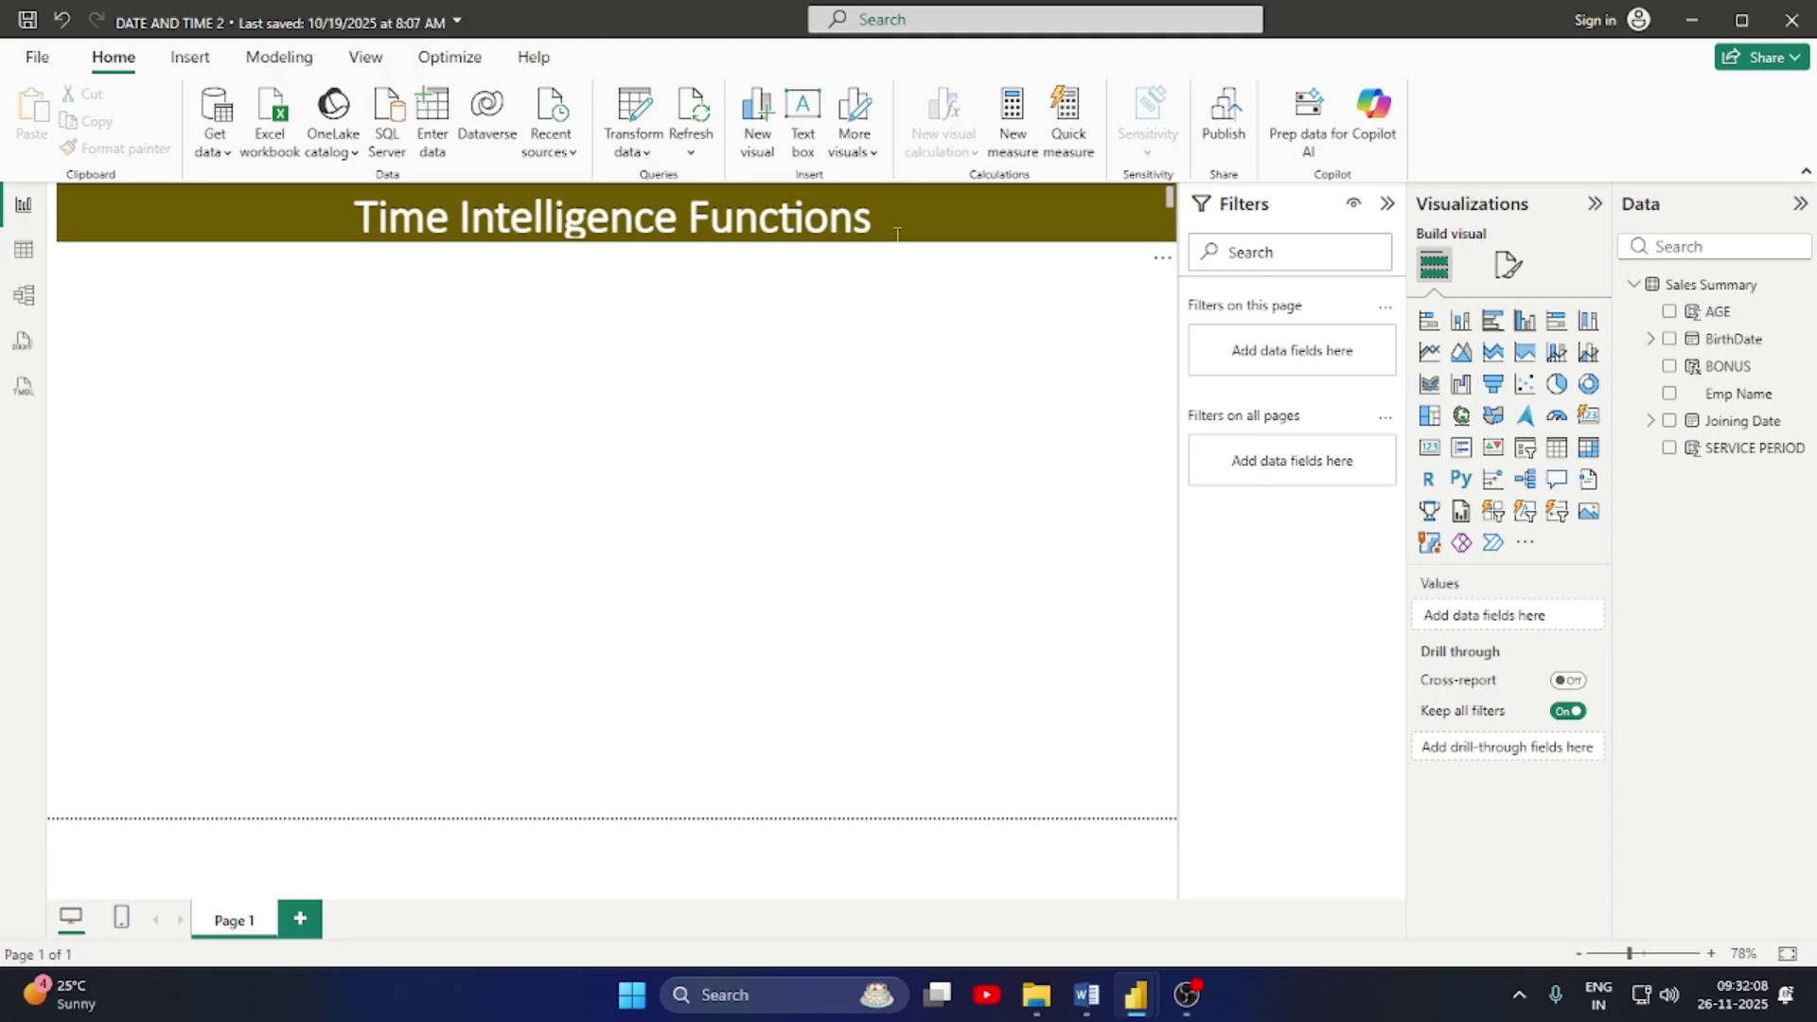
# Insert "DATE/" before "Time Intelligence Functions" in the report page's title text box
pyautogui.click(349, 219)
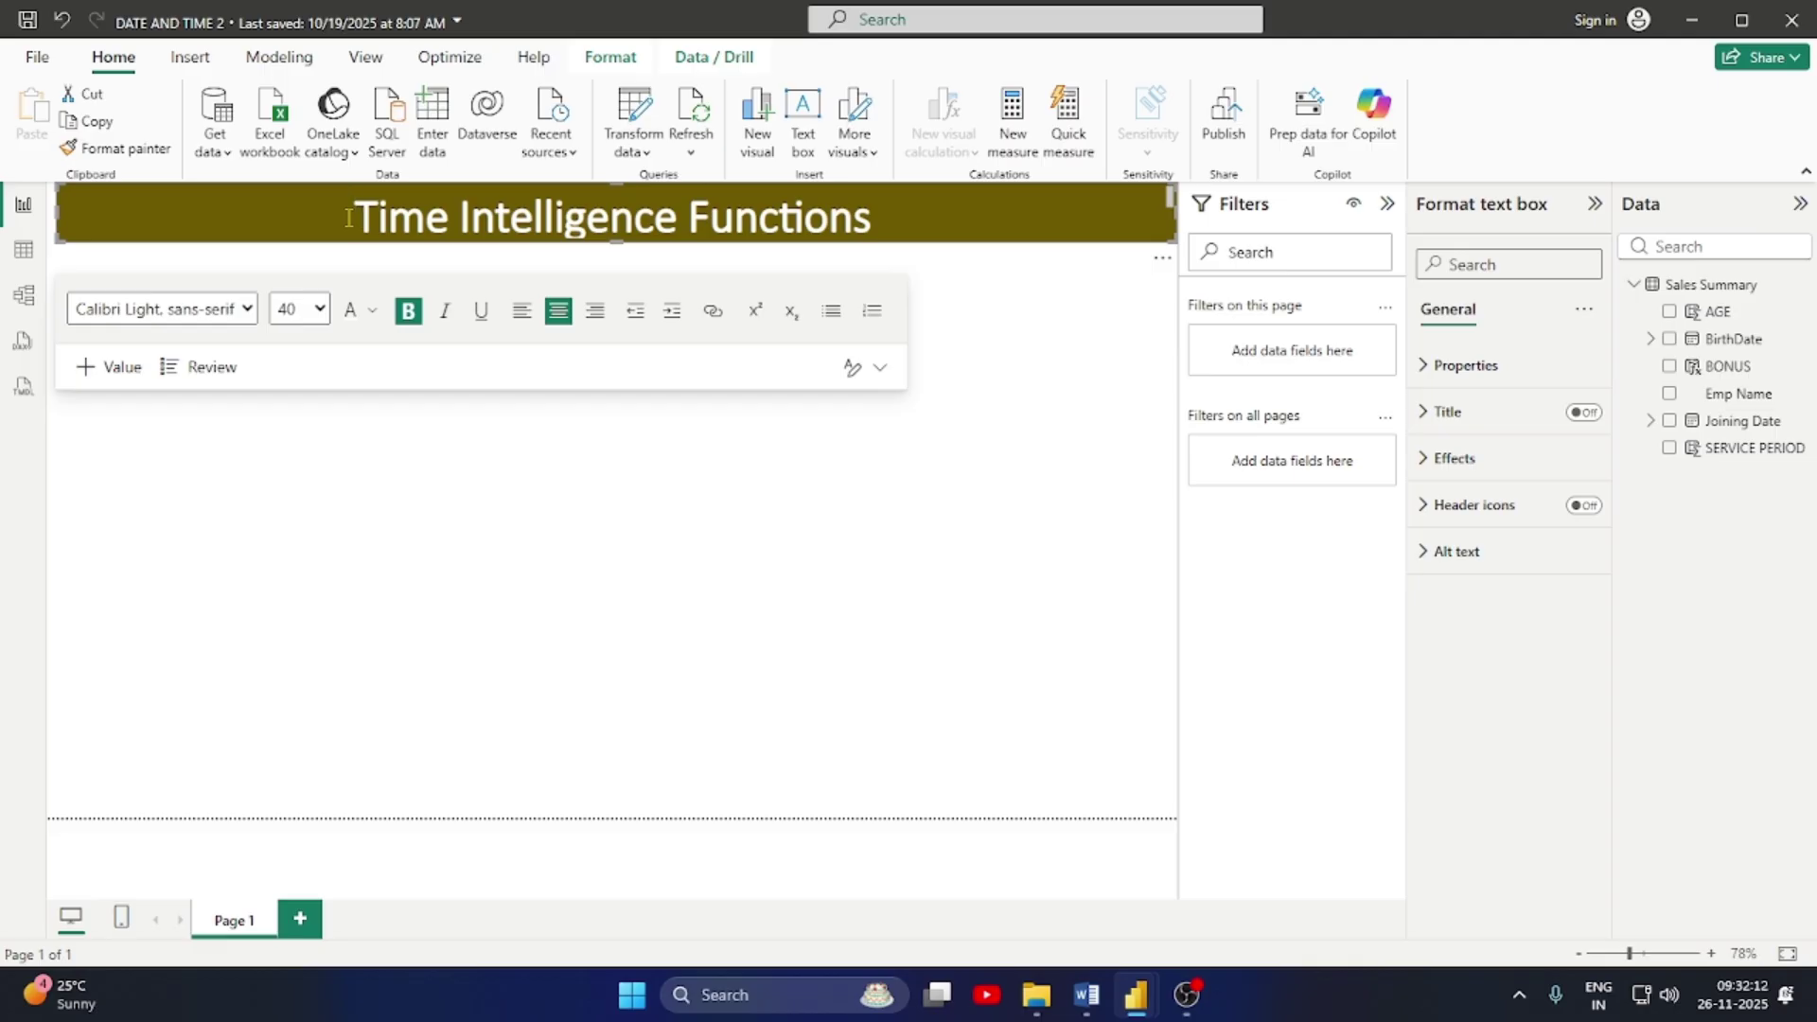
pyautogui.write('date')
pyautogui.press('BackSpace')
pyautogui.press('BackSpace')
pyautogui.press('BackSpace')
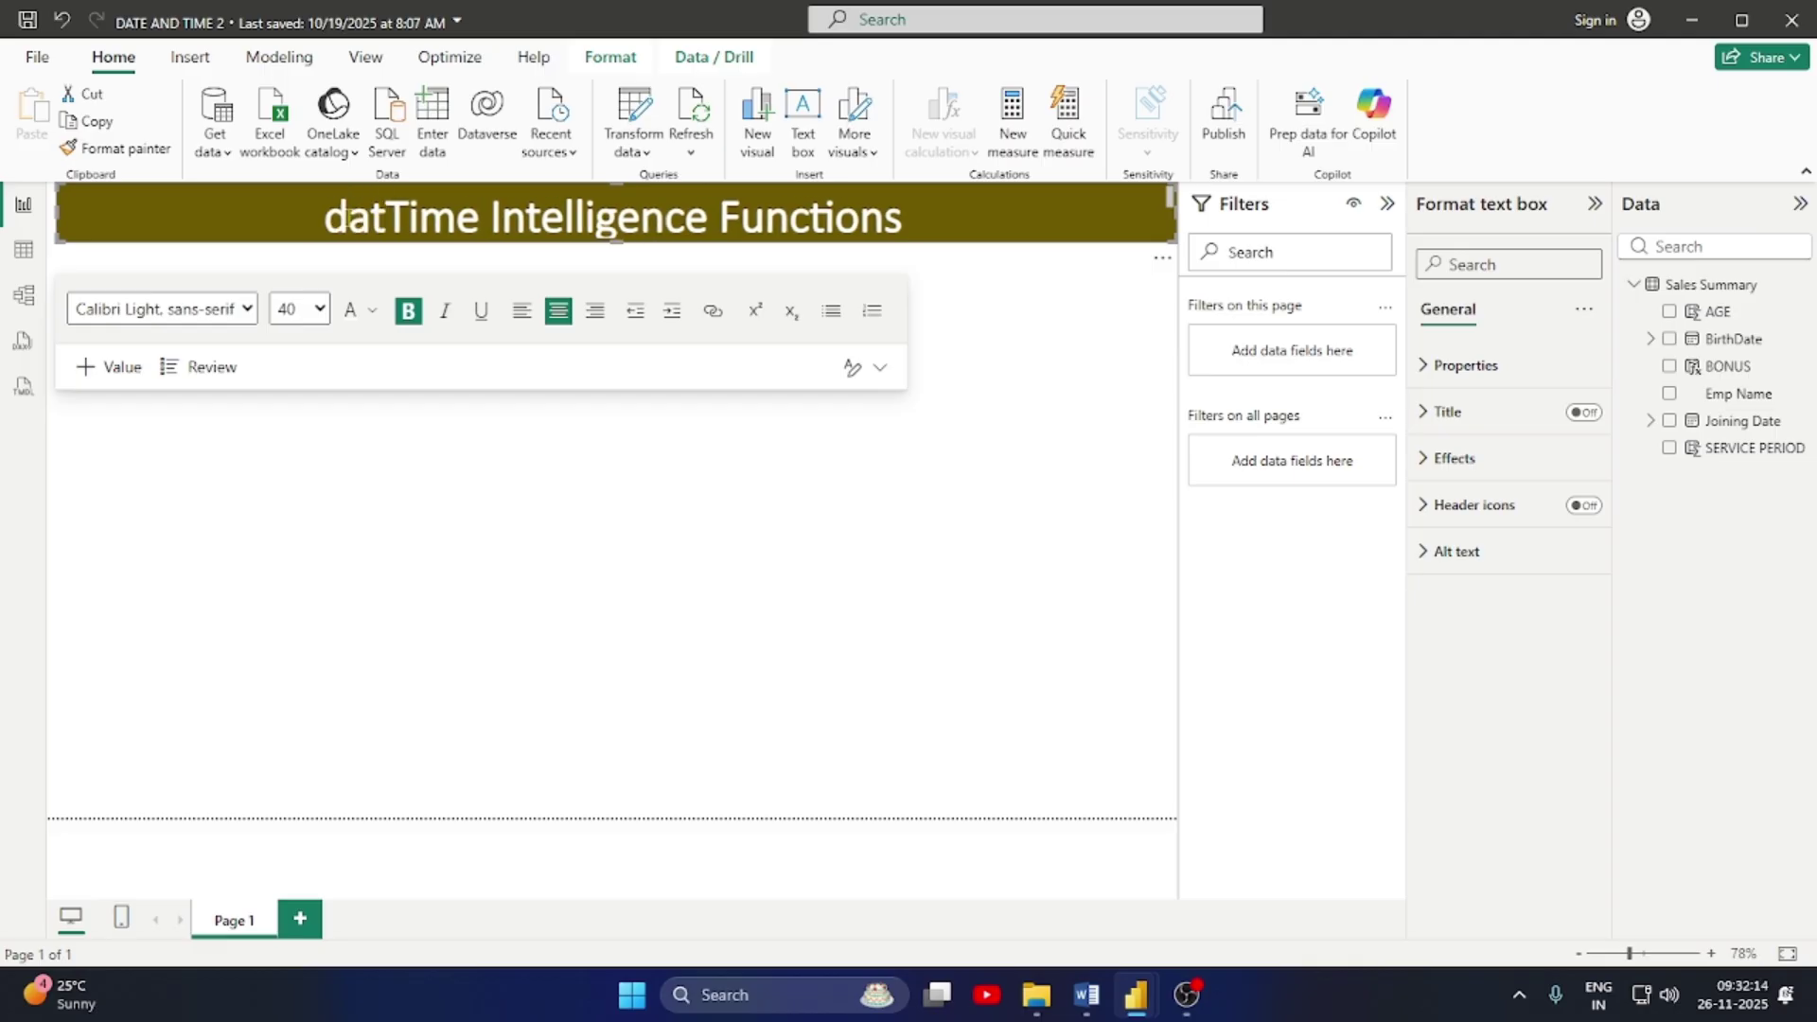
pyautogui.press('BackSpace')
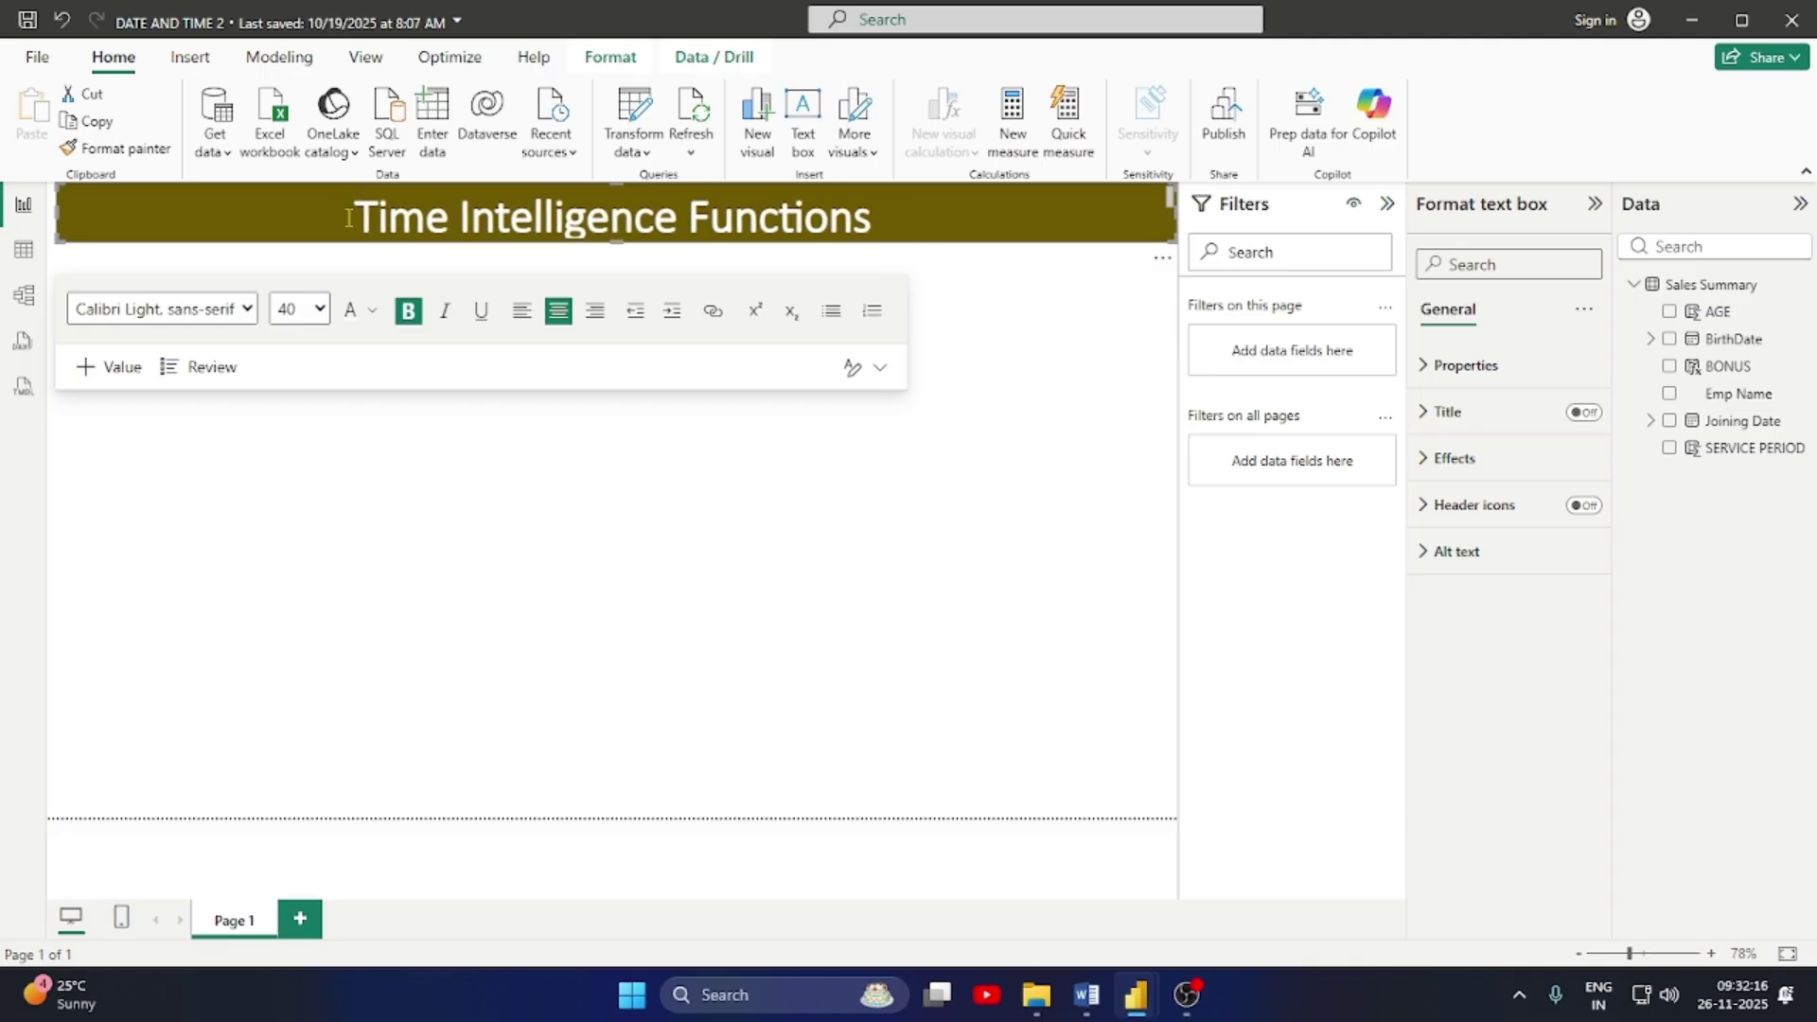
pyautogui.write('DATE/')
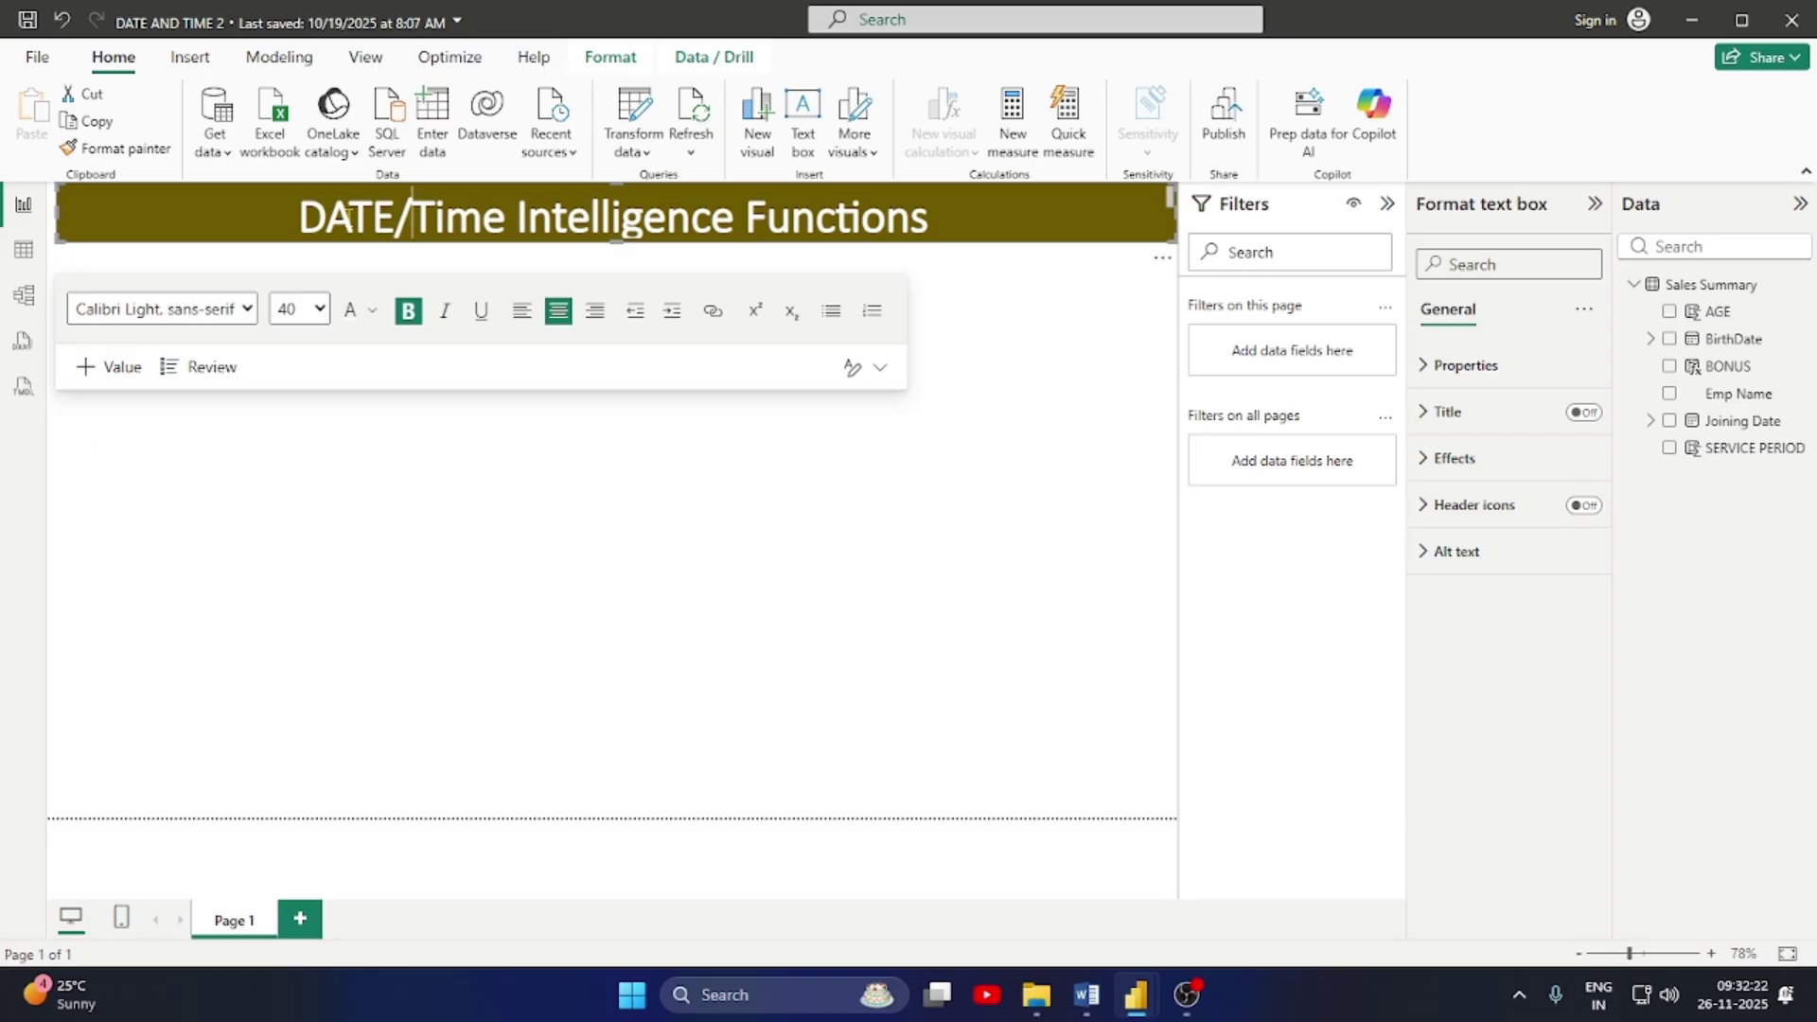
pyautogui.click(592, 470)
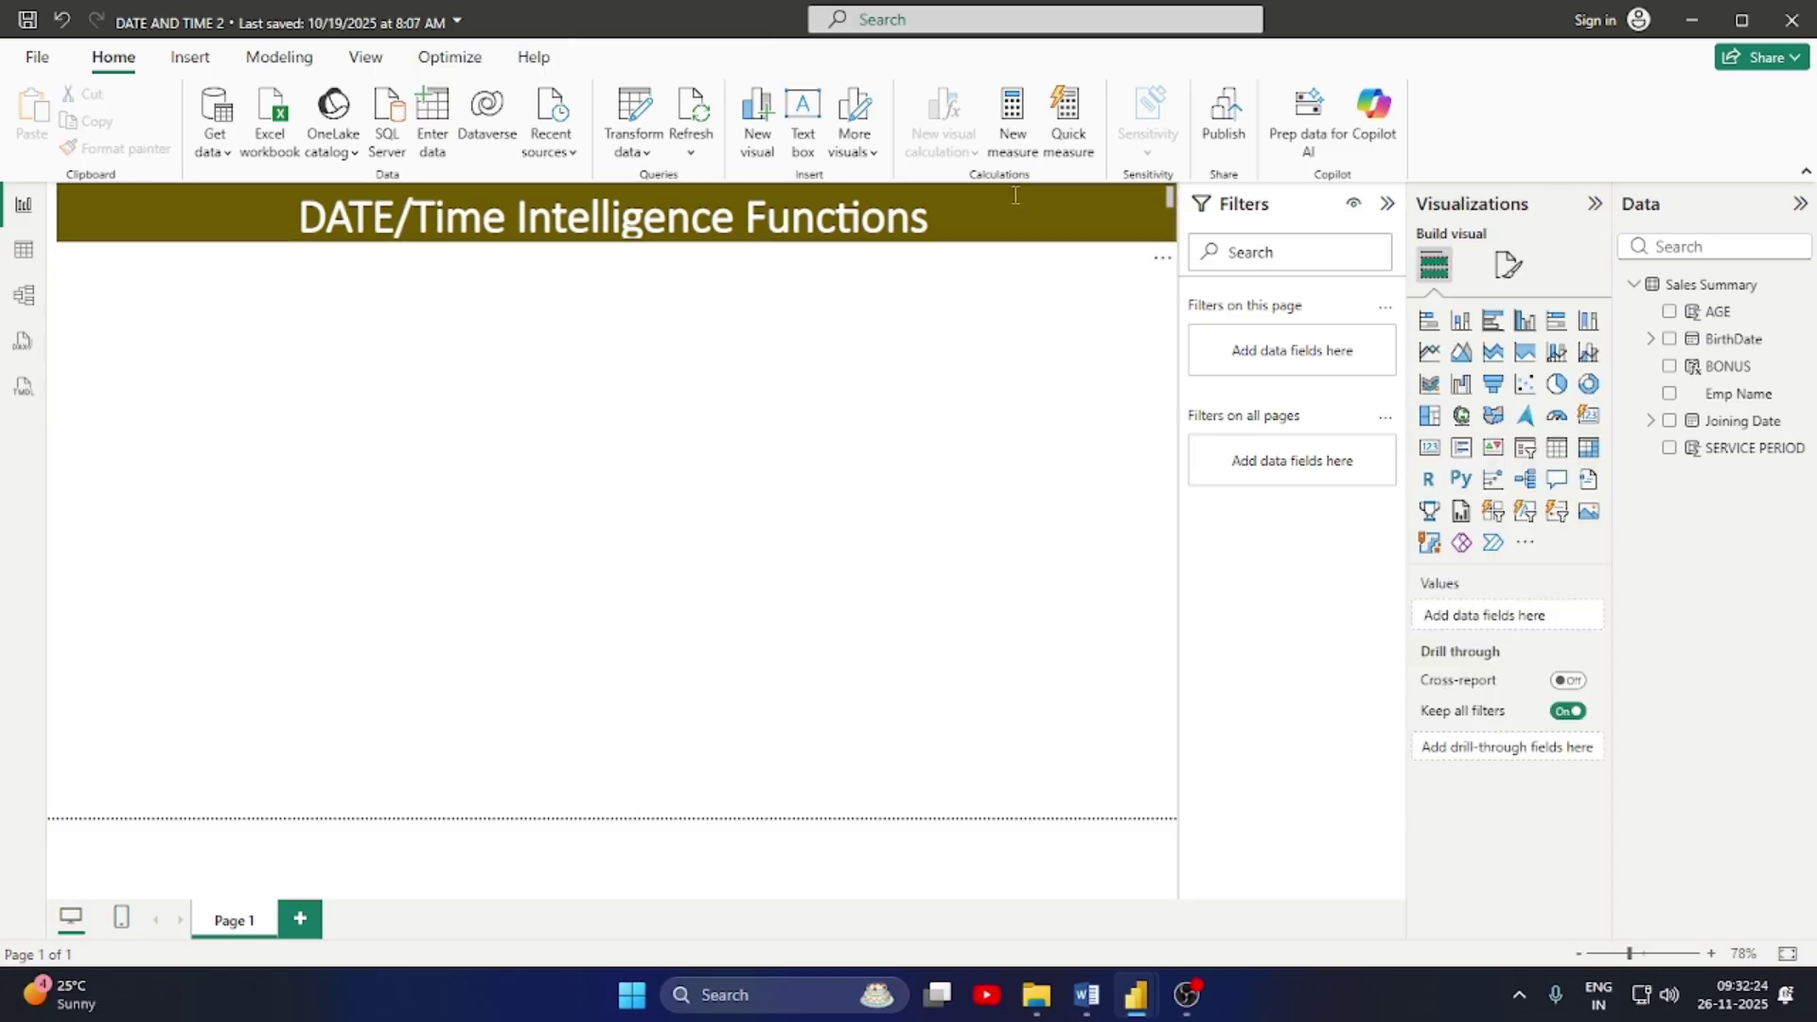
pyautogui.click(966, 213)
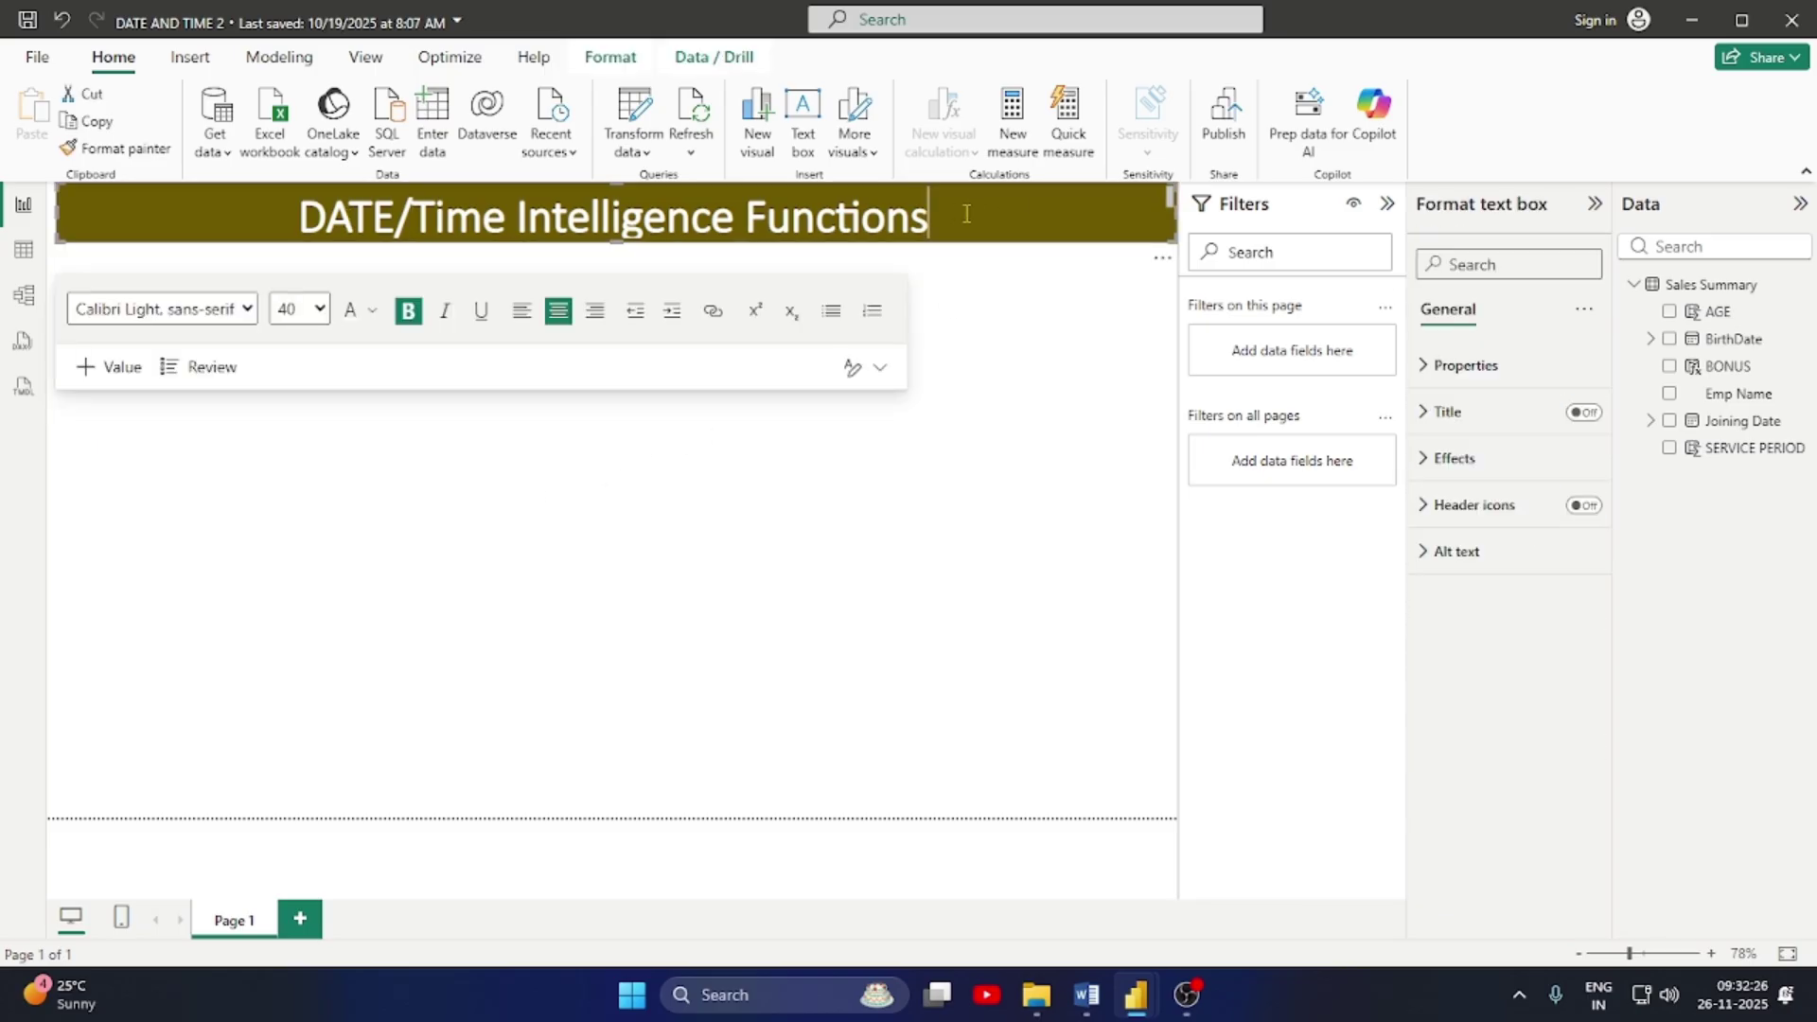
pyautogui.click(952, 372)
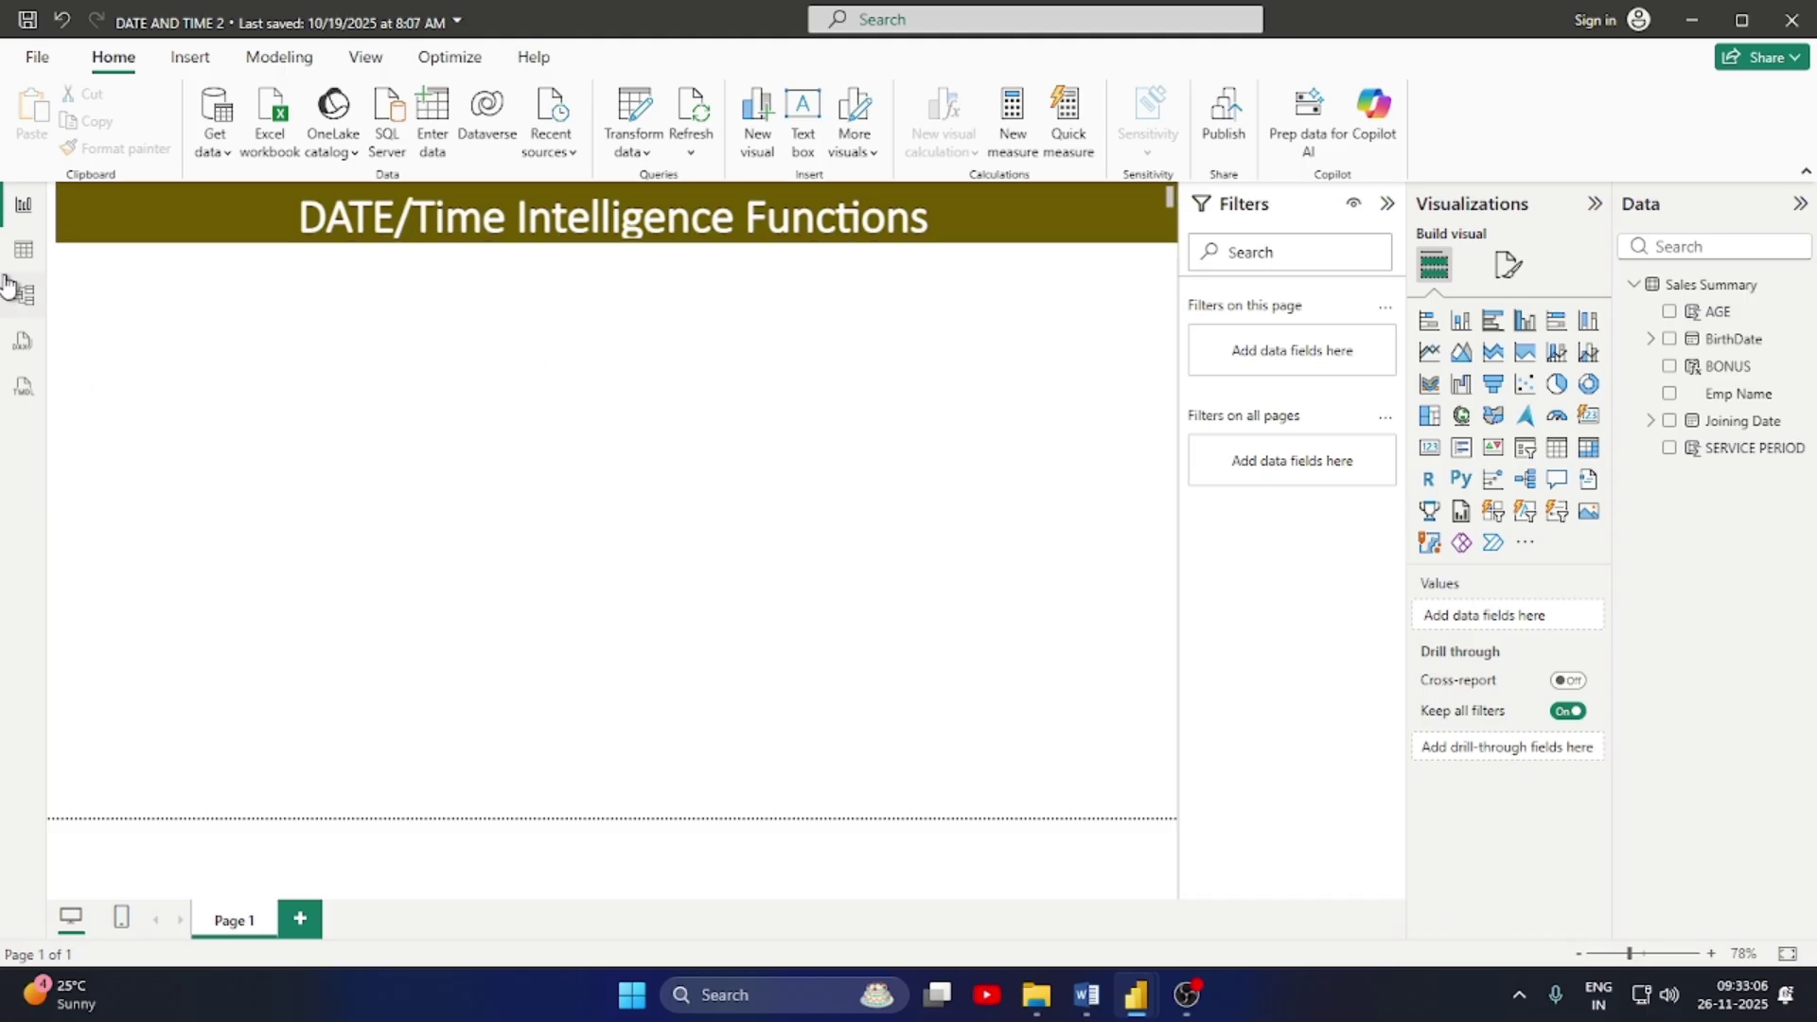
# Add a calculated column named EMP_AGE to the Sales Summary table in the table view
pyautogui.click(24, 254)
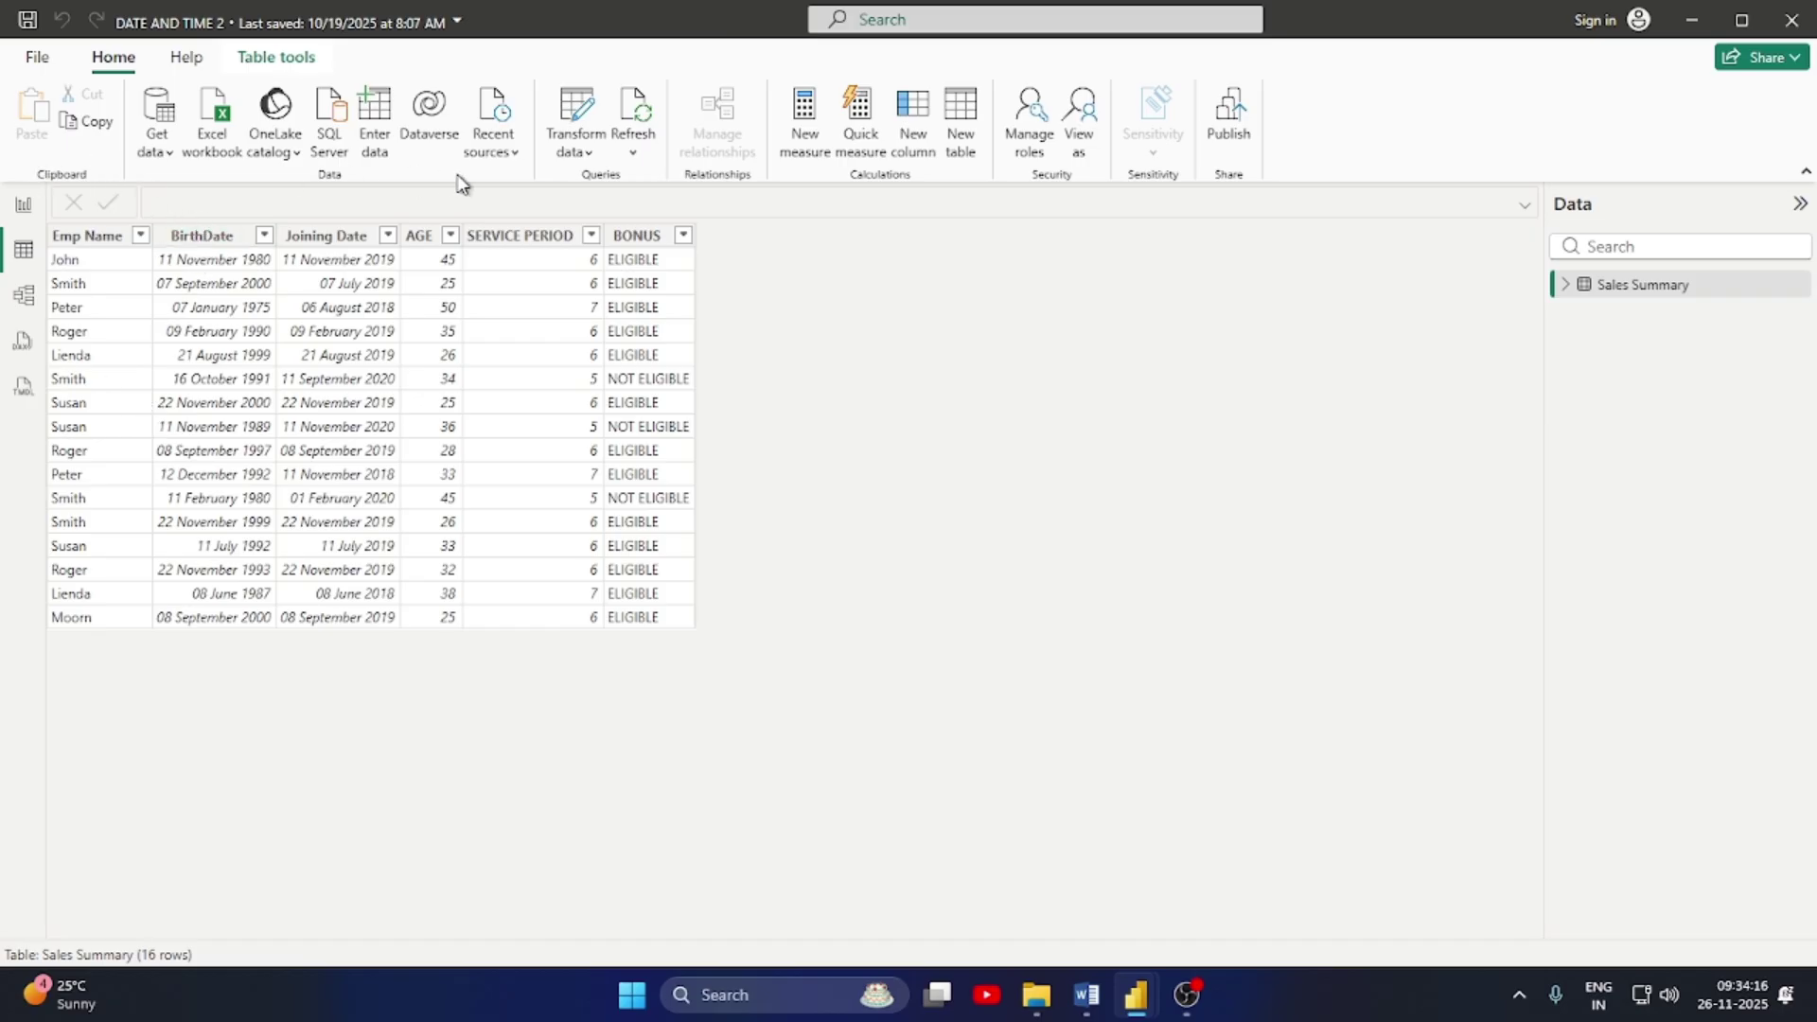
pyautogui.click(917, 123)
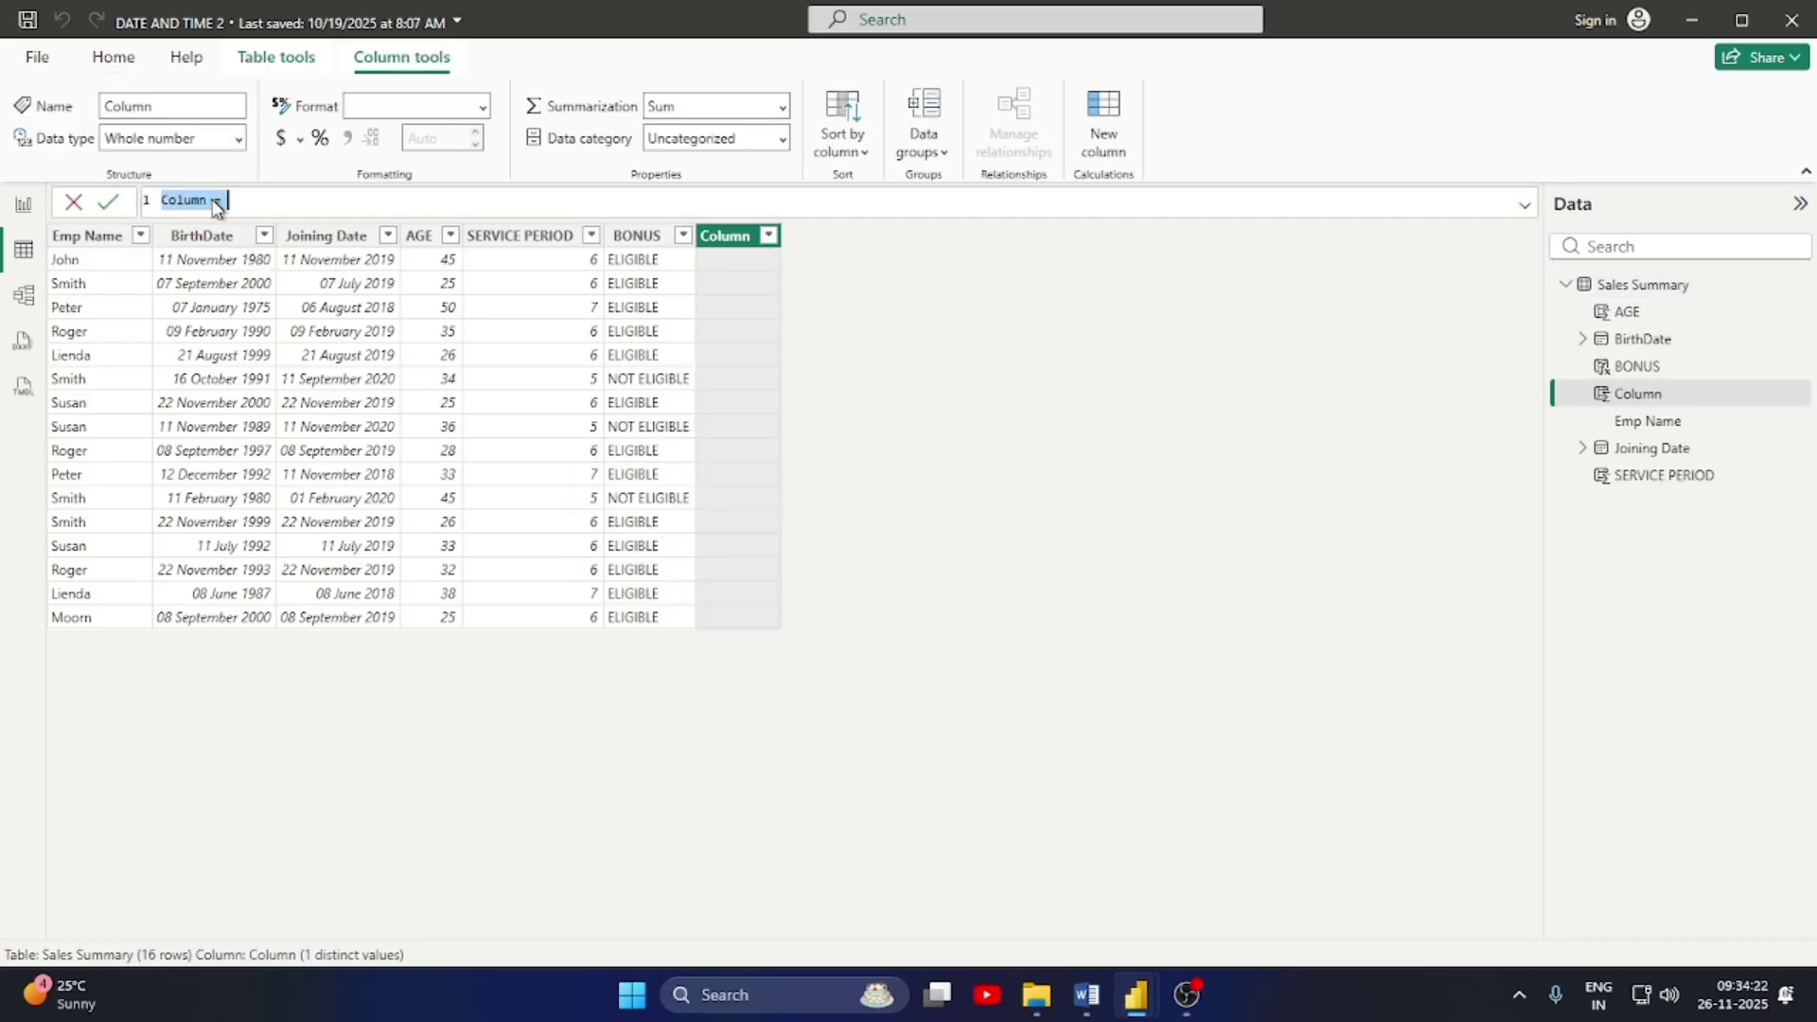
pyautogui.write('Colu')
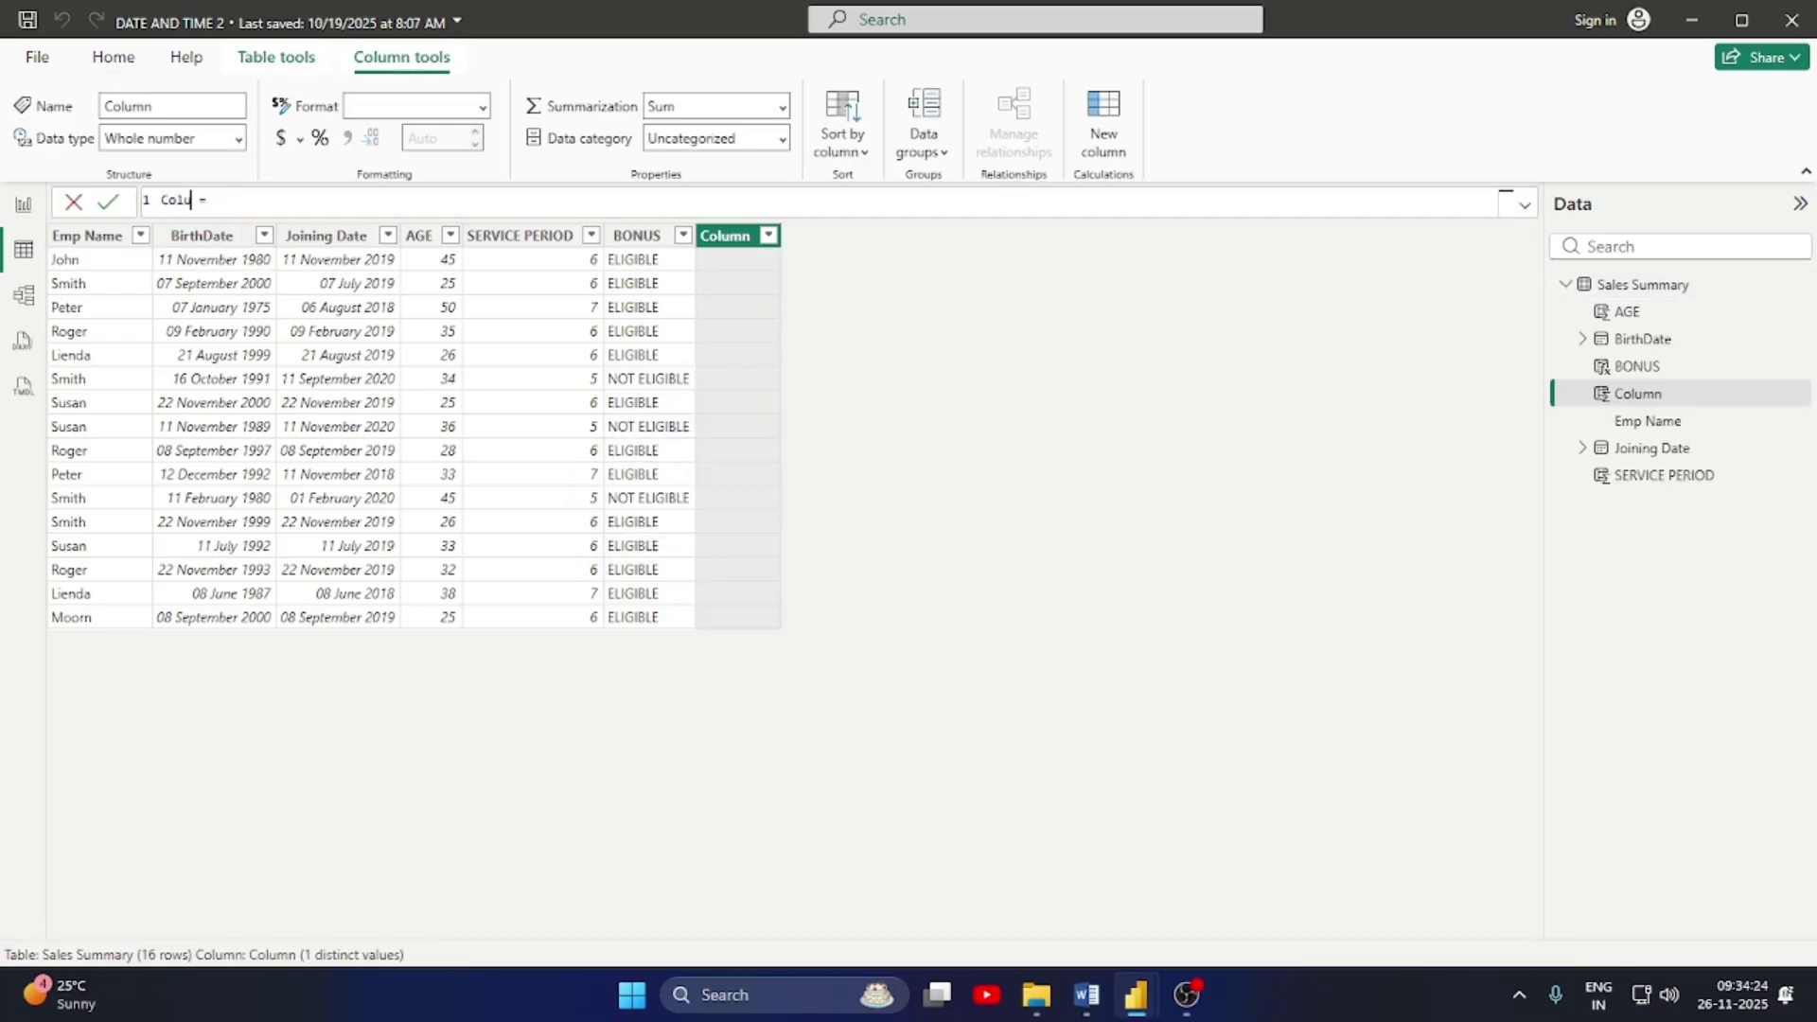
pyautogui.press('BackSpace')
pyautogui.press('BackSpace')
pyautogui.press('BackSpace')
pyautogui.press('BackSpace')
pyautogui.write('emp.na')
pyautogui.press('BackSpace')
pyautogui.press('BackSpace')
pyautogui.write('age')
pyautogui.press('BackSpace')
pyautogui.press('BackSpace')
pyautogui.press('BackSpace')
pyautogui.press('BackSpace')
pyautogui.press('BackSpace')
pyautogui.press('BackSpace')
pyautogui.press('BackSpace')
pyautogui.write('EMP_AGE')
pyautogui.scroll(1, 757, 206)
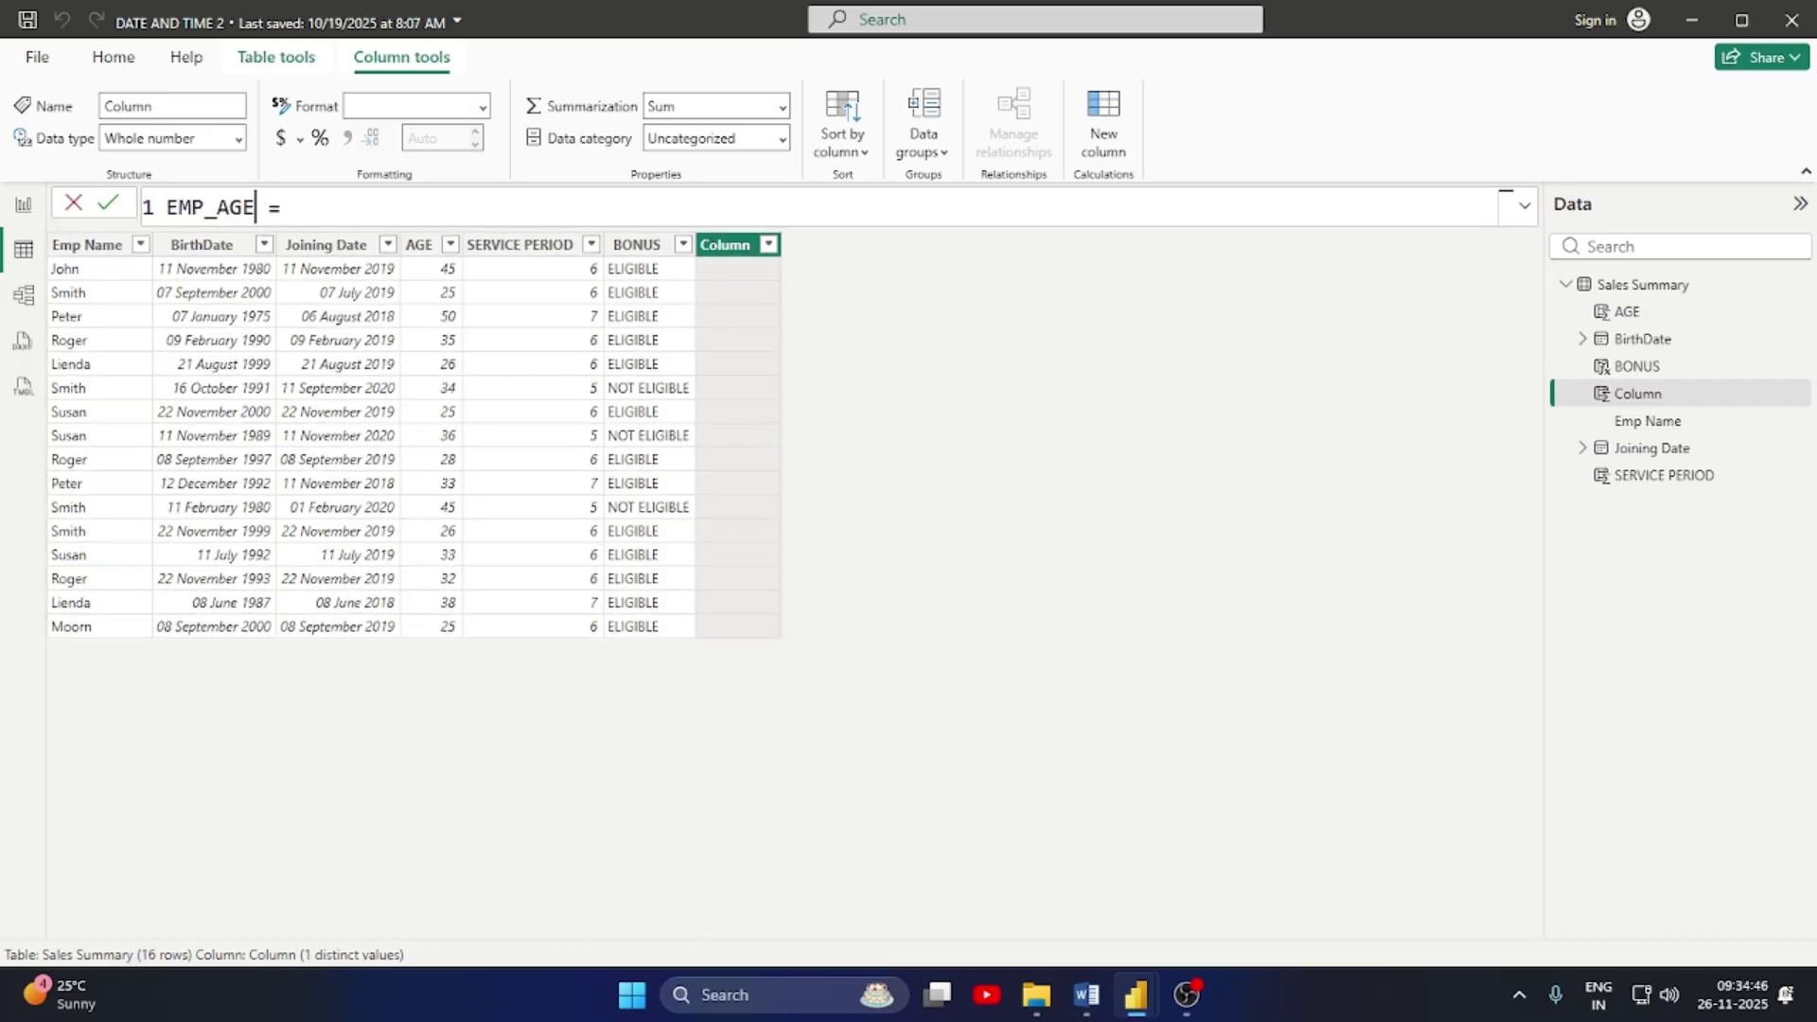
pyautogui.scroll(2, 757, 213)
# Begin the EMP_AGE formula with DATEDIFF, using 'Sales Summary'[BirthDate] as the first date
pyautogui.click(352, 214)
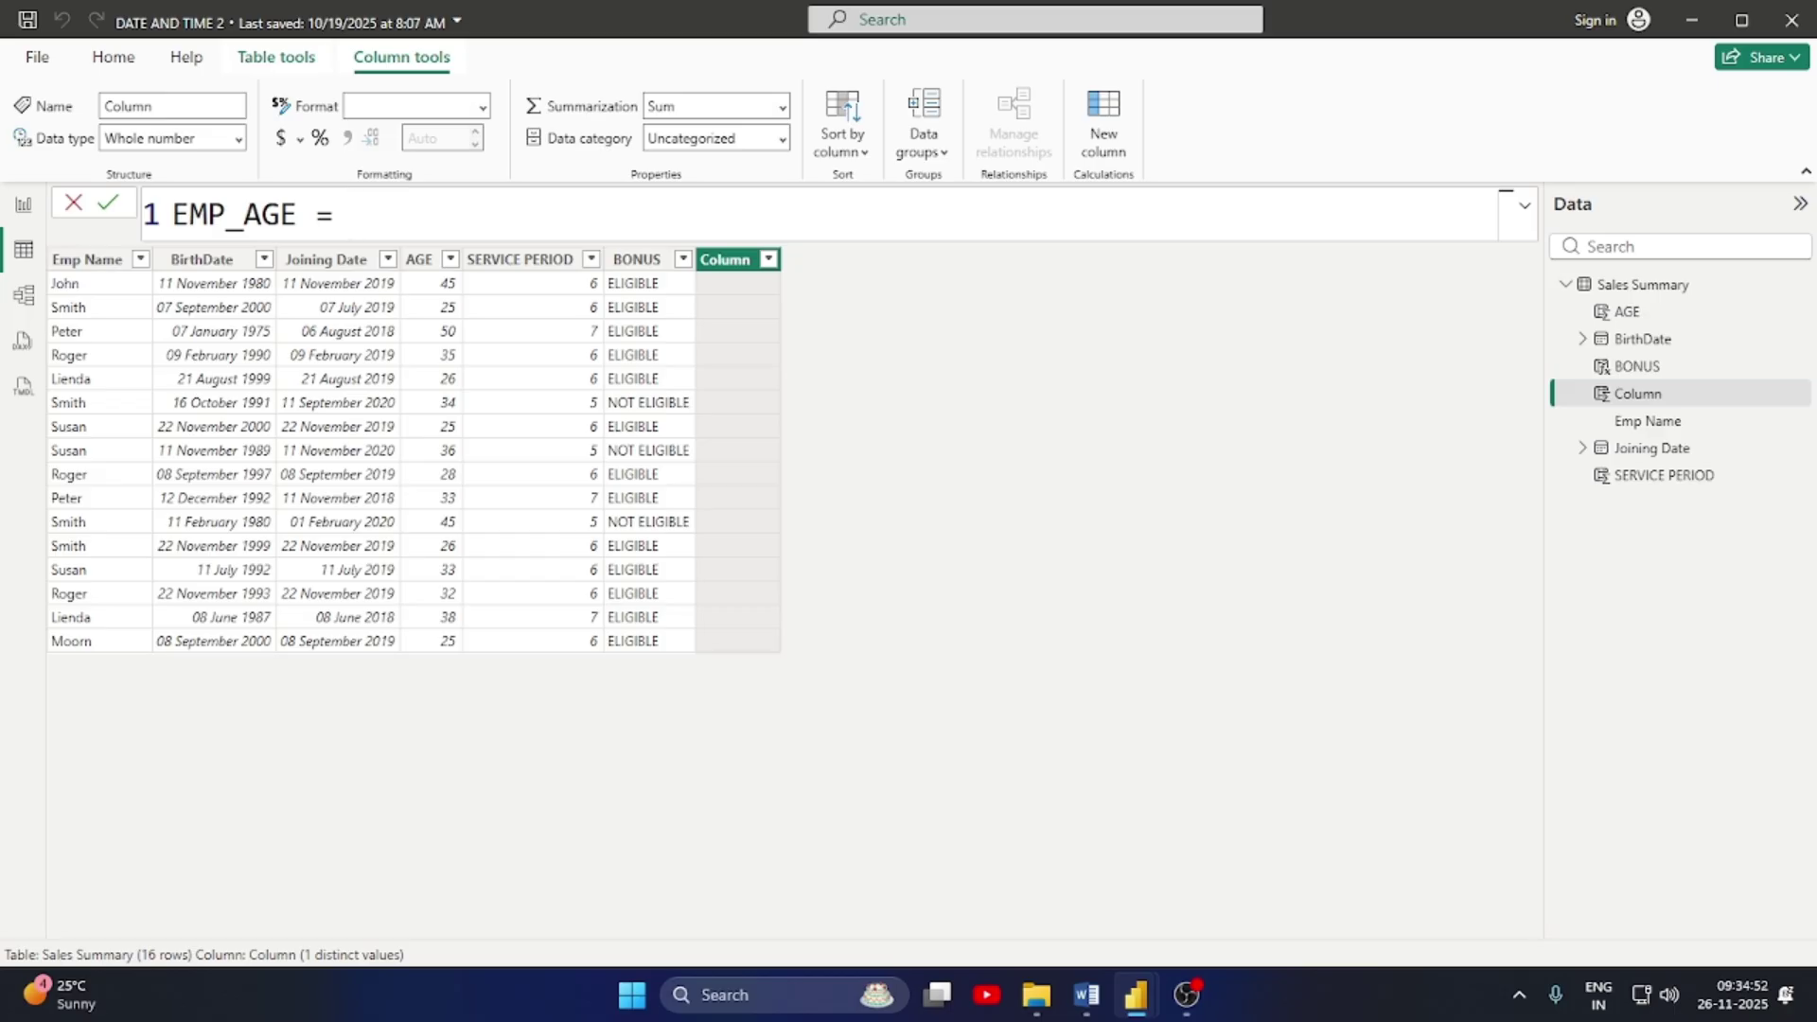
pyautogui.write('DATE')
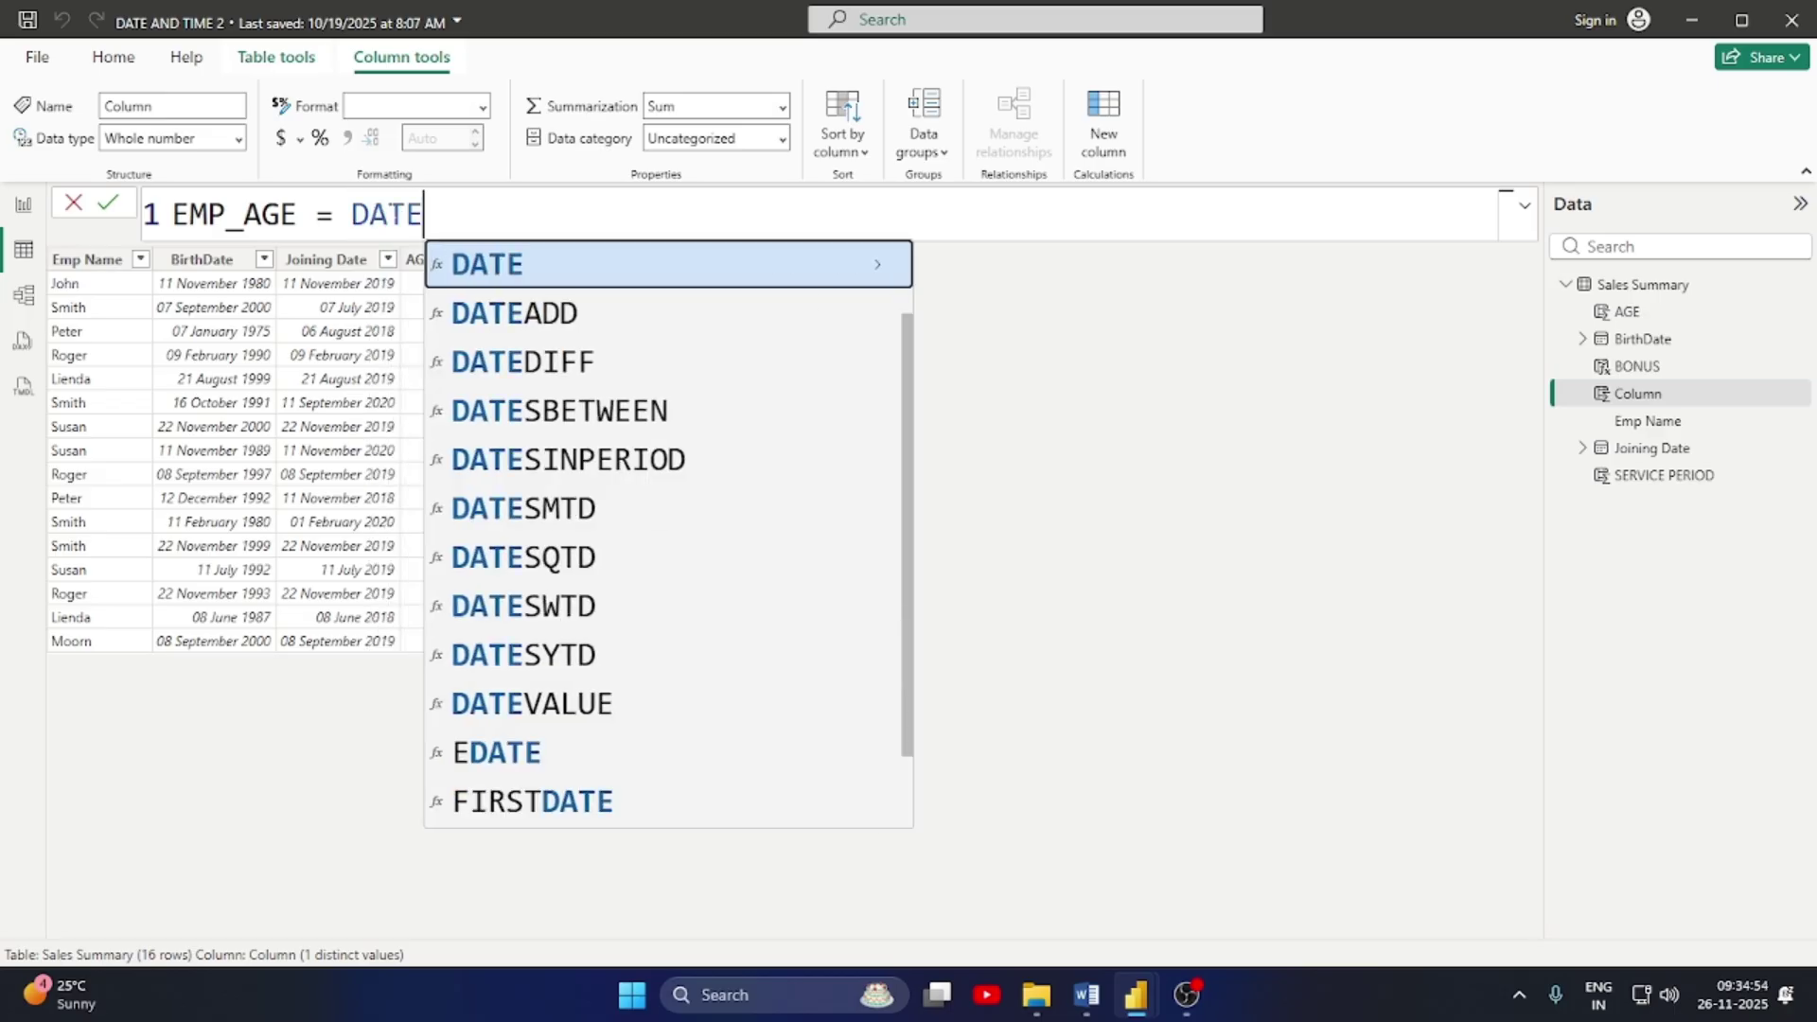
pyautogui.write('DIF')
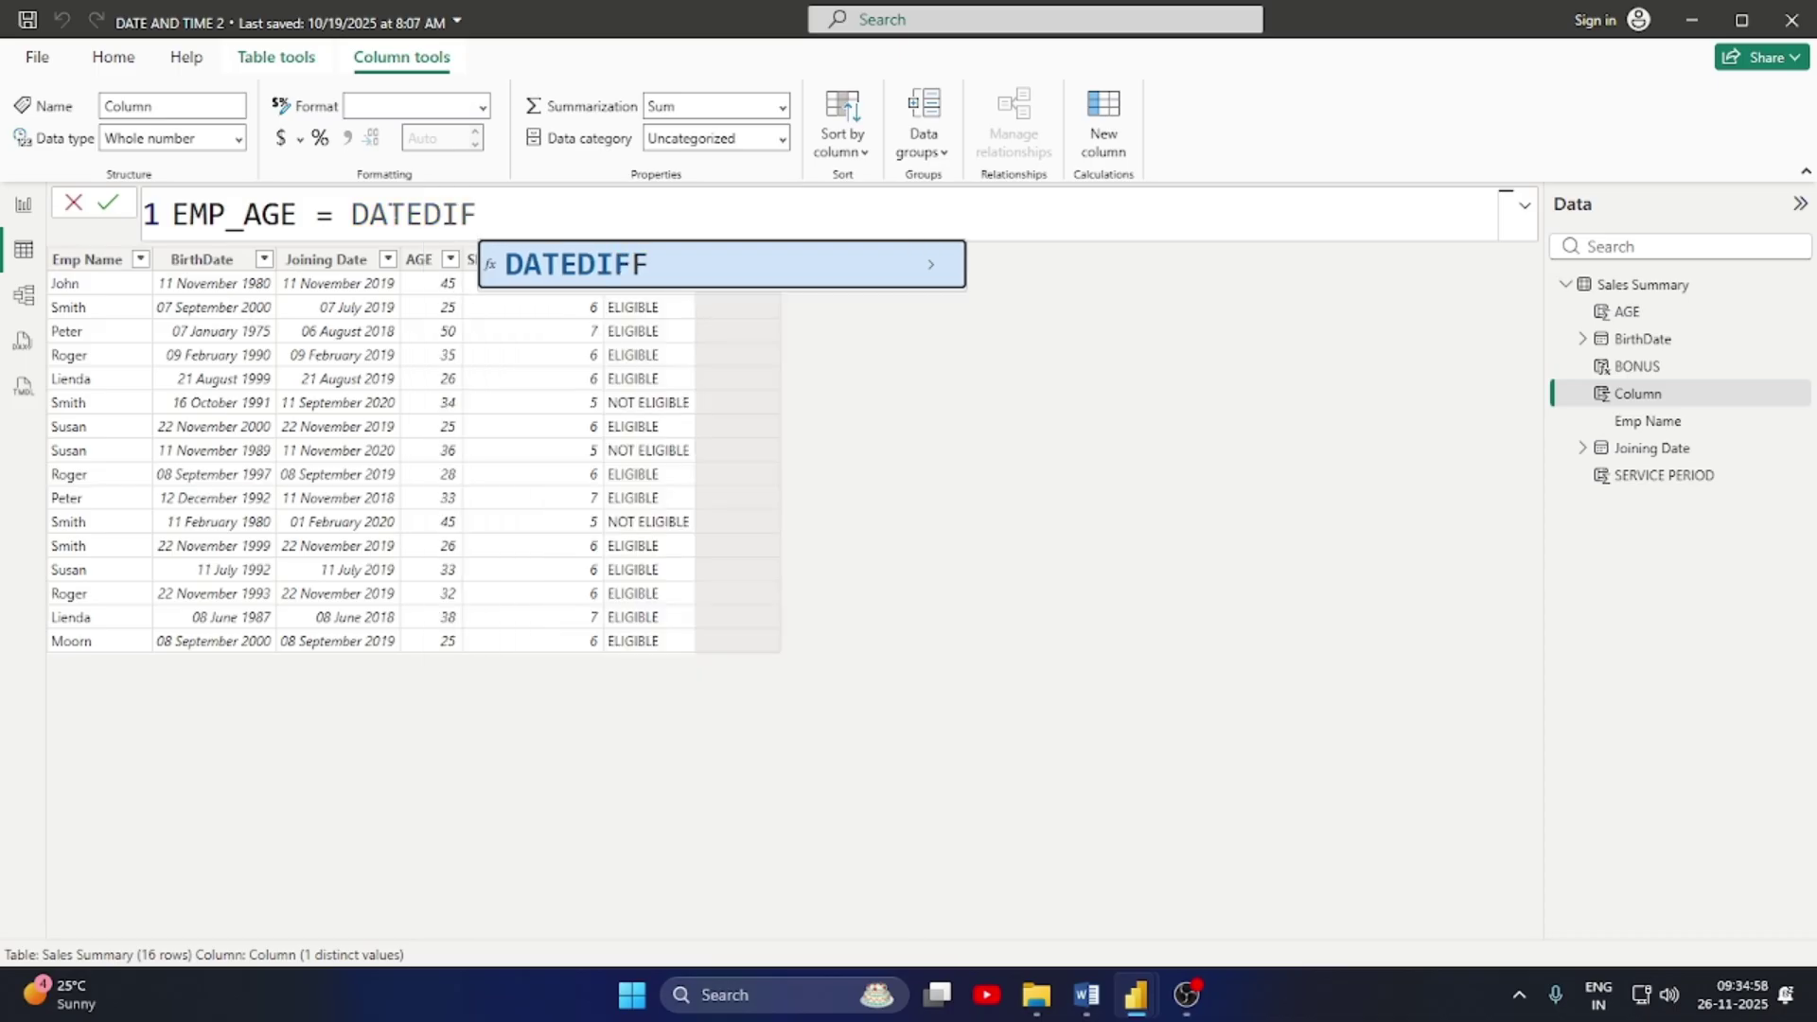
pyautogui.press('Tab')
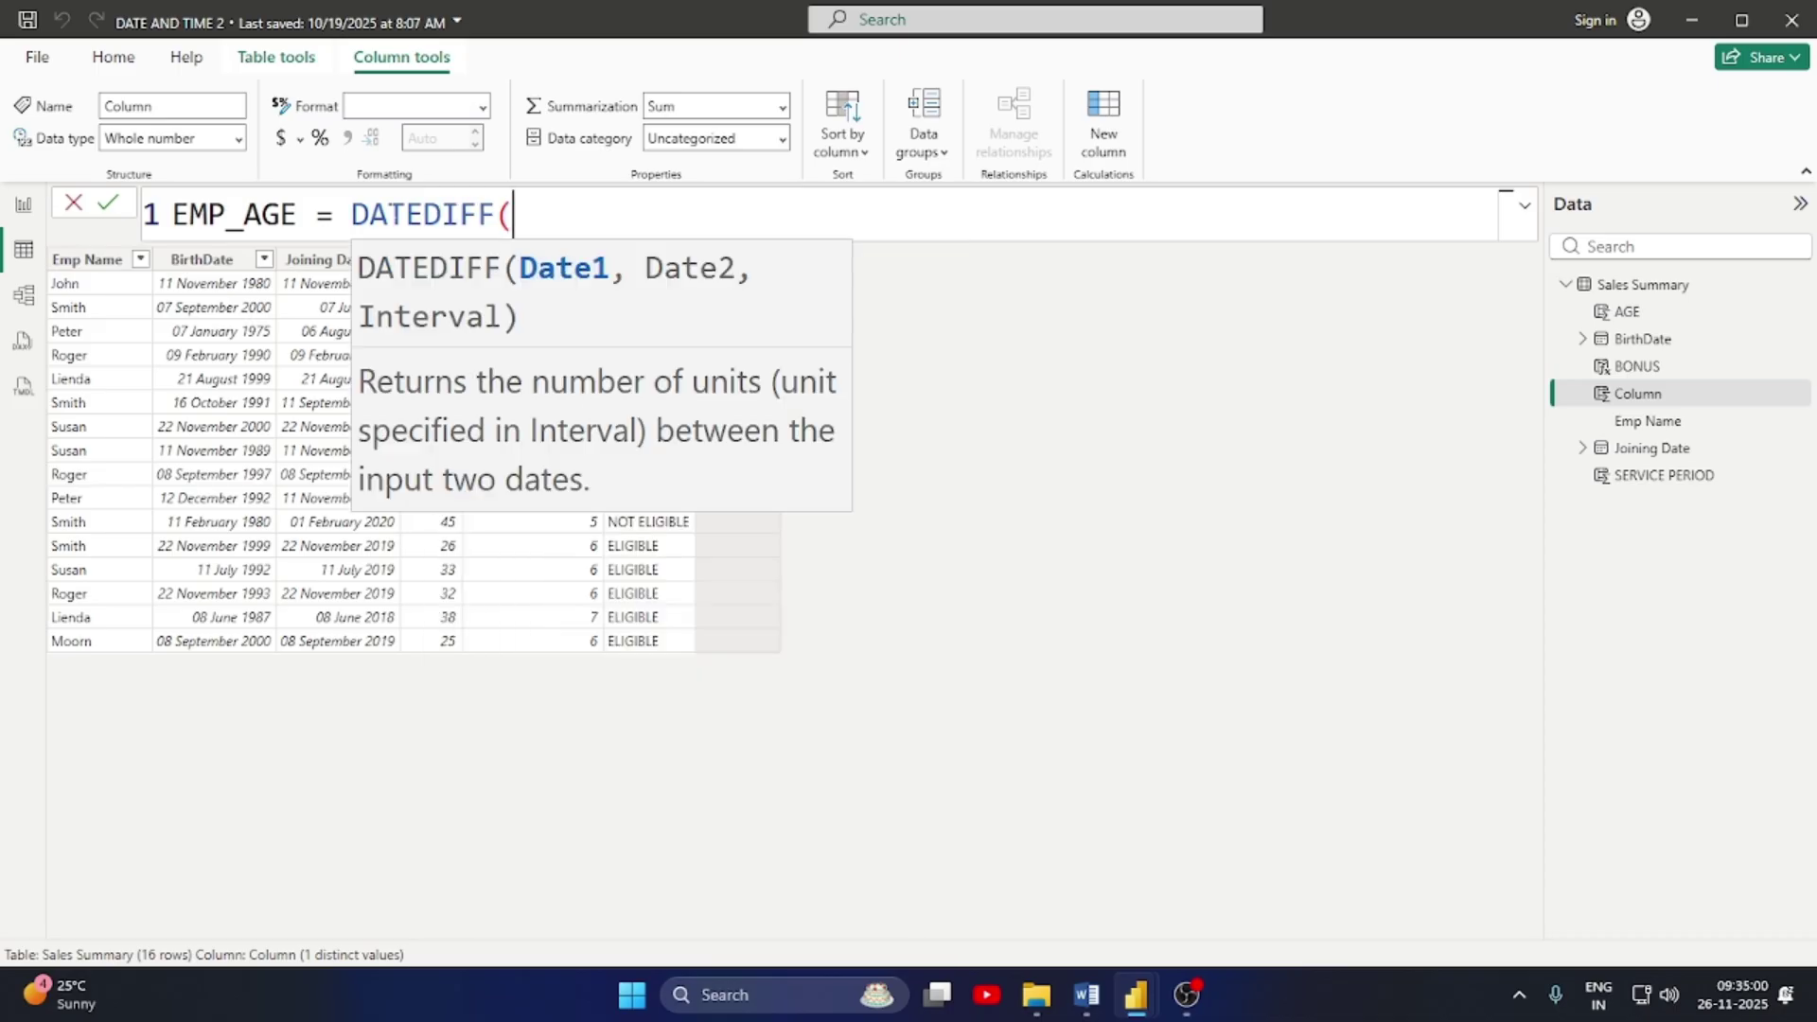
pyautogui.write('SAL')
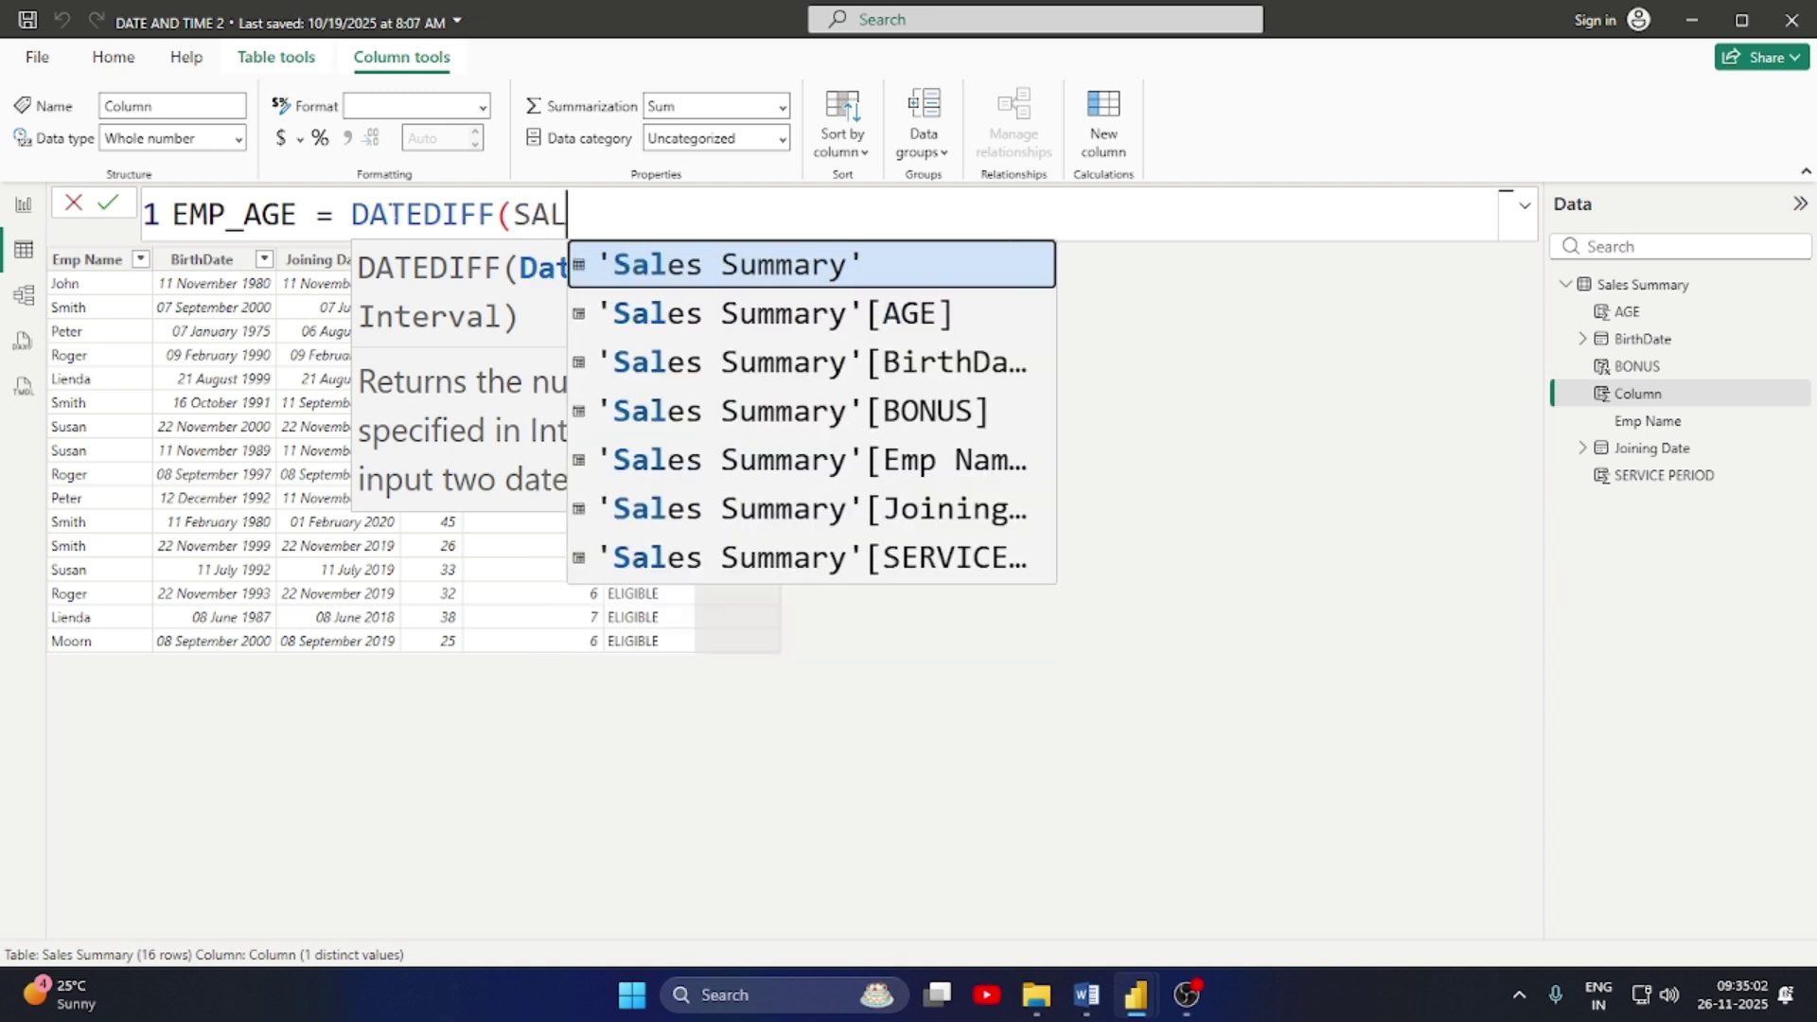
pyautogui.press('Tab')
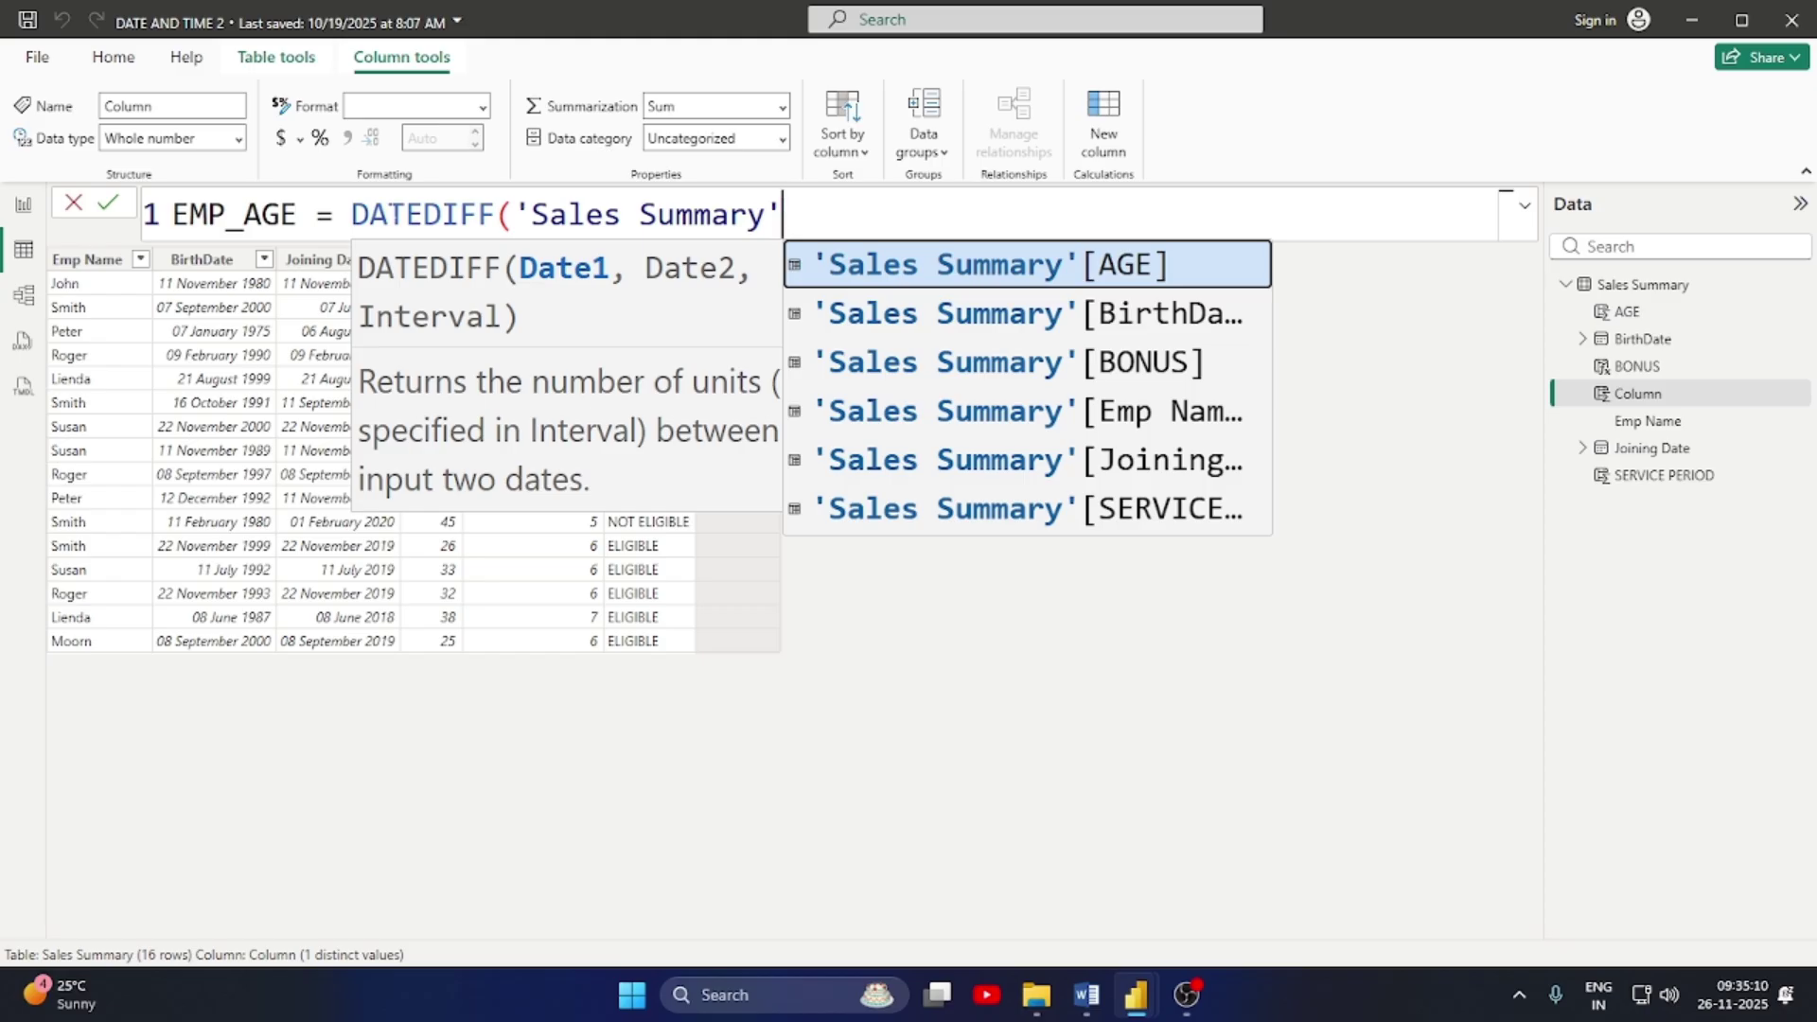
pyautogui.press('Down')
pyautogui.press('Tab')
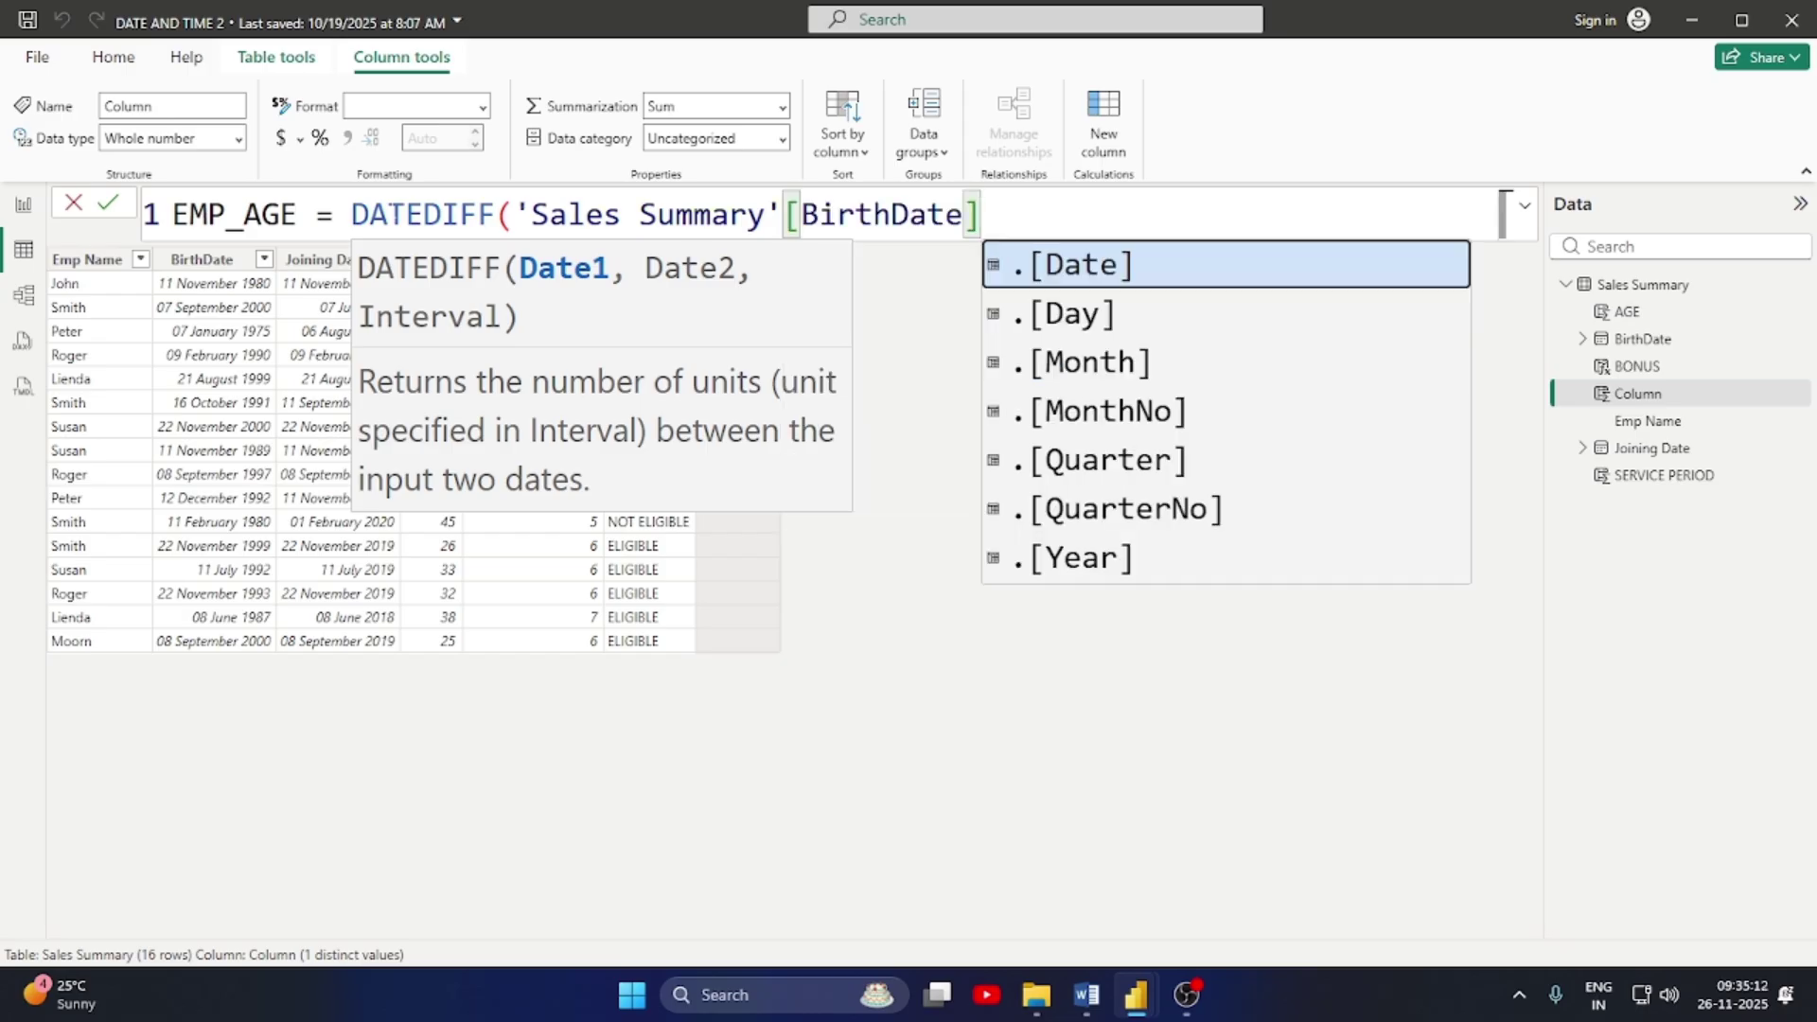
# Complete the EMP_AGE formula with TODAY() as the second date and YEAR as the interval, and commit it
pyautogui.write(',TO')
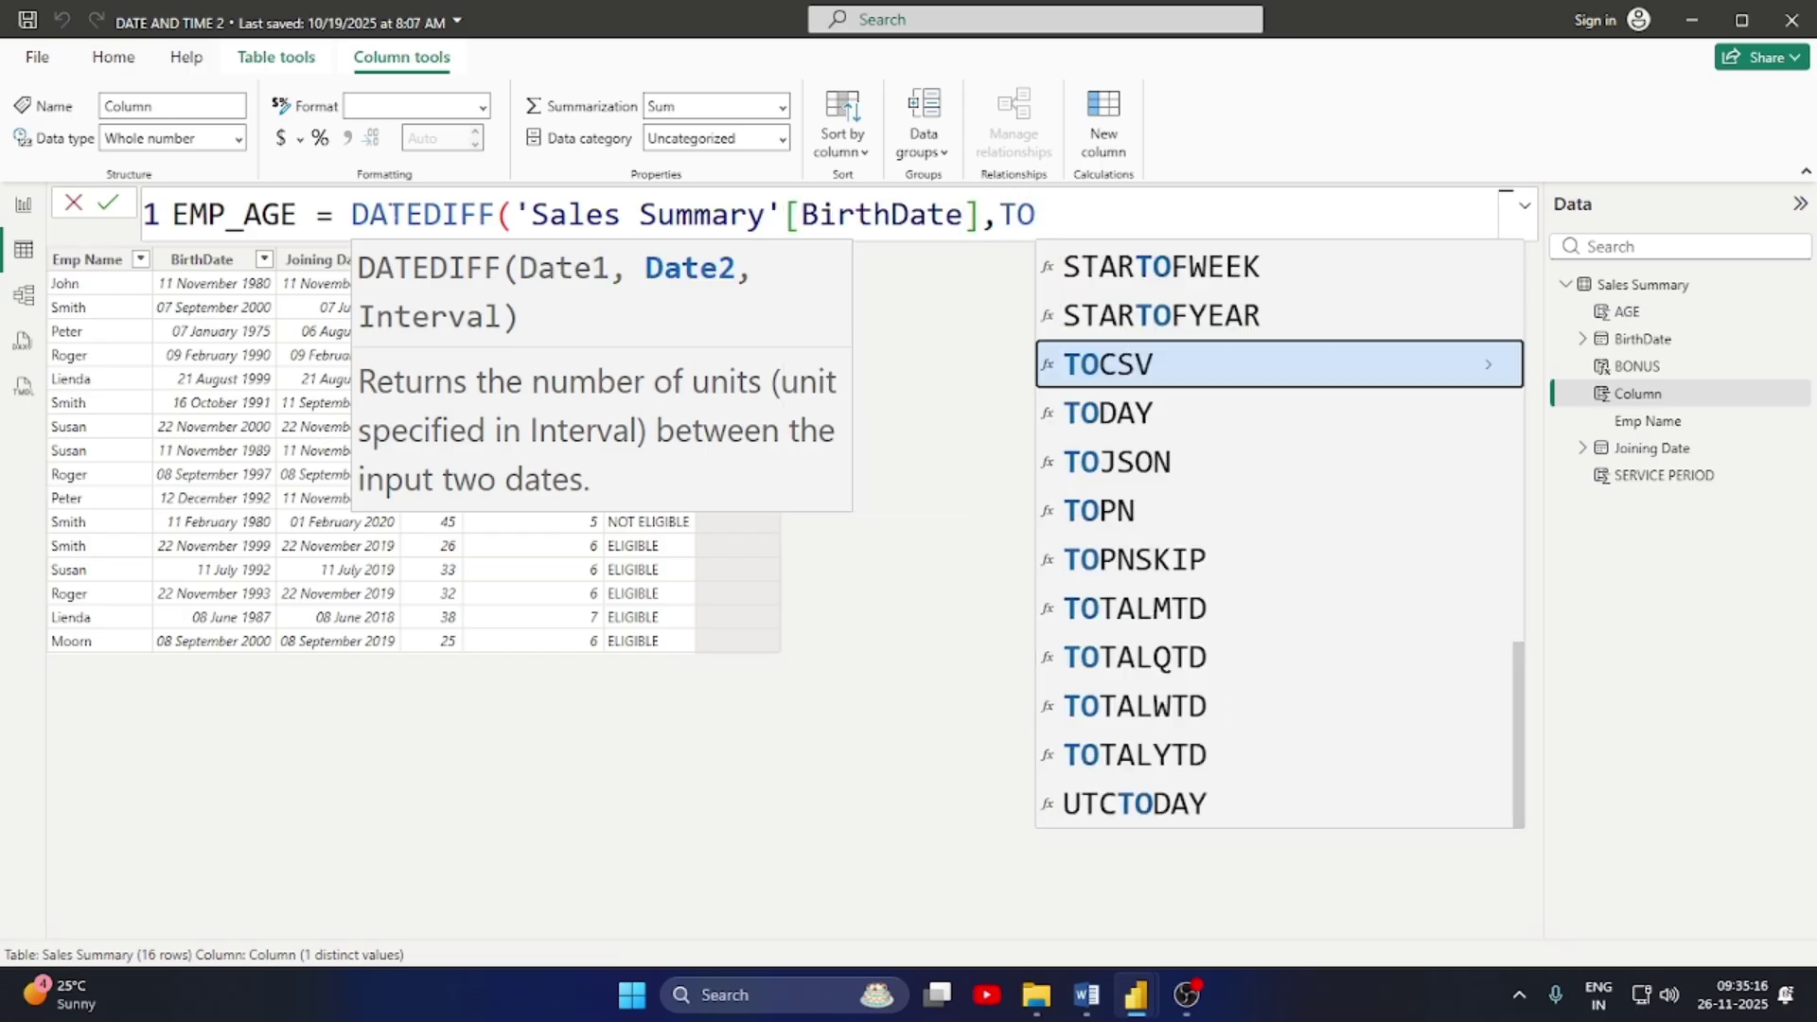
pyautogui.write('DAY()')
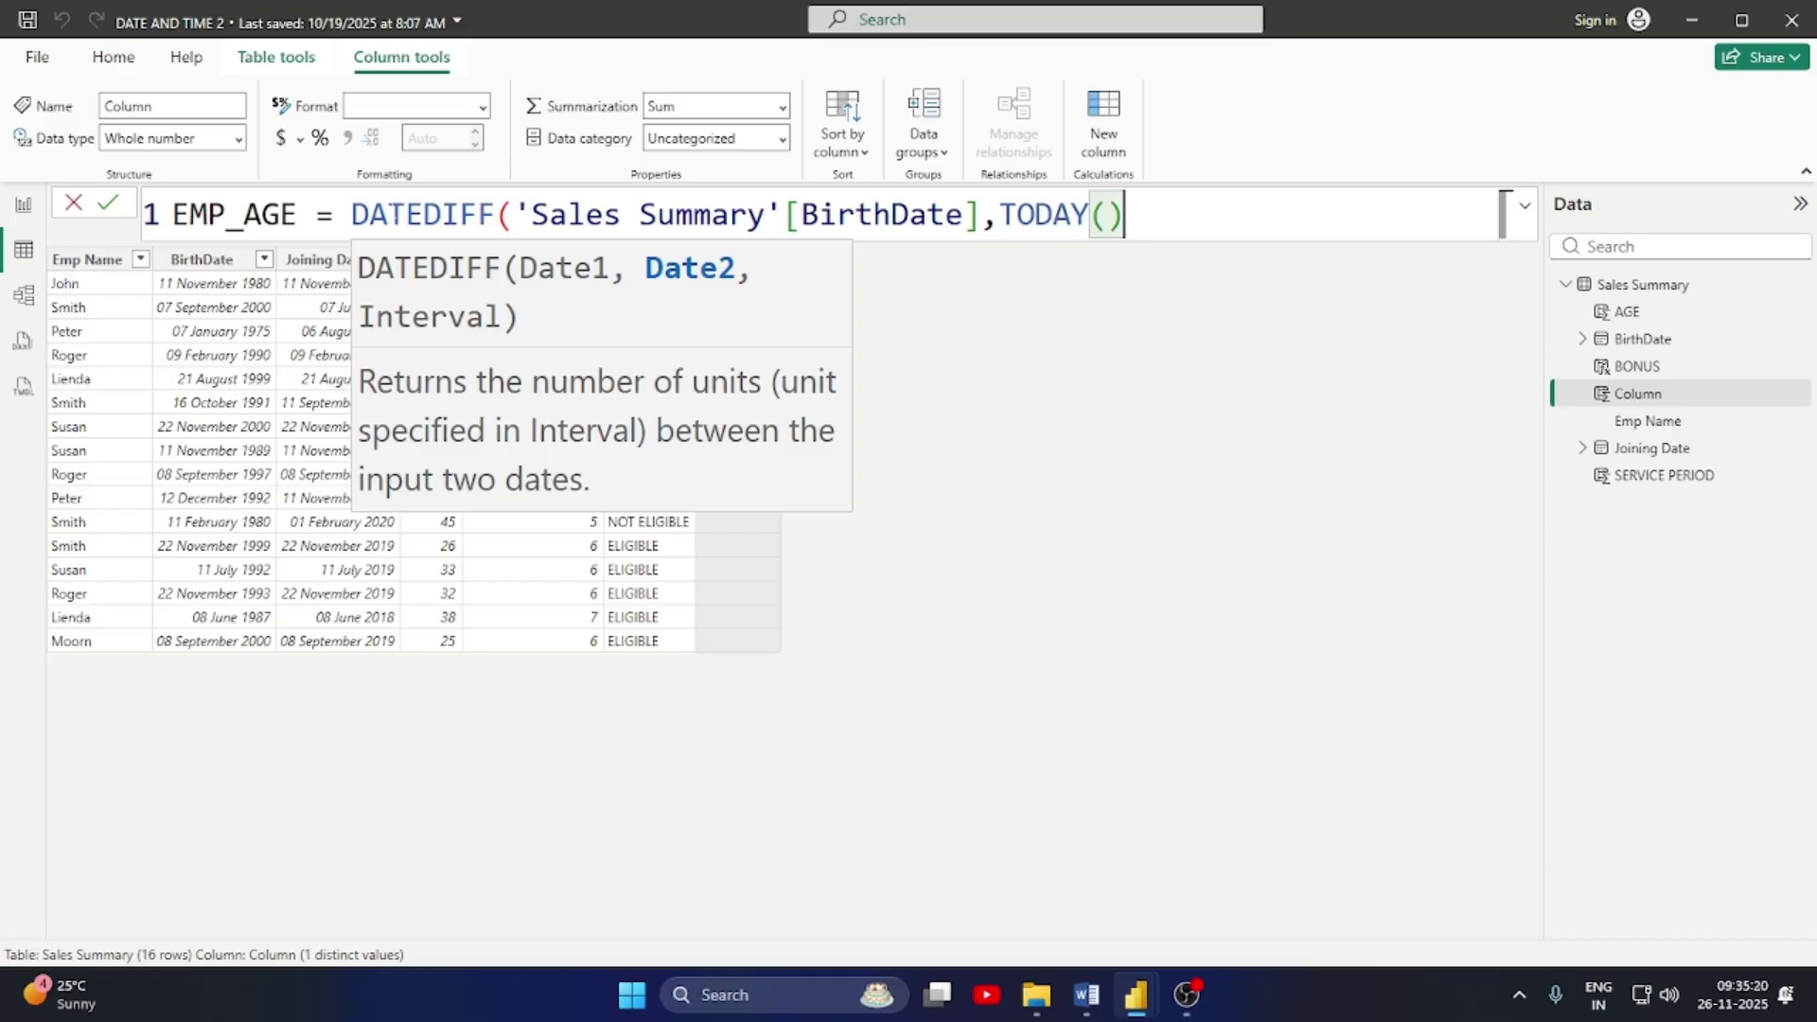
pyautogui.write(',')
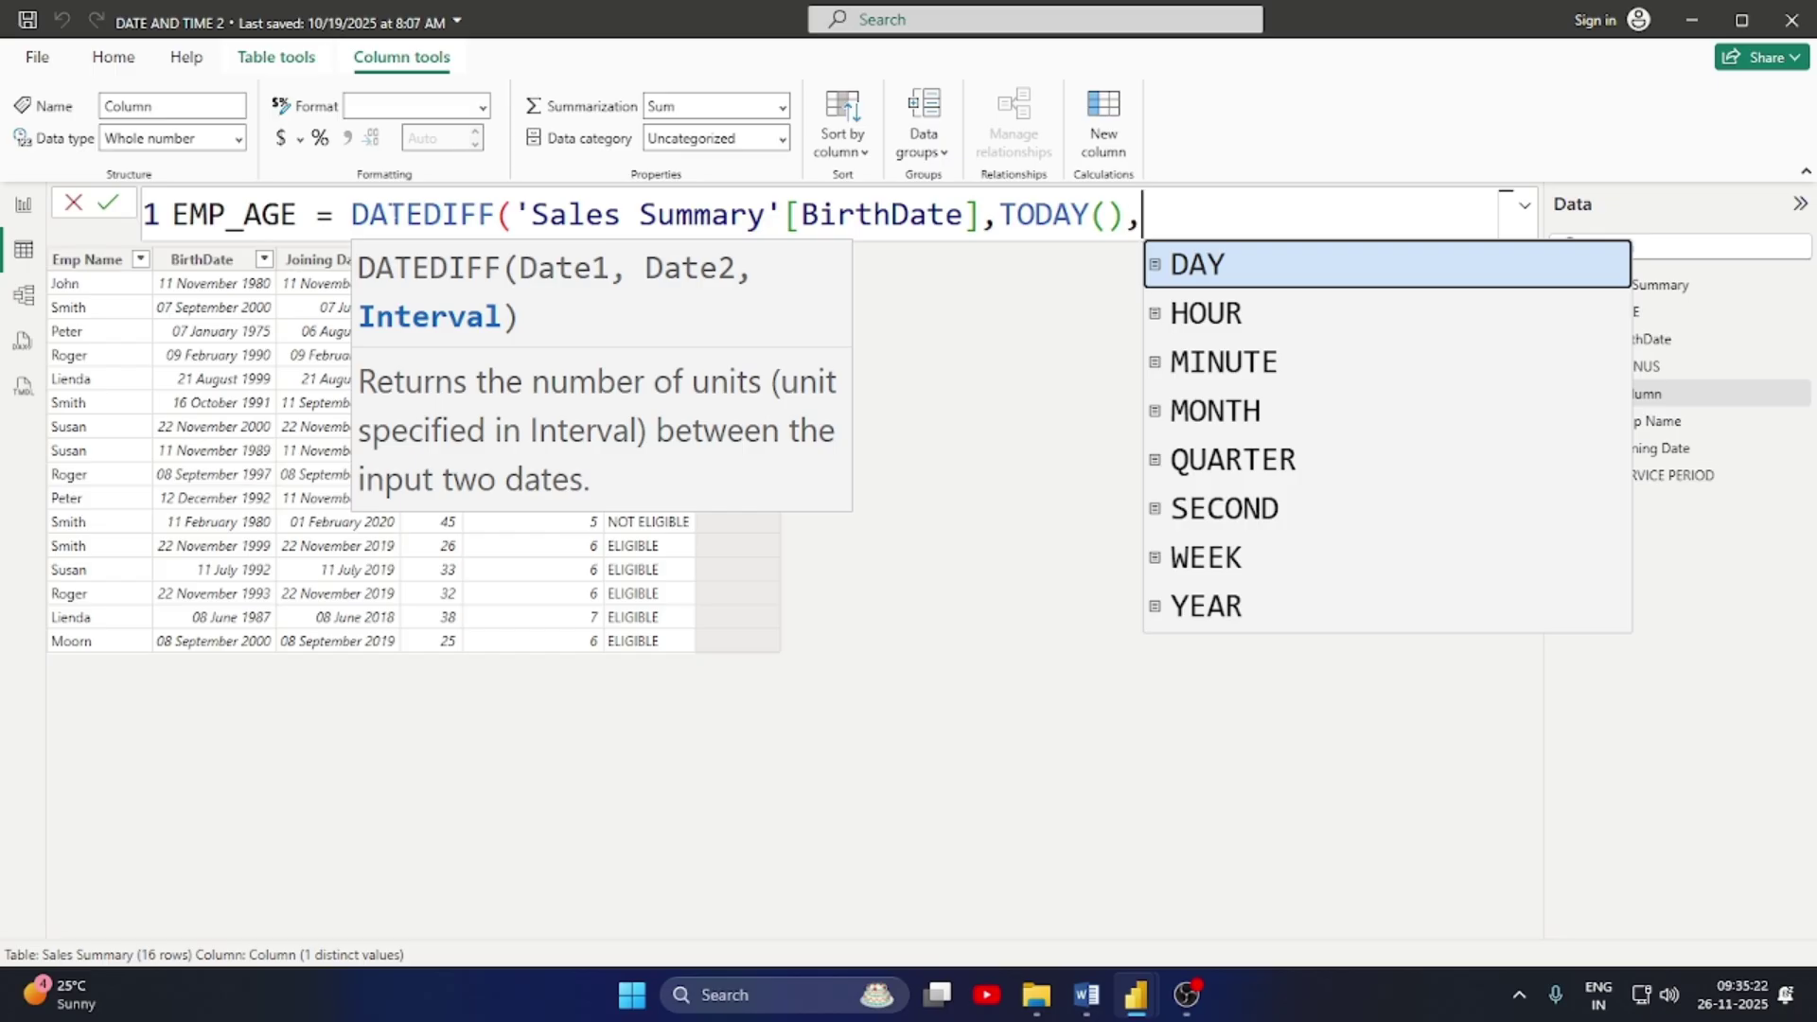
pyautogui.write('YEAR')
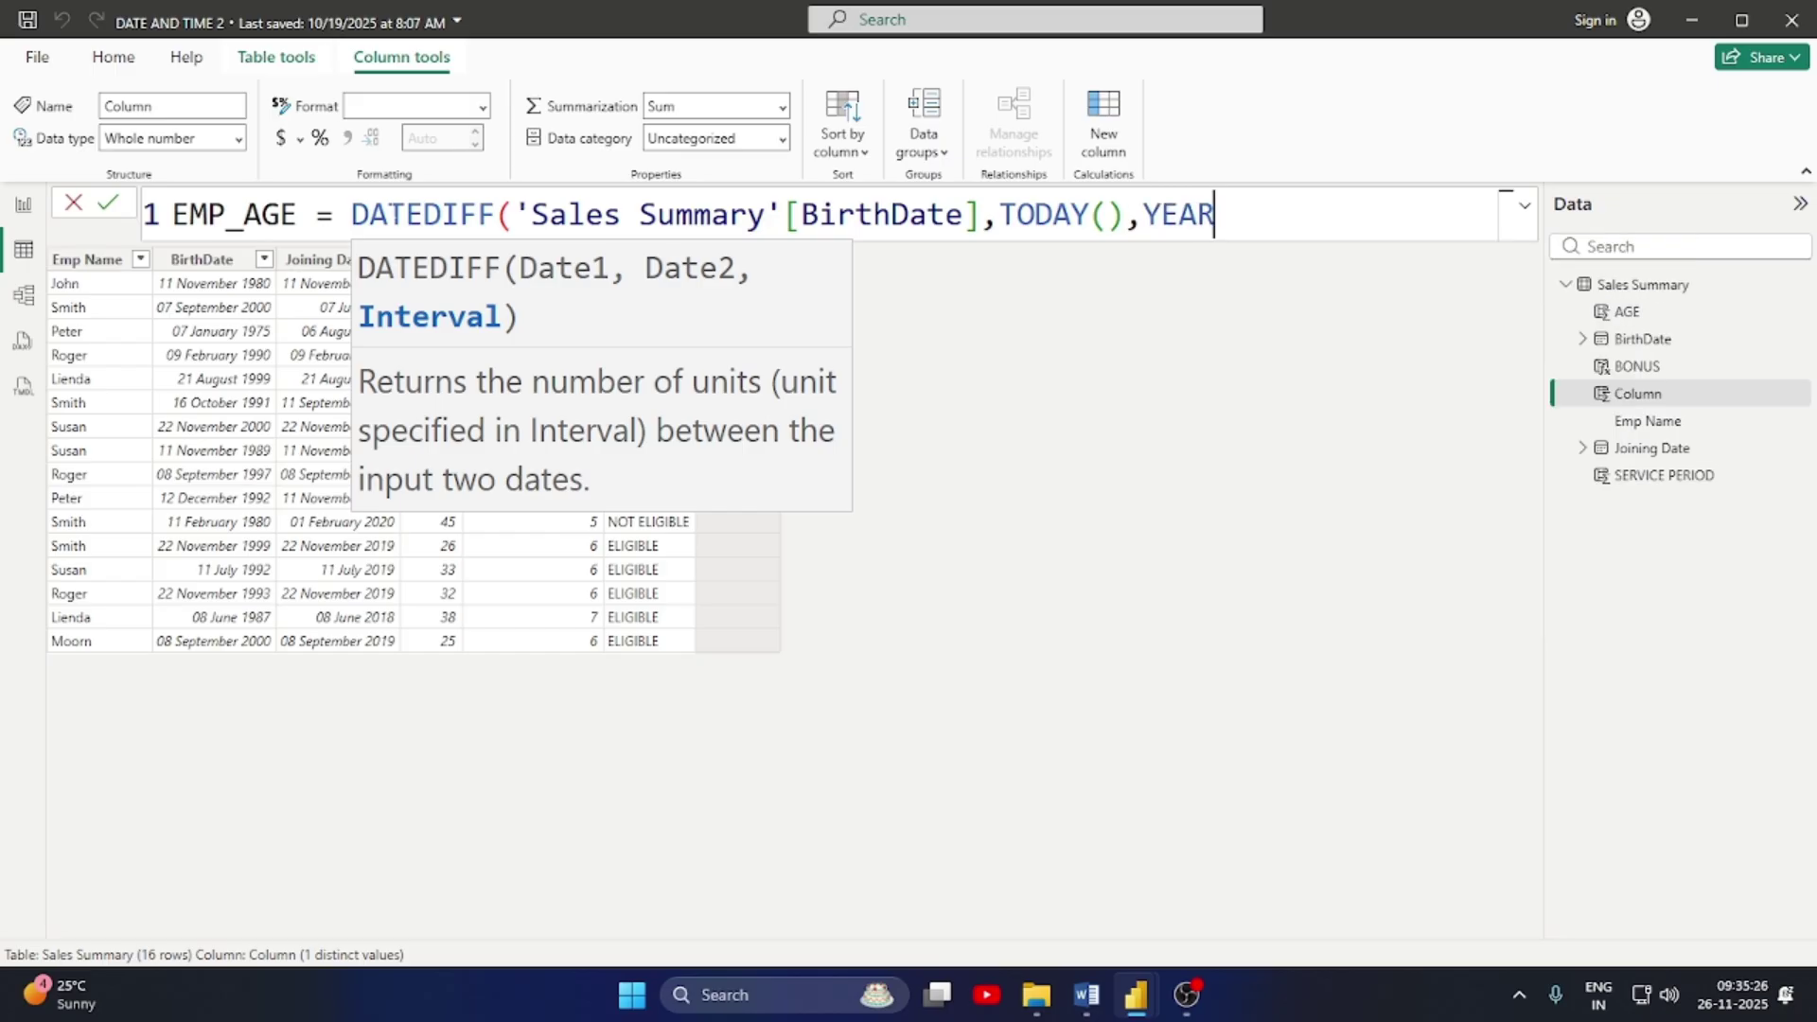
pyautogui.write(')')
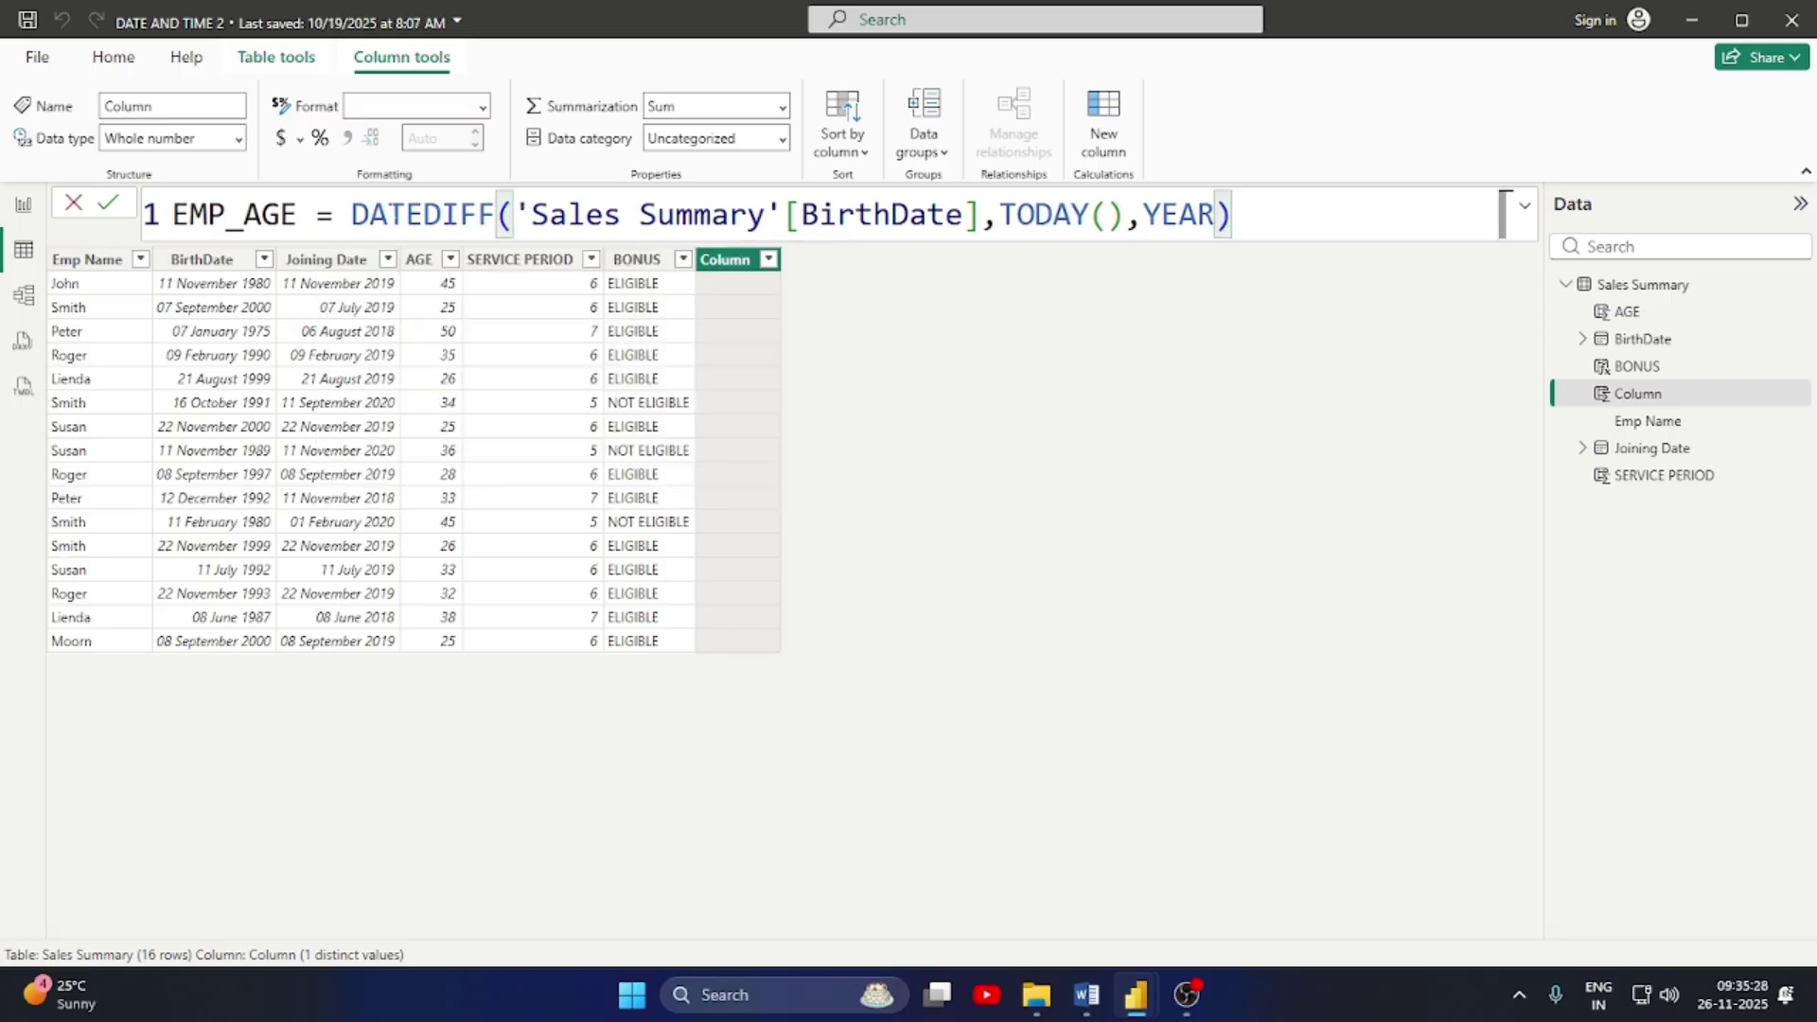
pyautogui.press('Return')
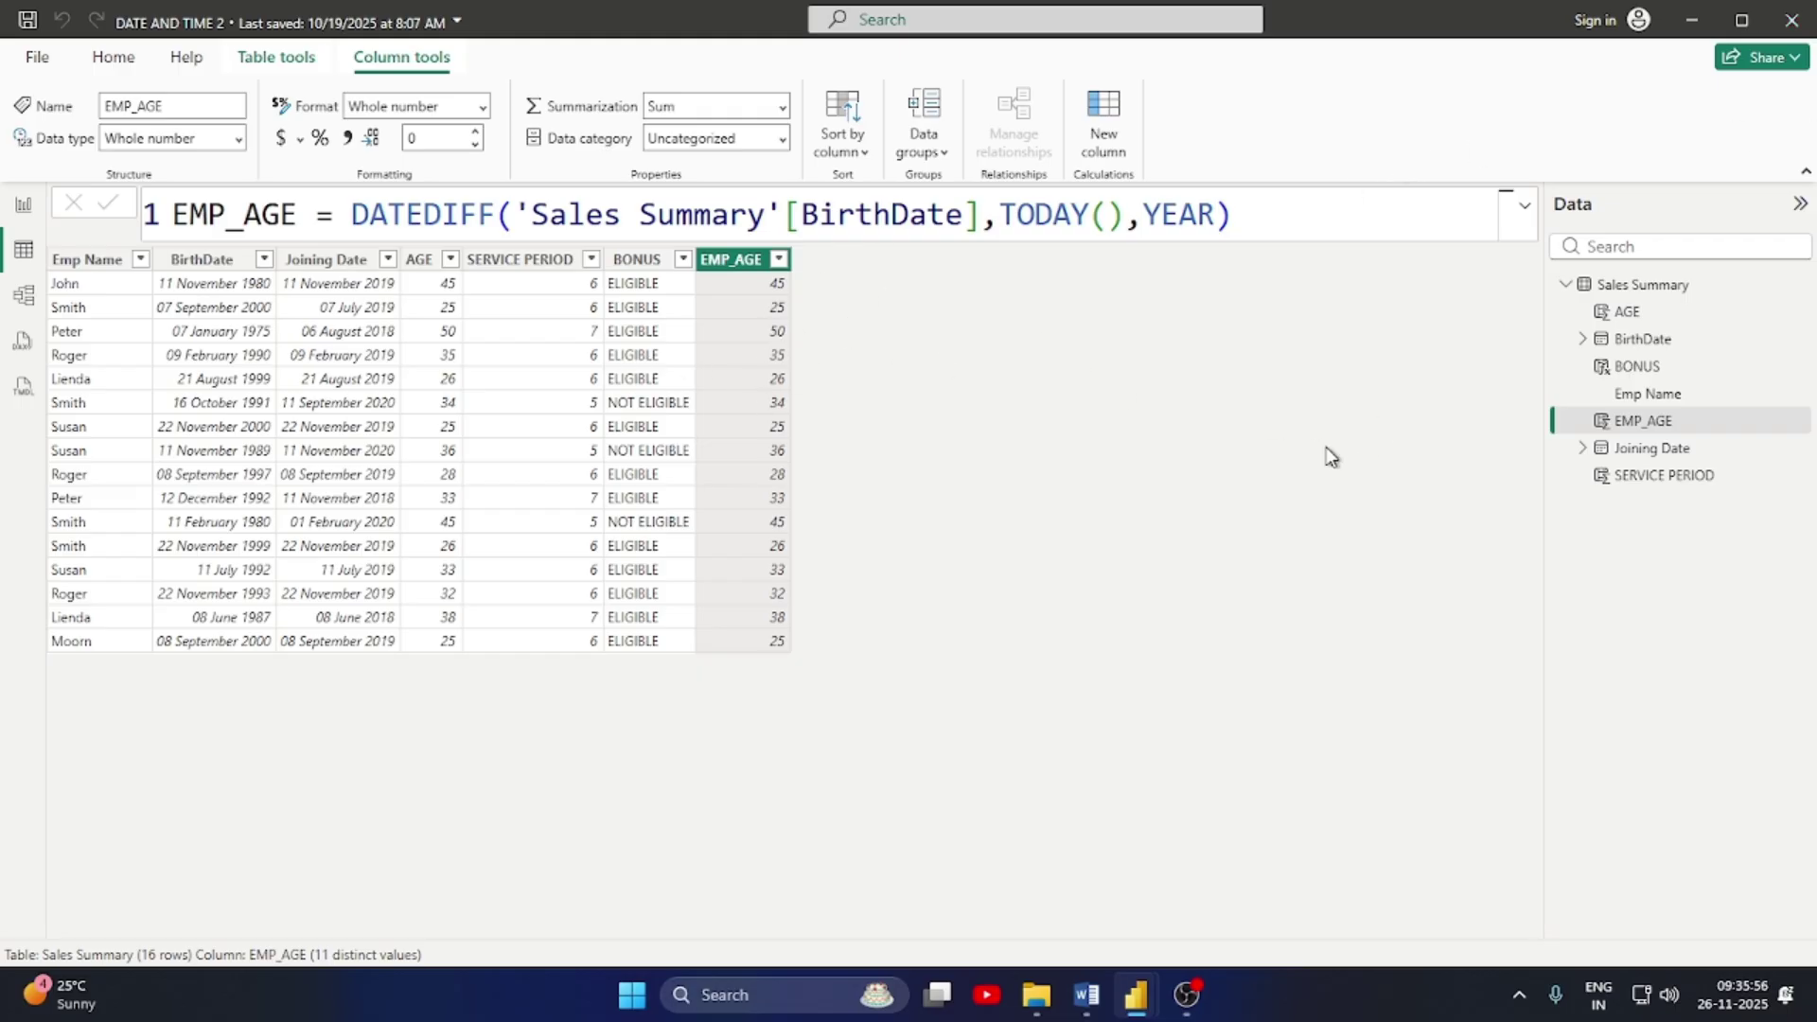
# Add another calculated column named BONUS2 to the Sales Summary table and start its DATEDIFF formula
pyautogui.click(1103, 123)
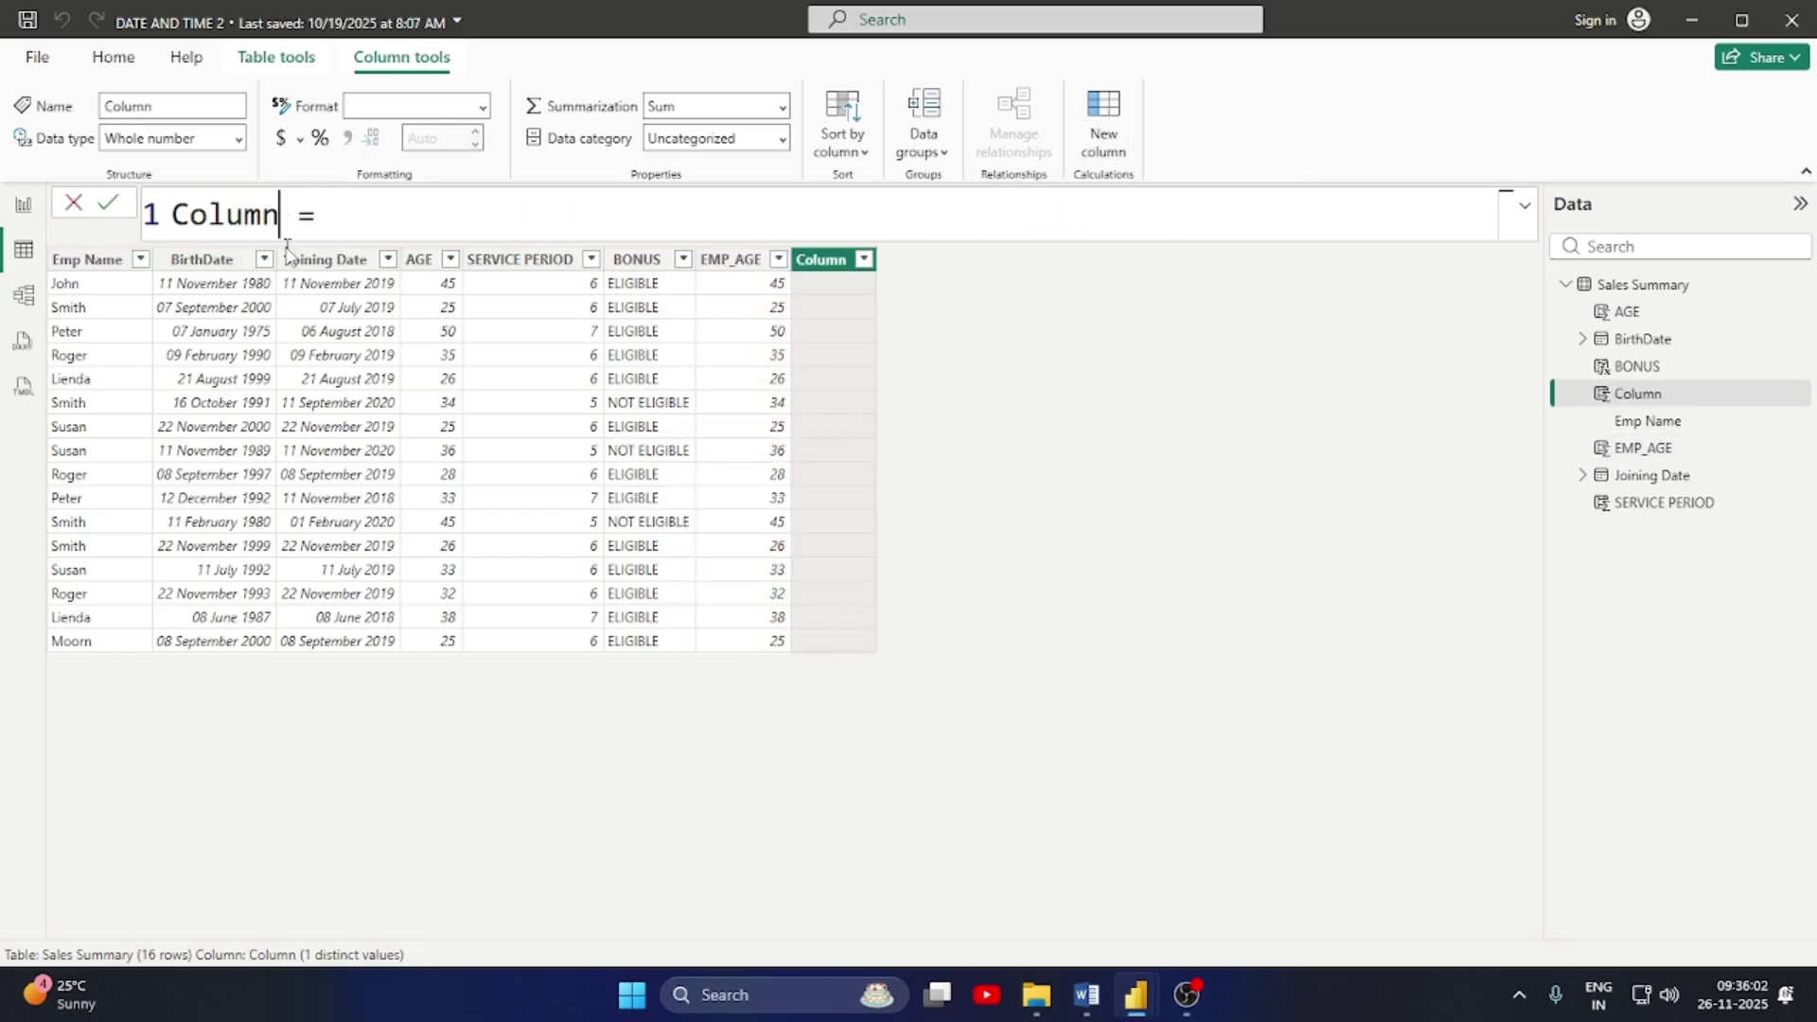
pyautogui.press('BackSpace')
pyautogui.press('BackSpace')
pyautogui.press('BackSpace')
pyautogui.press('BackSpace')
pyautogui.press('BackSpace')
pyautogui.press('BackSpace')
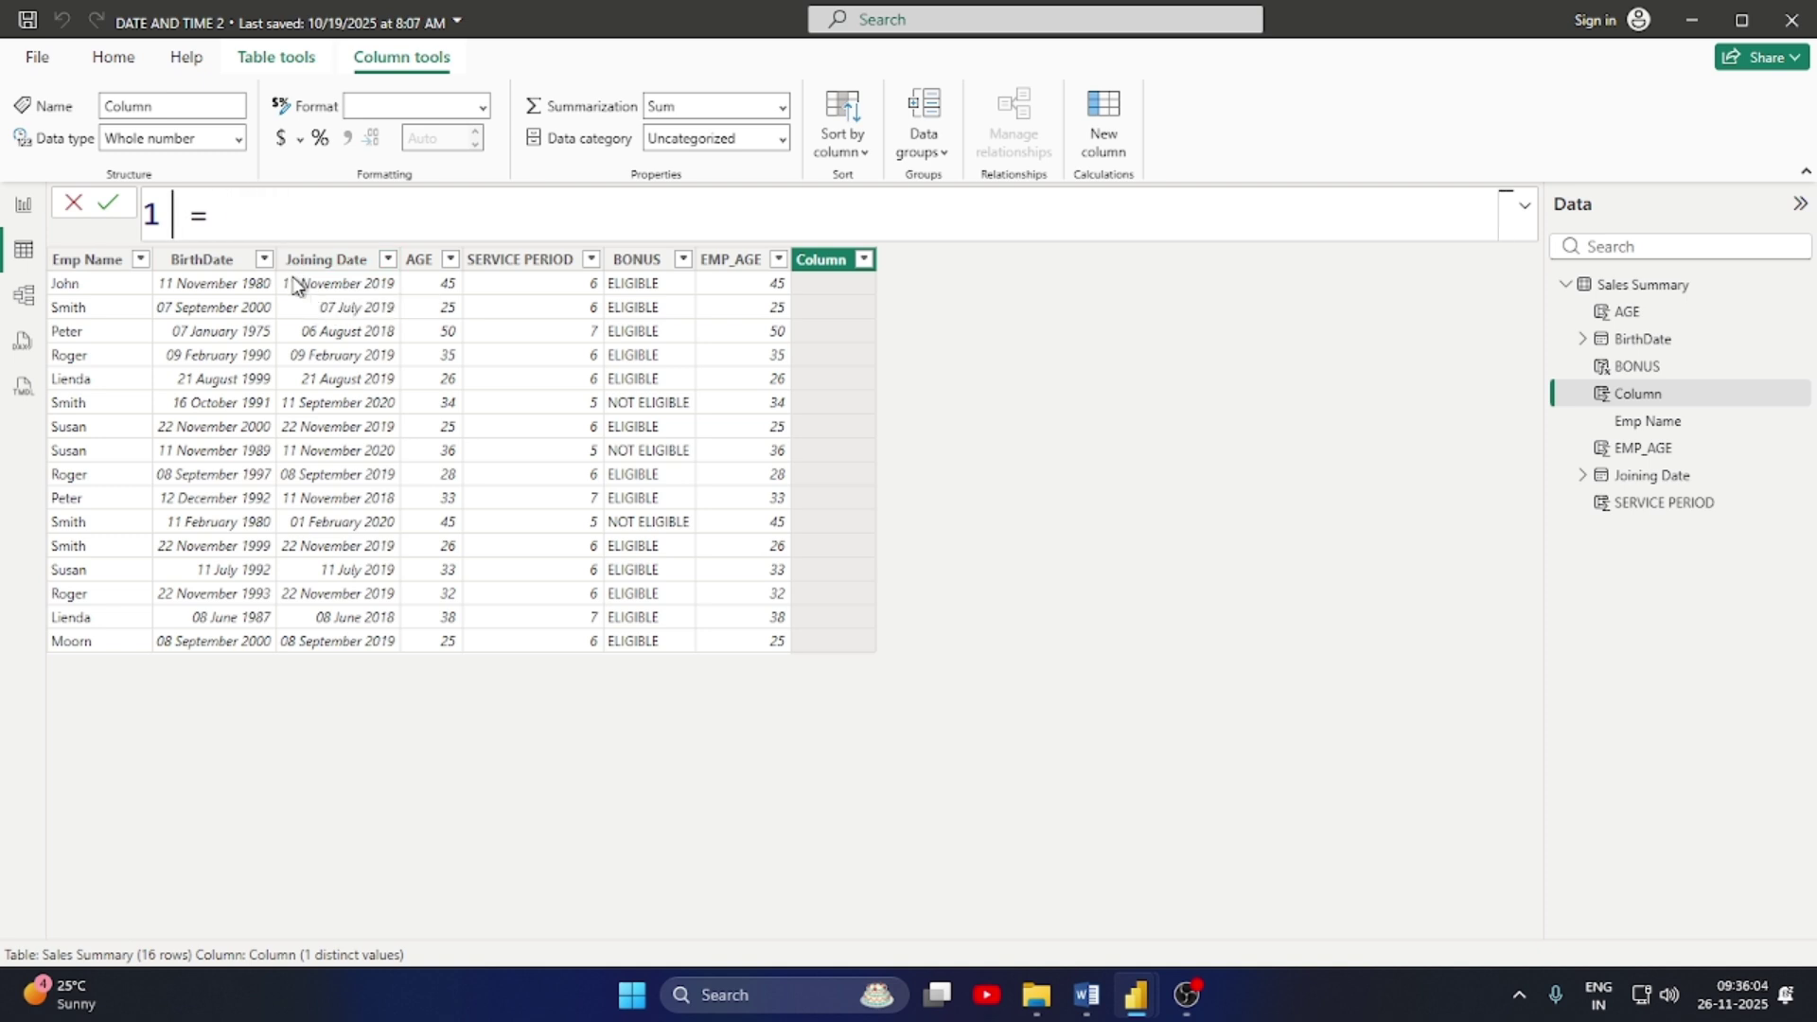
pyautogui.write('BONUS ')
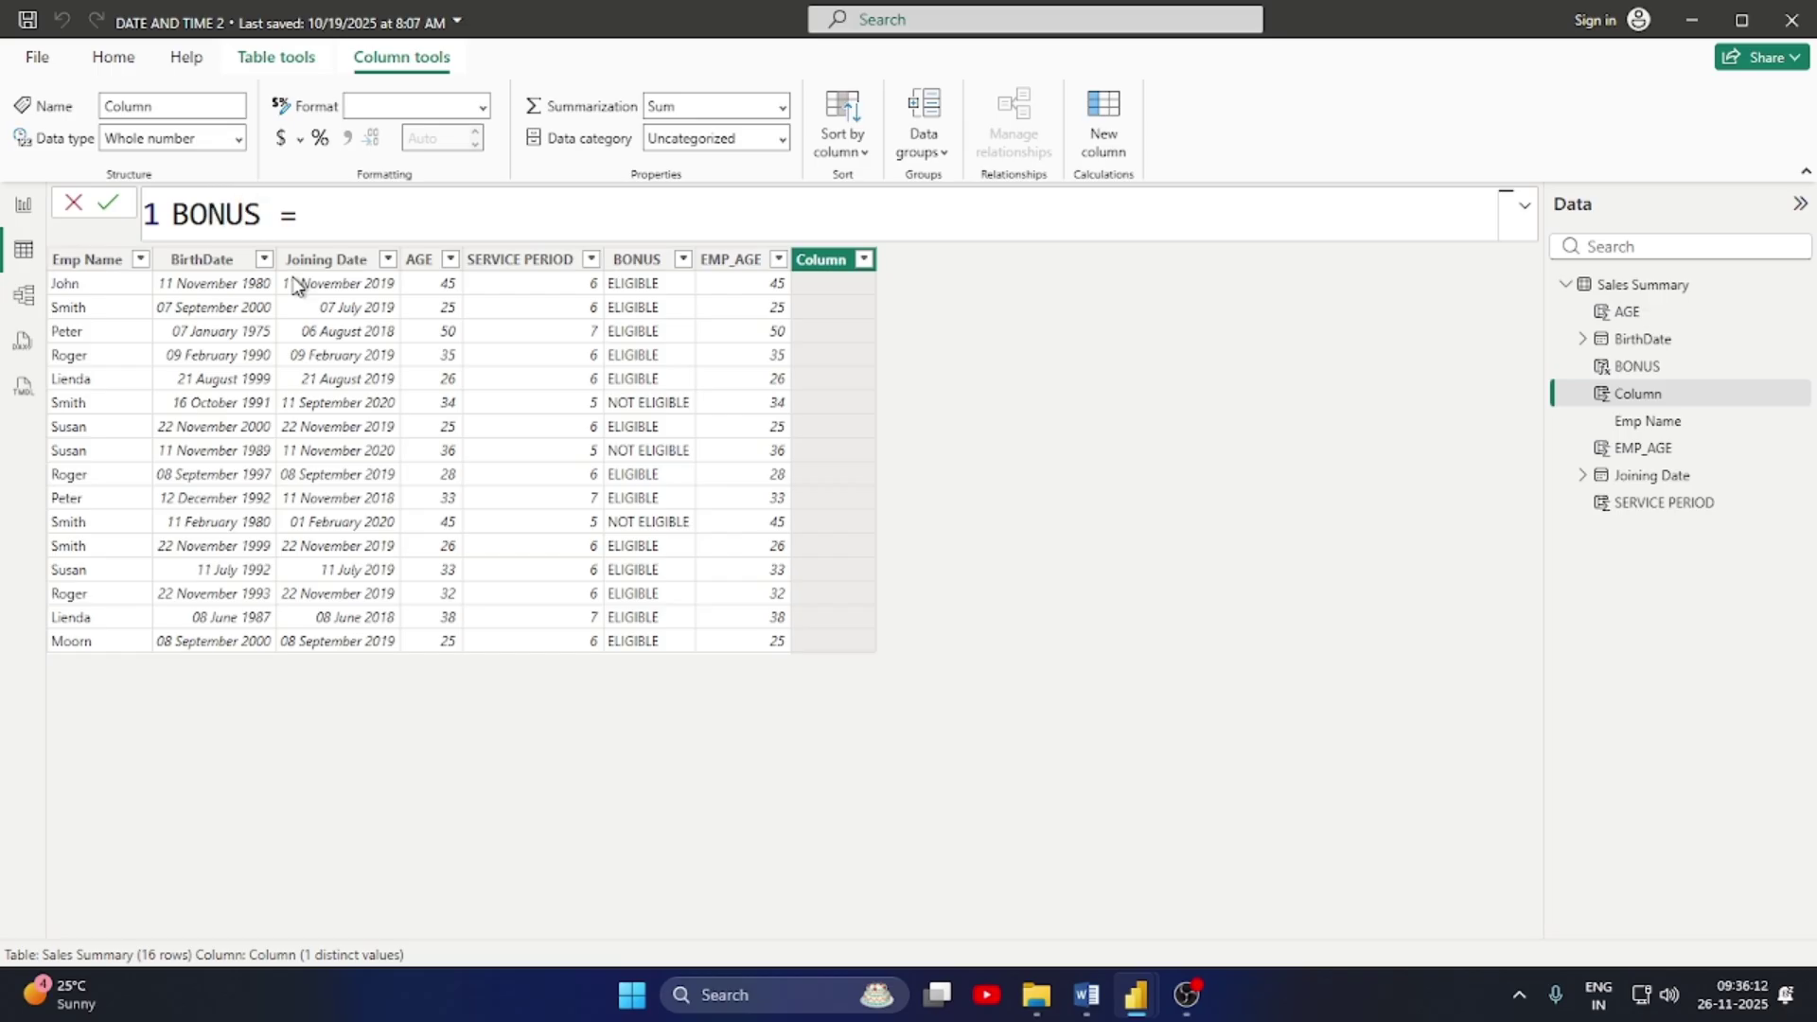
pyautogui.write('2 = DATED')
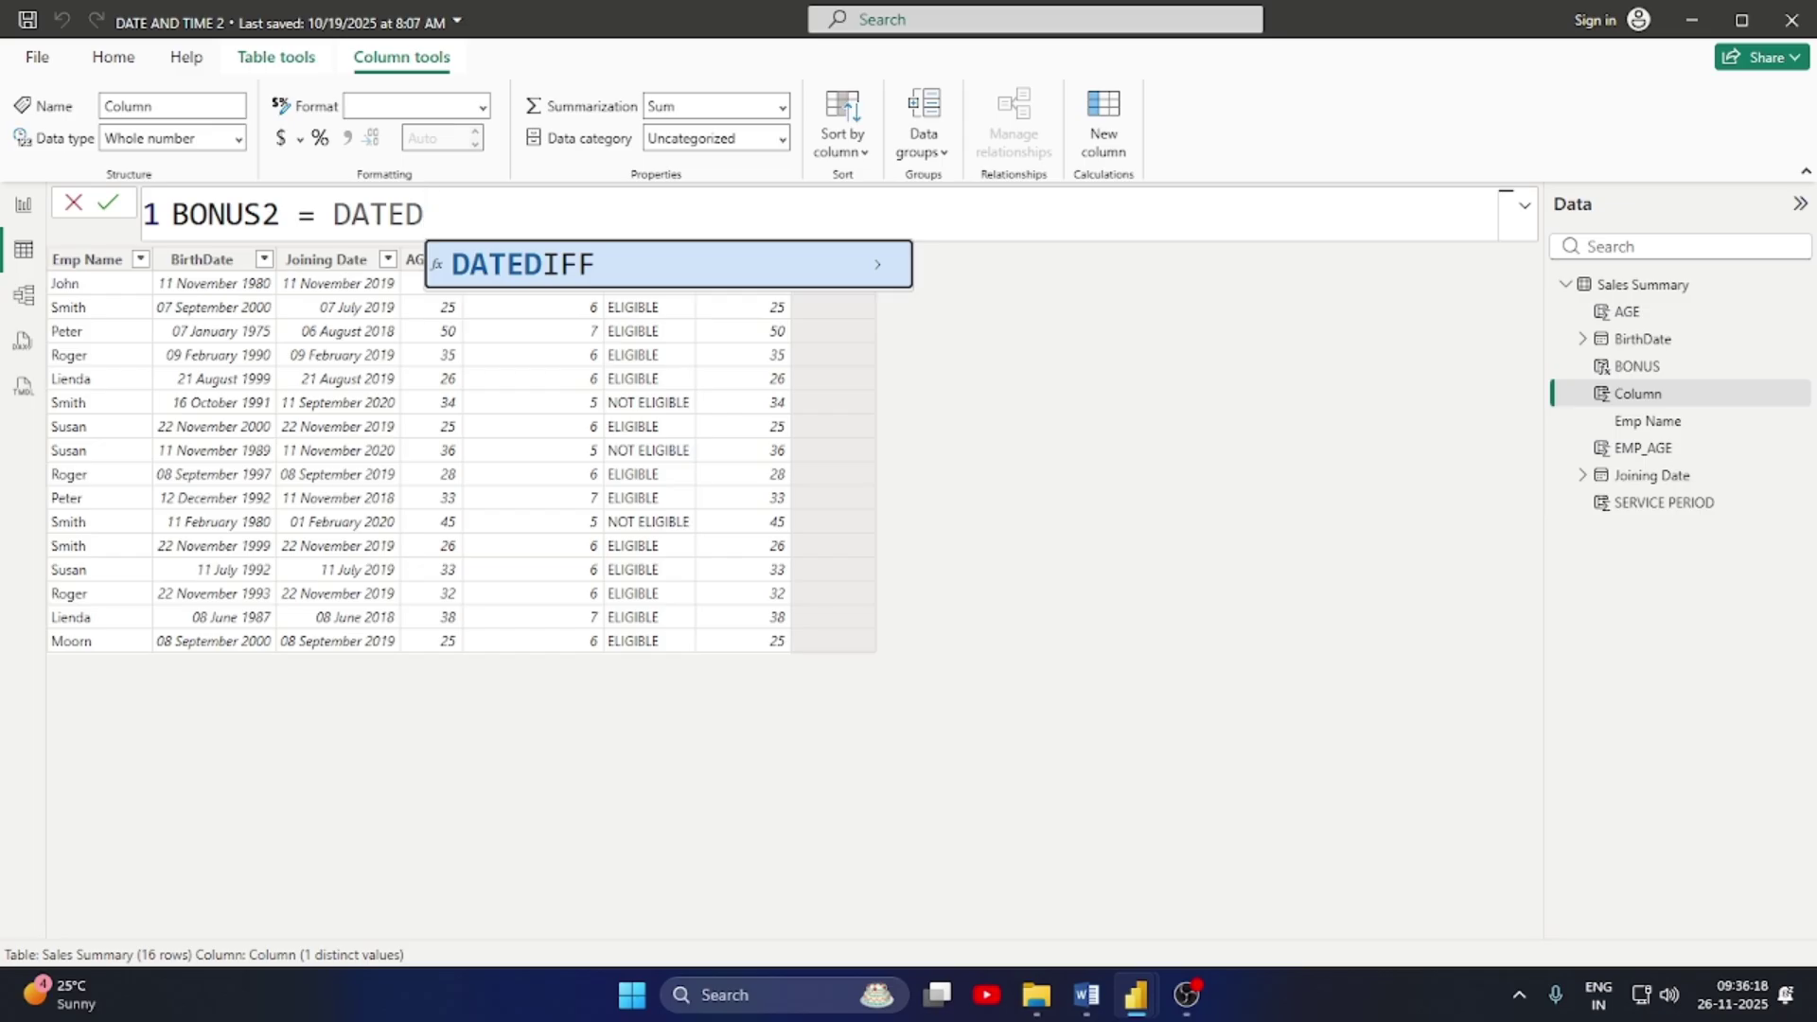
# Open the DATEDIFF function in the BONUS2 formula with 'Sales Summary'[Joining Date] as the first date
pyautogui.press('Tab')
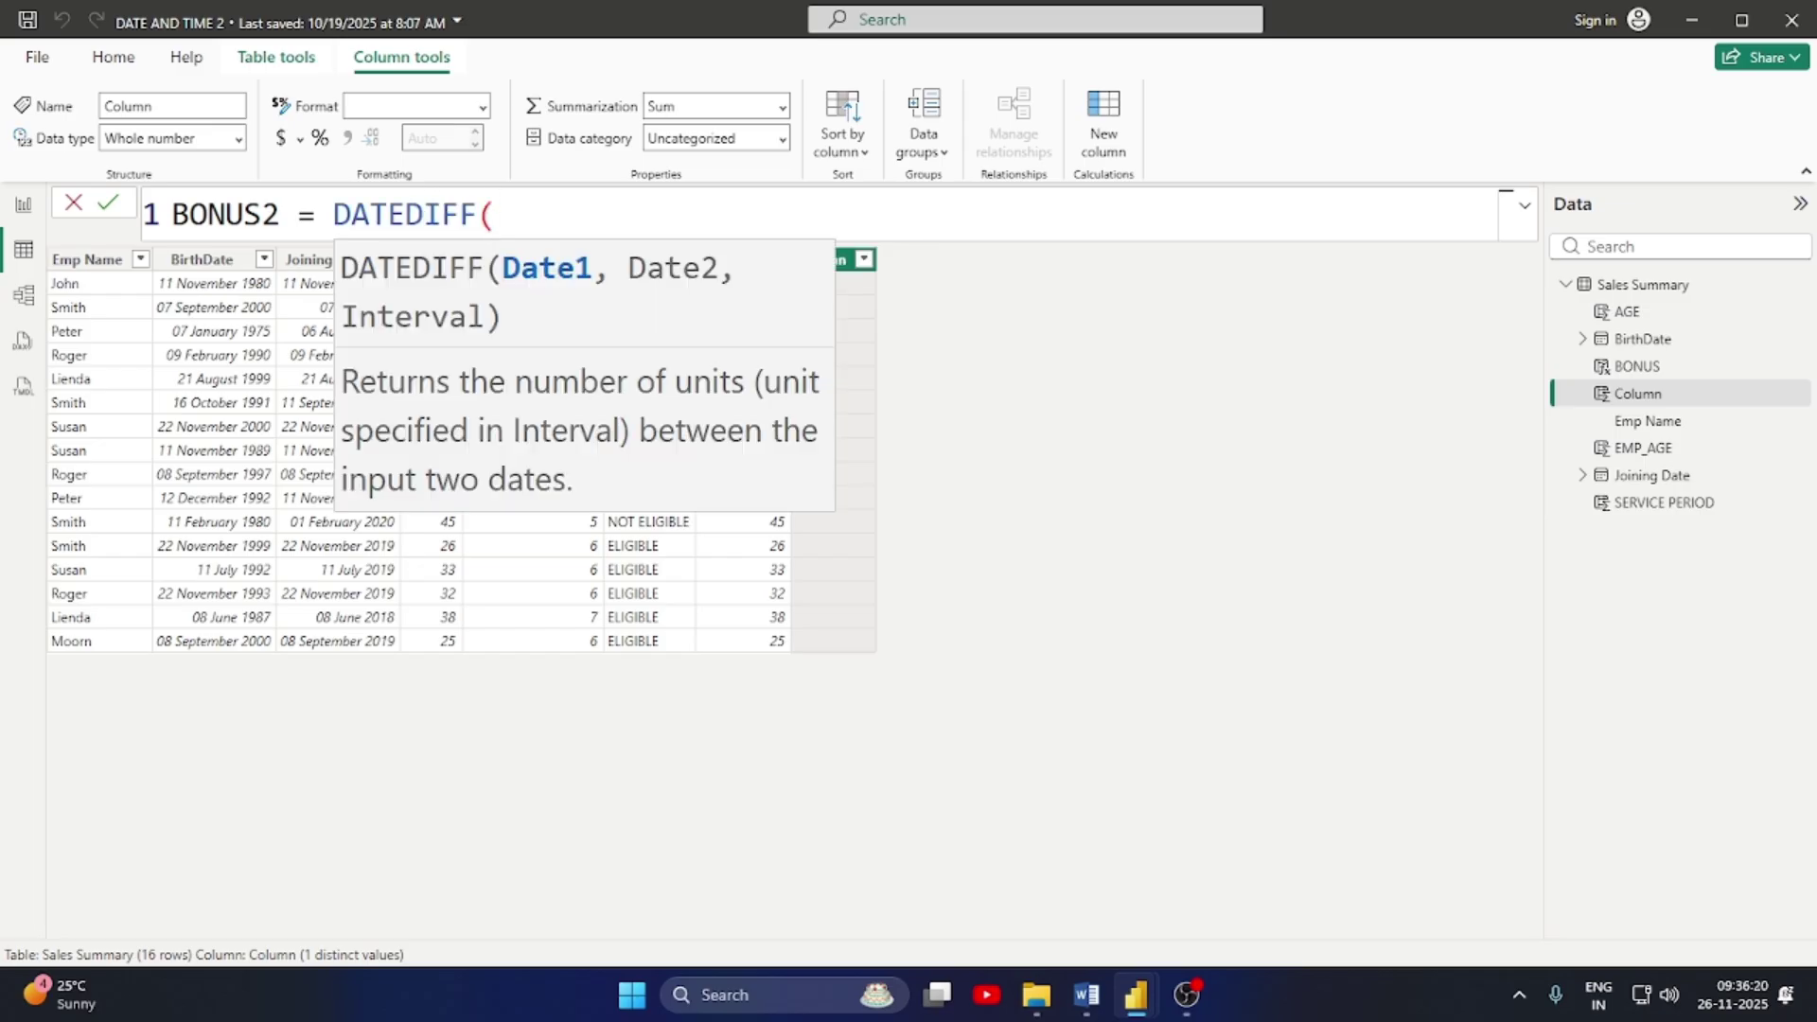
pyautogui.write('SA')
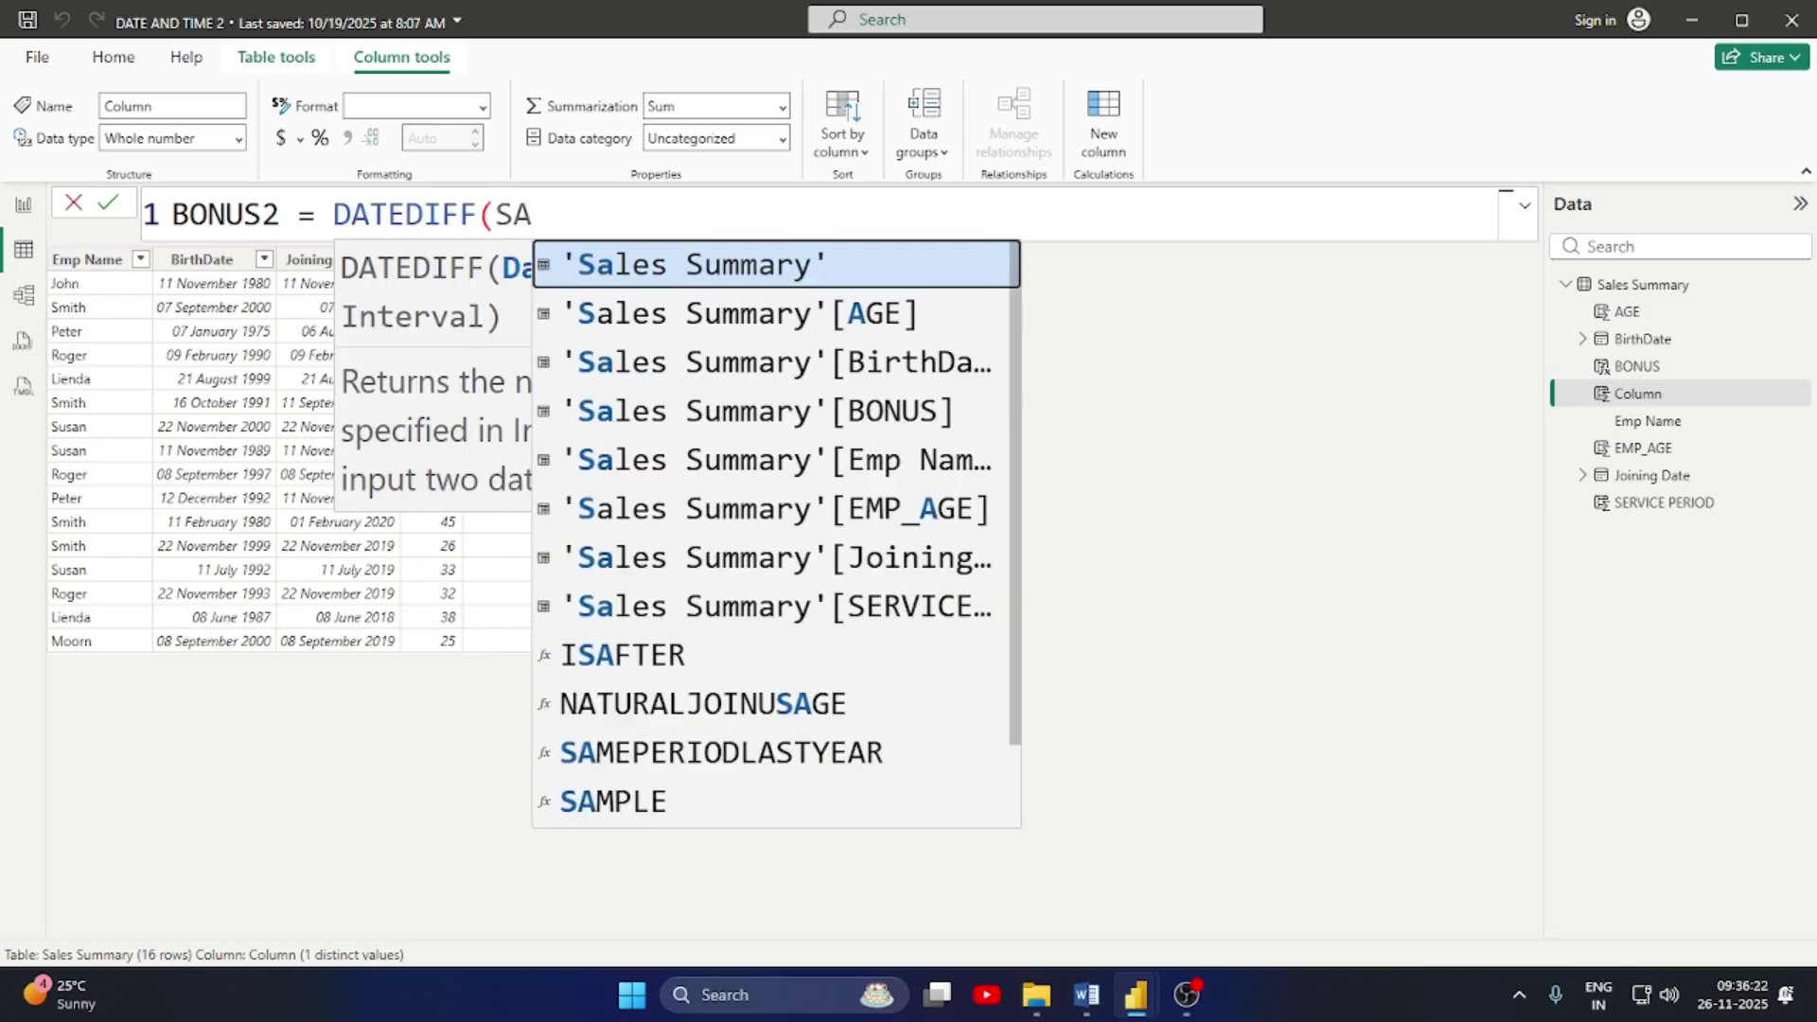
pyautogui.press('Tab')
pyautogui.press('Down')
pyautogui.press('Down')
pyautogui.press('Down')
pyautogui.press('Down')
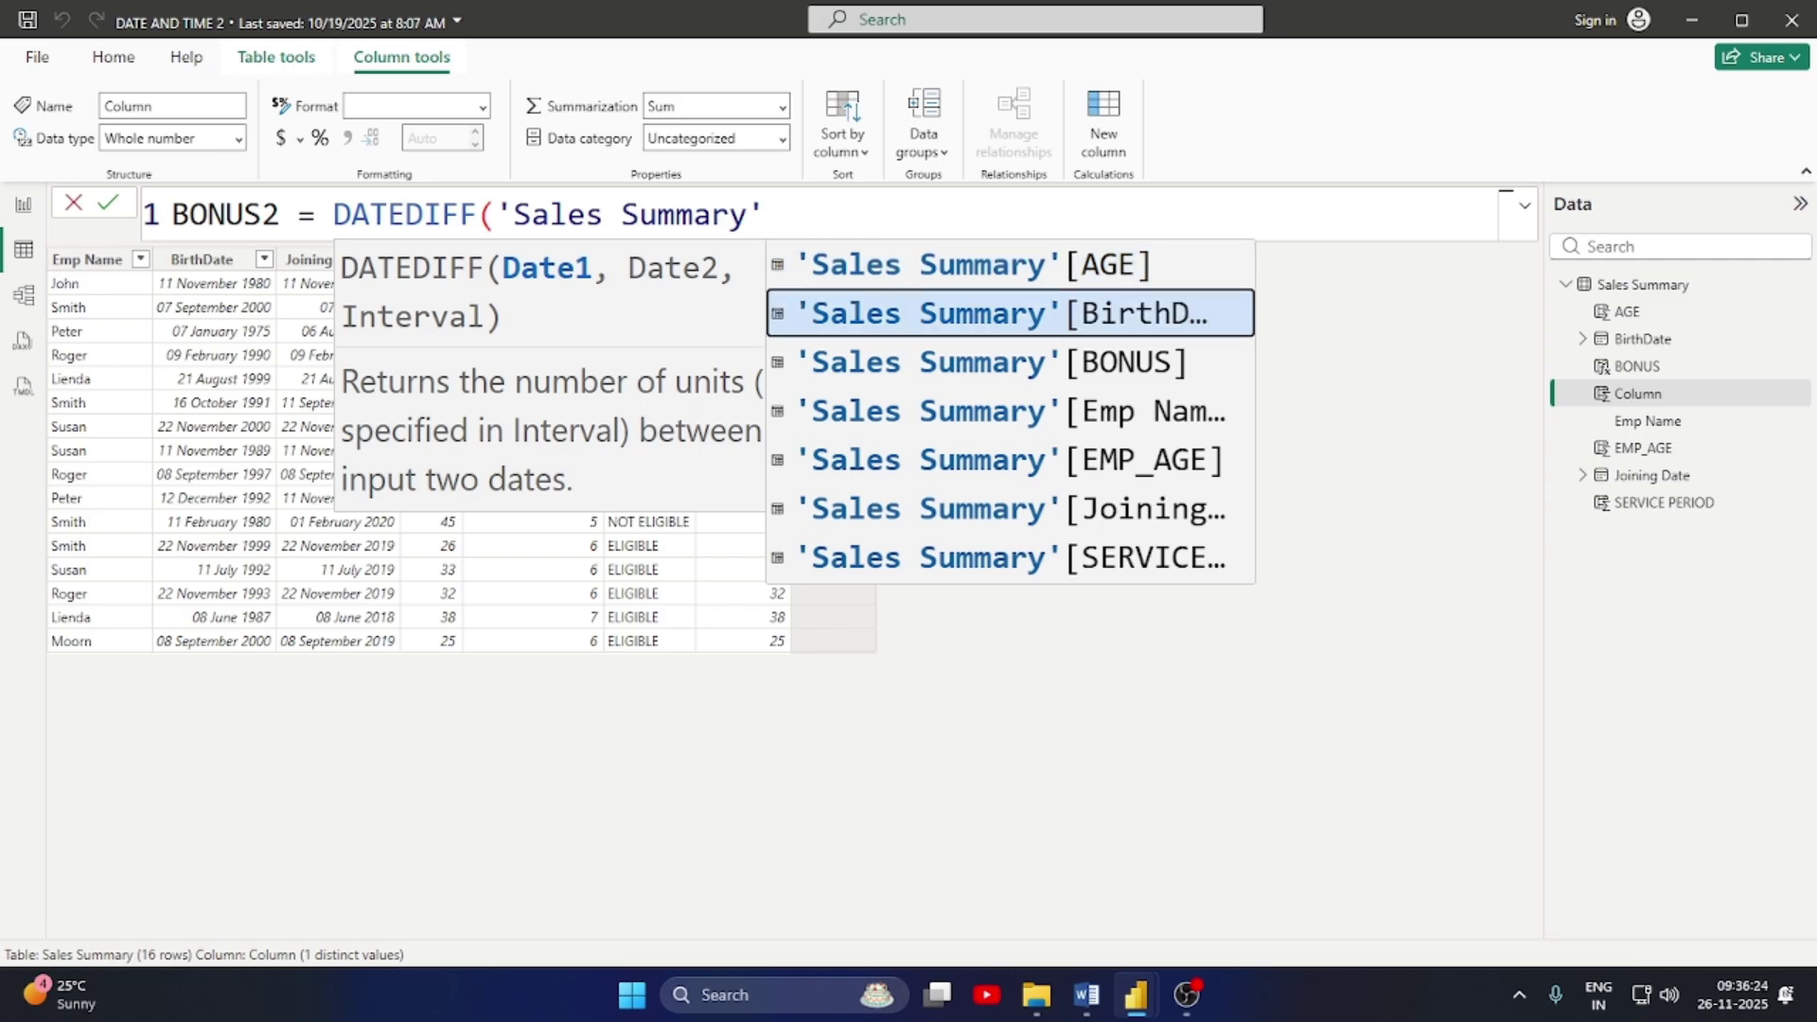
pyautogui.press('Down')
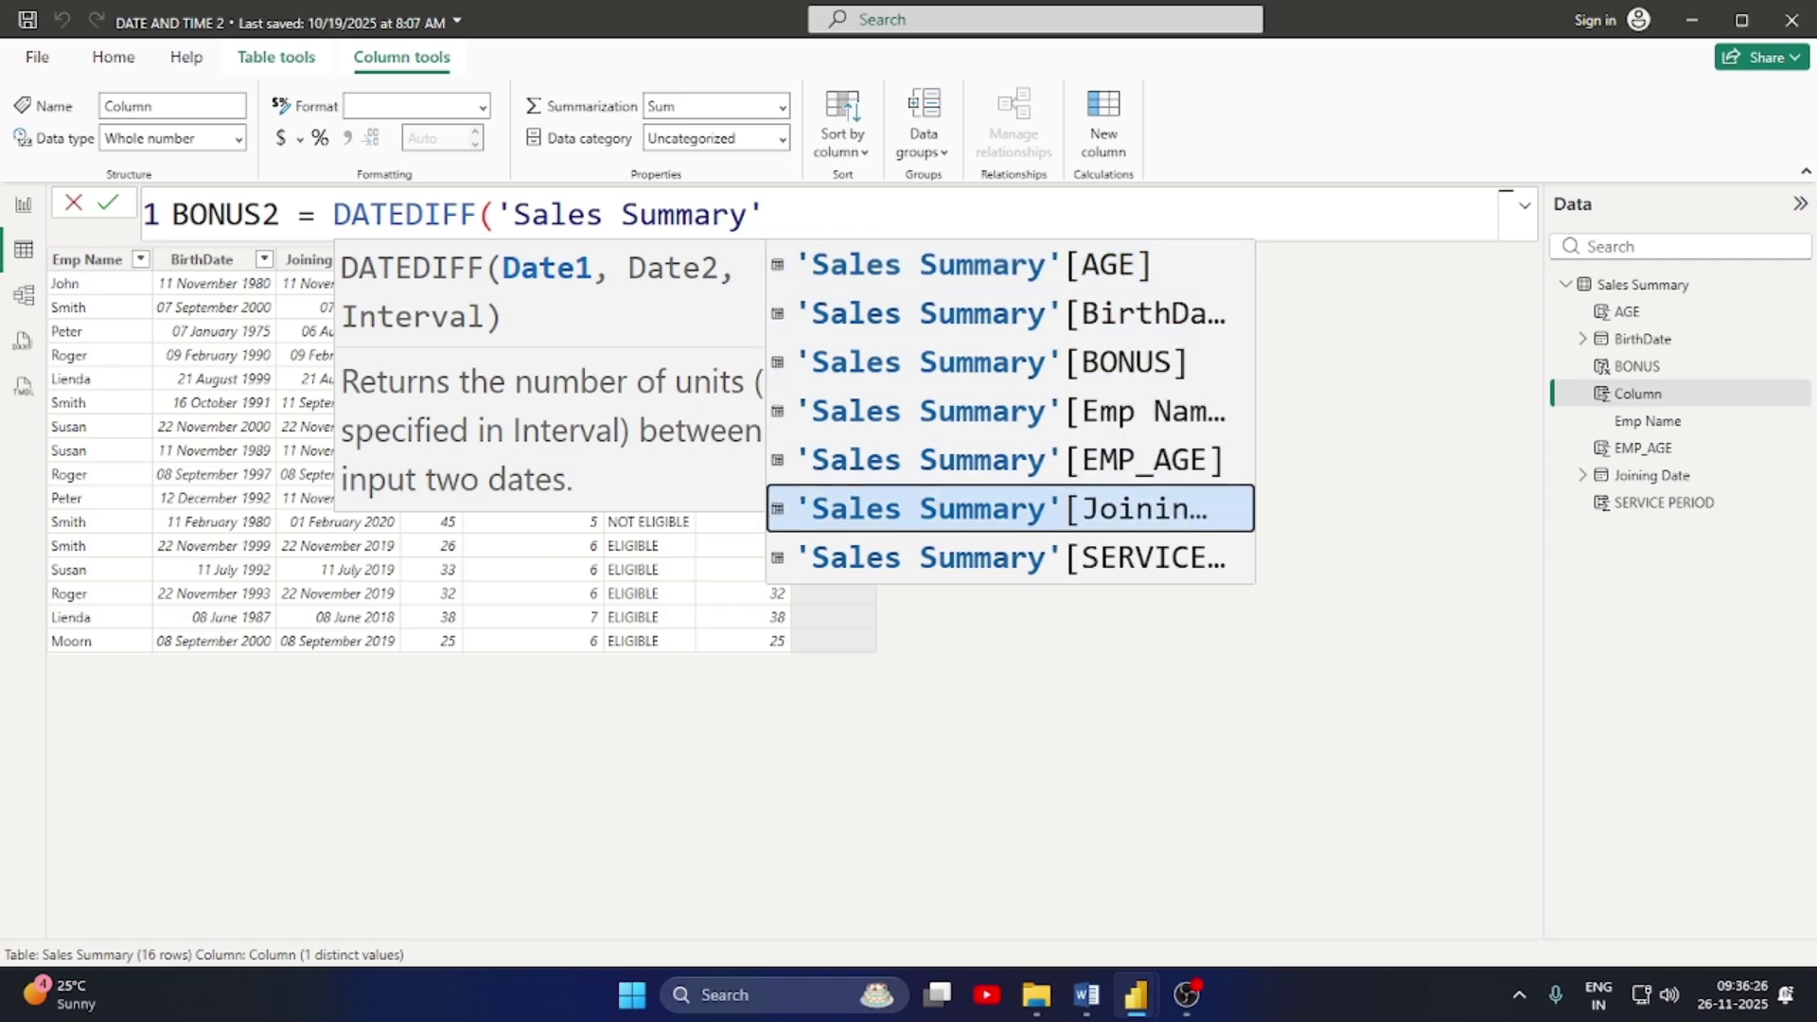
pyautogui.press('Tab')
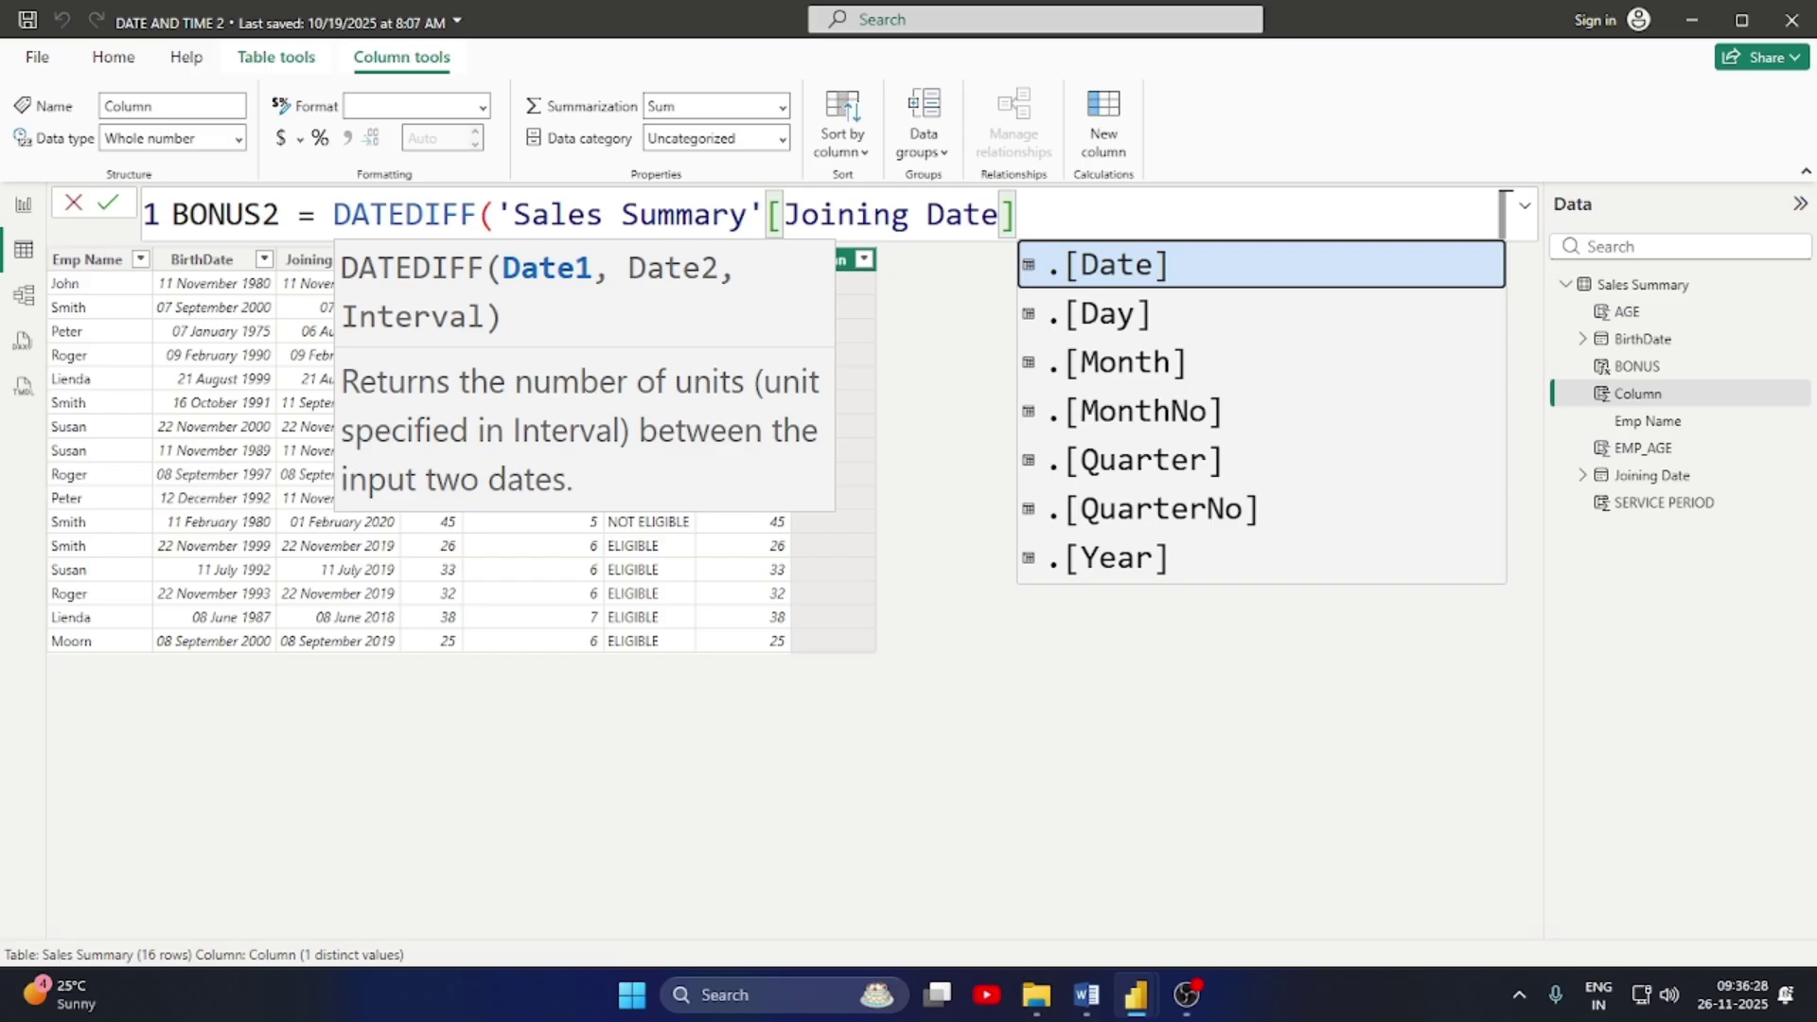
# Complete the BONUS2 formula with TODAY() as the second date and YEAR as the interval, and commit it
pyautogui.write(',TO')
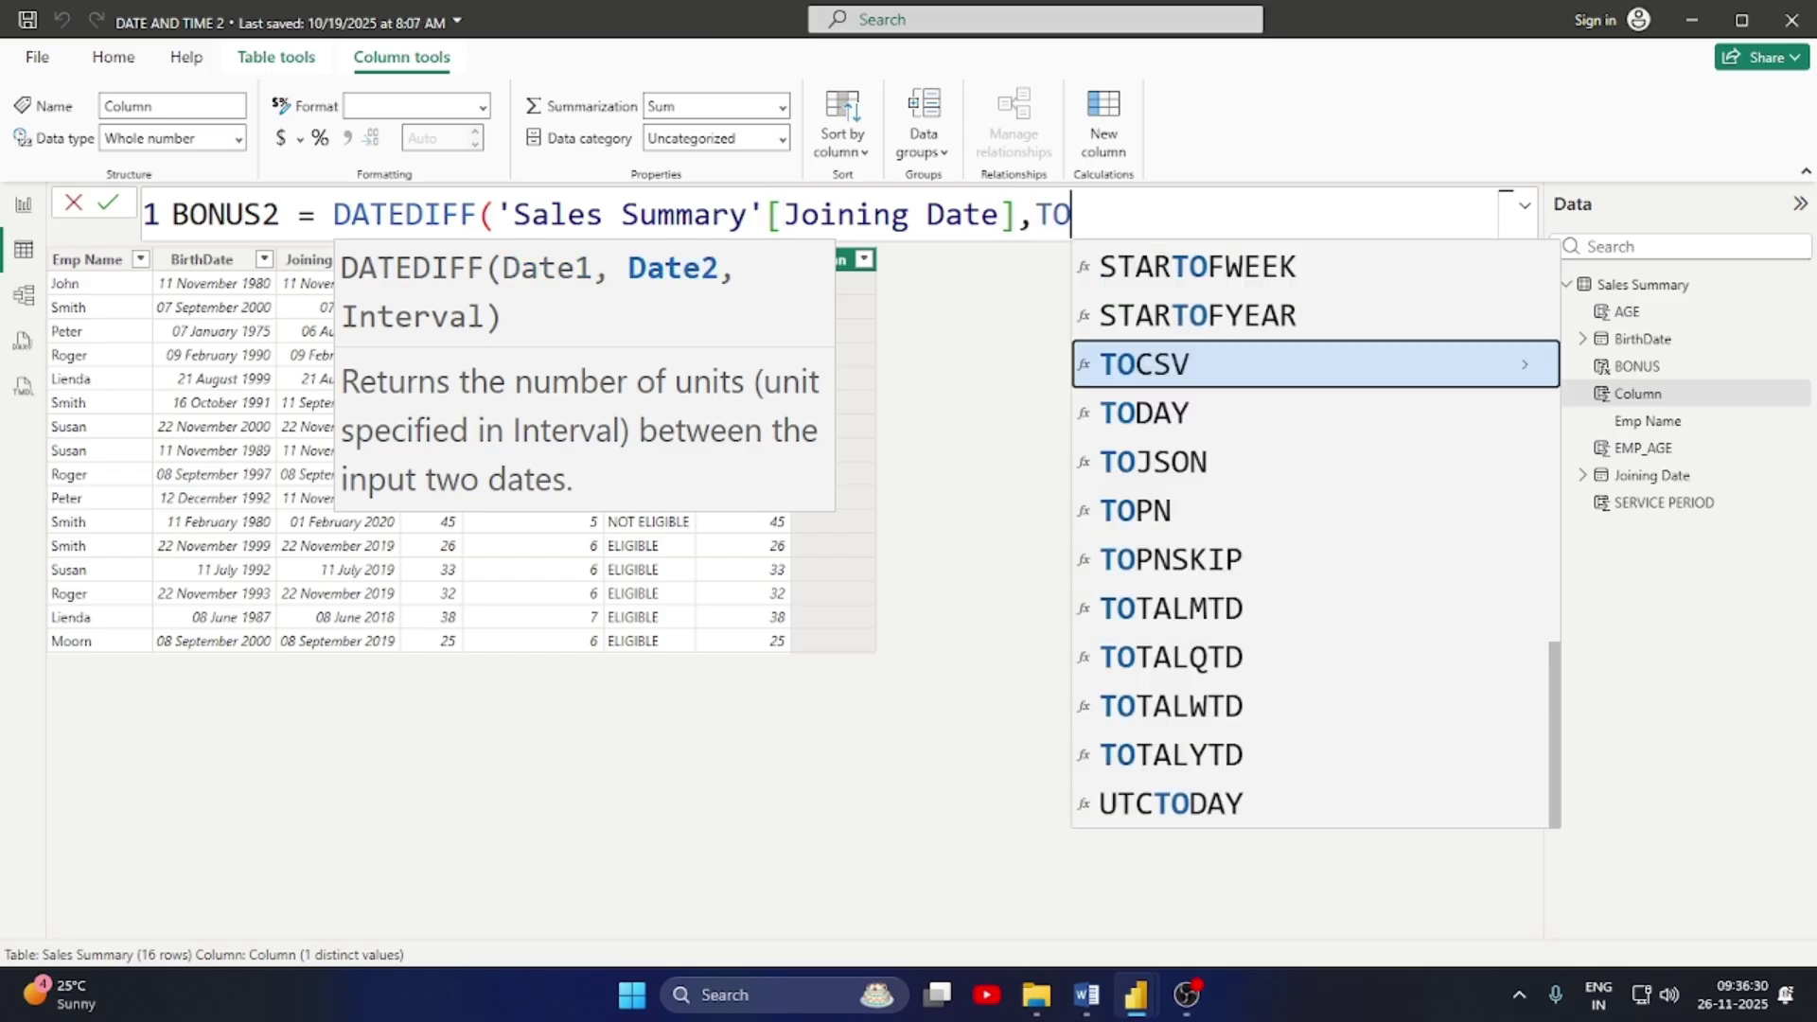
pyautogui.write('DAY()')
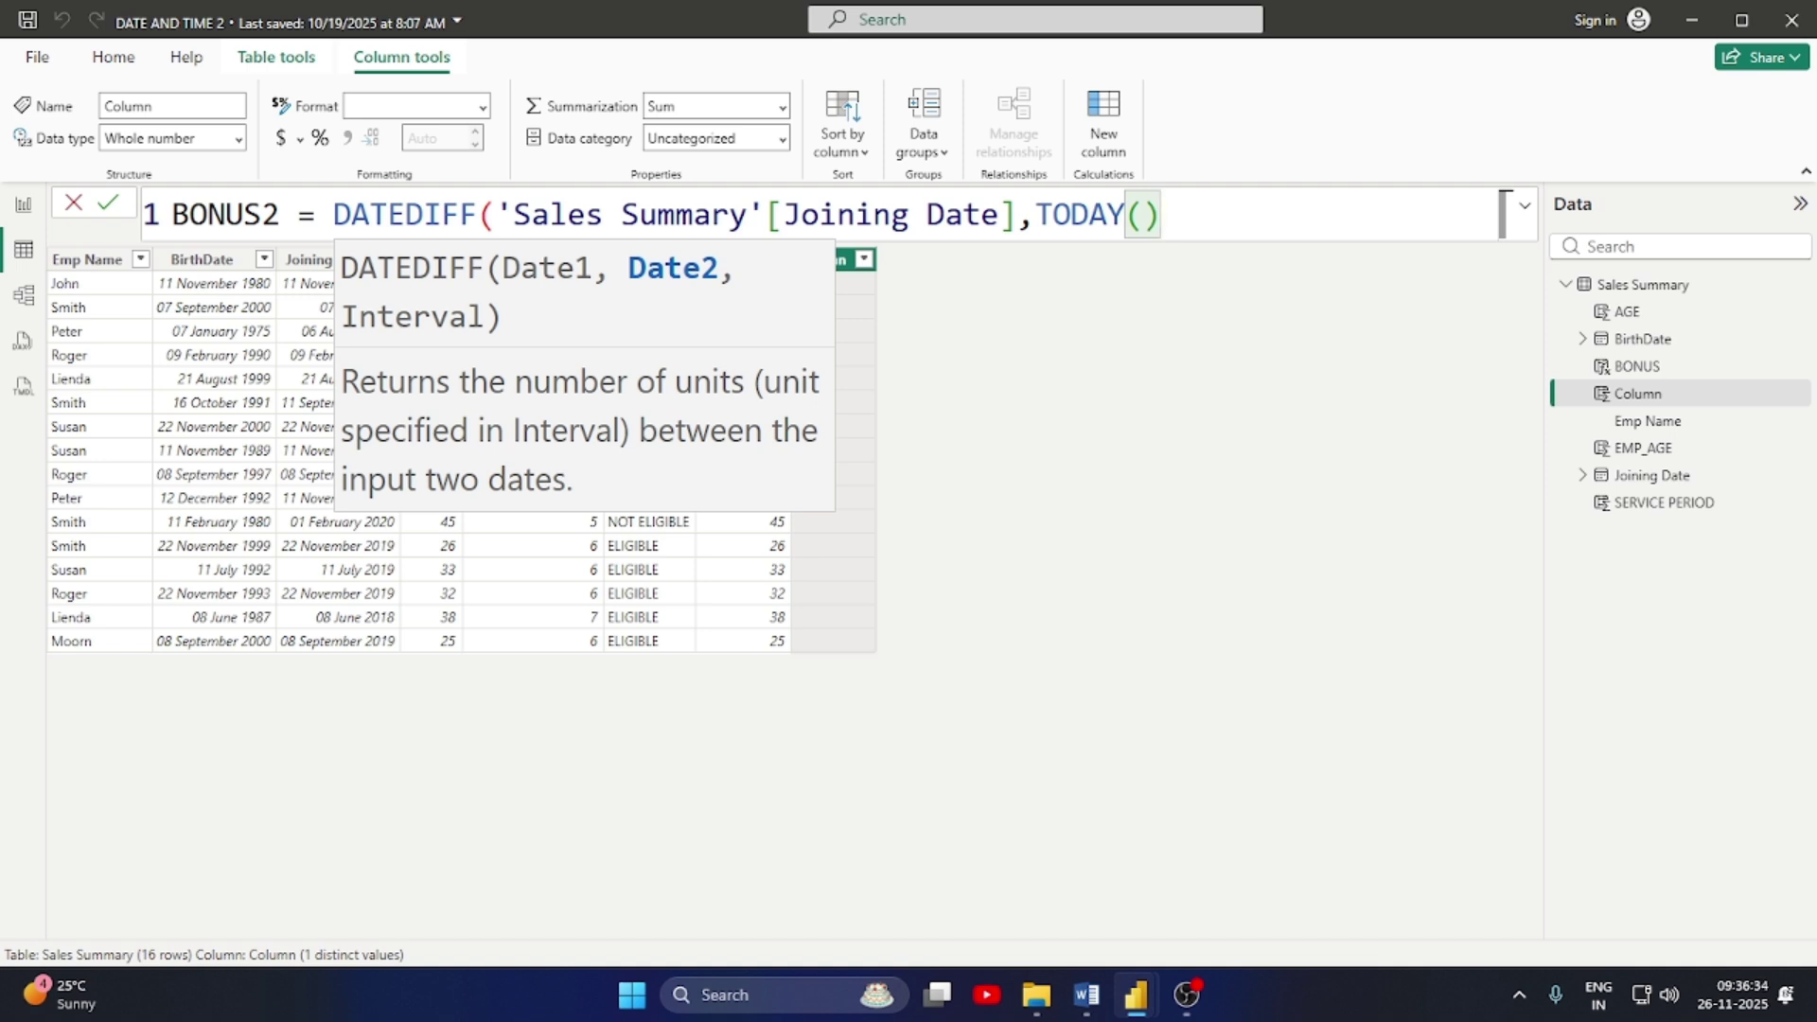
pyautogui.write(',')
pyautogui.write('Y')
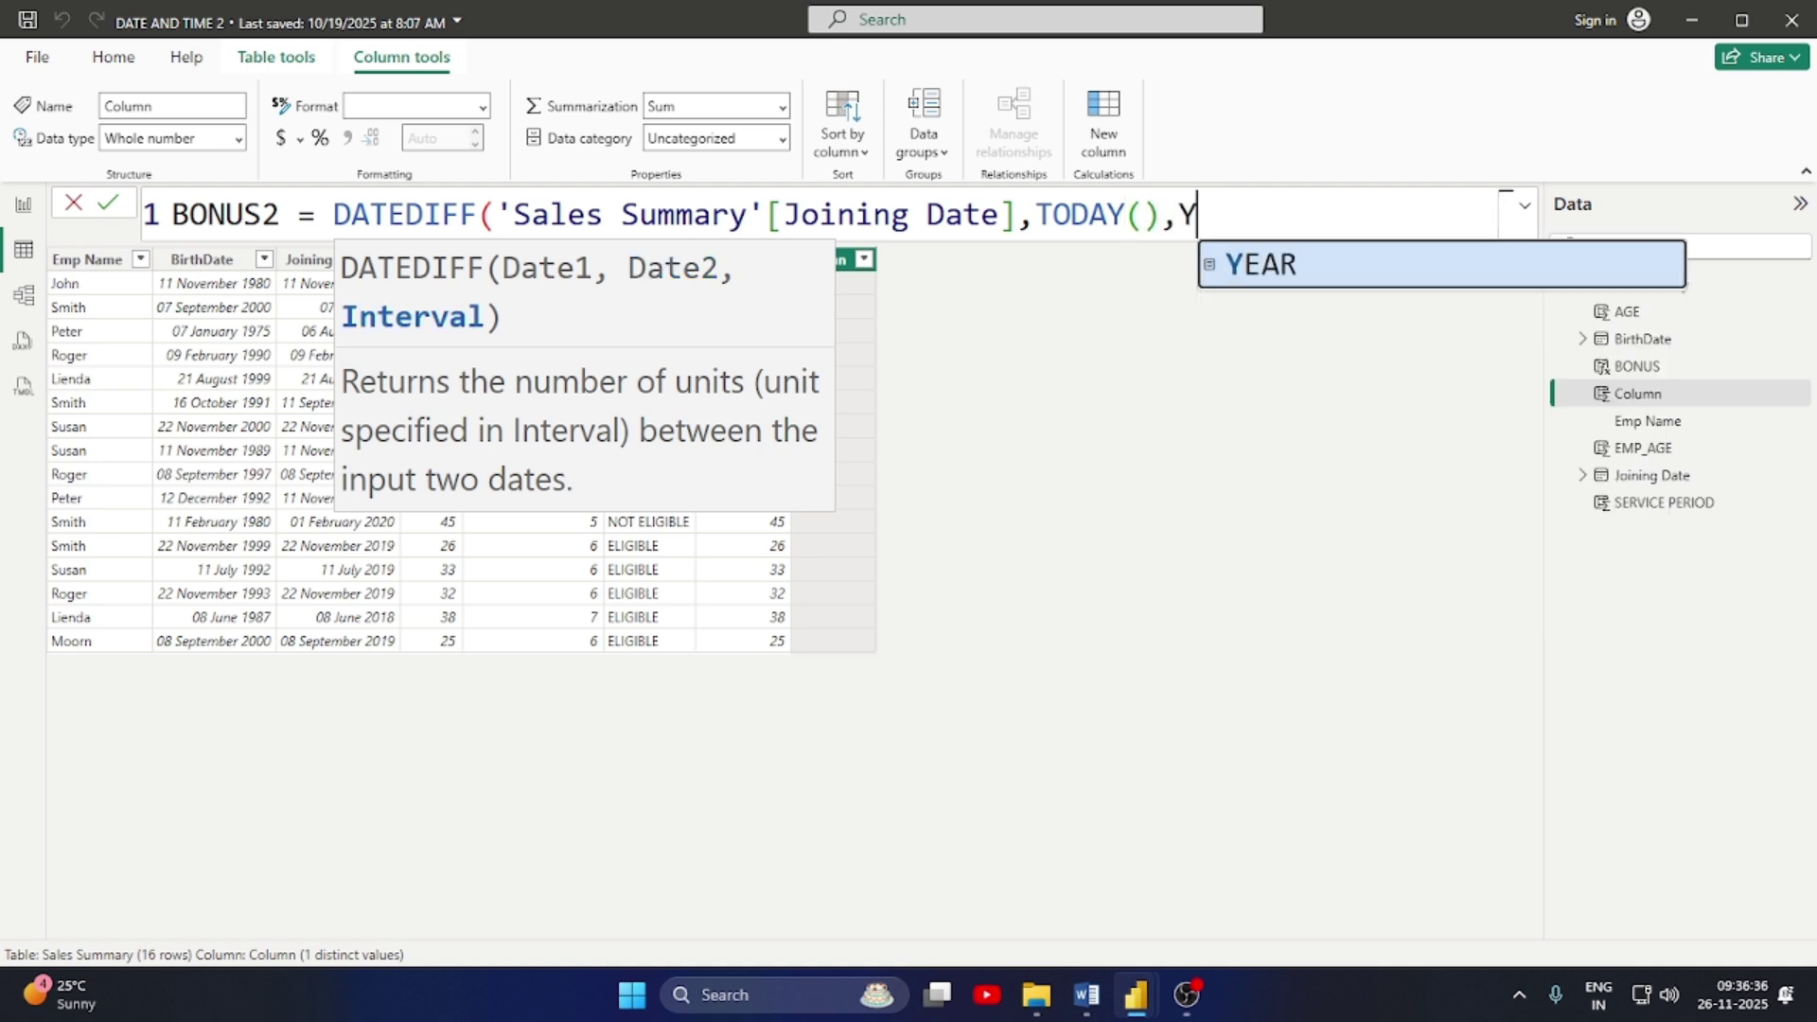
pyautogui.write('EAR')
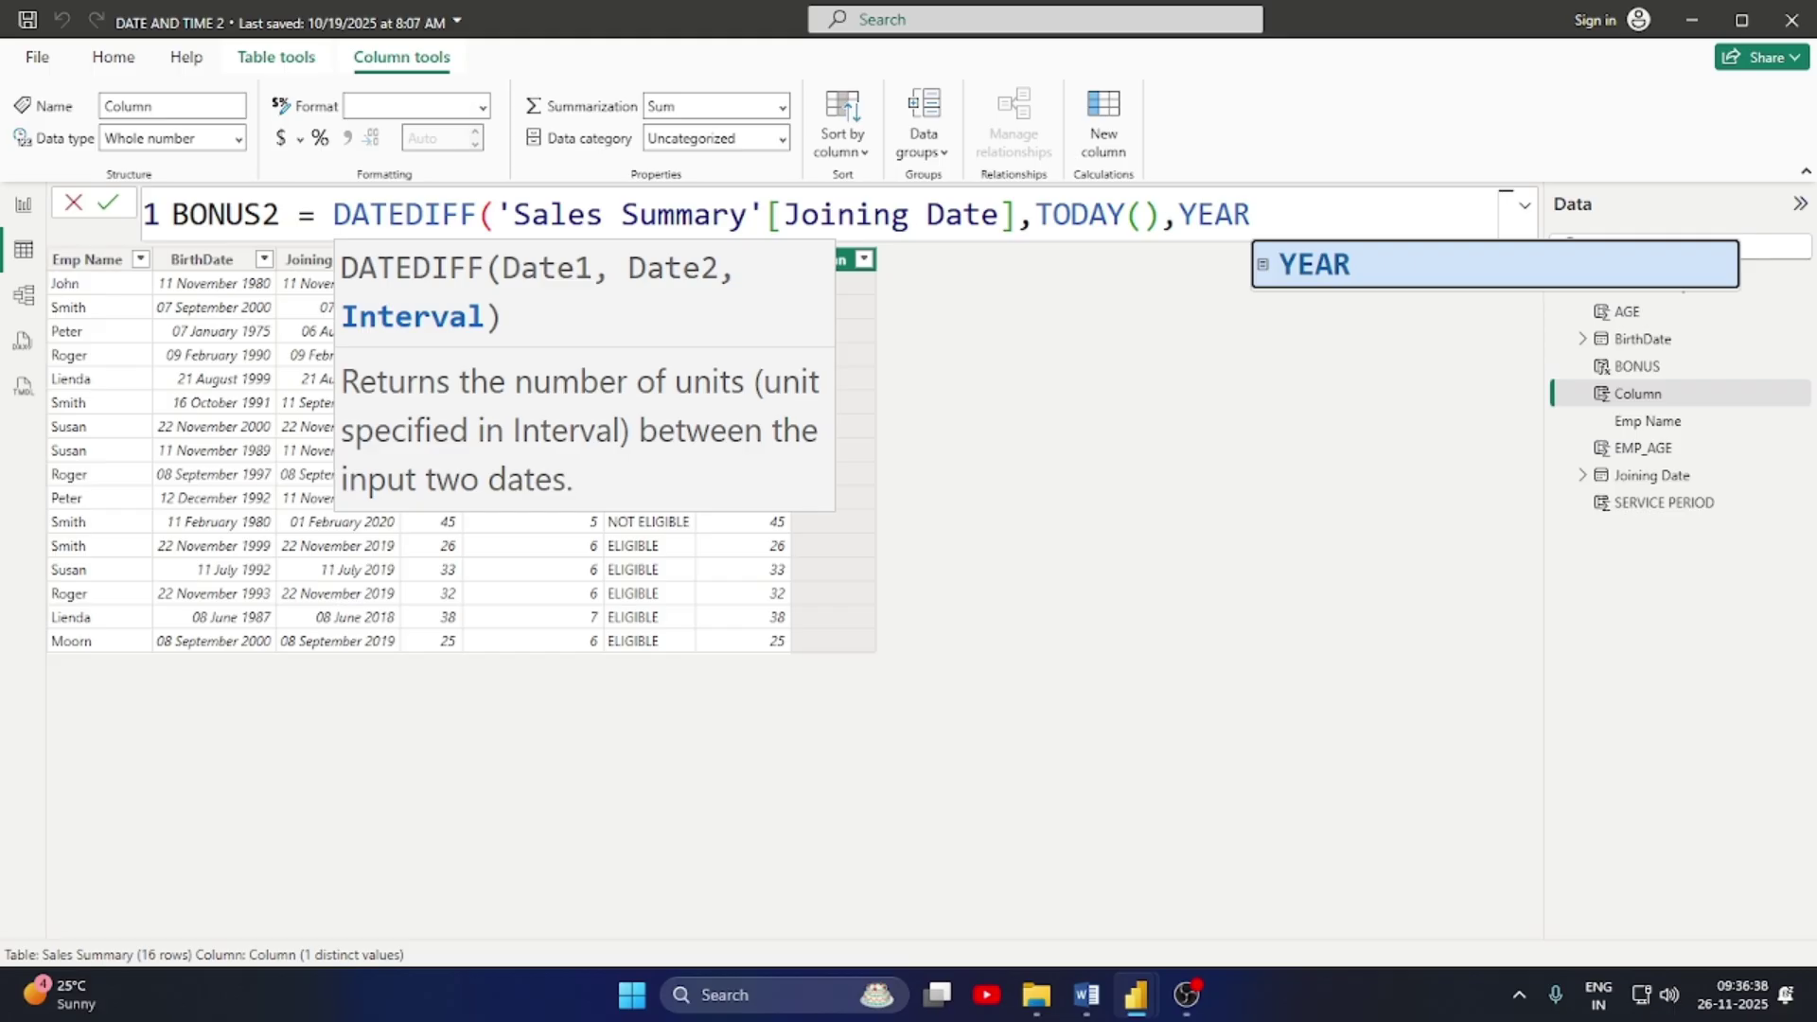
pyautogui.press('Tab')
pyautogui.write(')')
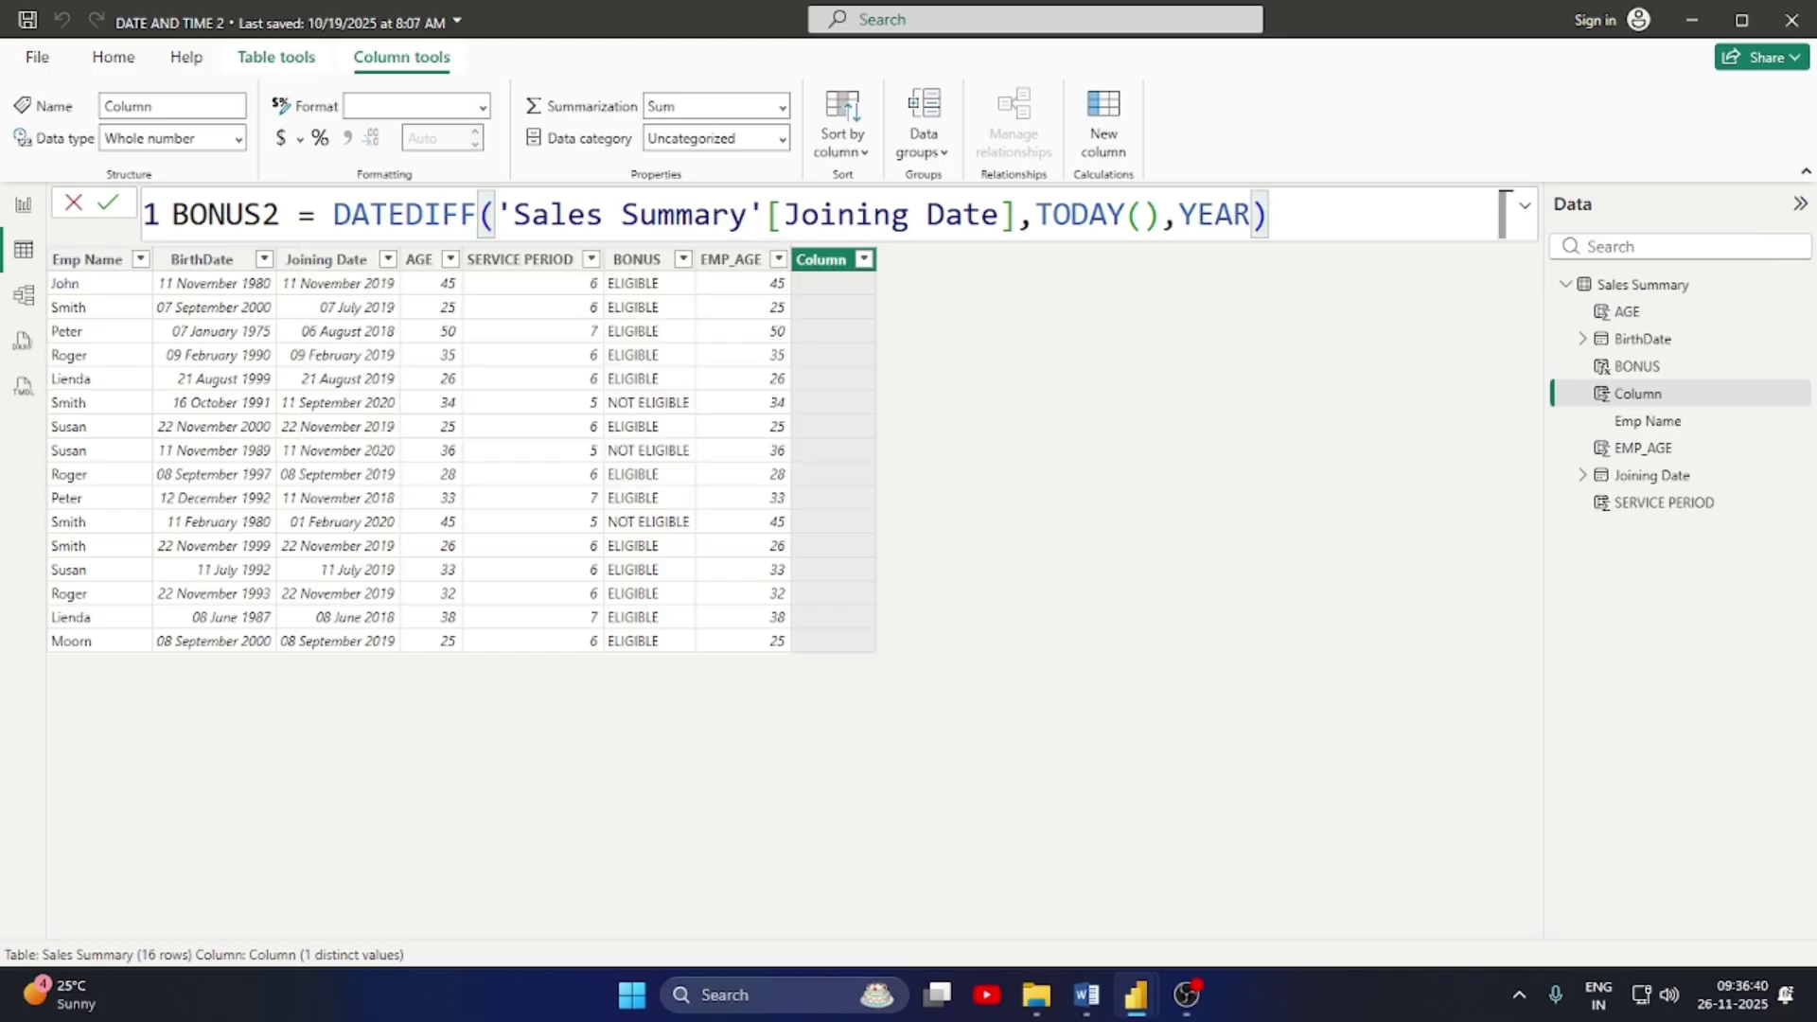
pyautogui.press('Return')
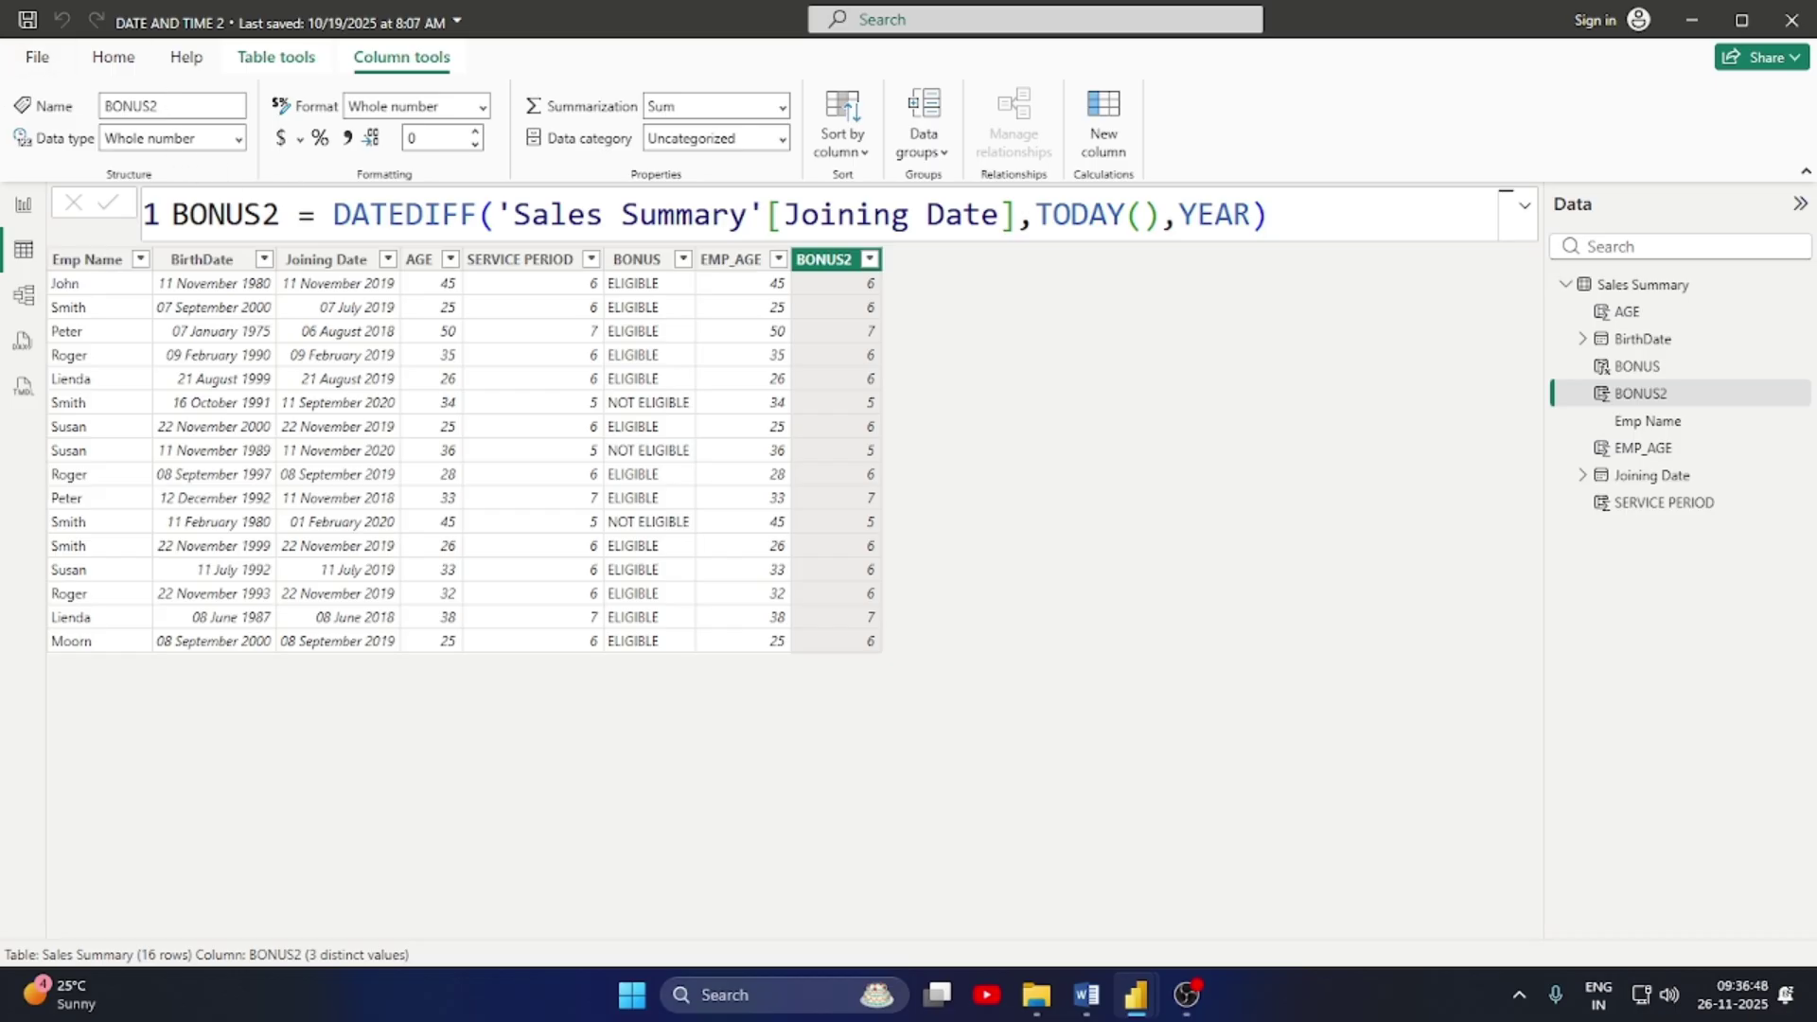
# Rename the BONUS2 column as SERVICE_P in its formula and commit the change
pyautogui.doubleClick(225, 214)
pyautogui.press('BackSpace')
pyautogui.press('BackSpace')
pyautogui.press('BackSpace')
pyautogui.press('BackSpace')
pyautogui.press('BackSpace')
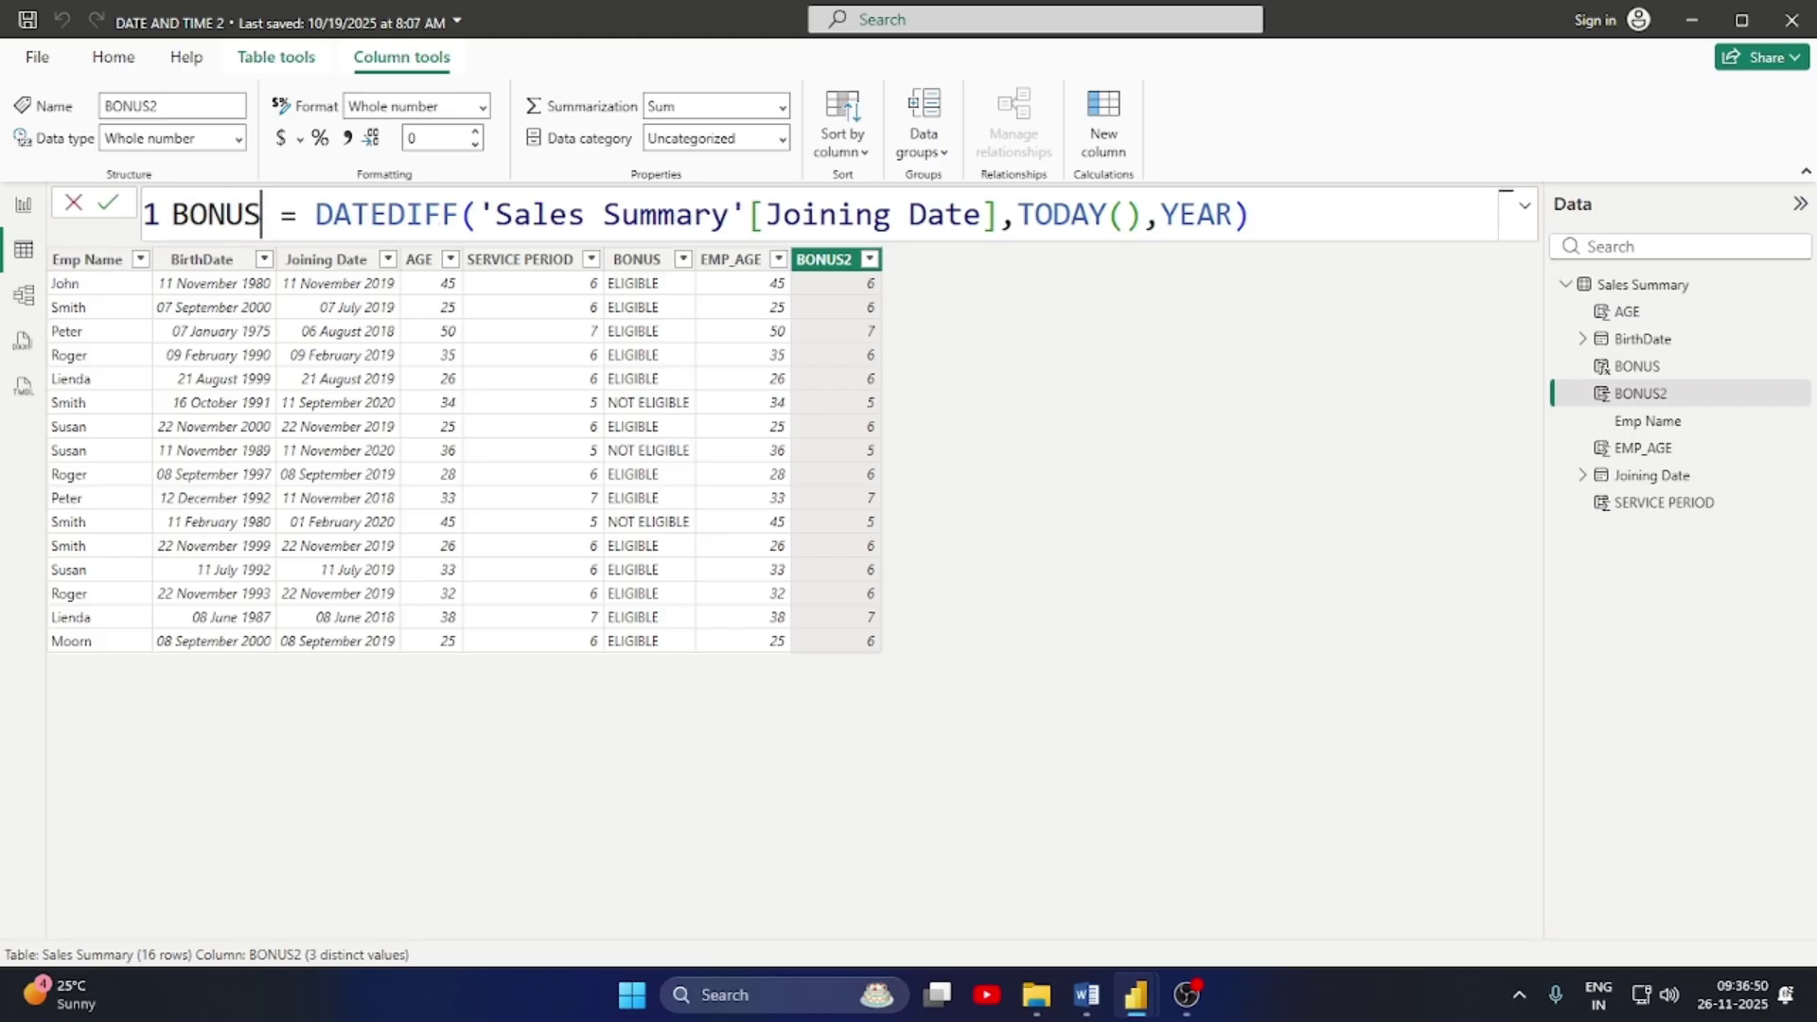
pyautogui.press('BackSpace')
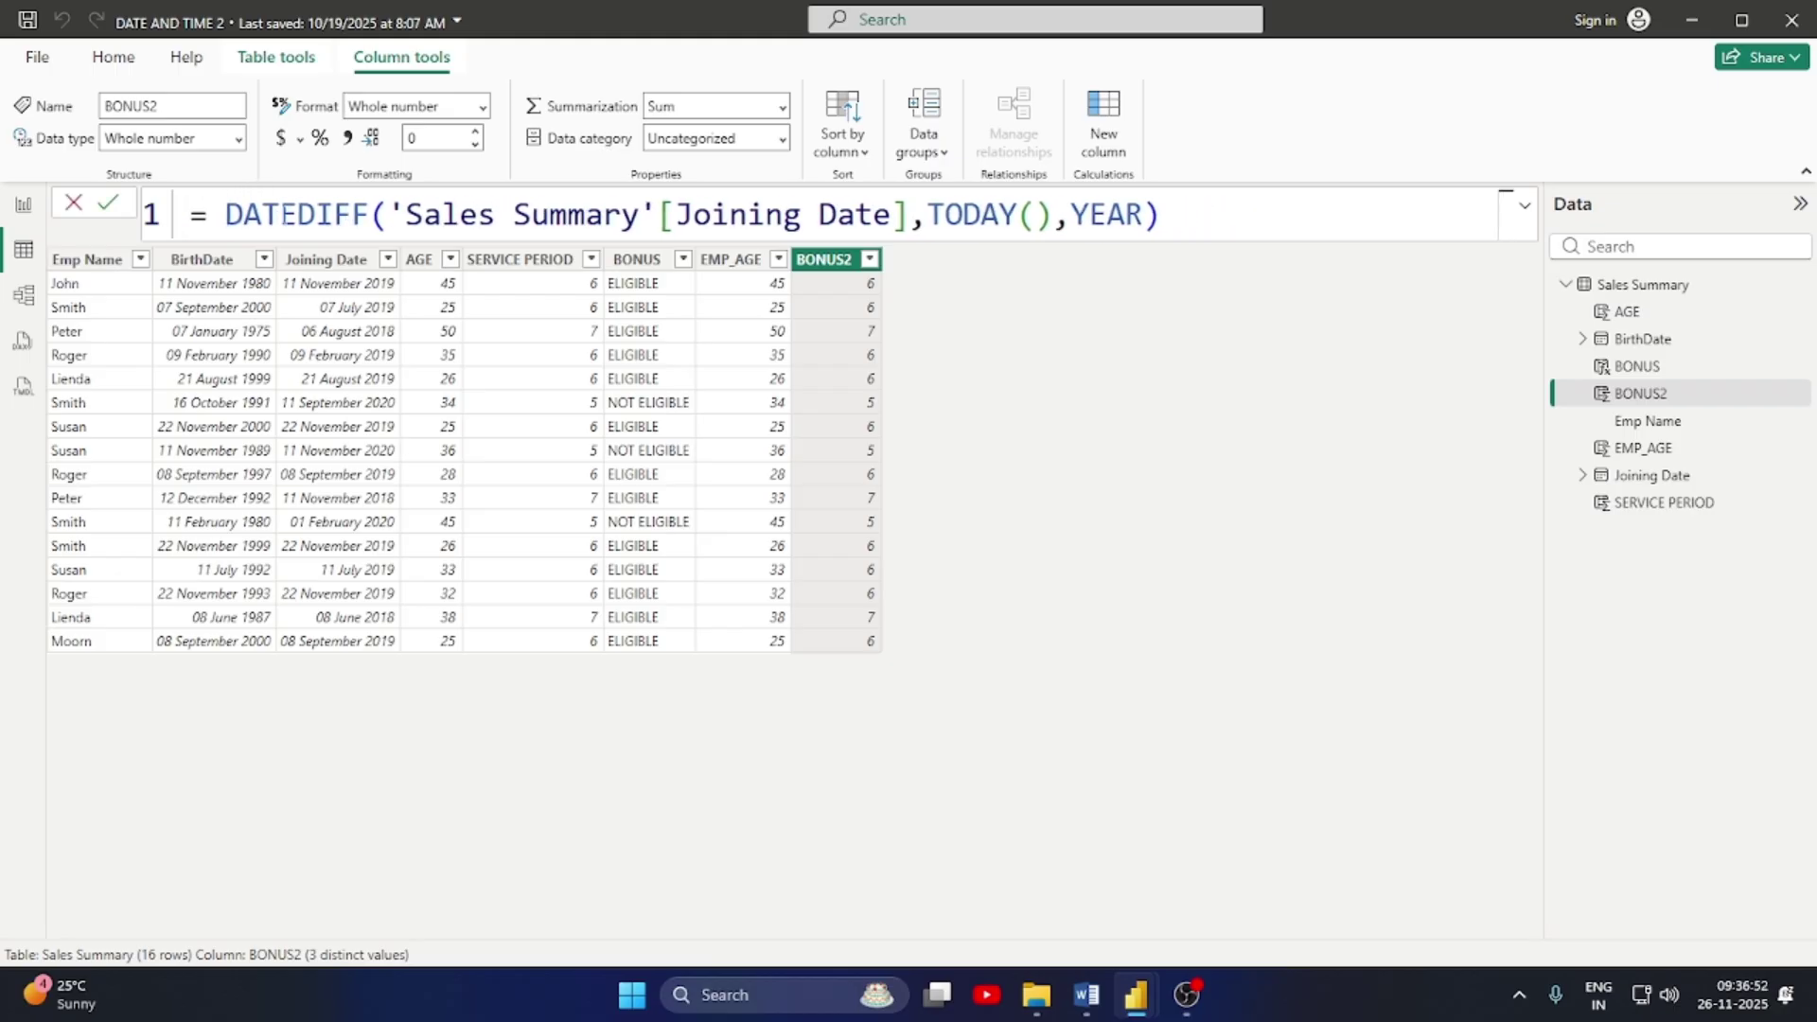
pyautogui.write('SE')
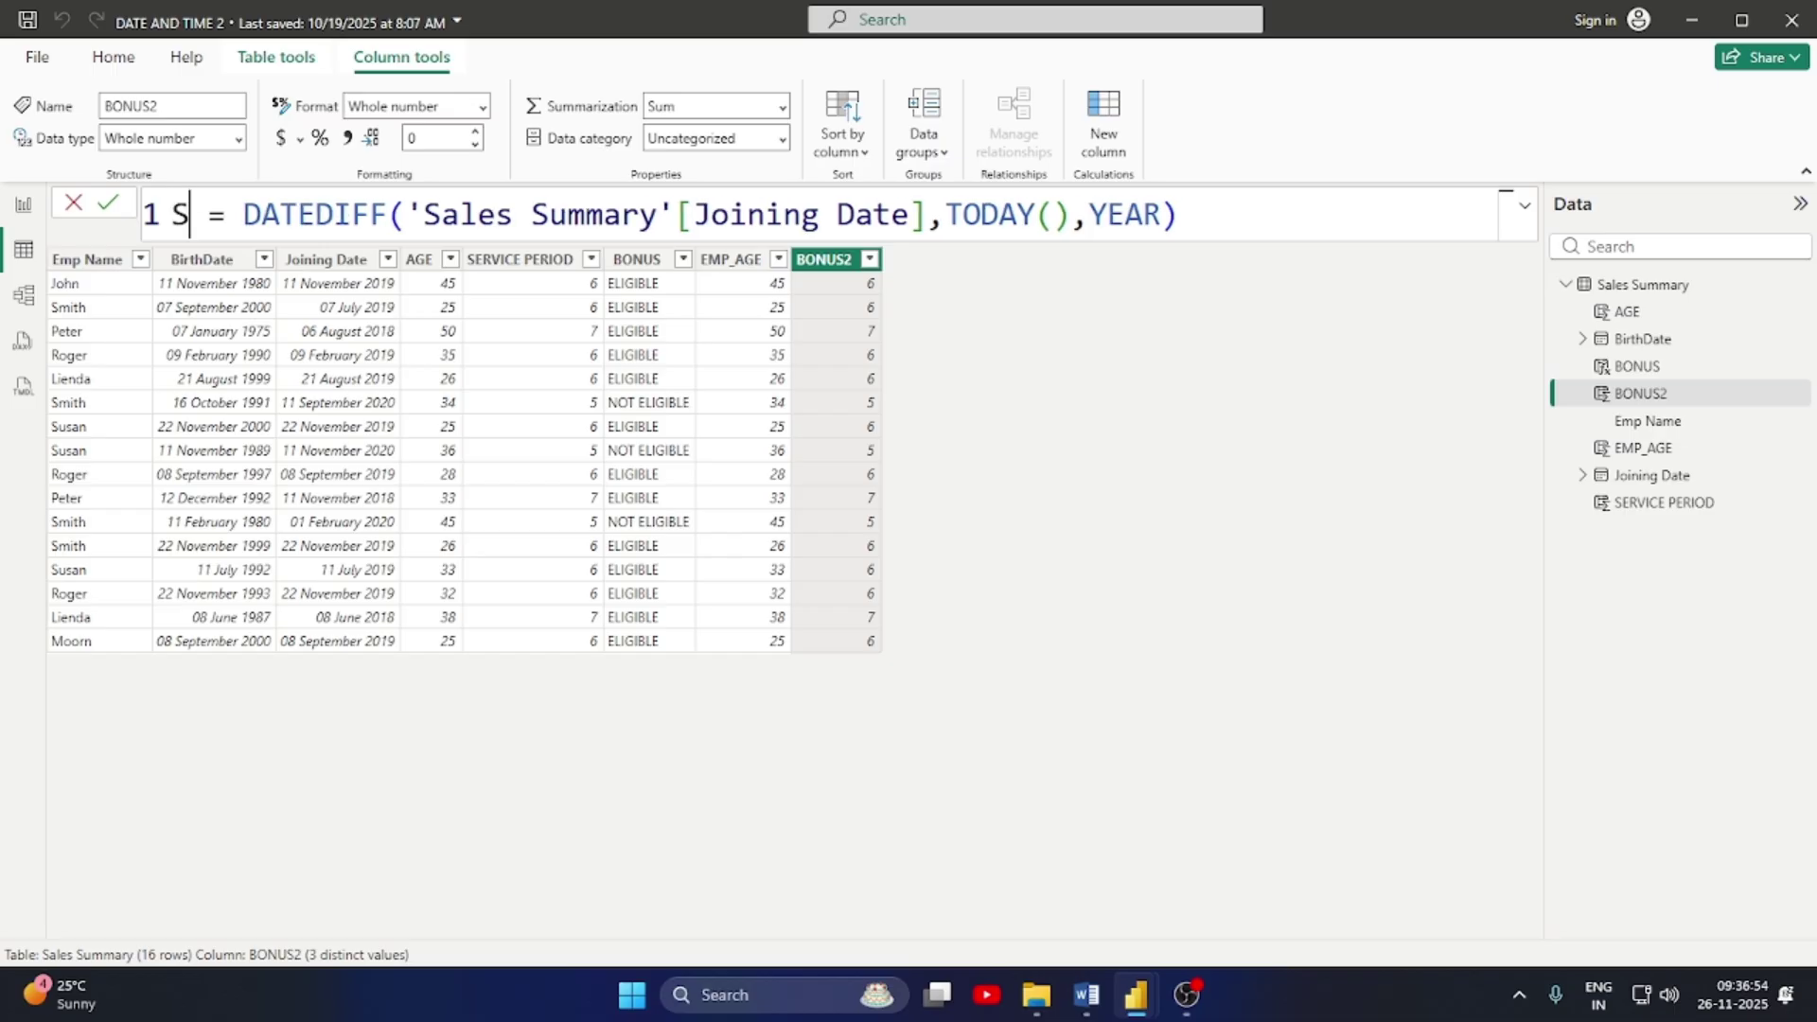
pyautogui.write('RVICE')
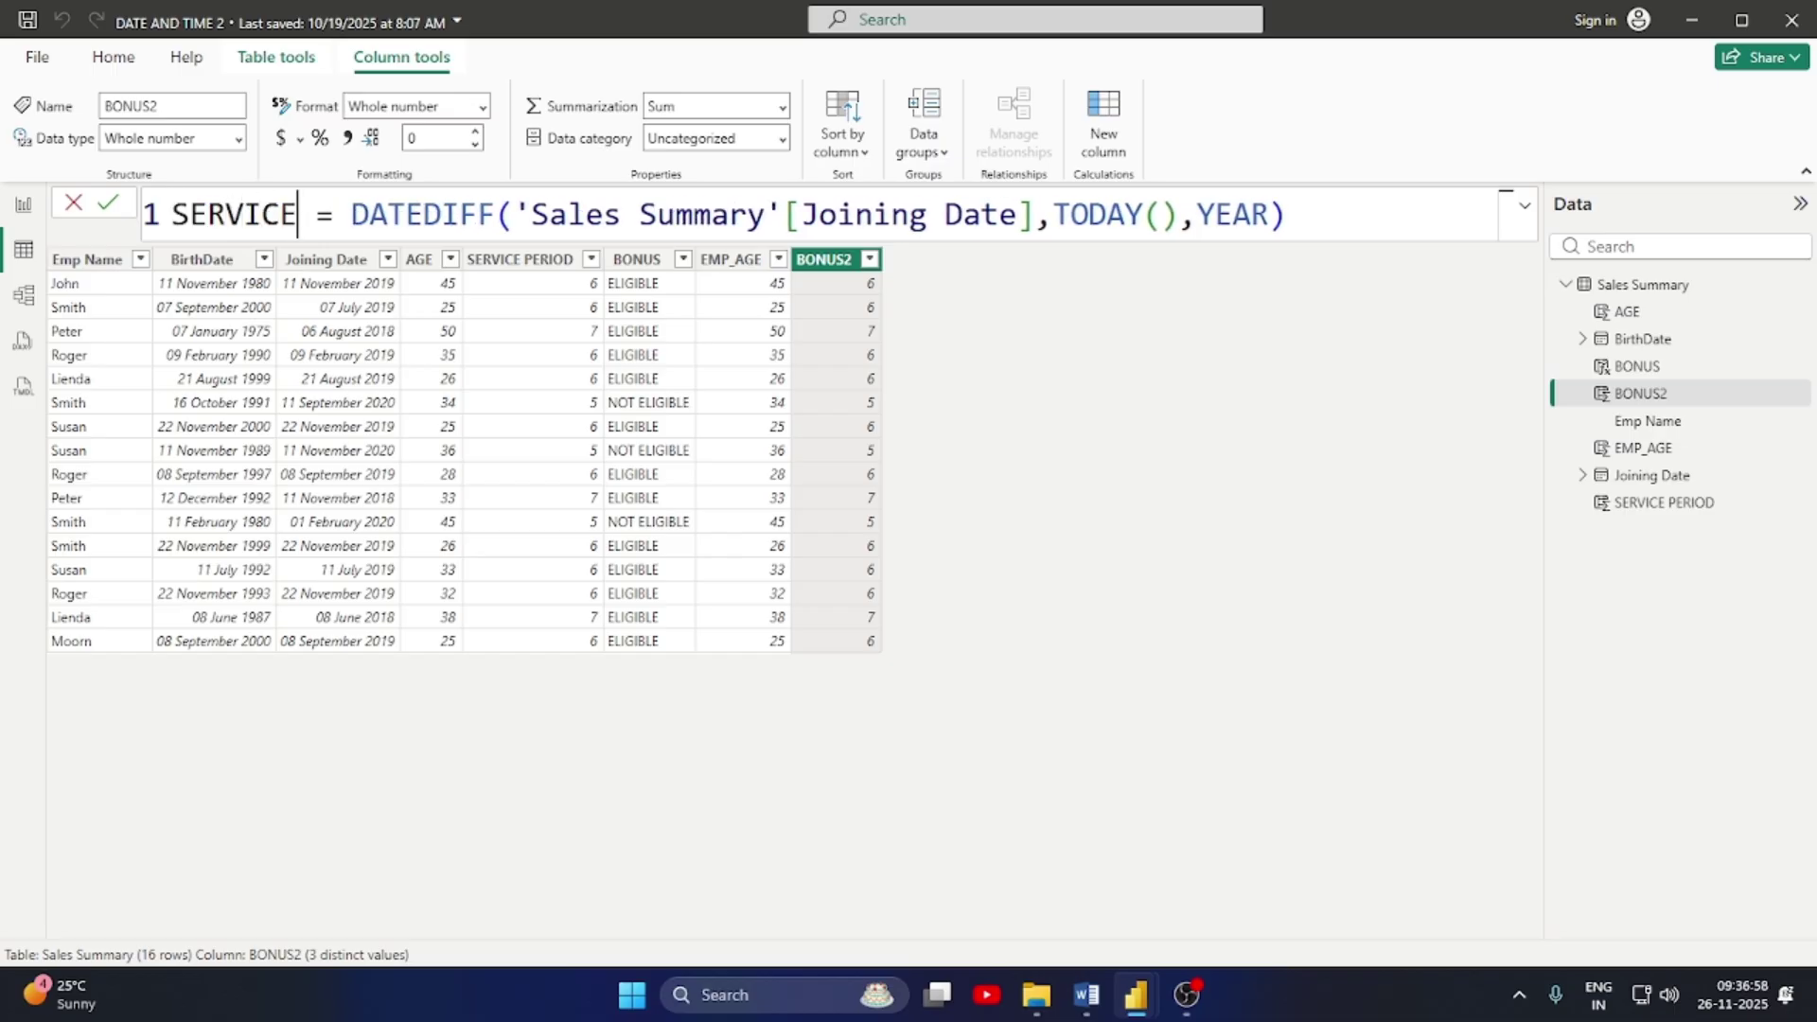
pyautogui.write('_')
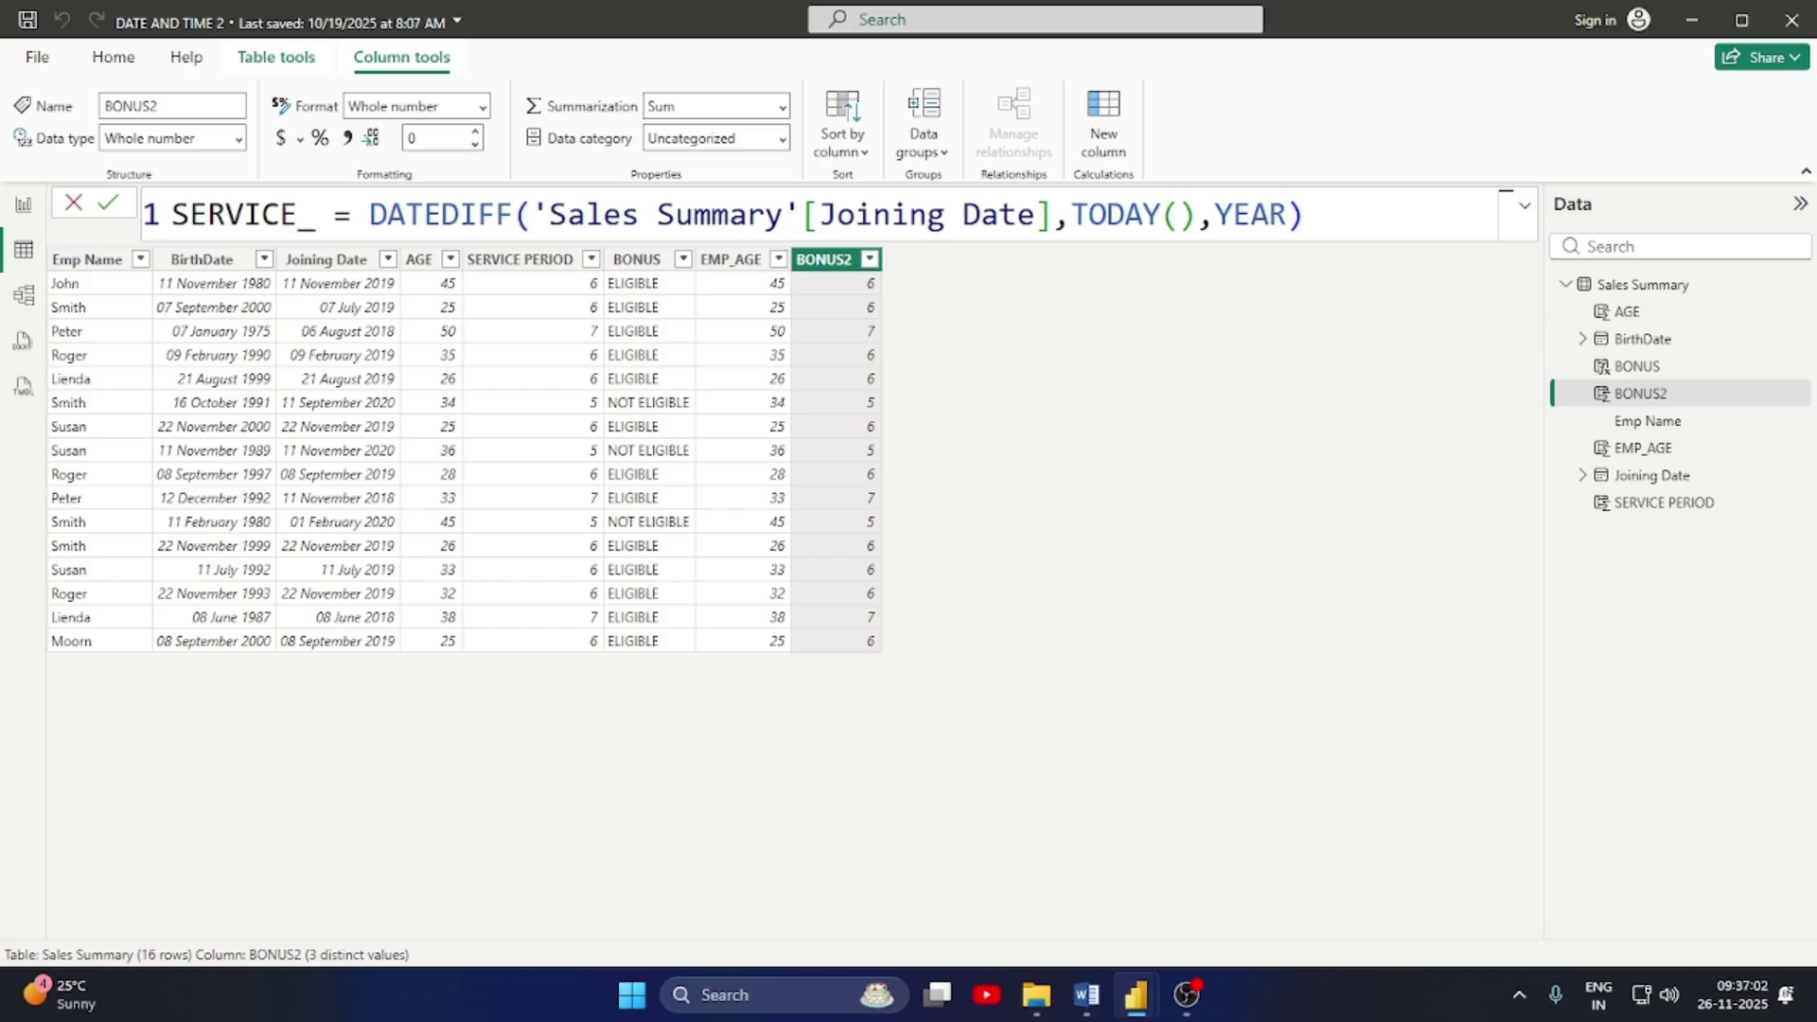
pyautogui.write('P')
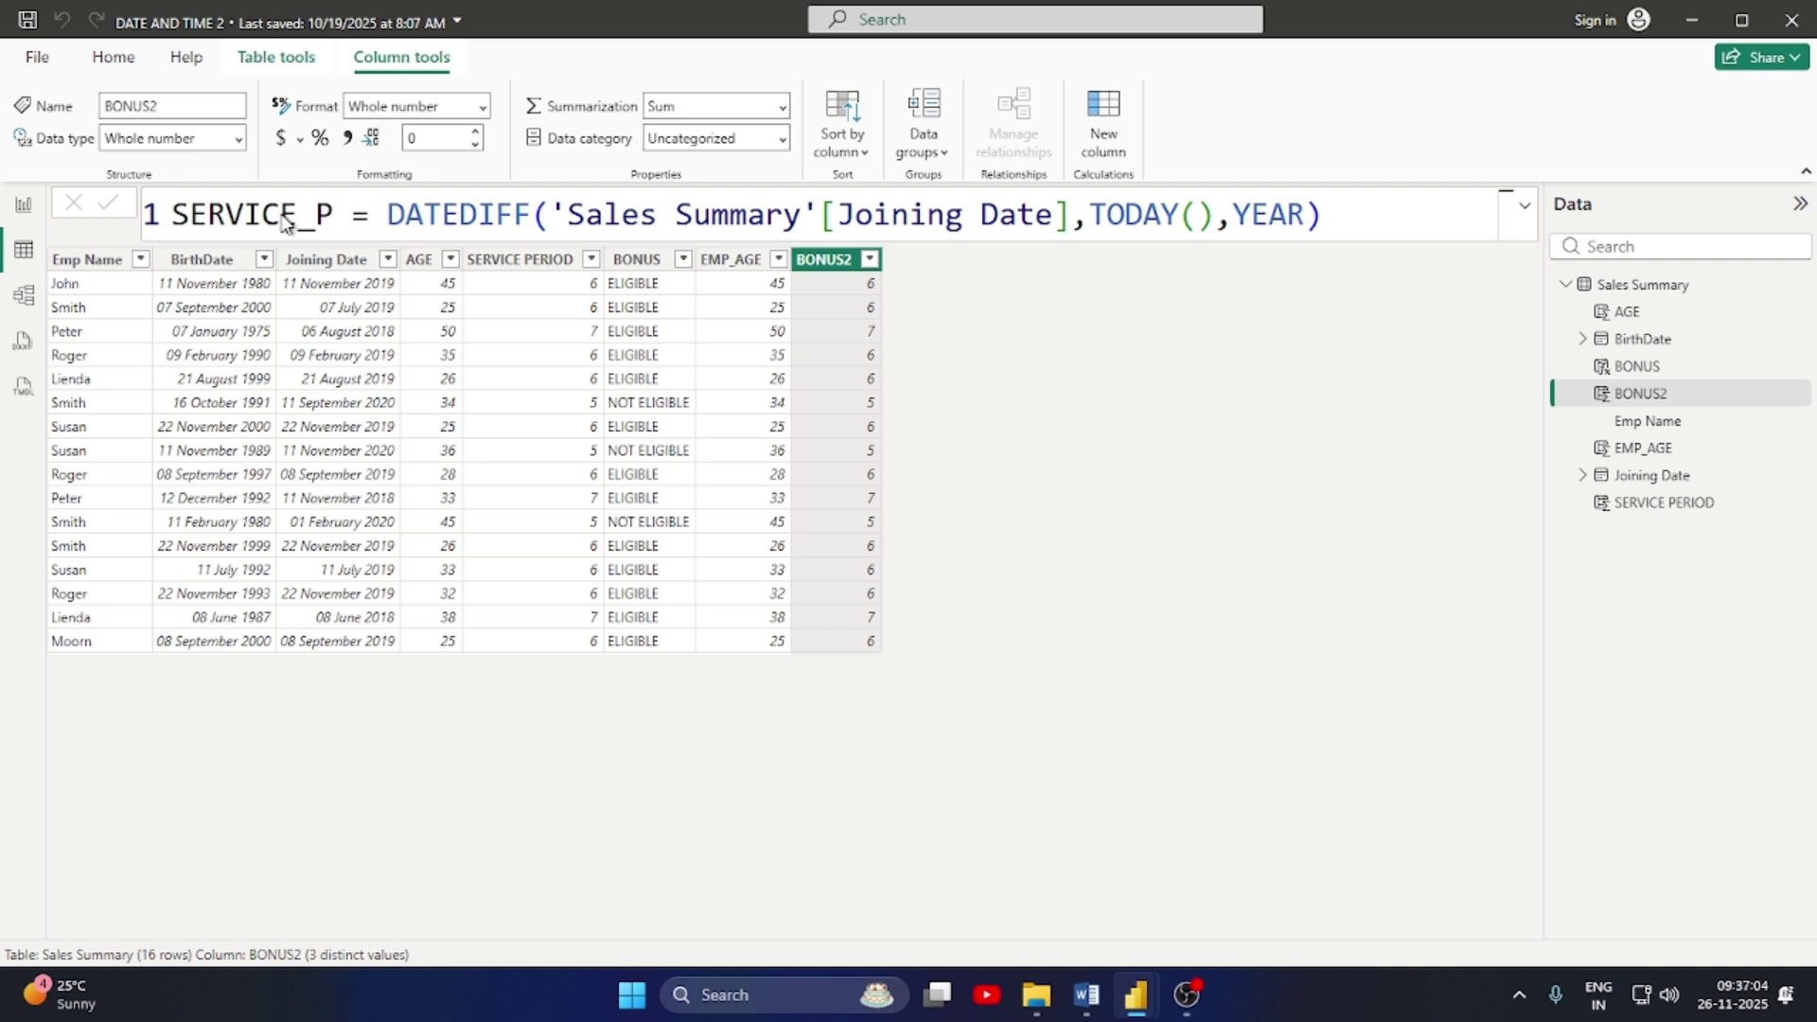
pyautogui.press('Return')
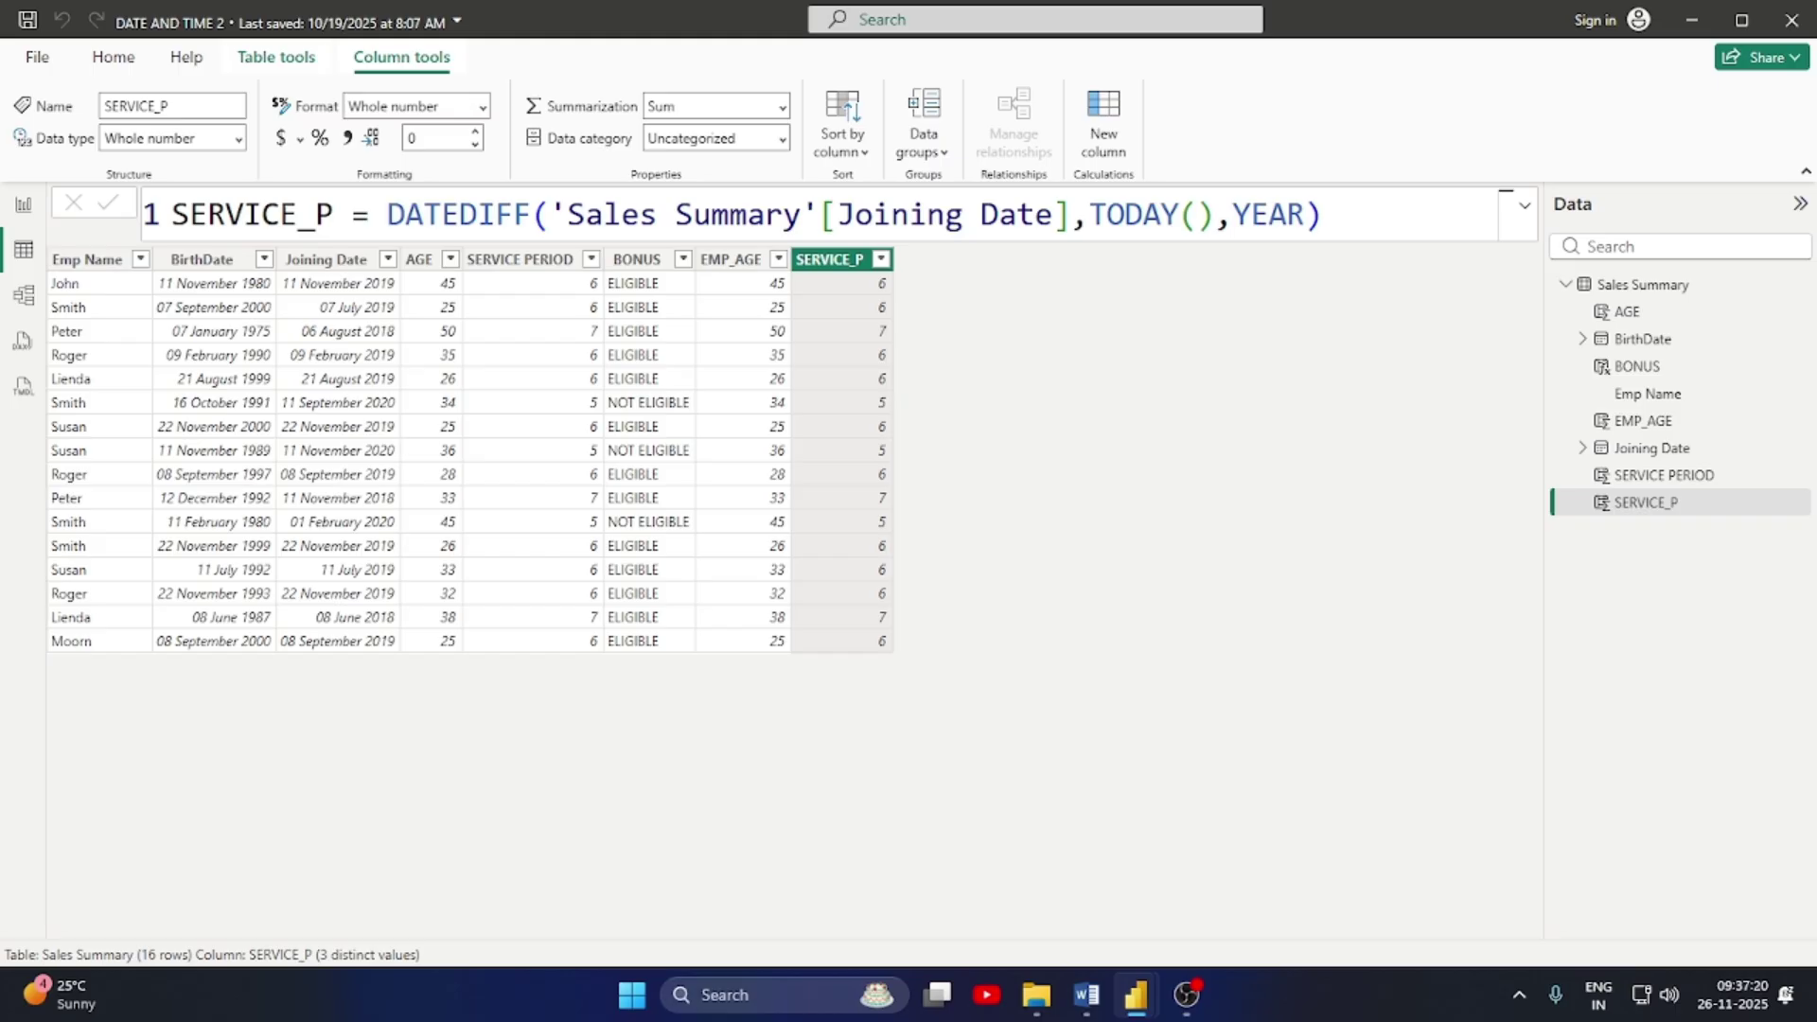
# Review the existing BONUS column's formula and add a calculated column named BONUS_2 to the Sales Summary table
pyautogui.click(639, 261)
pyautogui.click(358, 266)
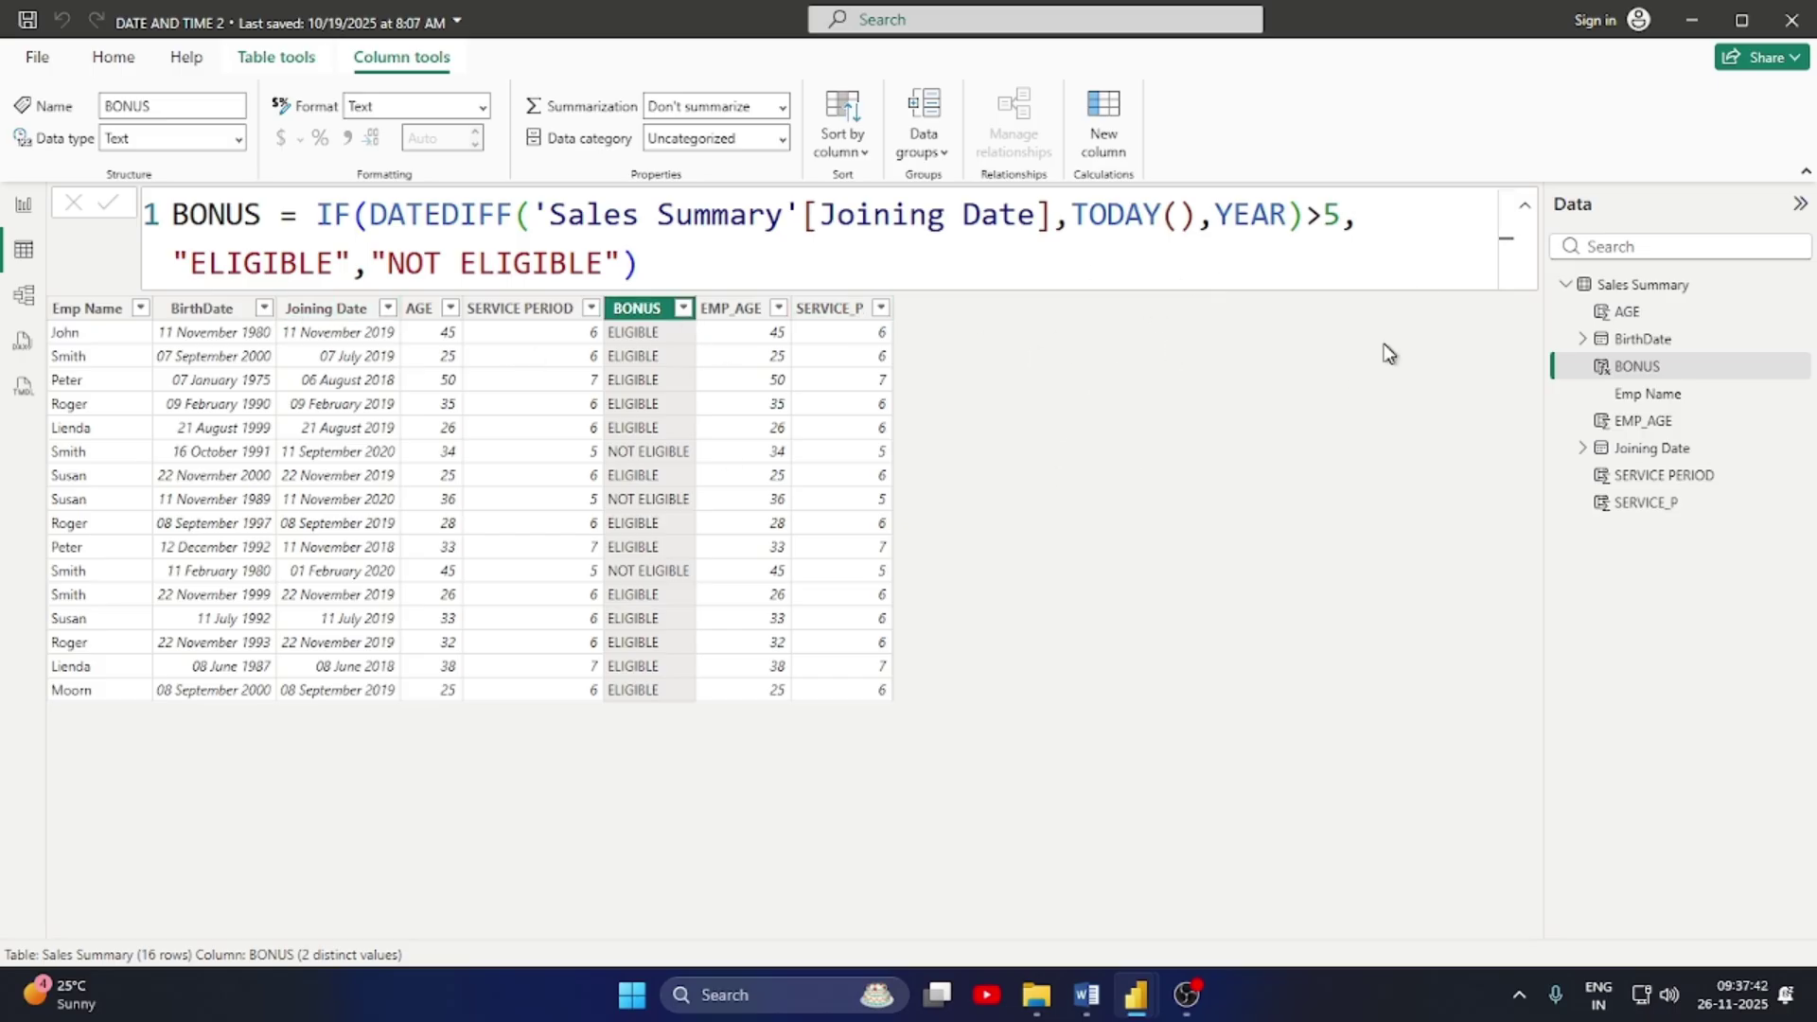
pyautogui.click(1107, 123)
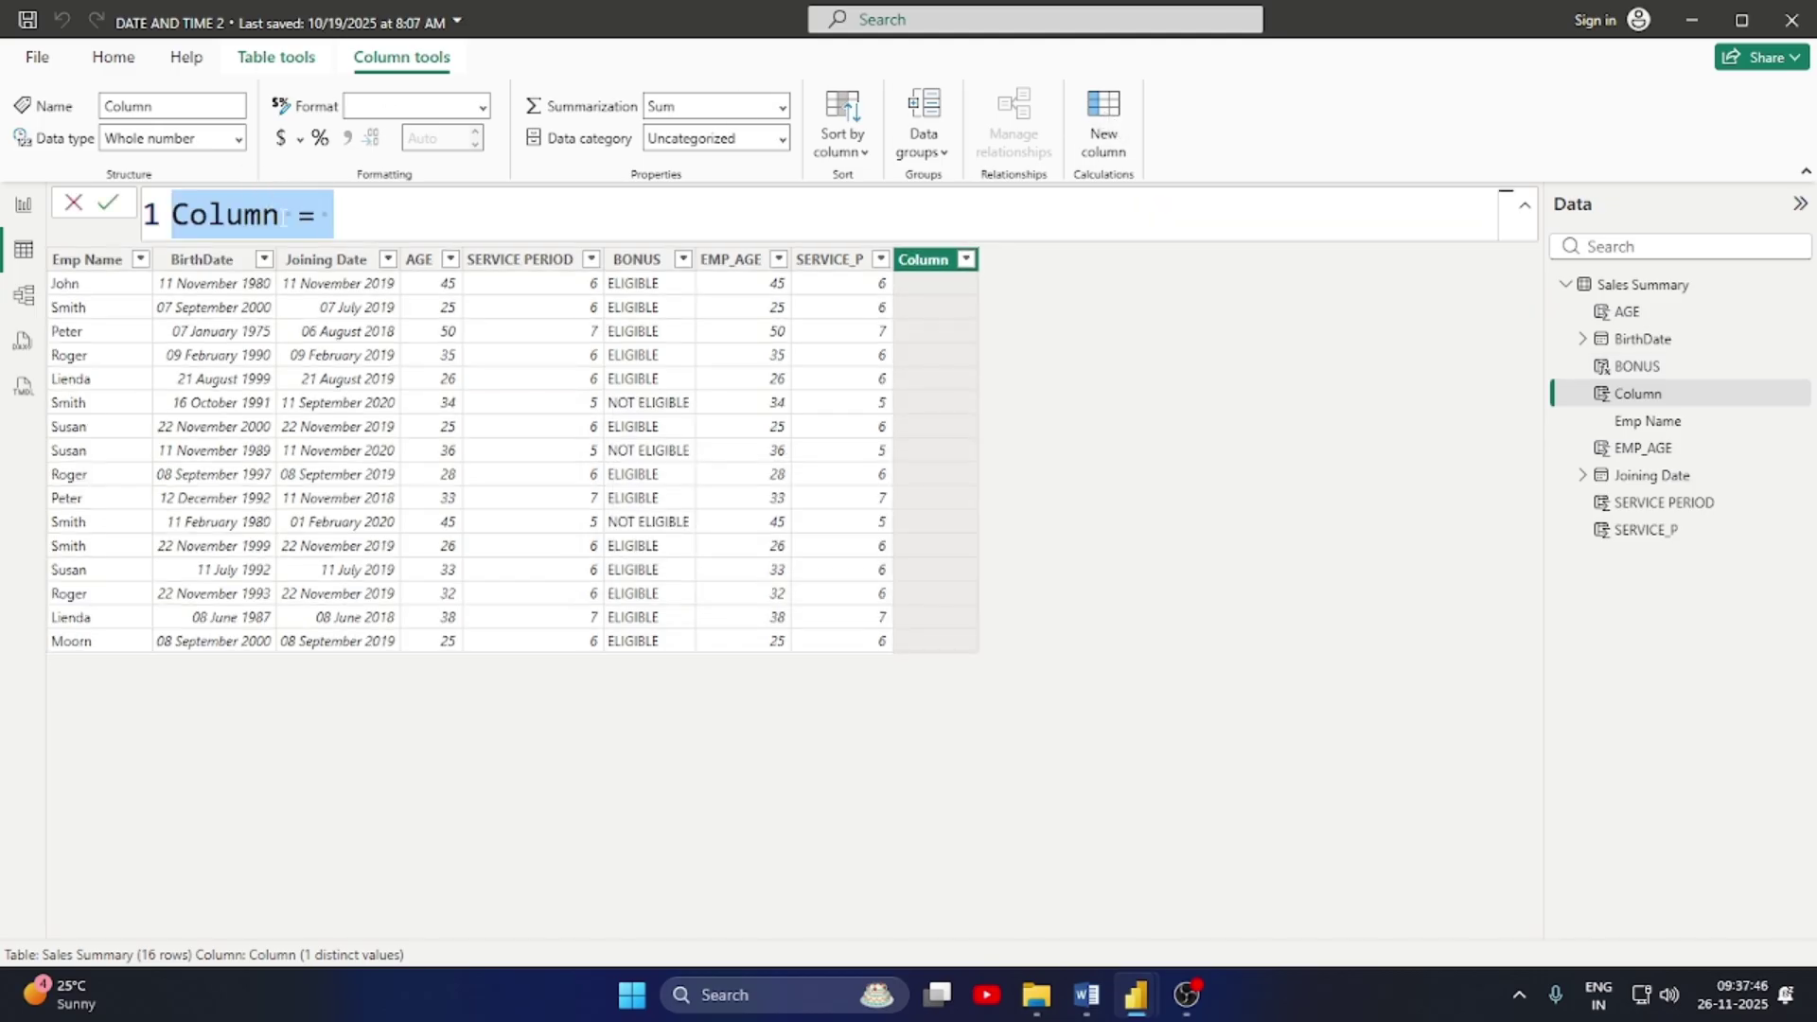
pyautogui.click(284, 217)
pyautogui.press('BackSpace')
pyautogui.press('BackSpace')
pyautogui.press('BackSpace')
pyautogui.press('BackSpace')
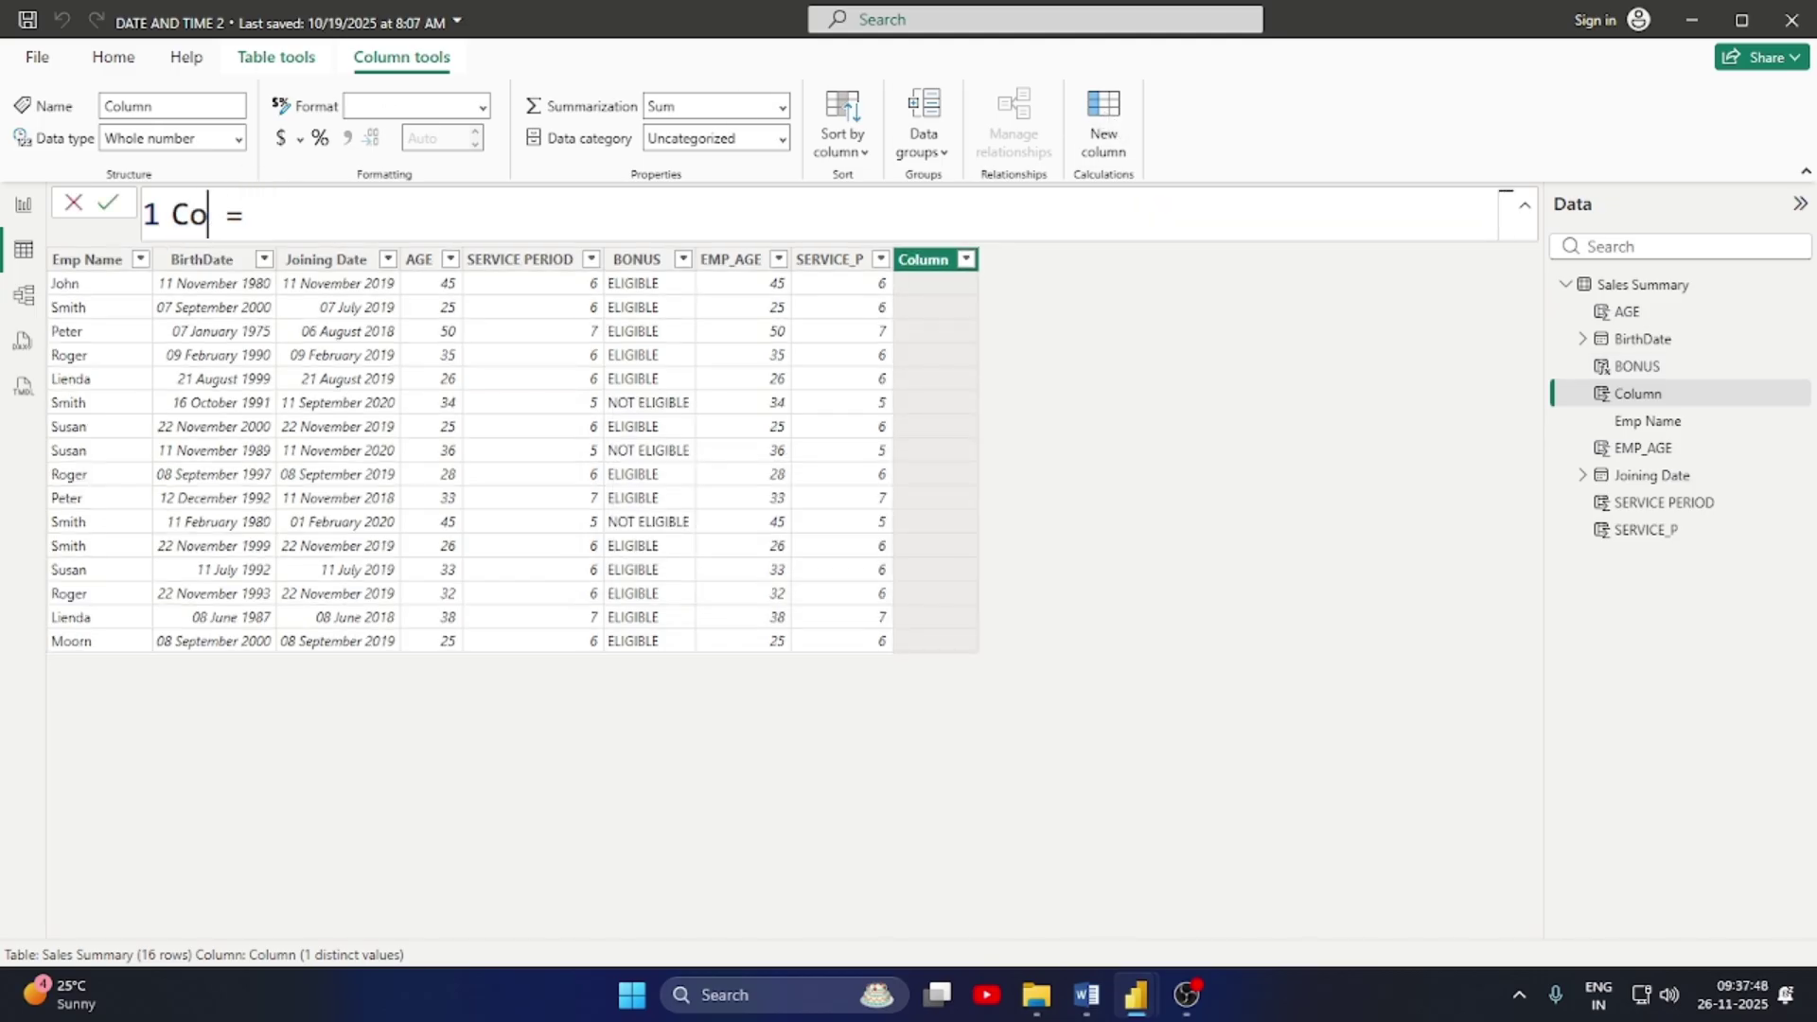
pyautogui.press('BackSpace')
pyautogui.press('BackSpace')
pyautogui.write('BONU')
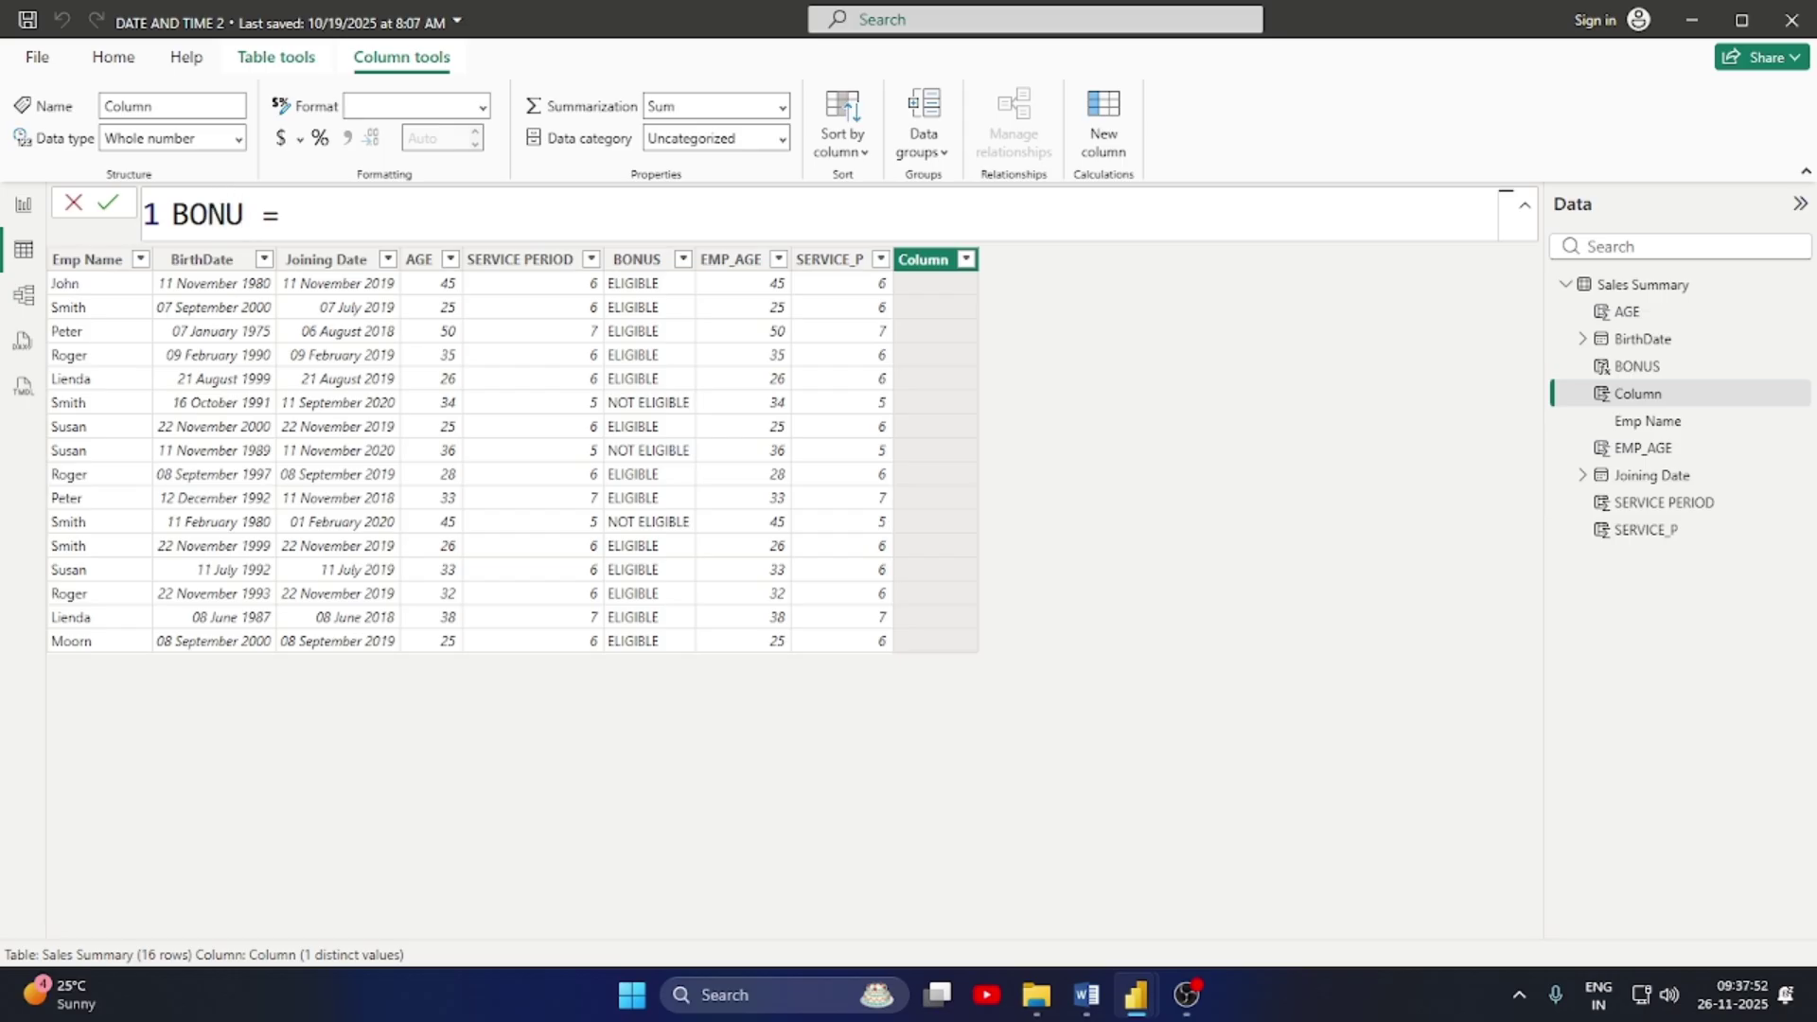
pyautogui.write('S_2')
# Begin the BONUS_2 formula with an IF function whose logical test opens with DATEDIFF
pyautogui.press('Right')
pyautogui.press('Right')
pyautogui.press('Right')
pyautogui.write('IF')
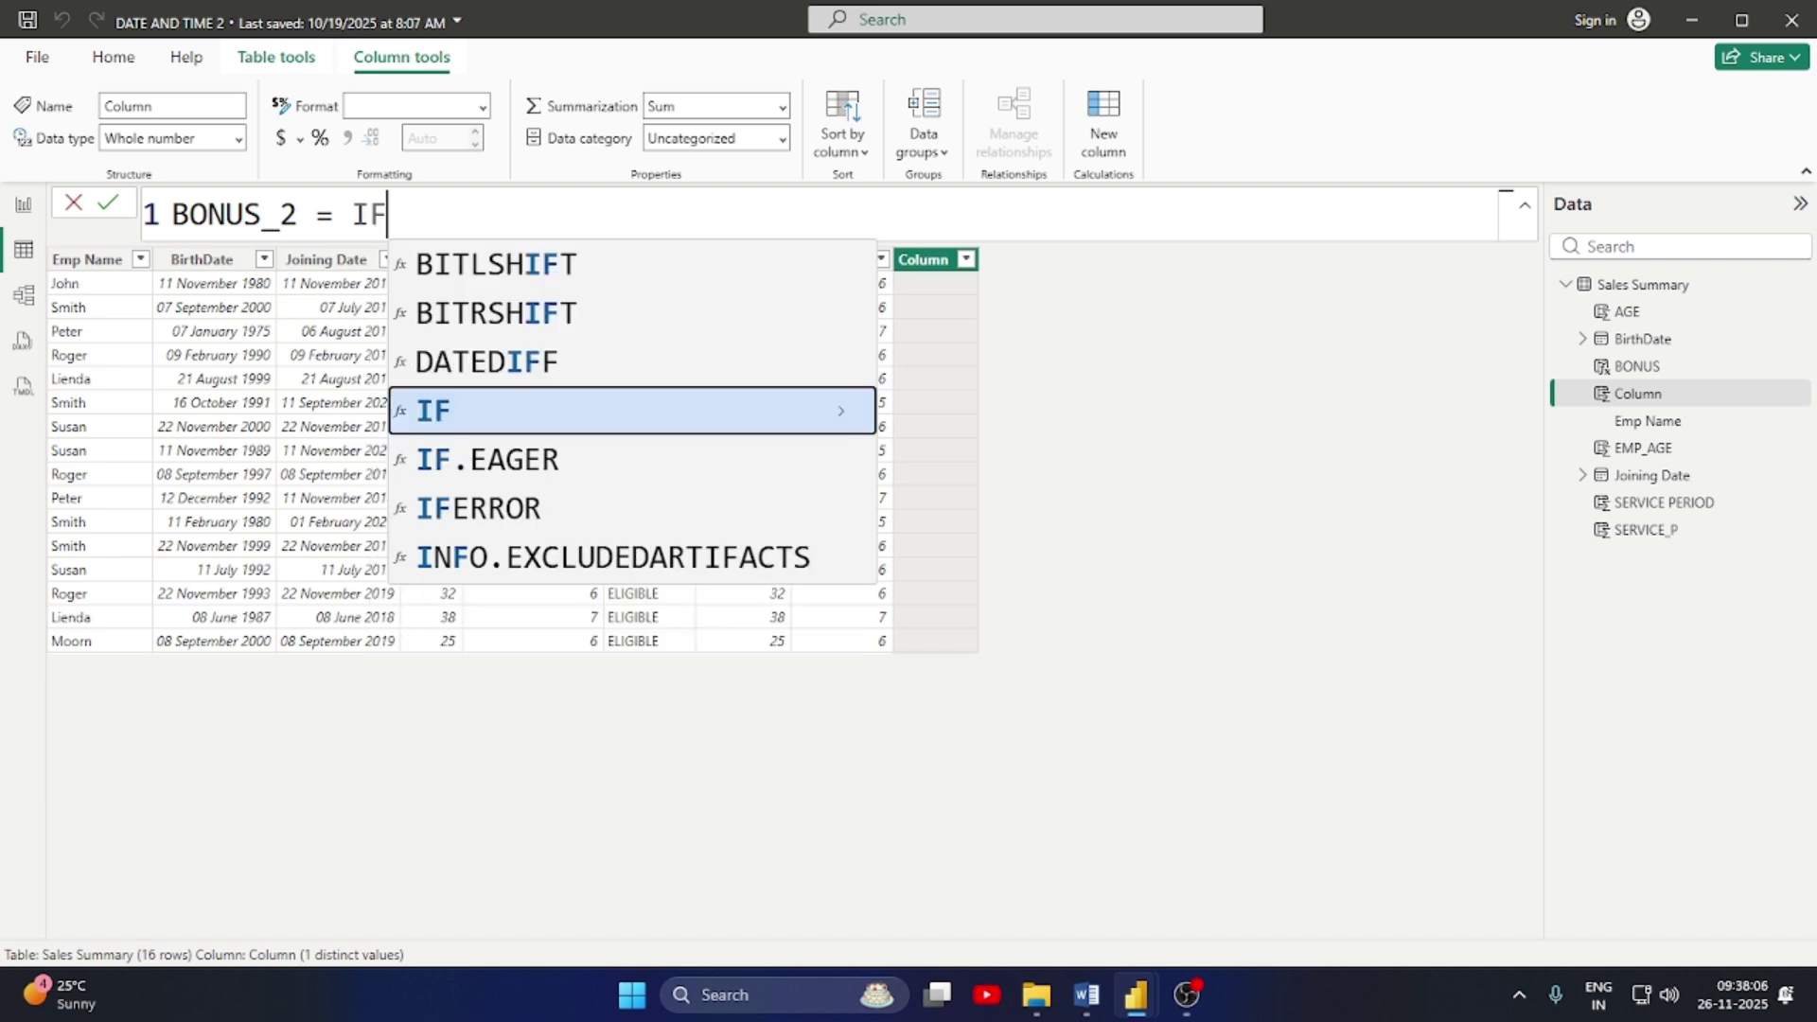
pyautogui.write('(')
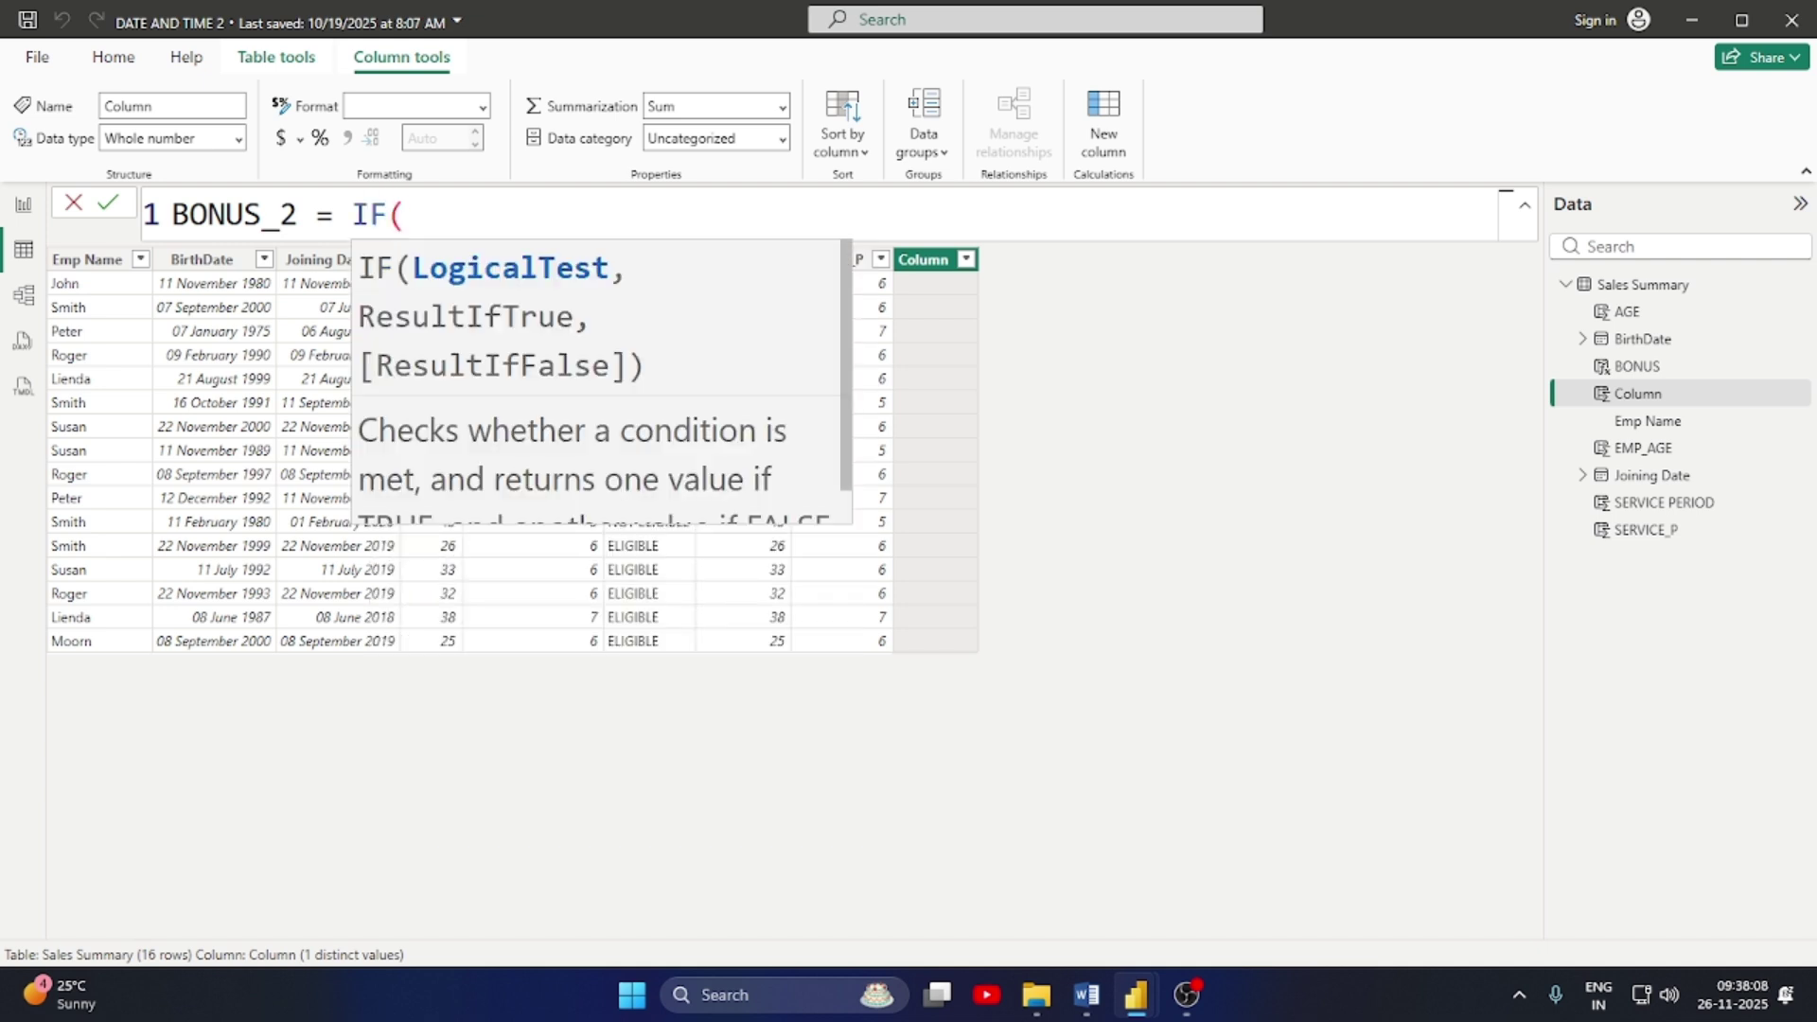
pyautogui.write('DA')
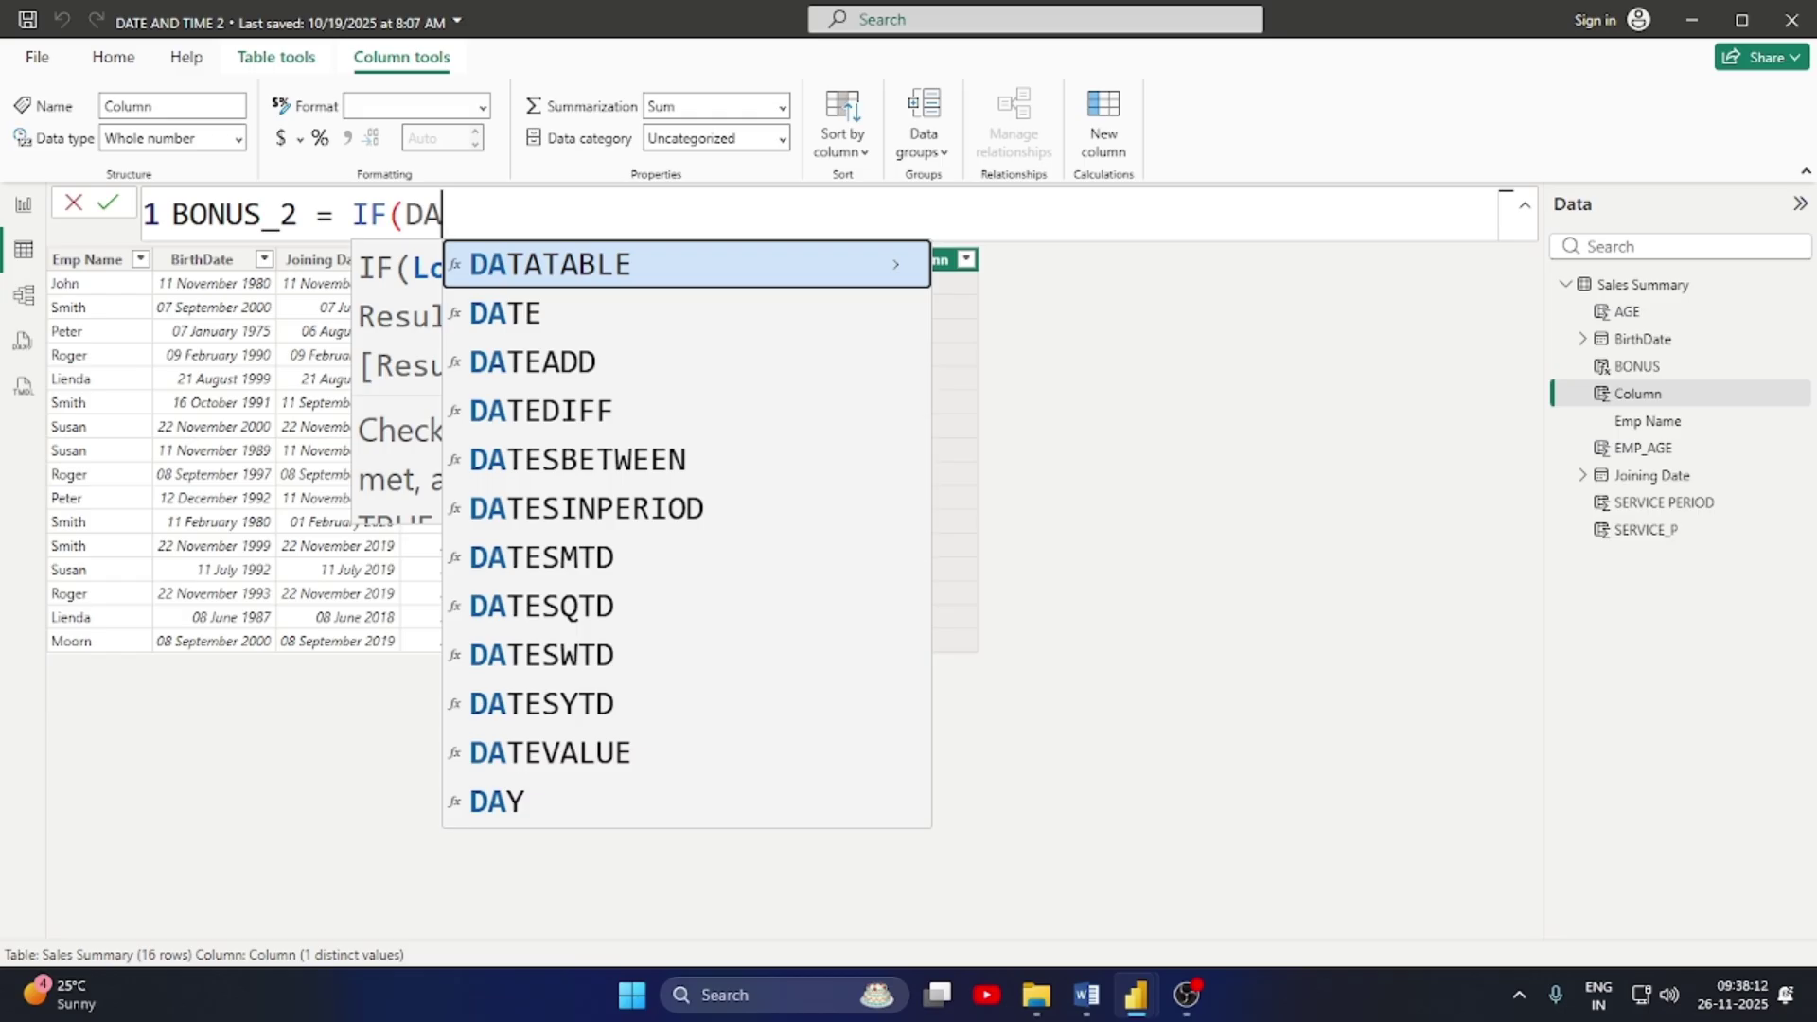
pyautogui.write('TE')
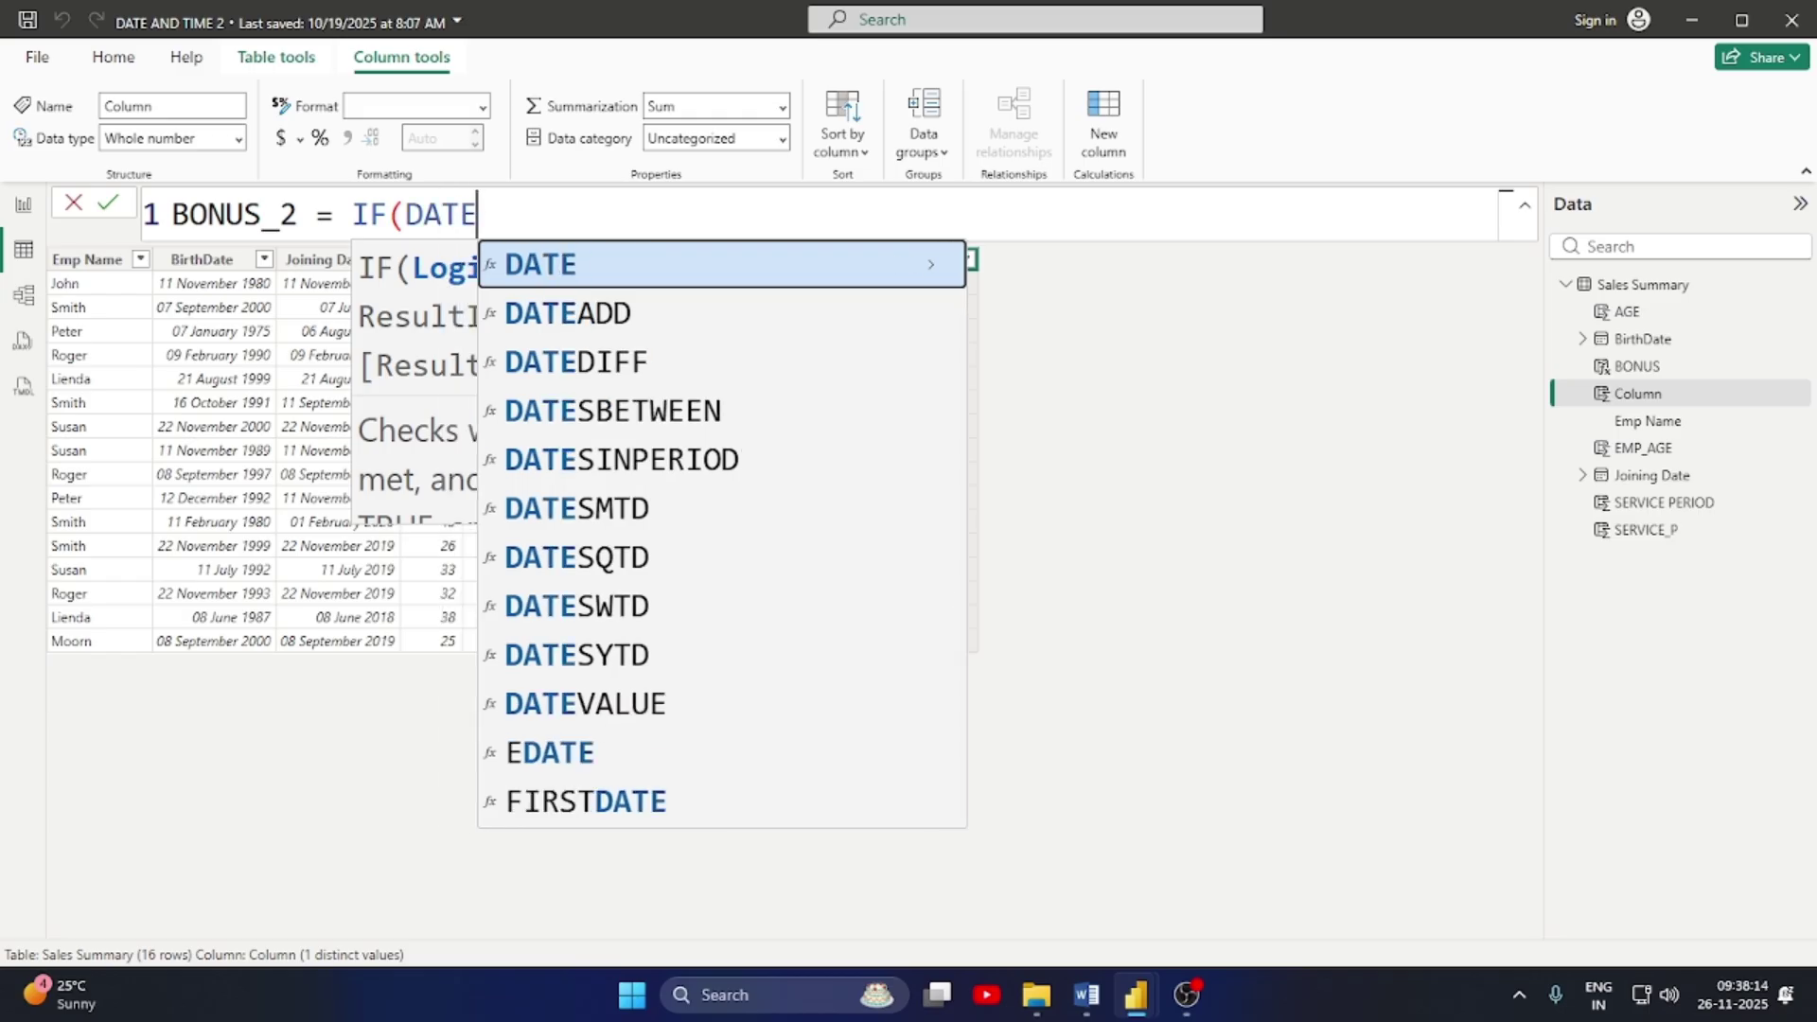
pyautogui.press('Down')
pyautogui.press('Down')
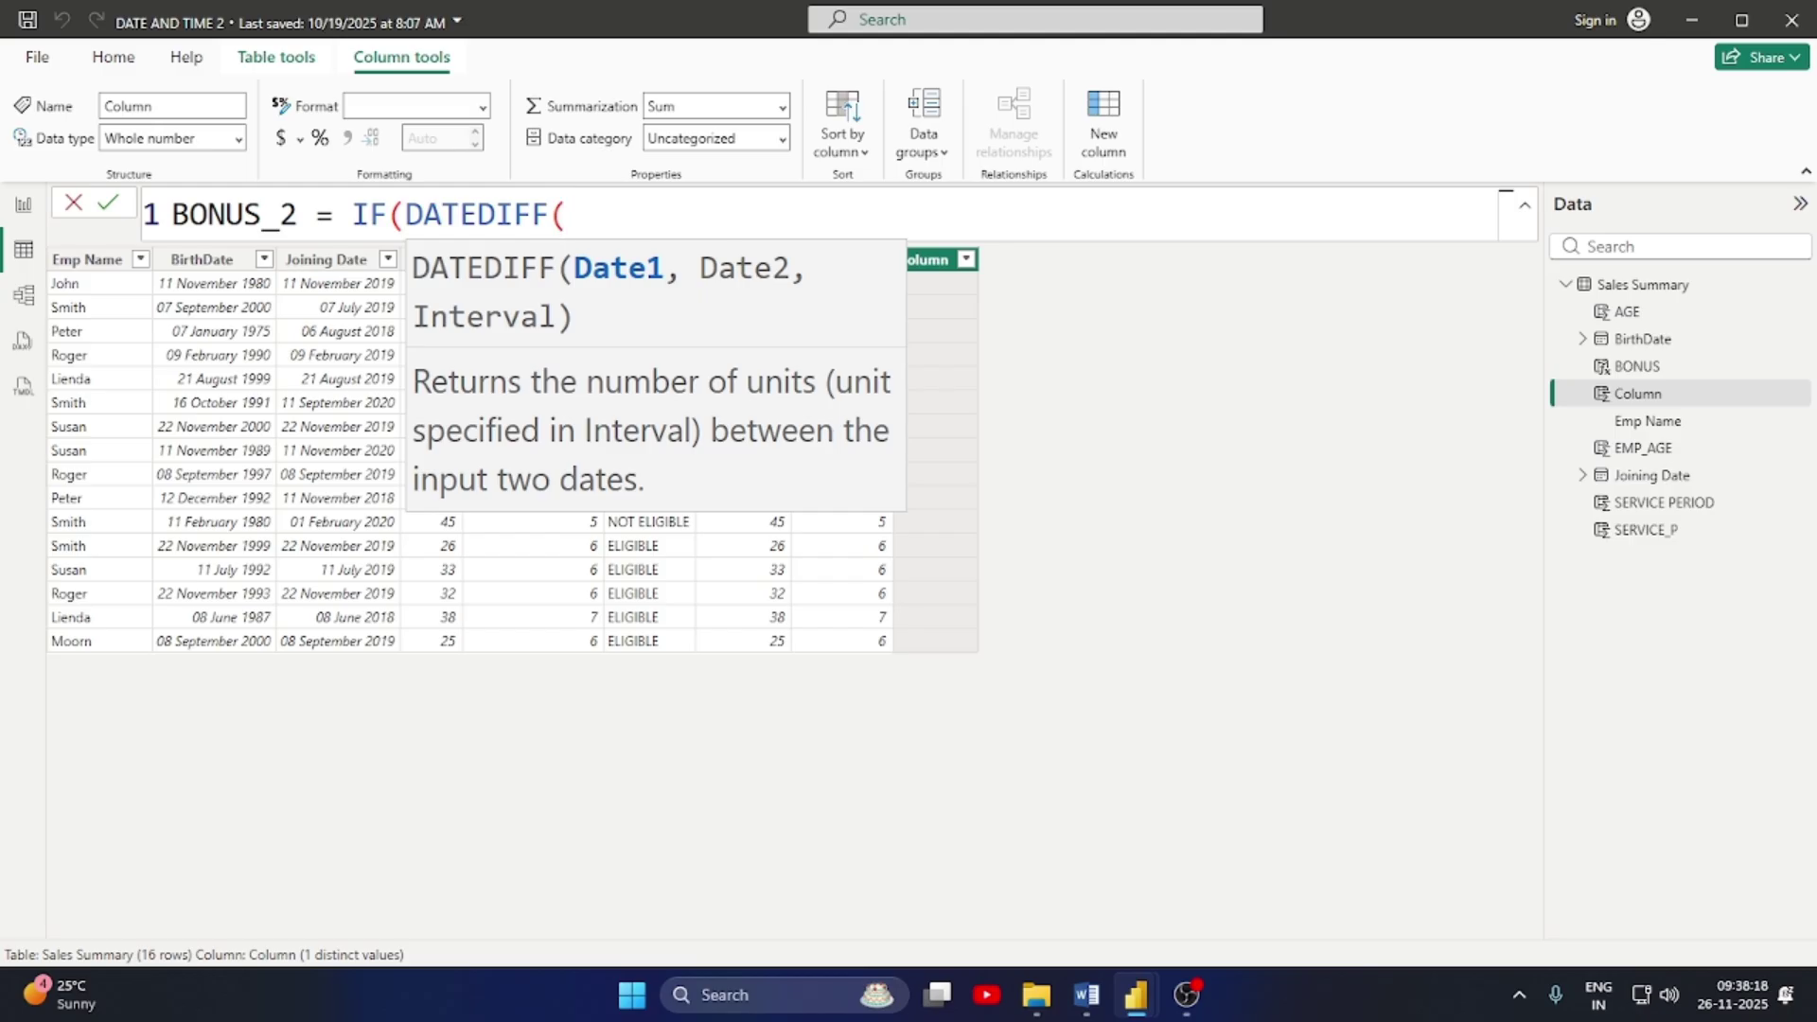
# Insert 'Sales Summary'[SERVICE PERIOD] as the first date of the DATEDIFF in the BONUS_2 formula
pyautogui.write('SA')
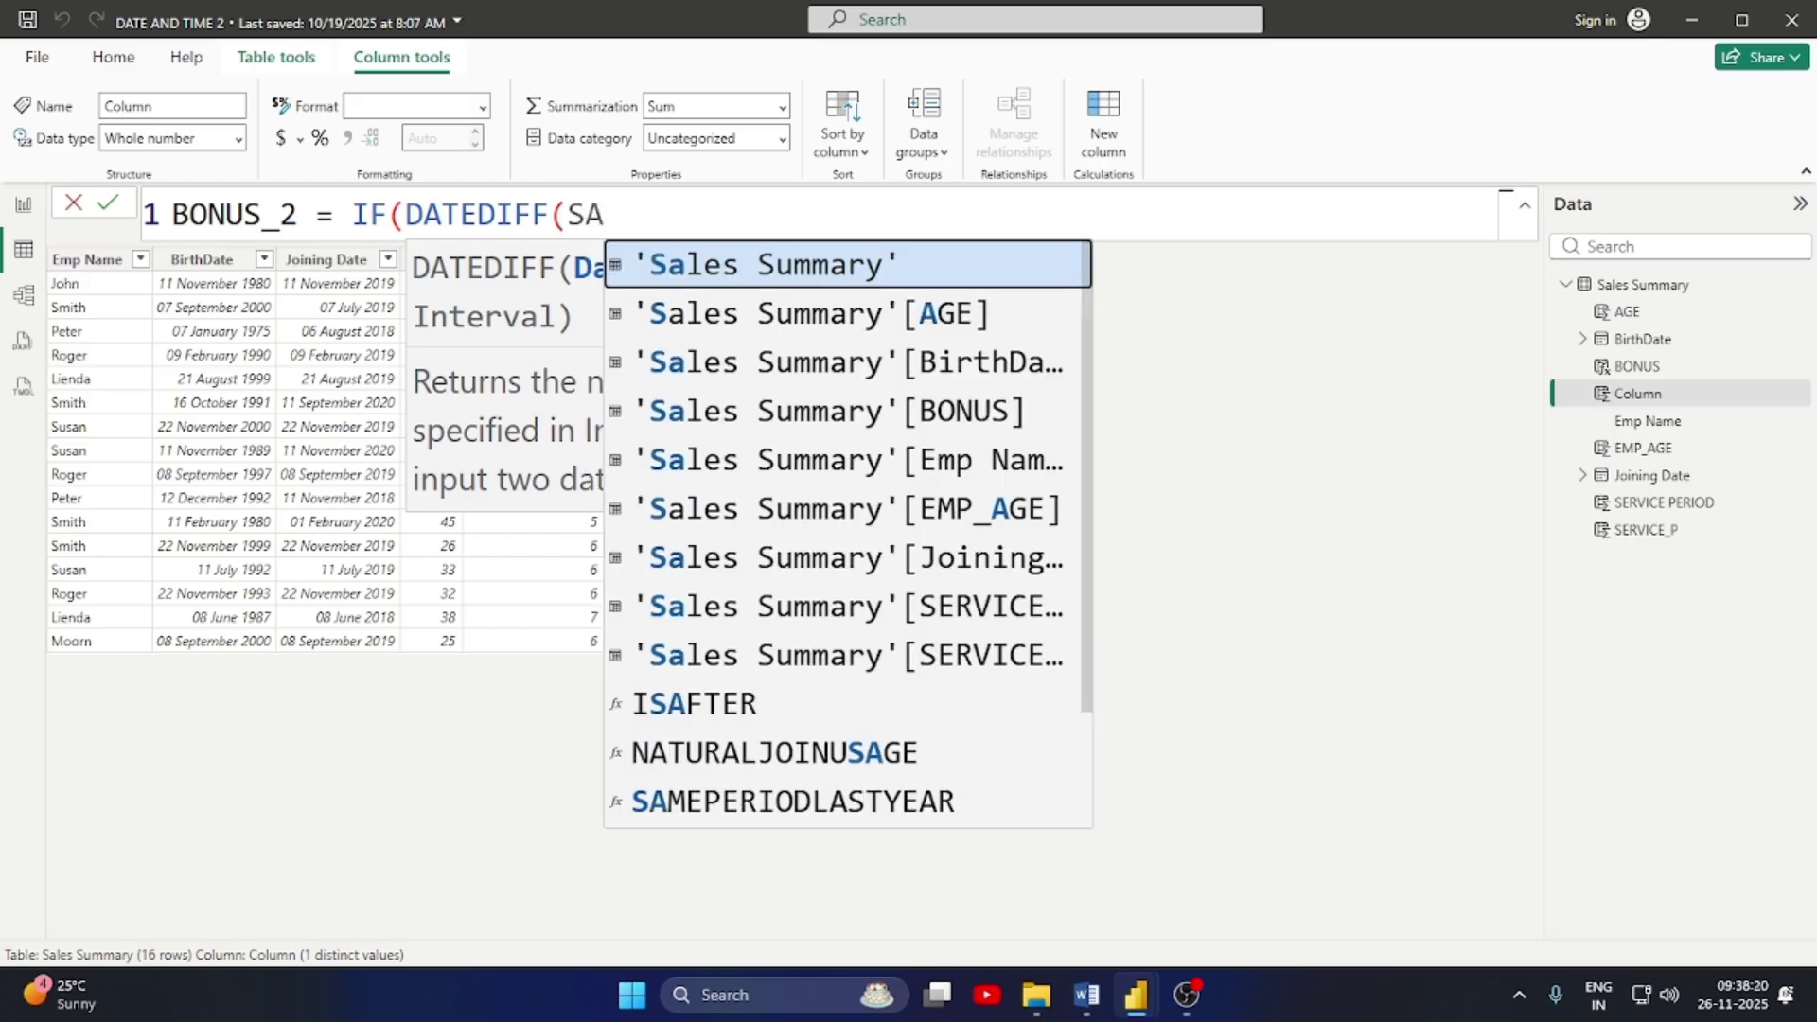
pyautogui.press('Tab')
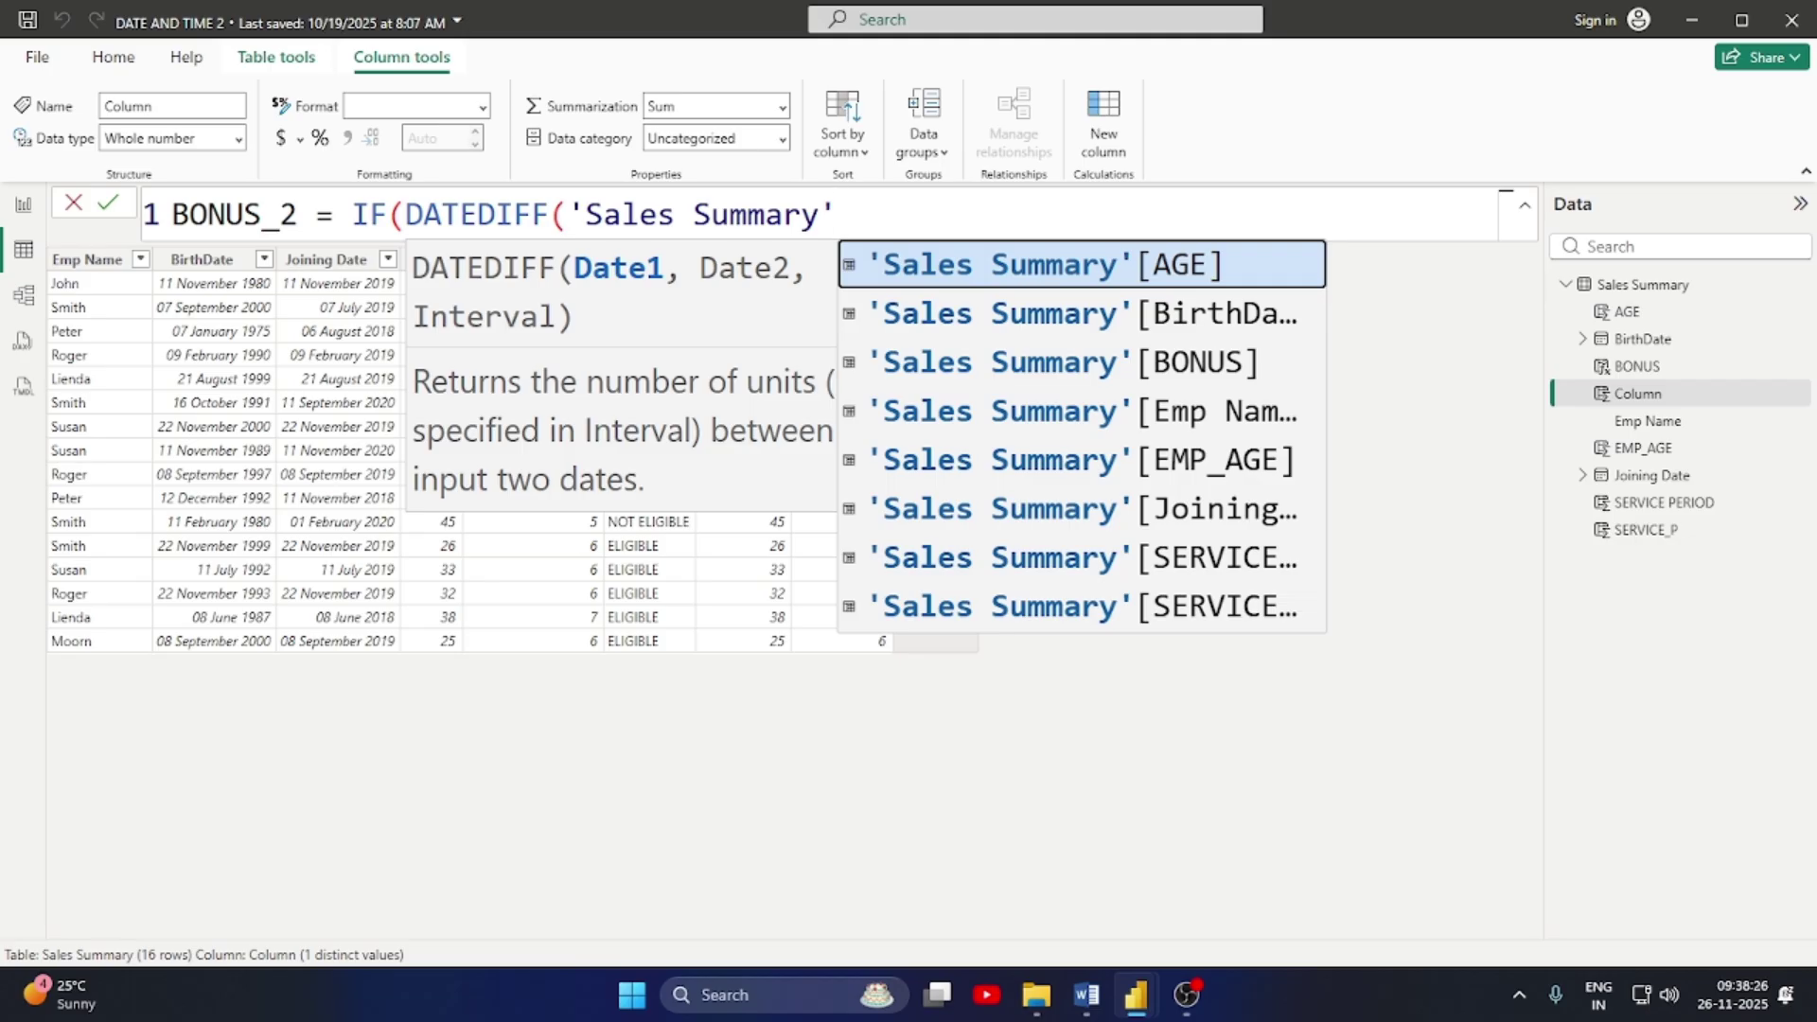
pyautogui.press('Down')
pyautogui.press('Down')
pyautogui.press('Down')
pyautogui.press('Down')
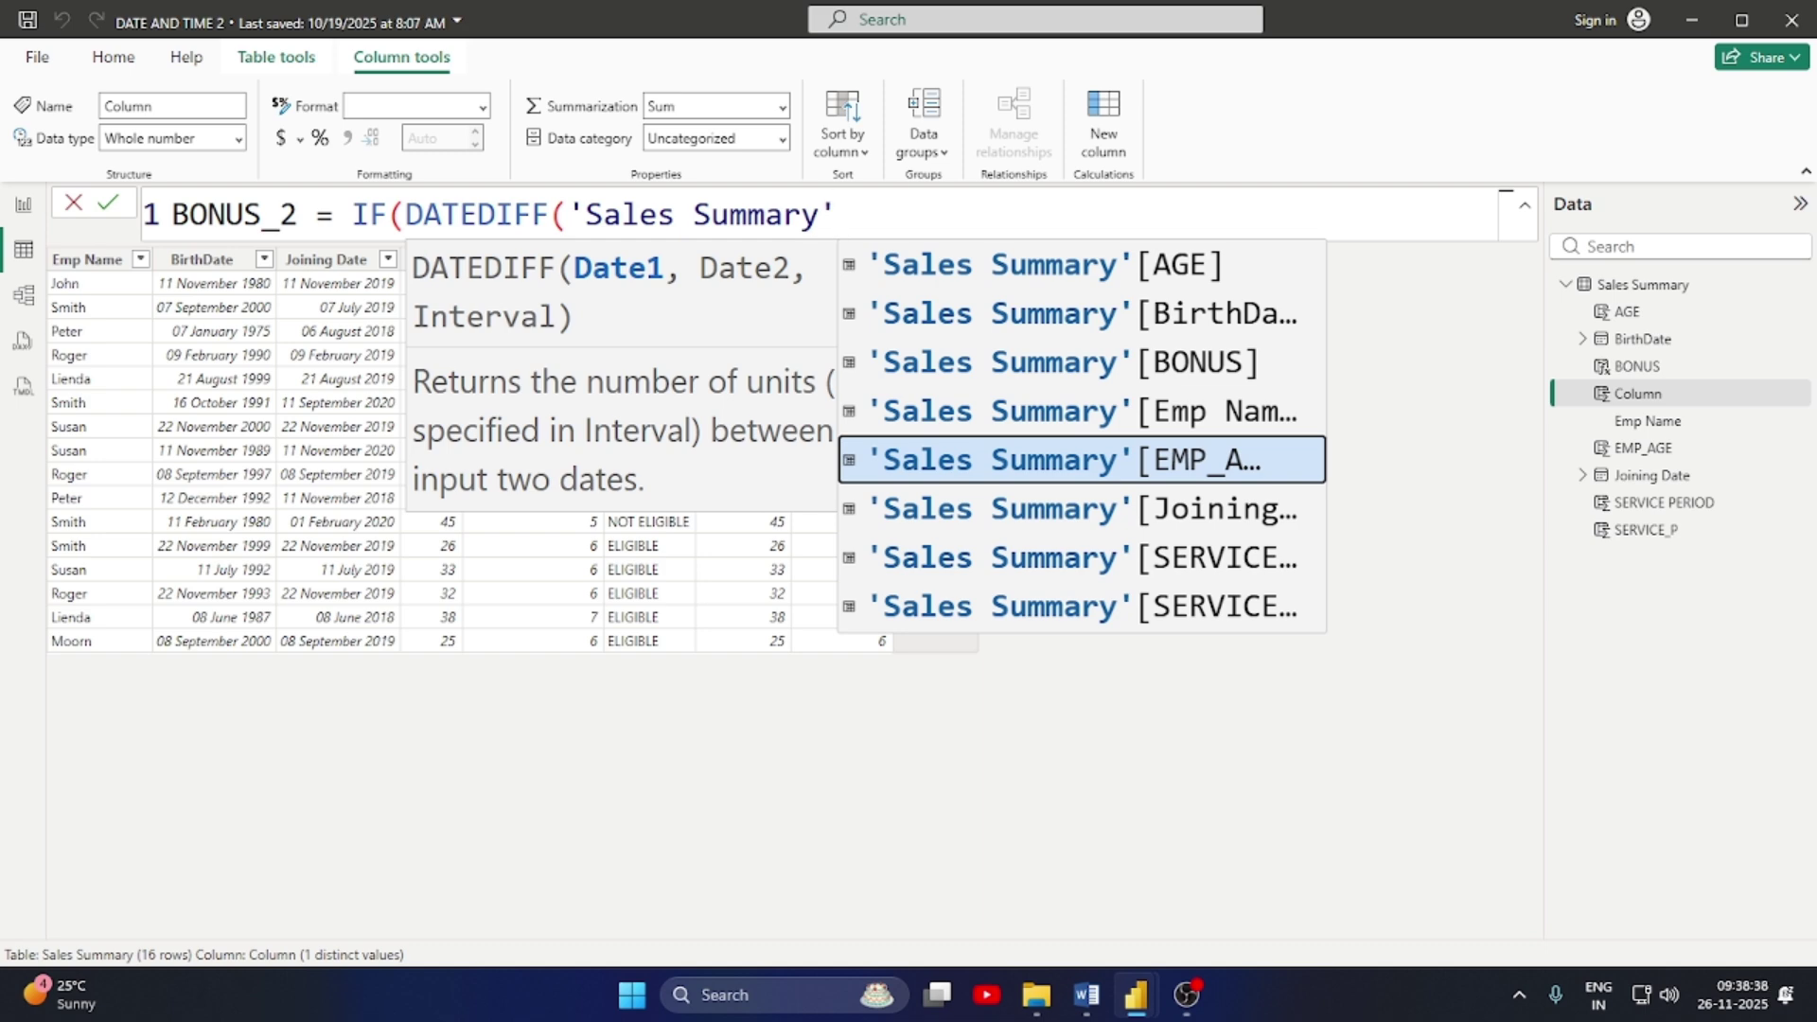
pyautogui.press('Down')
pyautogui.press('Down')
pyautogui.press('Tab')
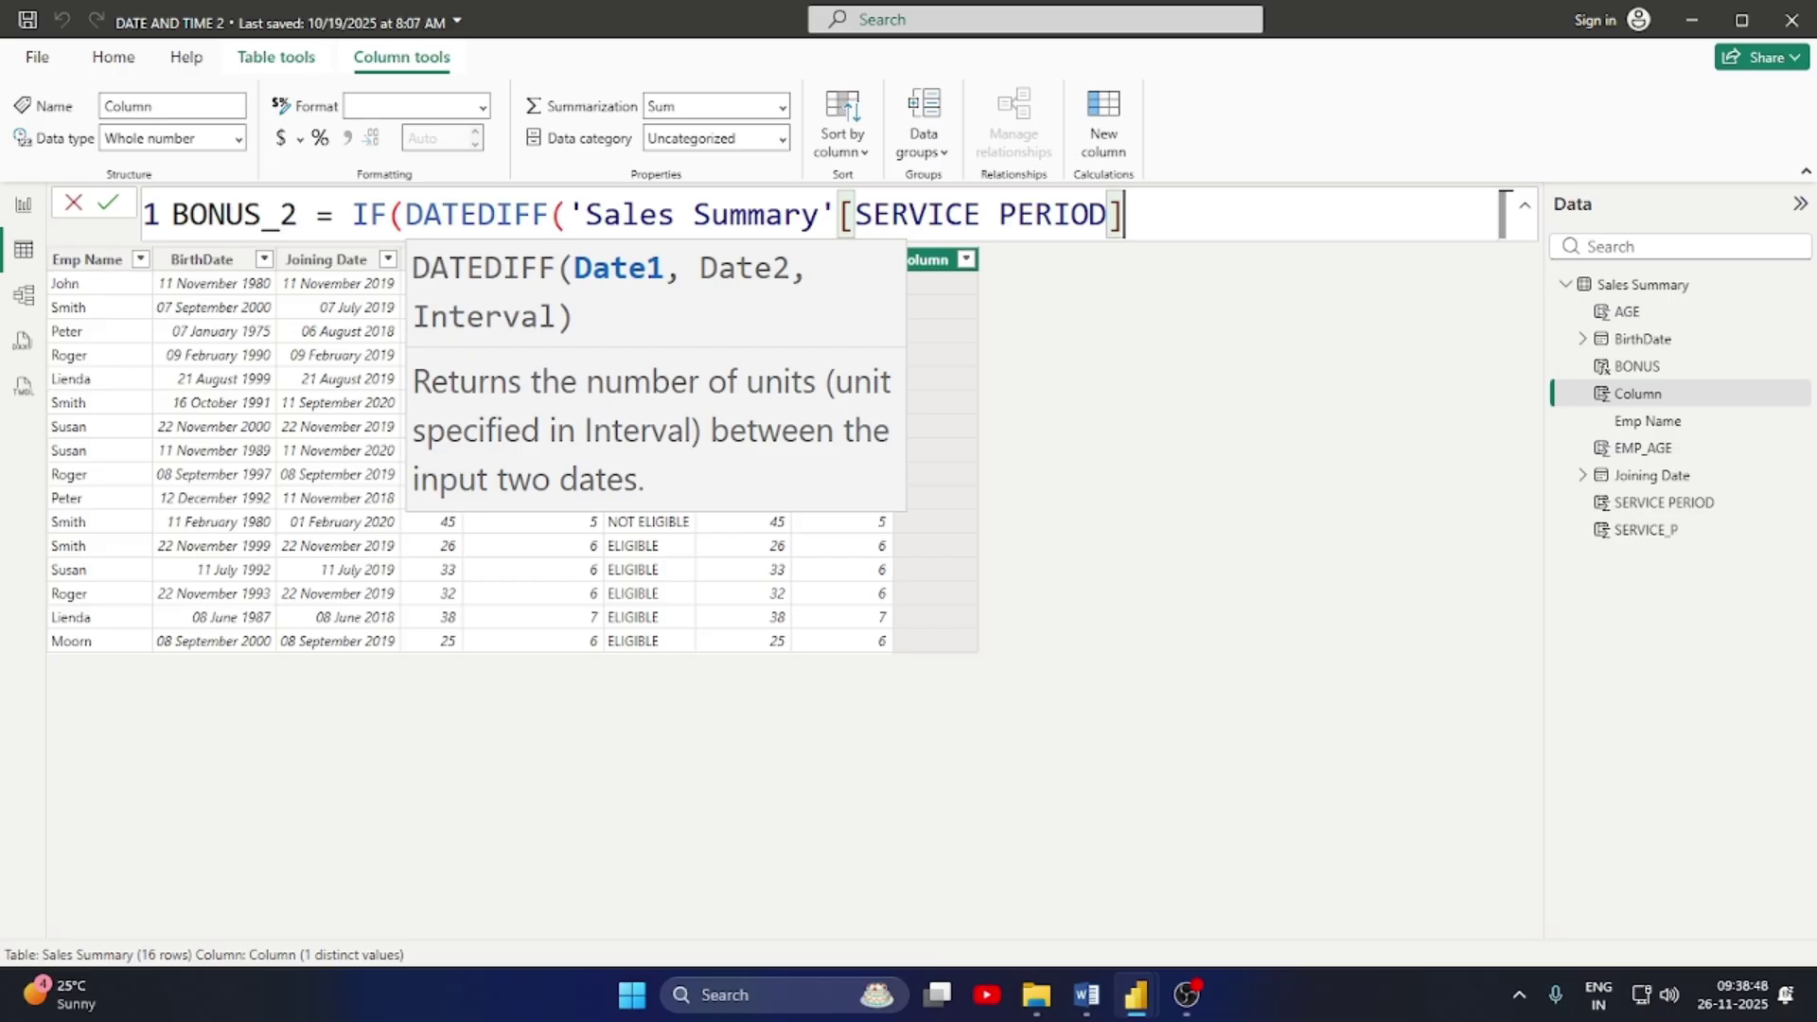
# Supply TODAY() as the second date and YEAR as the interval of the DATEDIFF in the BONUS_2 formula
pyautogui.write(',')
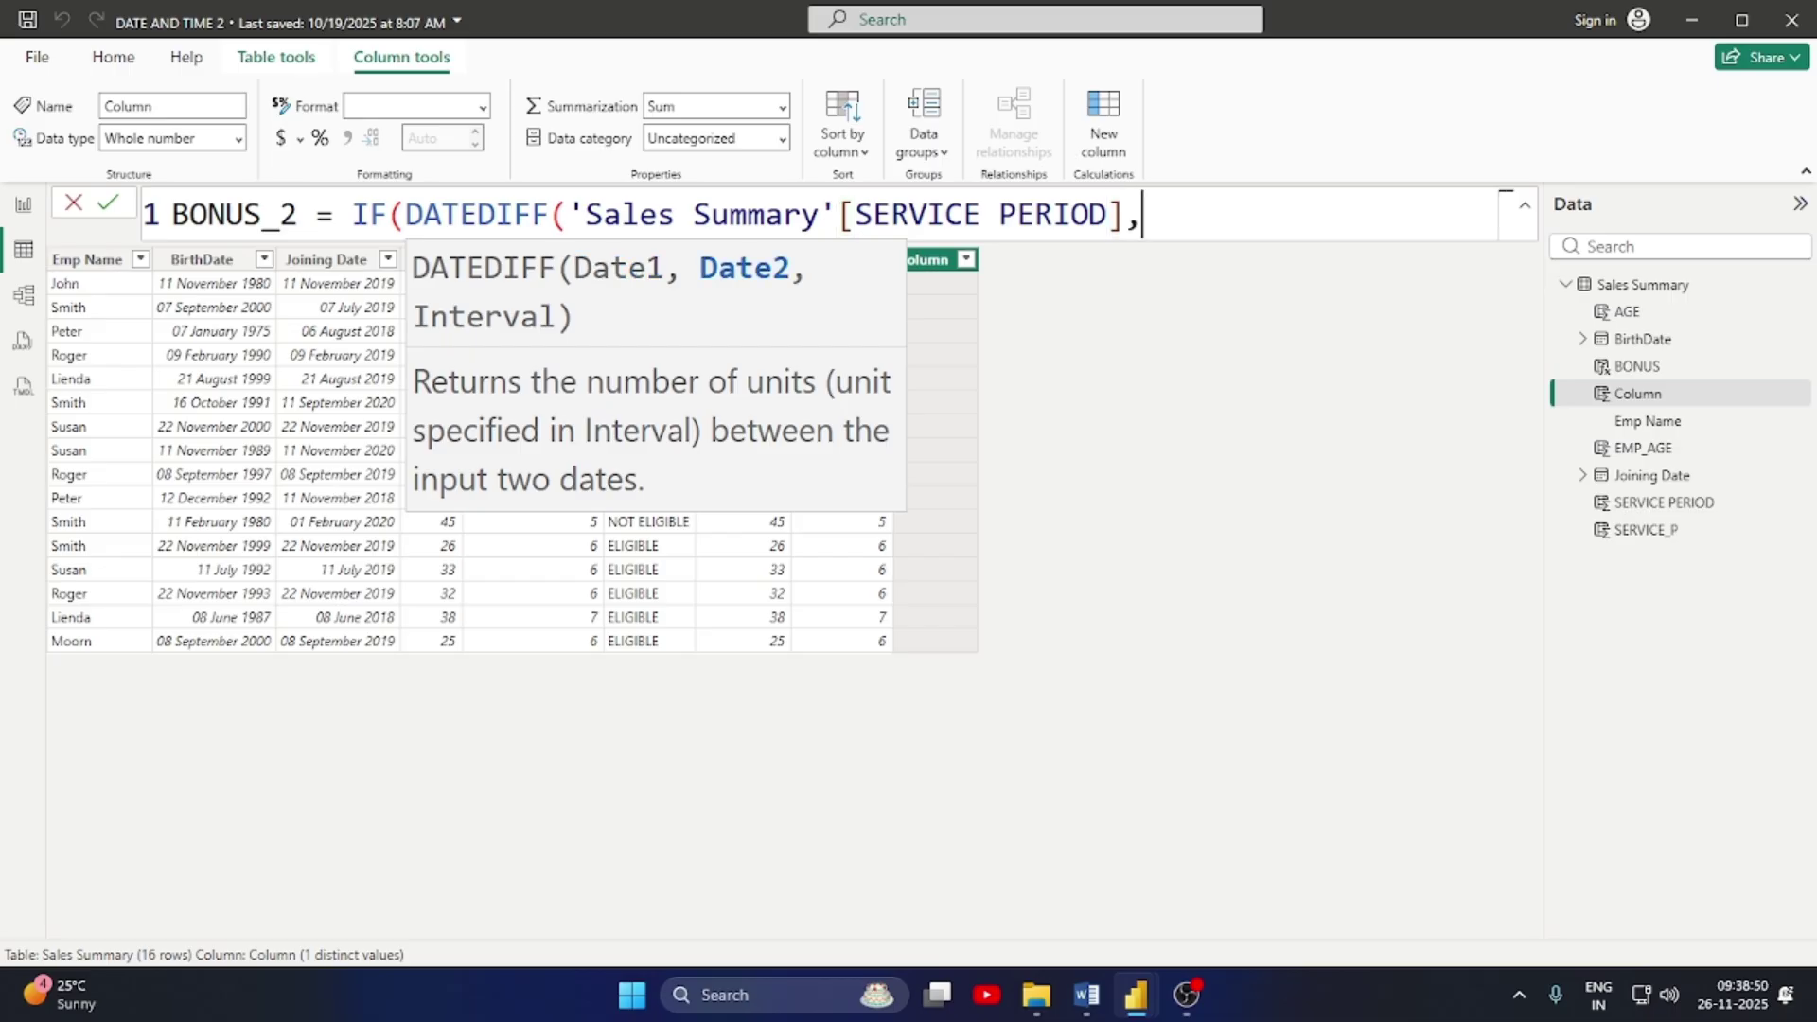
pyautogui.write('TO')
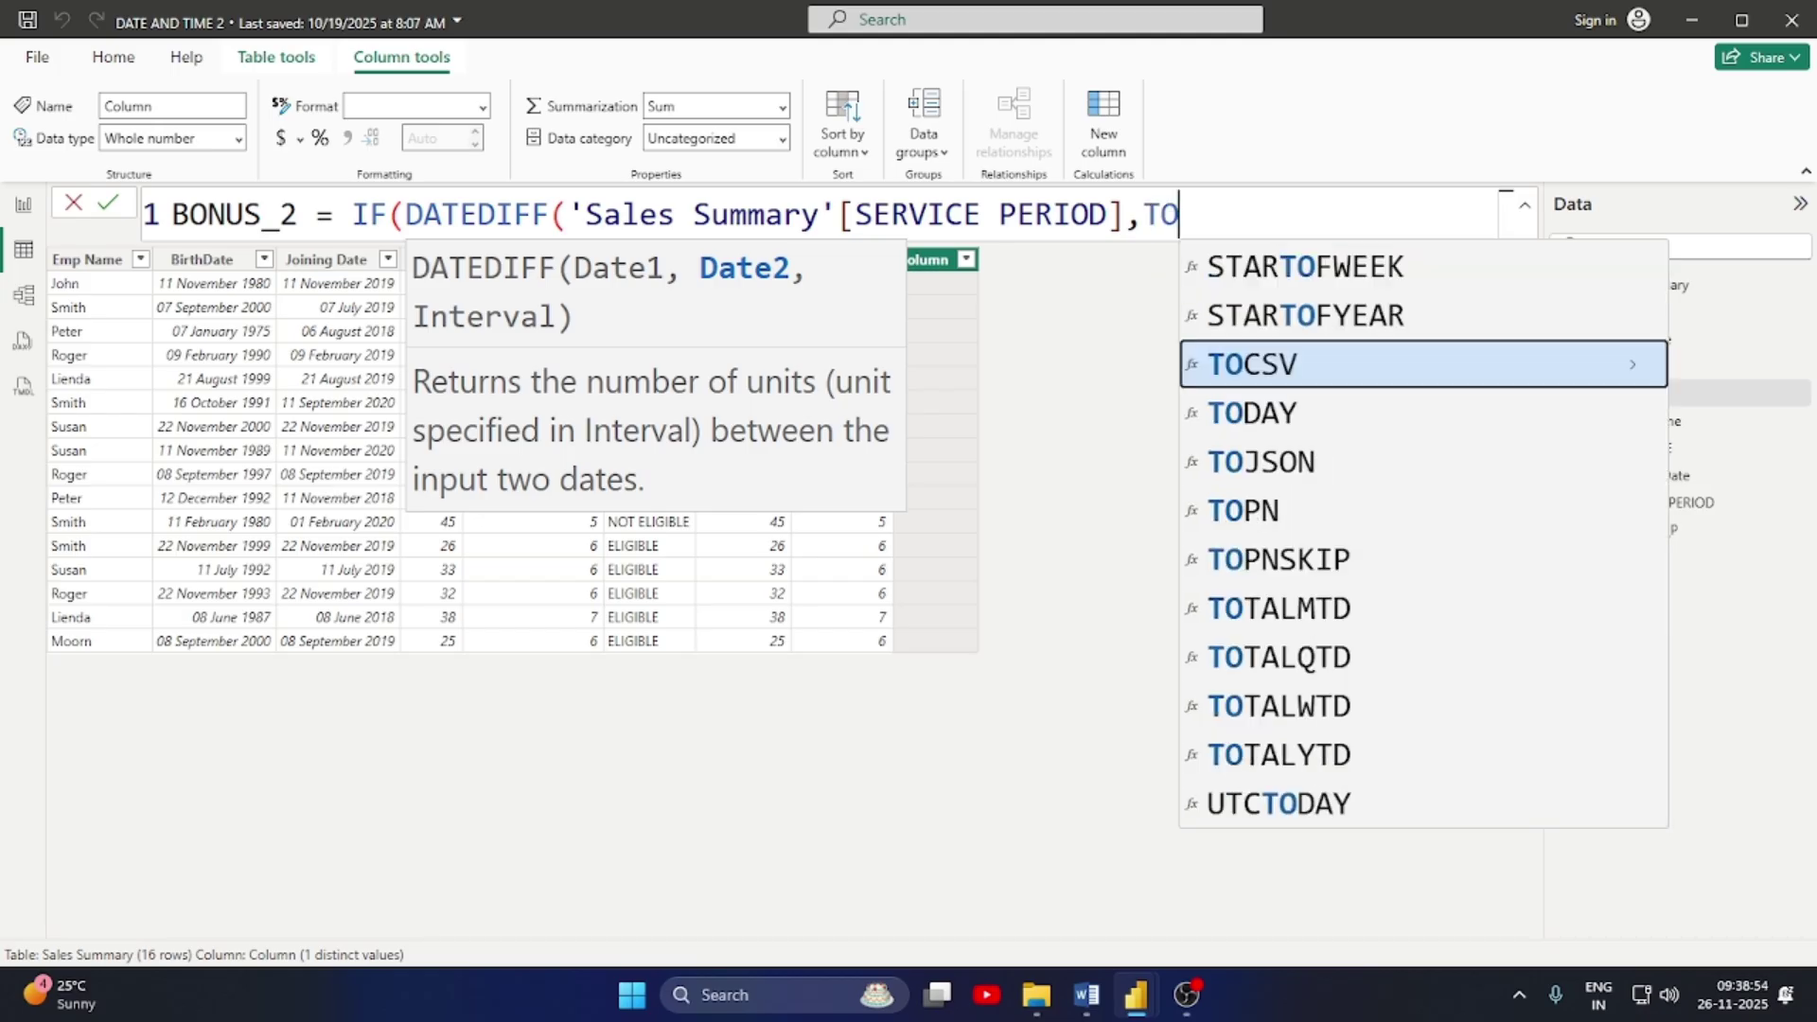
pyautogui.press('Down')
pyautogui.press('Tab')
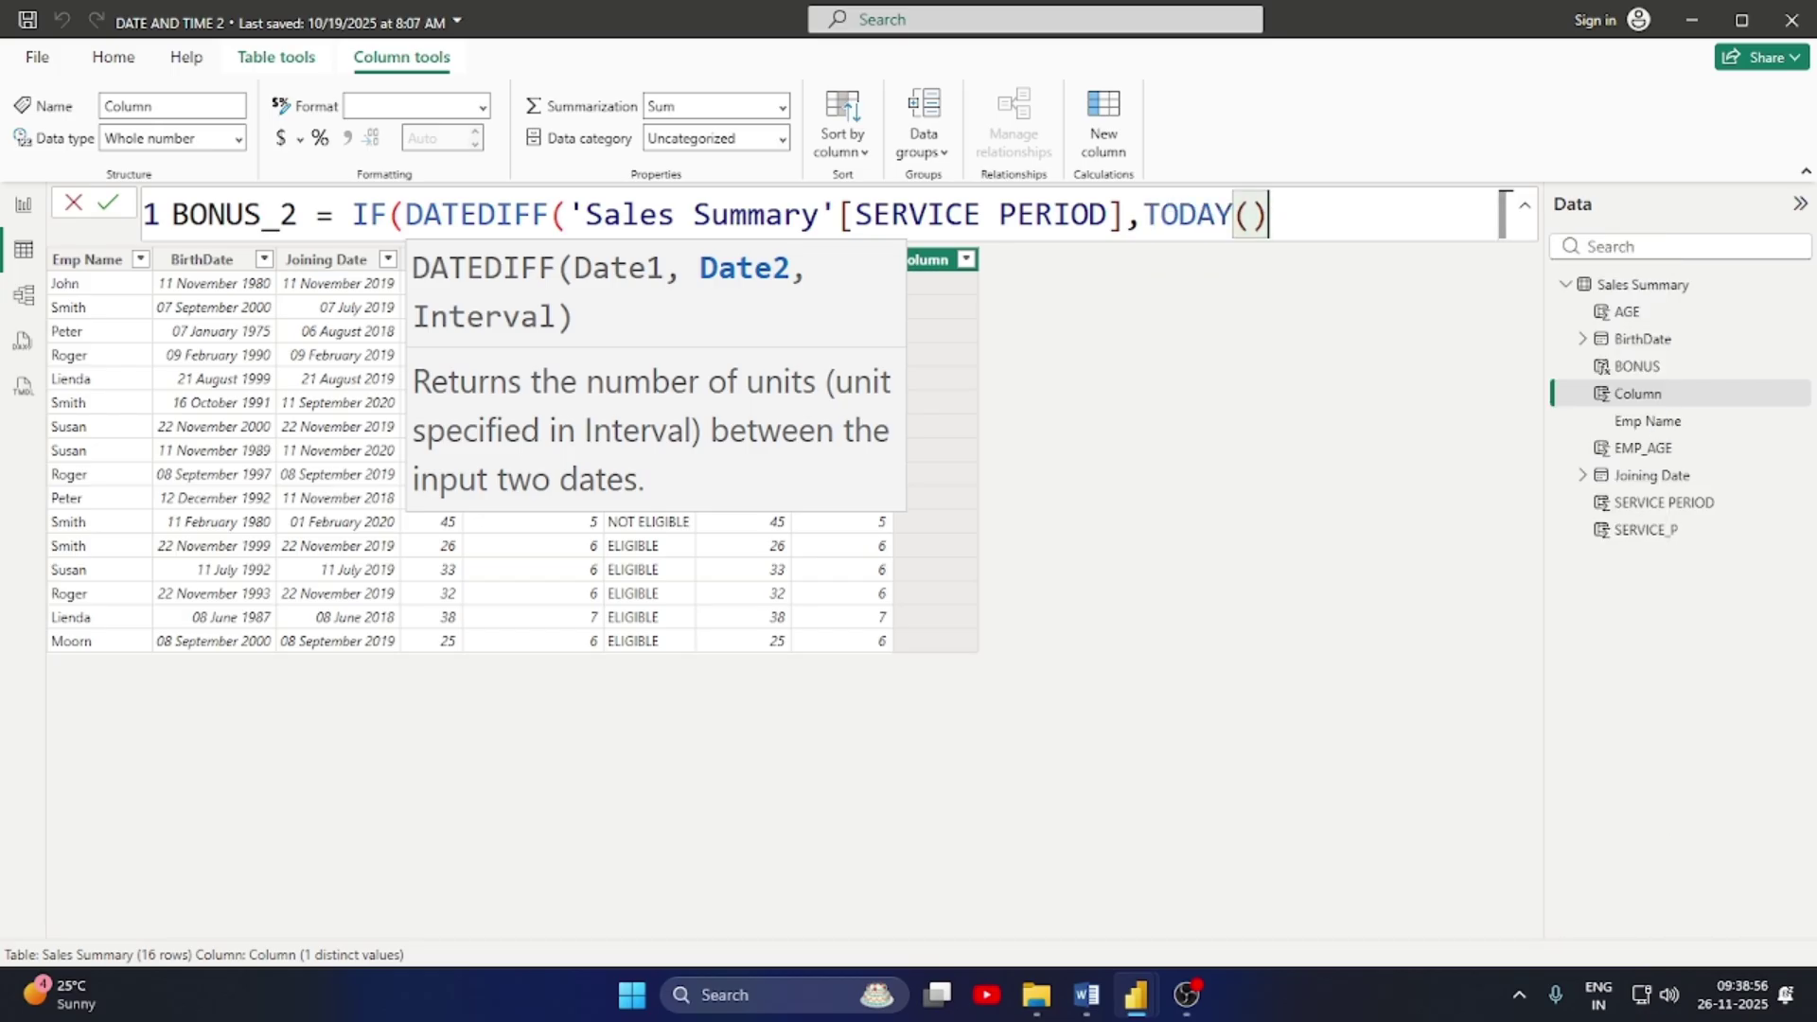
pyautogui.write(',YEA')
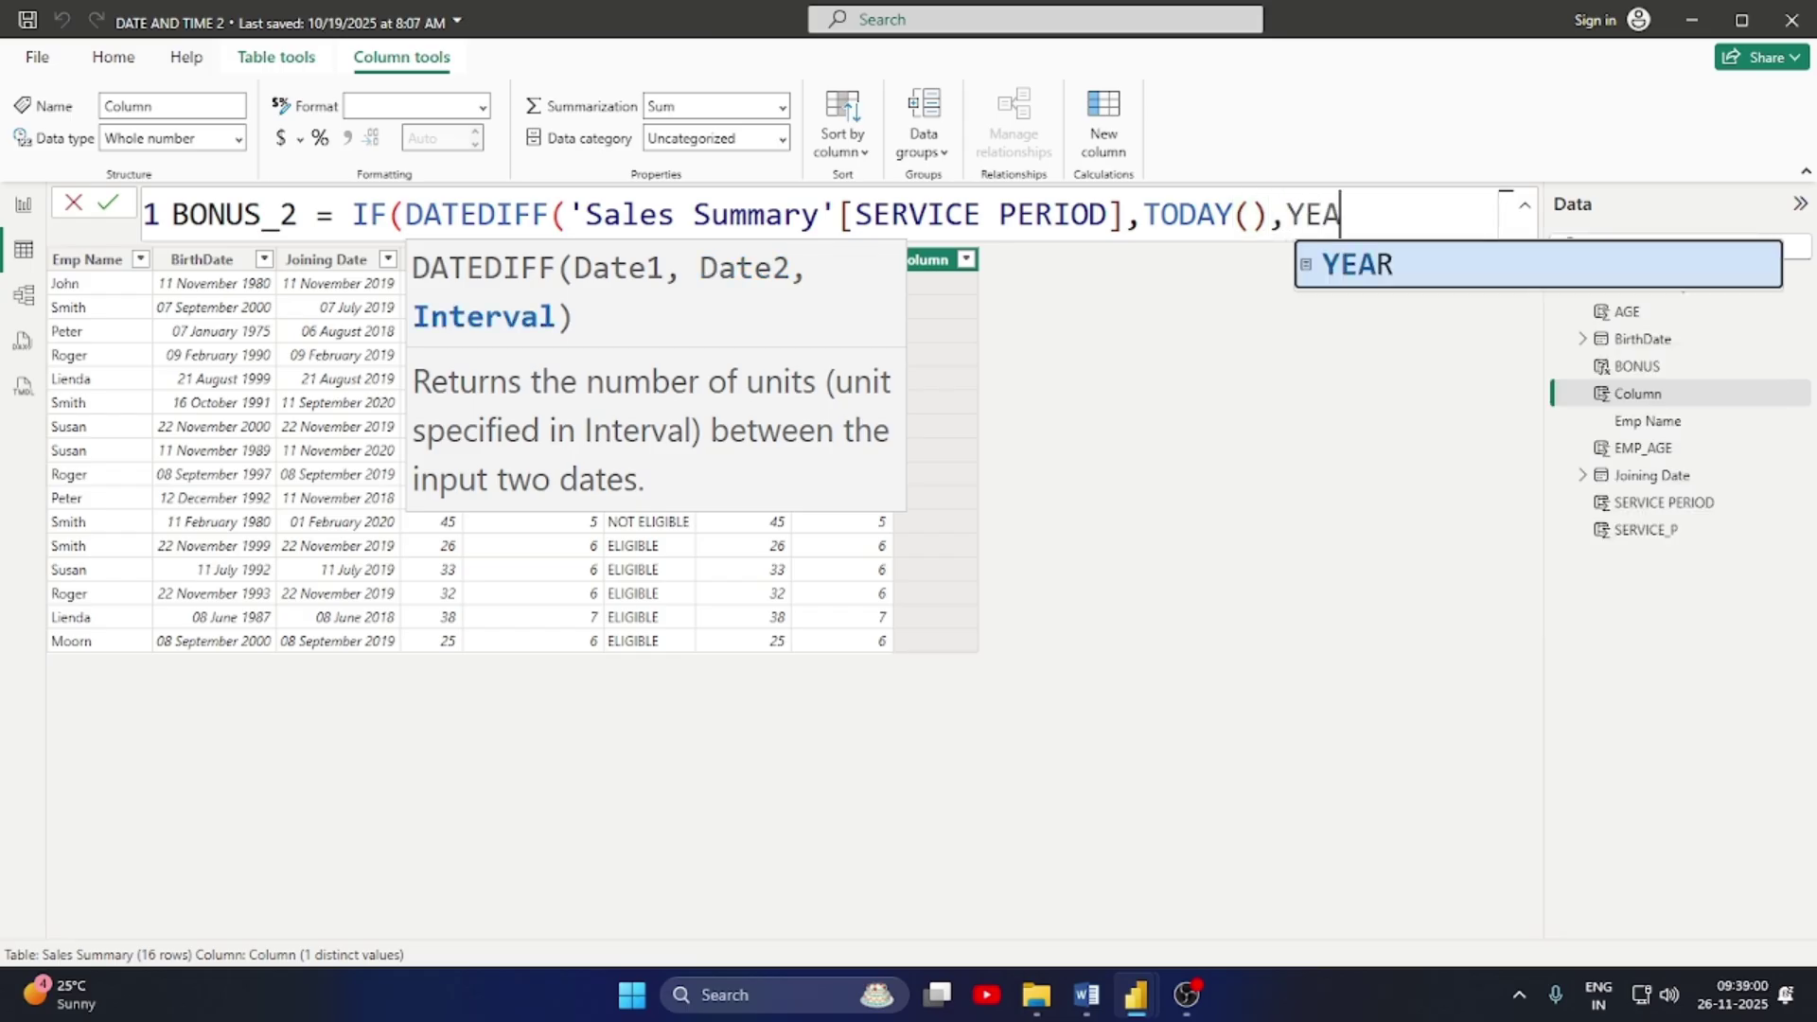
pyautogui.press('Tab')
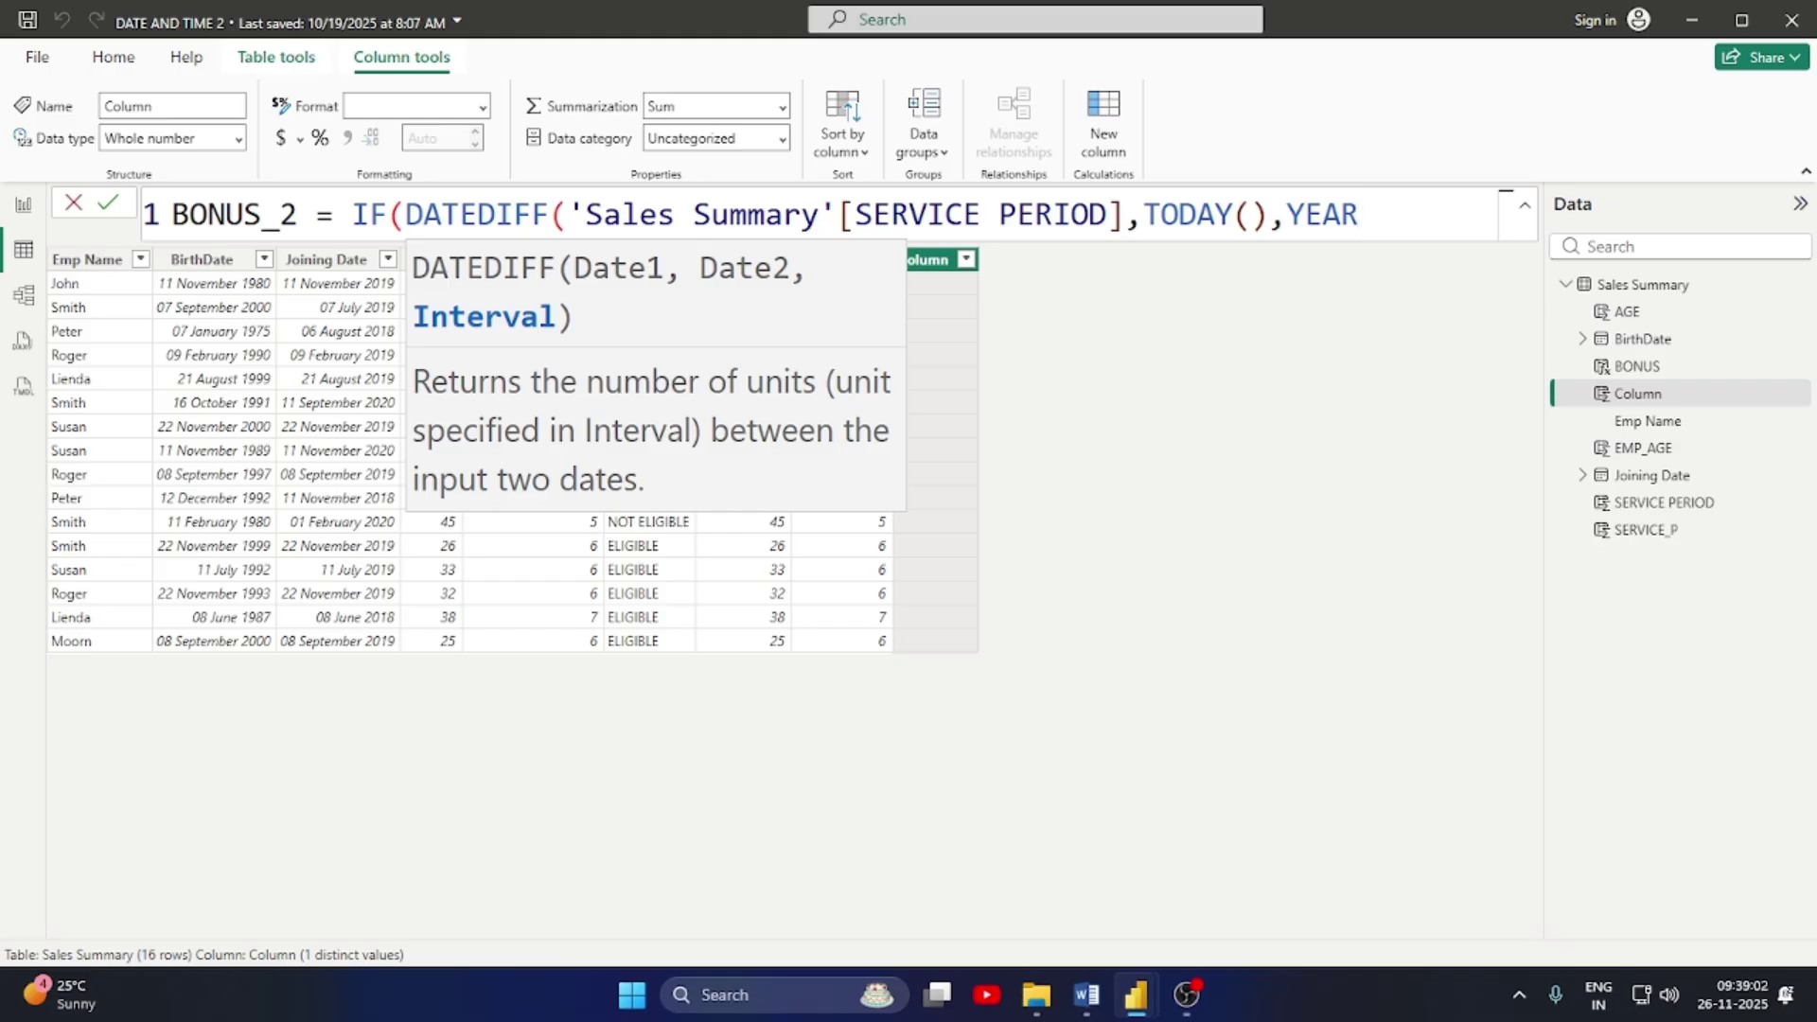
# Complete the BONUS_2 test as >5 with the results "ELIGBLE" and "NOT ELIGIBLE", and commit the formula
pyautogui.write(')>')
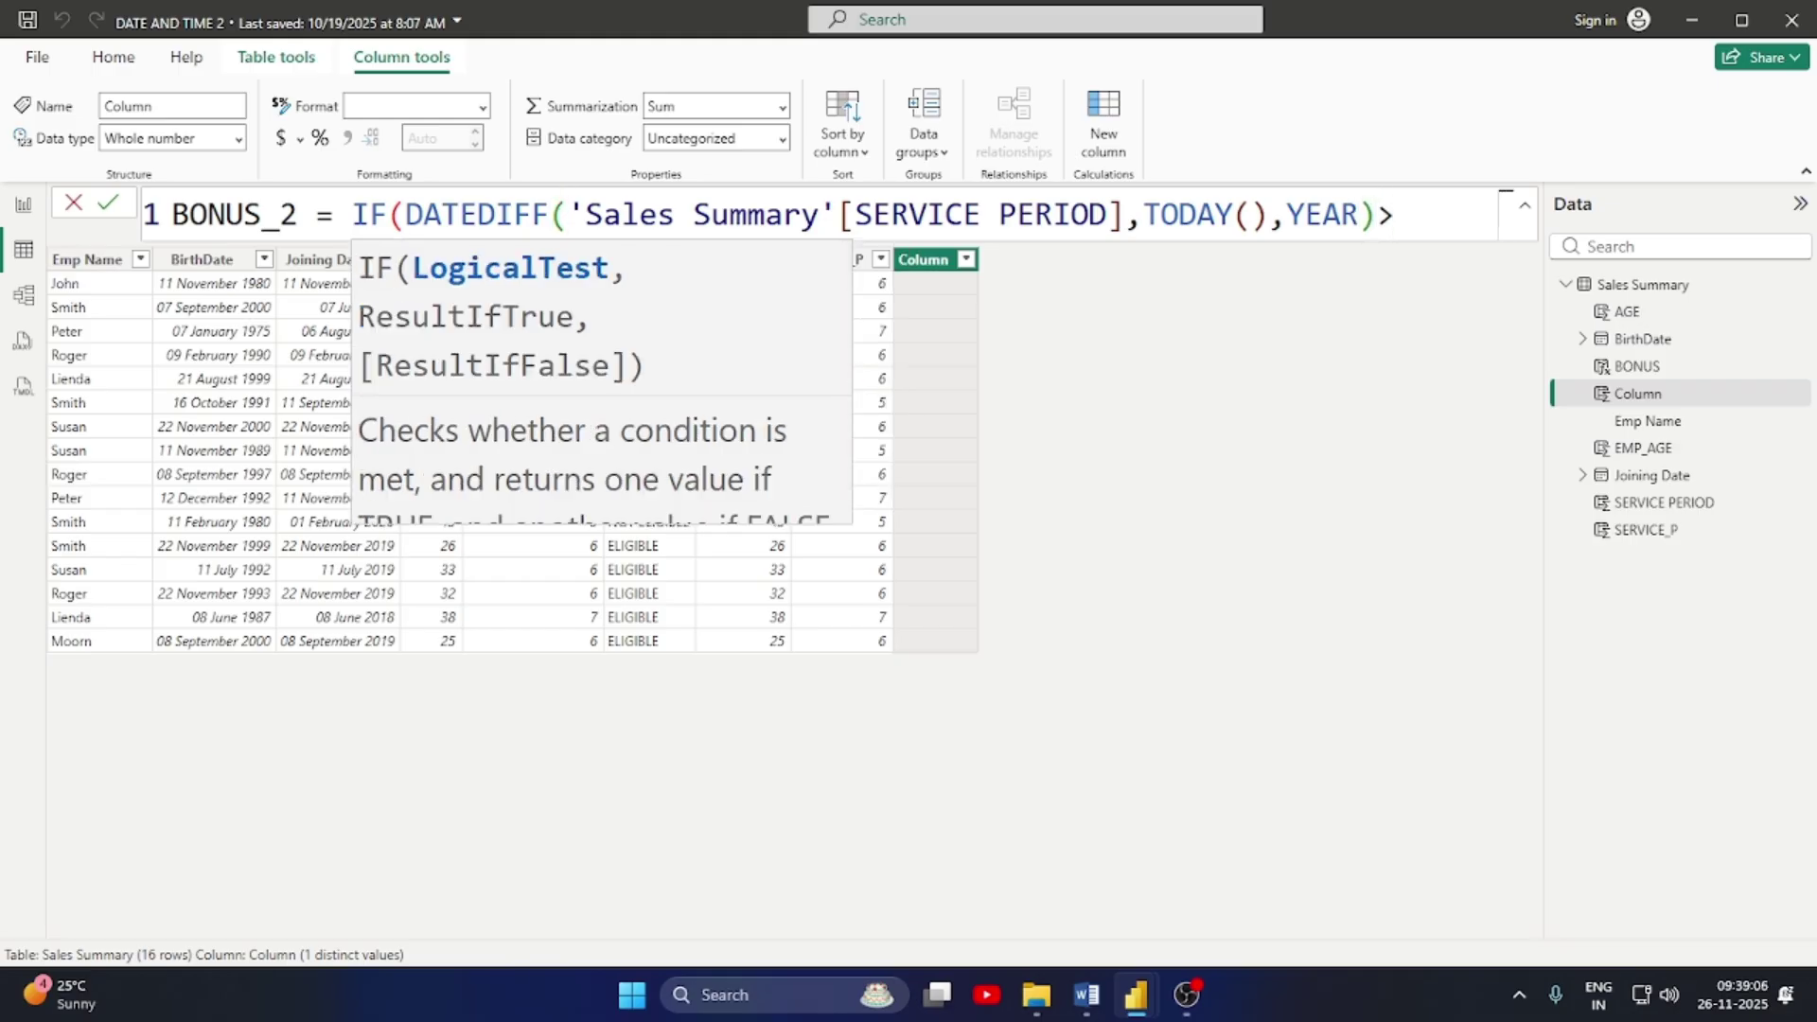
pyautogui.write('5,"')
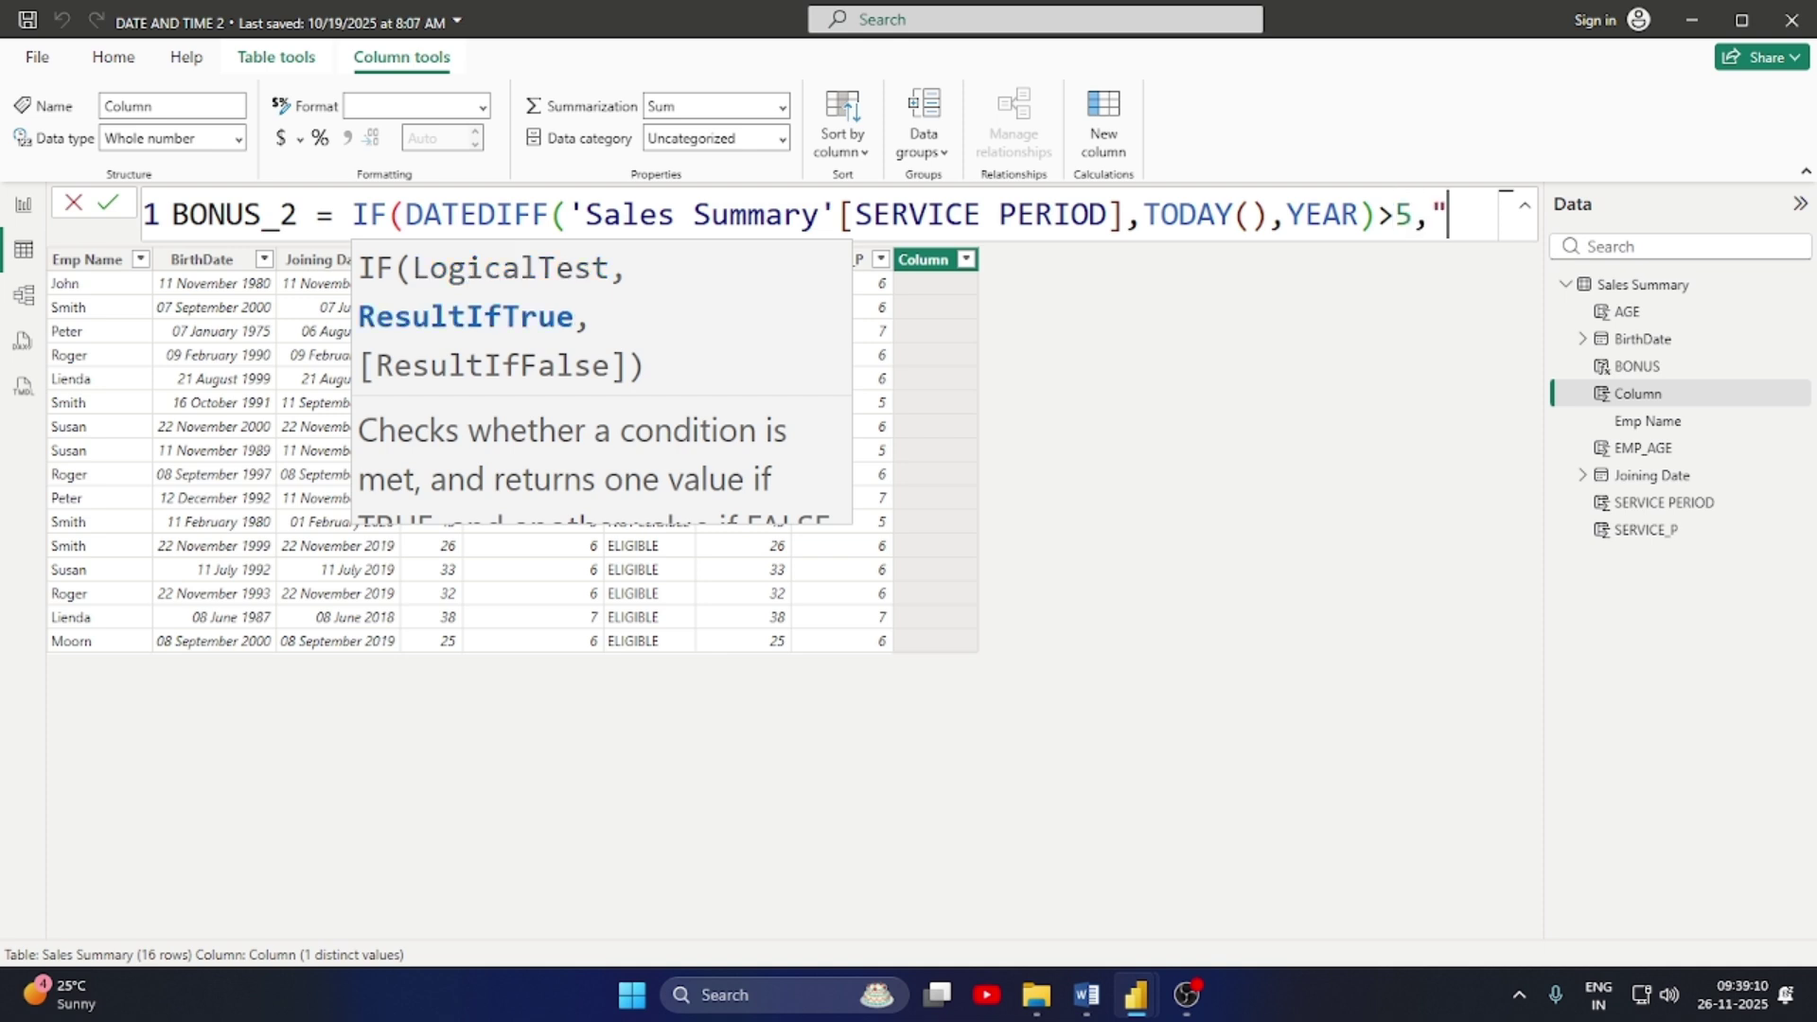
pyautogui.write('ELI')
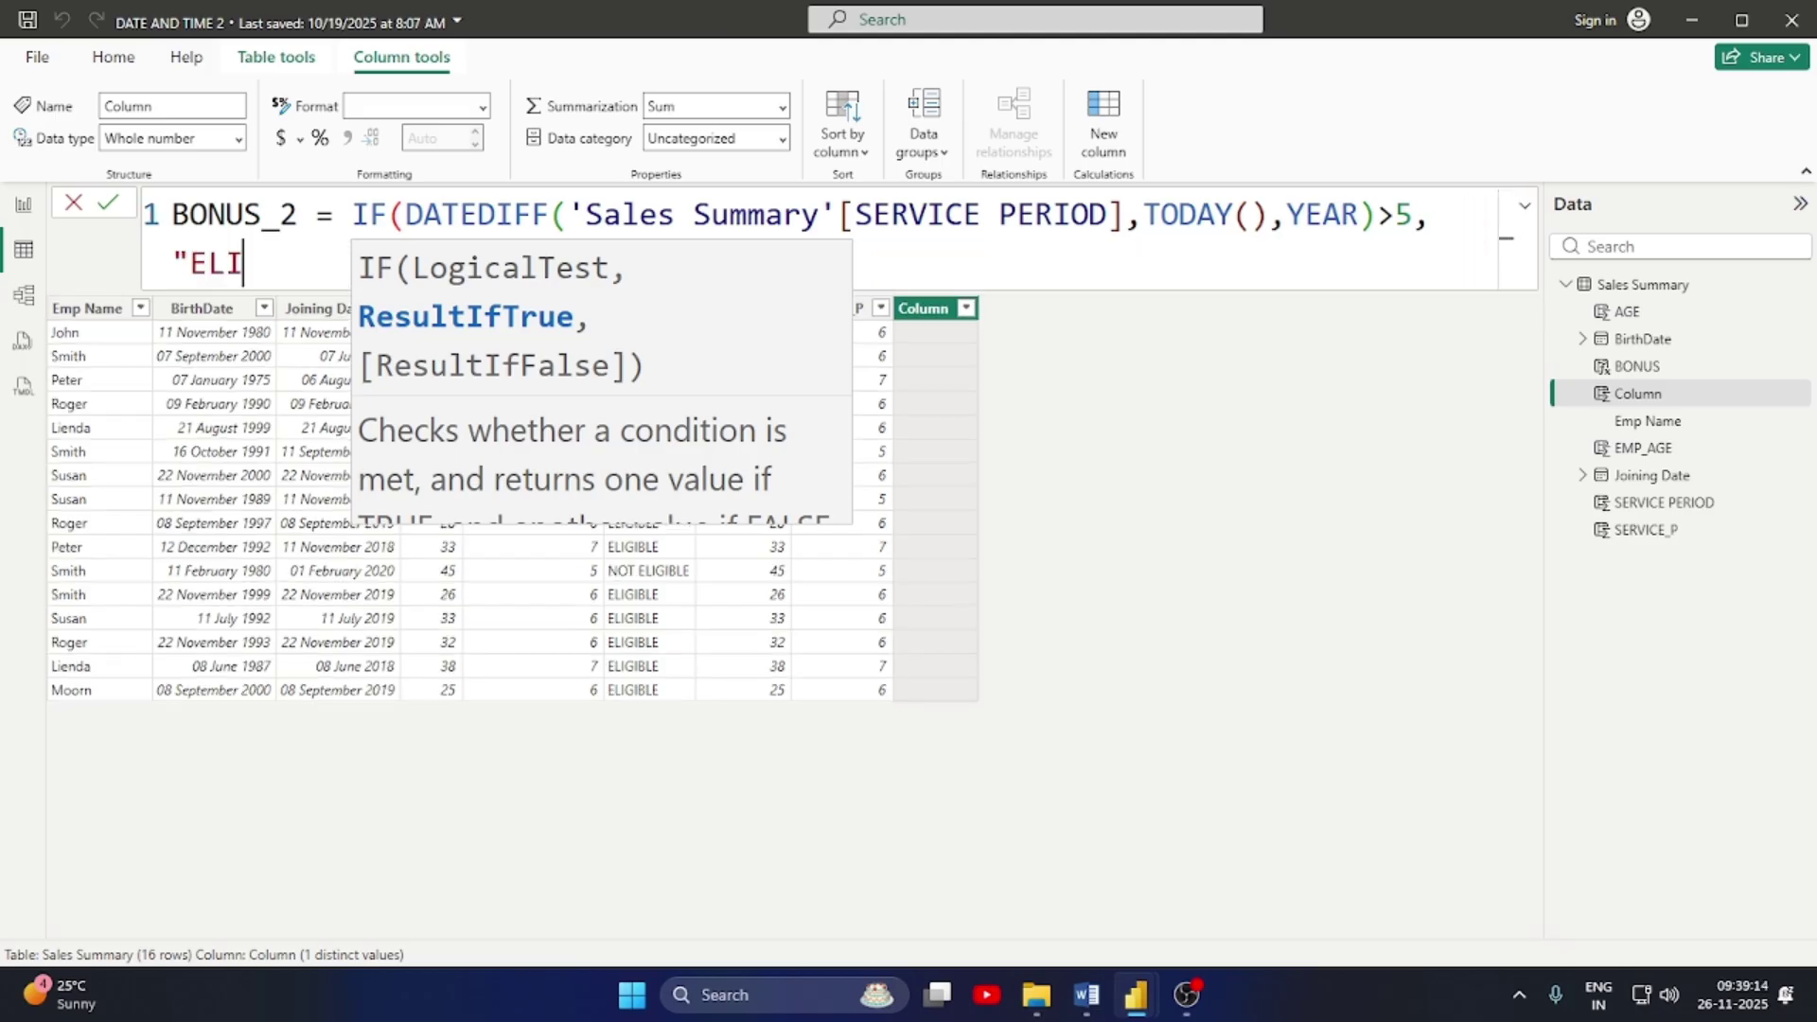
pyautogui.write('GBLE",')
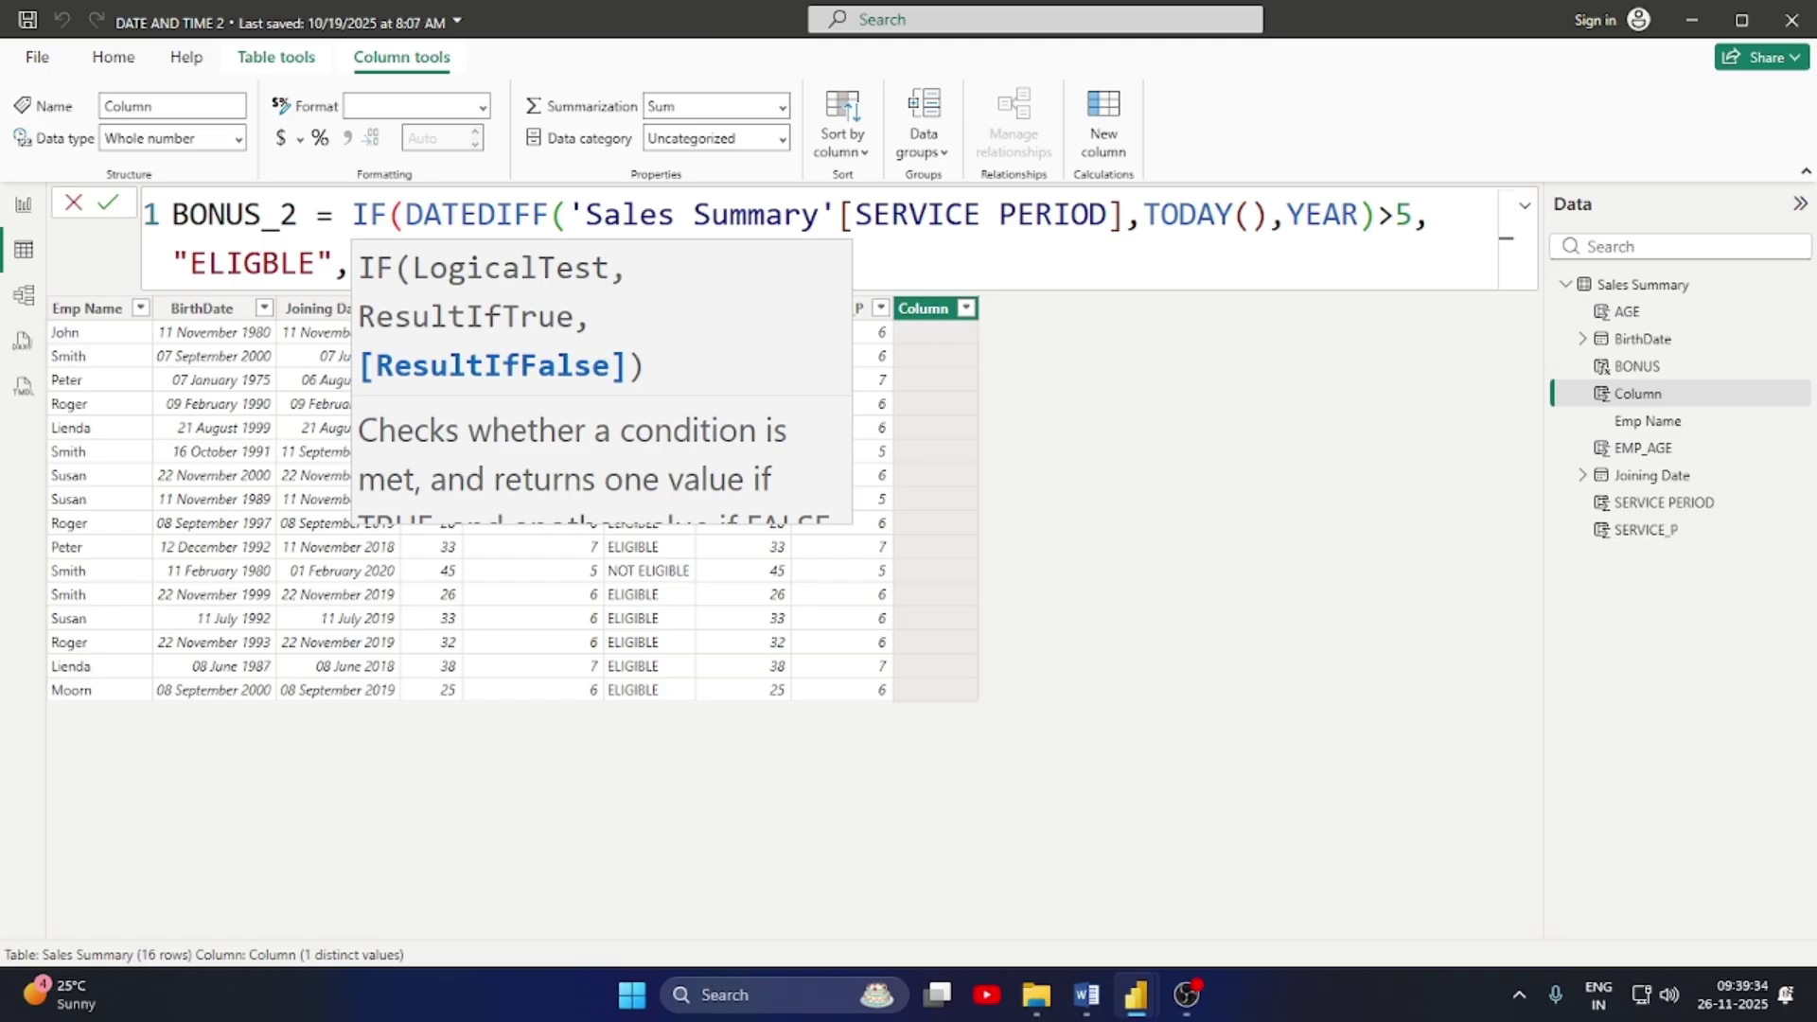
pyautogui.write(')')
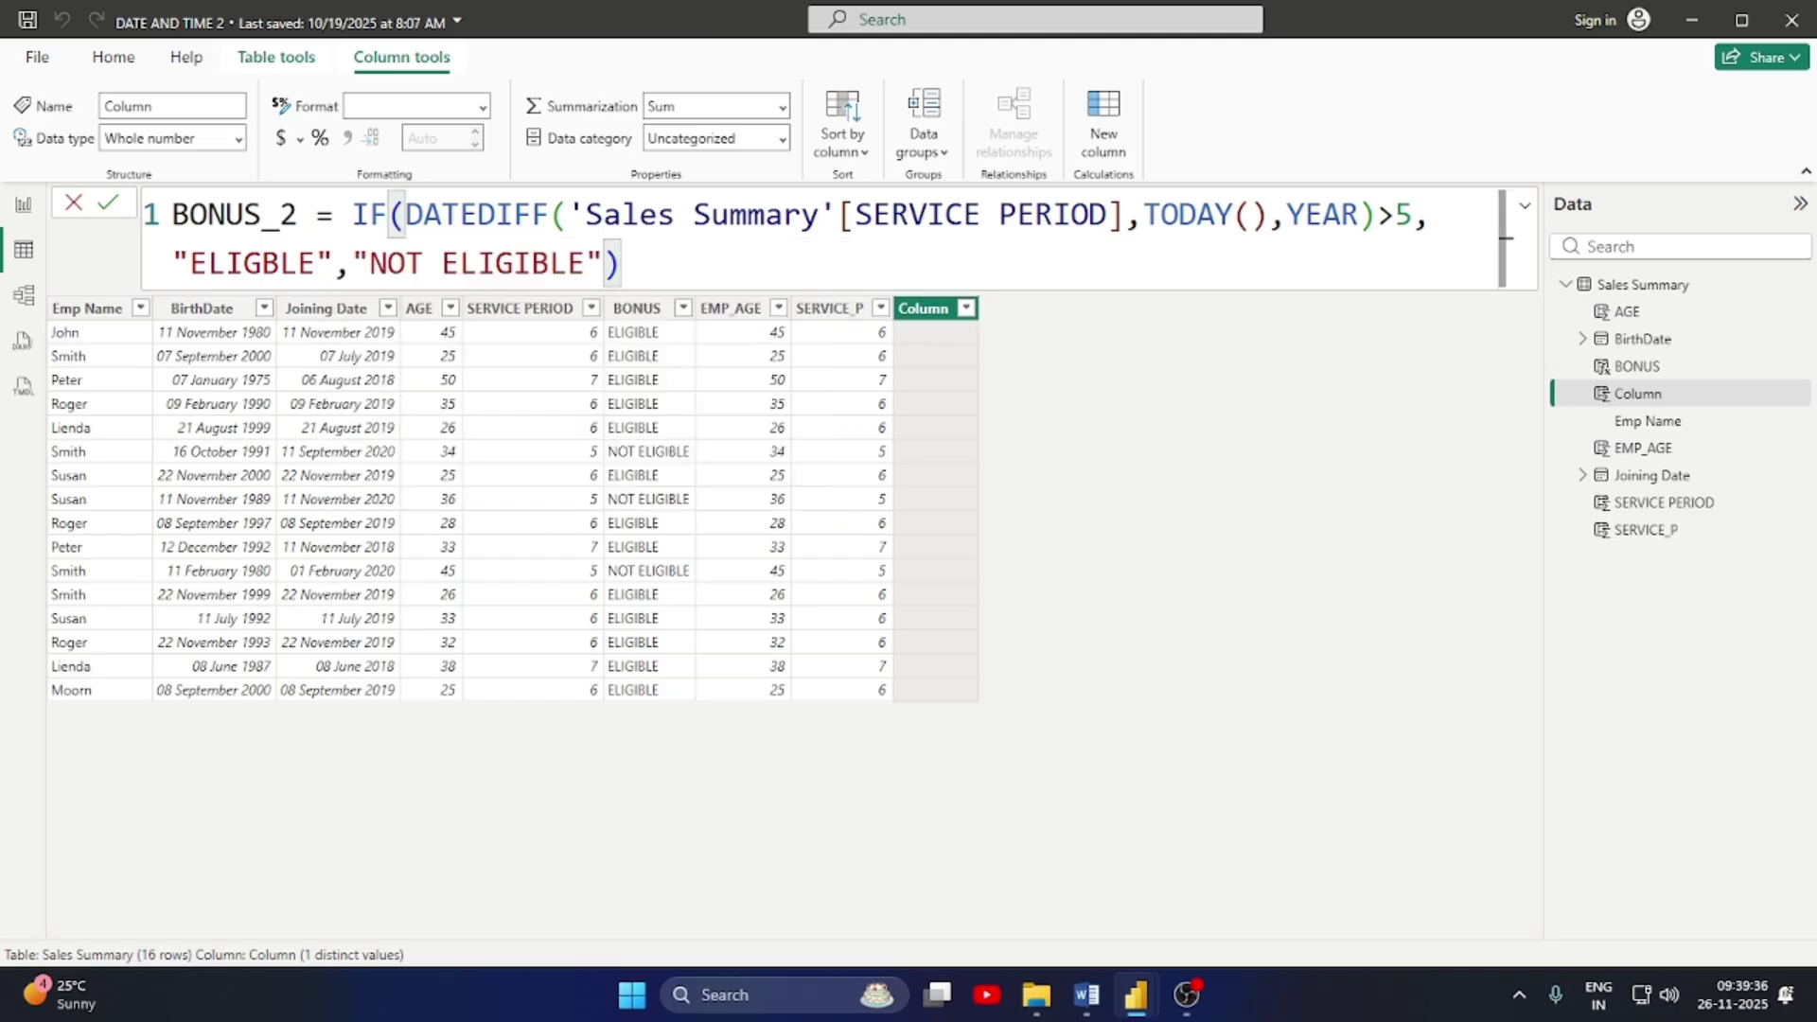
pyautogui.press('Return')
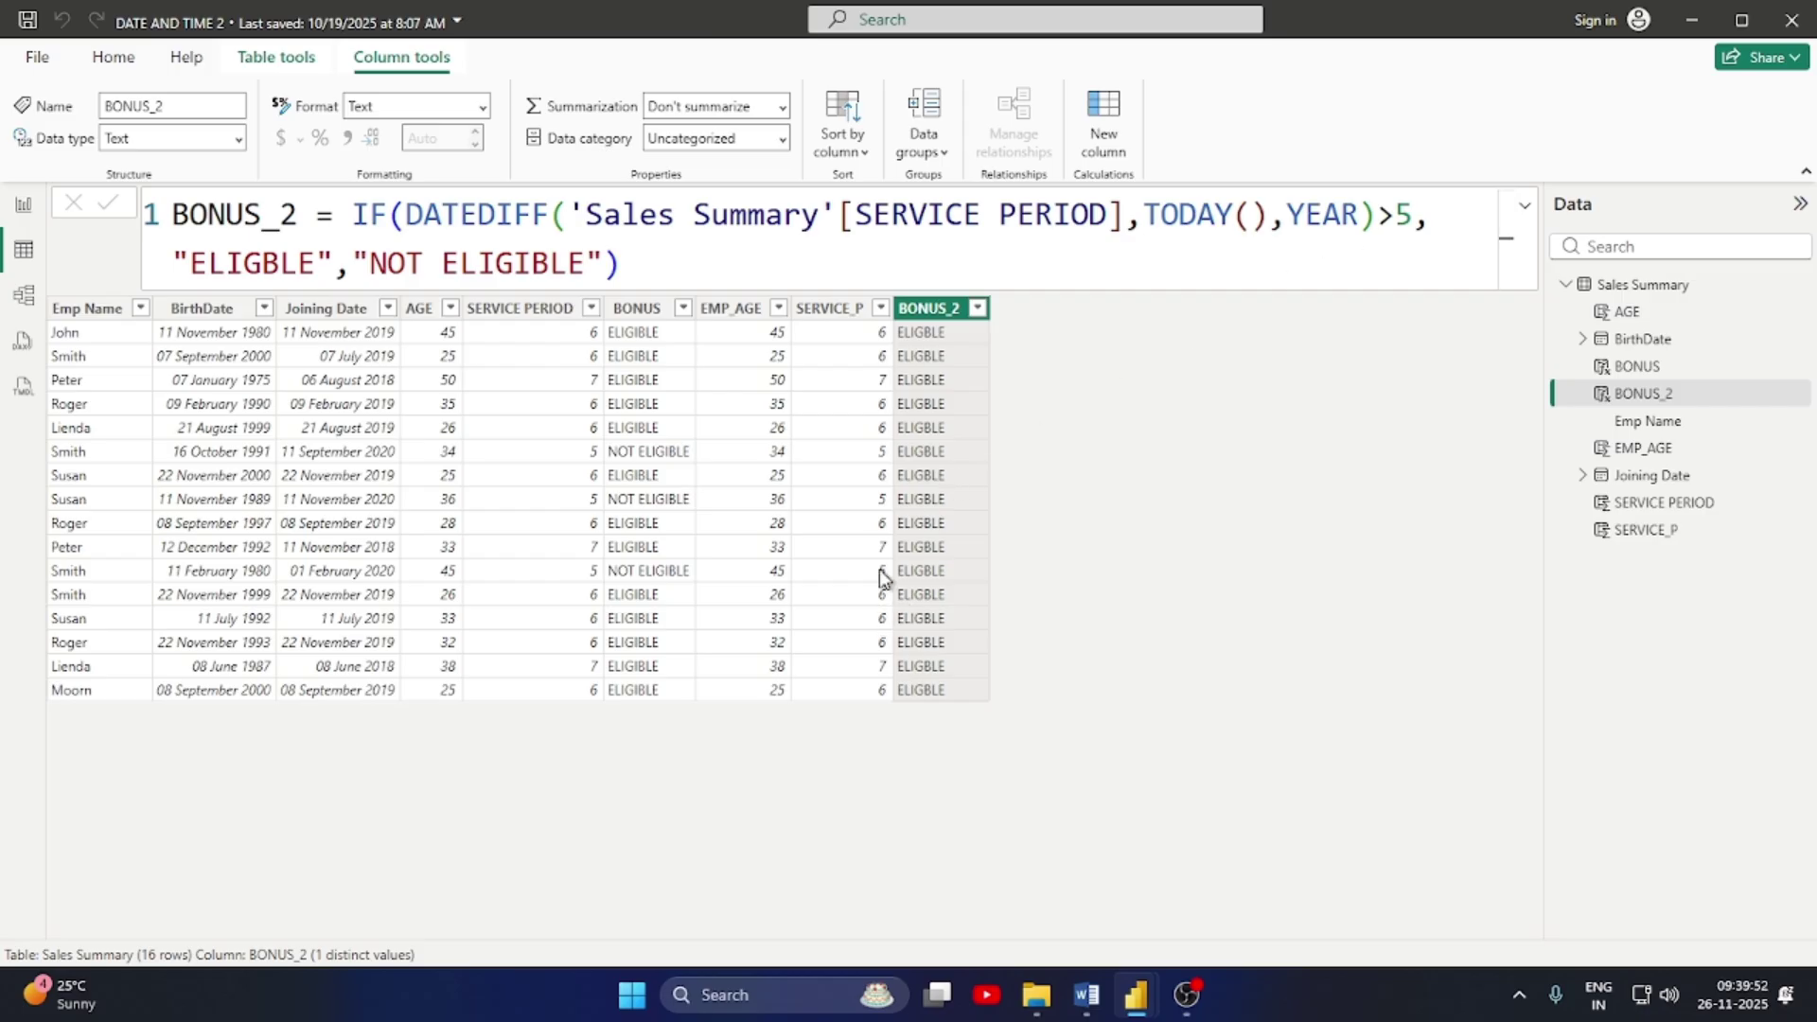
# Try the comparison >=5 in the BONUS_2 formula and commit it
pyautogui.click(1396, 214)
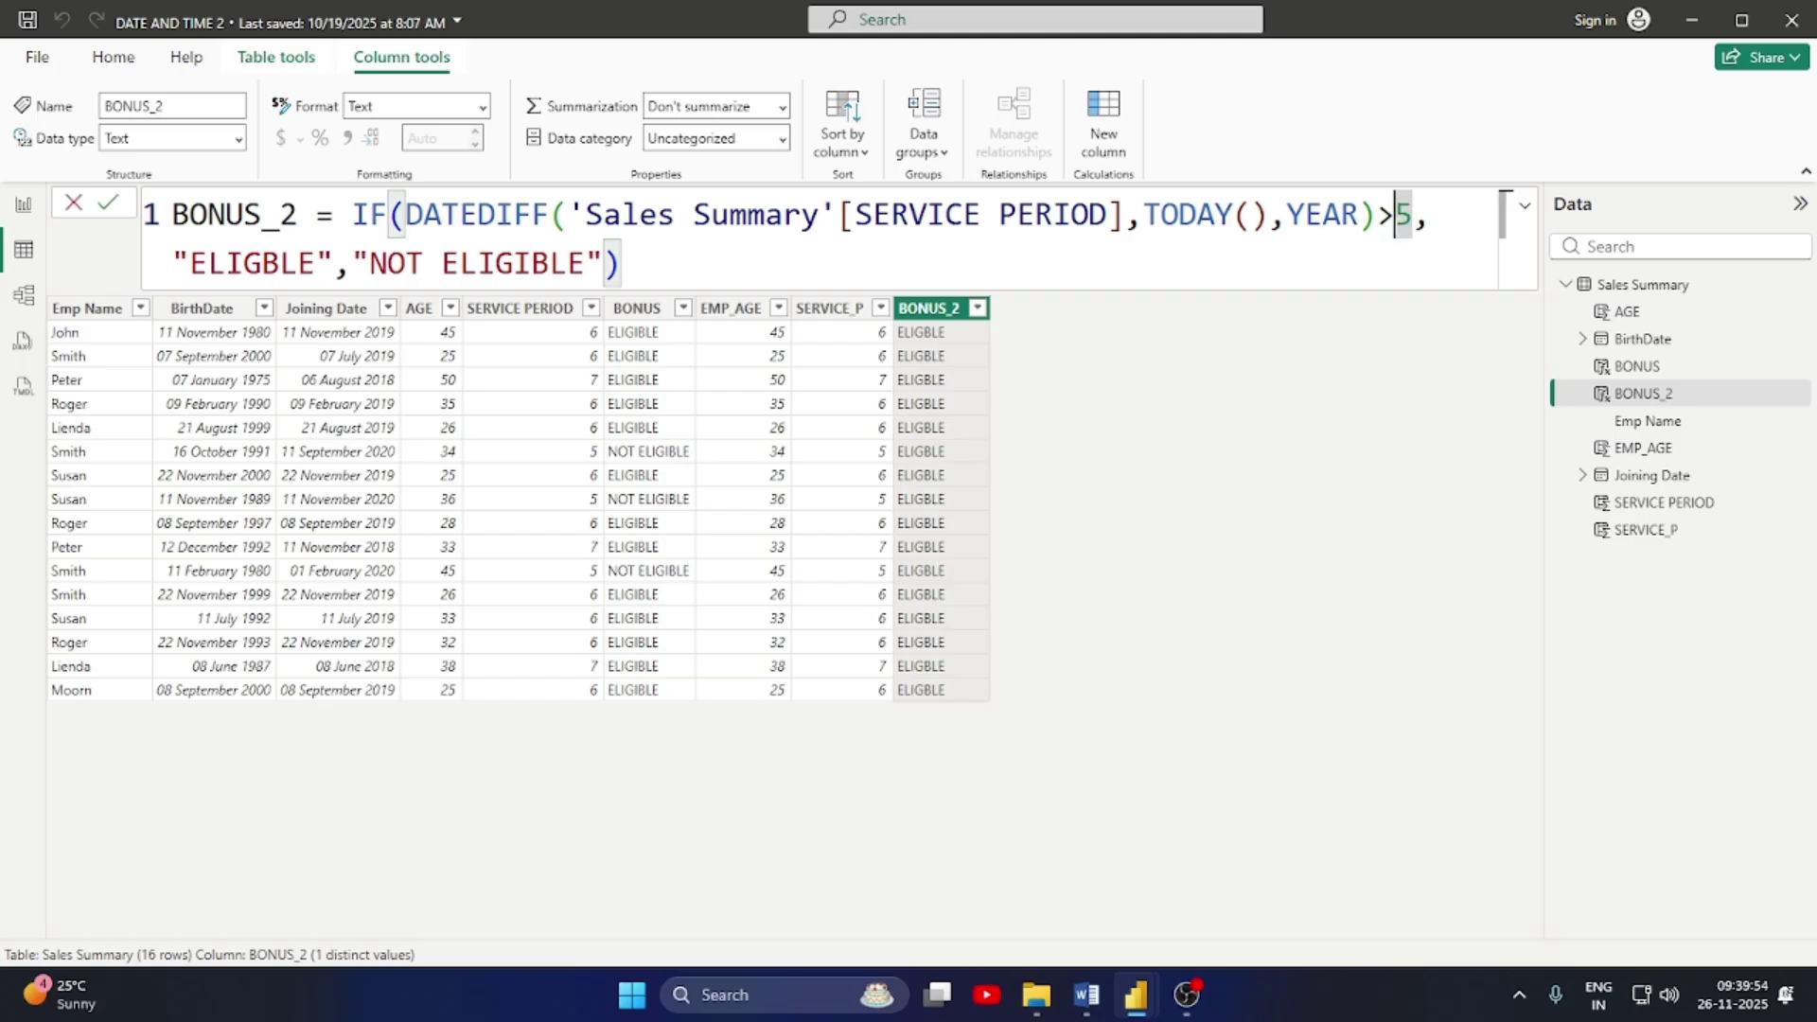
pyautogui.write('=')
pyautogui.press('Return')
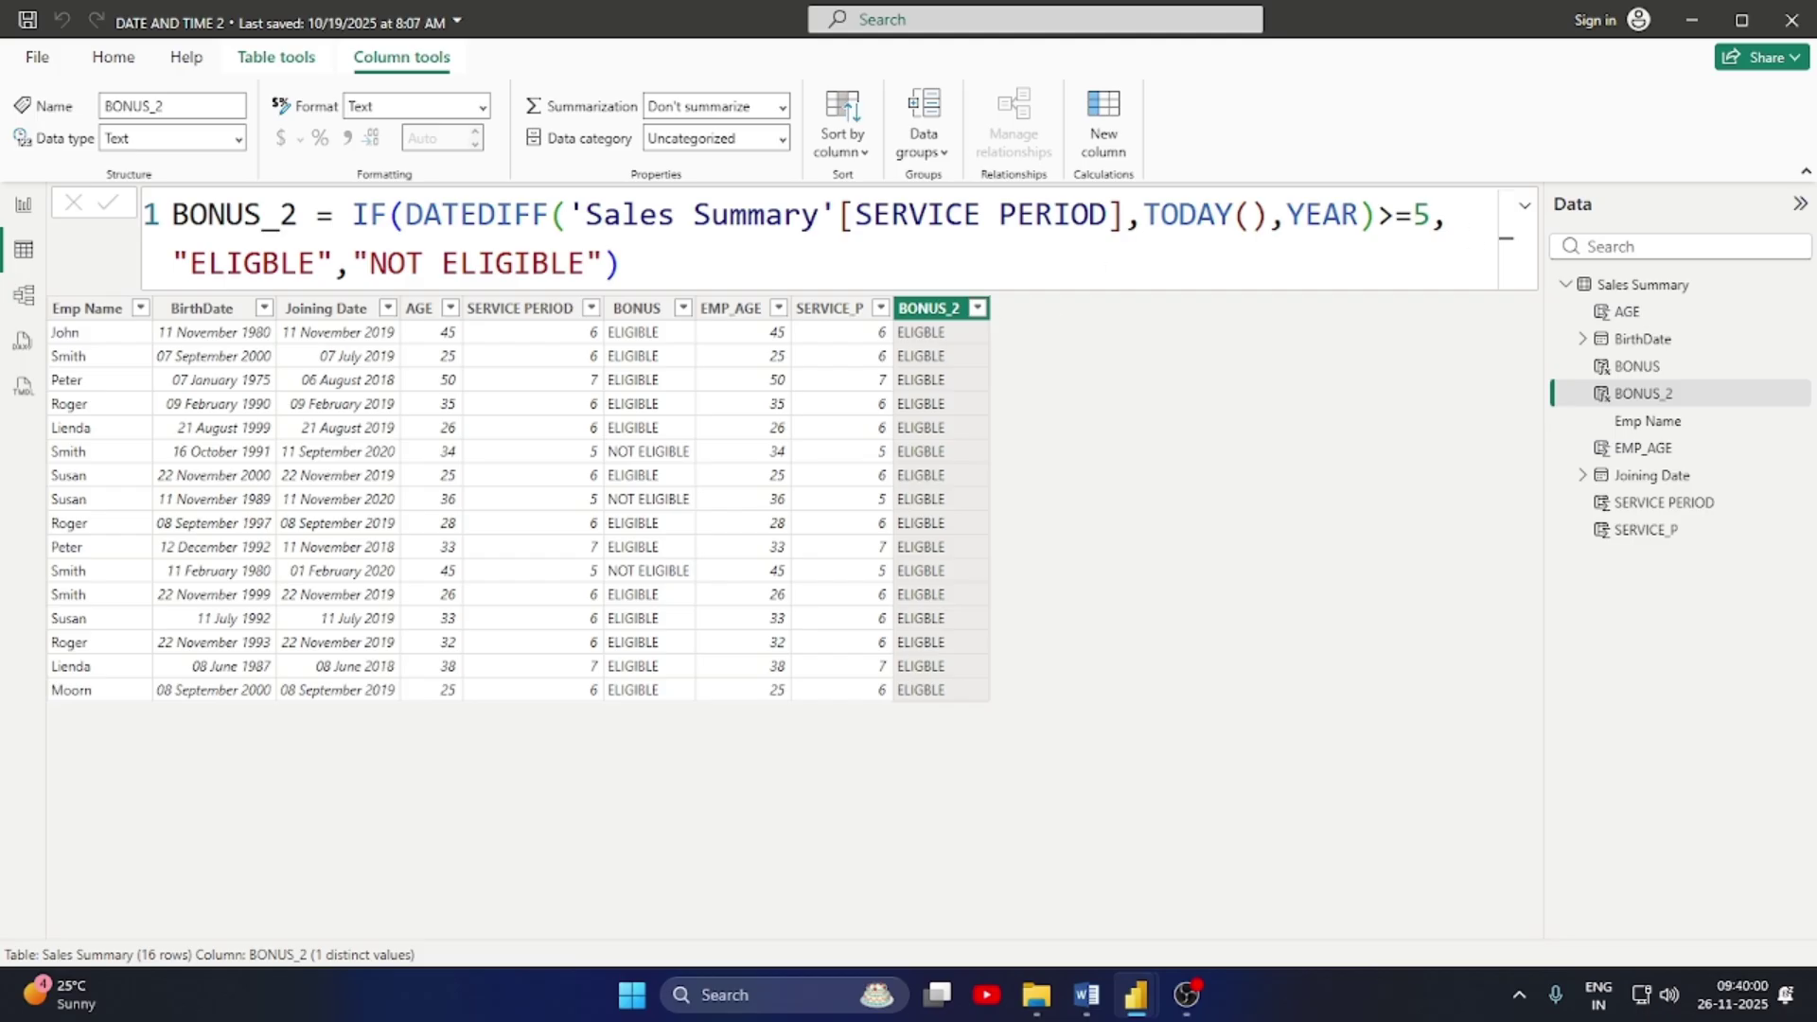
# Replace the DATEDIFF's first date in the BONUS_2 formula with 'Sales Summary'[Joining Date].[Date]
pyautogui.click(1109, 214)
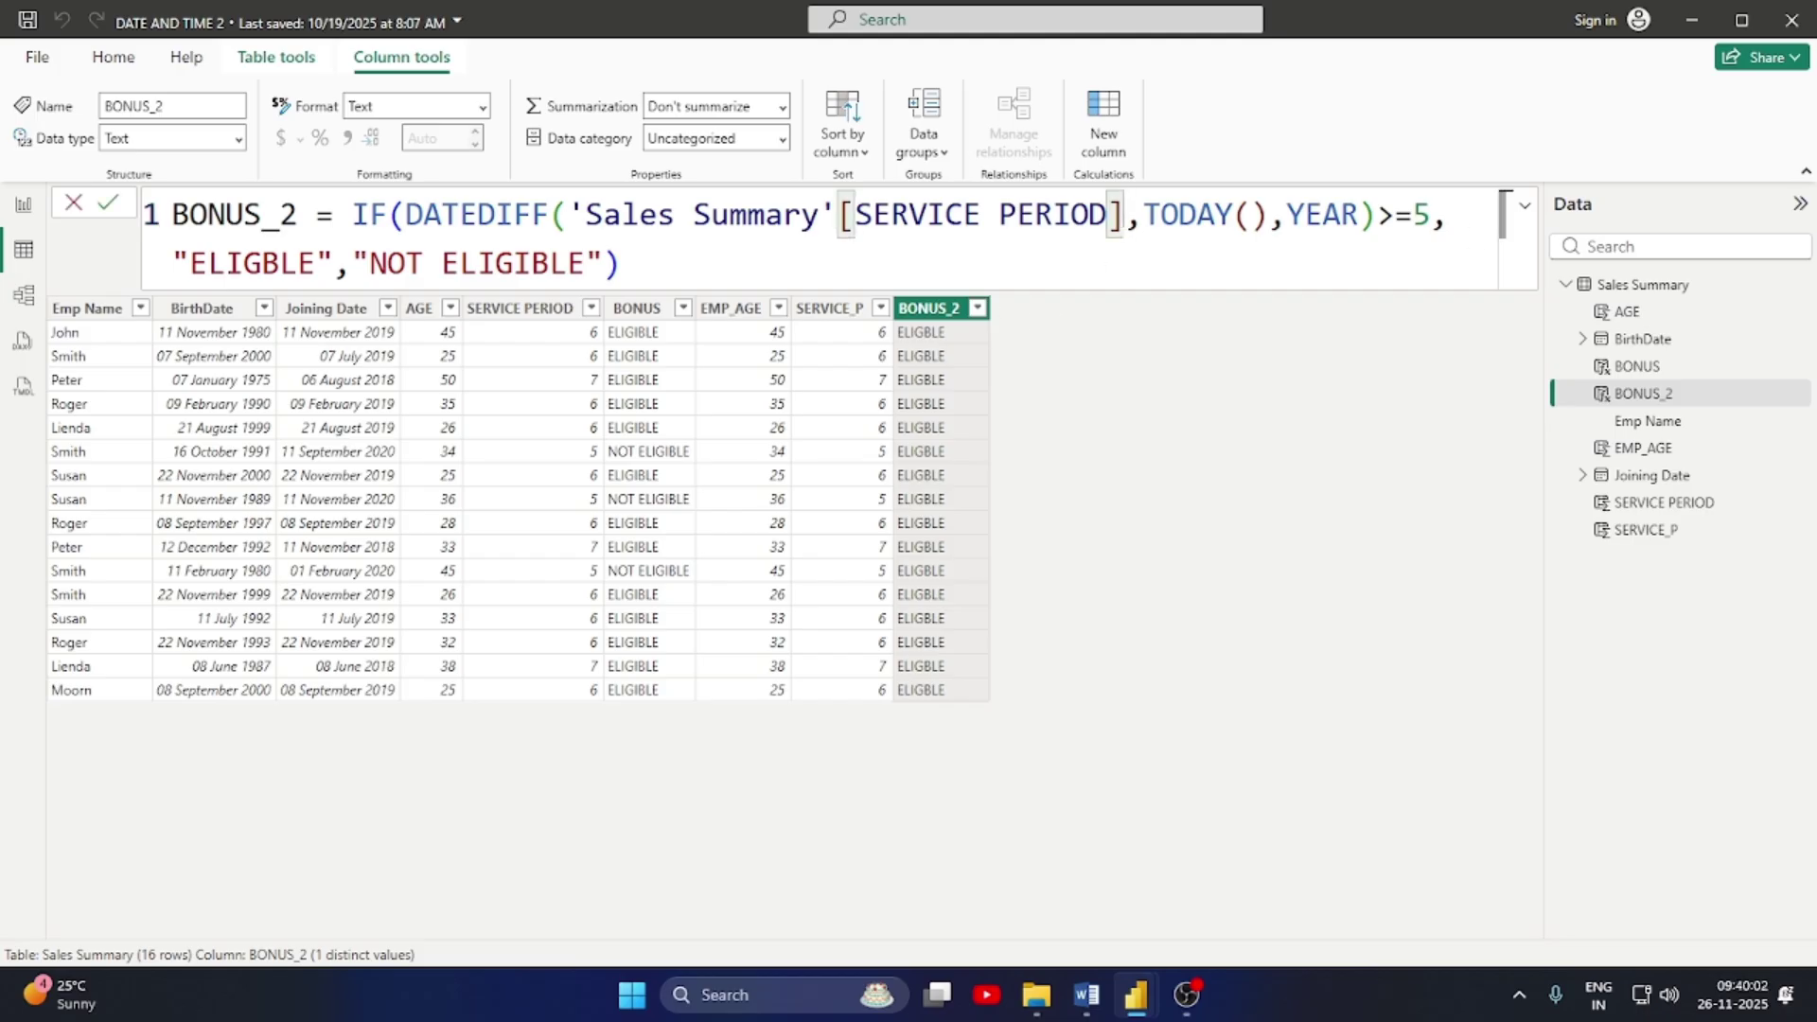
pyautogui.press('BackSpace')
pyautogui.press('BackSpace')
pyautogui.press('BackSpace')
pyautogui.press('BackSpace')
pyautogui.press('BackSpace')
pyautogui.press('BackSpace')
pyautogui.press('BackSpace')
pyautogui.press('BackSpace')
pyautogui.press('BackSpace')
pyautogui.press('BackSpace')
pyautogui.press('BackSpace')
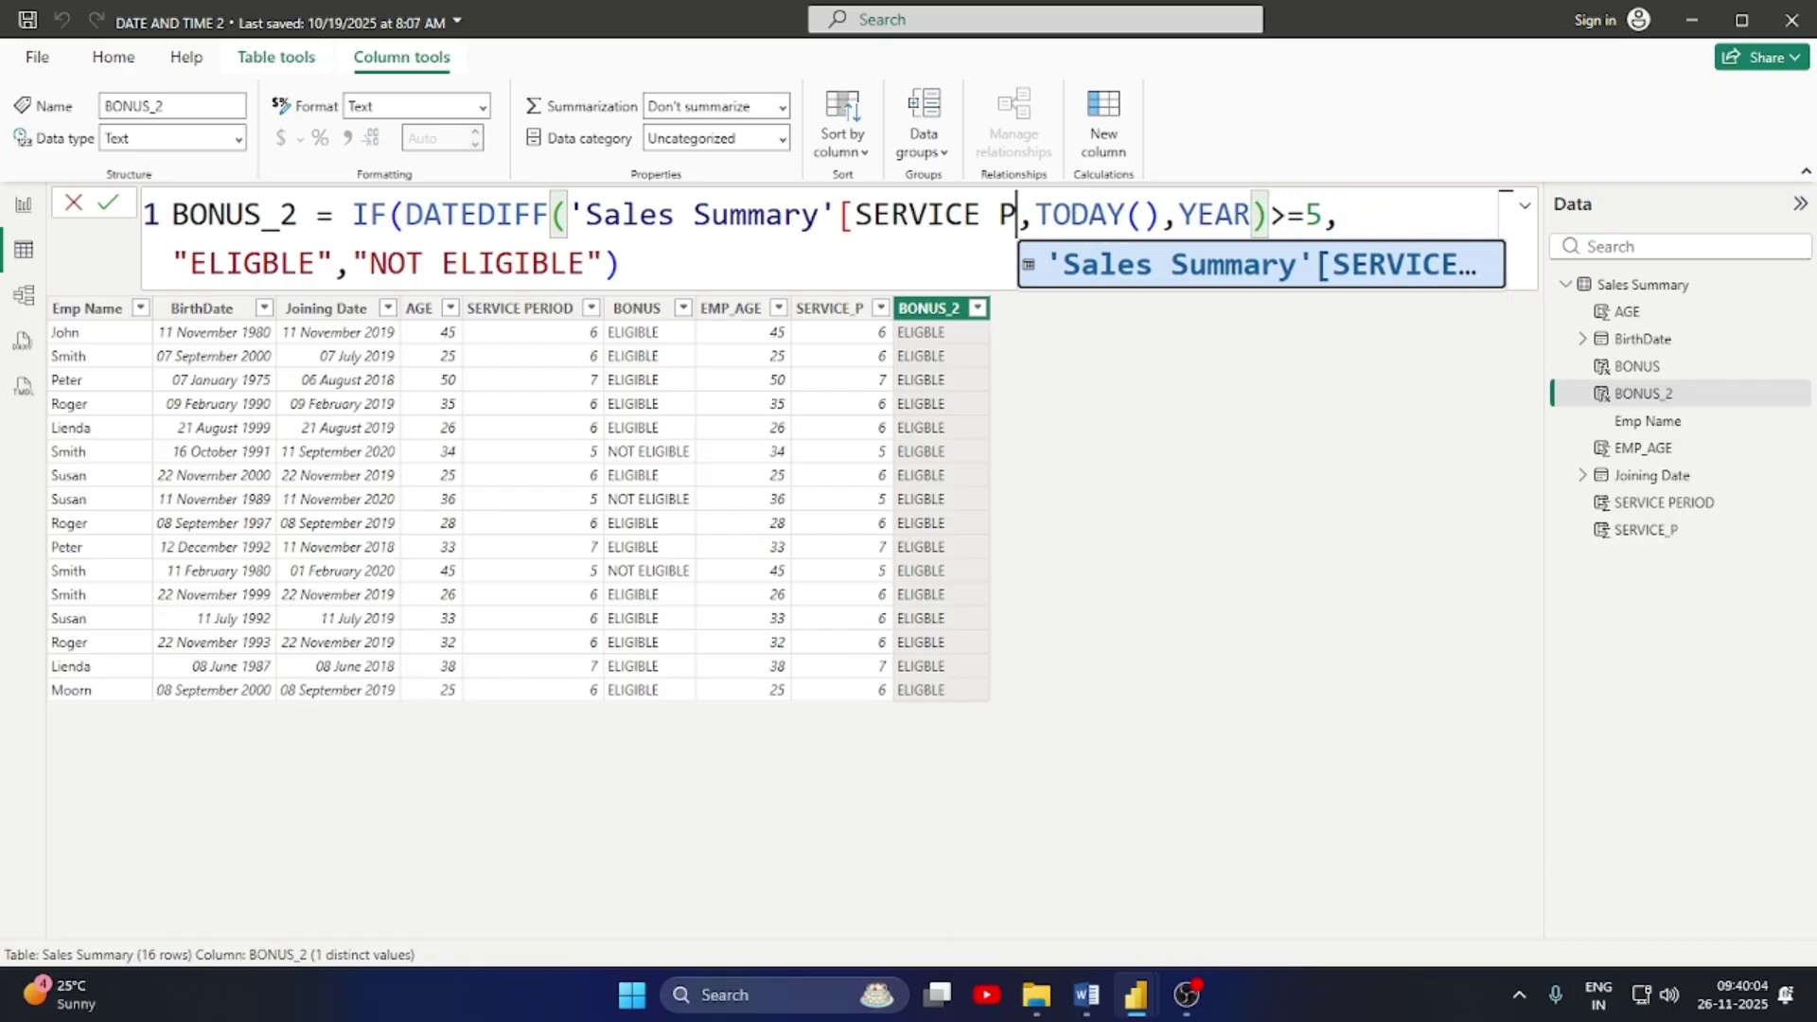
pyautogui.press('BackSpace')
pyautogui.press('BackSpace')
pyautogui.press('BackSpace')
pyautogui.press('BackSpace')
pyautogui.press('BackSpace')
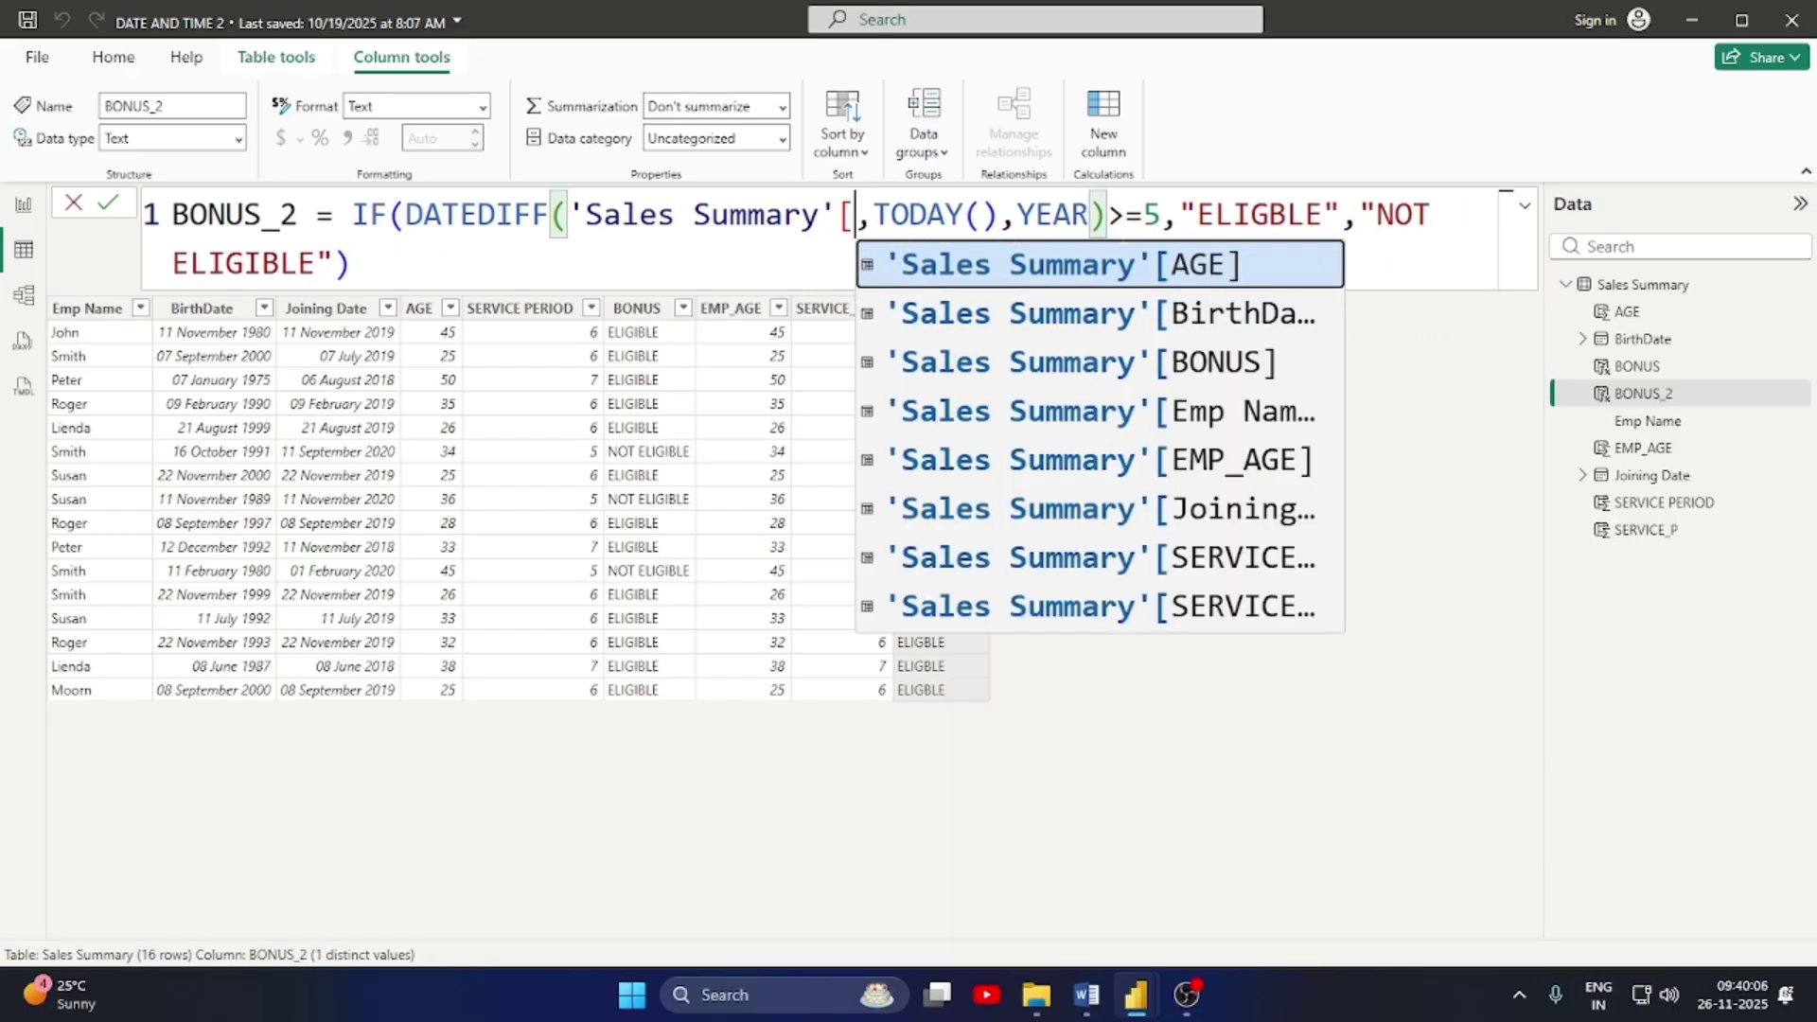
pyautogui.press('Down')
pyautogui.press('Down')
pyautogui.press('Down')
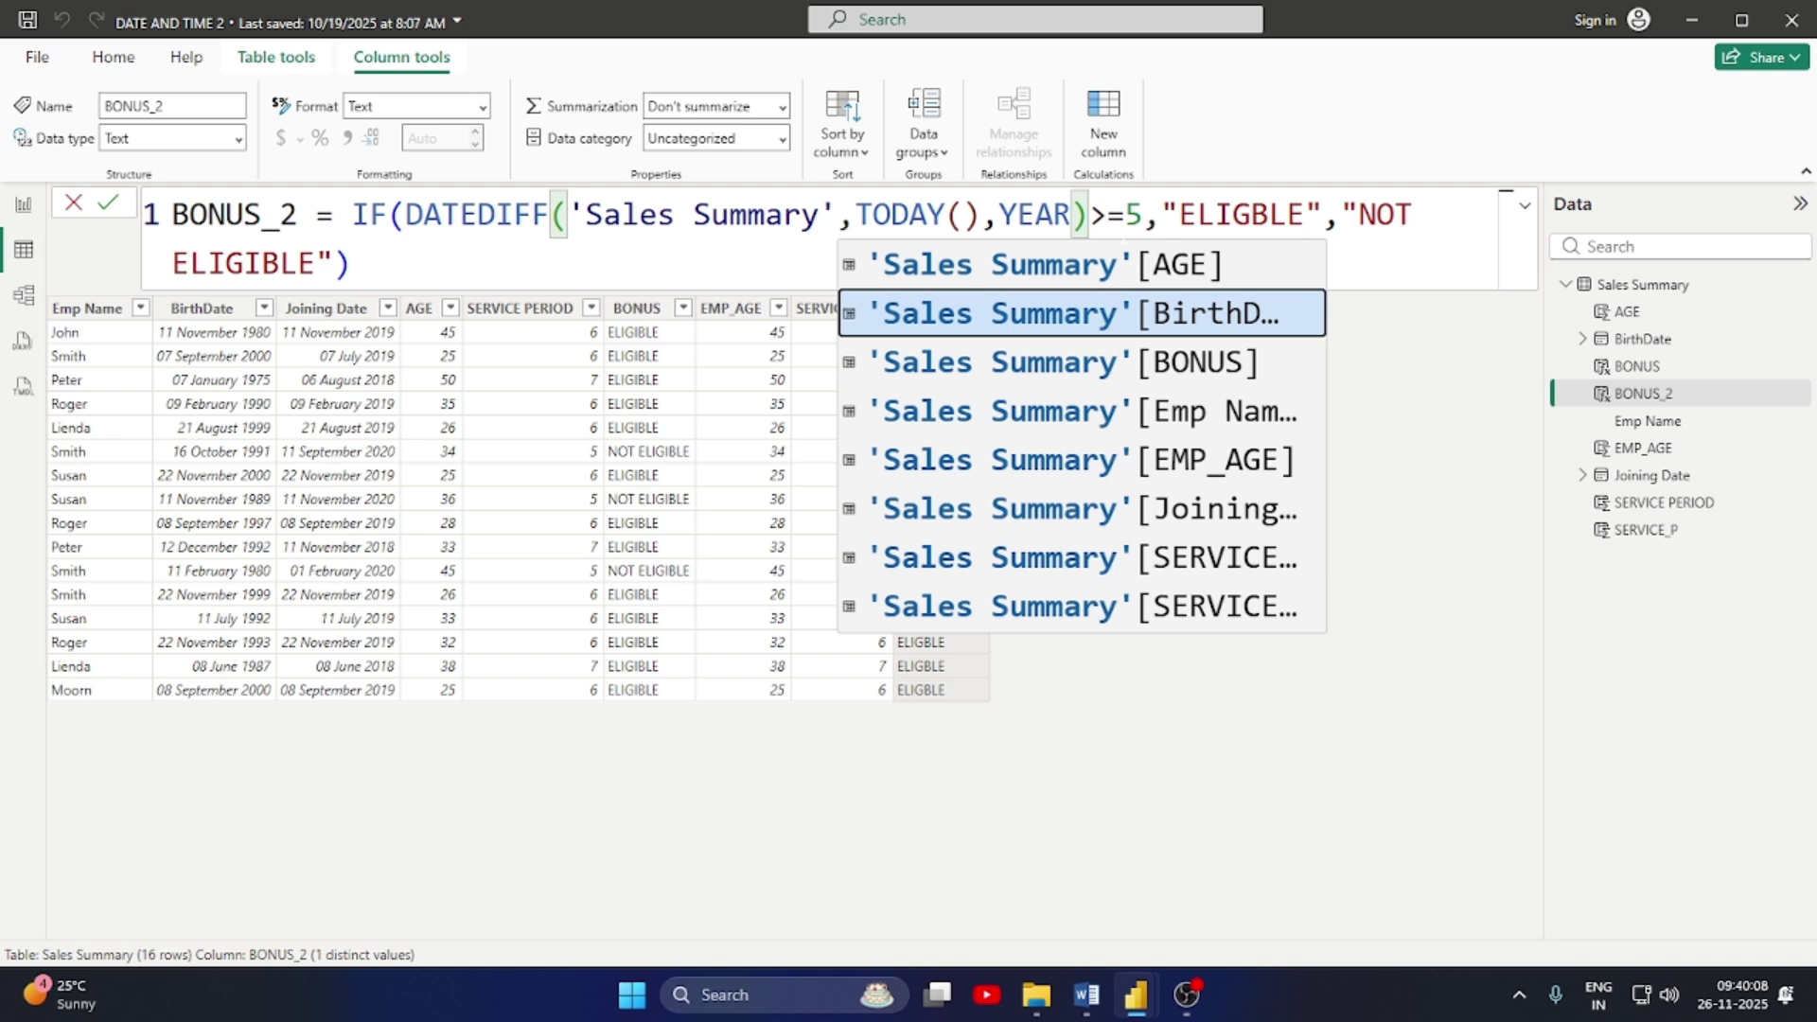
pyautogui.press('Down')
pyautogui.press('Down')
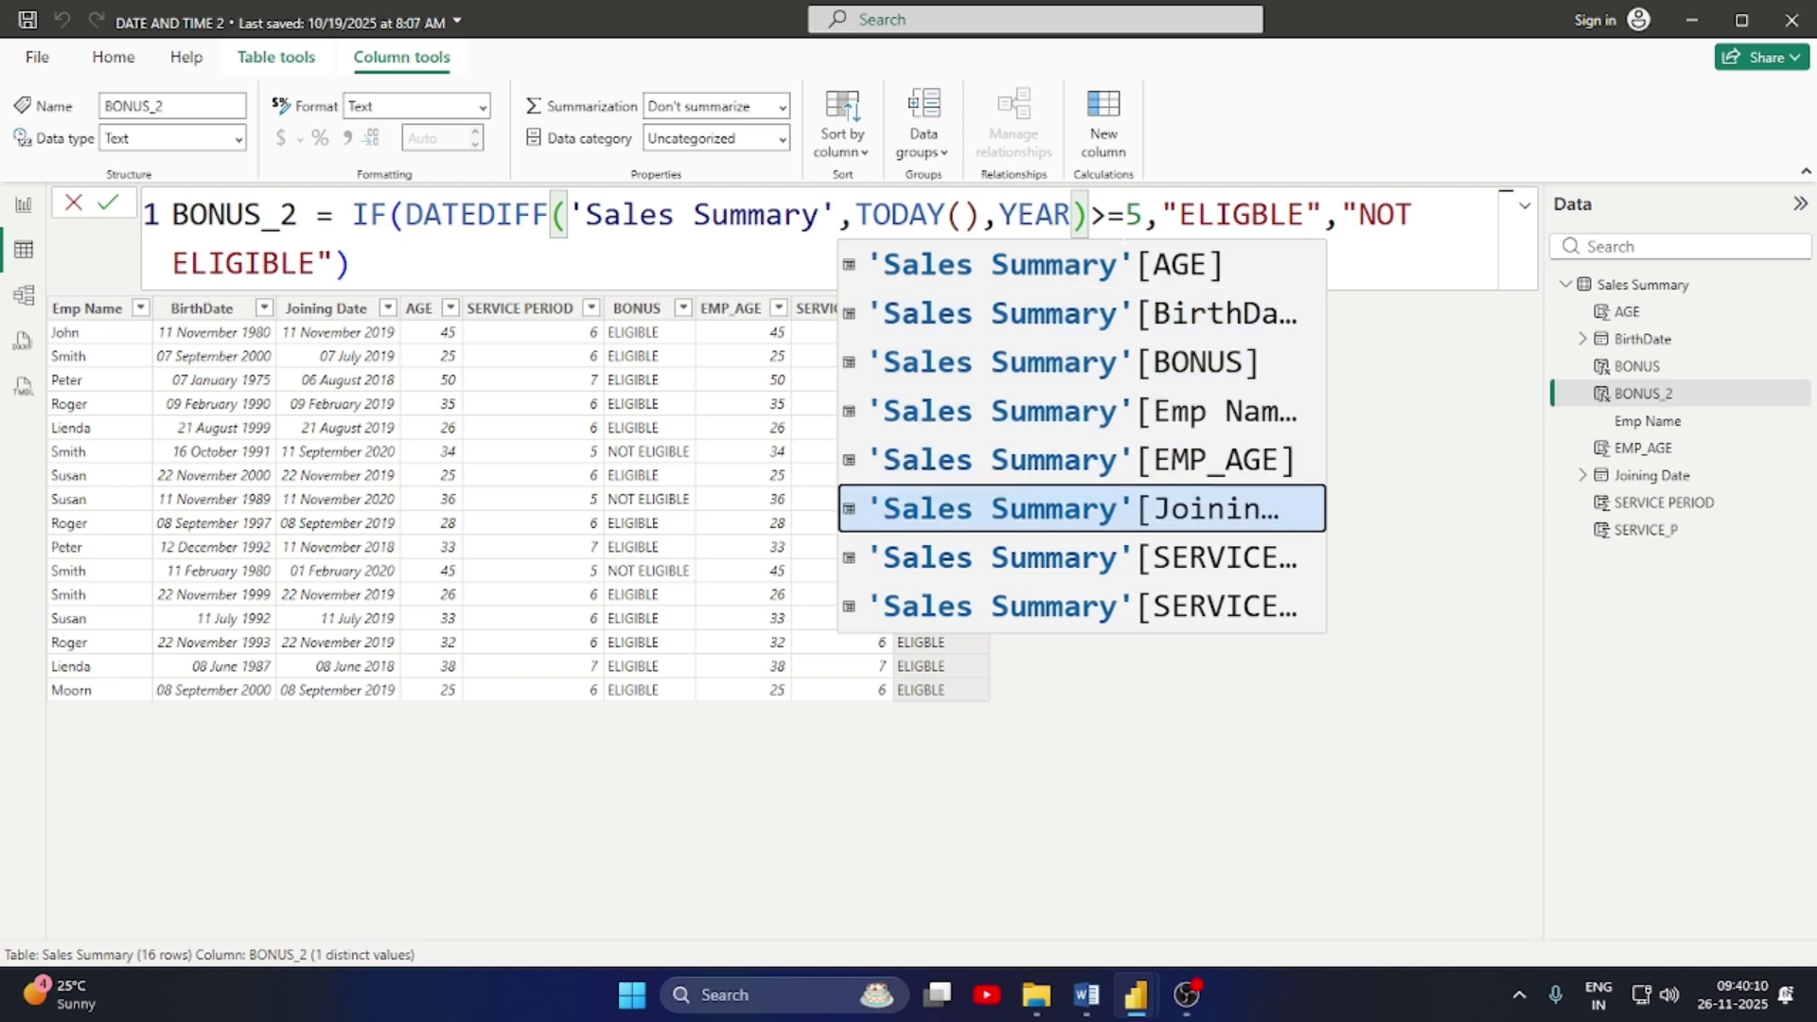
pyautogui.press('Tab')
pyautogui.press('Tab')
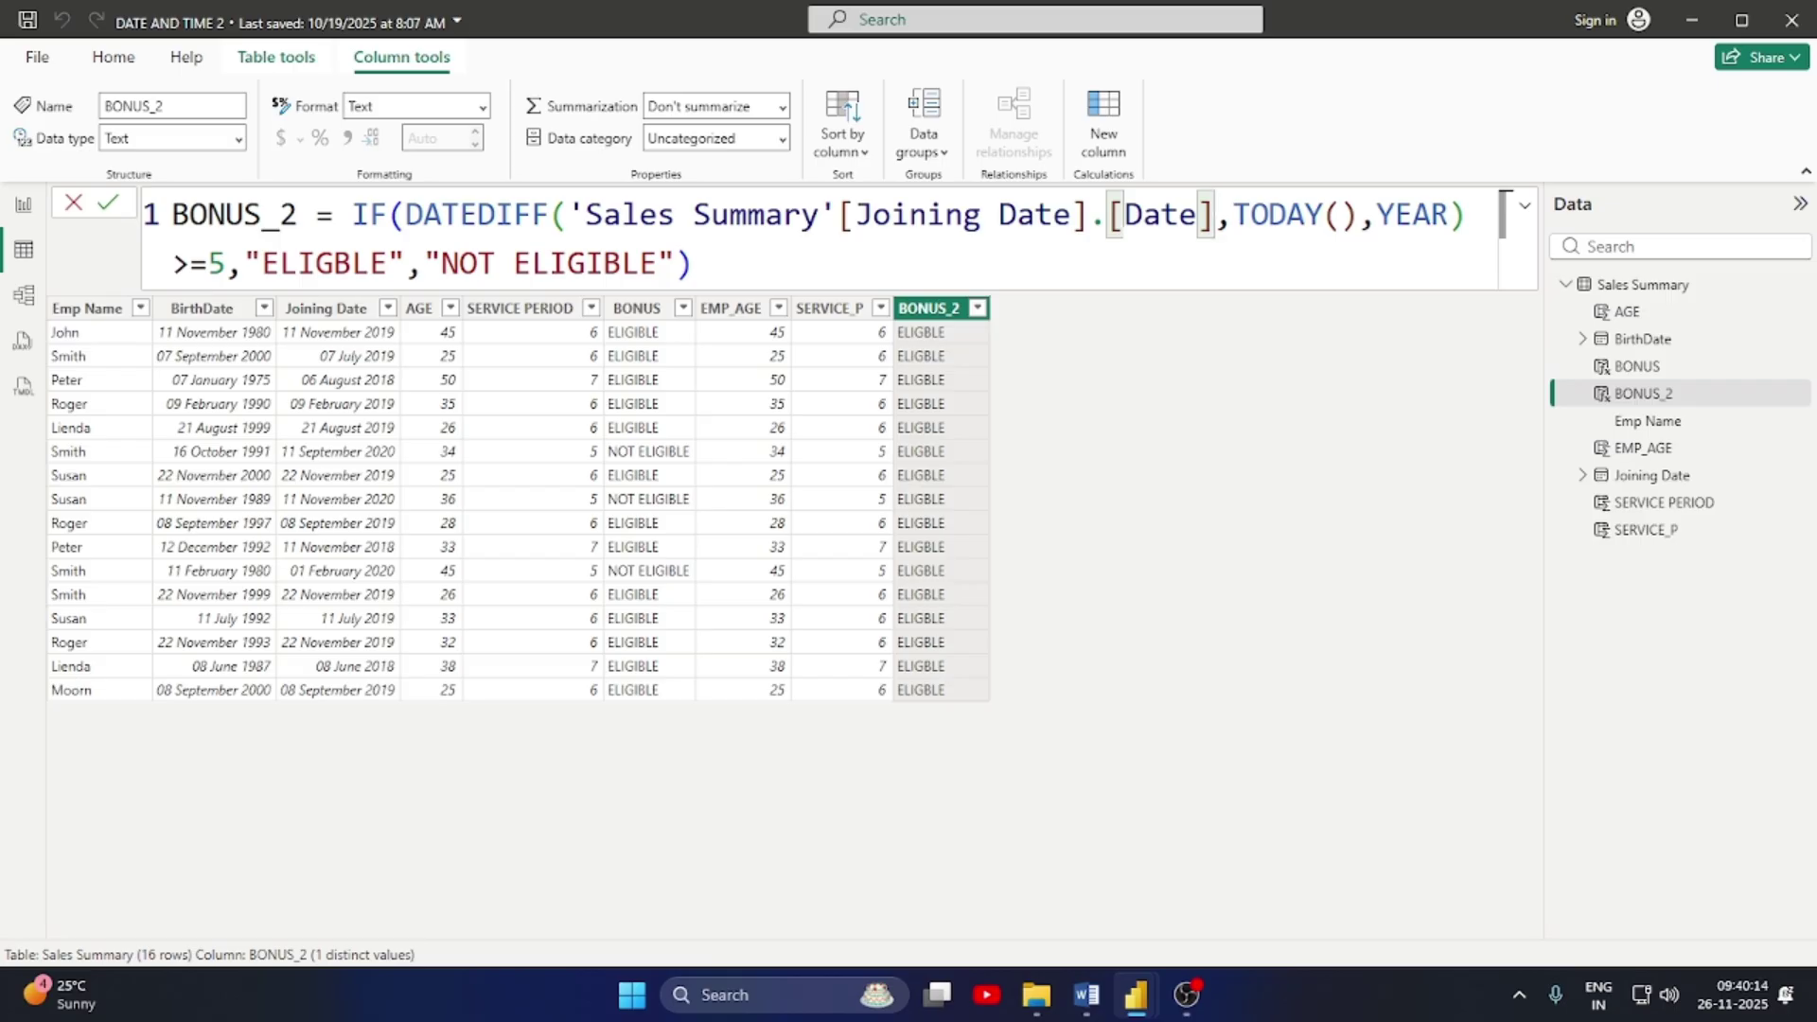
# Set the BONUS_2 comparison to >5 and commit the formula
pyautogui.click(692, 263)
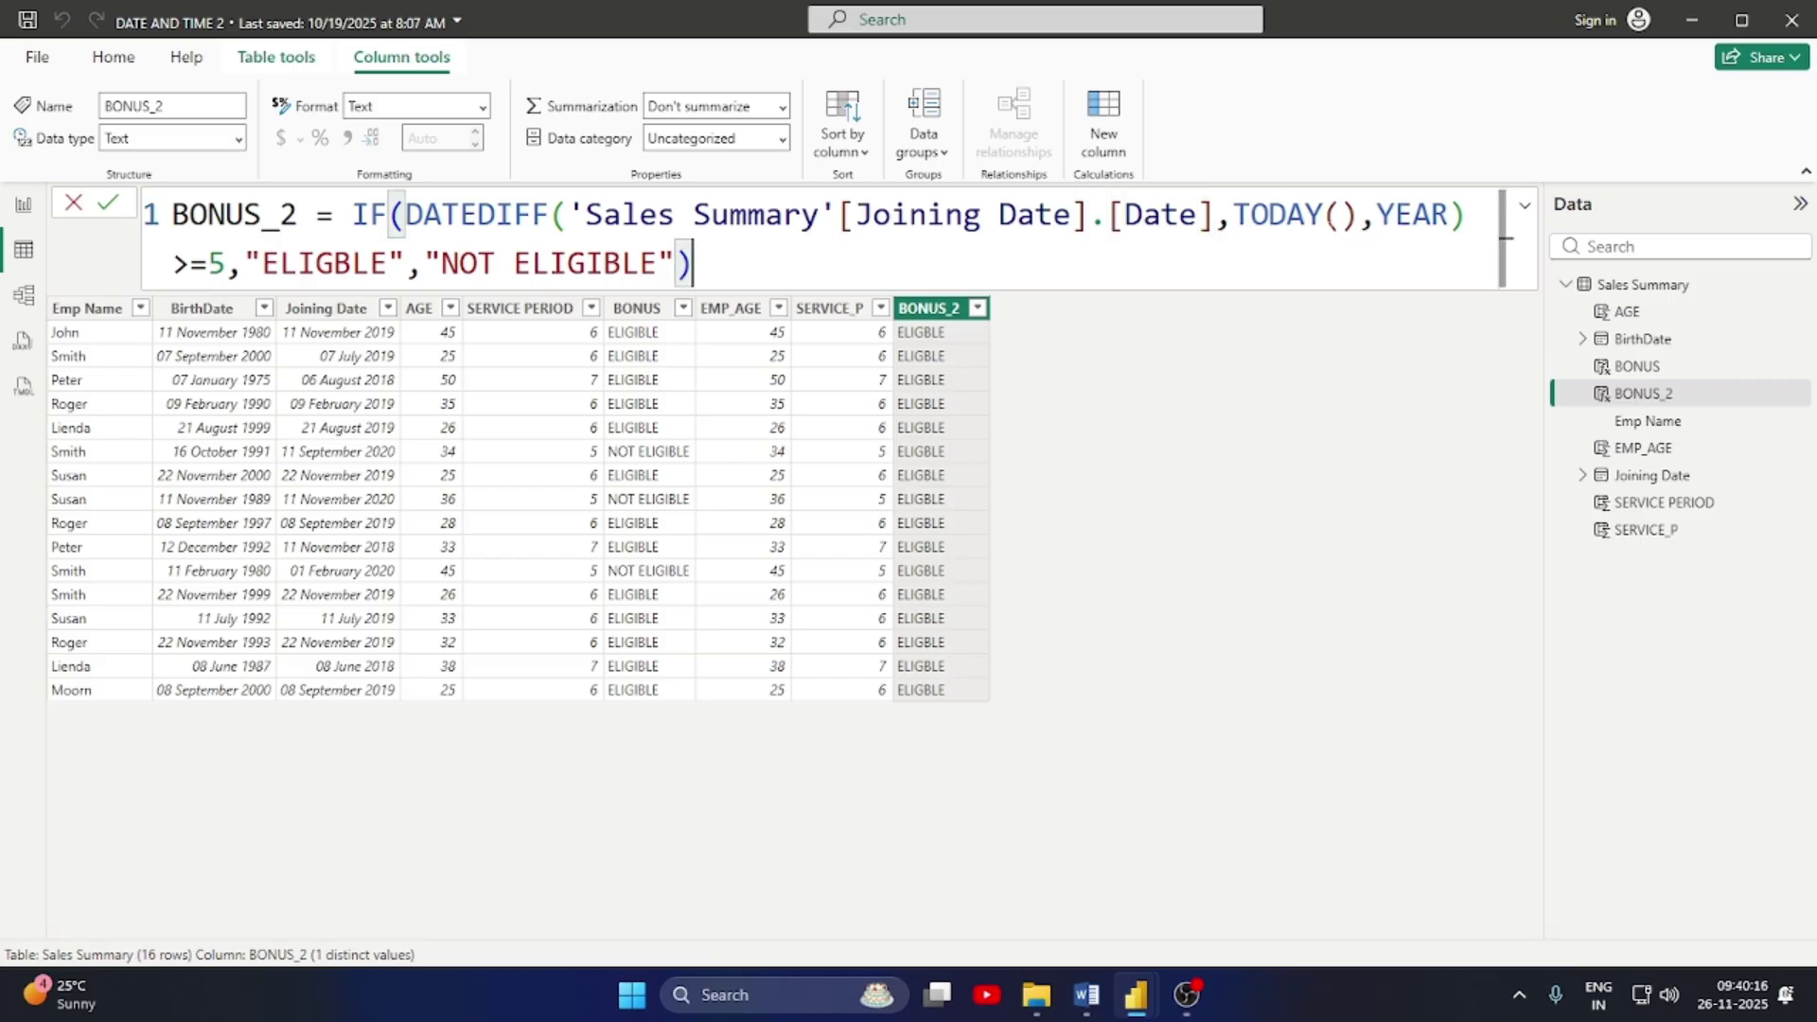
pyautogui.click(207, 263)
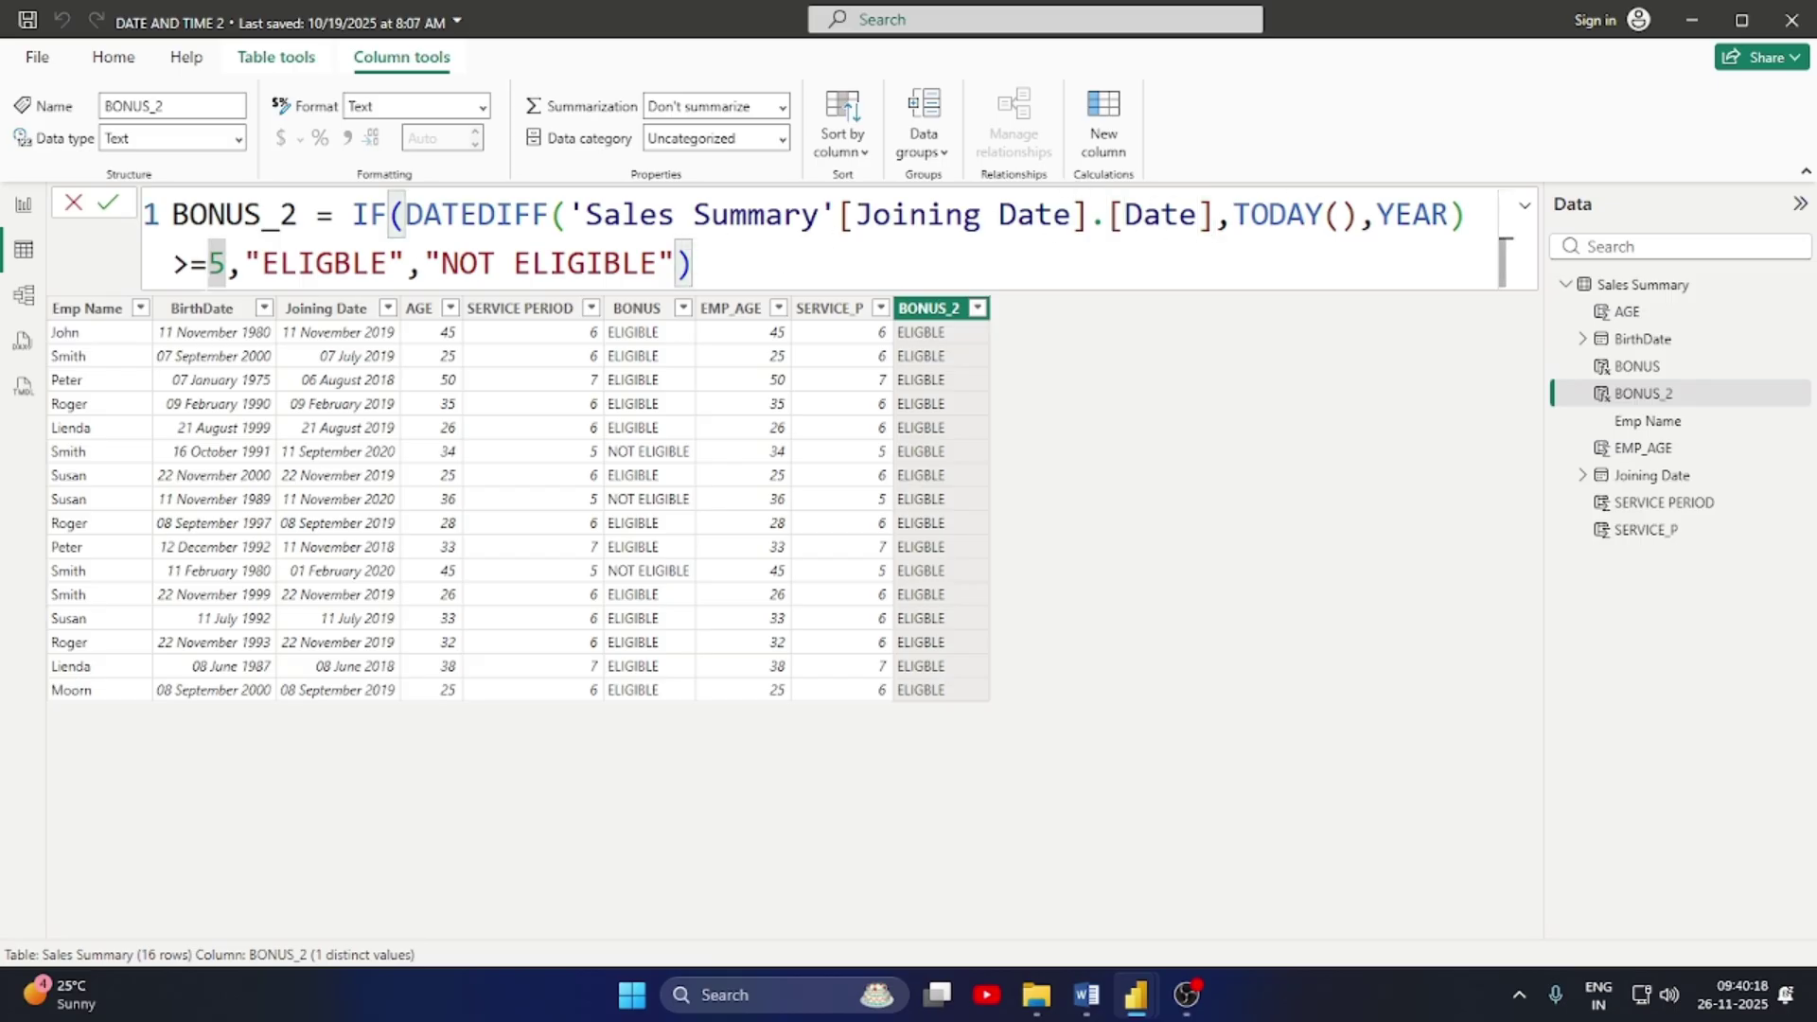
pyautogui.press('BackSpace')
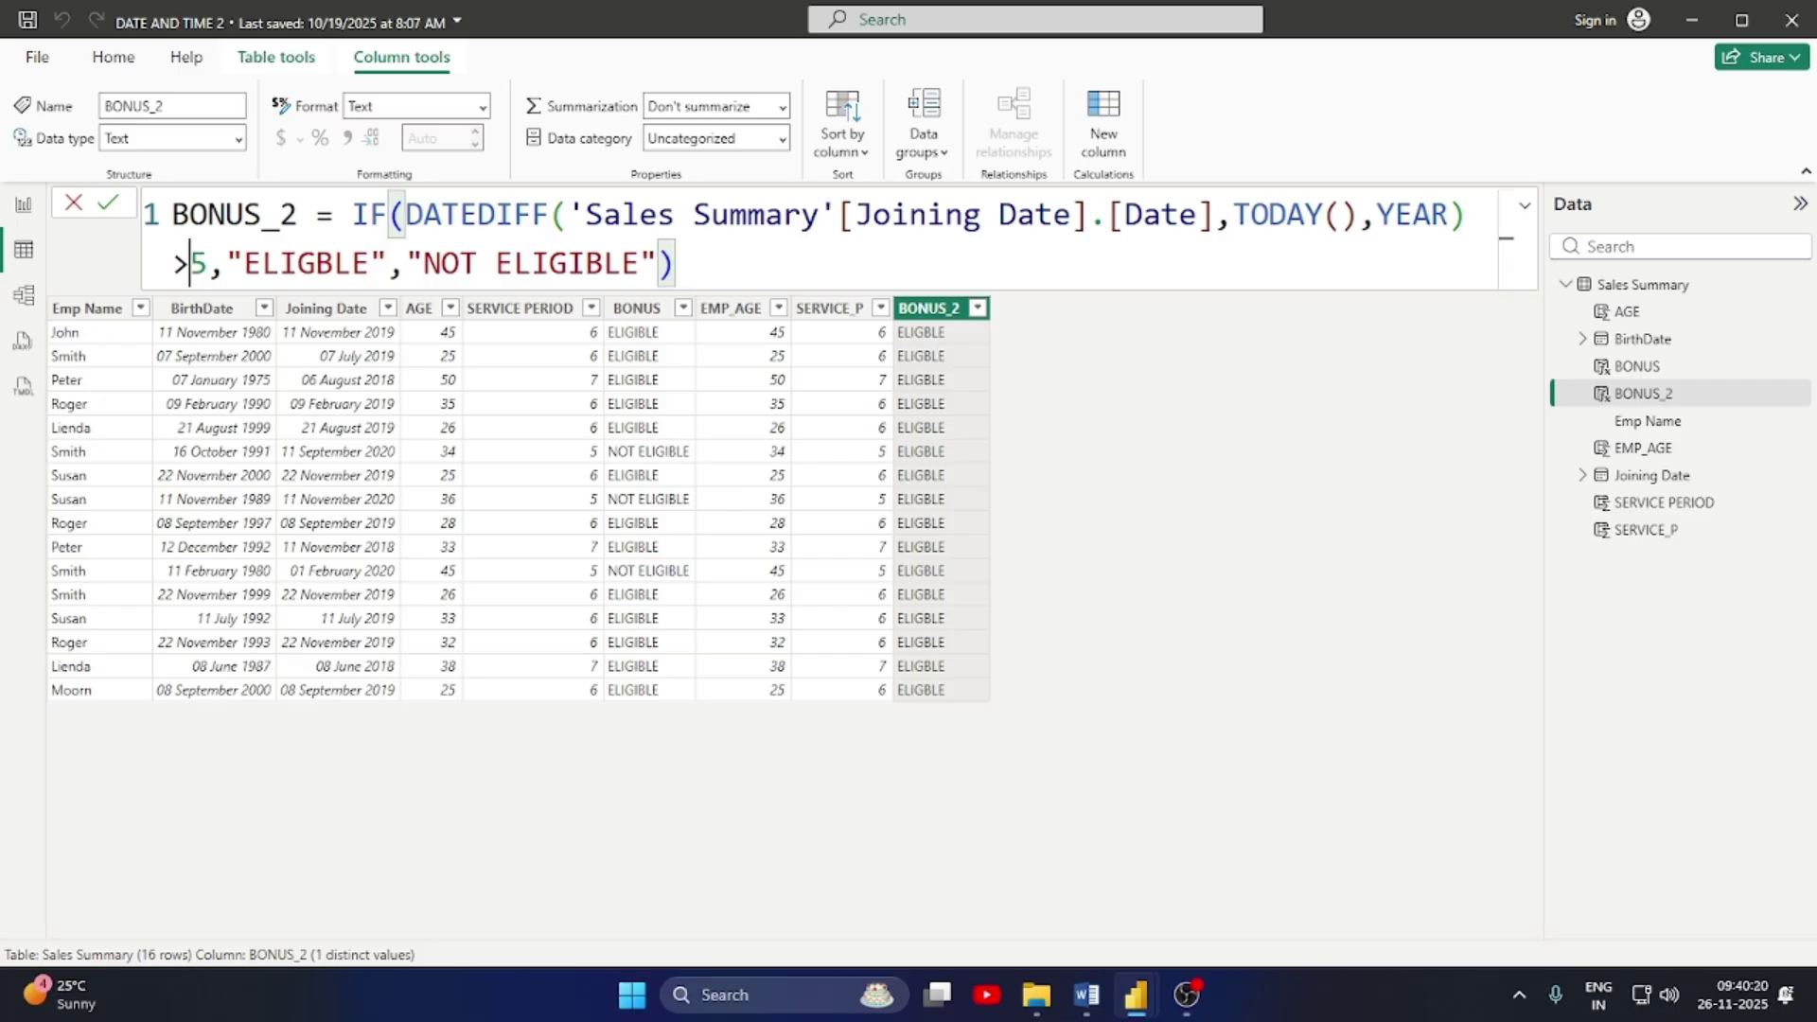
pyautogui.press('Return')
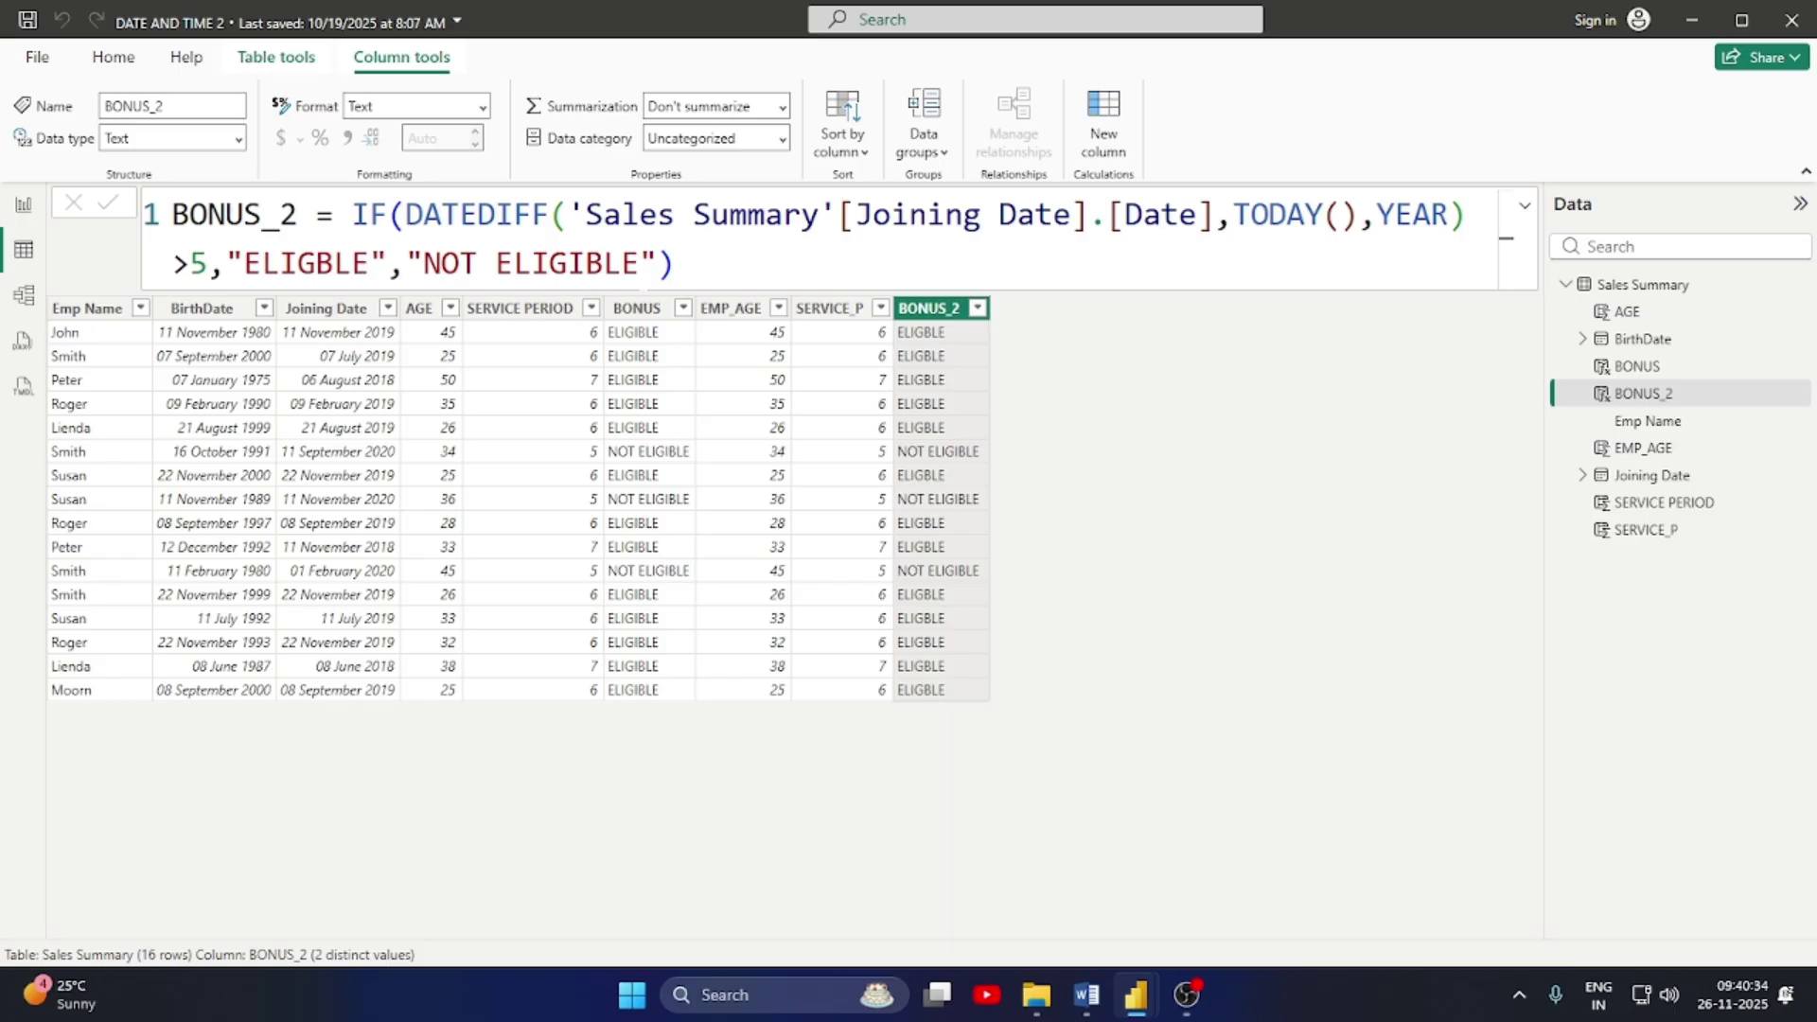
# Collapse the Sales Summary field list and add a new calculated table
pyautogui.click(675, 263)
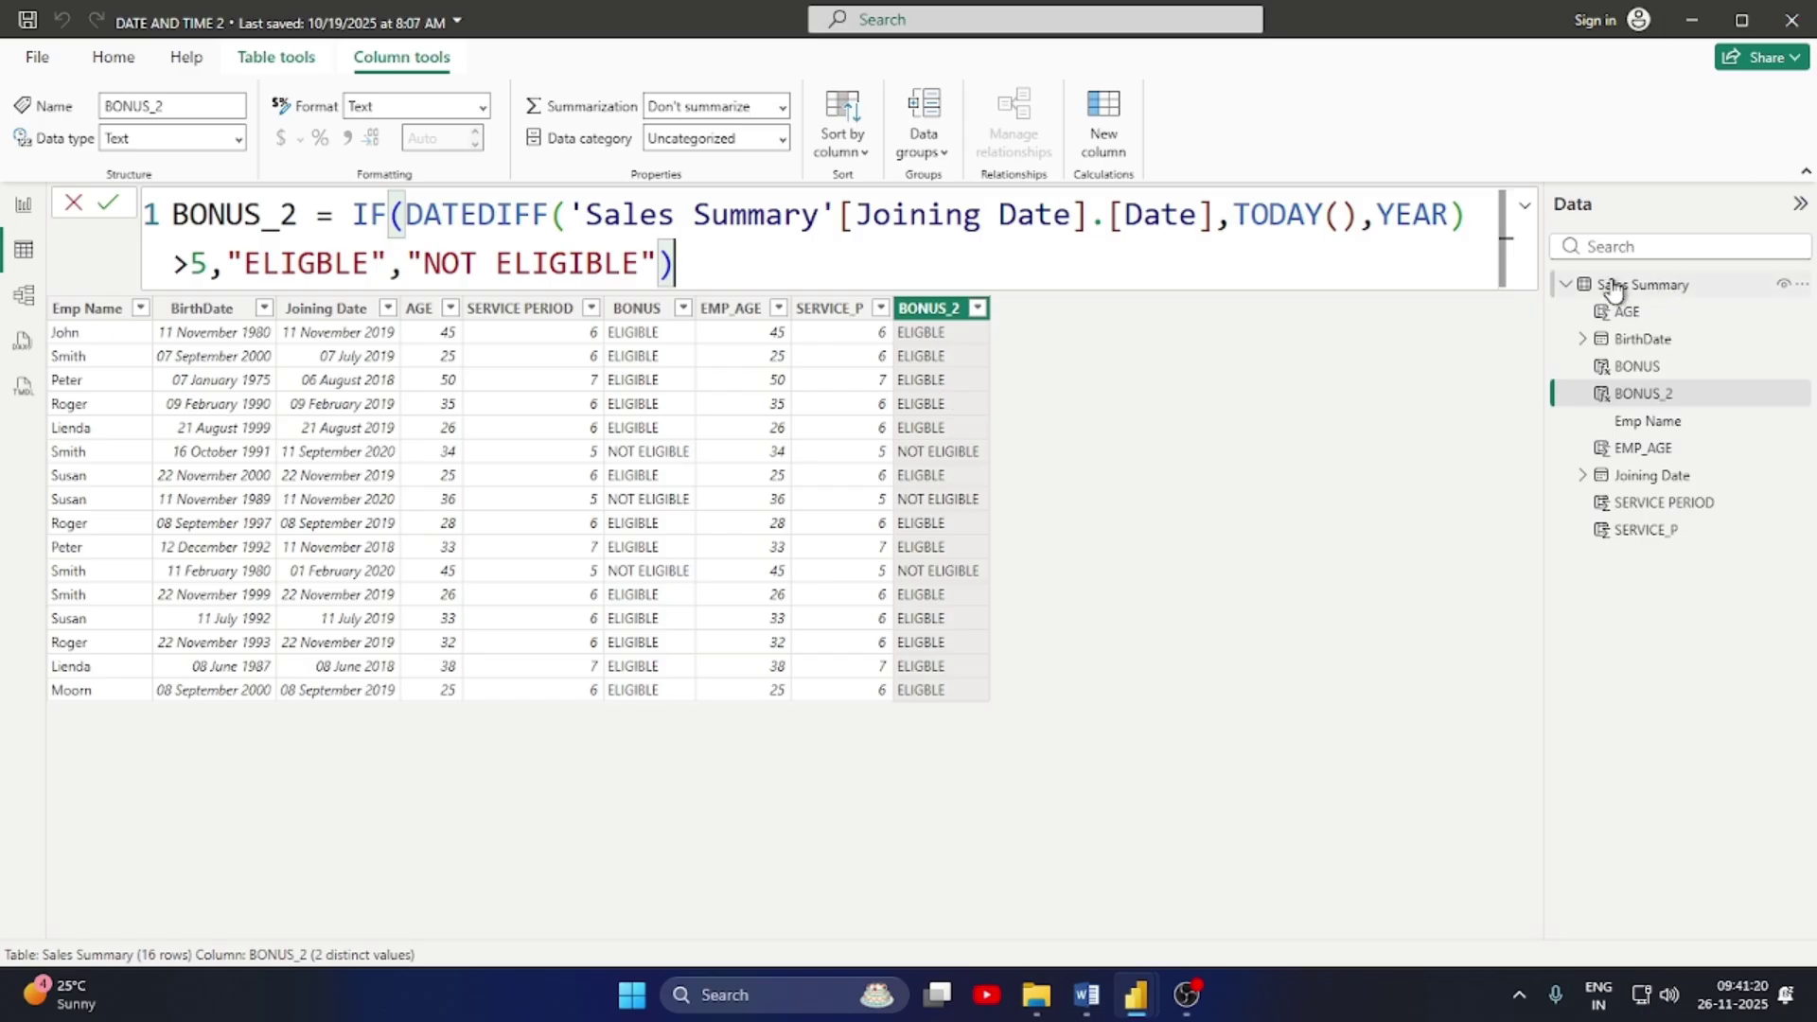
pyautogui.click(1567, 286)
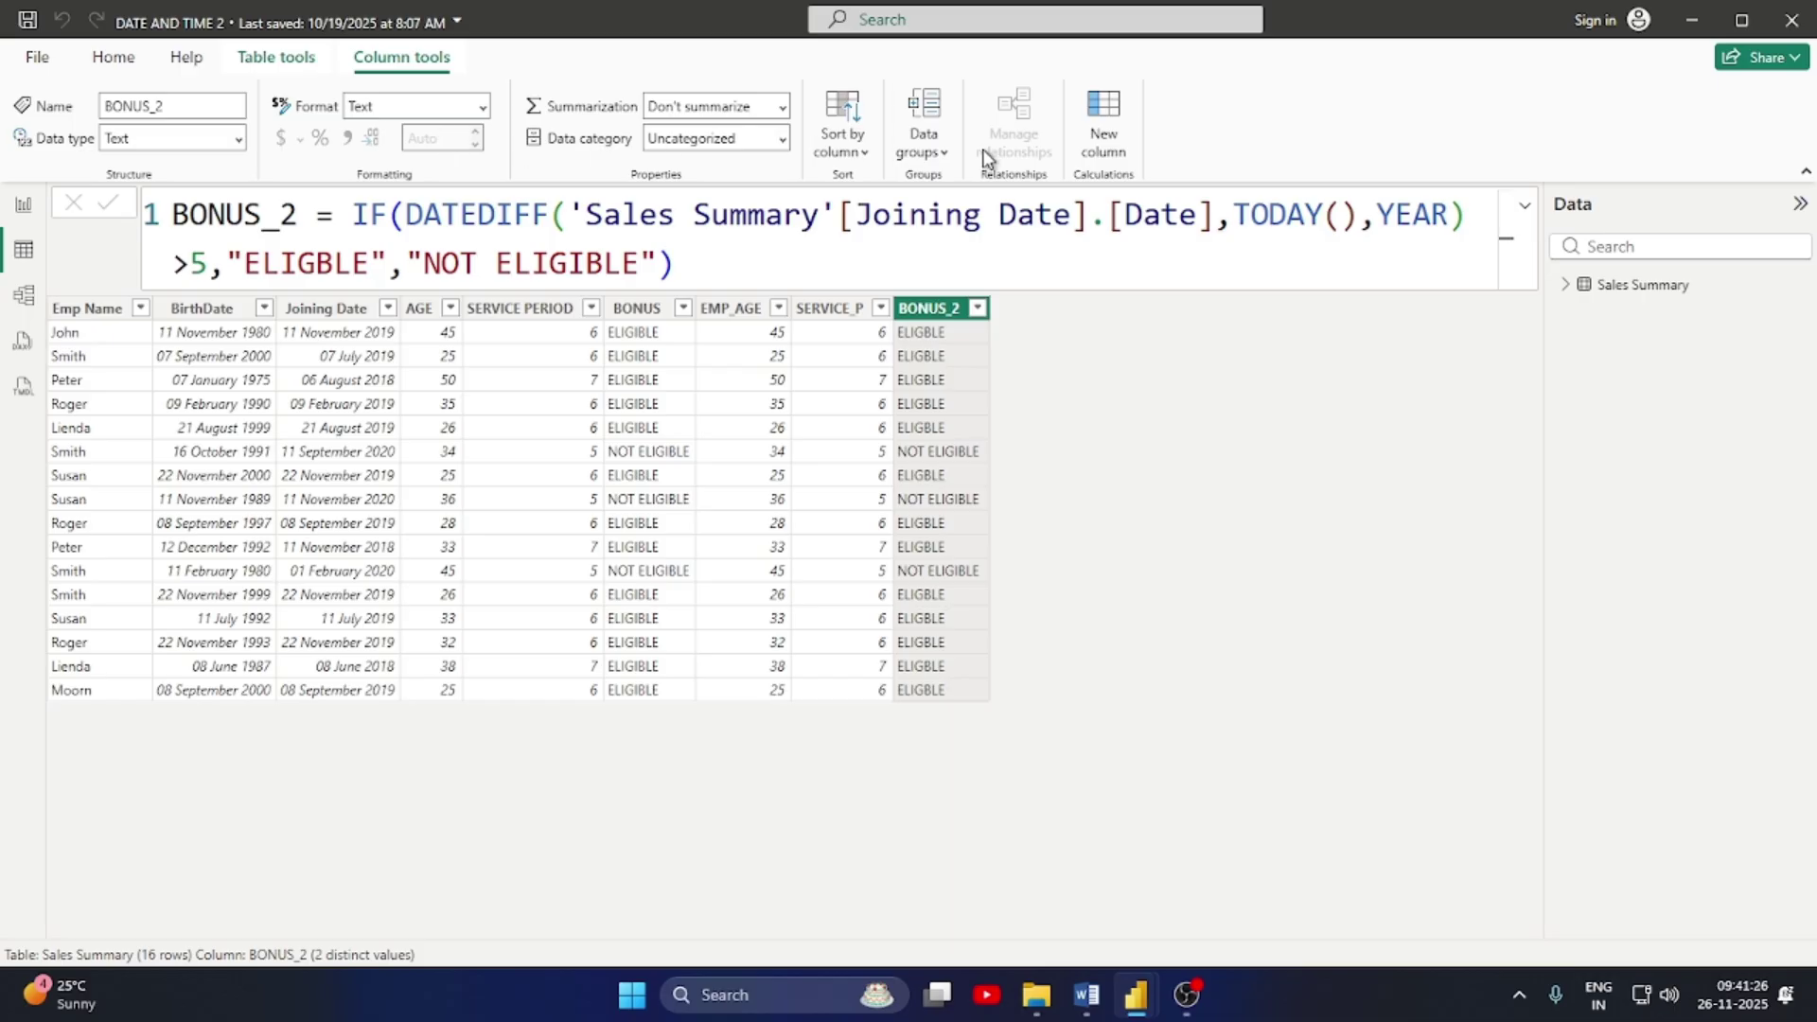
pyautogui.click(248, 65)
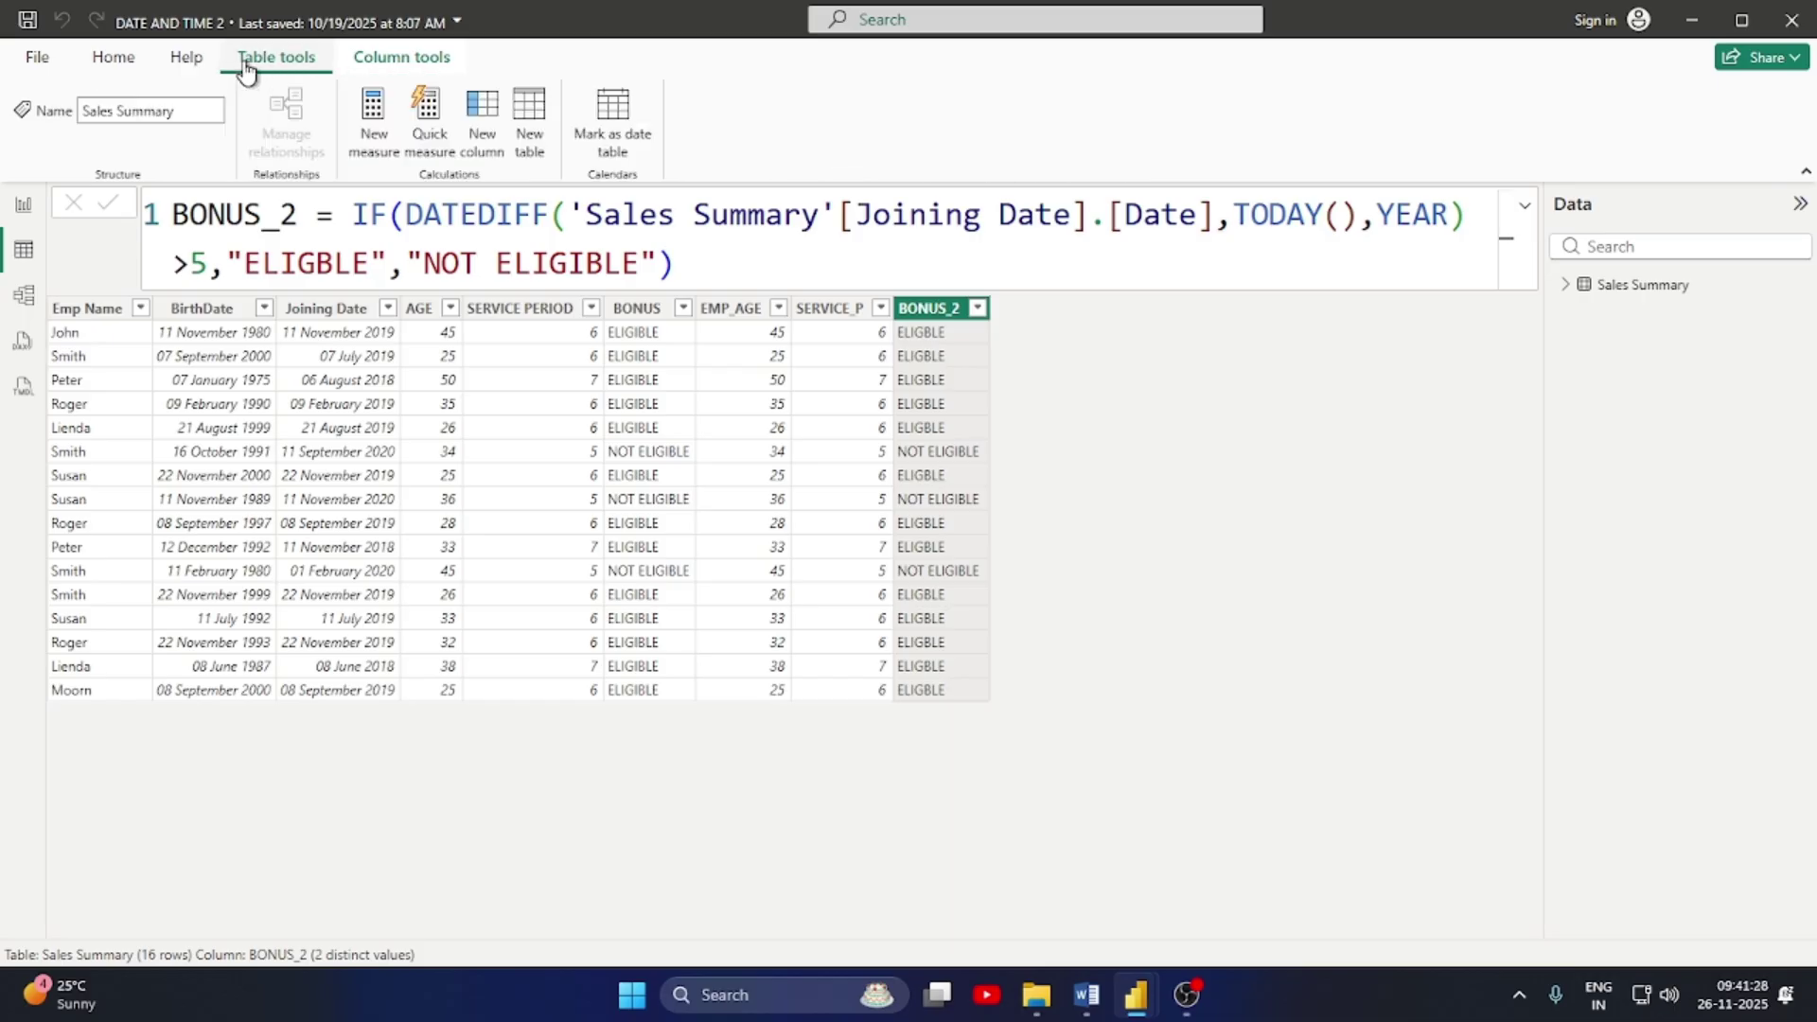
pyautogui.click(531, 117)
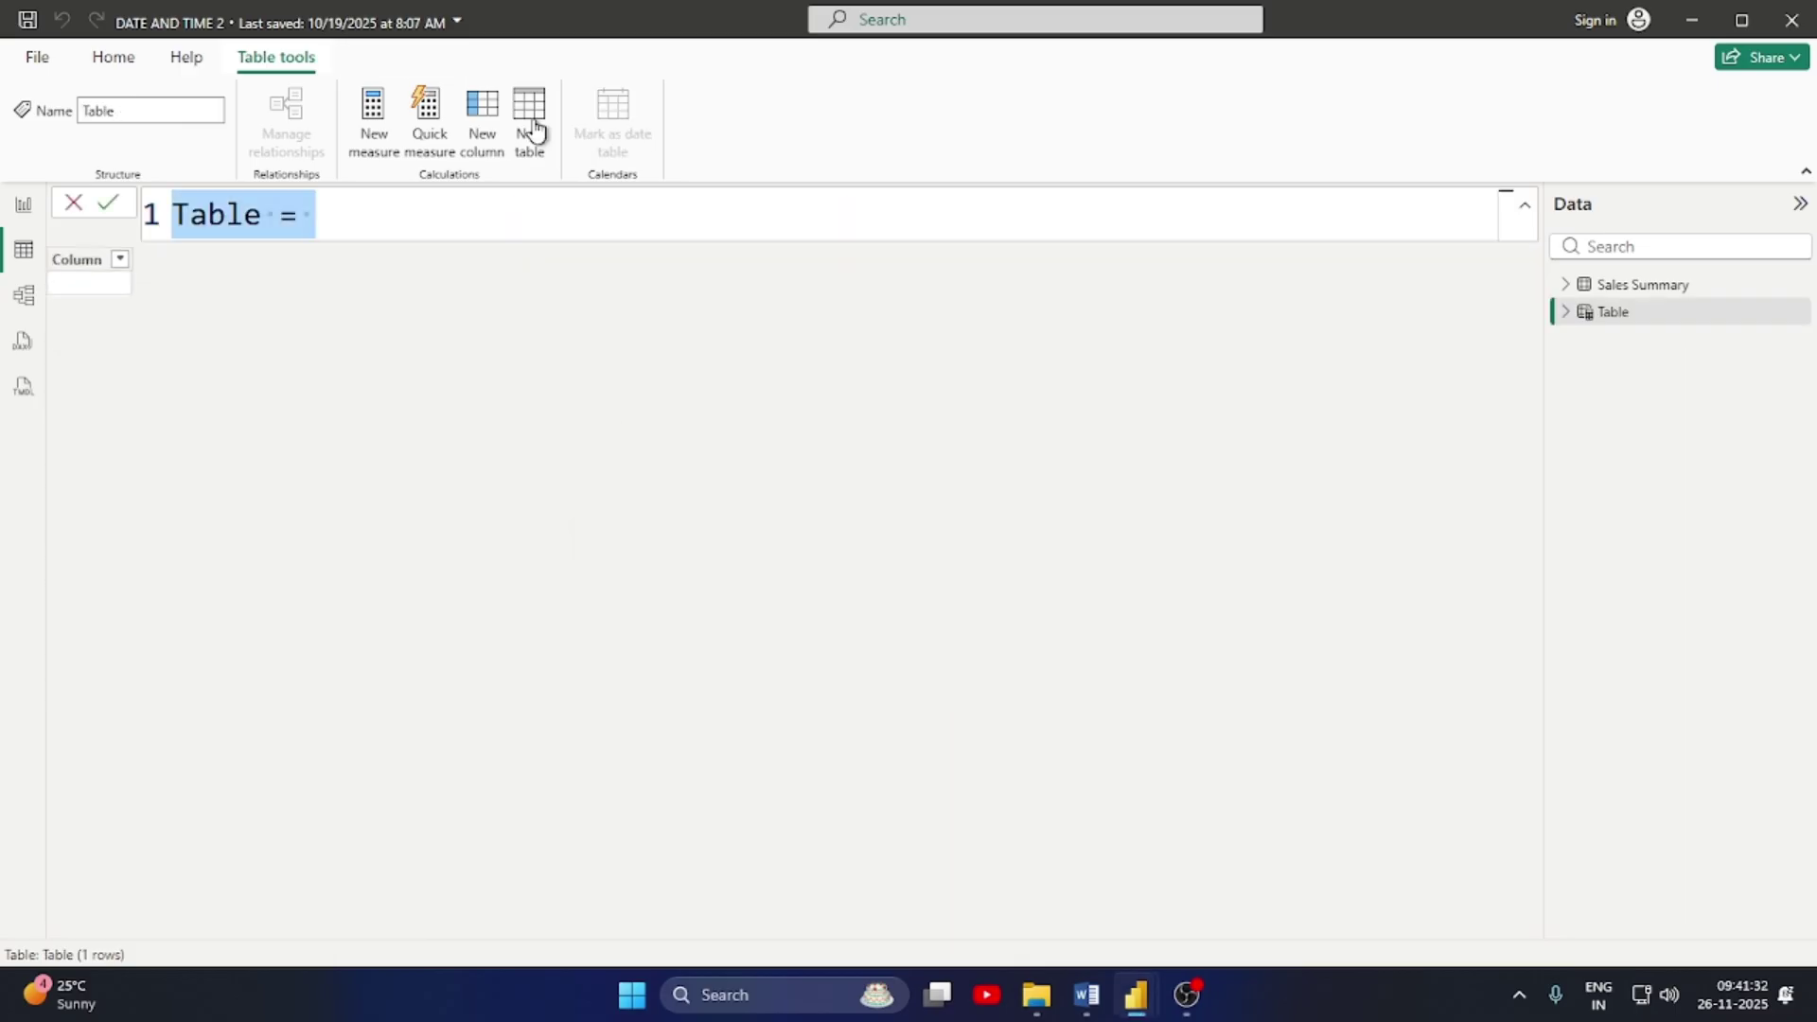
# Name the new calculated table CALENDAR in its formula
pyautogui.click(261, 216)
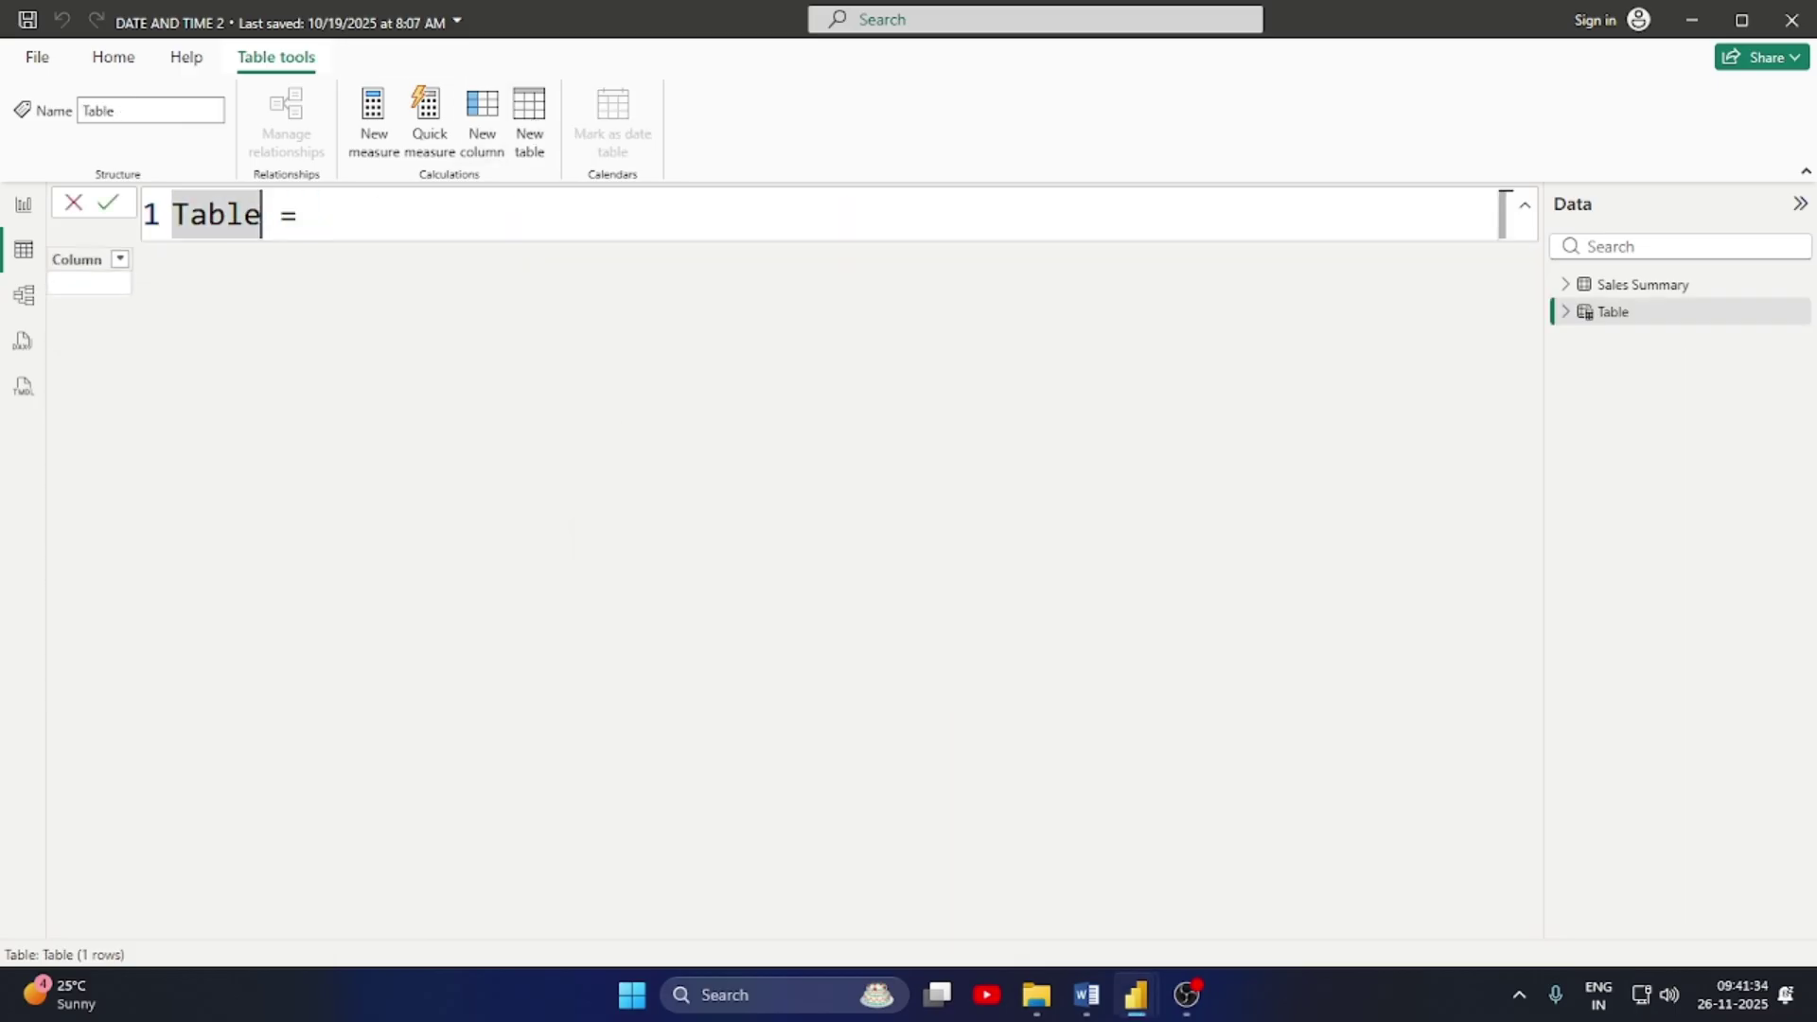
pyautogui.press('BackSpace')
pyautogui.press('BackSpace')
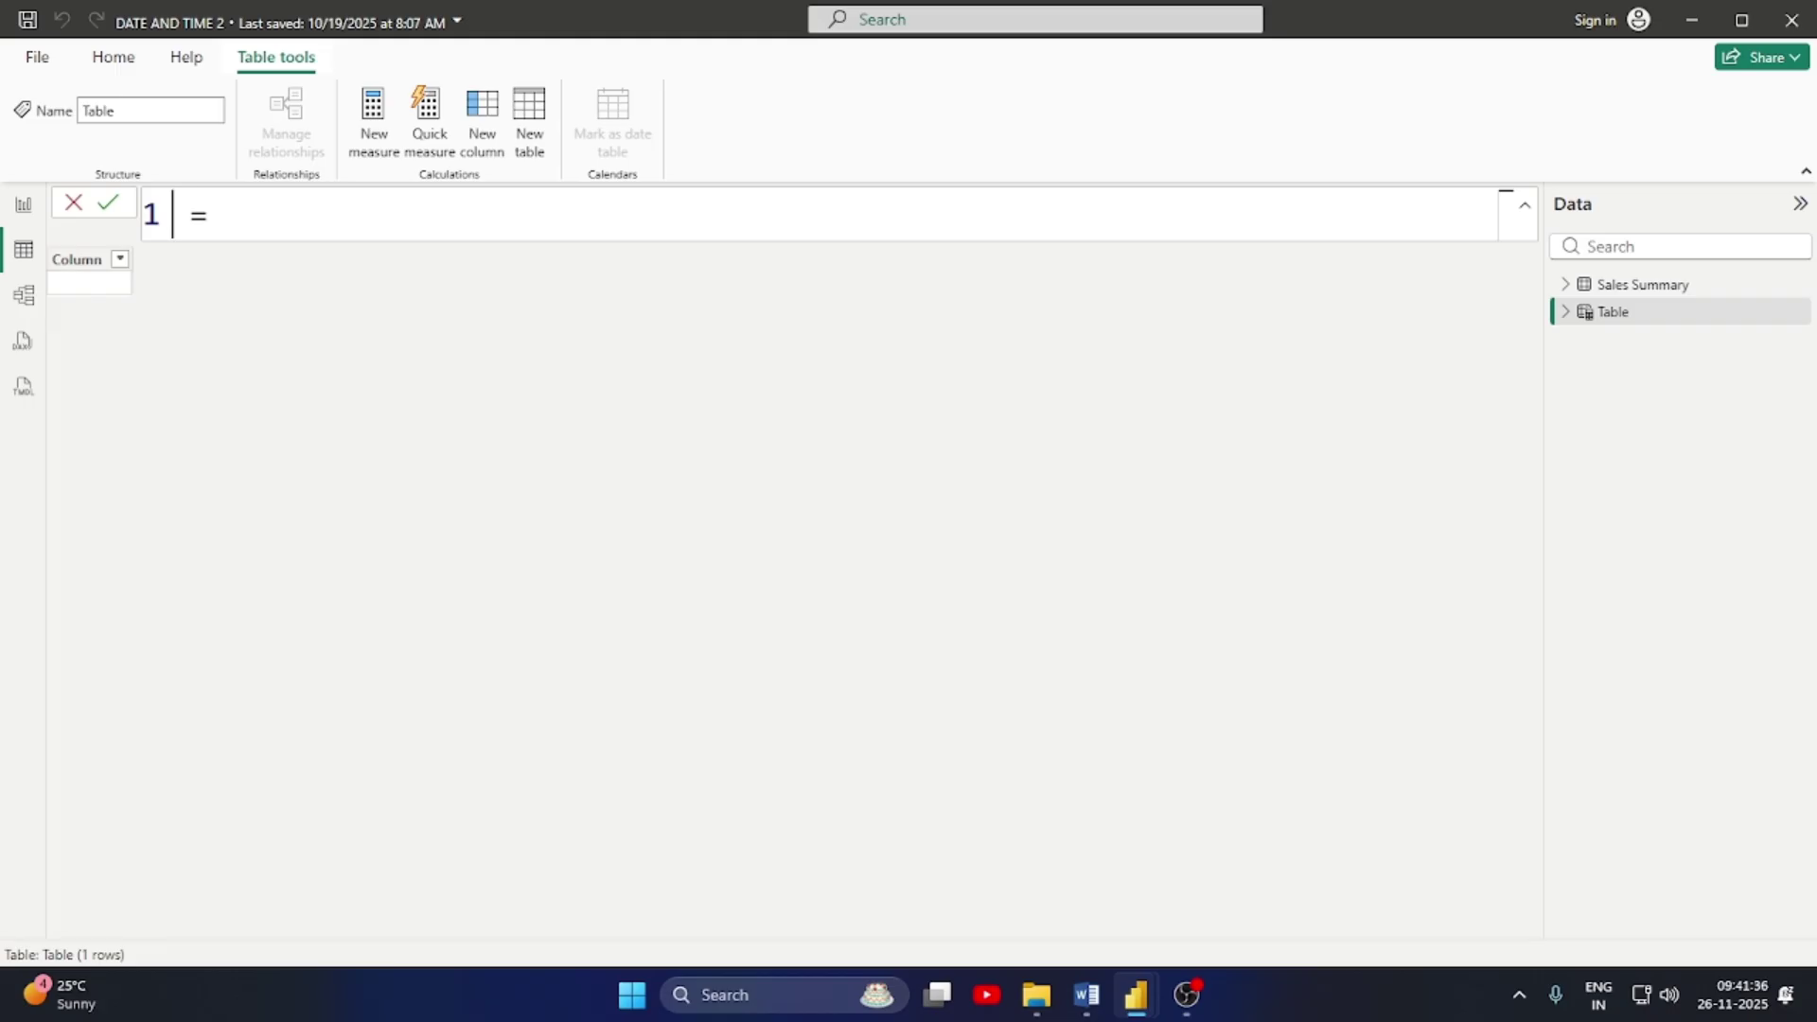
pyautogui.write('C')
pyautogui.write('ALEM')
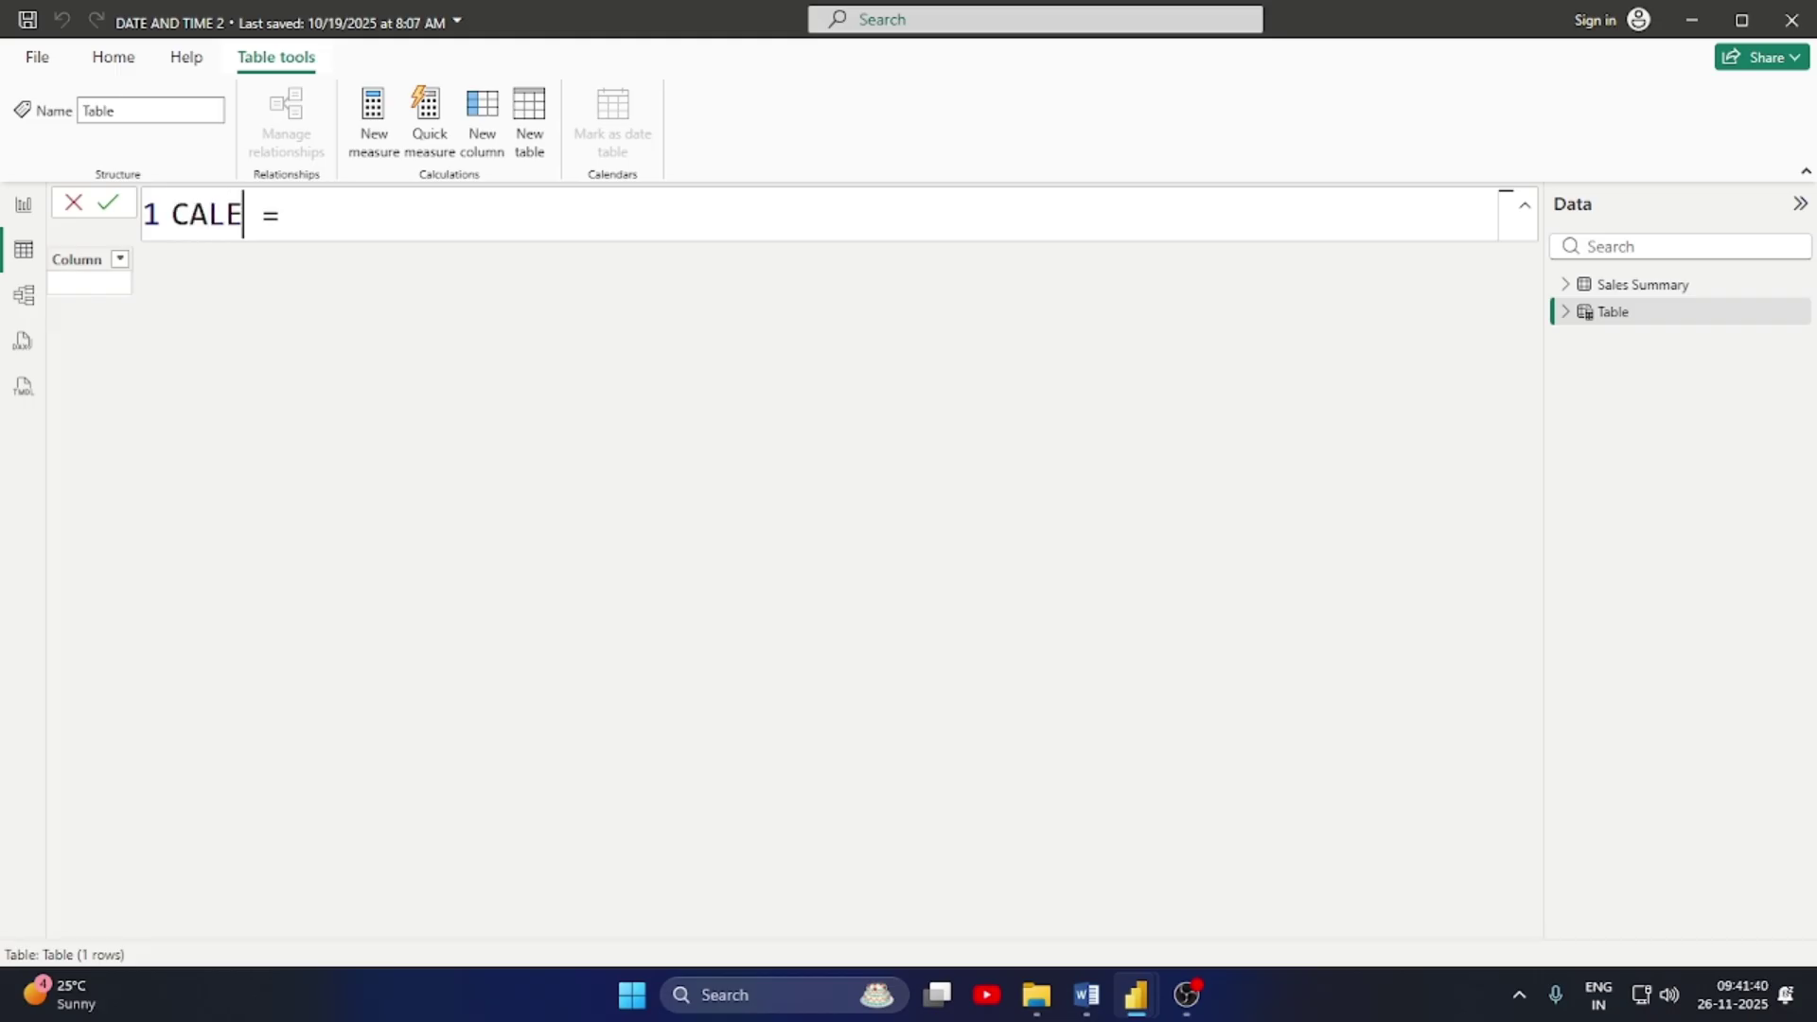
pyautogui.press('BackSpace')
pyautogui.write('NDAR')
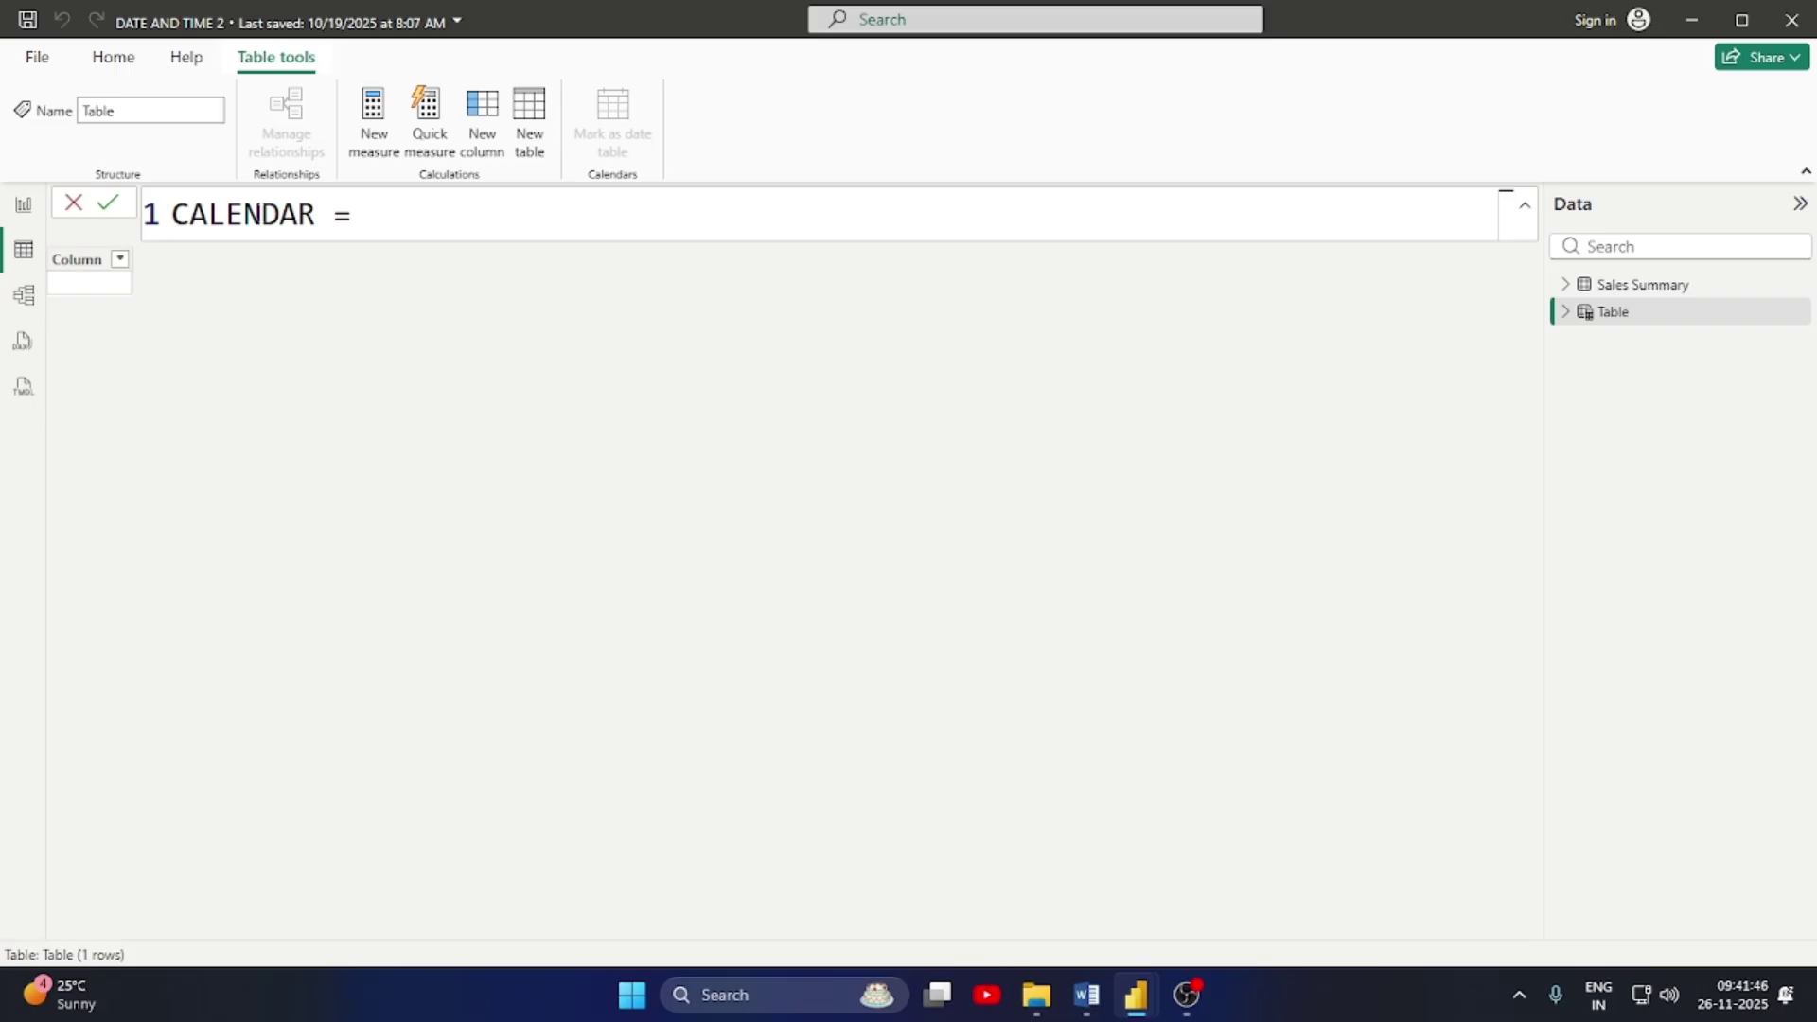
# Start the CALENDAR table's formula with the CALENDAR function and DATE(2018,1,1) as its start date
pyautogui.press('End')
pyautogui.write('CA')
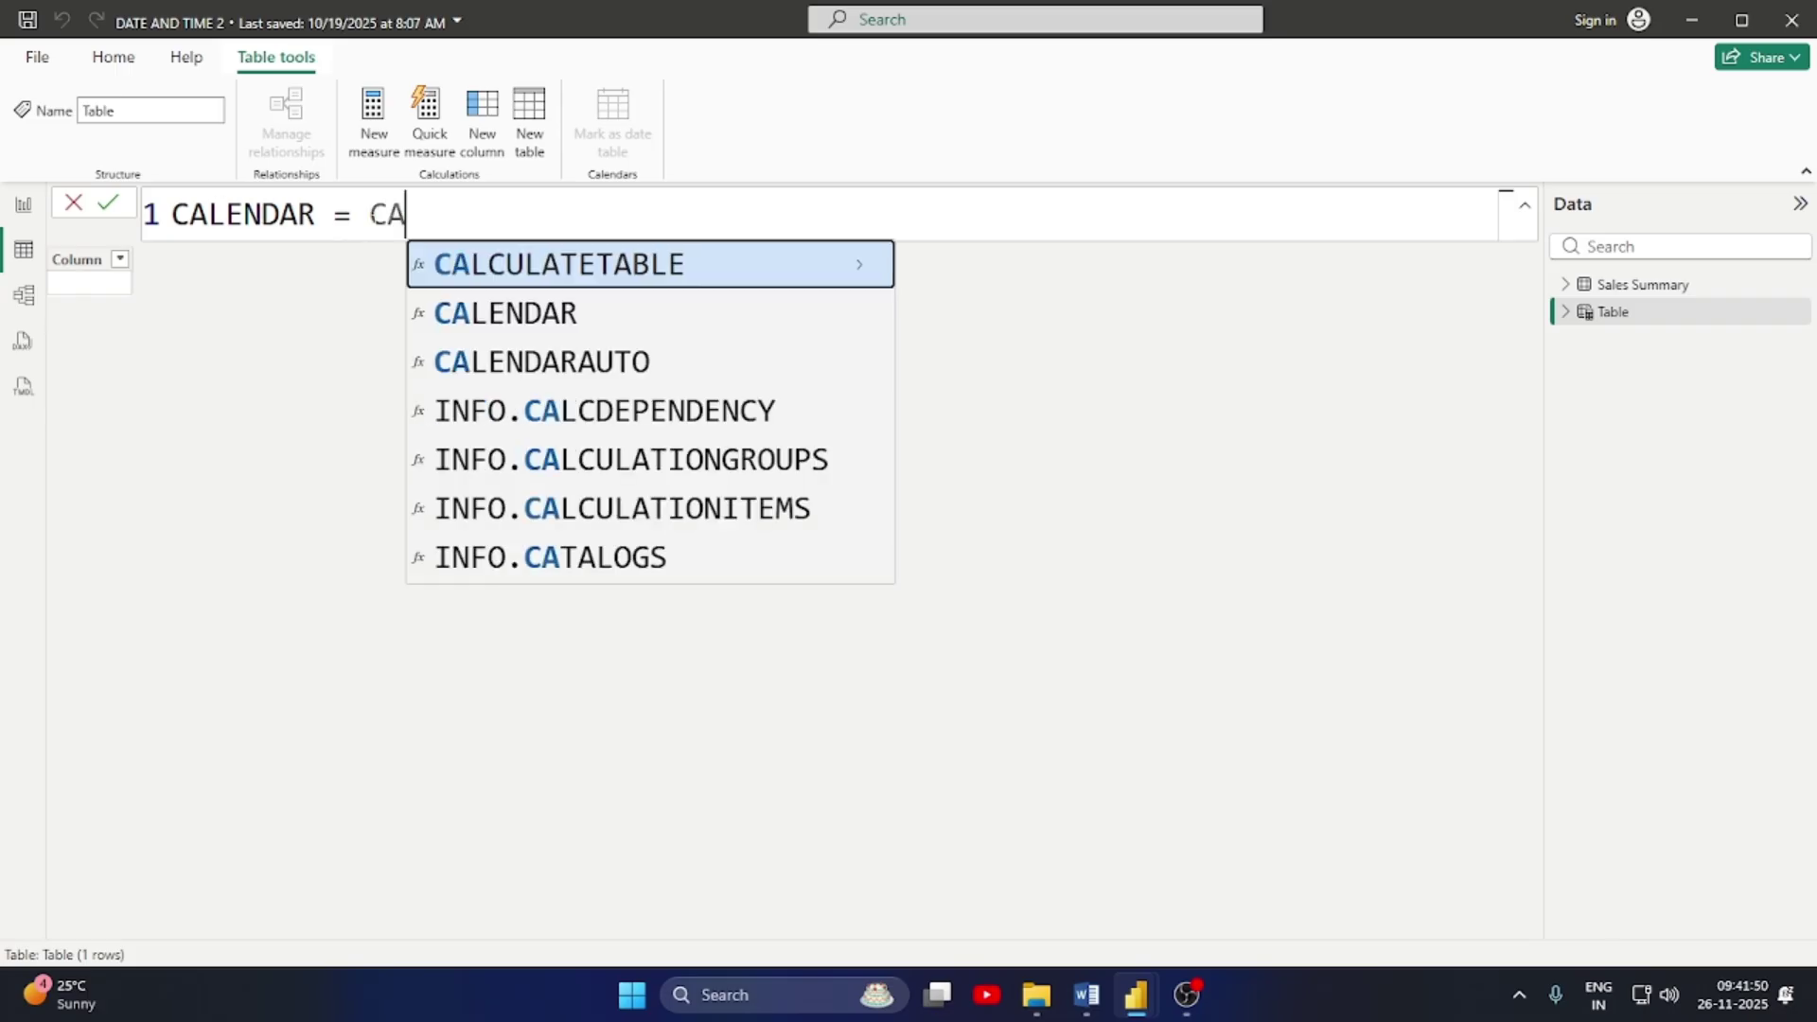
pyautogui.press('Down')
pyautogui.press('Tab')
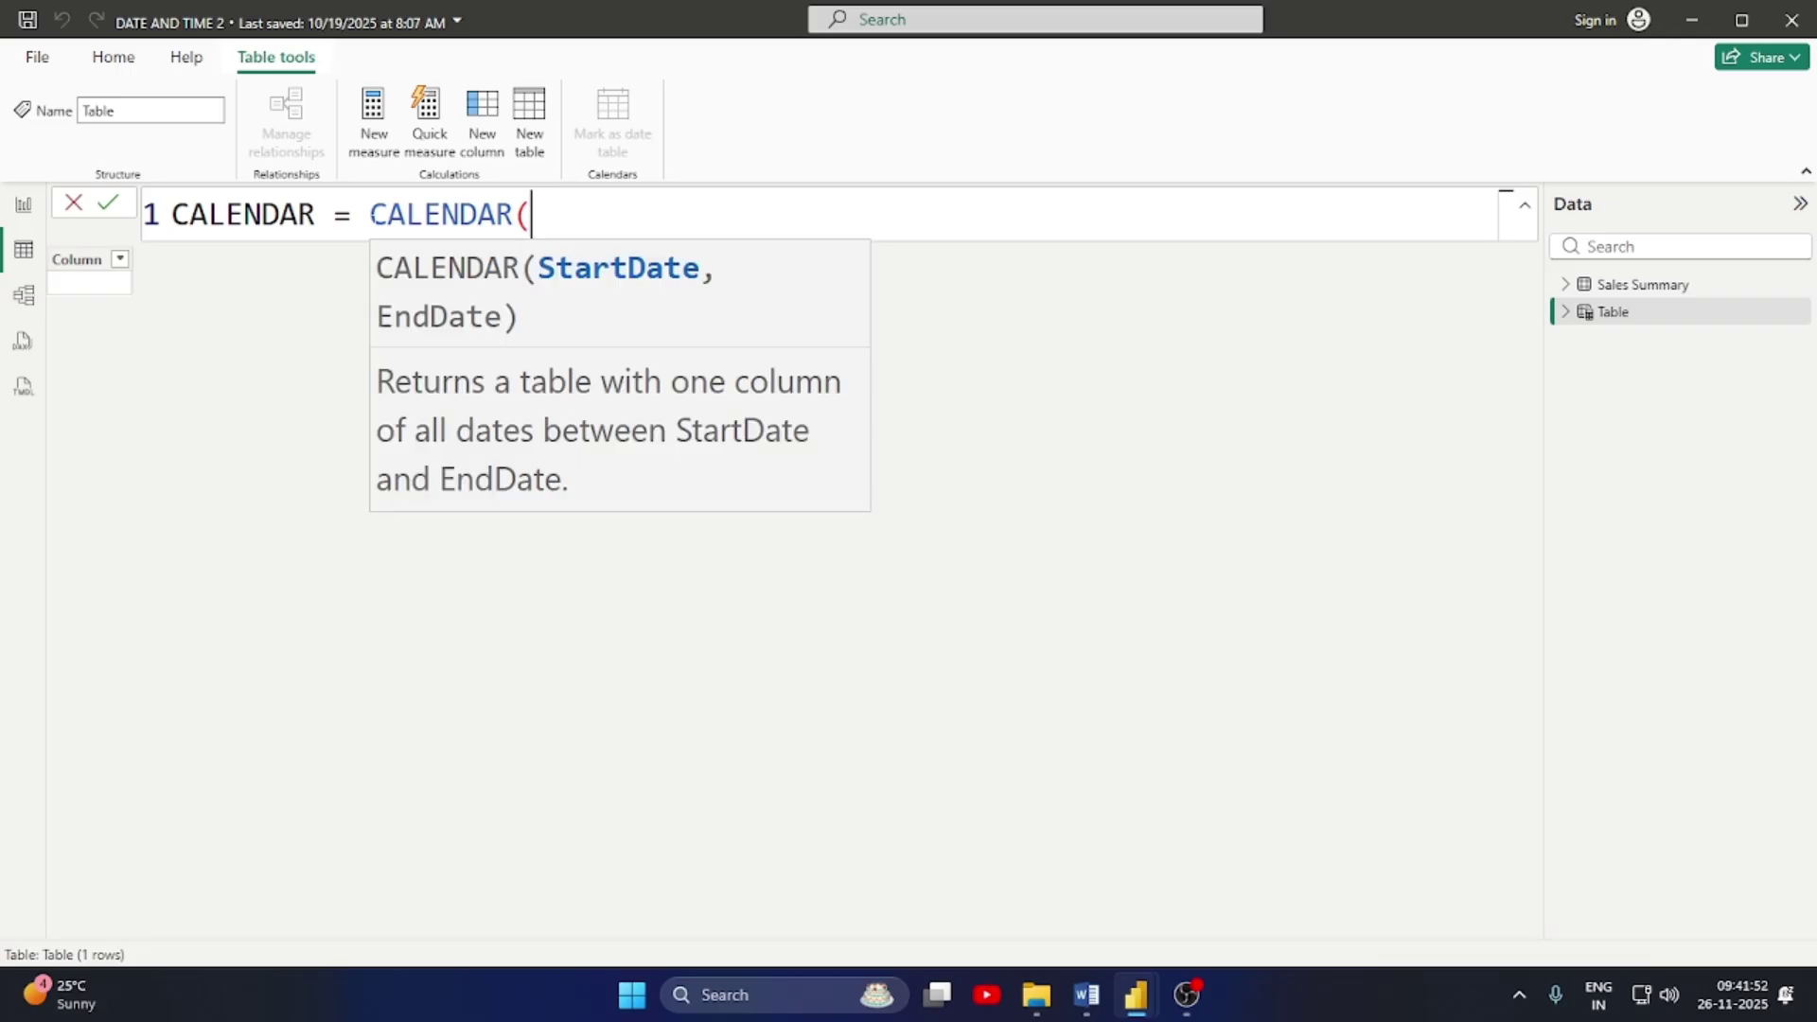
pyautogui.write('S')
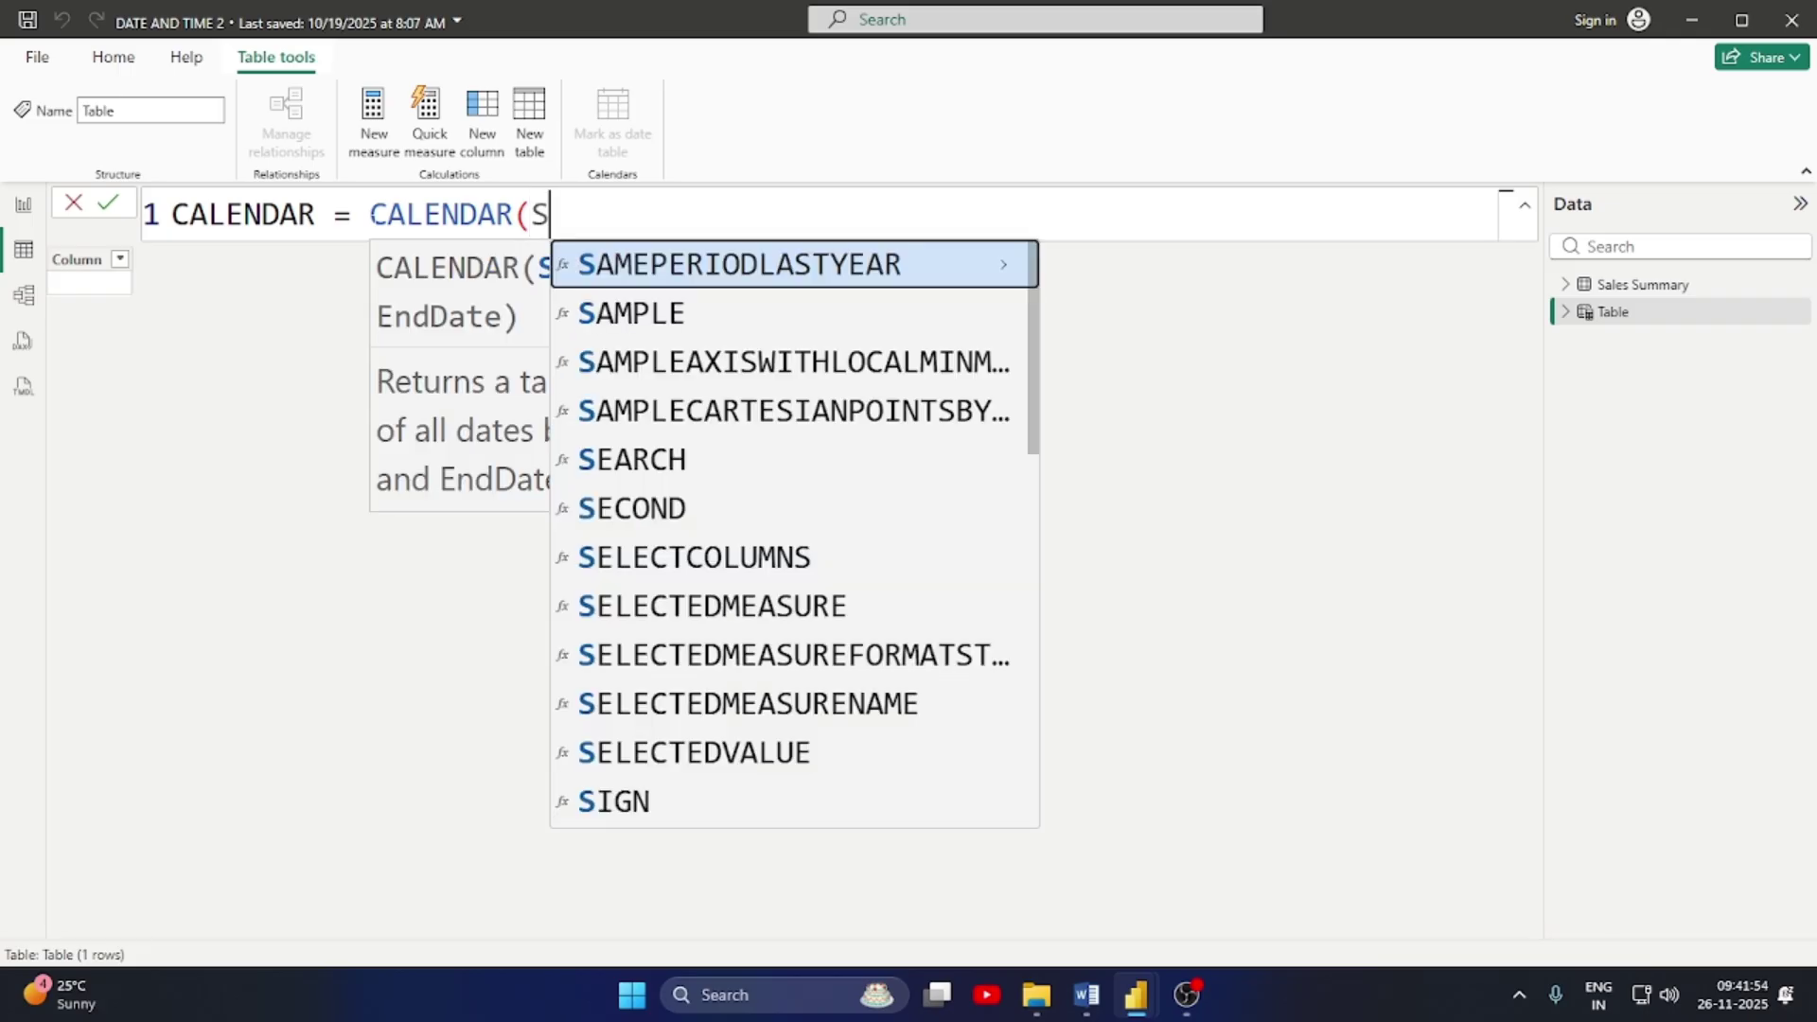
pyautogui.press('BackSpace')
pyautogui.write('DATE')
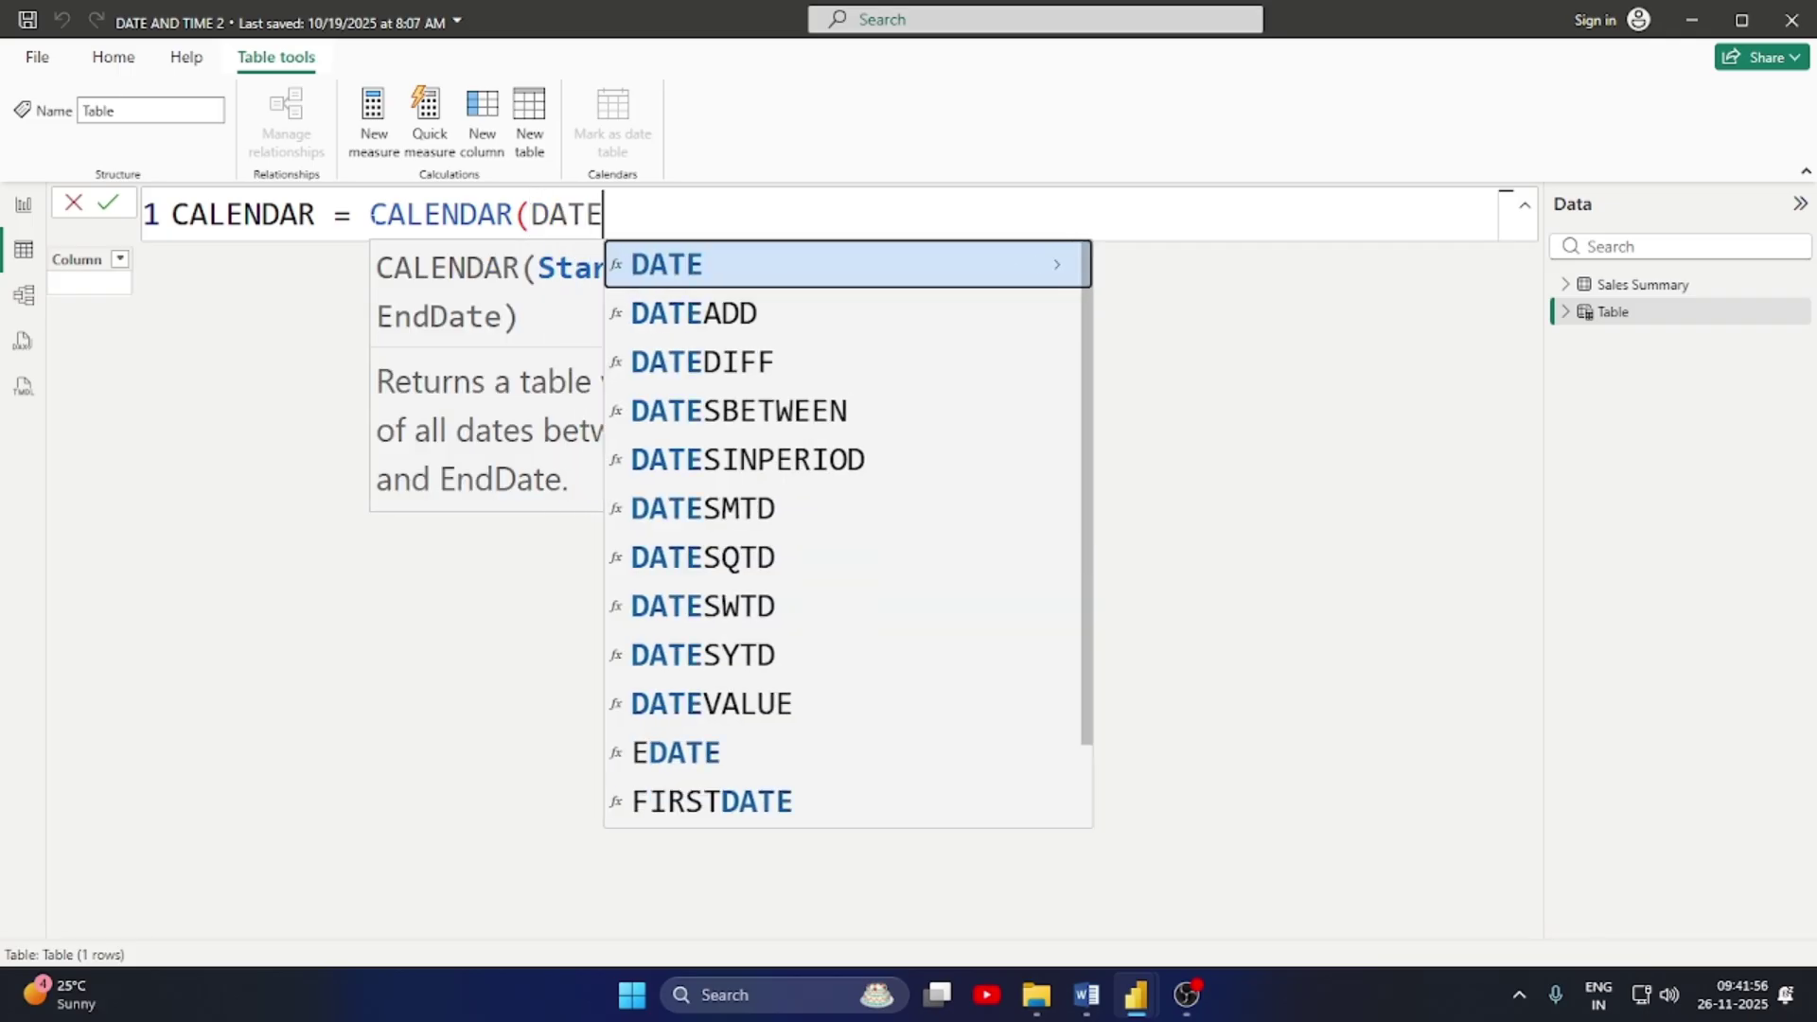
pyautogui.write('(')
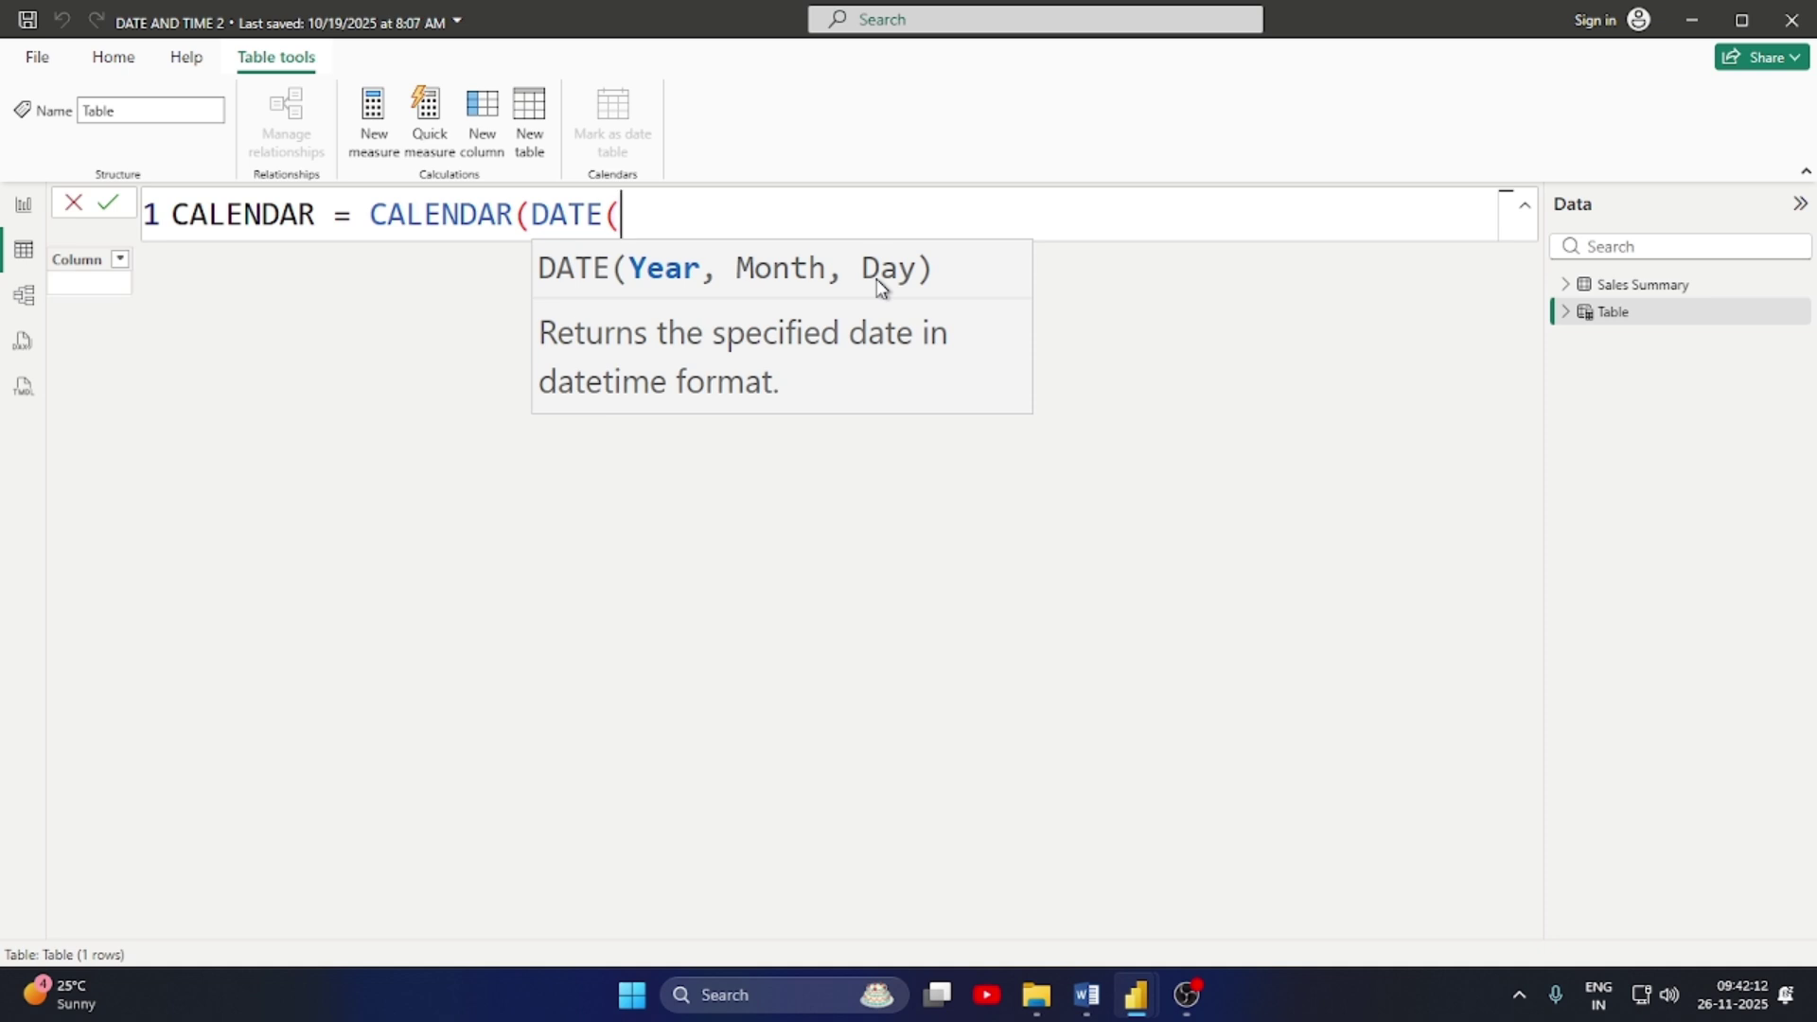
pyautogui.write('2018,')
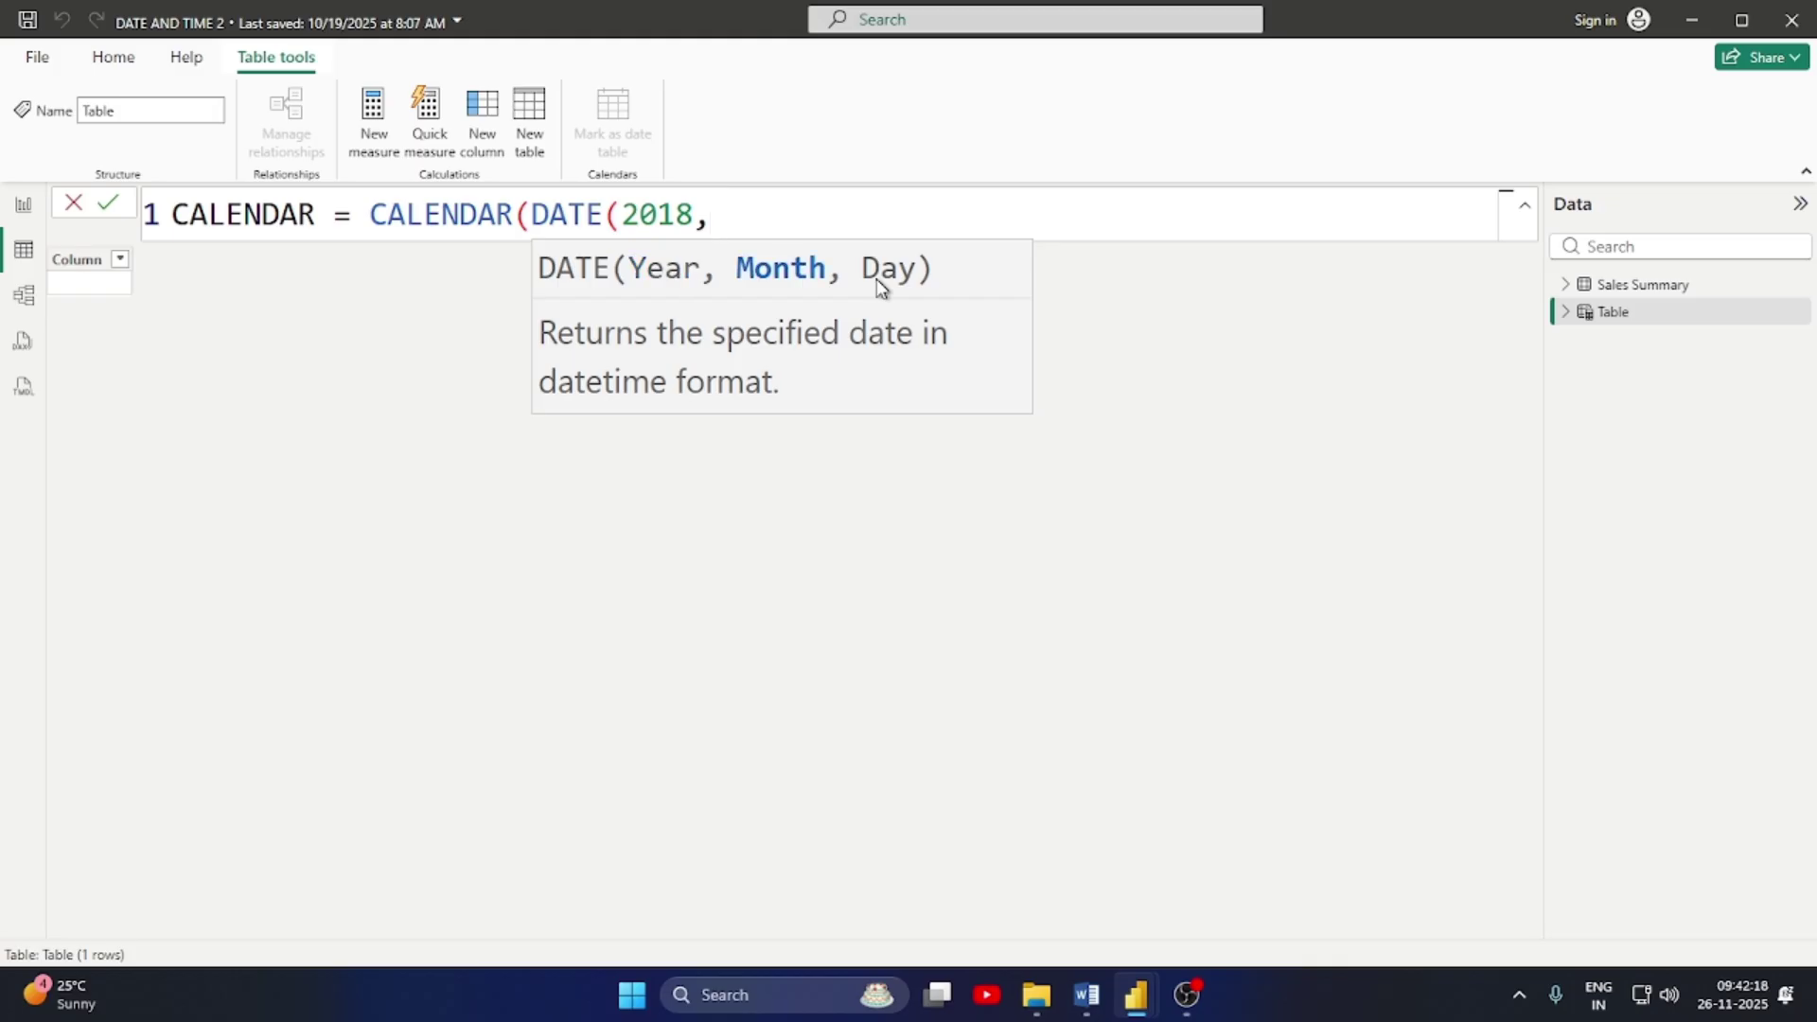
pyautogui.write('1,1')
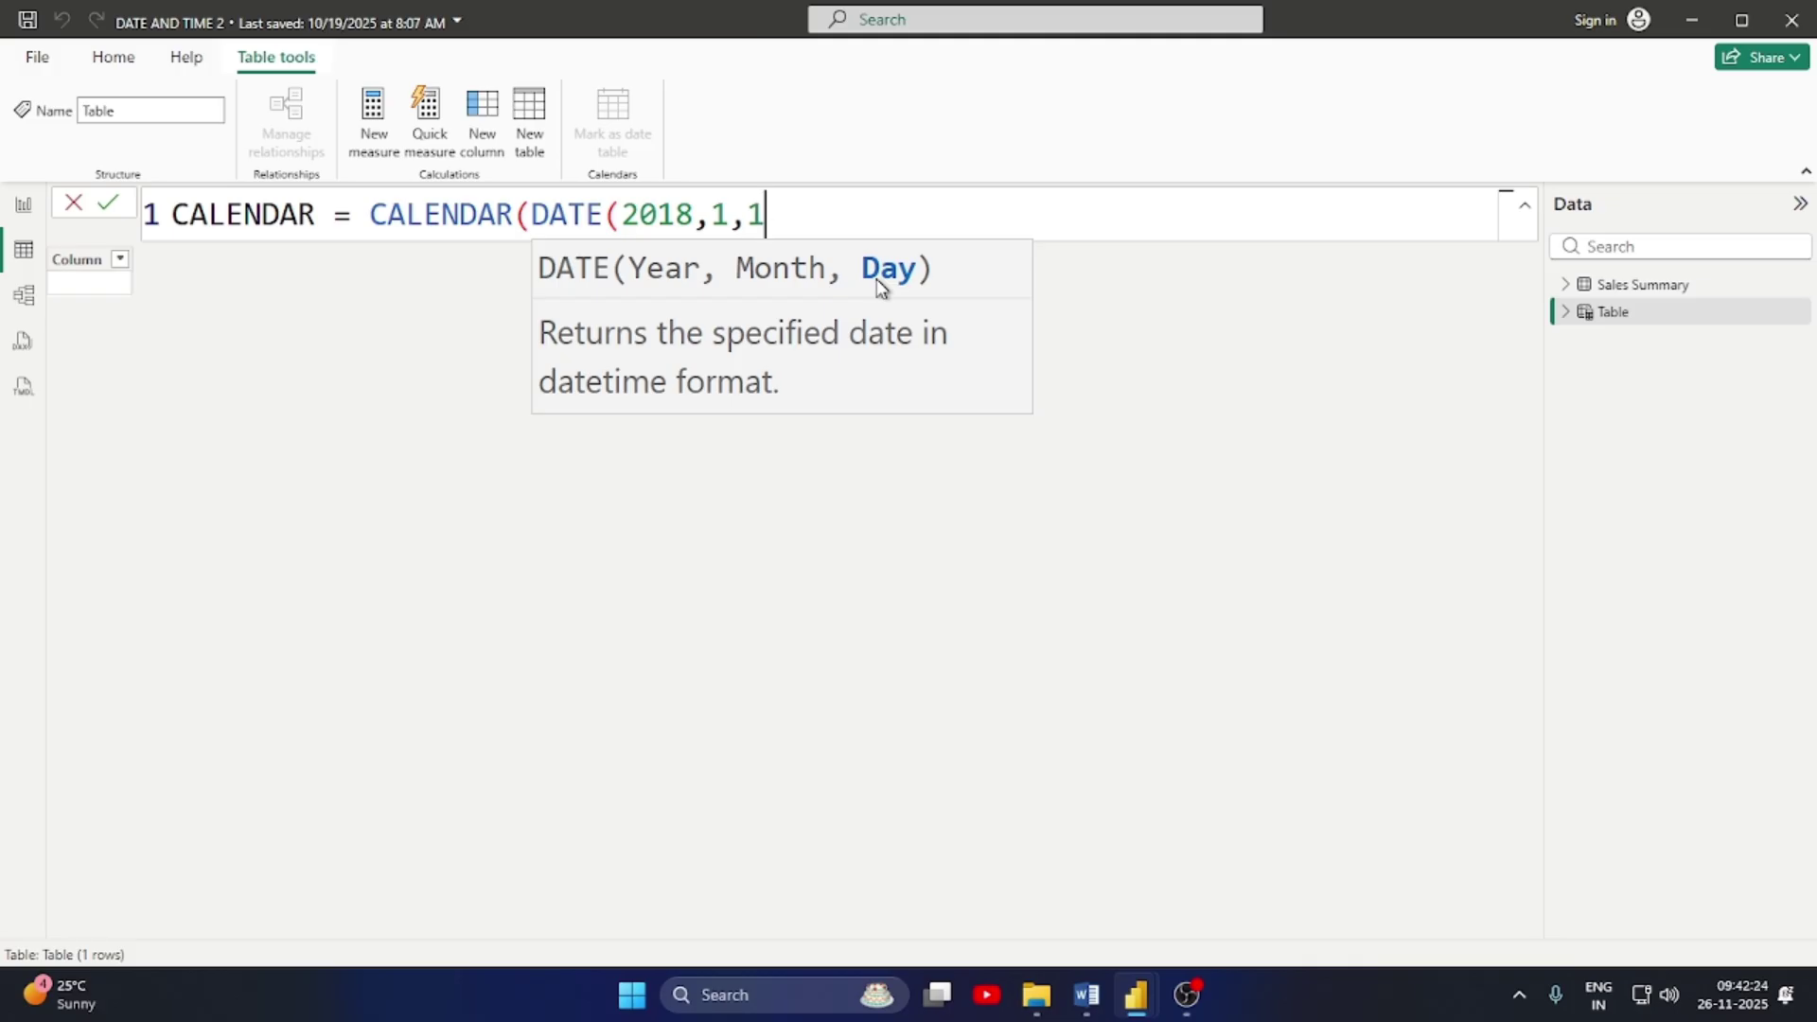
pyautogui.write('),')
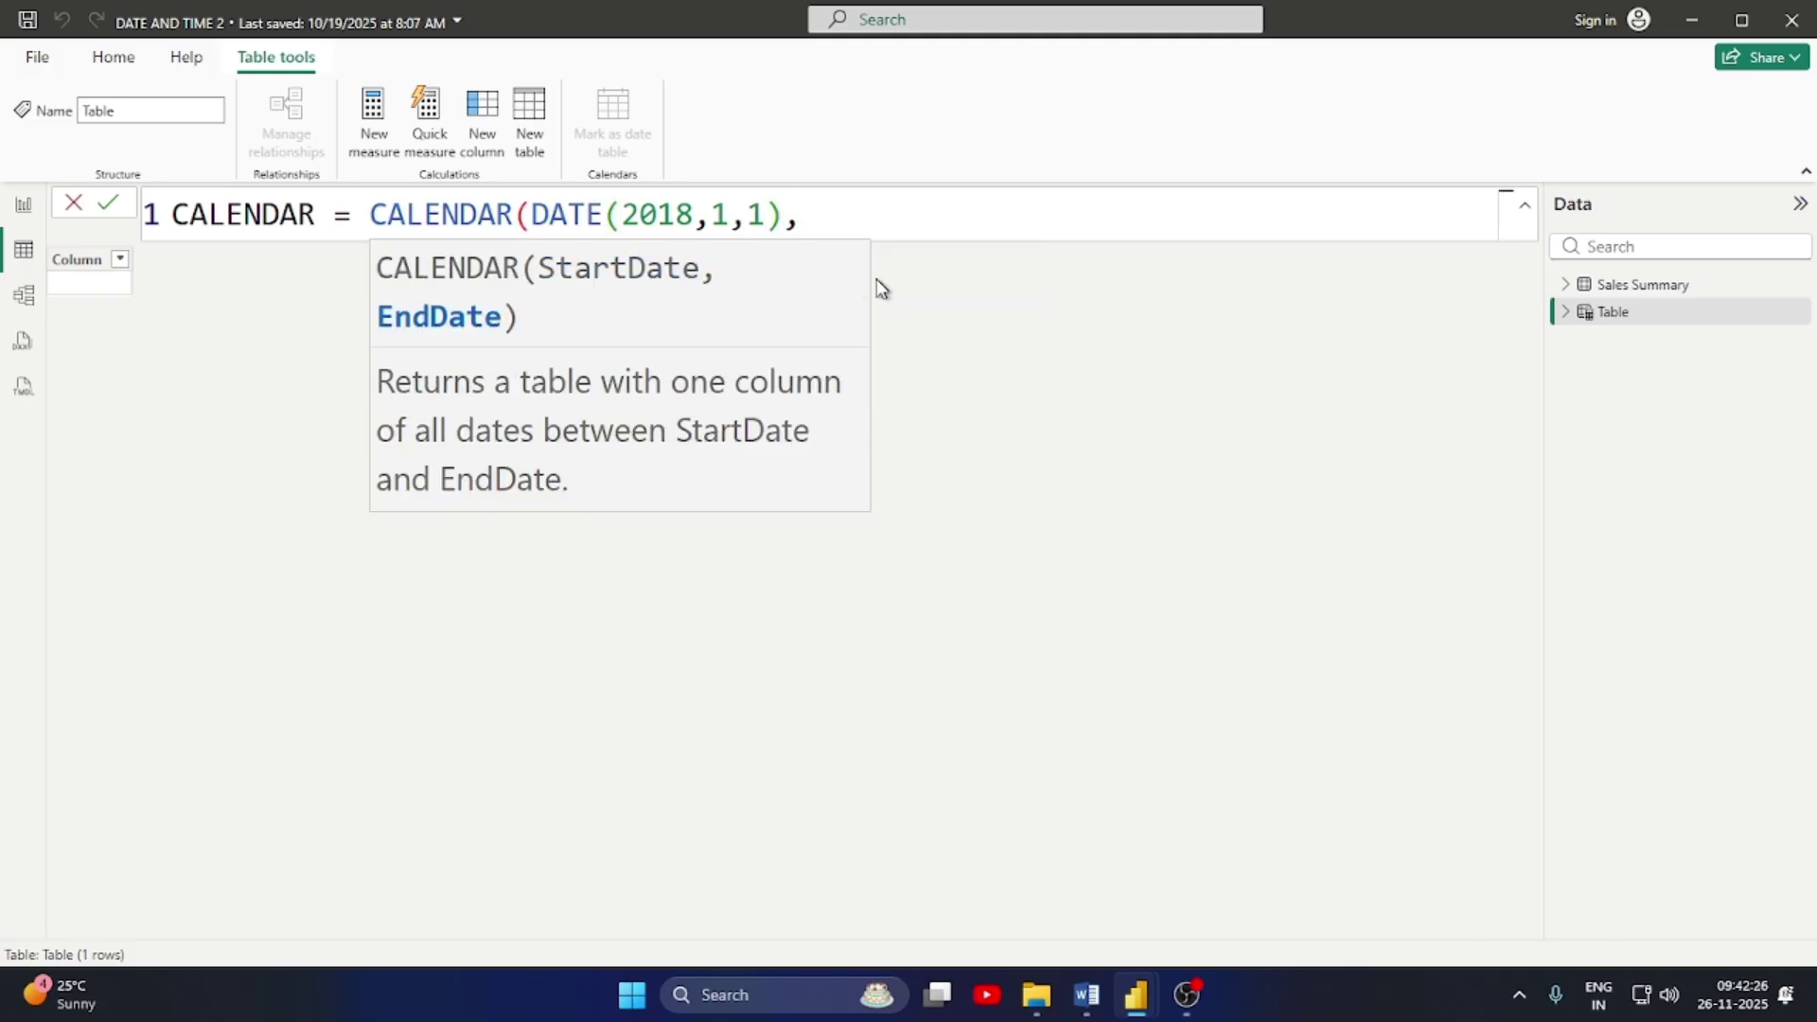
# Enter DATE(2020,1,1) as the CALENDAR function's end date and commit the formula
pyautogui.write('DATE')
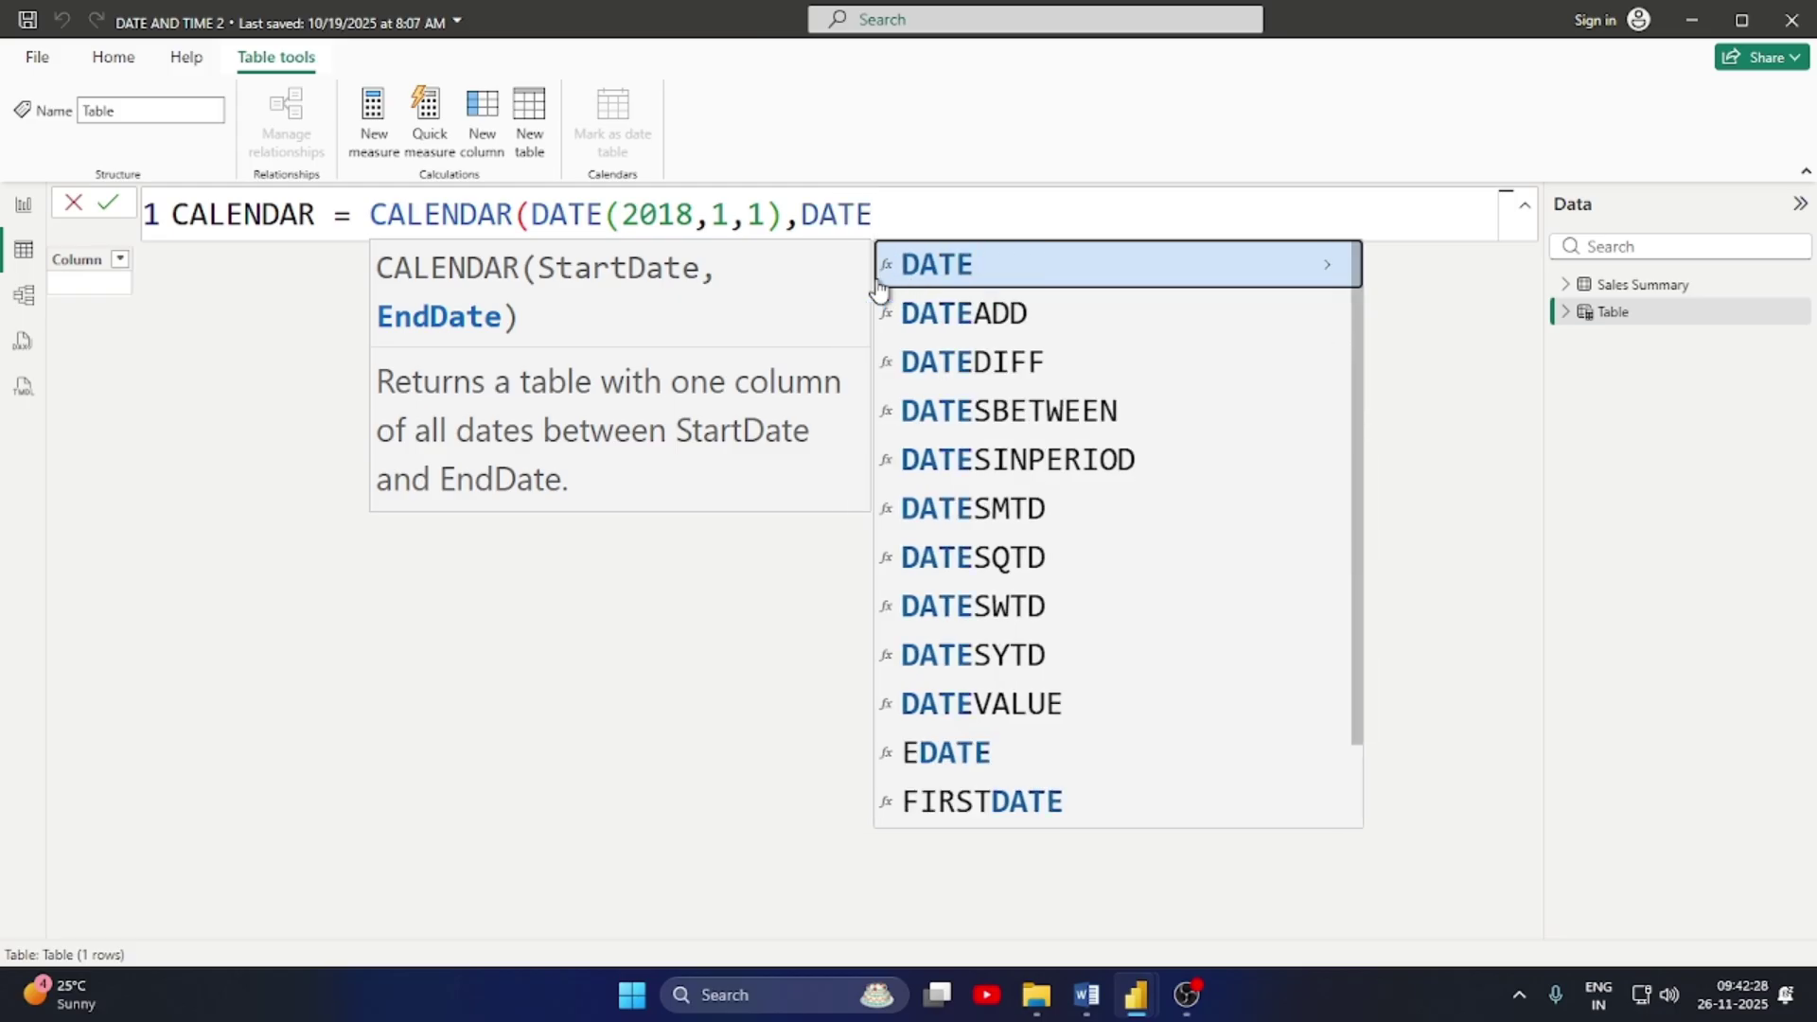
pyautogui.write('(')
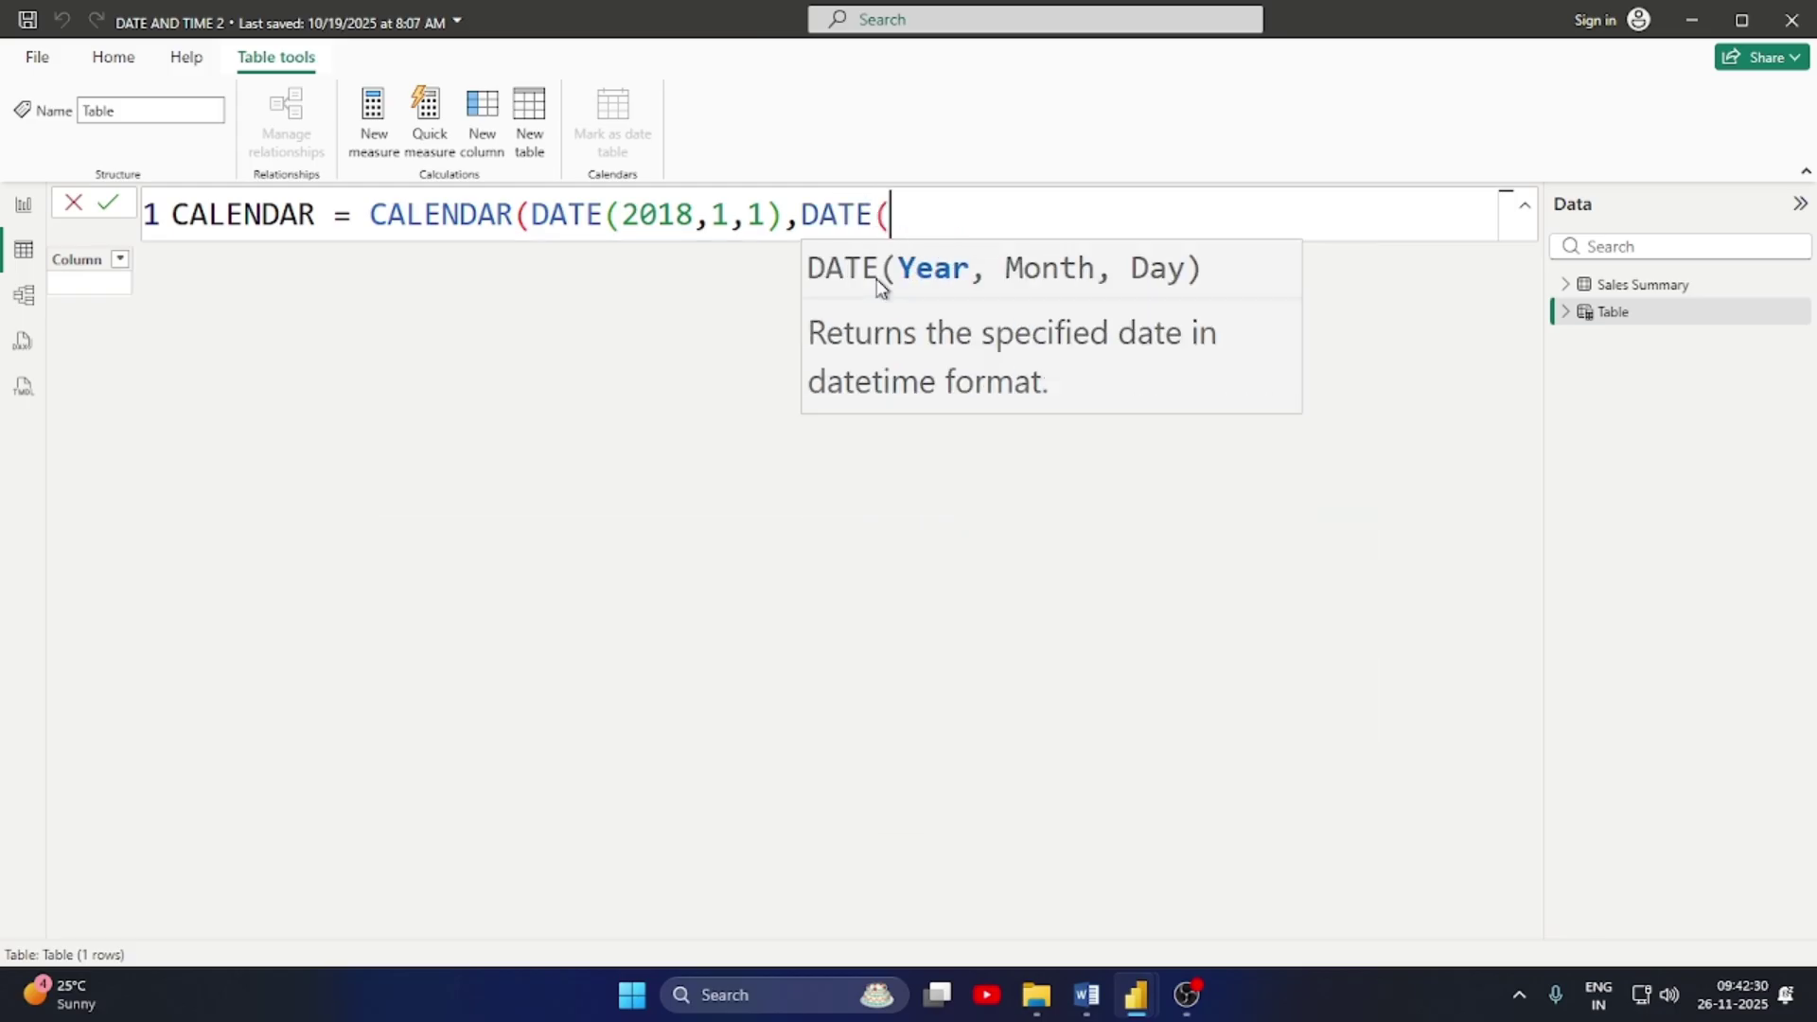
pyautogui.write('2020,')
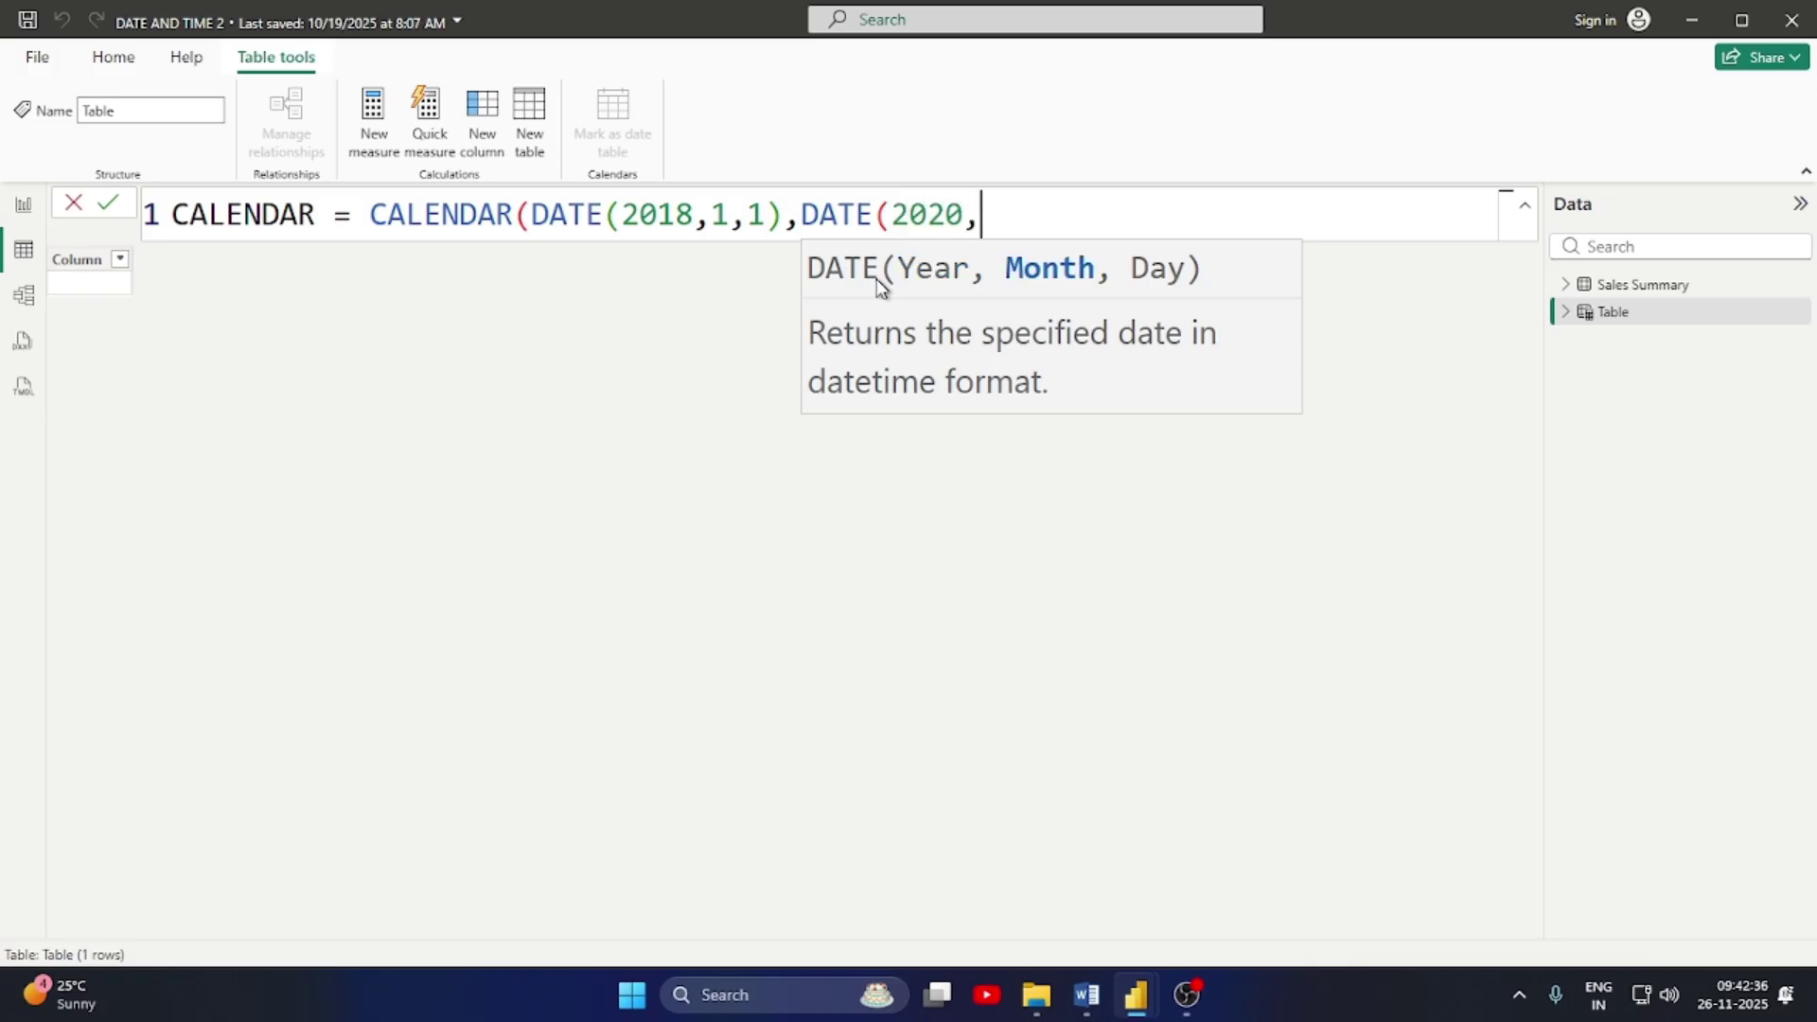
pyautogui.write('1,')
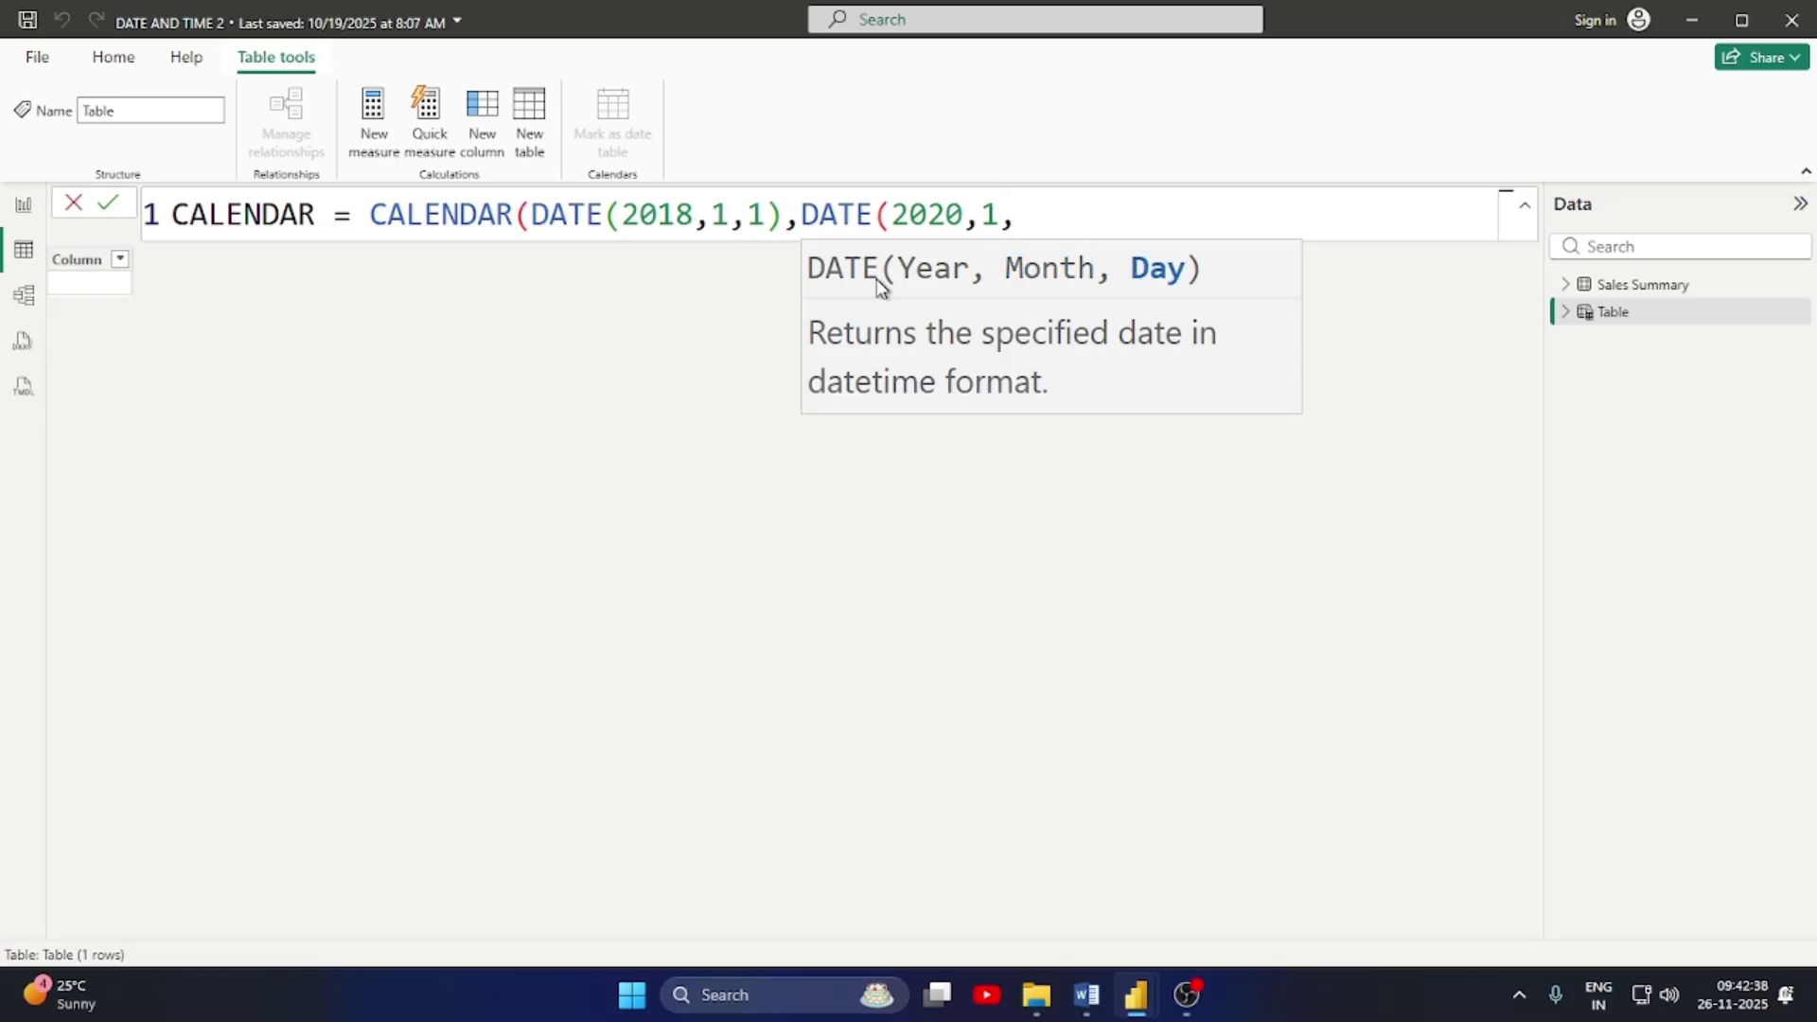
pyautogui.write('1')
pyautogui.write('))')
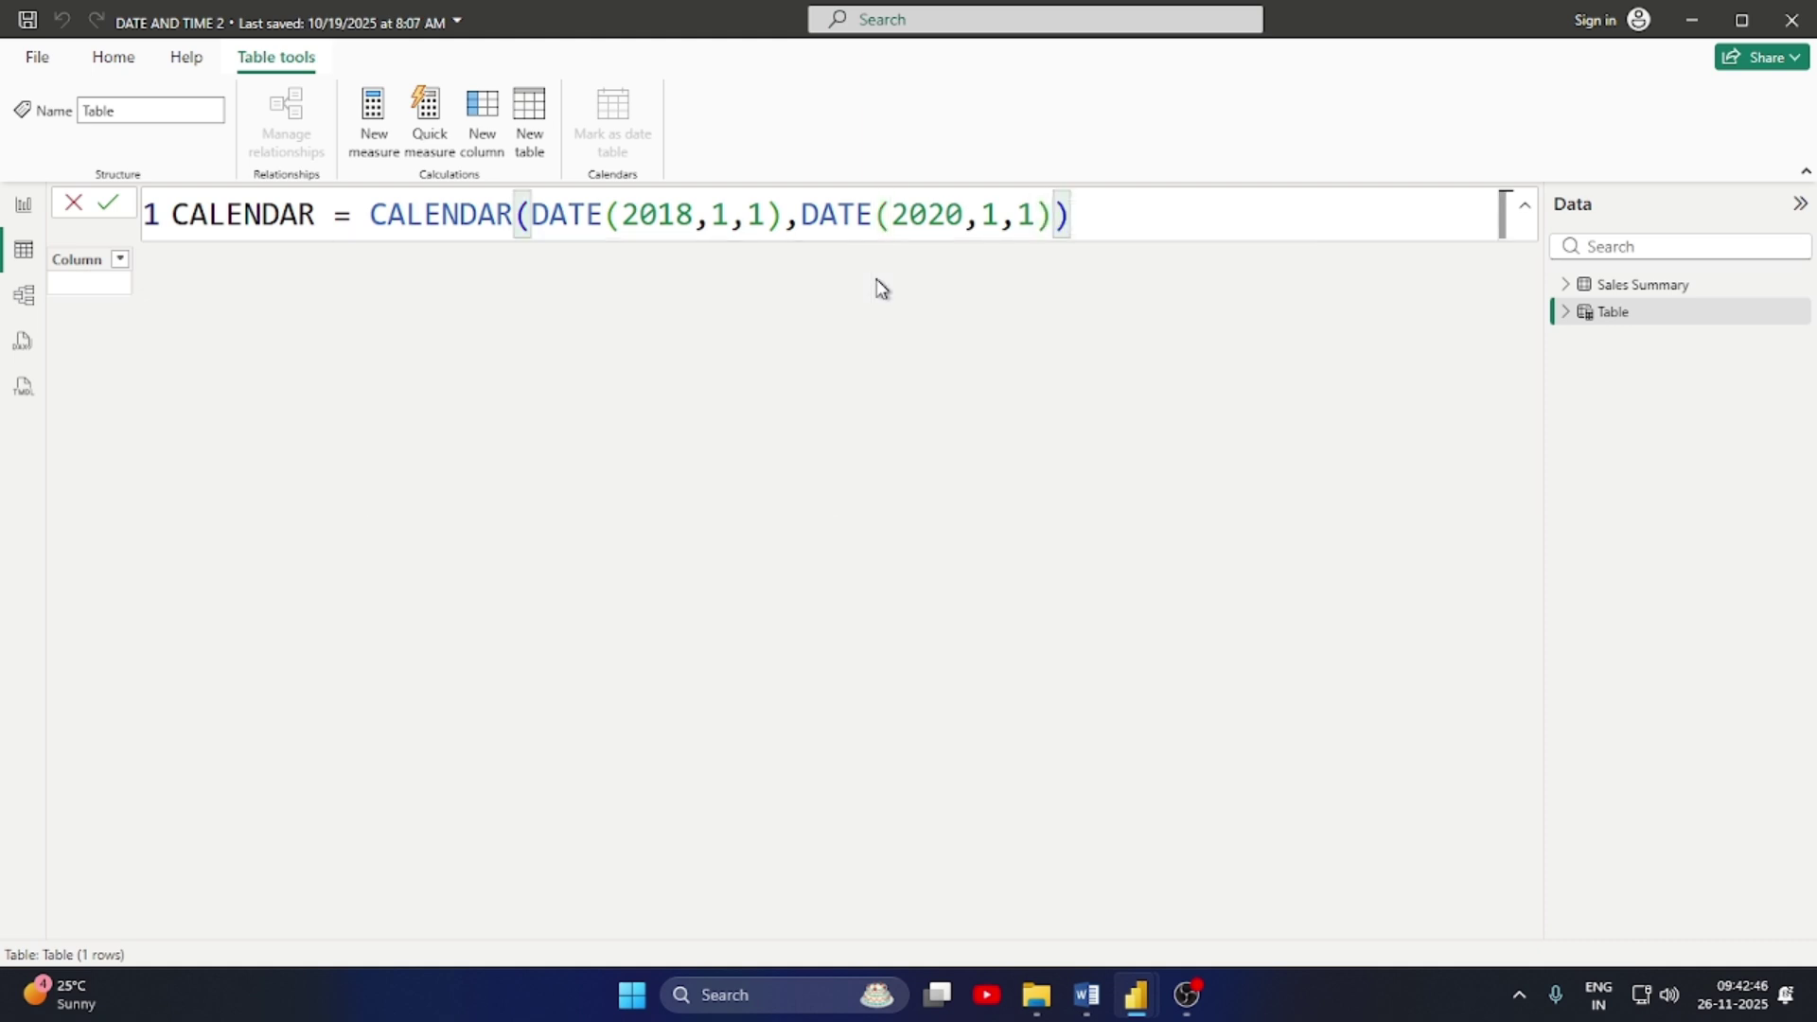
pyautogui.press('Return')
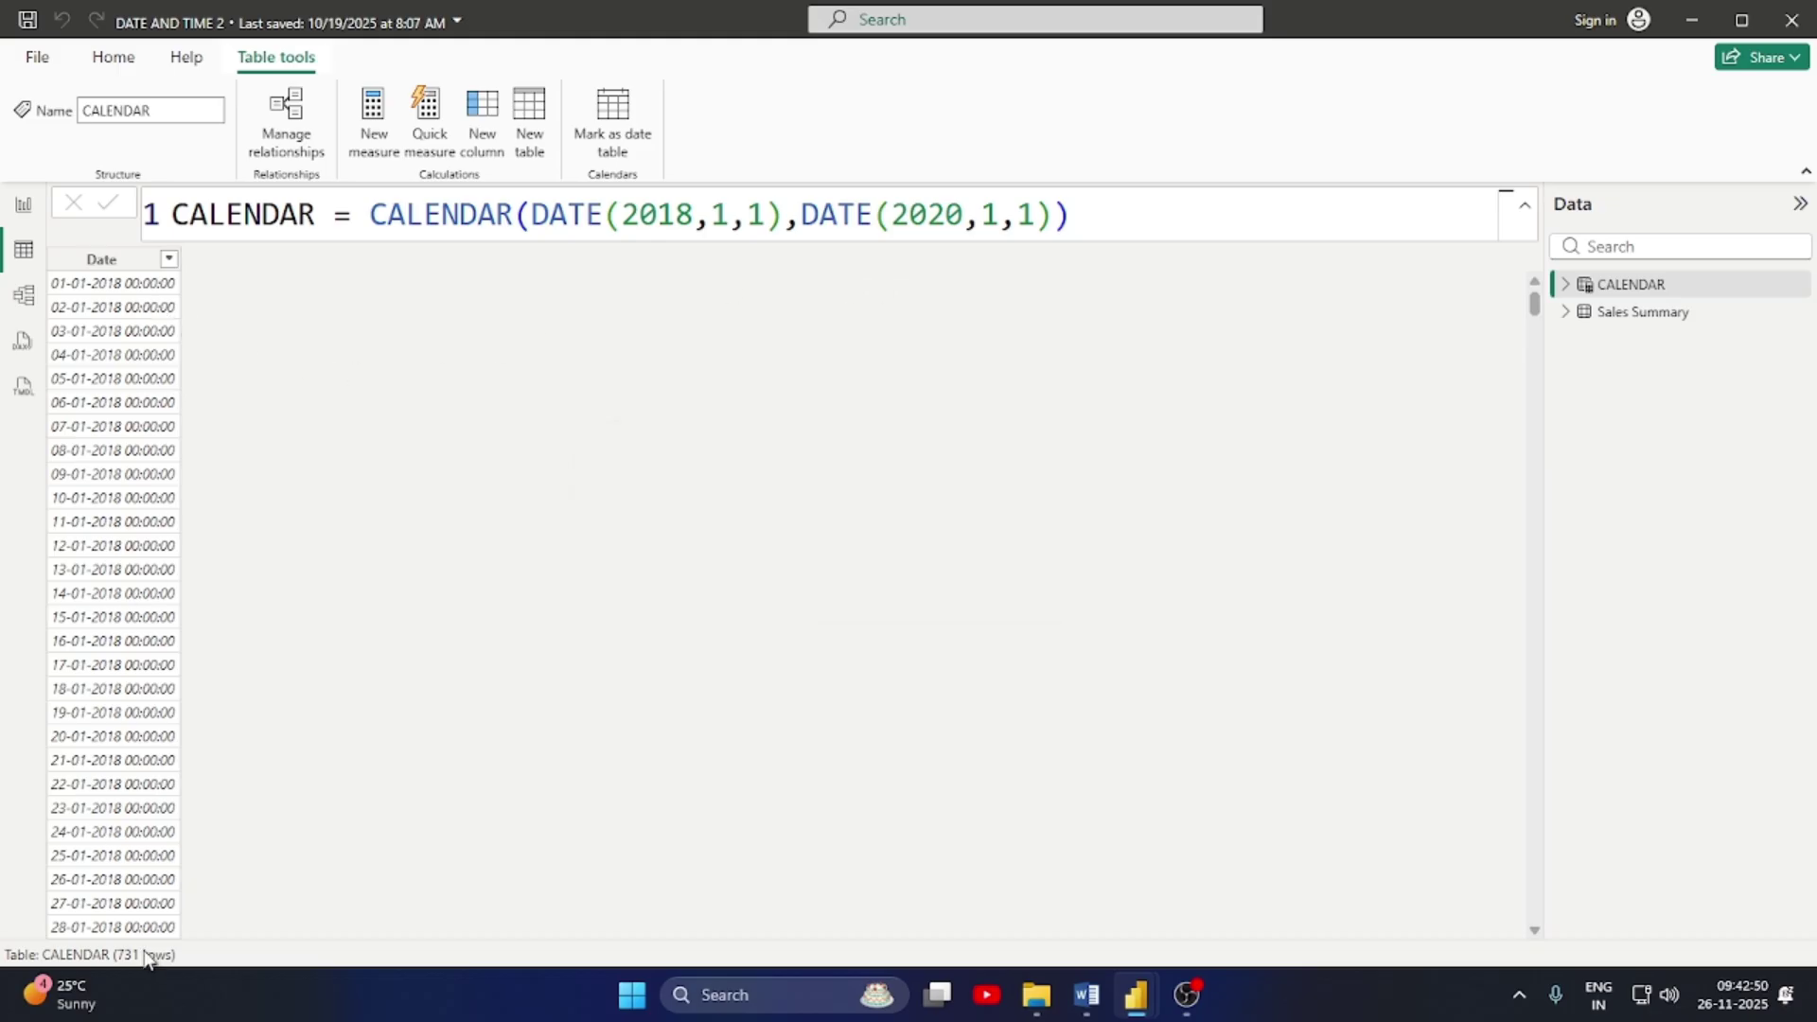
pyautogui.scroll(-4, 128, 867)
pyautogui.scroll(4, 129, 865)
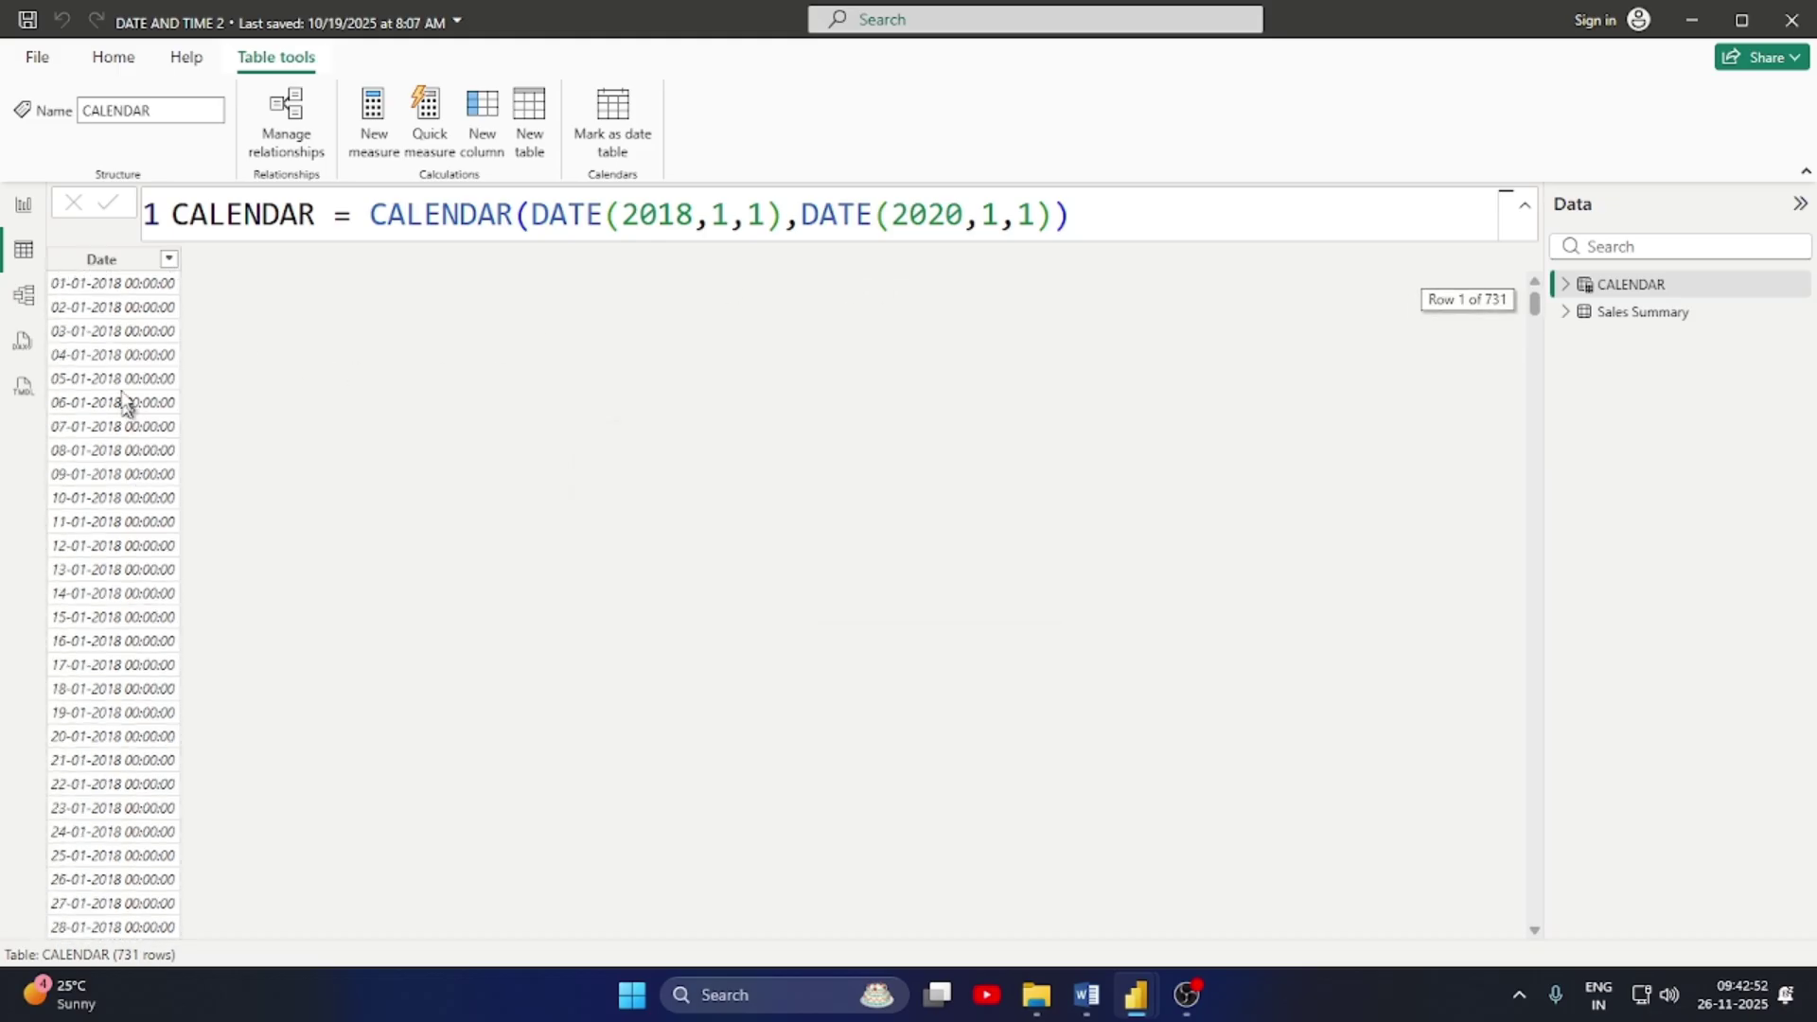
# Try the dd-mm-yy and the dddd, d mmmm, yyyy formats on the CALENDAR table's Date column
pyautogui.click(117, 265)
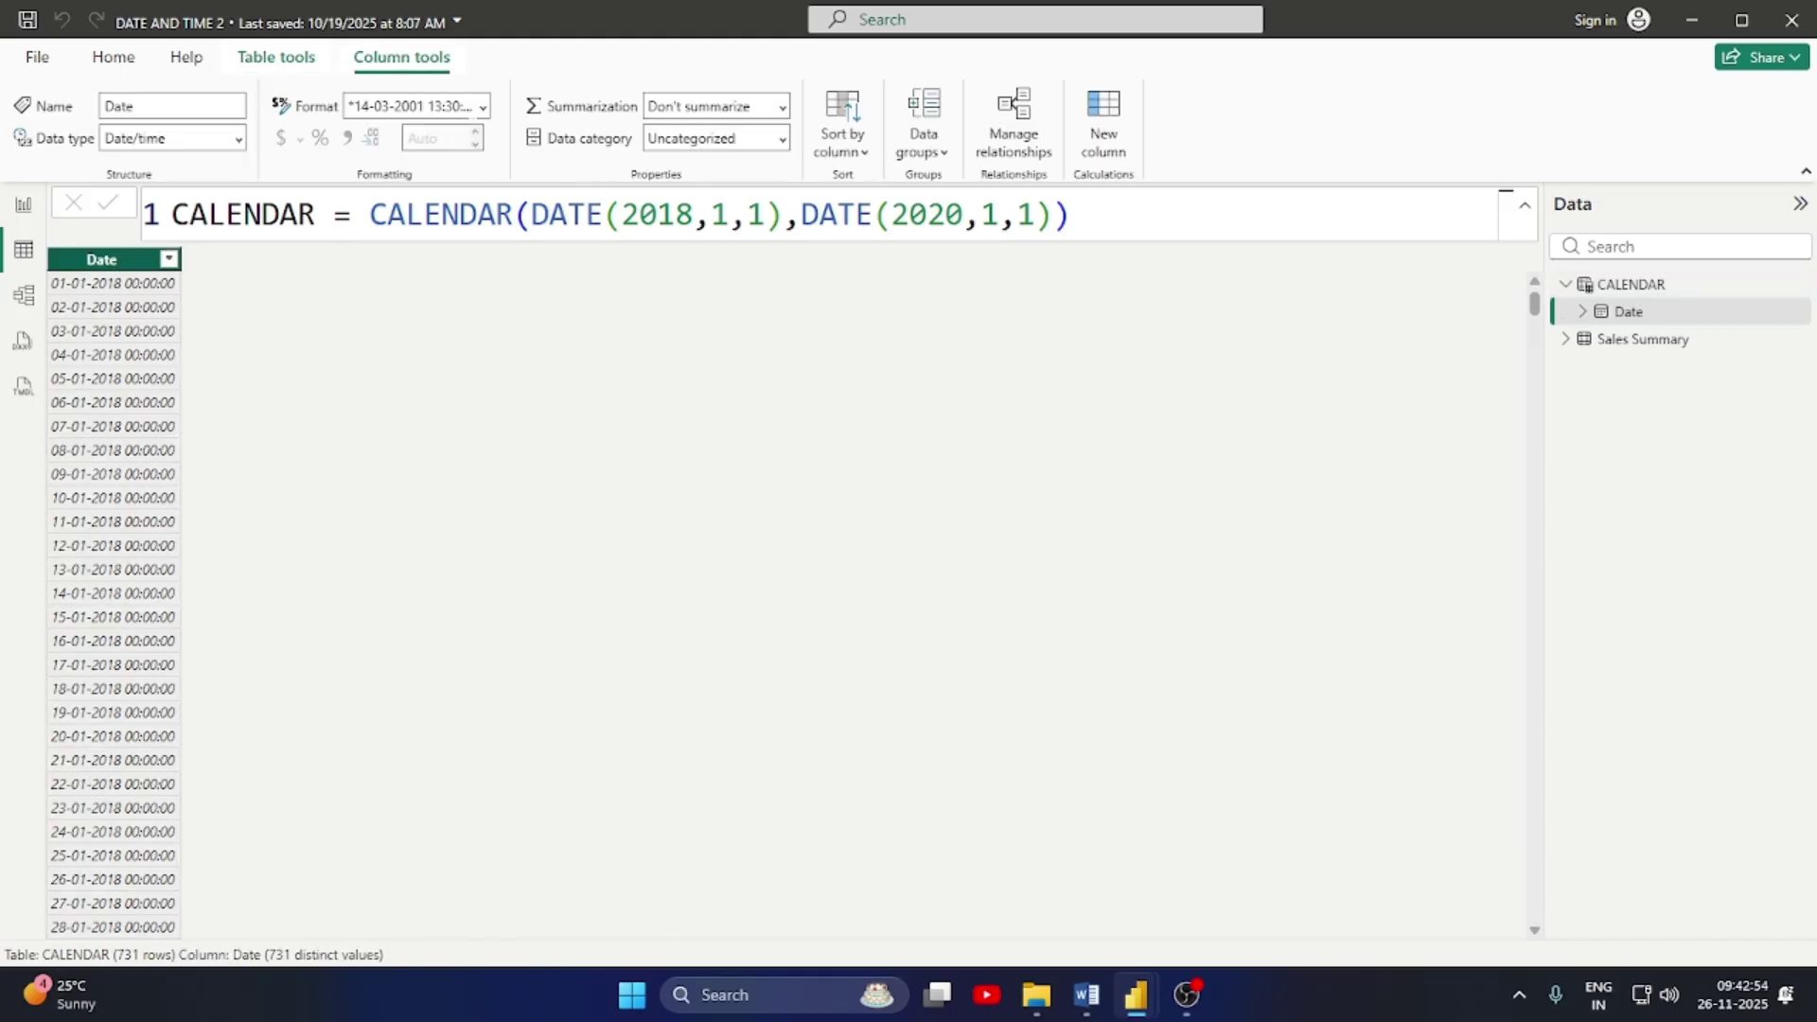
pyautogui.click(483, 106)
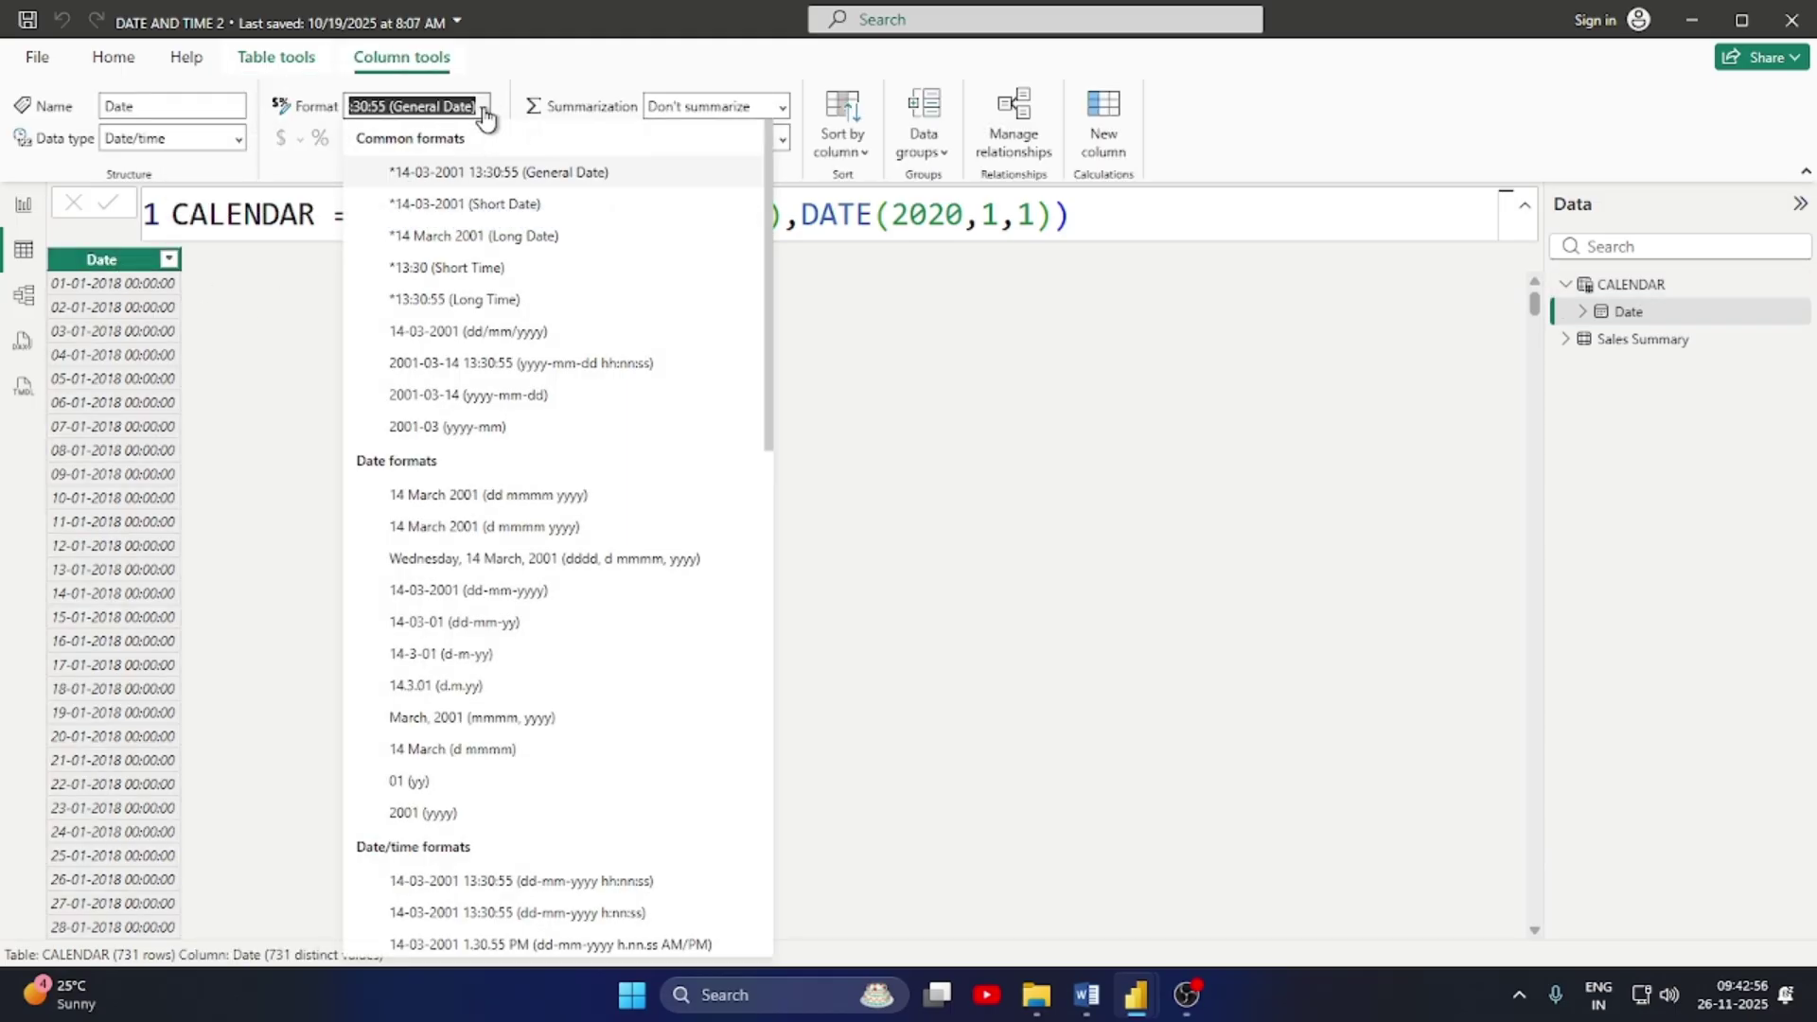
pyautogui.click(469, 629)
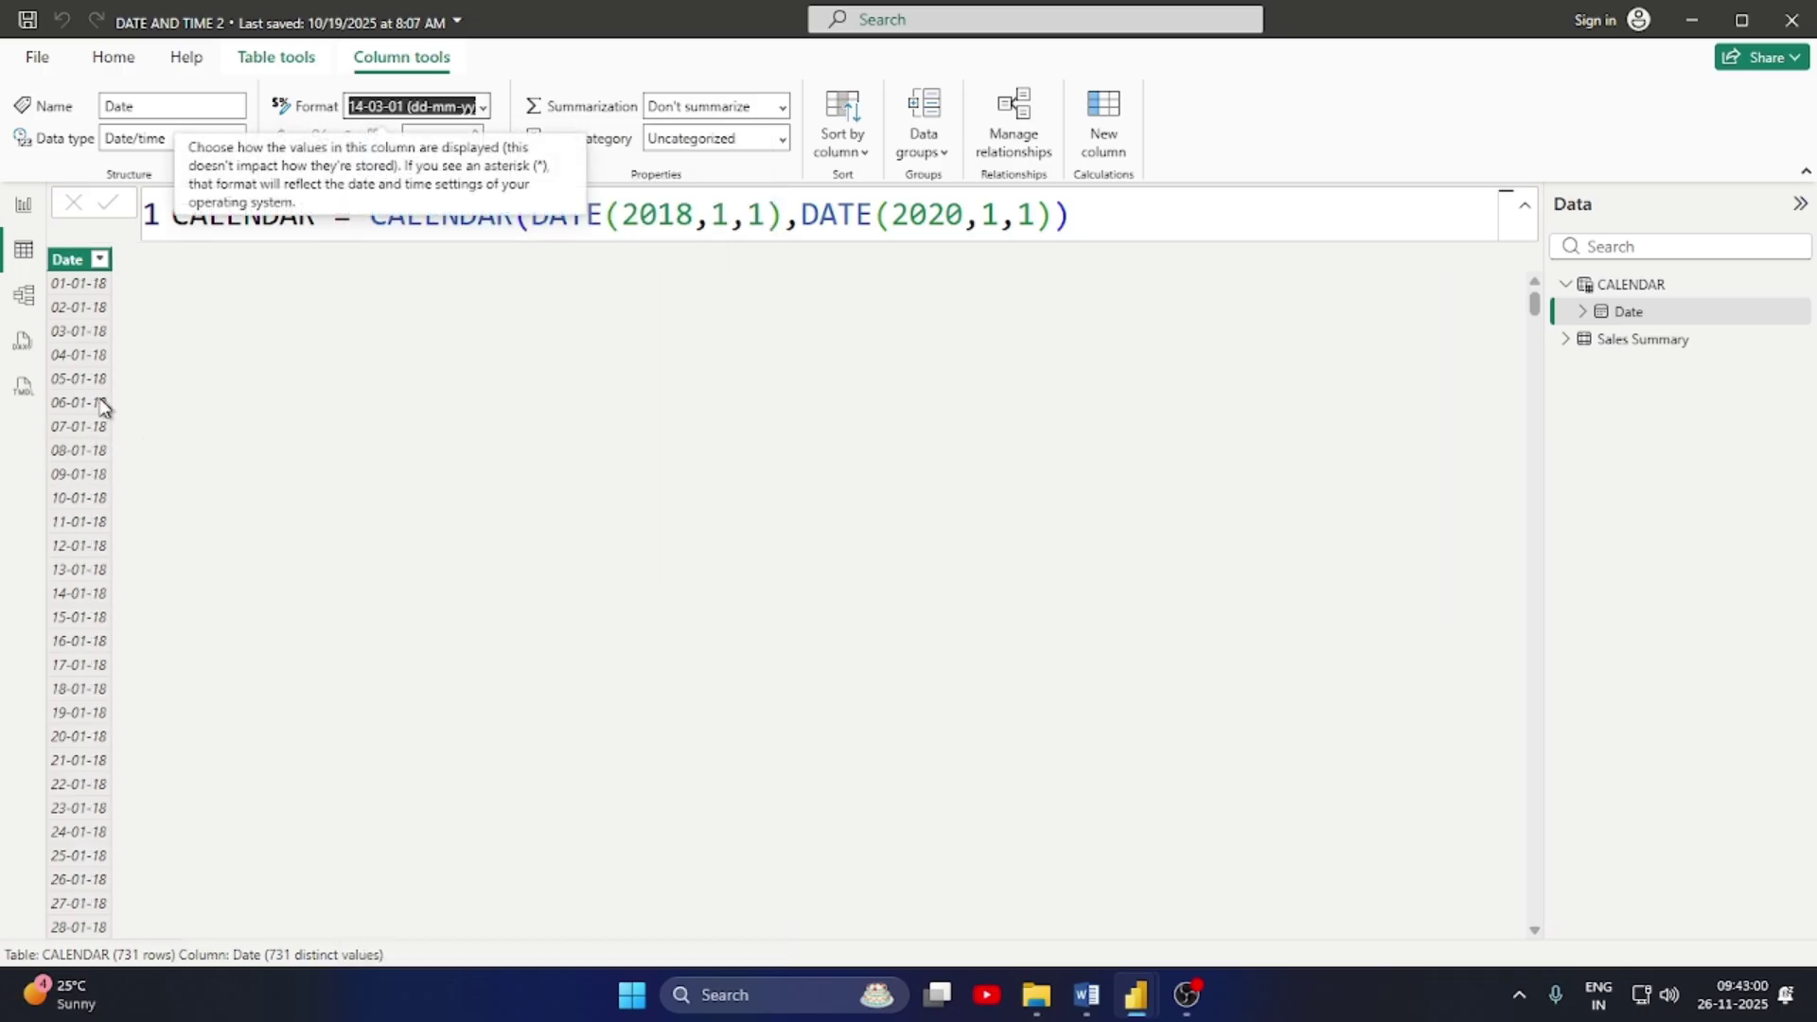
pyautogui.click(483, 109)
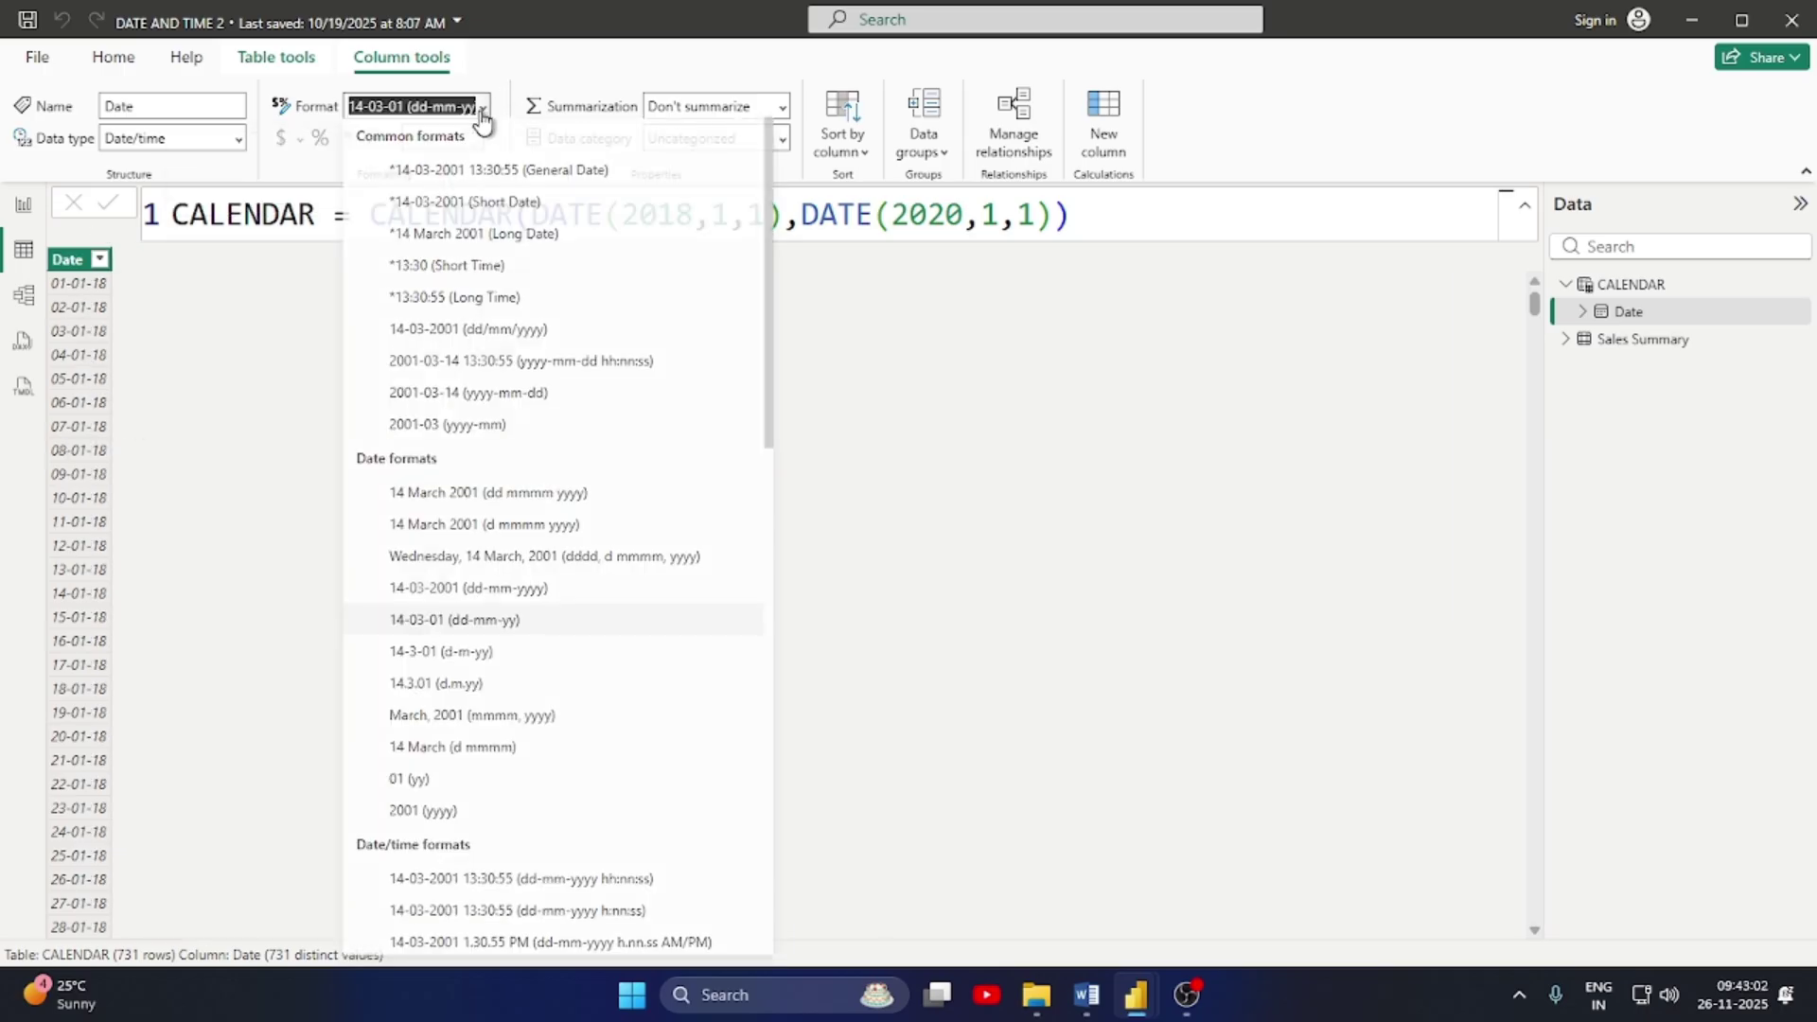
pyautogui.click(535, 564)
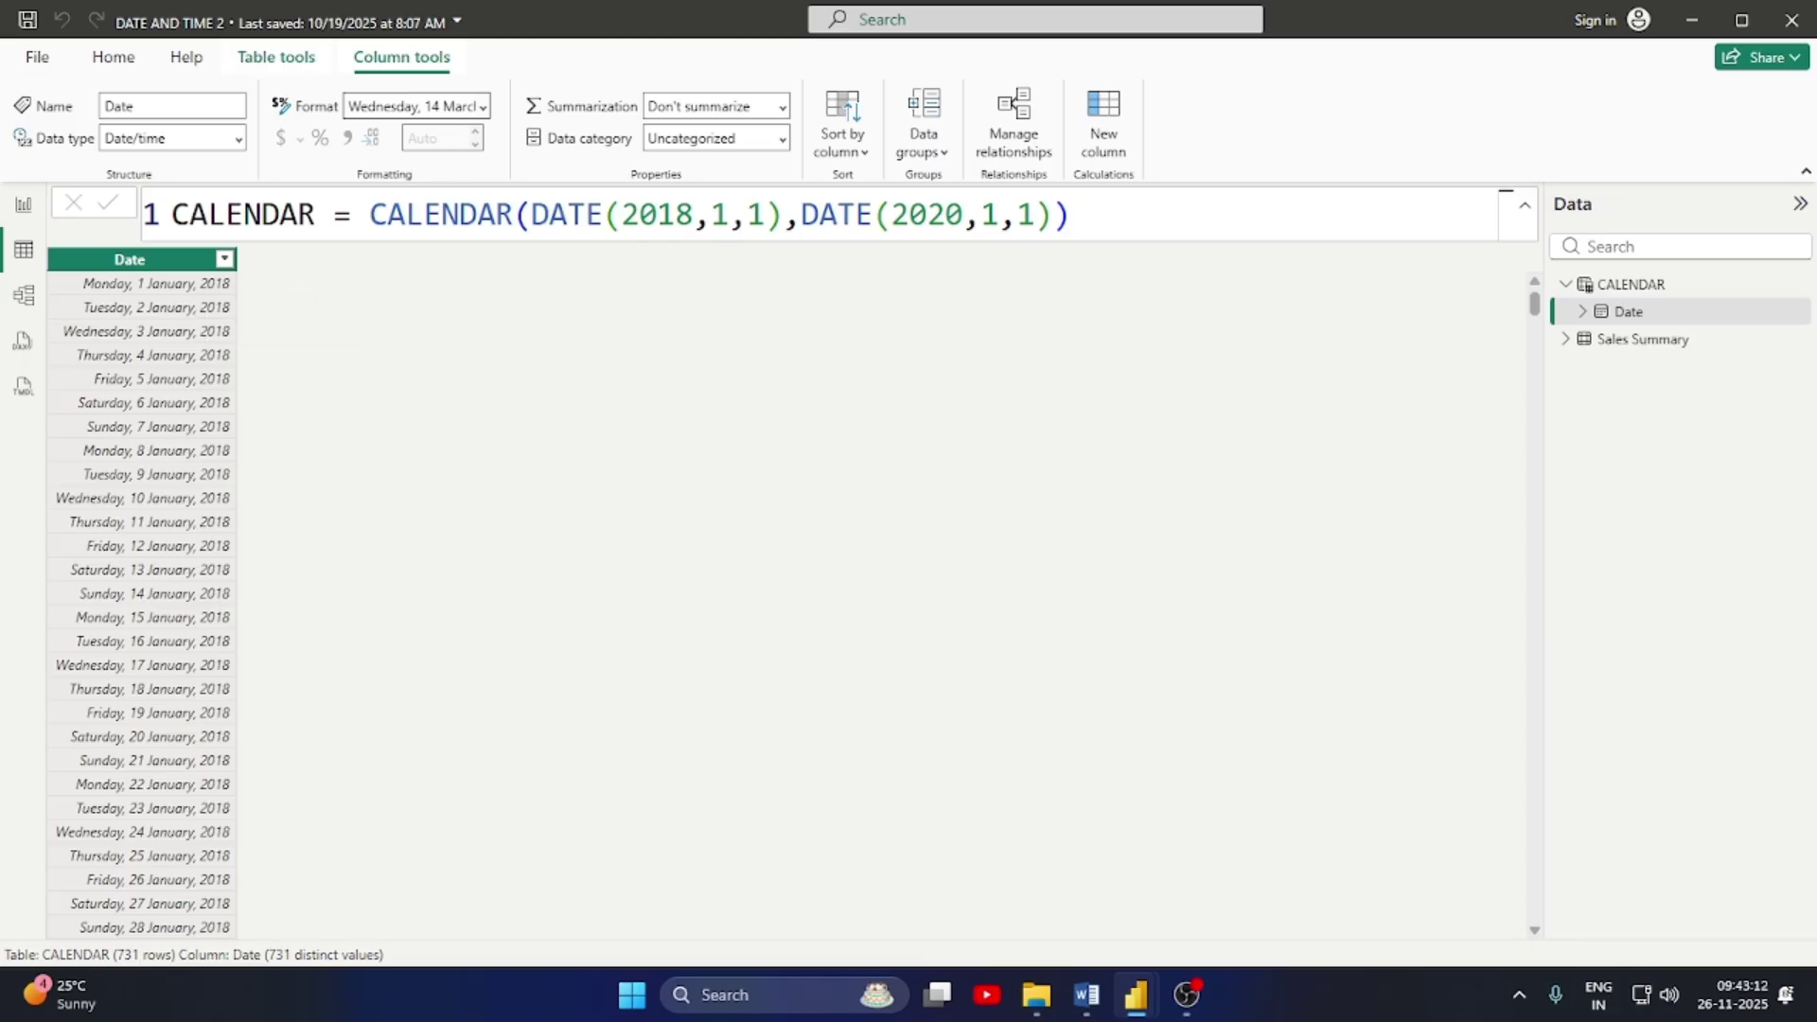
# Set the CALENDAR table's Date column format to 14-03-2001 (dd-mm-yyyy) and look through its dates
pyautogui.click(482, 108)
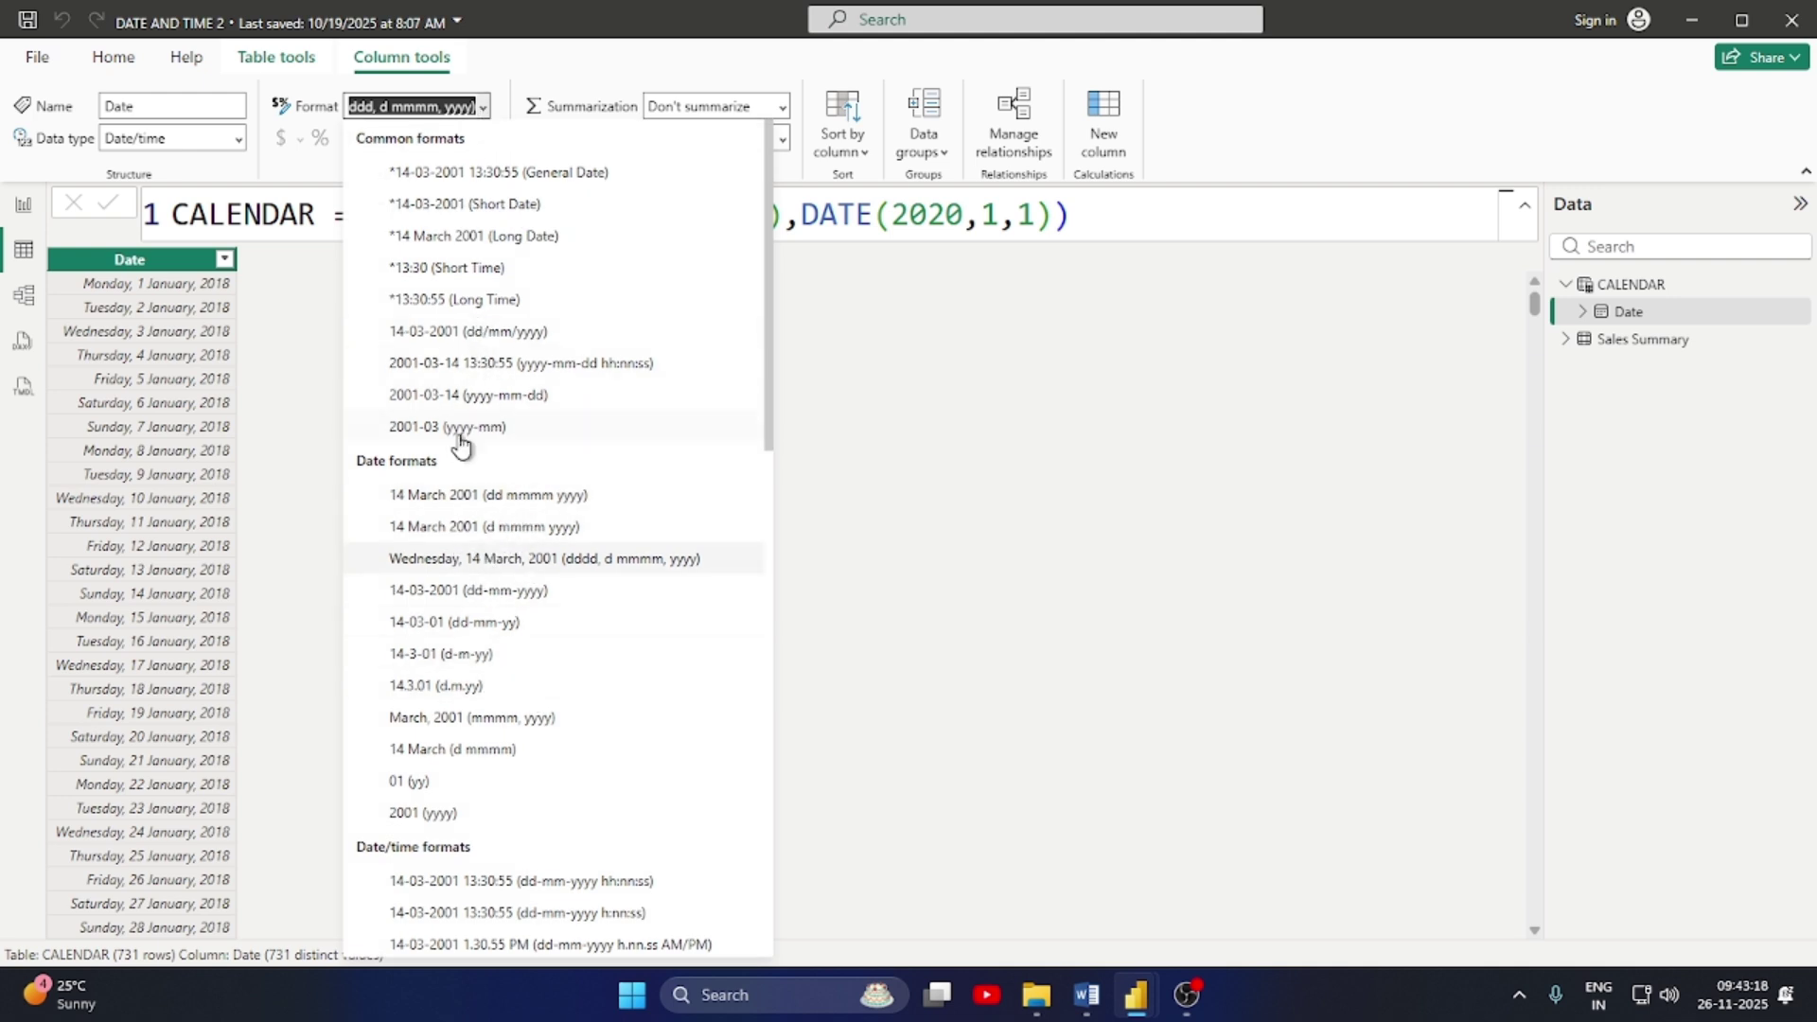
pyautogui.scroll(-10, 476, 719)
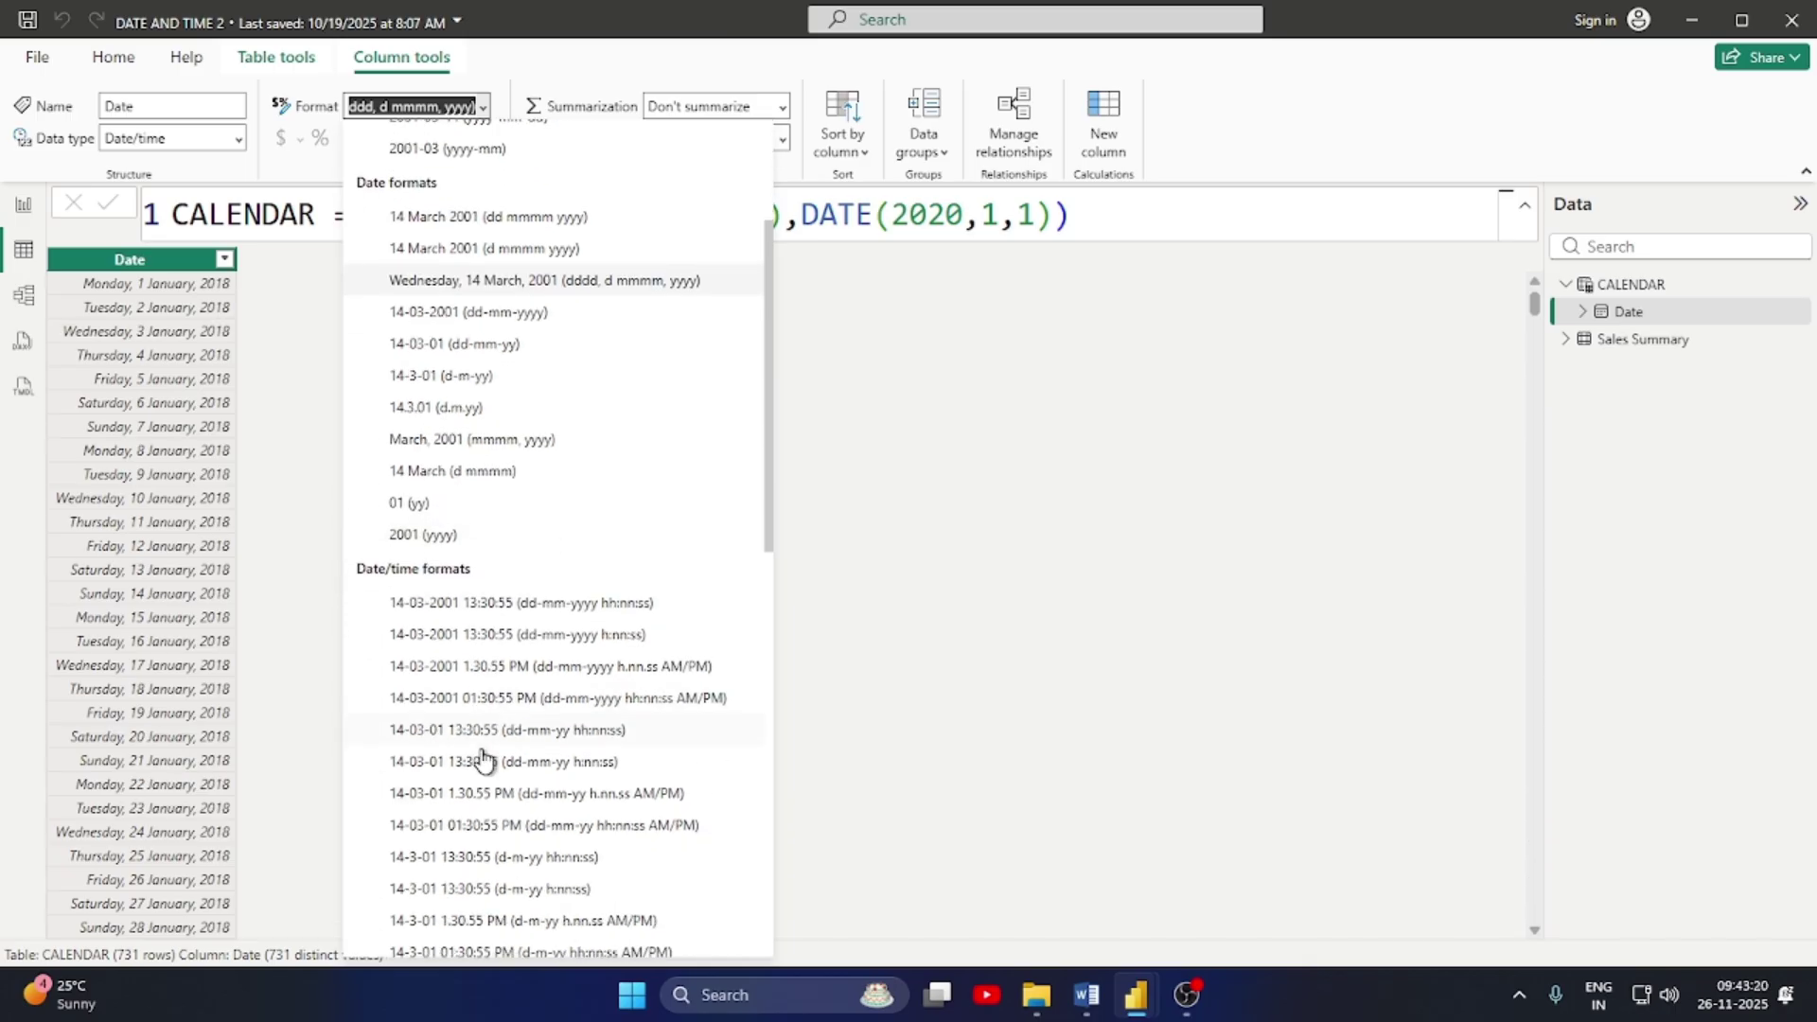
pyautogui.scroll(12, 491, 785)
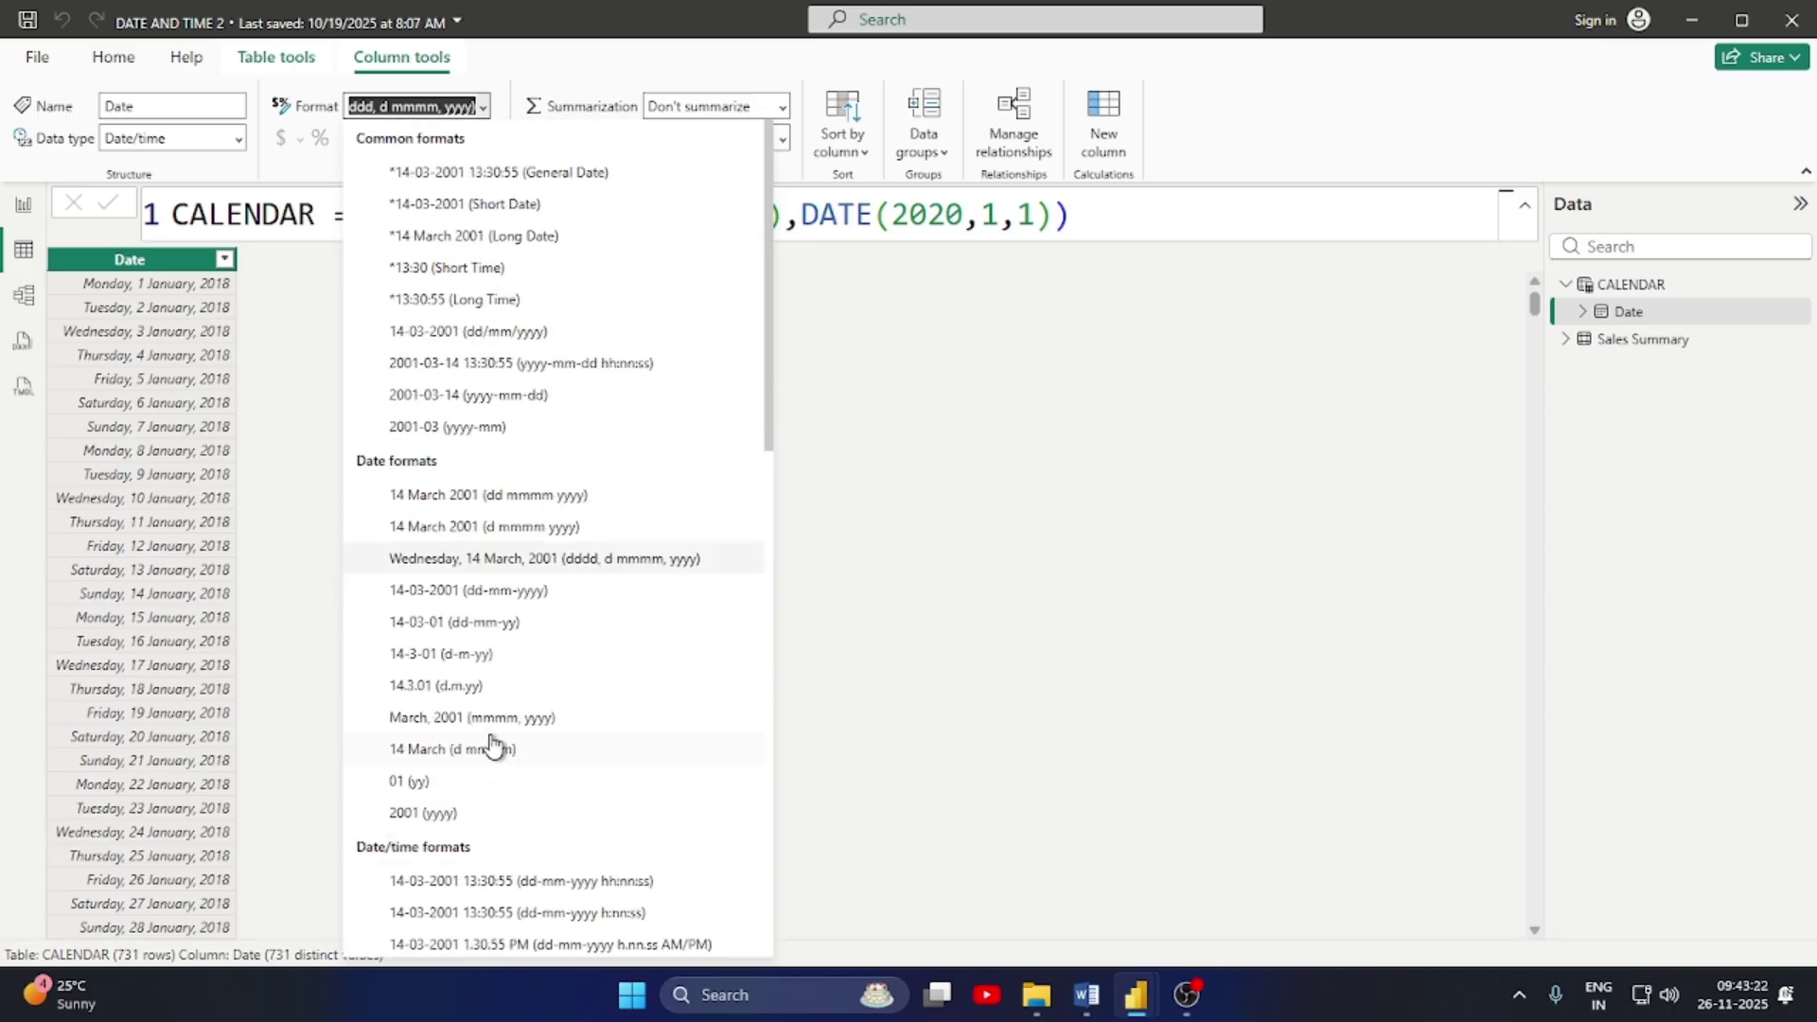
pyautogui.click(470, 606)
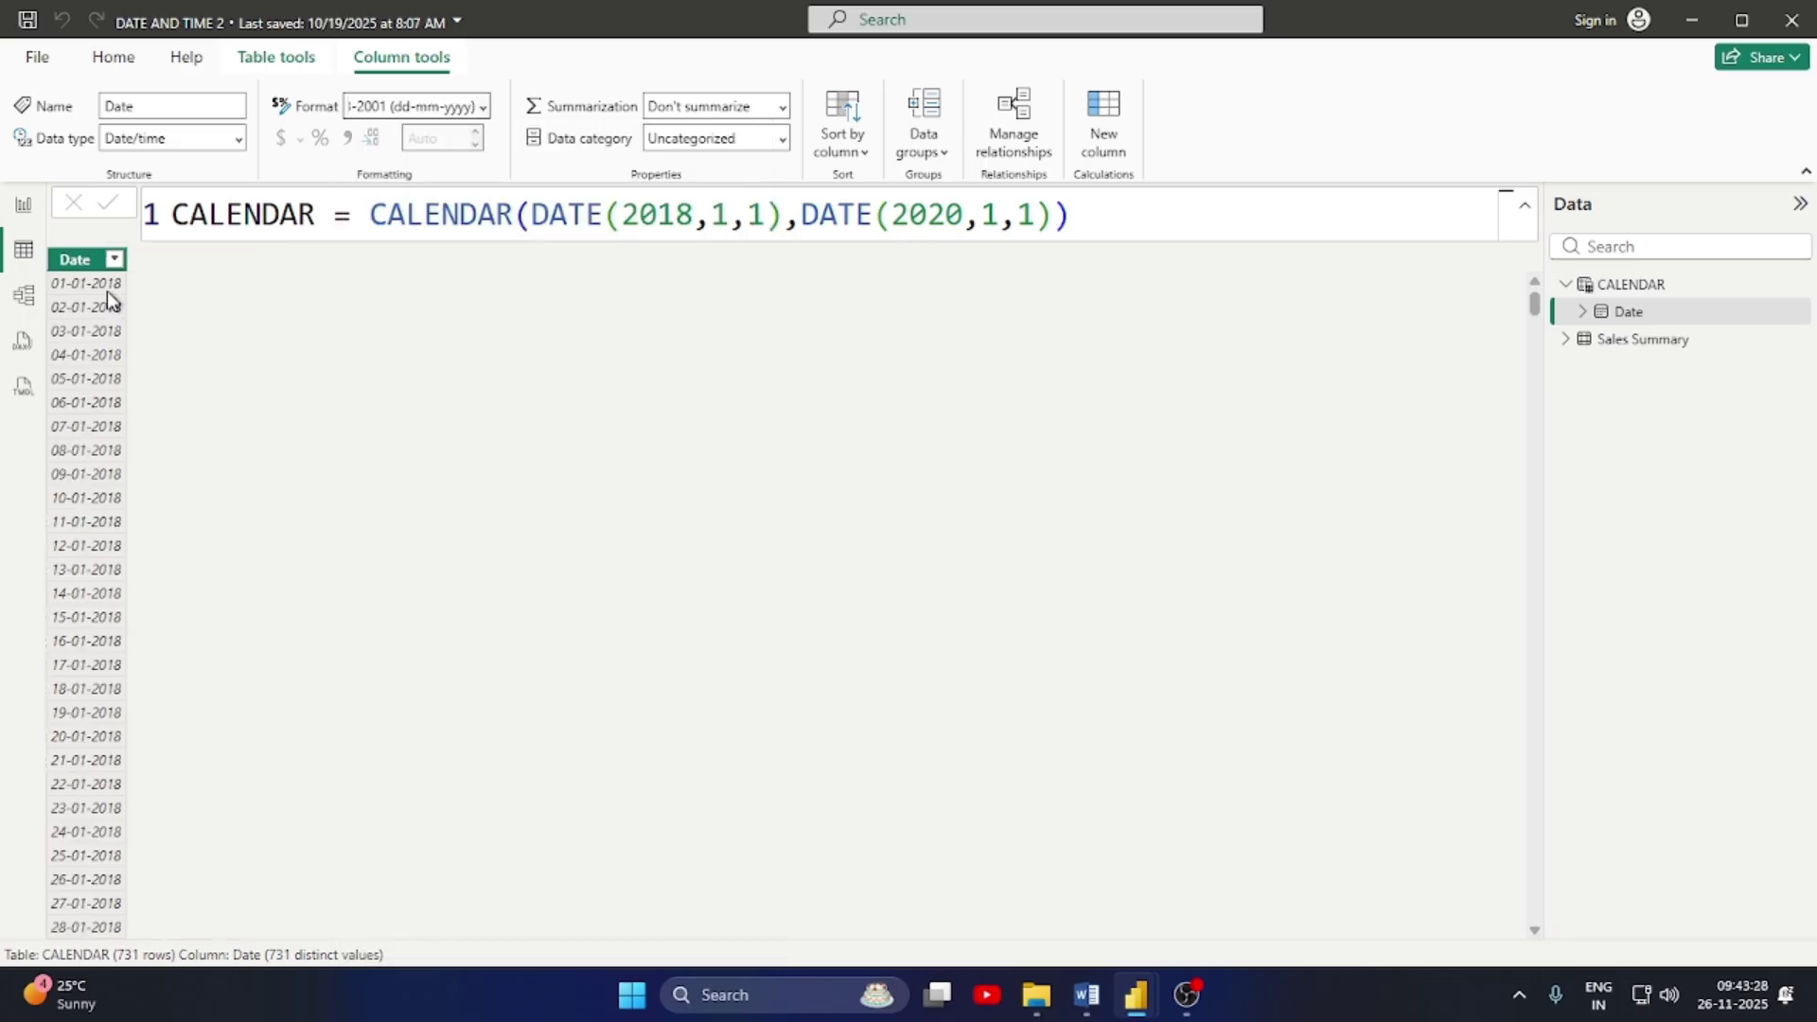
pyautogui.scroll(-2, 87, 698)
pyautogui.scroll(-14, 88, 698)
pyautogui.scroll(16, 89, 720)
# Add a new calculated table and name it CALENDERAUTO in its formula
pyautogui.click(121, 64)
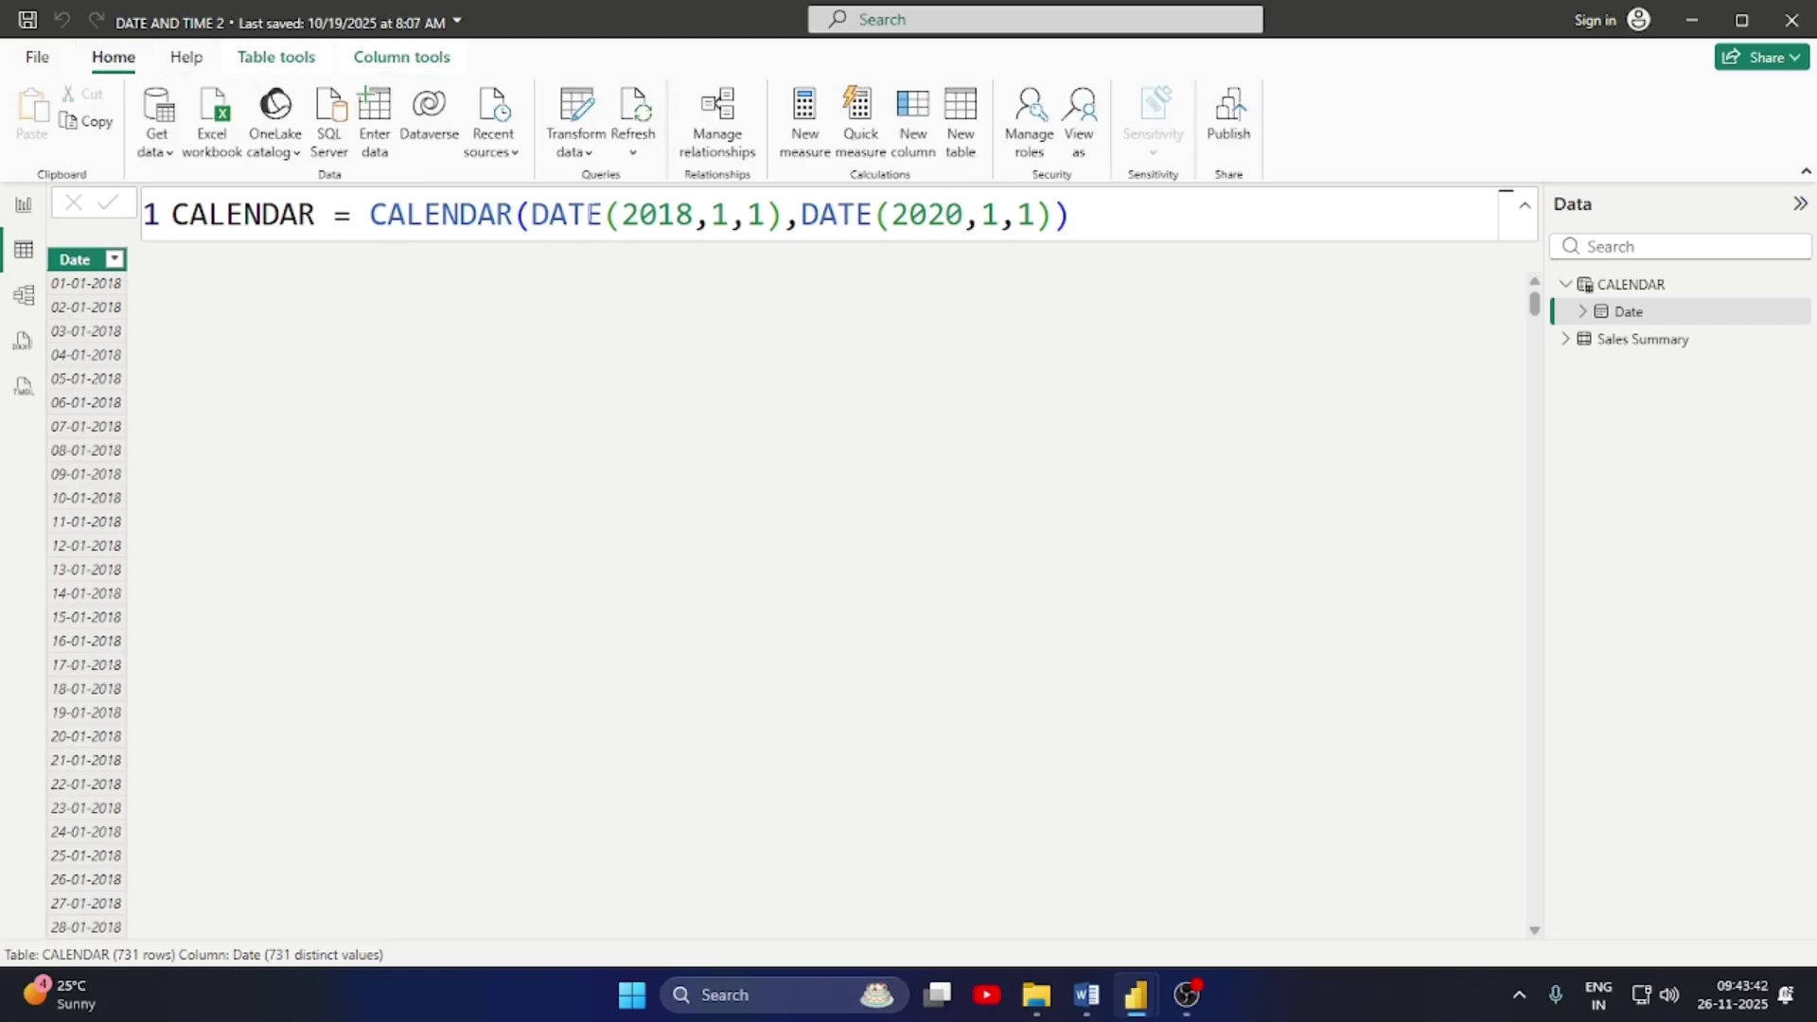
pyautogui.click(288, 61)
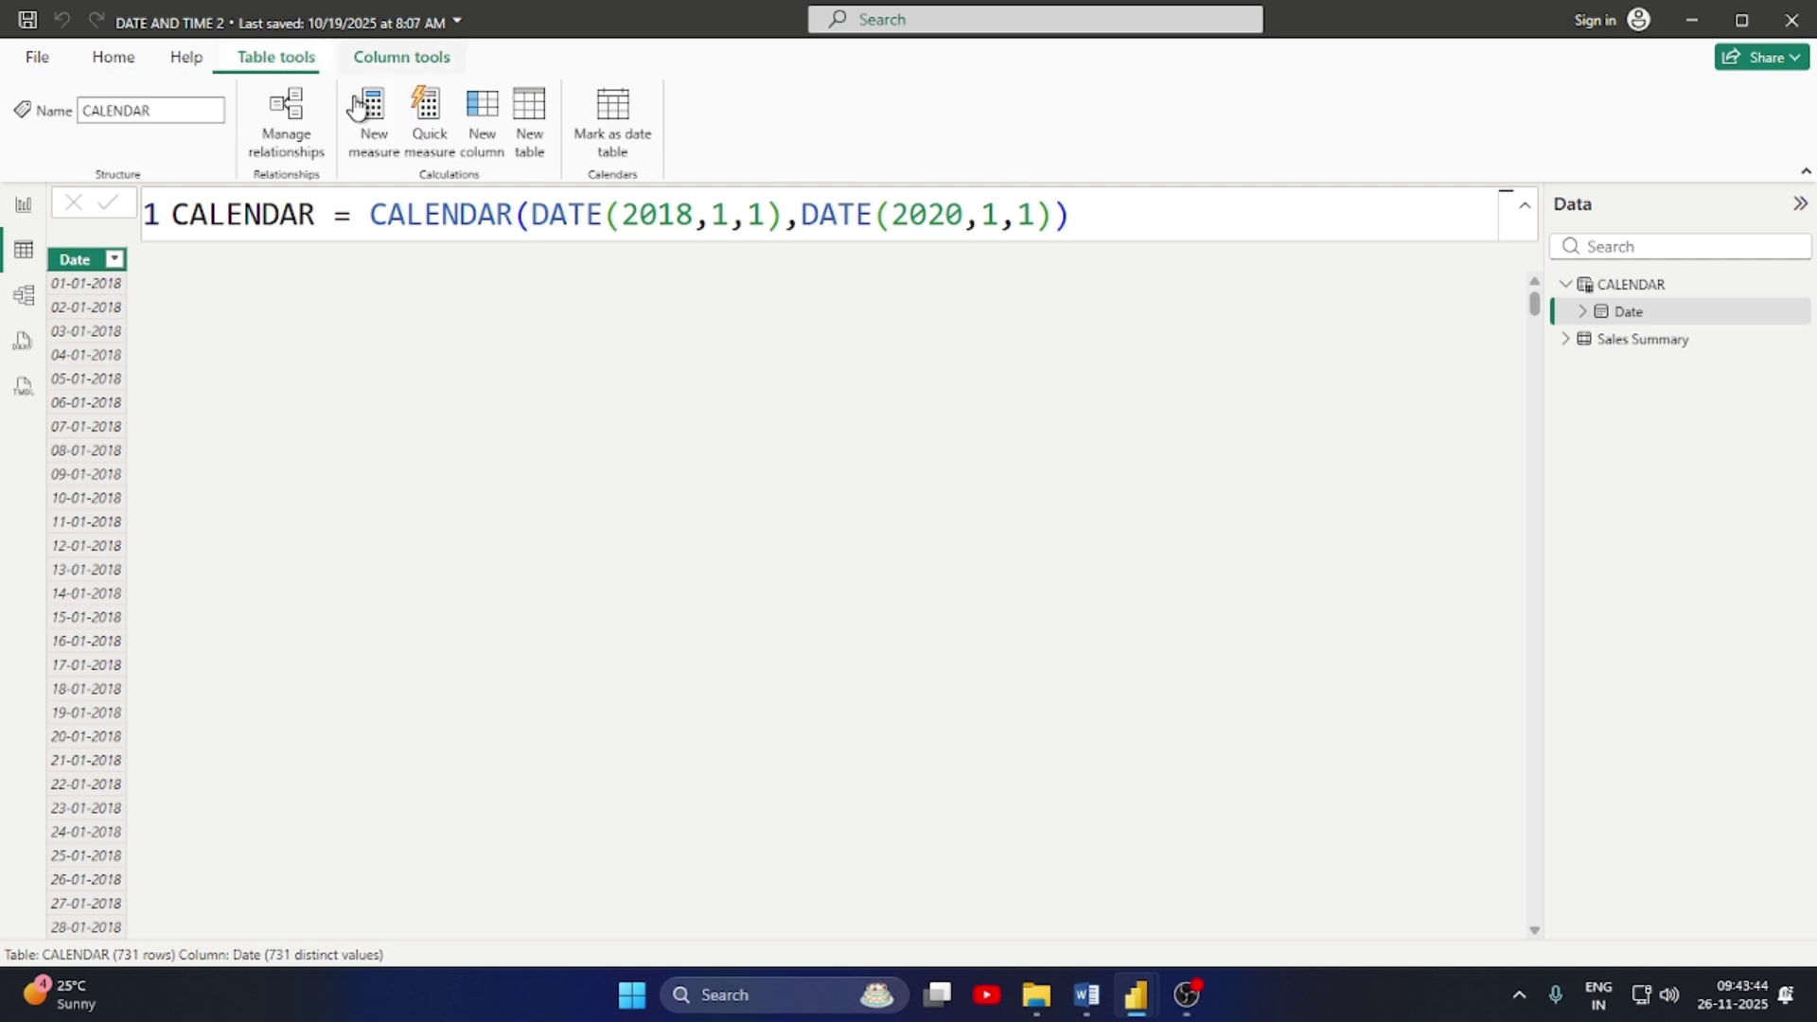
pyautogui.click(530, 118)
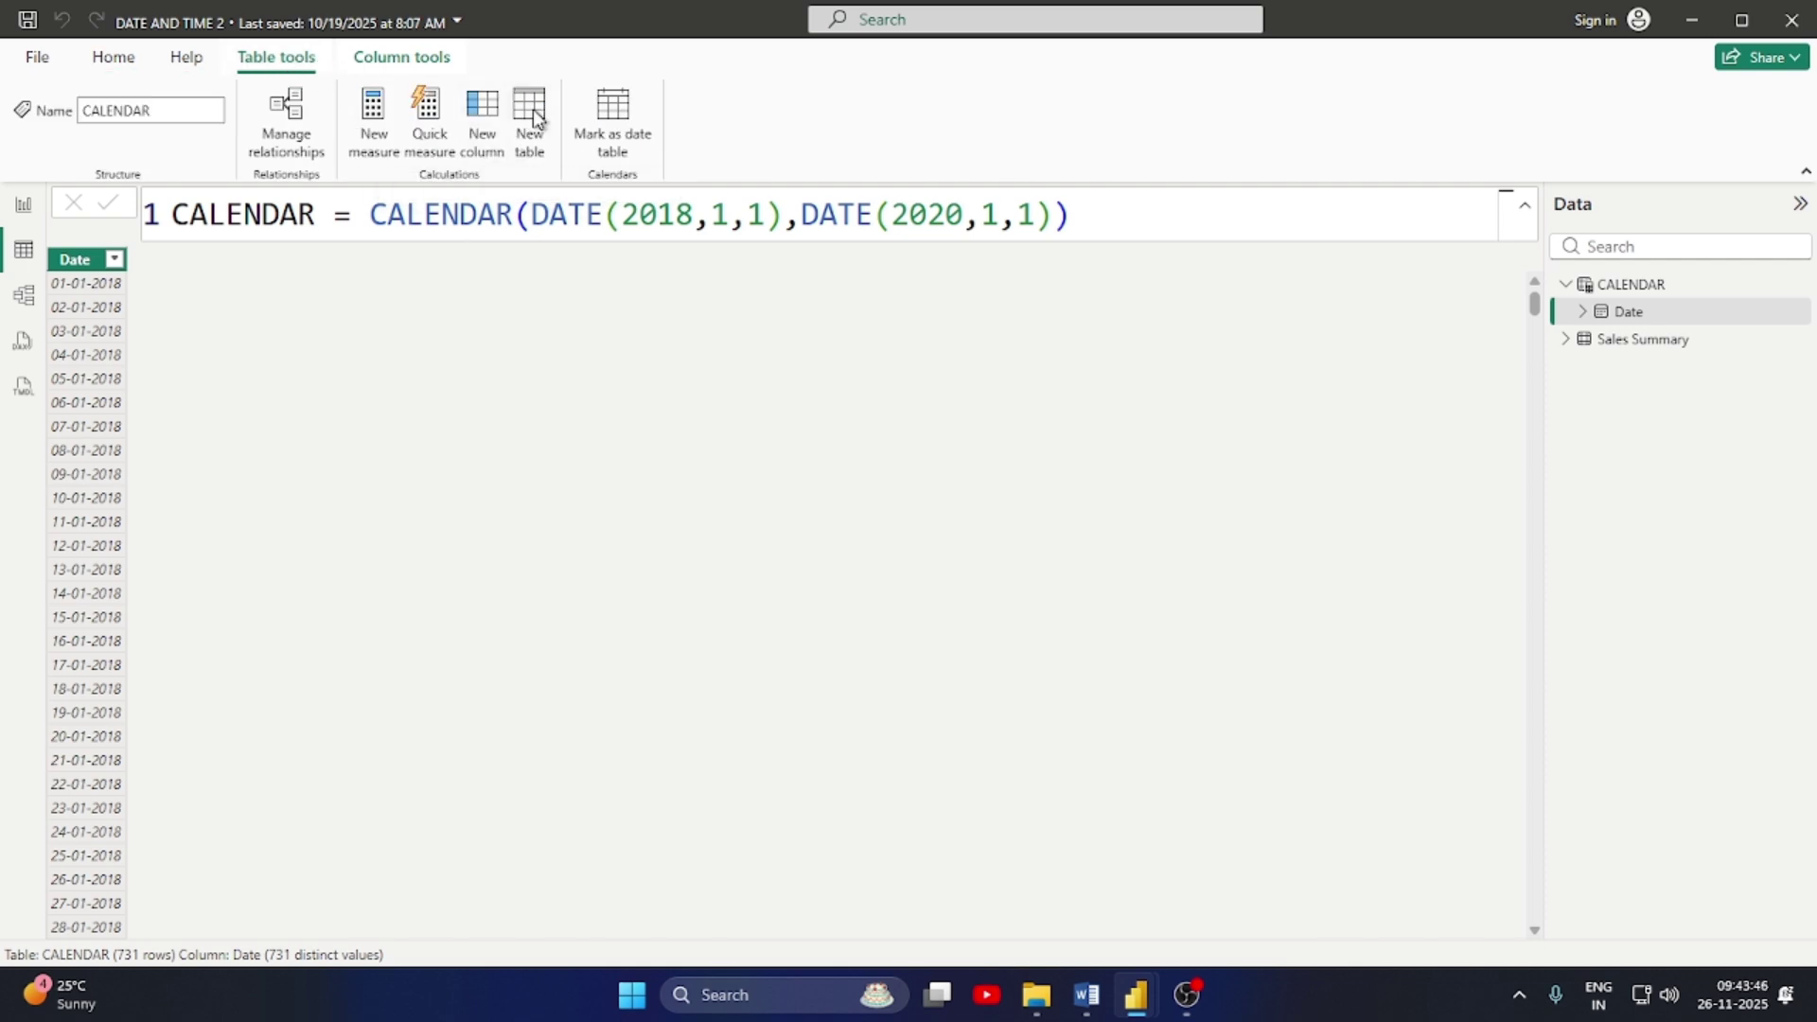
pyautogui.click(258, 221)
pyautogui.press('BackSpace')
pyautogui.press('BackSpace')
pyautogui.press('BackSpace')
pyautogui.press('BackSpace')
pyautogui.press('BackSpace')
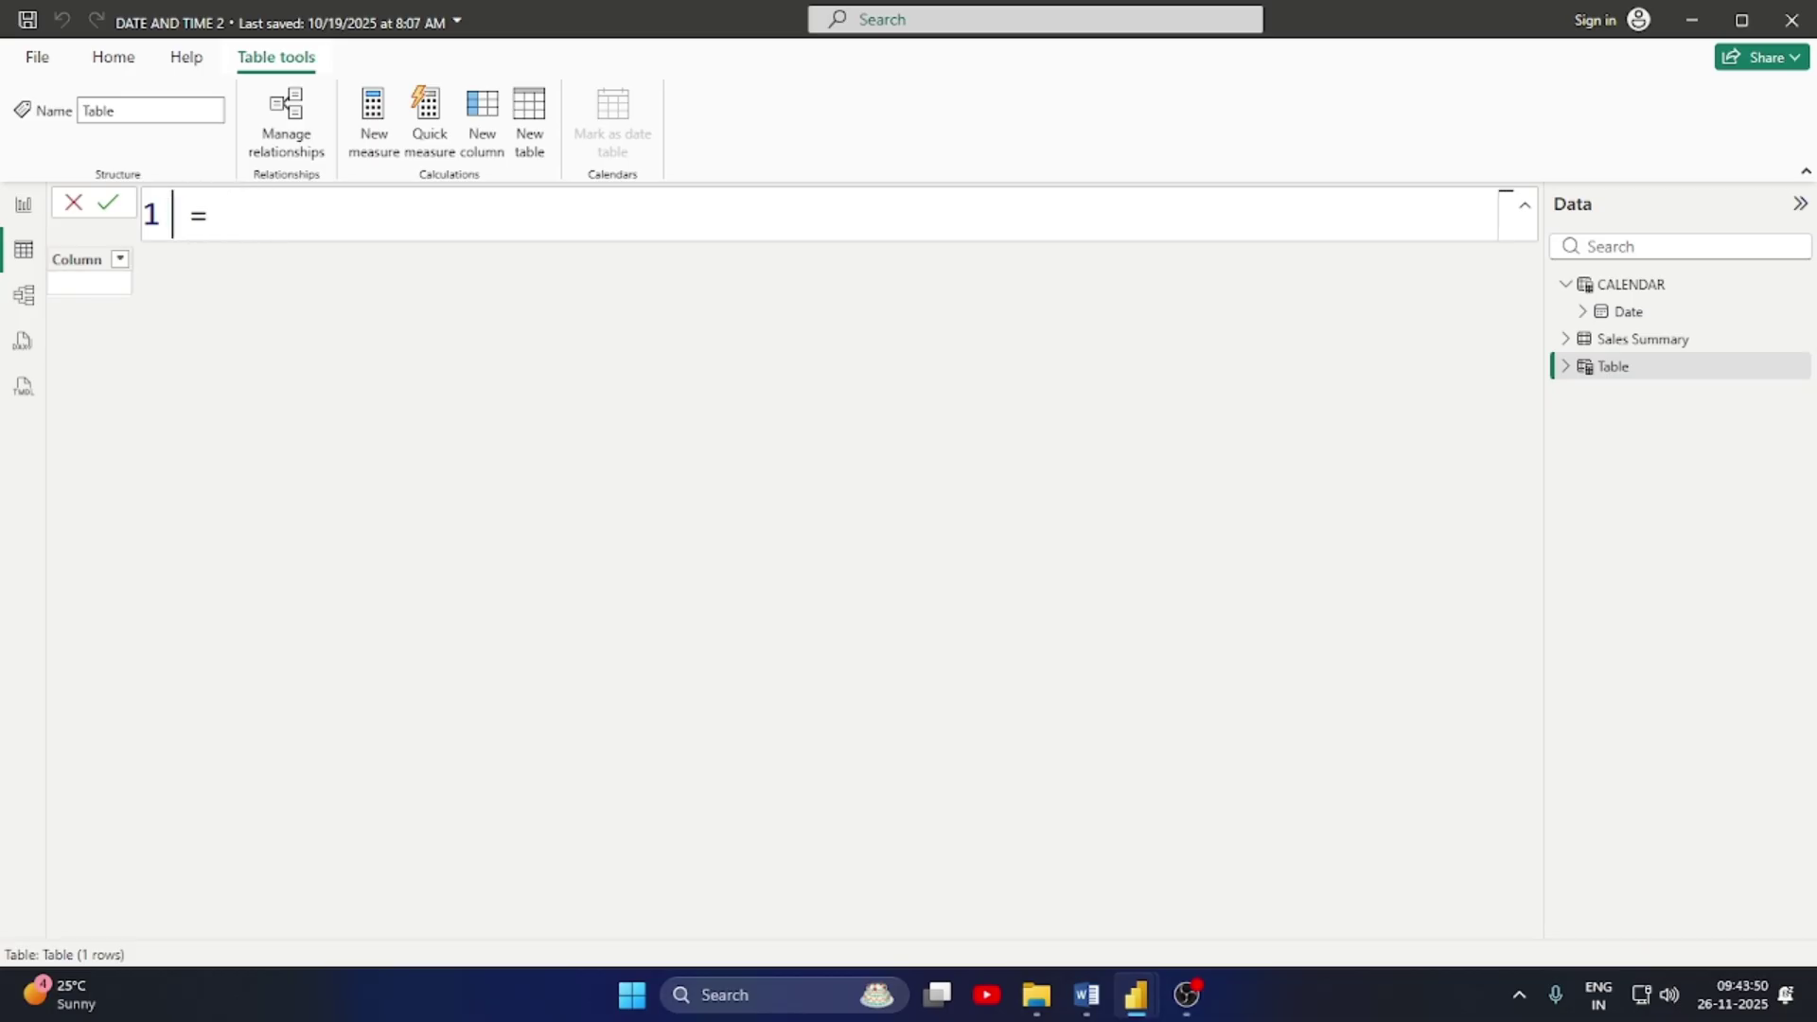
pyautogui.write('CLE')
pyautogui.press('BackSpace')
pyautogui.press('BackSpace')
pyautogui.write('ALENDER ')
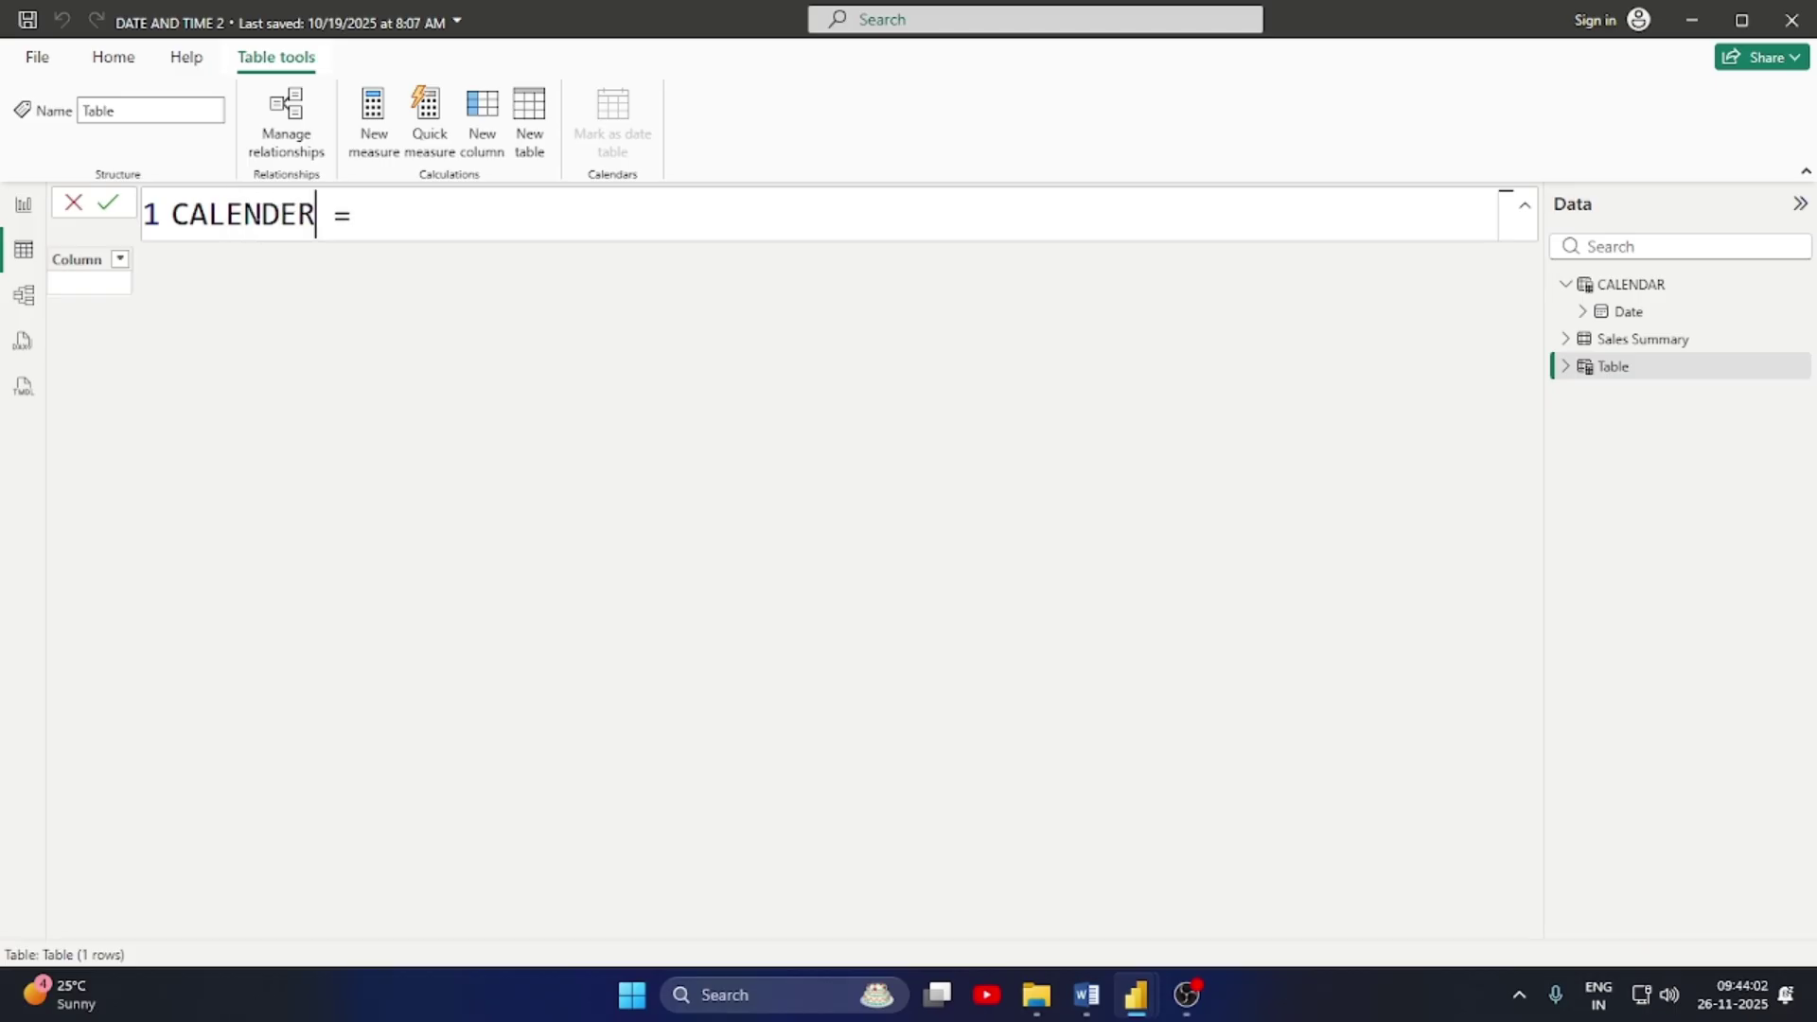
pyautogui.write('AUTO = C')
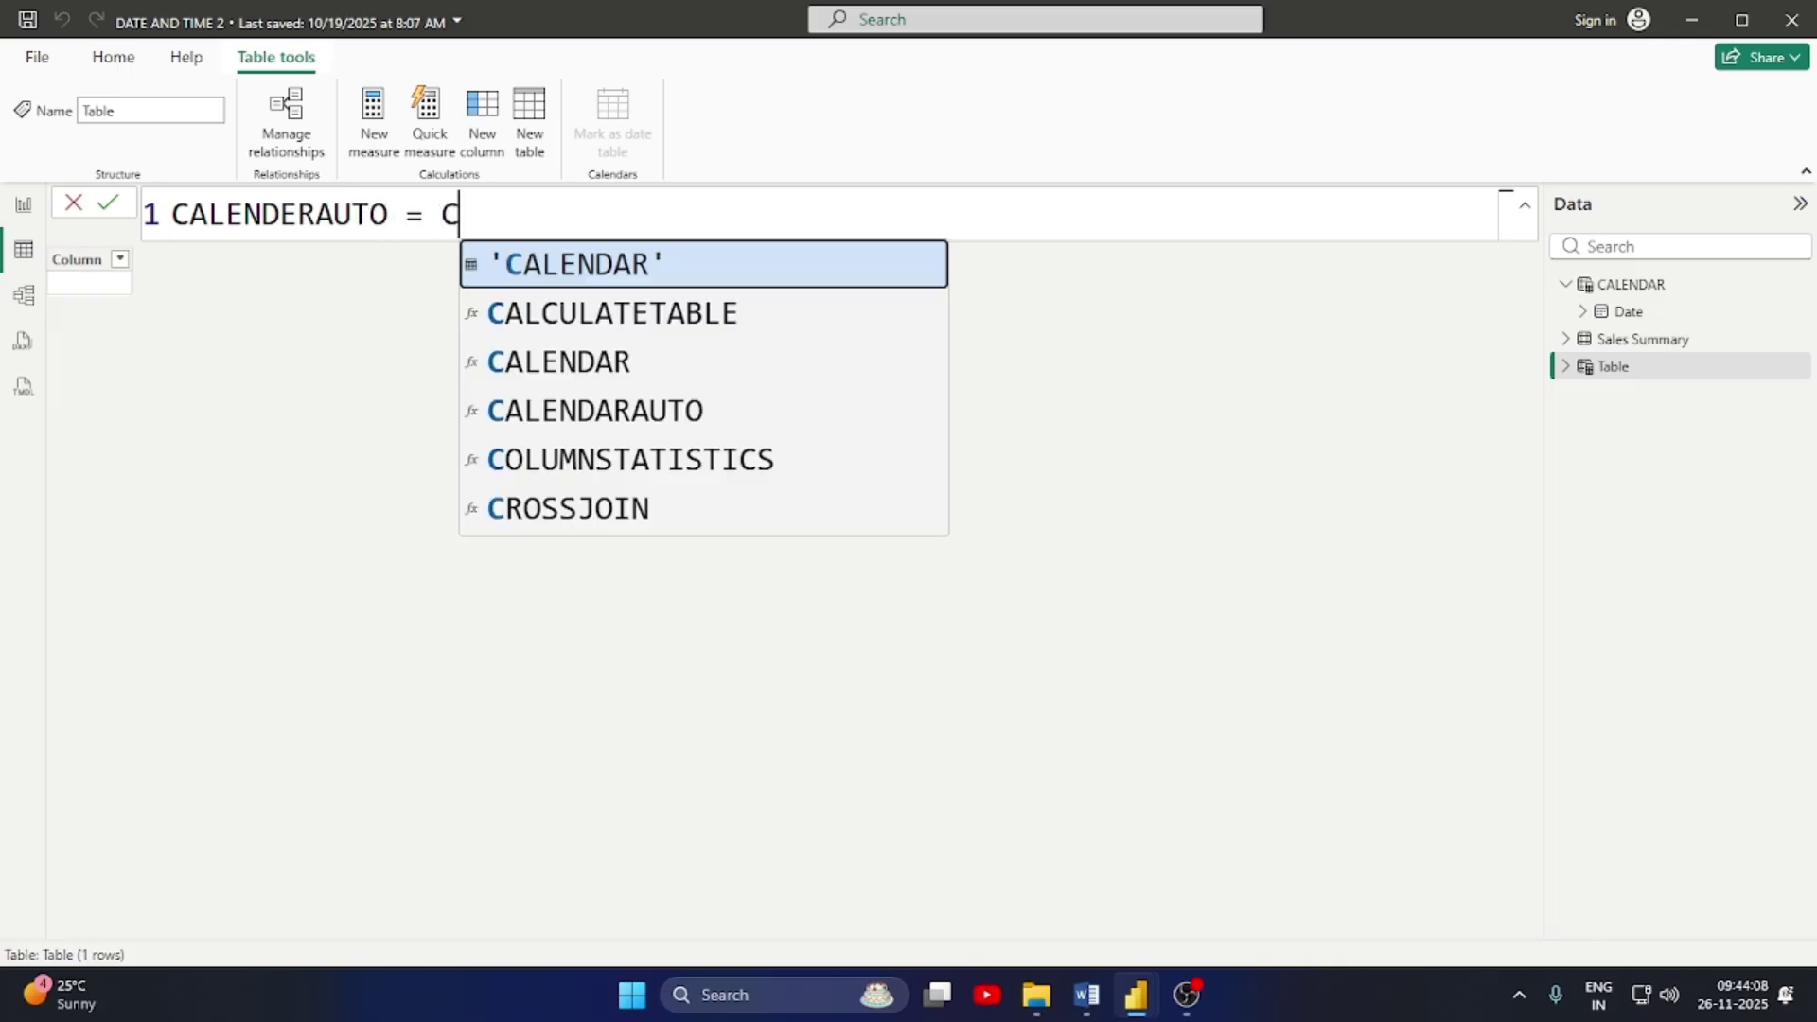
# Define the CALENDERAUTO table as CALENDARAUTO(3), commit the formula and look through its dates
pyautogui.write('ALEN')
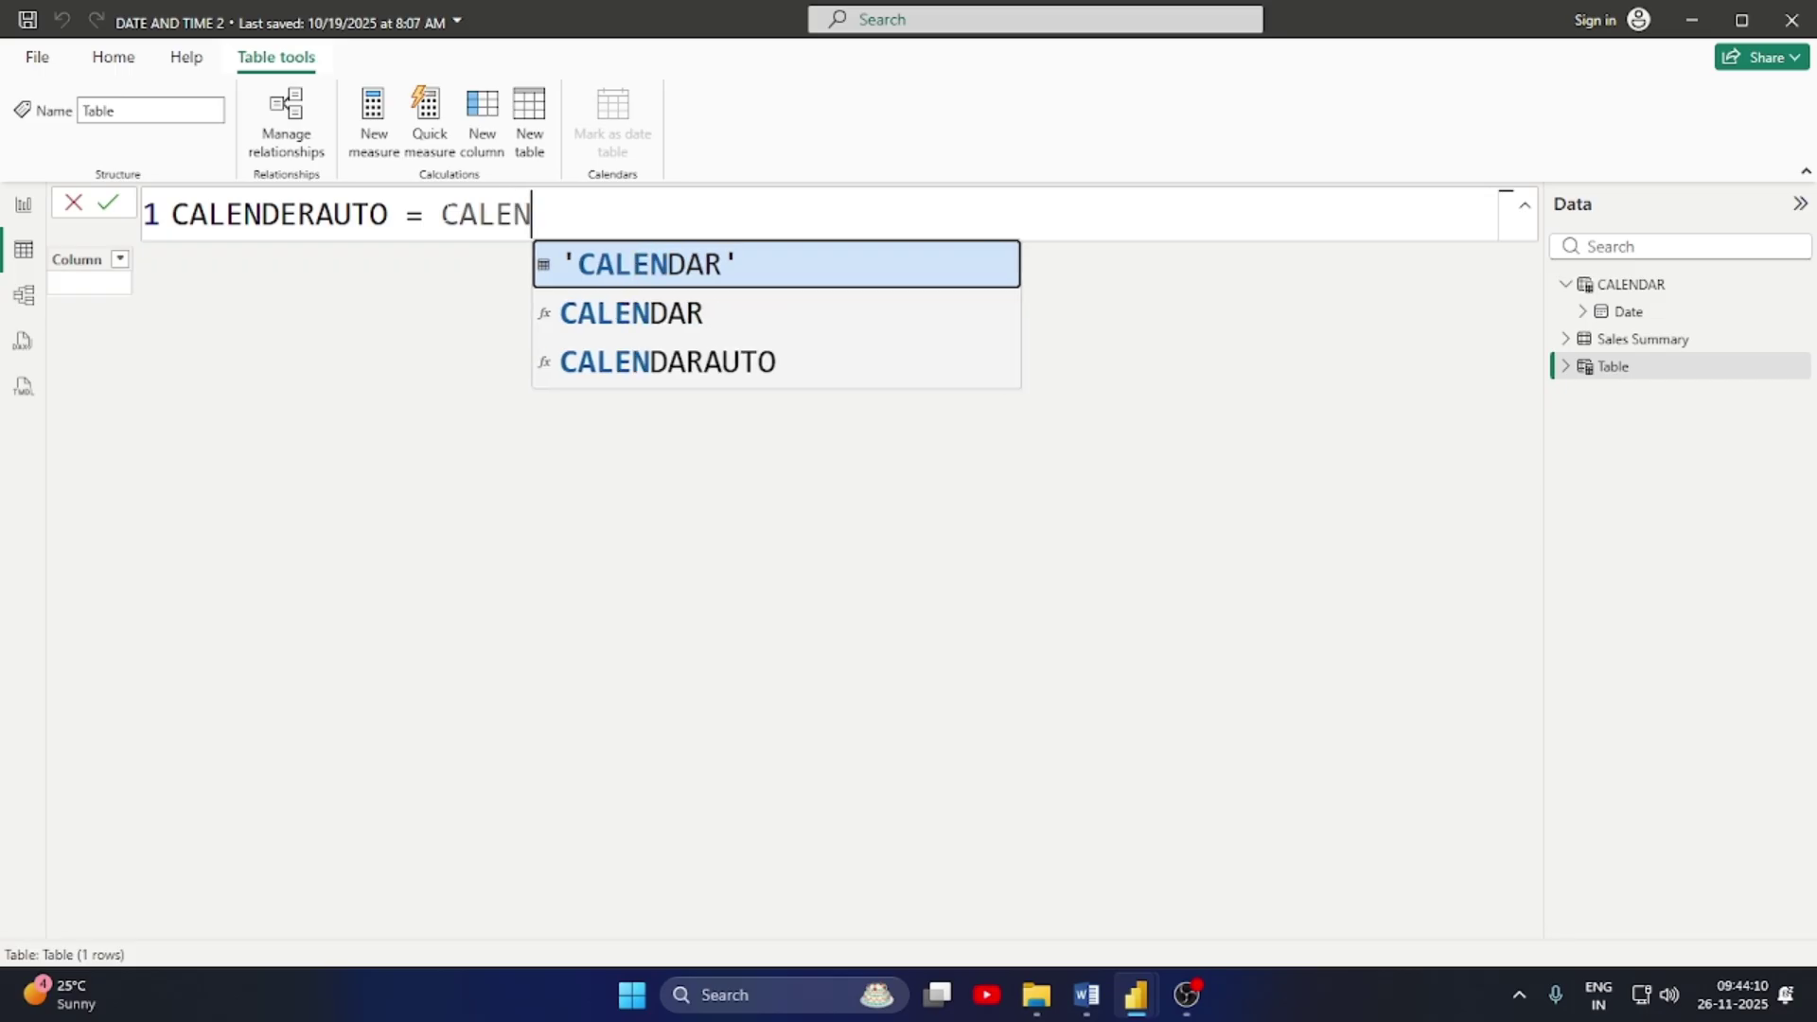
pyautogui.press('Down')
pyautogui.press('Down')
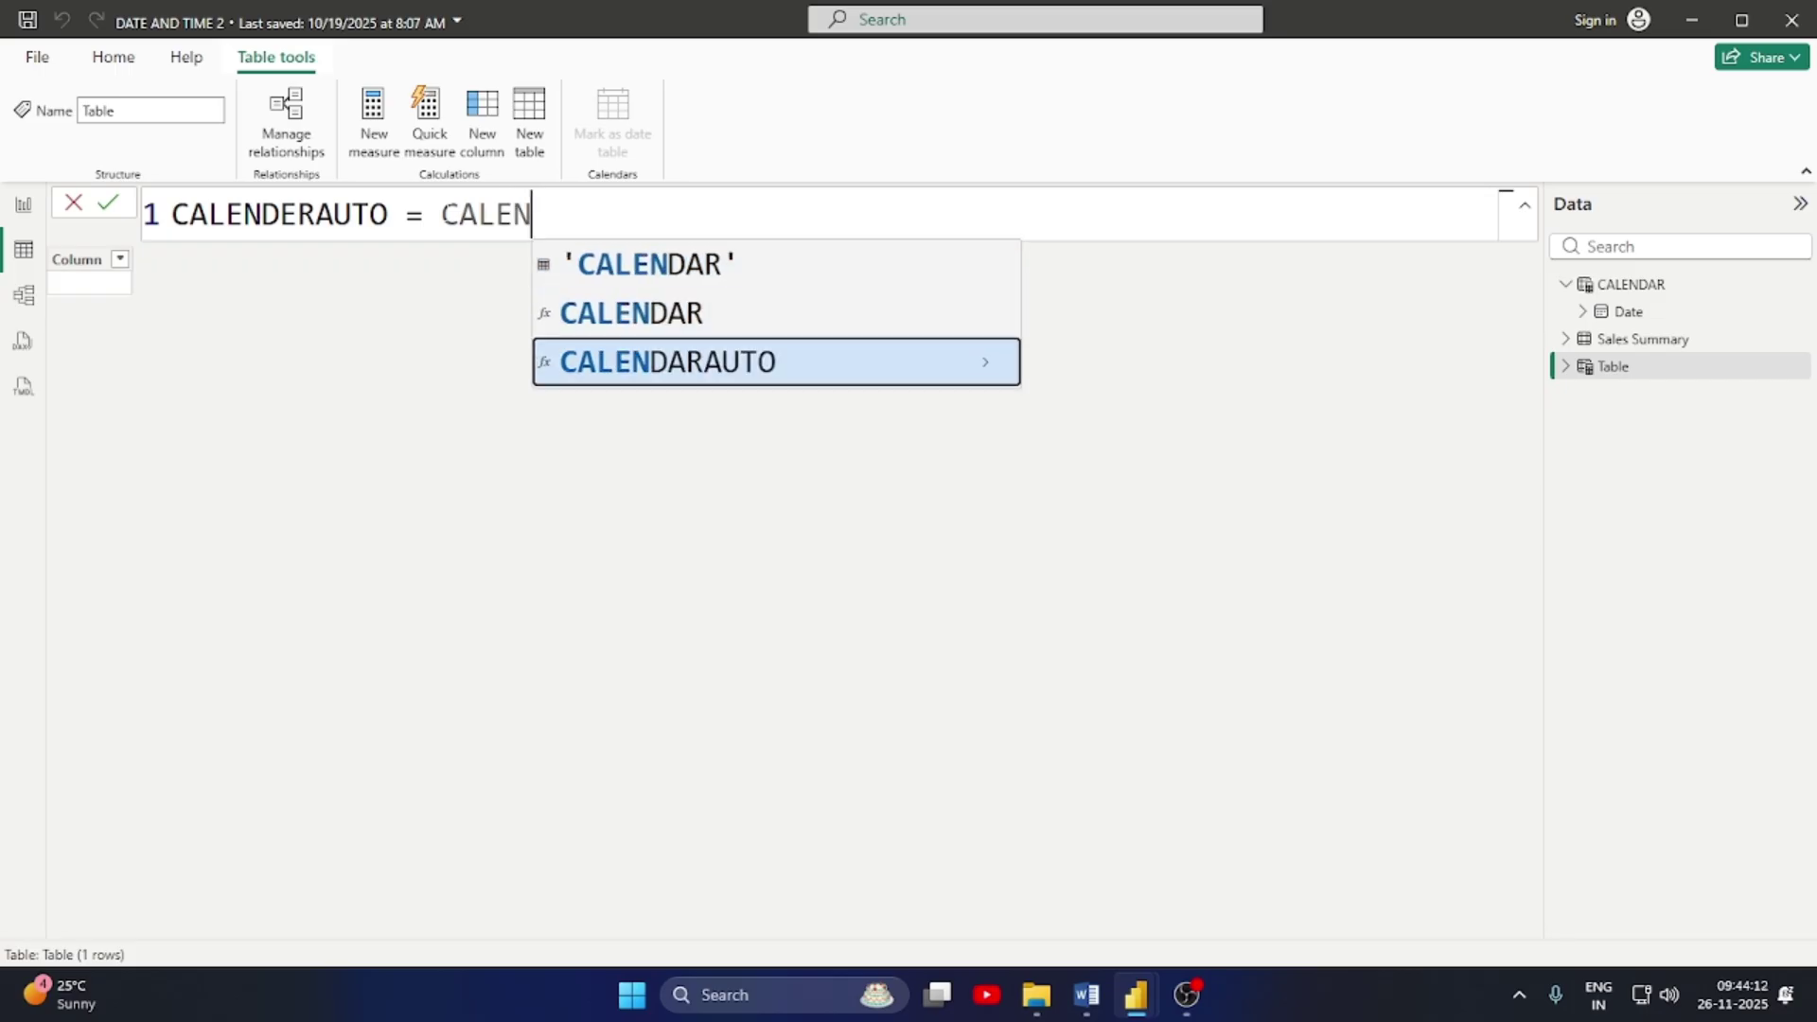
pyautogui.press('Tab')
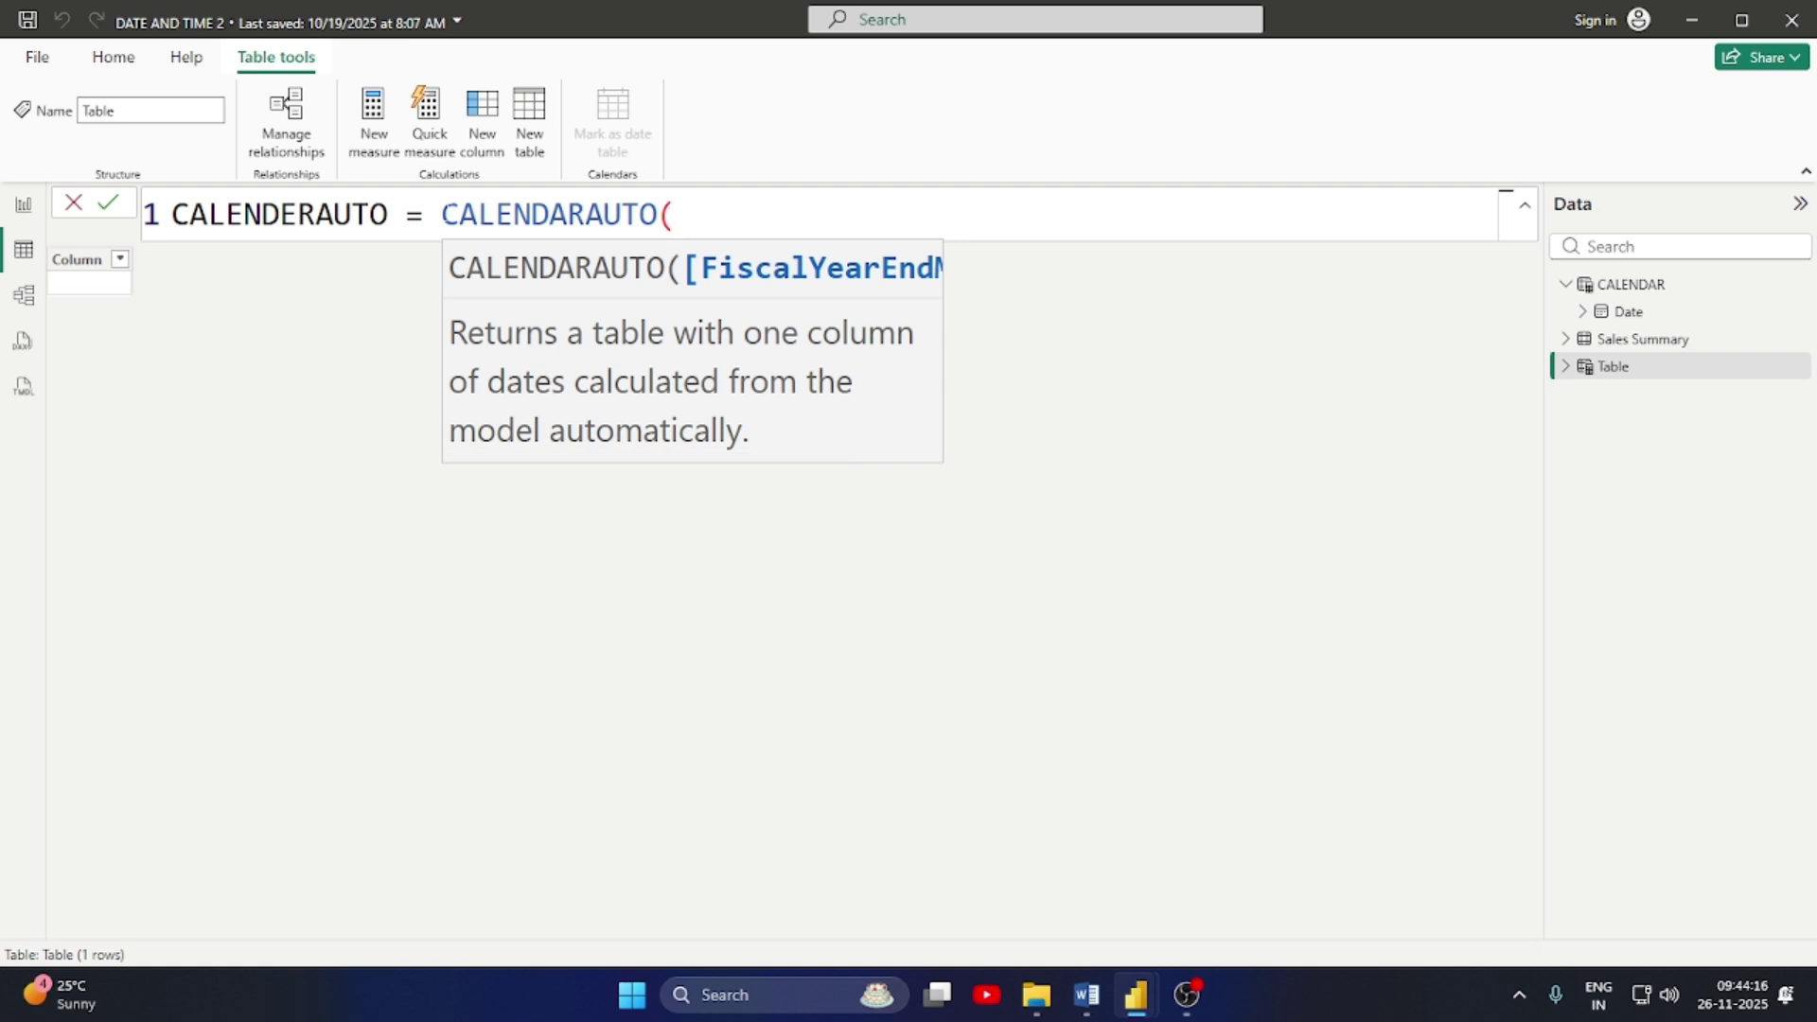
pyautogui.write('3)')
pyautogui.press('Return')
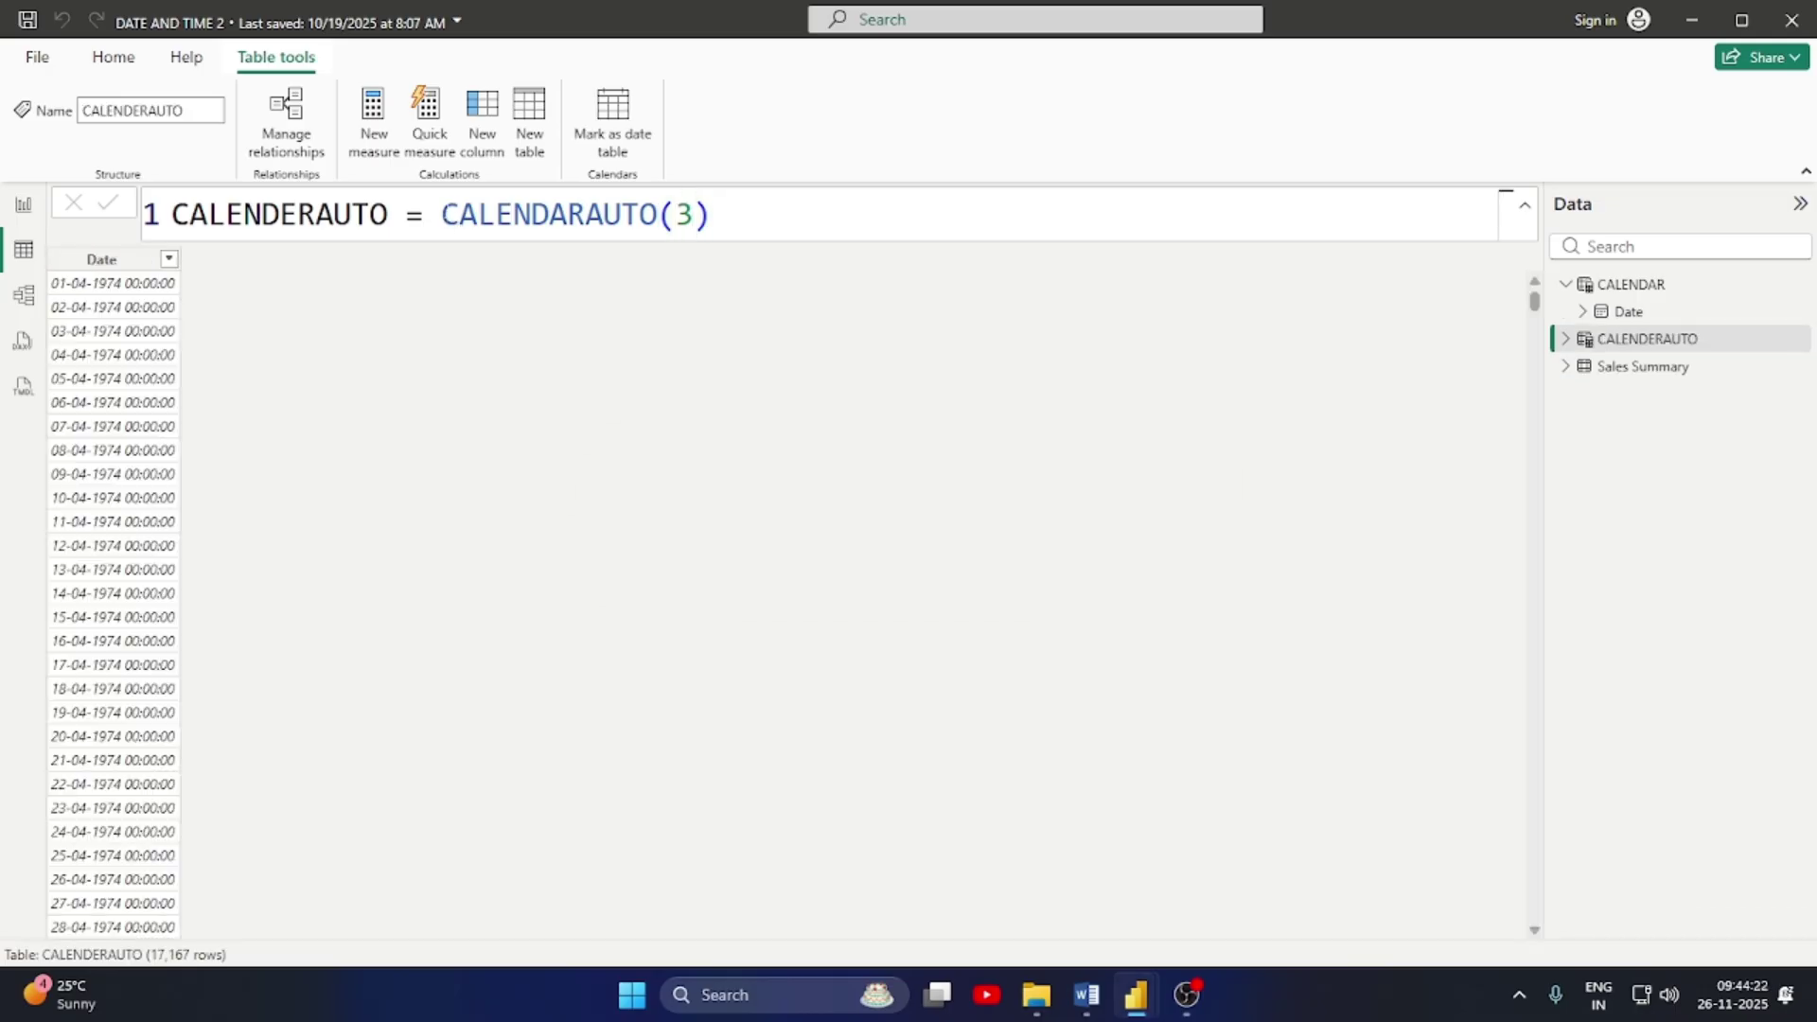
pyautogui.scroll(-10, 154, 580)
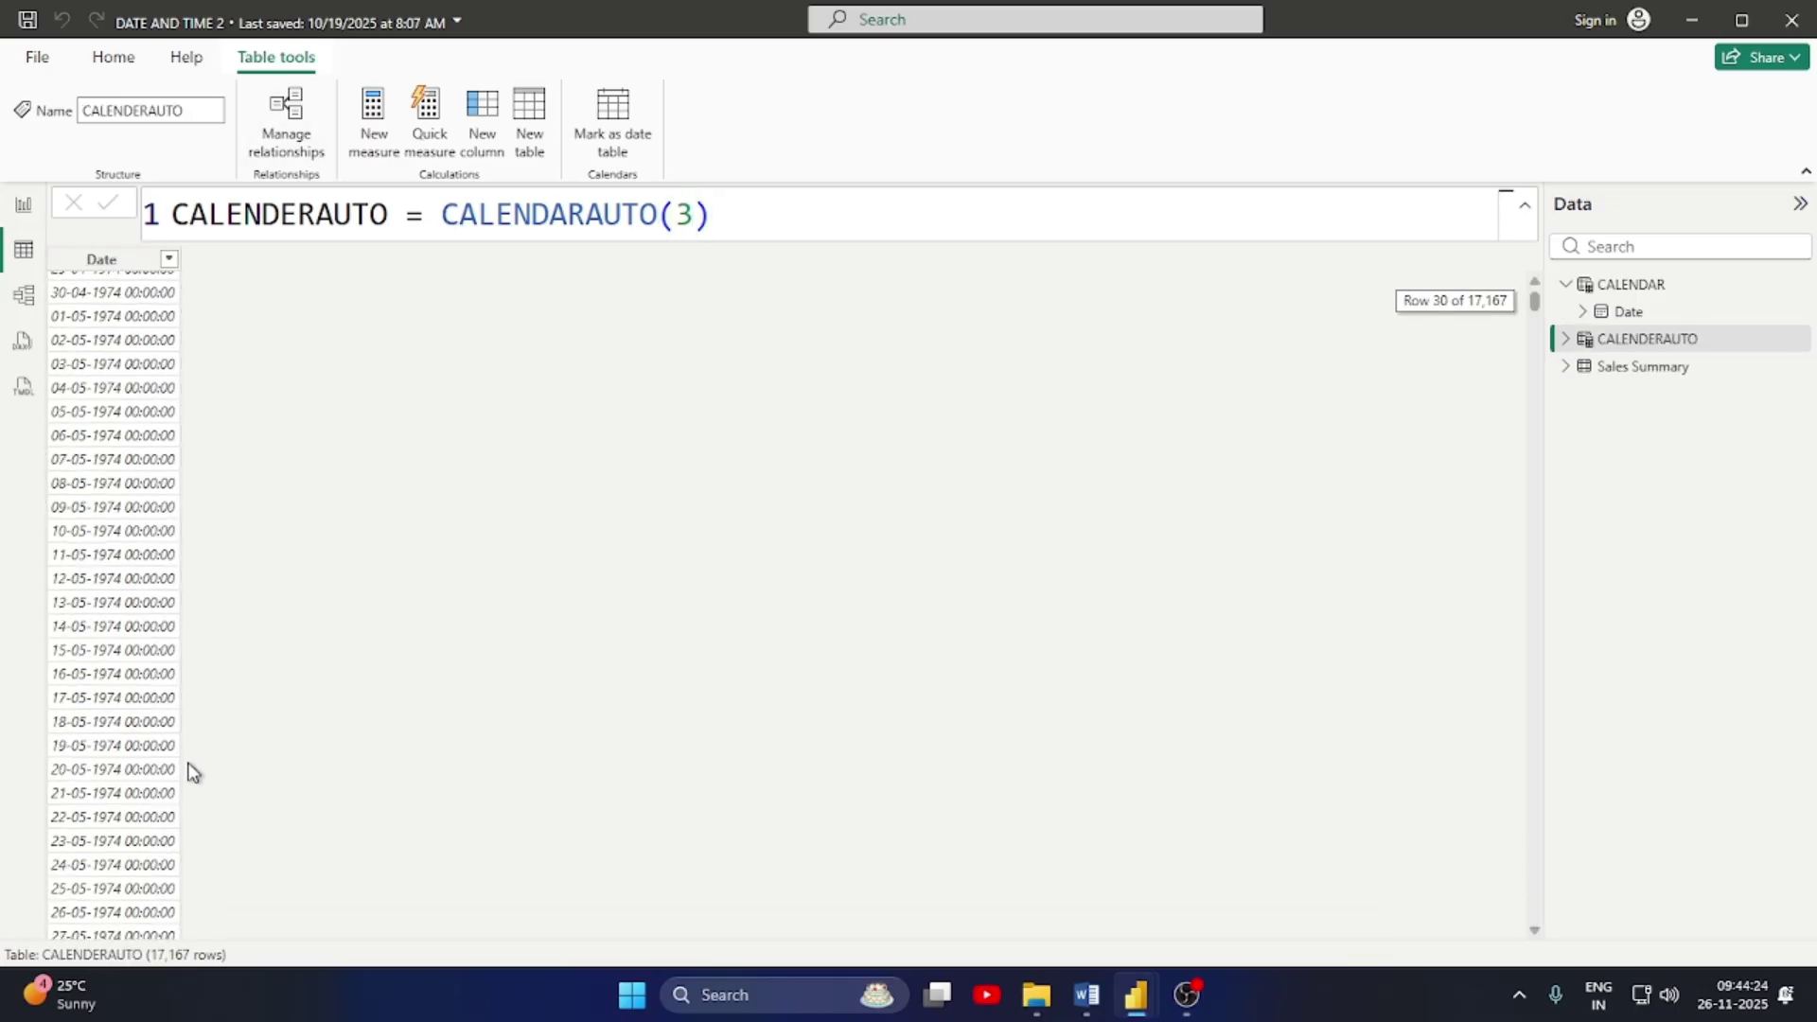
# Look through the first months of dates in the CALENDERAUTO table and return towards its start
pyautogui.scroll(-5, 193, 771)
pyautogui.scroll(-20, 149, 868)
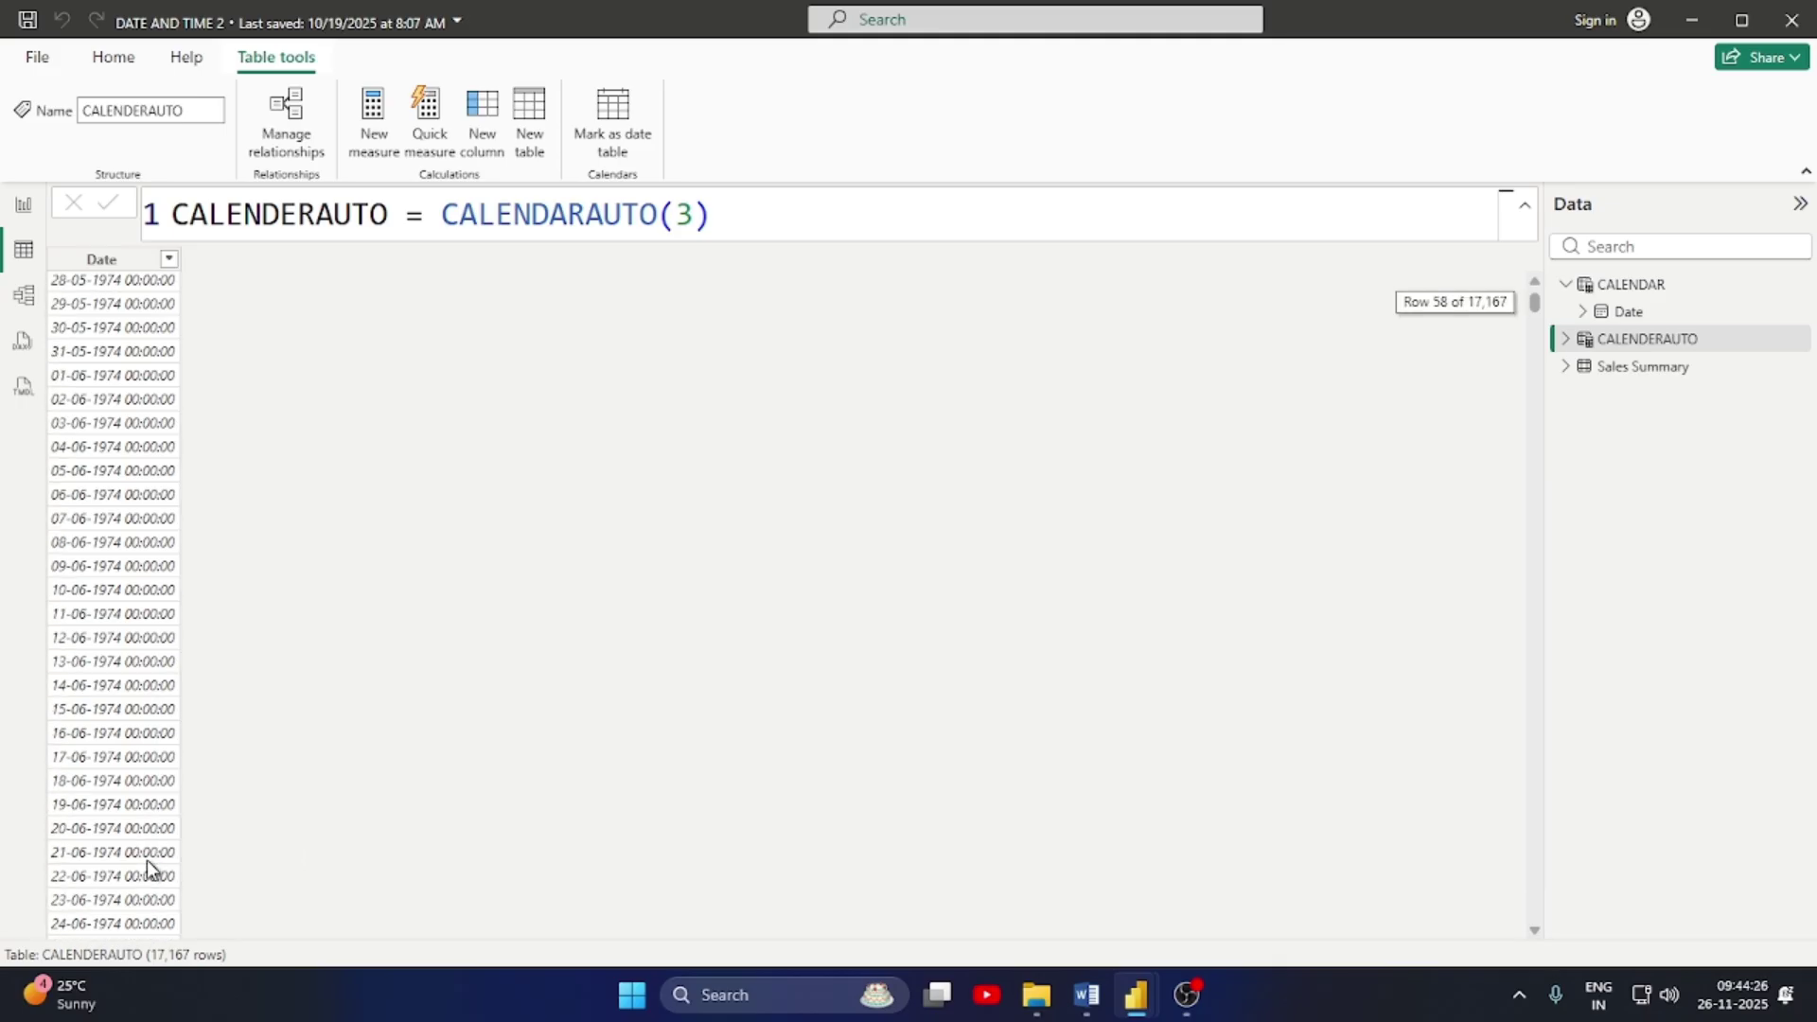
pyautogui.scroll(5, 145, 860)
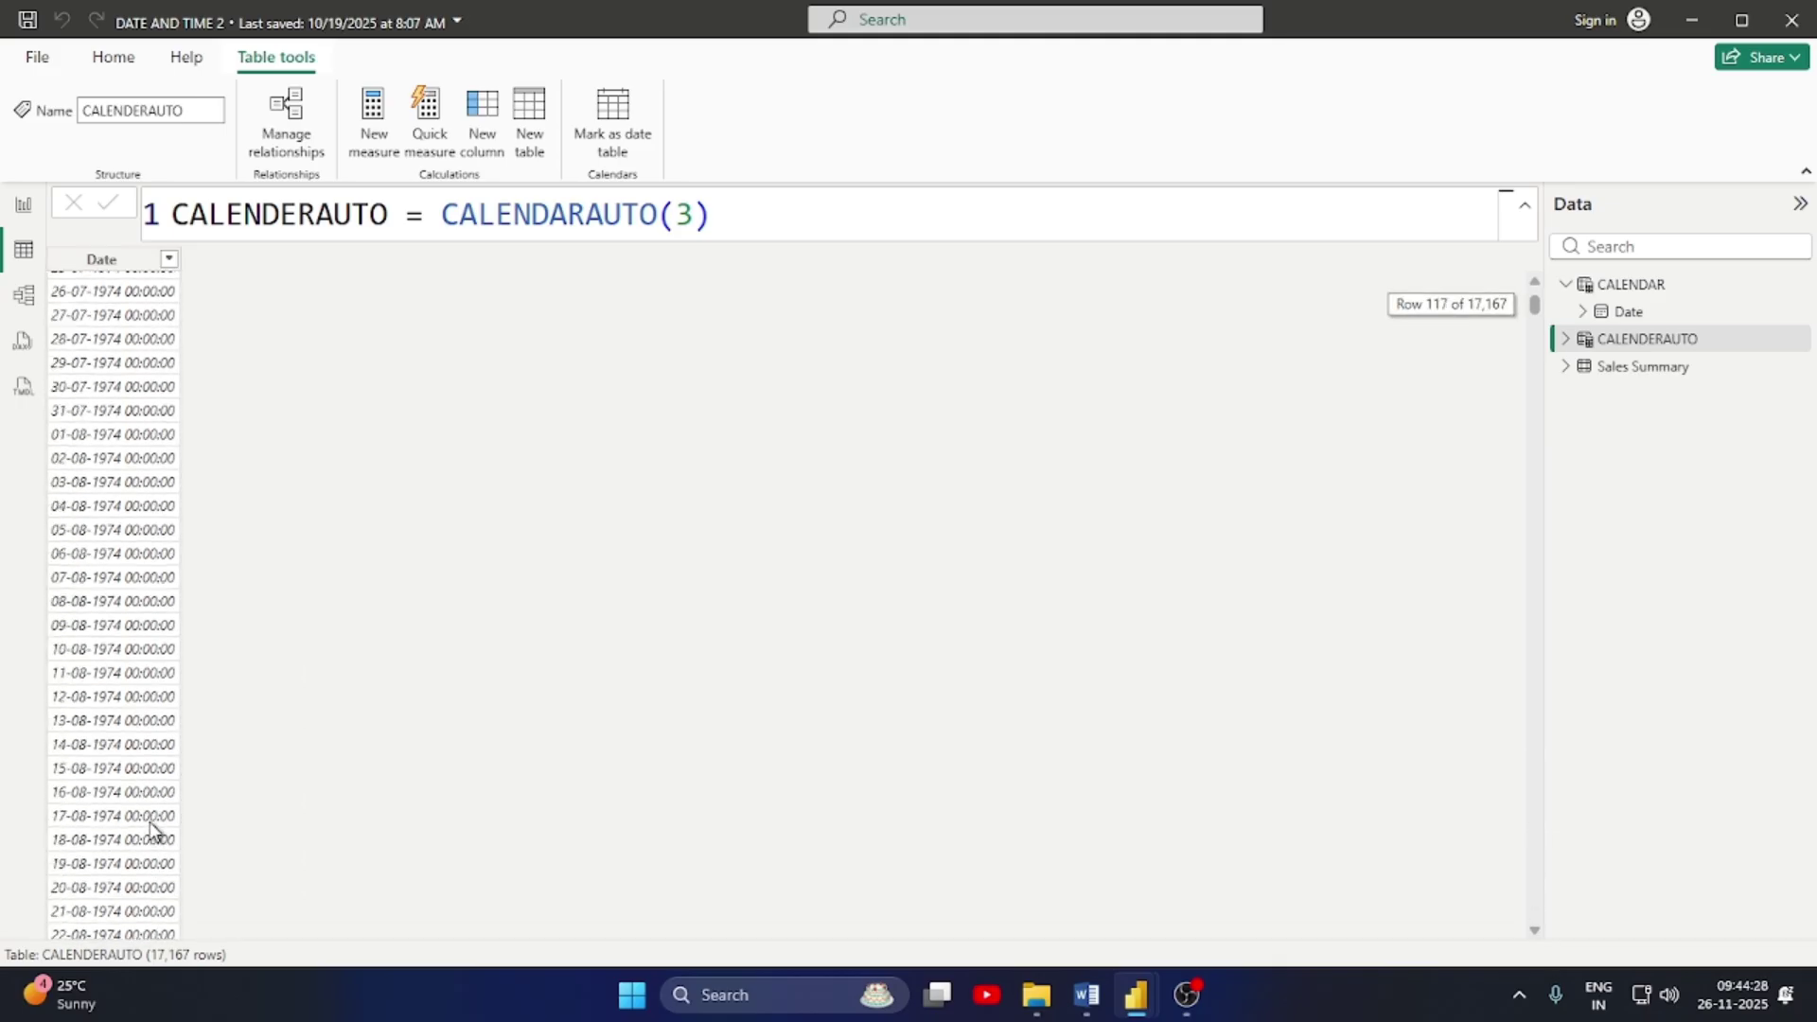
pyautogui.scroll(13, 123, 766)
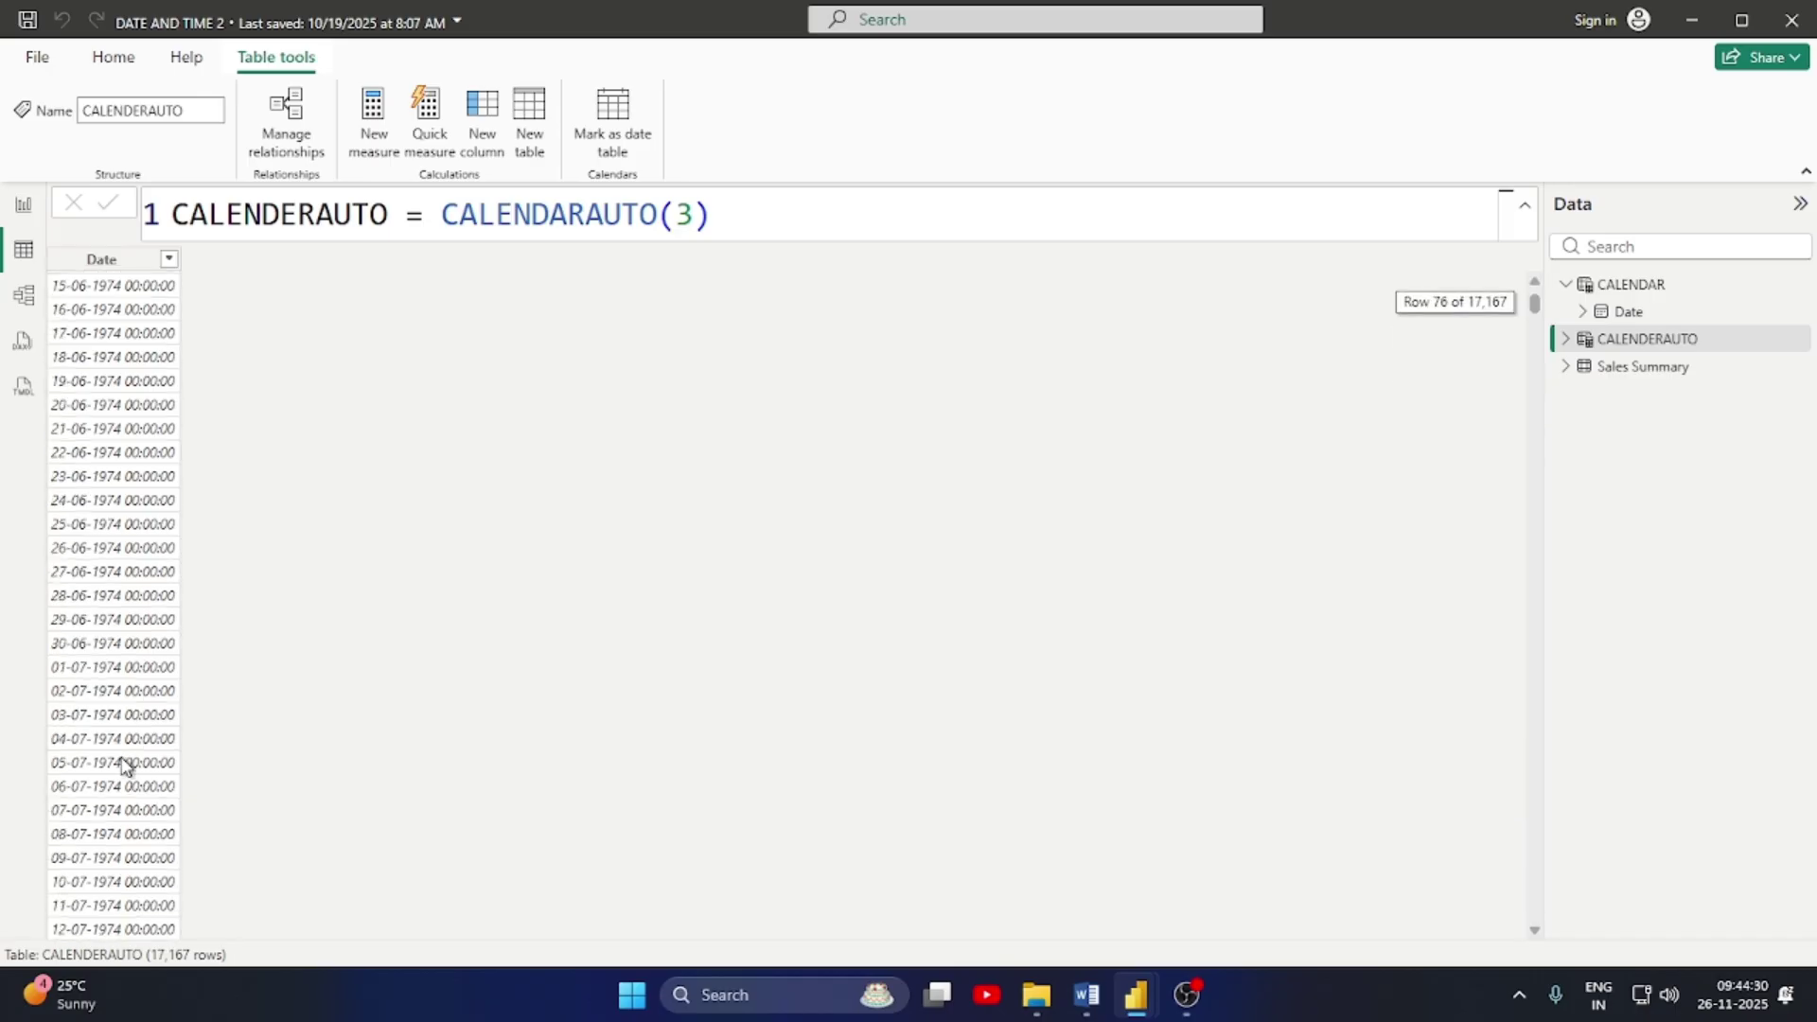
pyautogui.scroll(13, 123, 766)
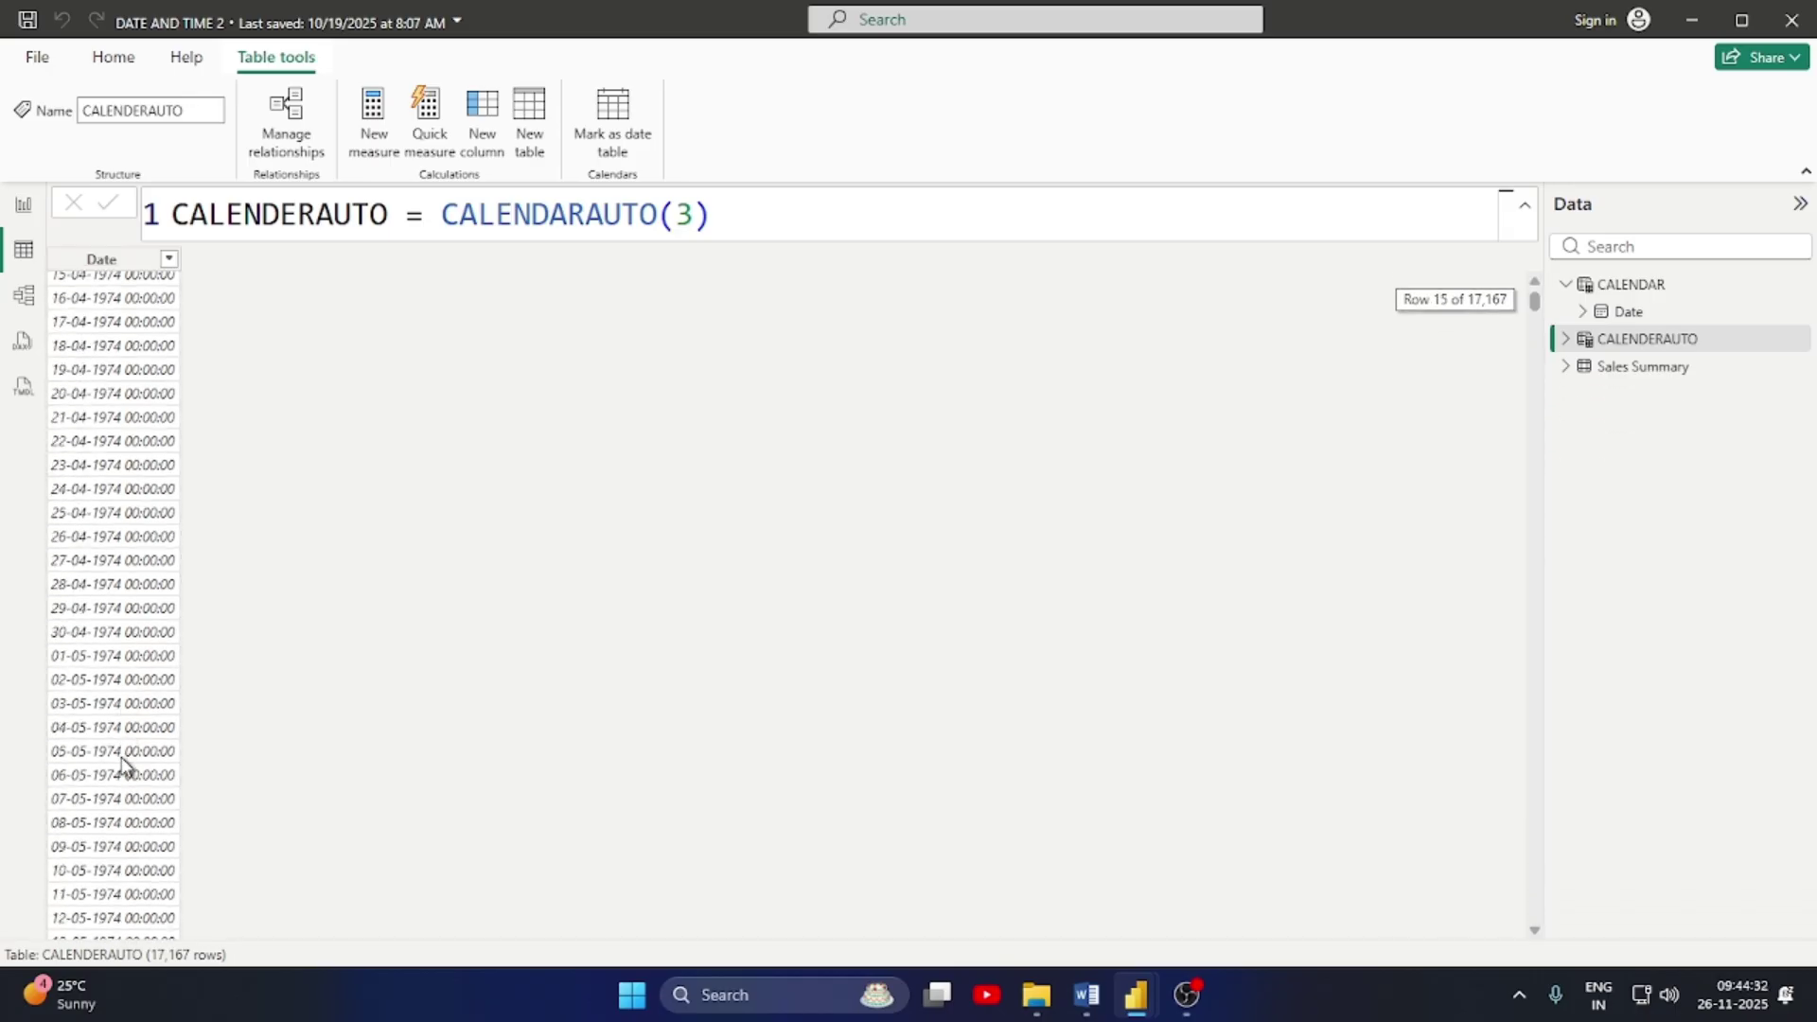
# Add a new calculated column to the CALENDAR table and clear the default name from its formula
pyautogui.click(1637, 286)
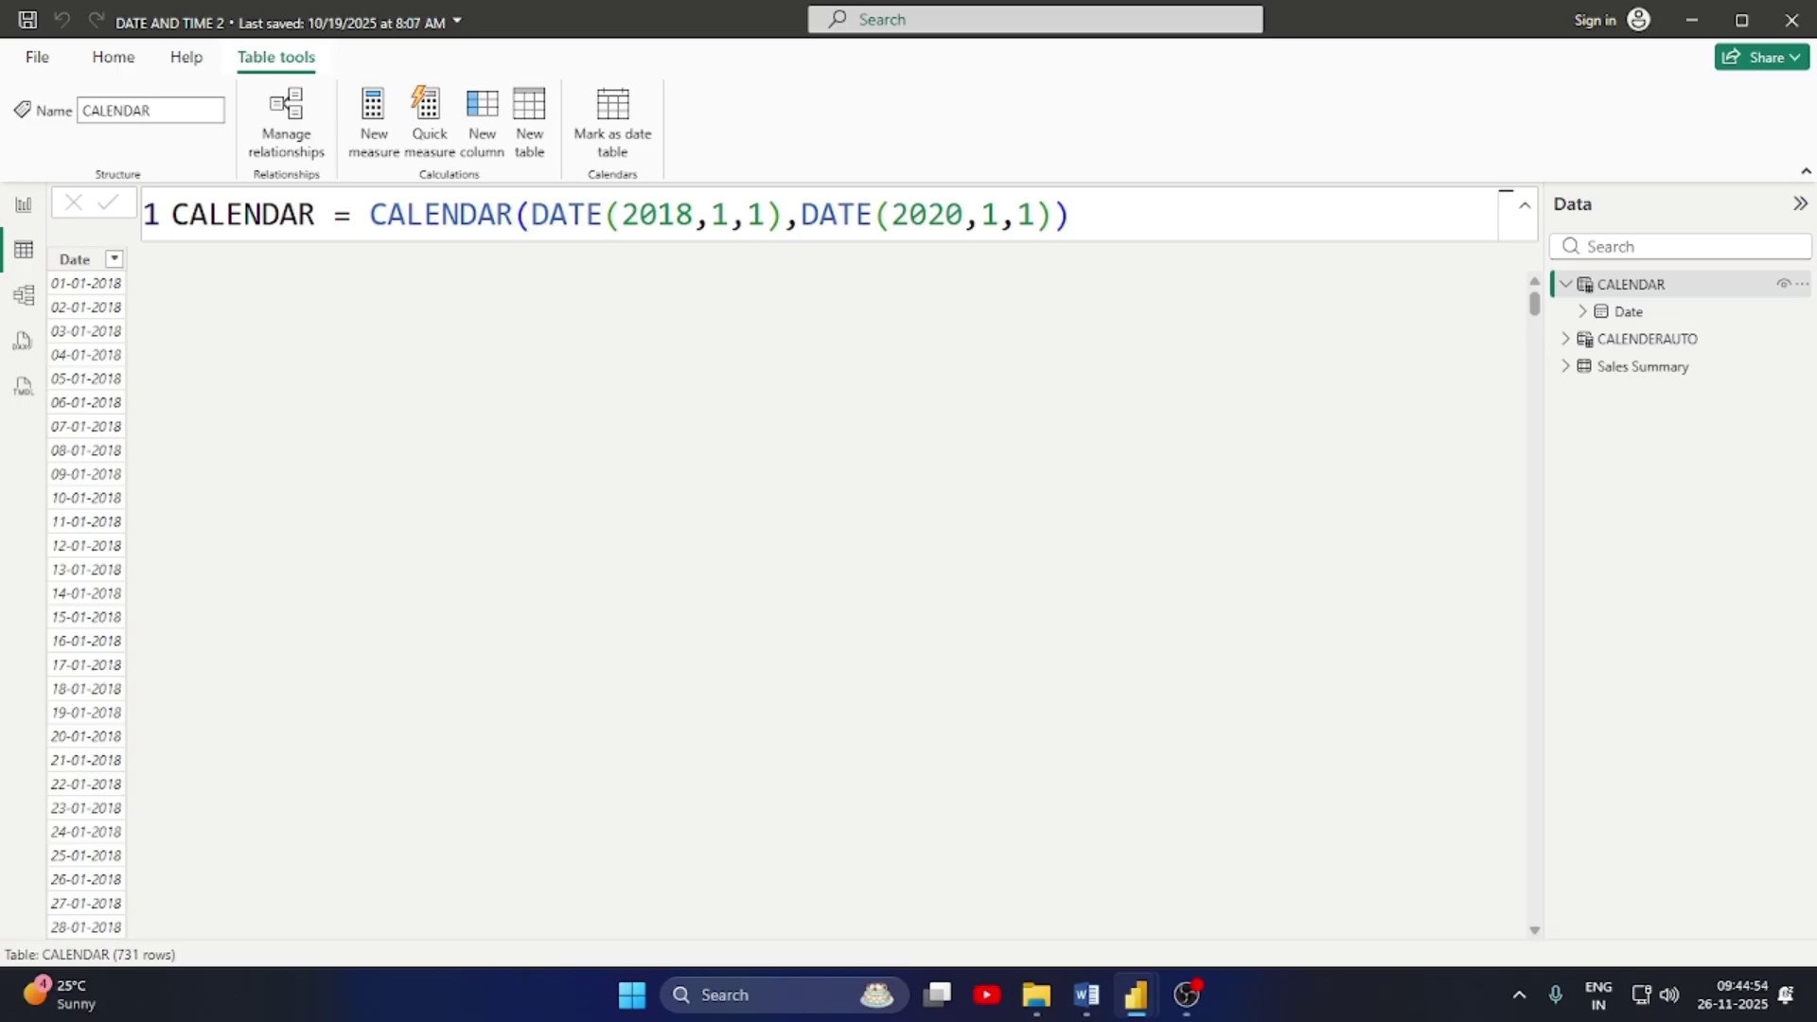
pyautogui.click(1164, 245)
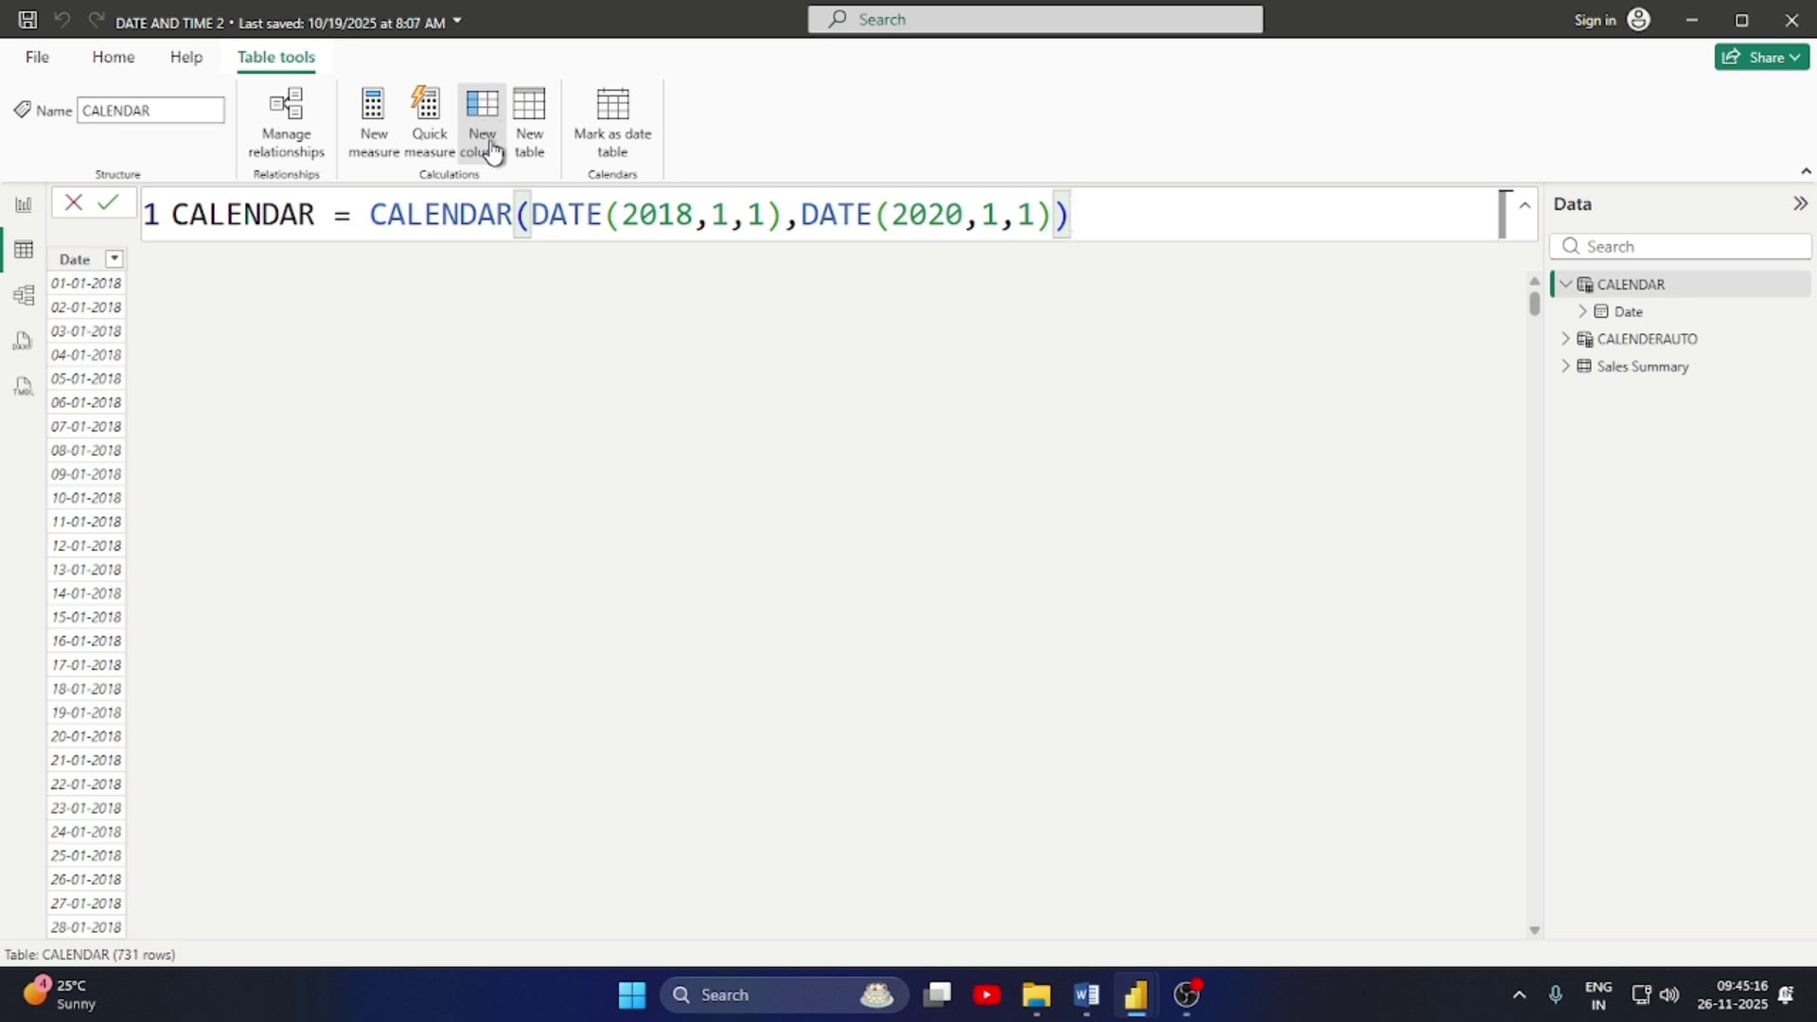
pyautogui.click(488, 325)
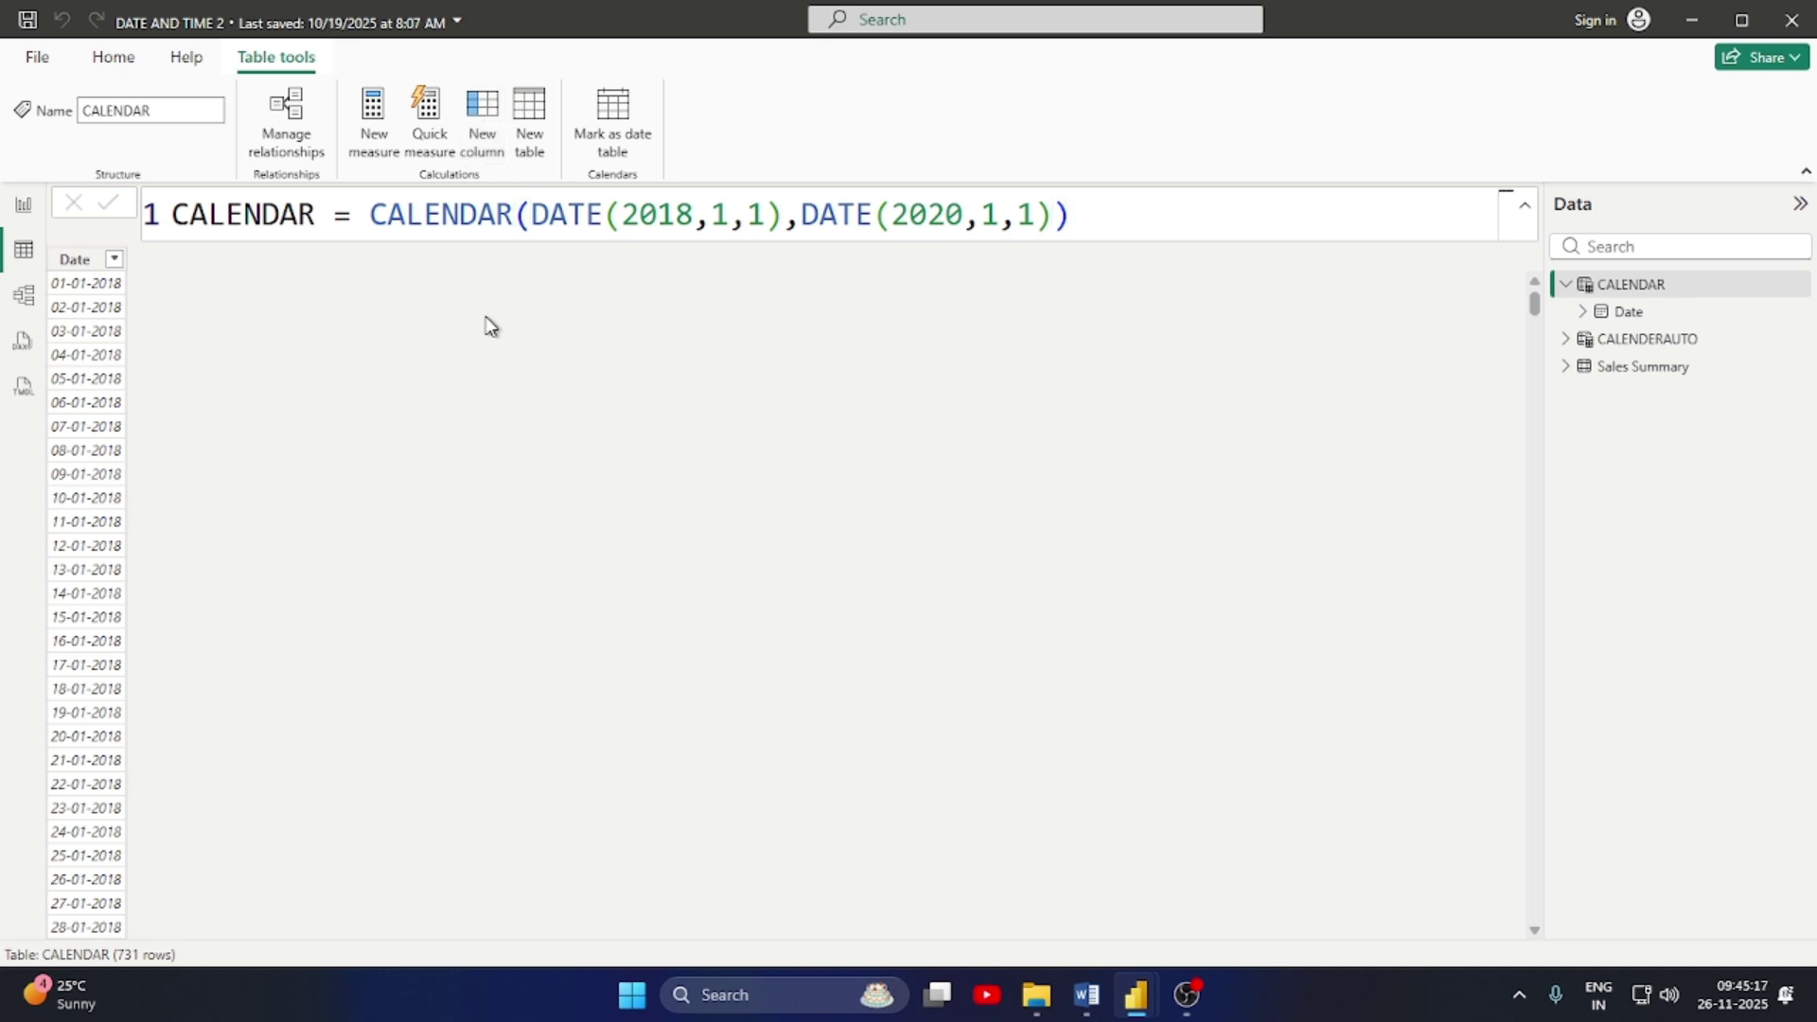
pyautogui.click(484, 121)
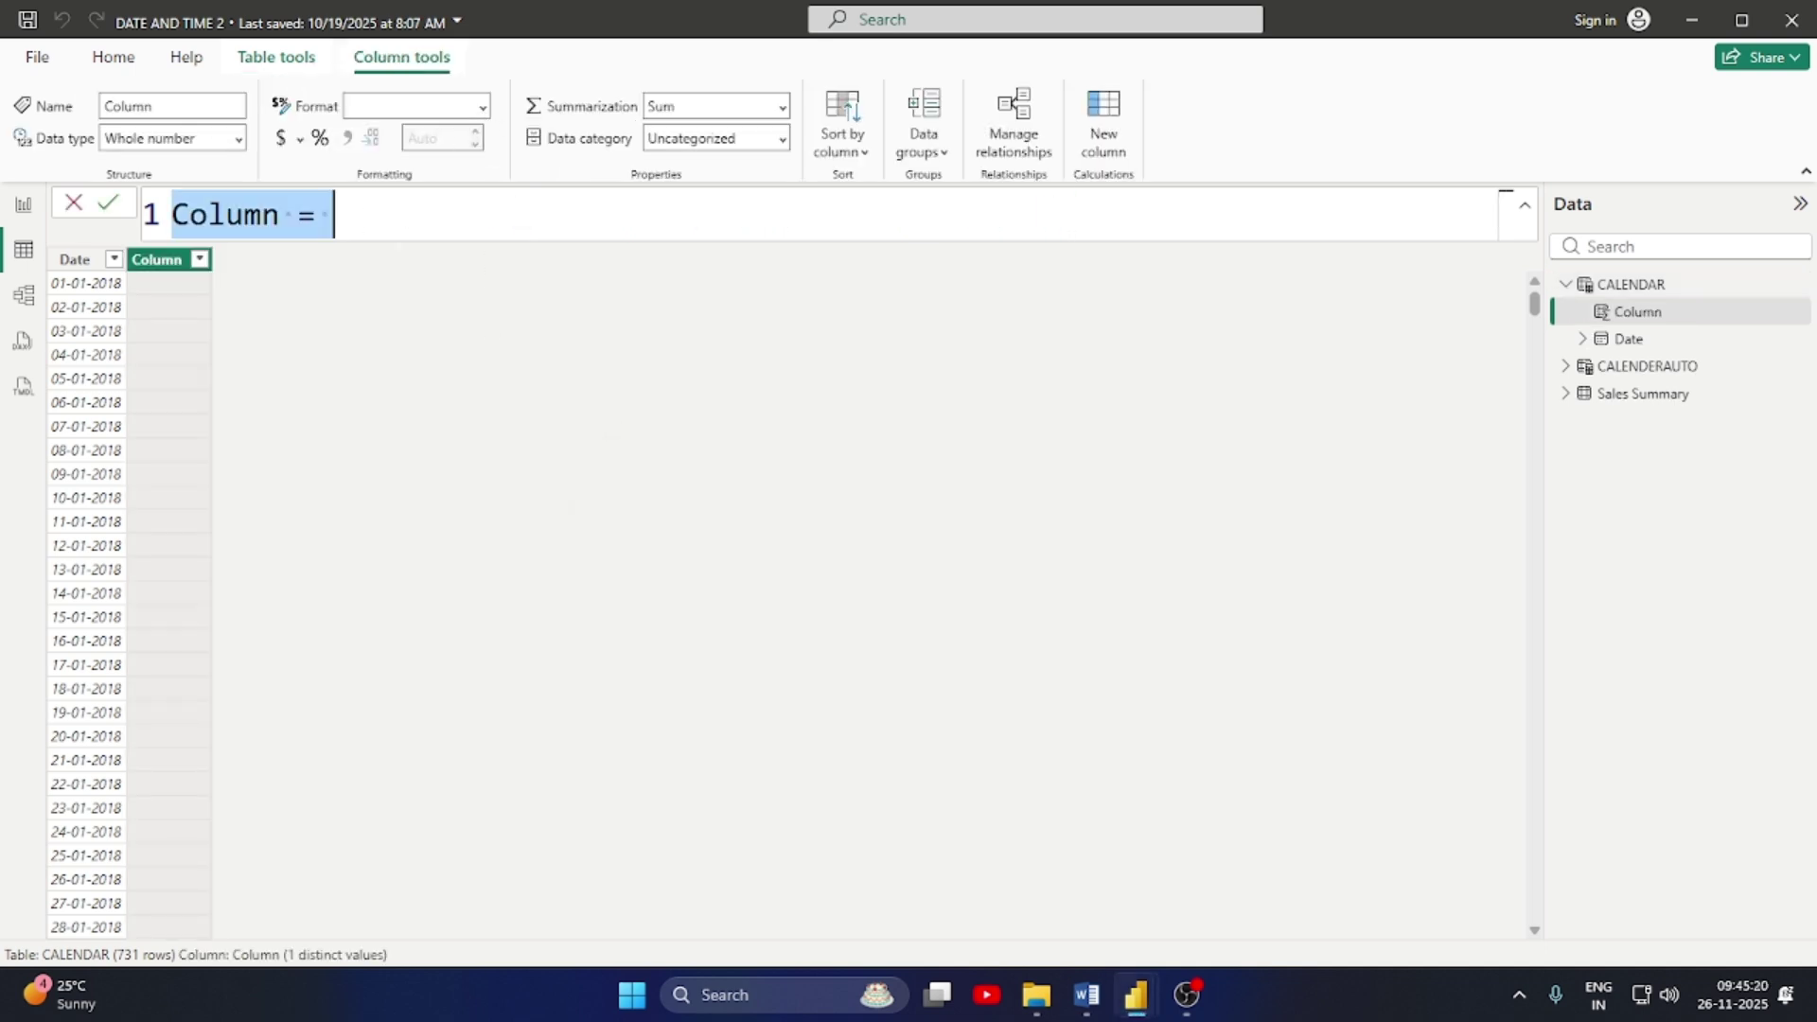
pyautogui.click(299, 215)
pyautogui.press('BackSpace')
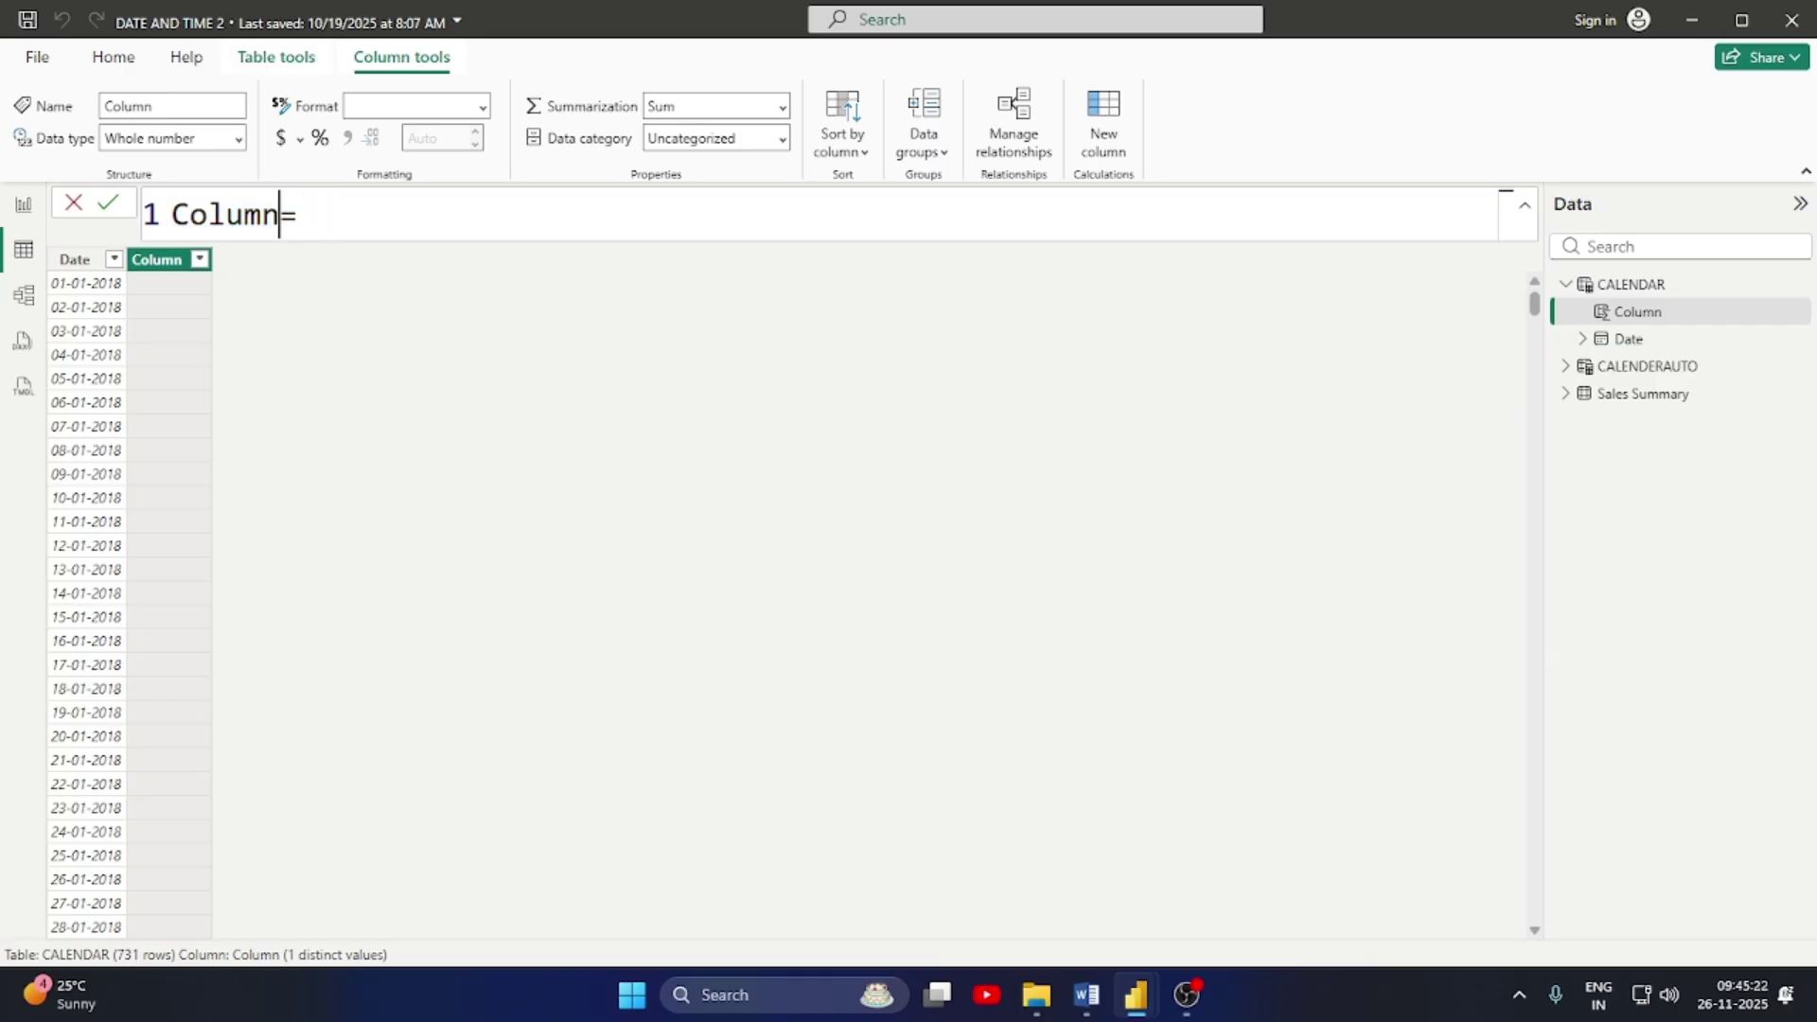
pyautogui.press('BackSpace')
pyautogui.press('BackSpace')
pyautogui.press('BackSpace')
pyautogui.press('BackSpace')
pyautogui.press('BackSpace')
pyautogui.press('BackSpace')
# Define the new CALENDAR column as UTC = UTCNOW() and commit the formula
pyautogui.write('U')
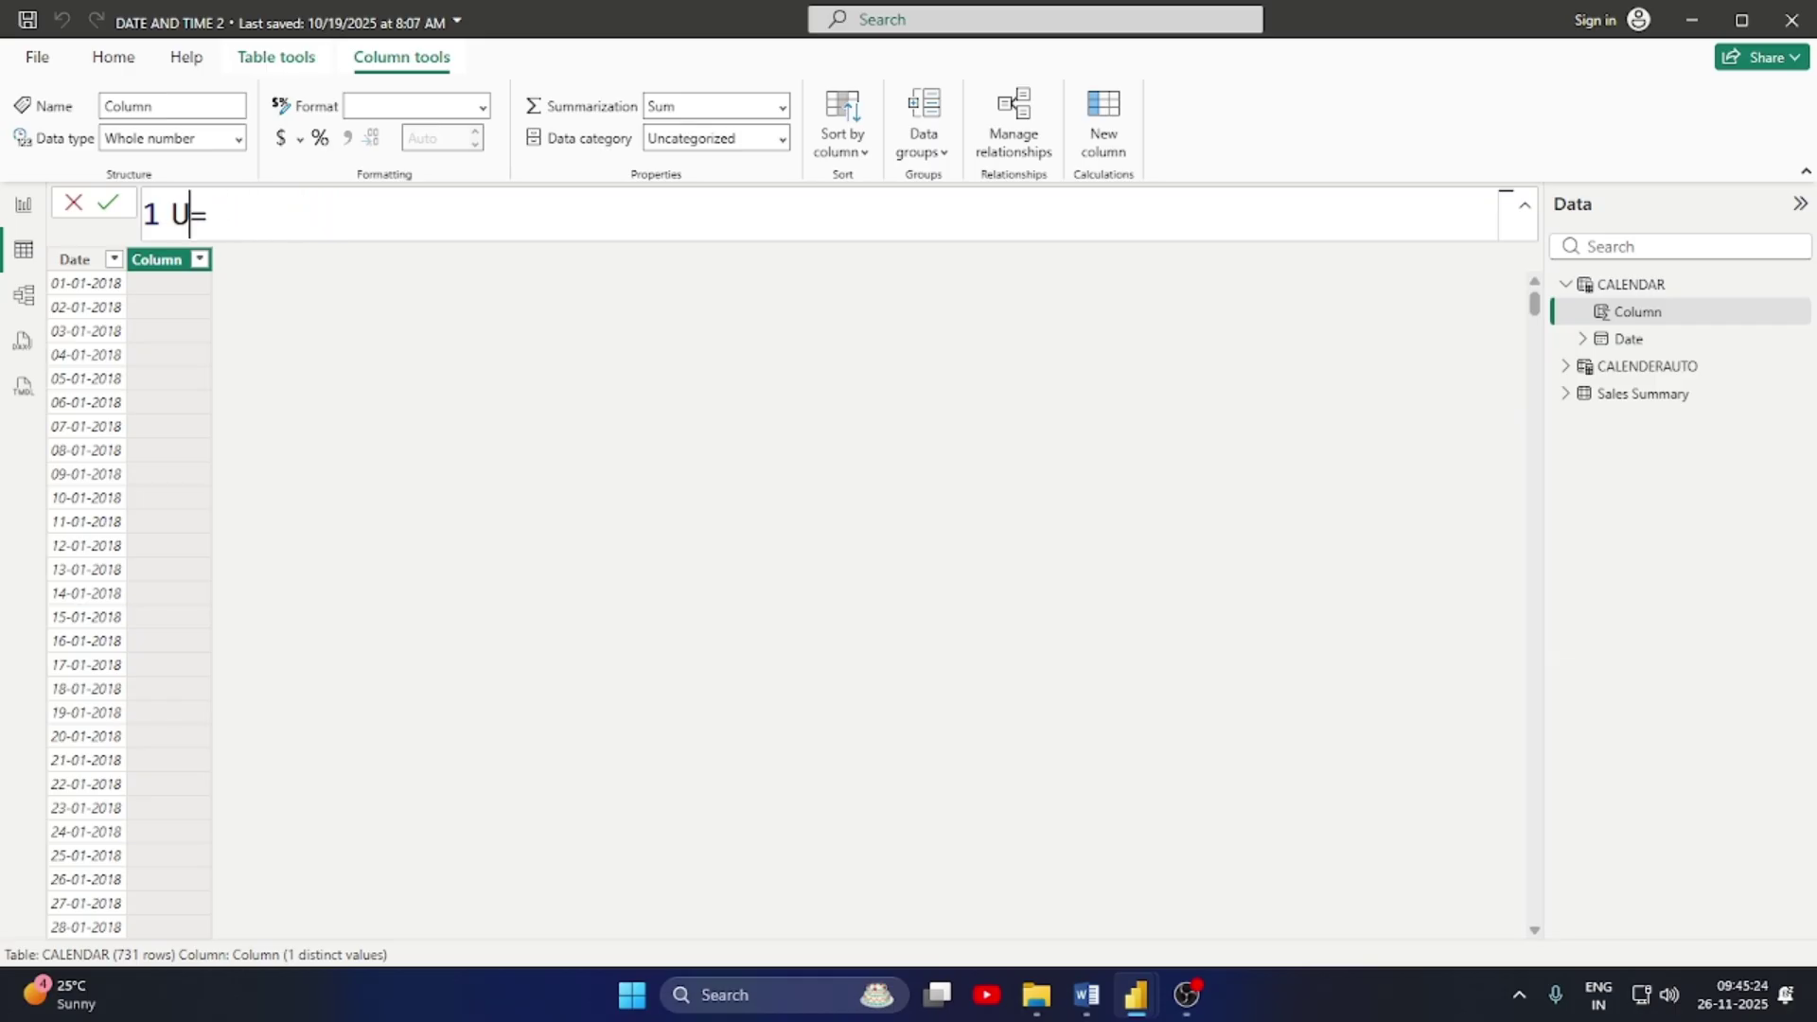
pyautogui.write('TC= UT')
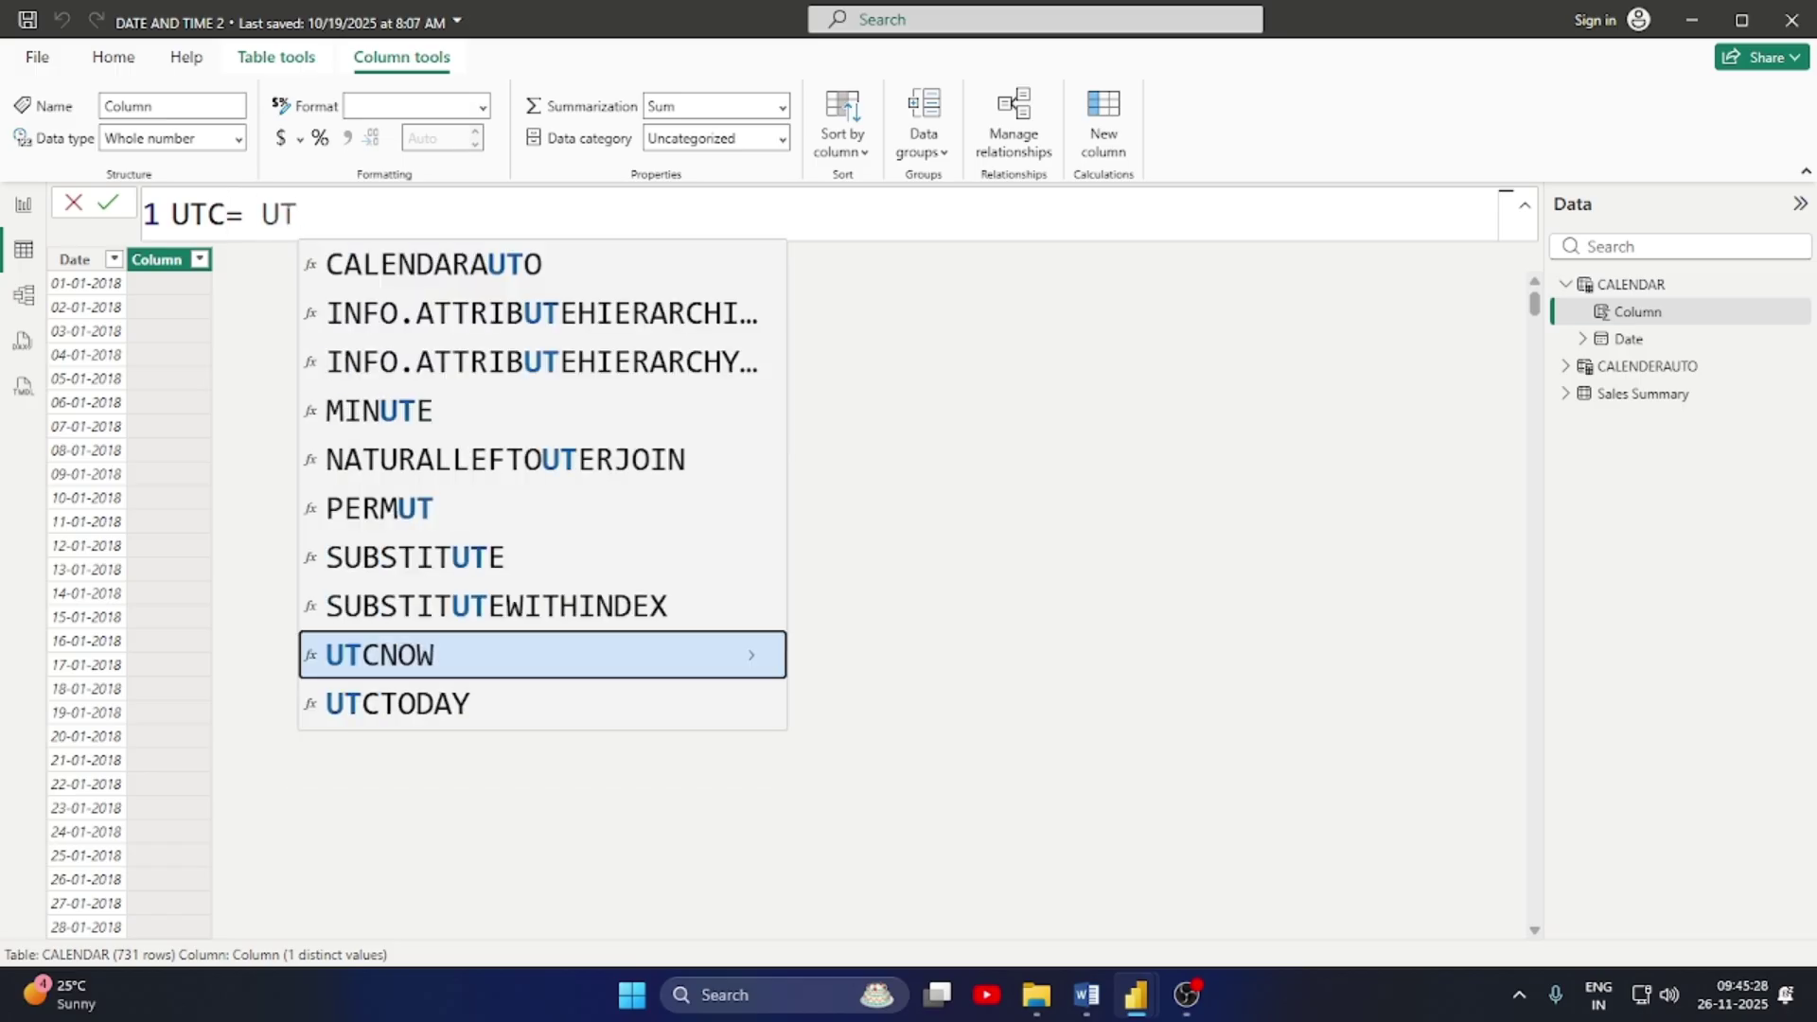
pyautogui.press('Tab')
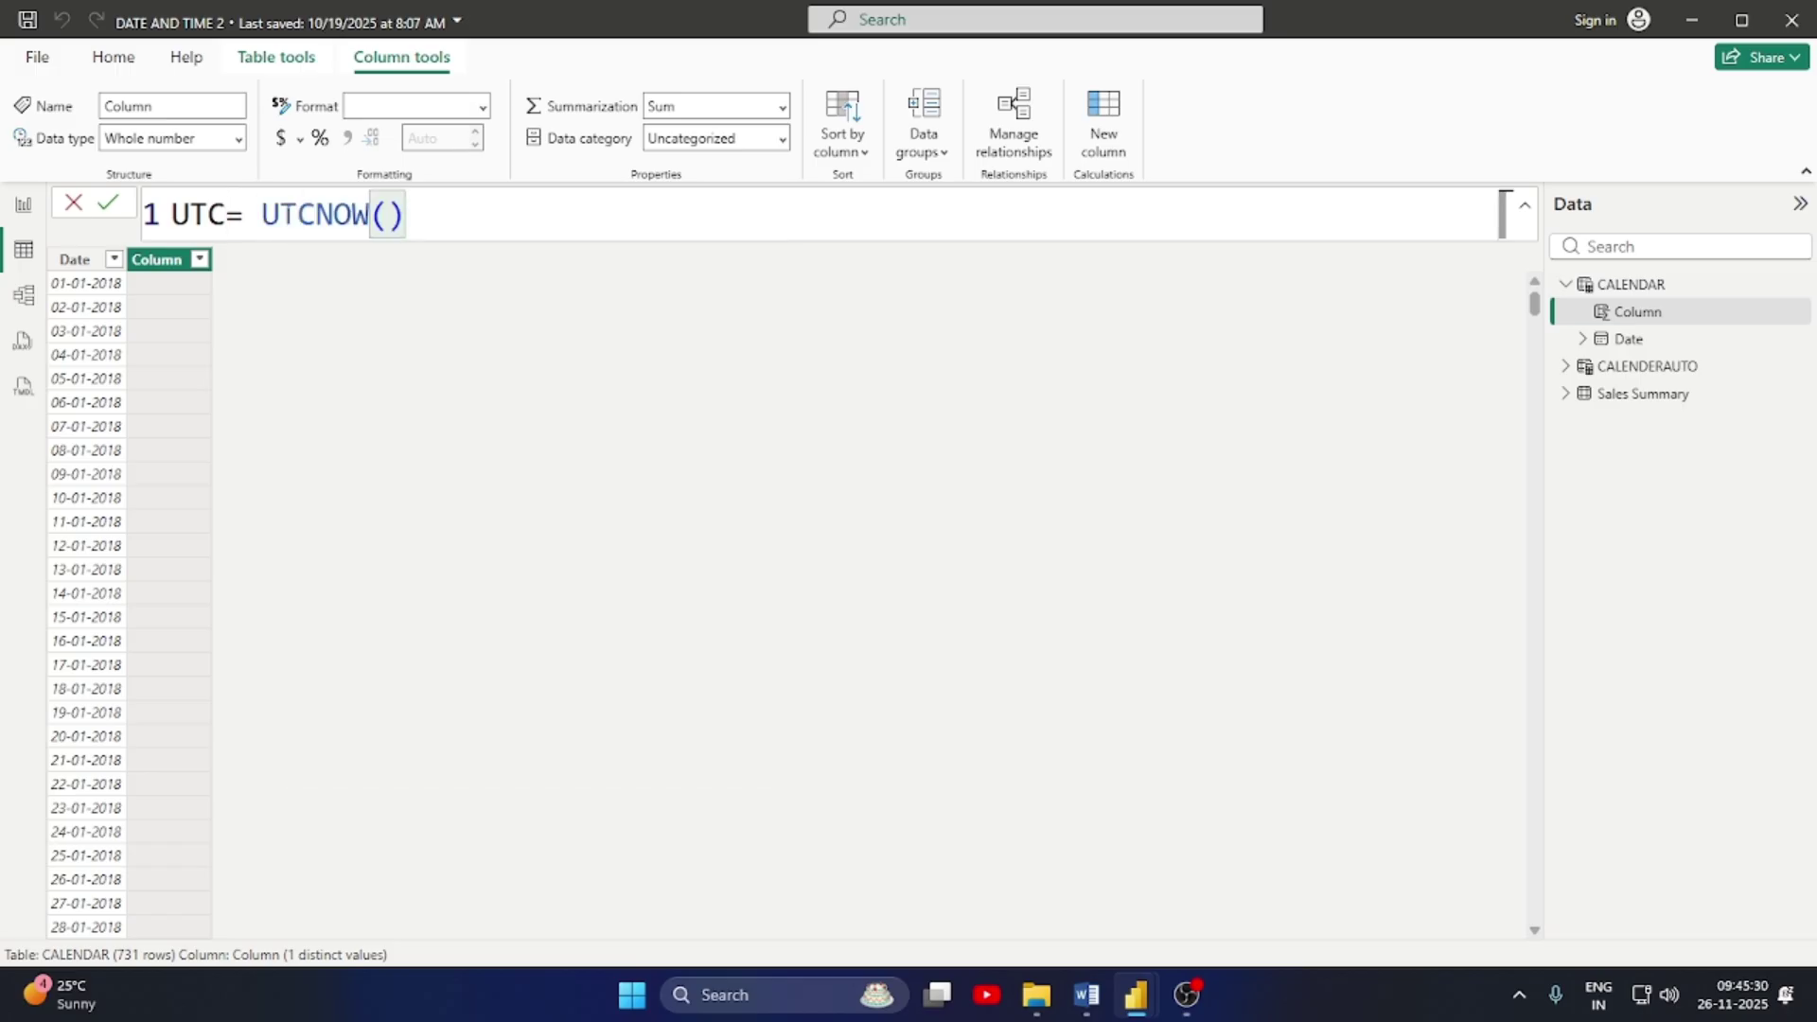
pyautogui.press('Return')
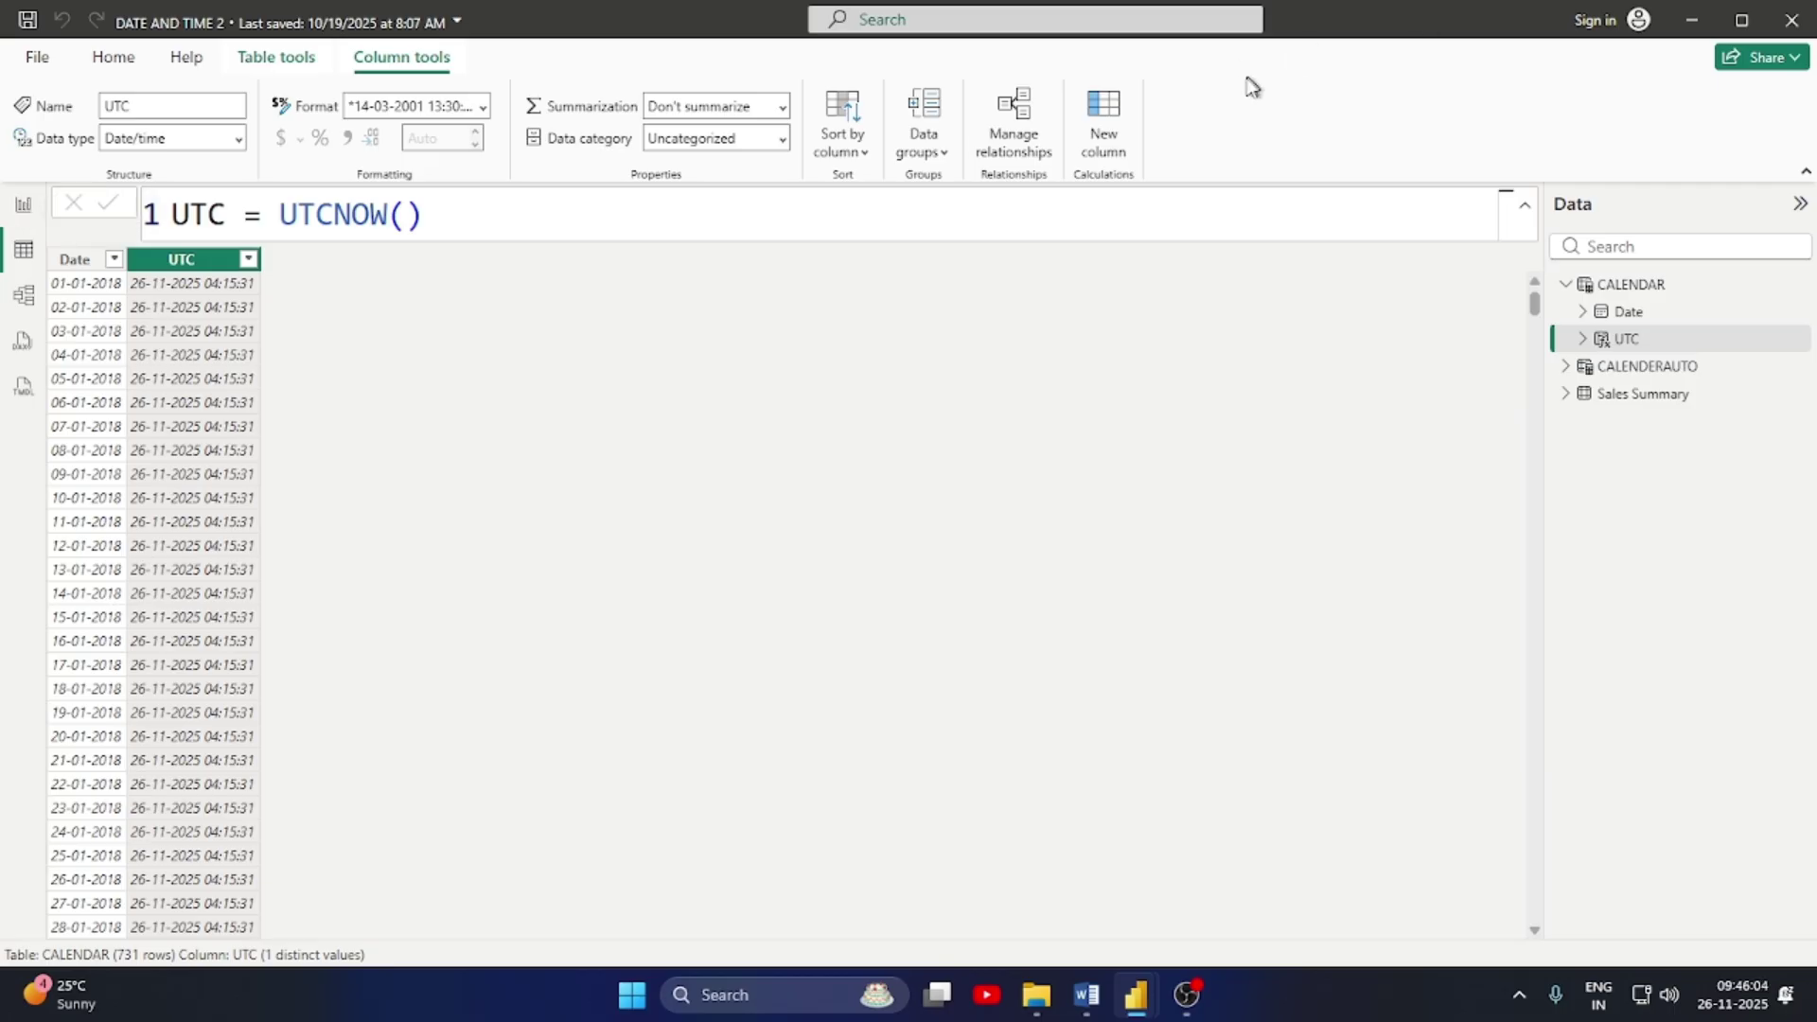
# Collapse the CALENDAR table's field list and show the data of the Sales Summary table
pyautogui.click(275, 61)
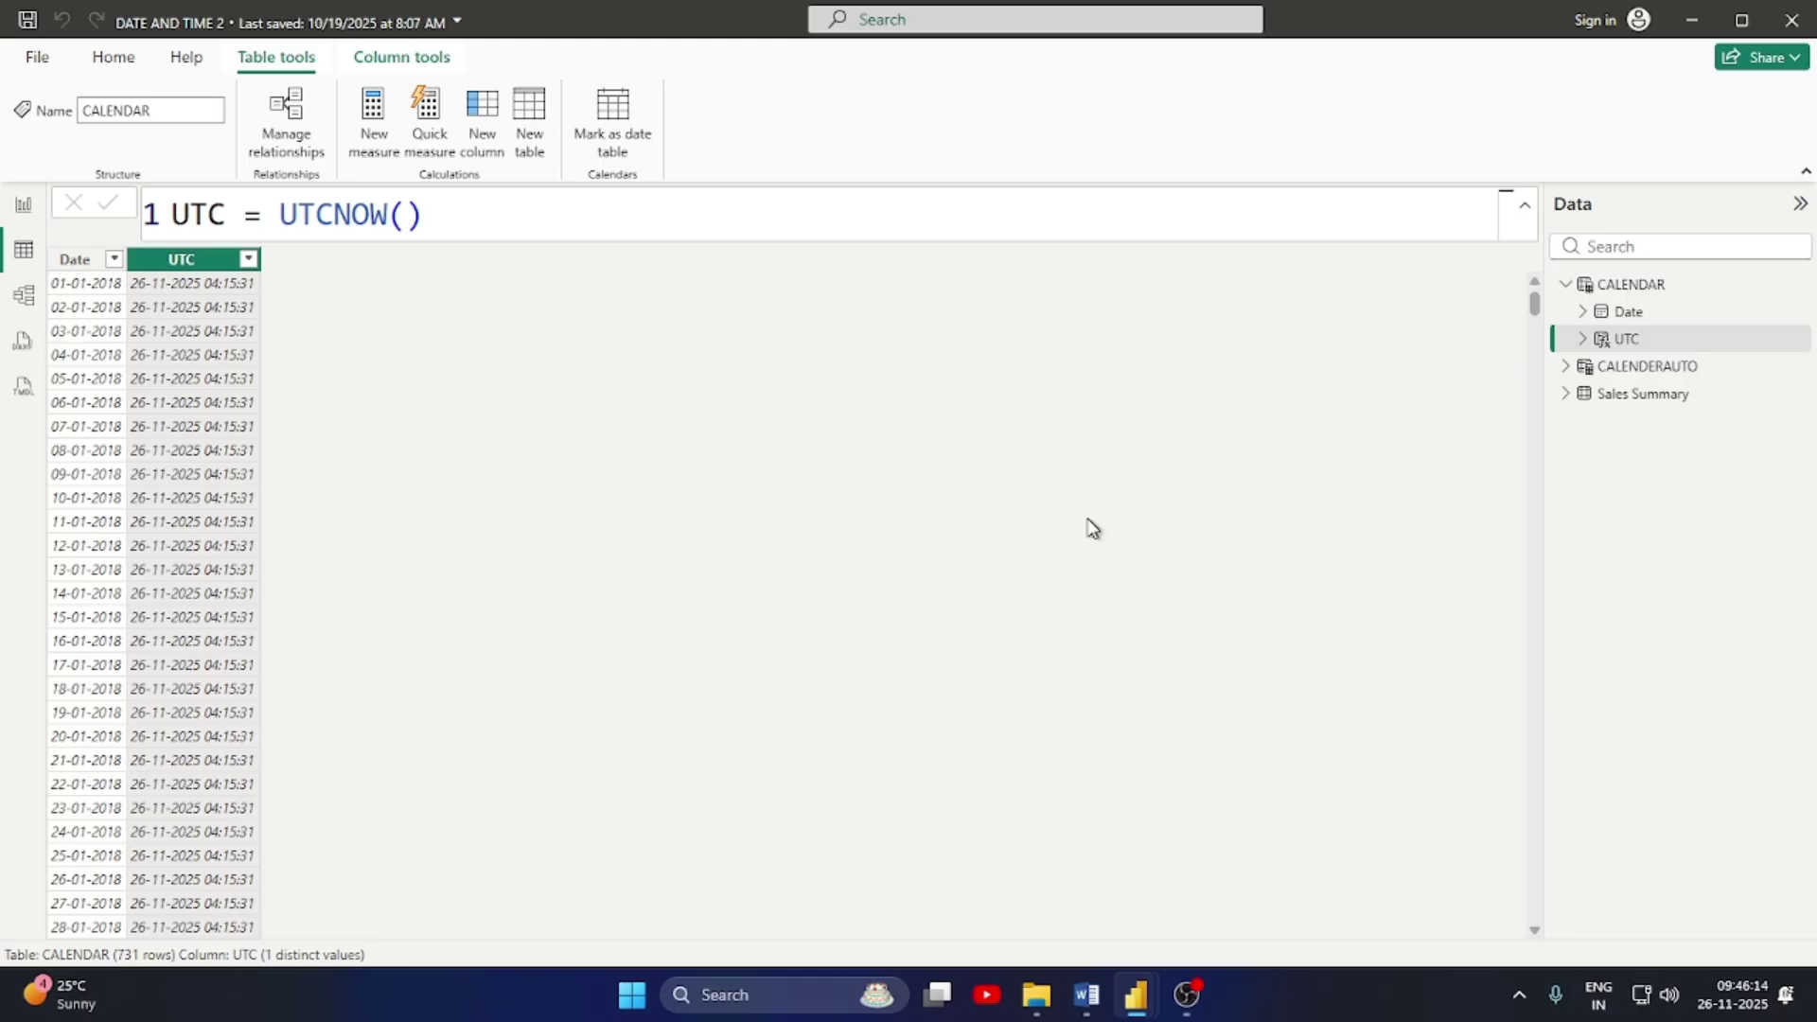
pyautogui.click(1567, 284)
pyautogui.click(1625, 341)
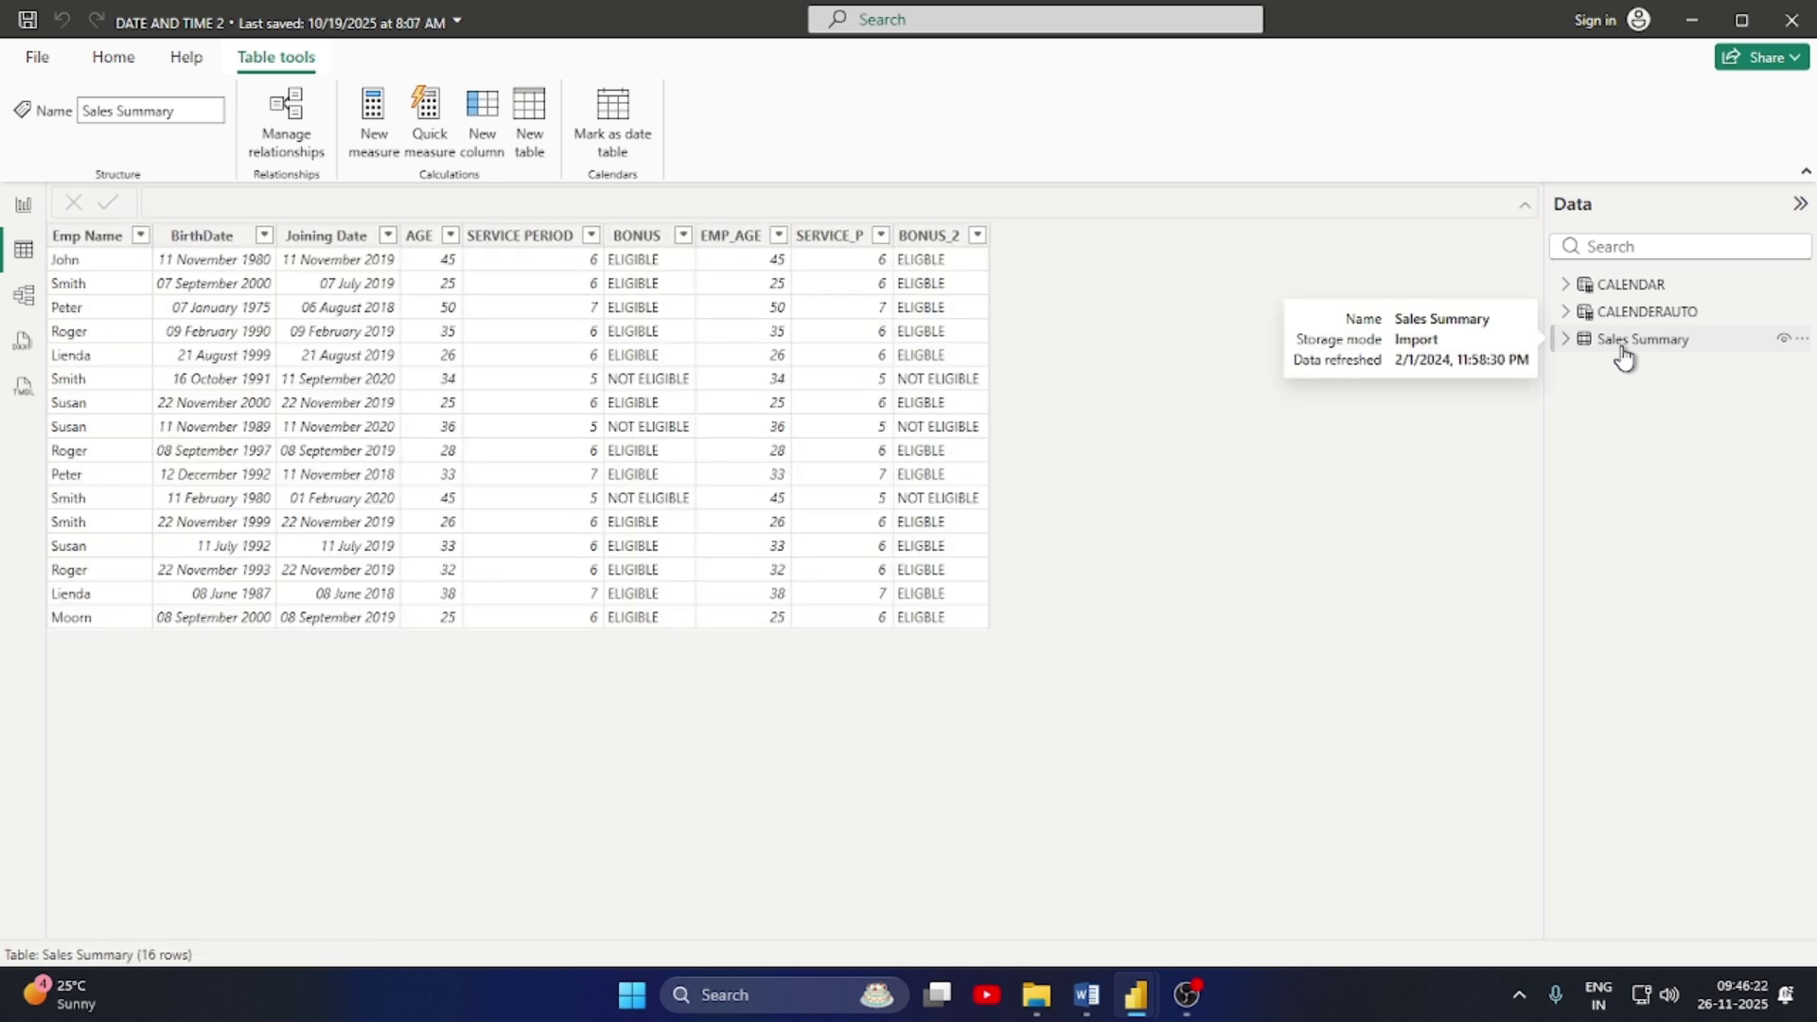
# Switch to the untitled Time Intelligence Functions report, review its Sales Summary data and return to the report page with nothing selected
pyautogui.moveTo(1137, 1009)
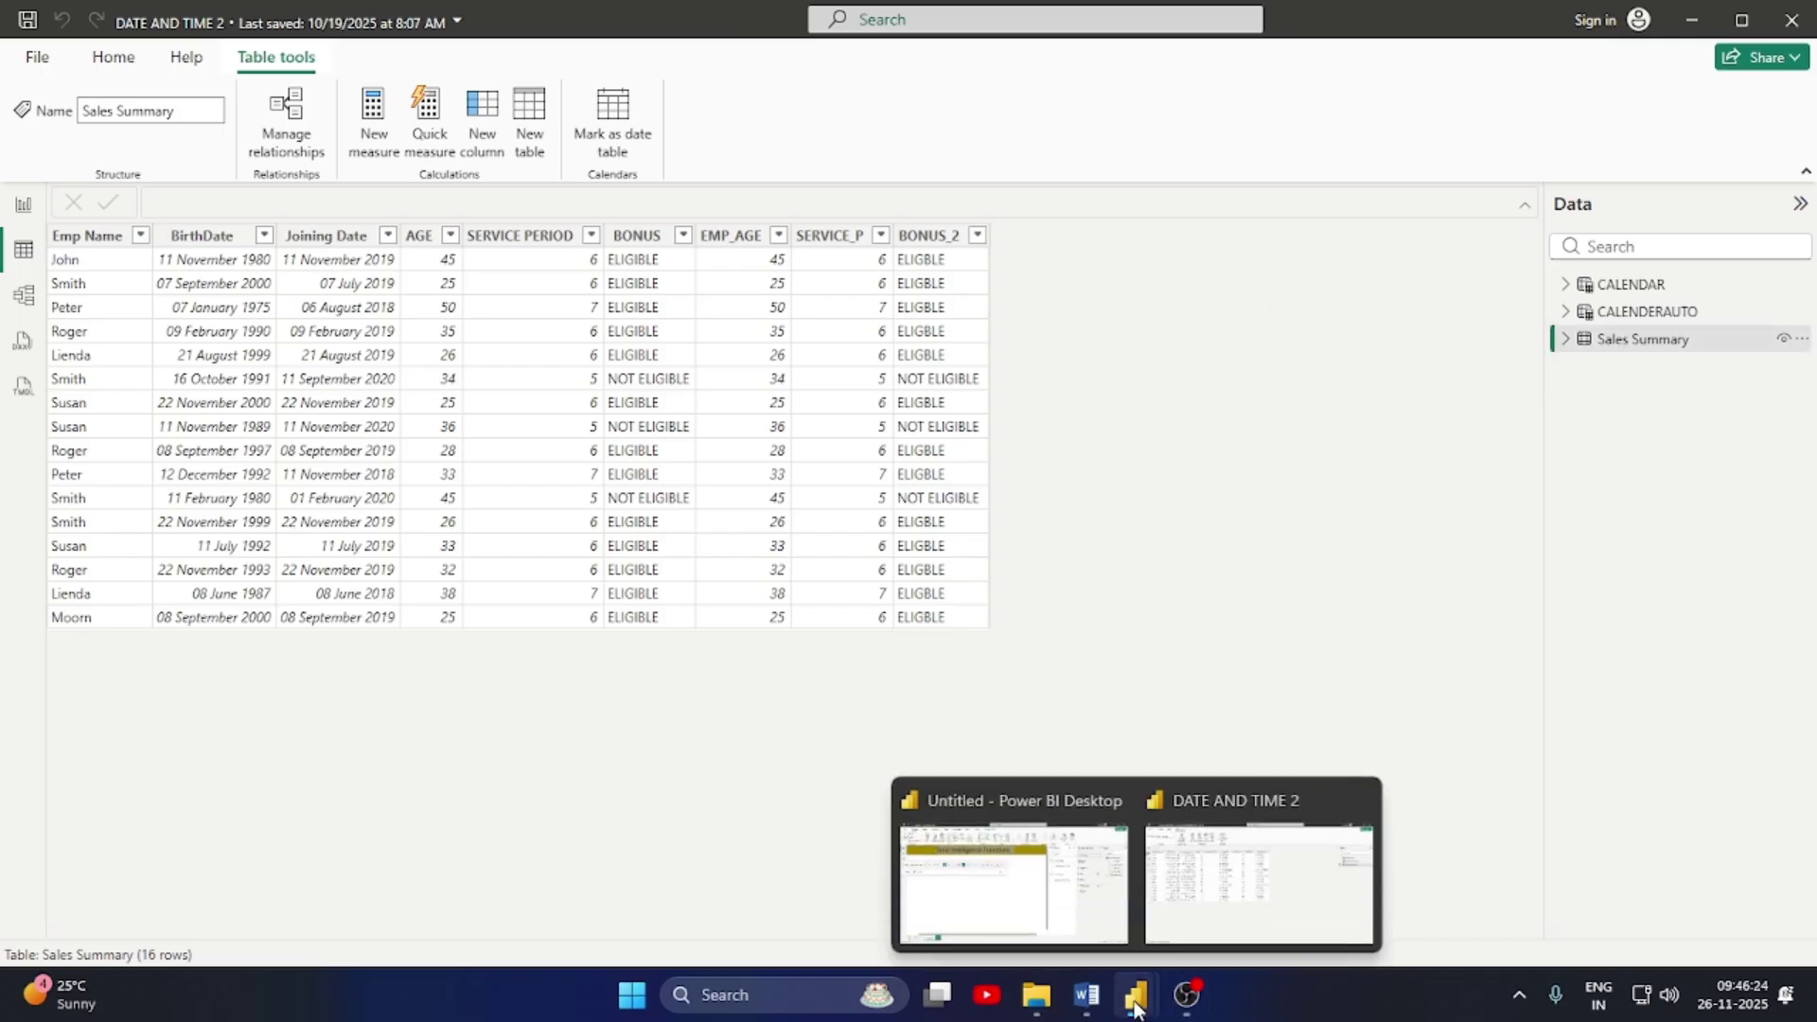
pyautogui.click(1031, 918)
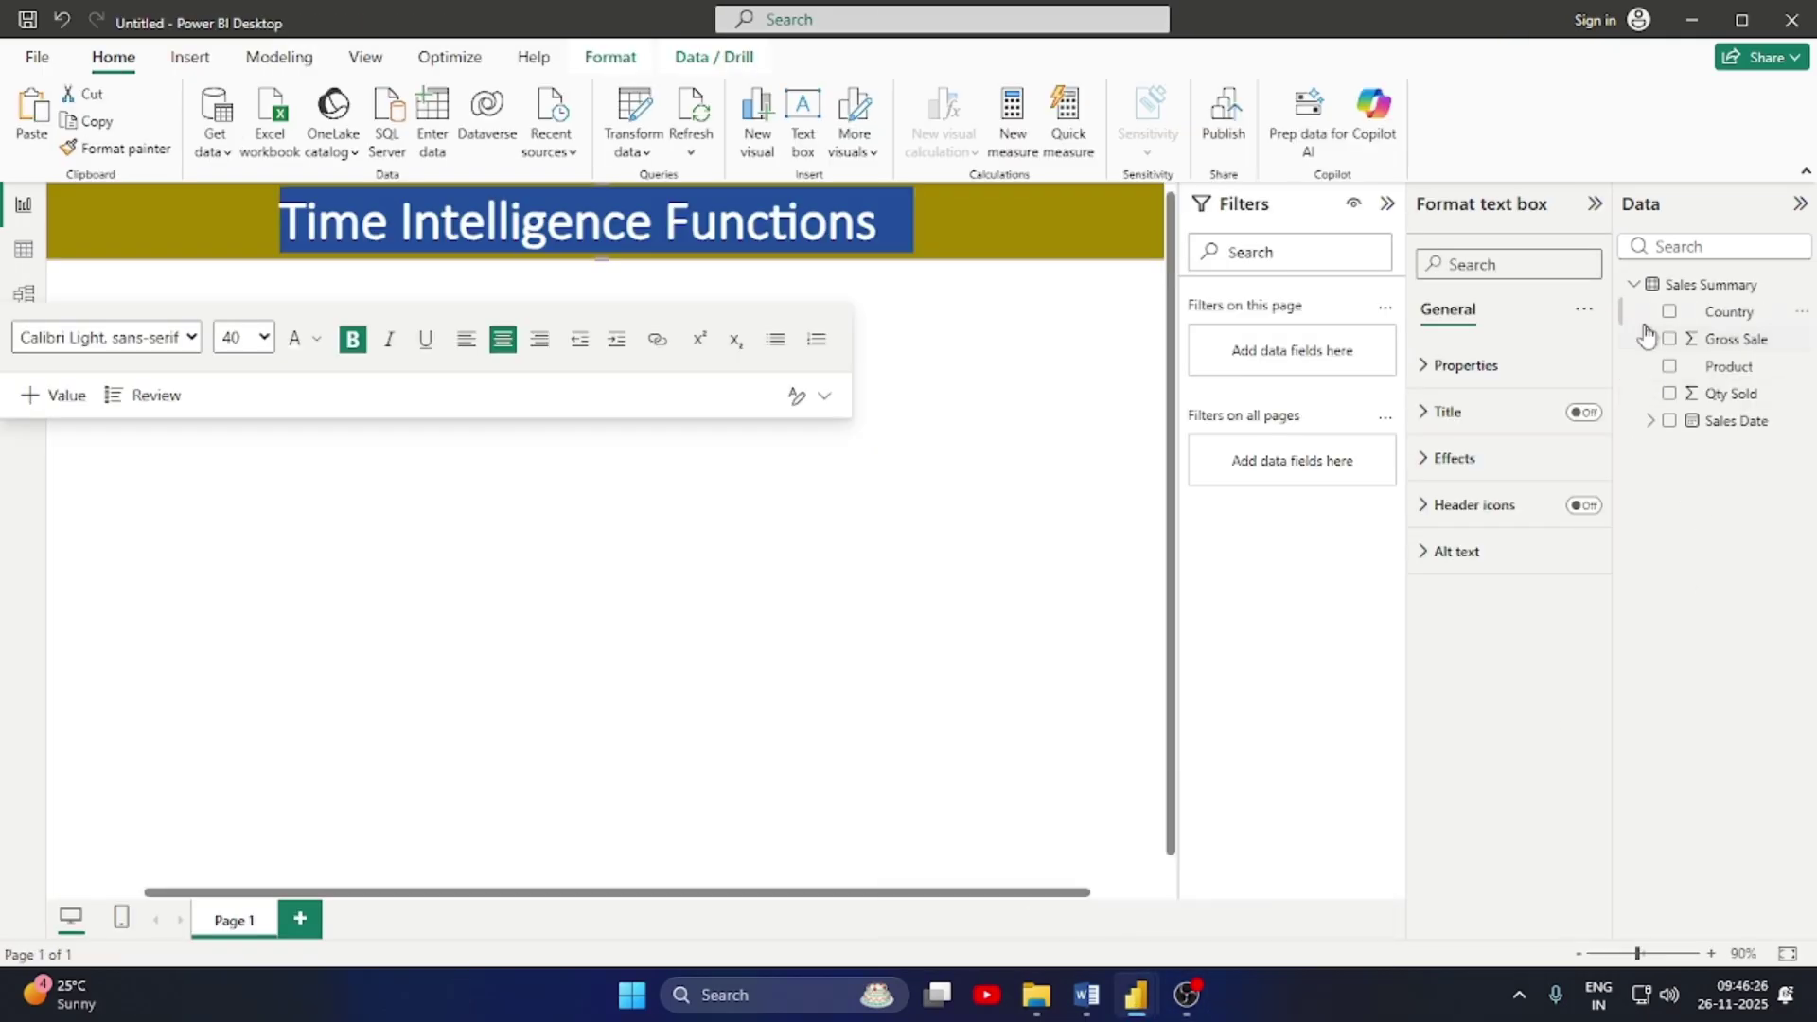
pyautogui.click(1633, 283)
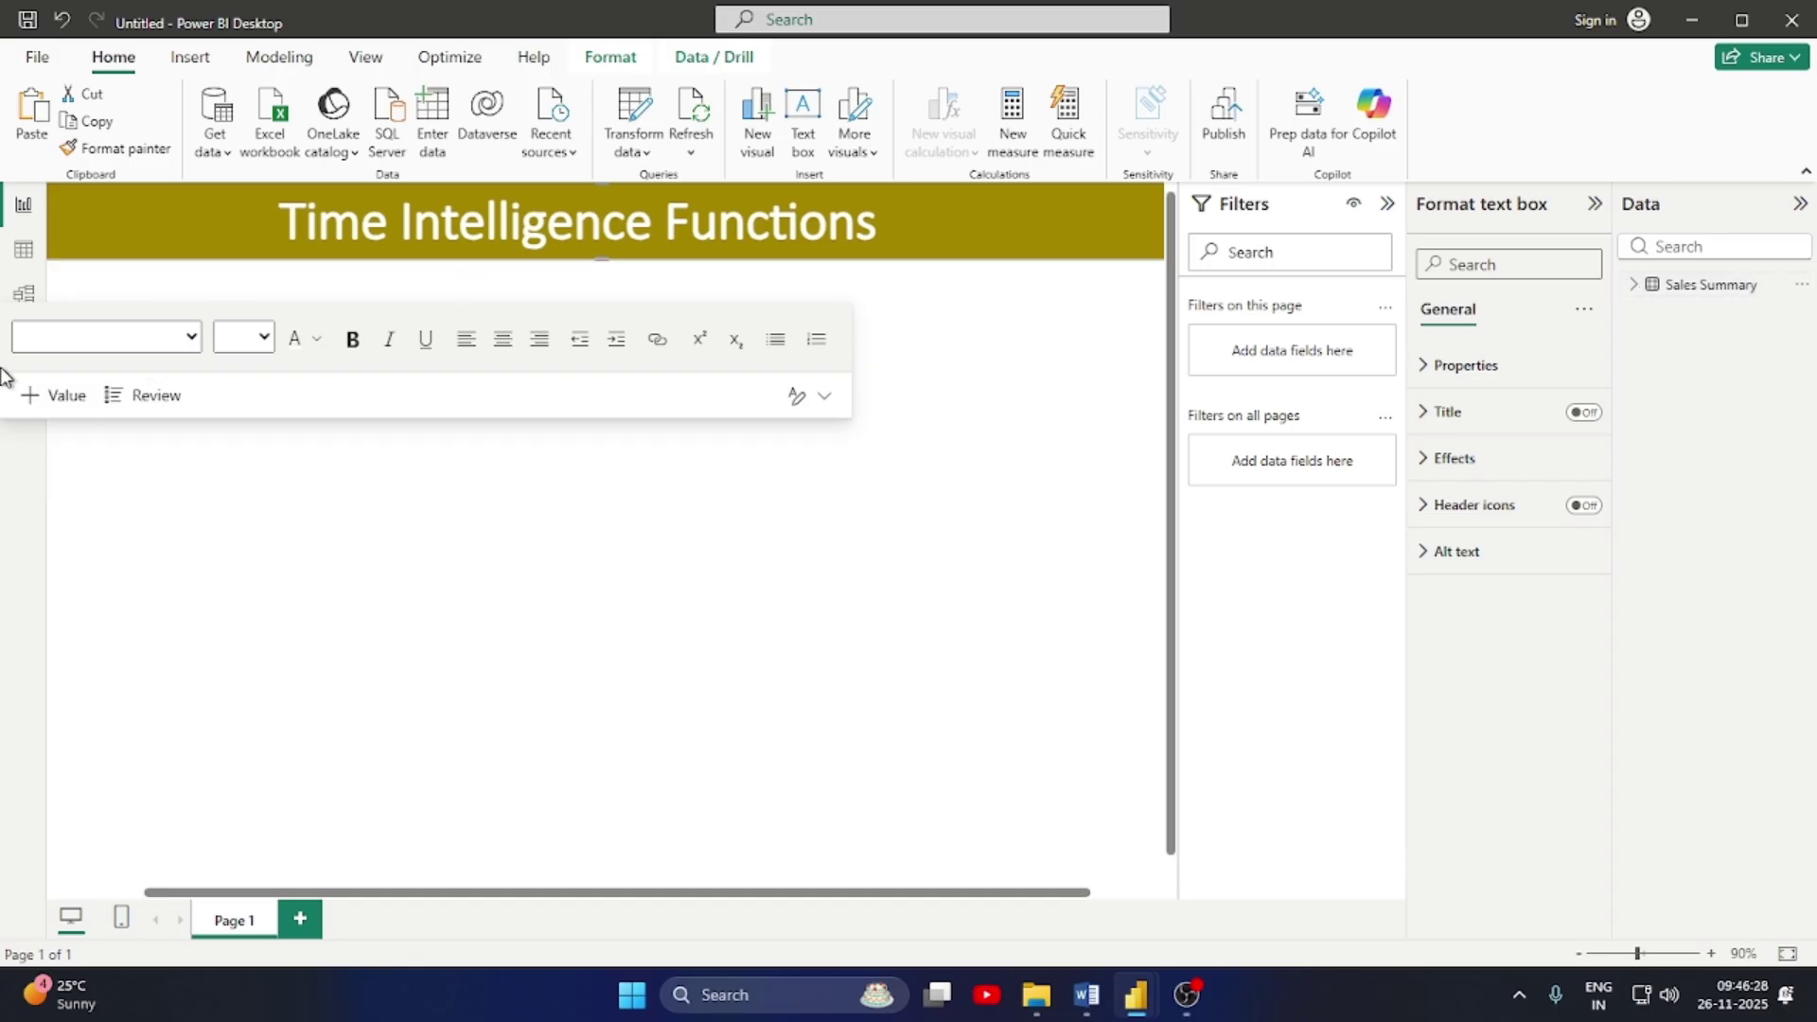
pyautogui.click(23, 249)
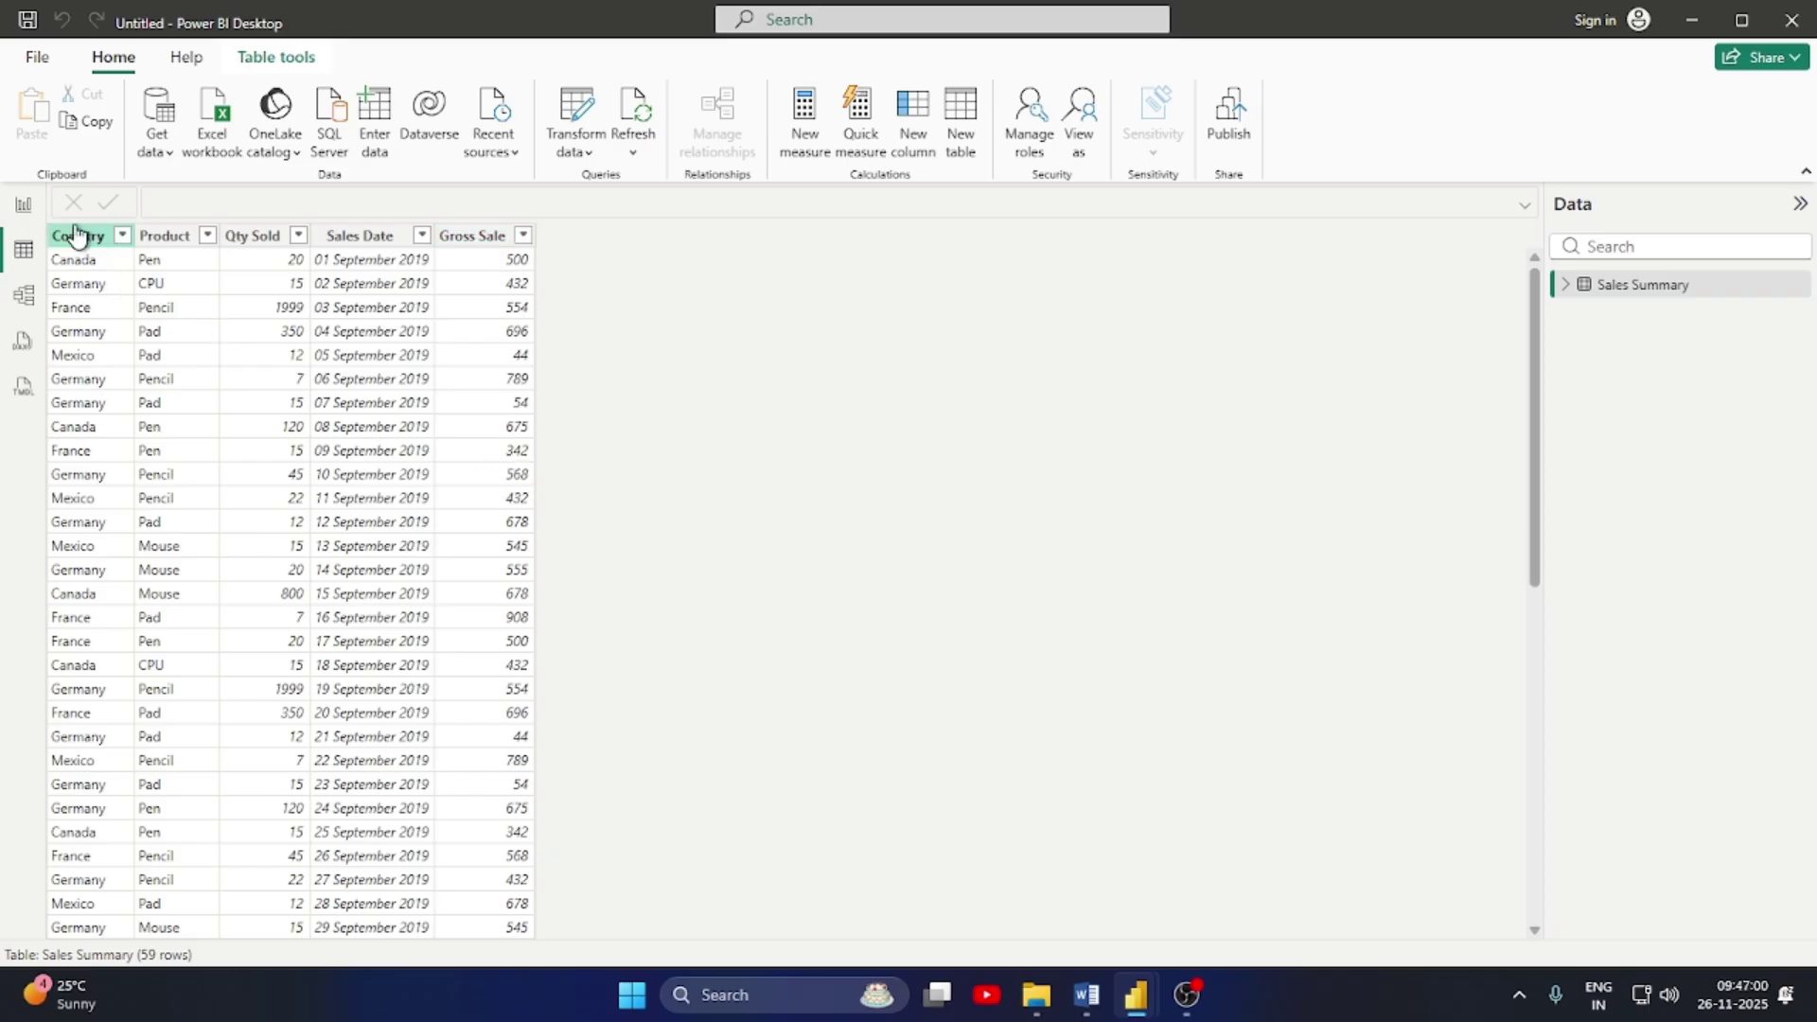
pyautogui.click(24, 205)
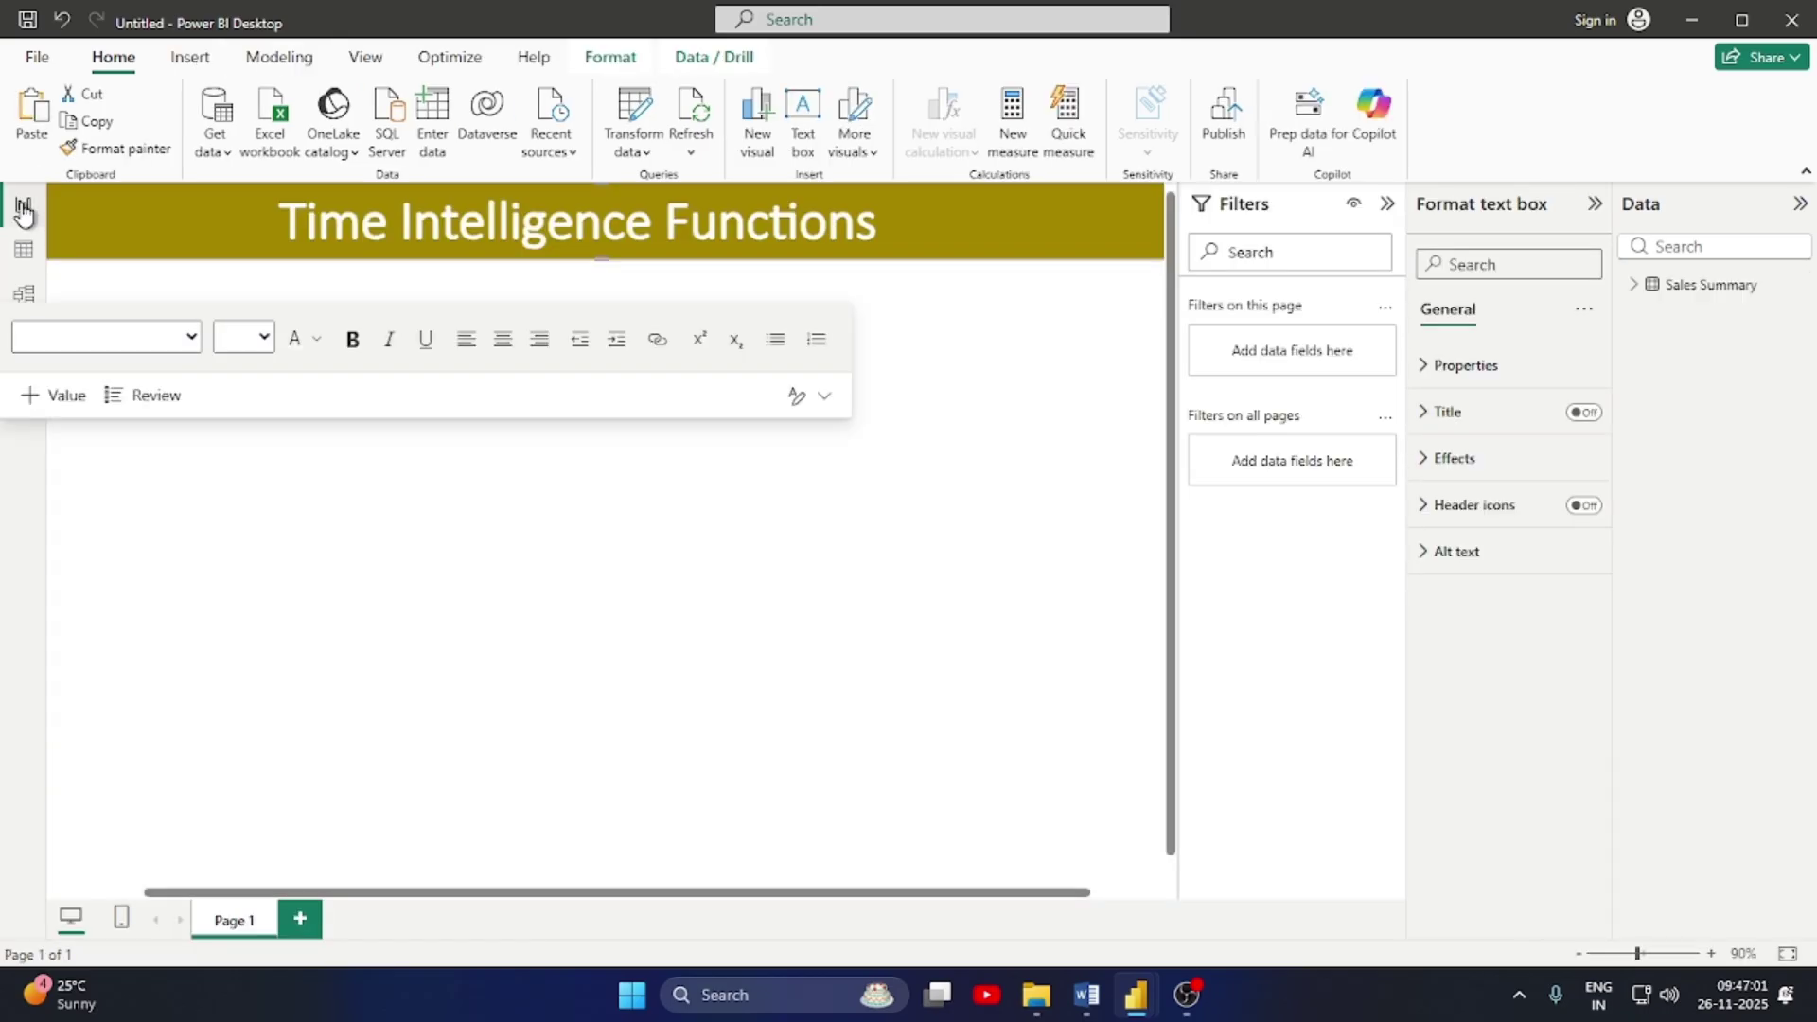
pyautogui.click(428, 768)
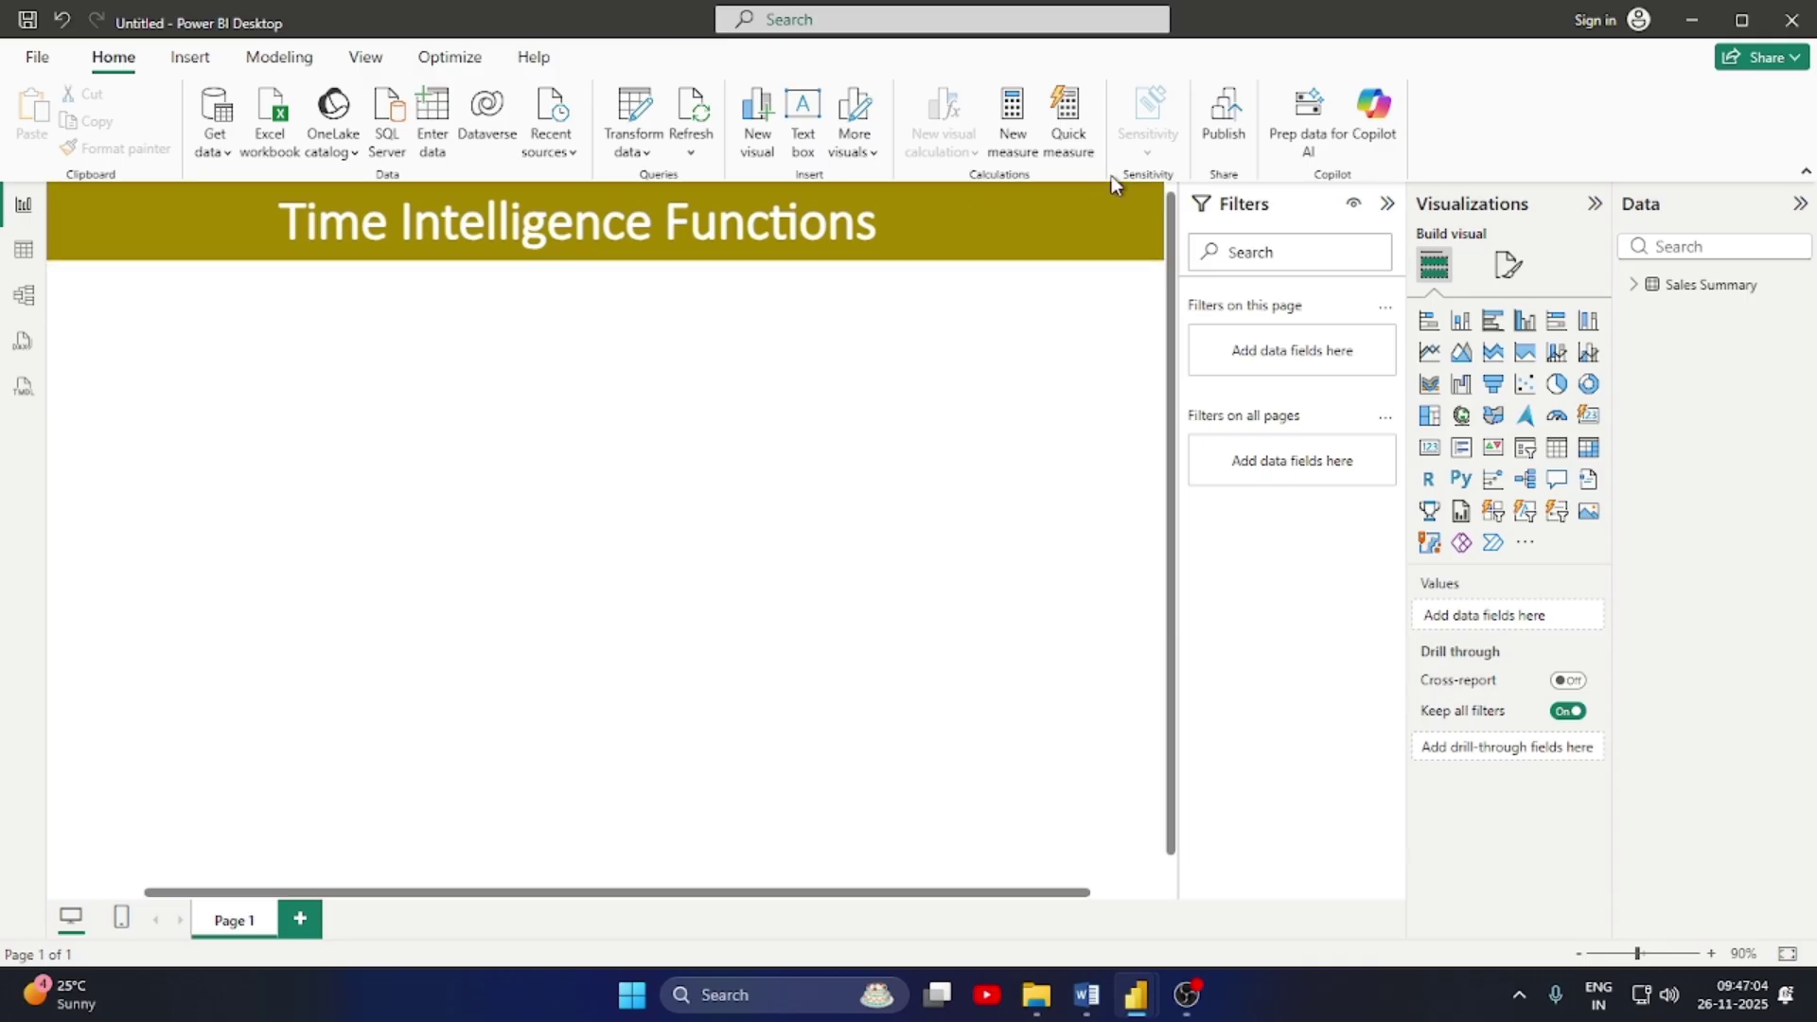
# Create a new measure in Sales Summary, enlarge the formula text and clear the measure's default name
pyautogui.click(1010, 121)
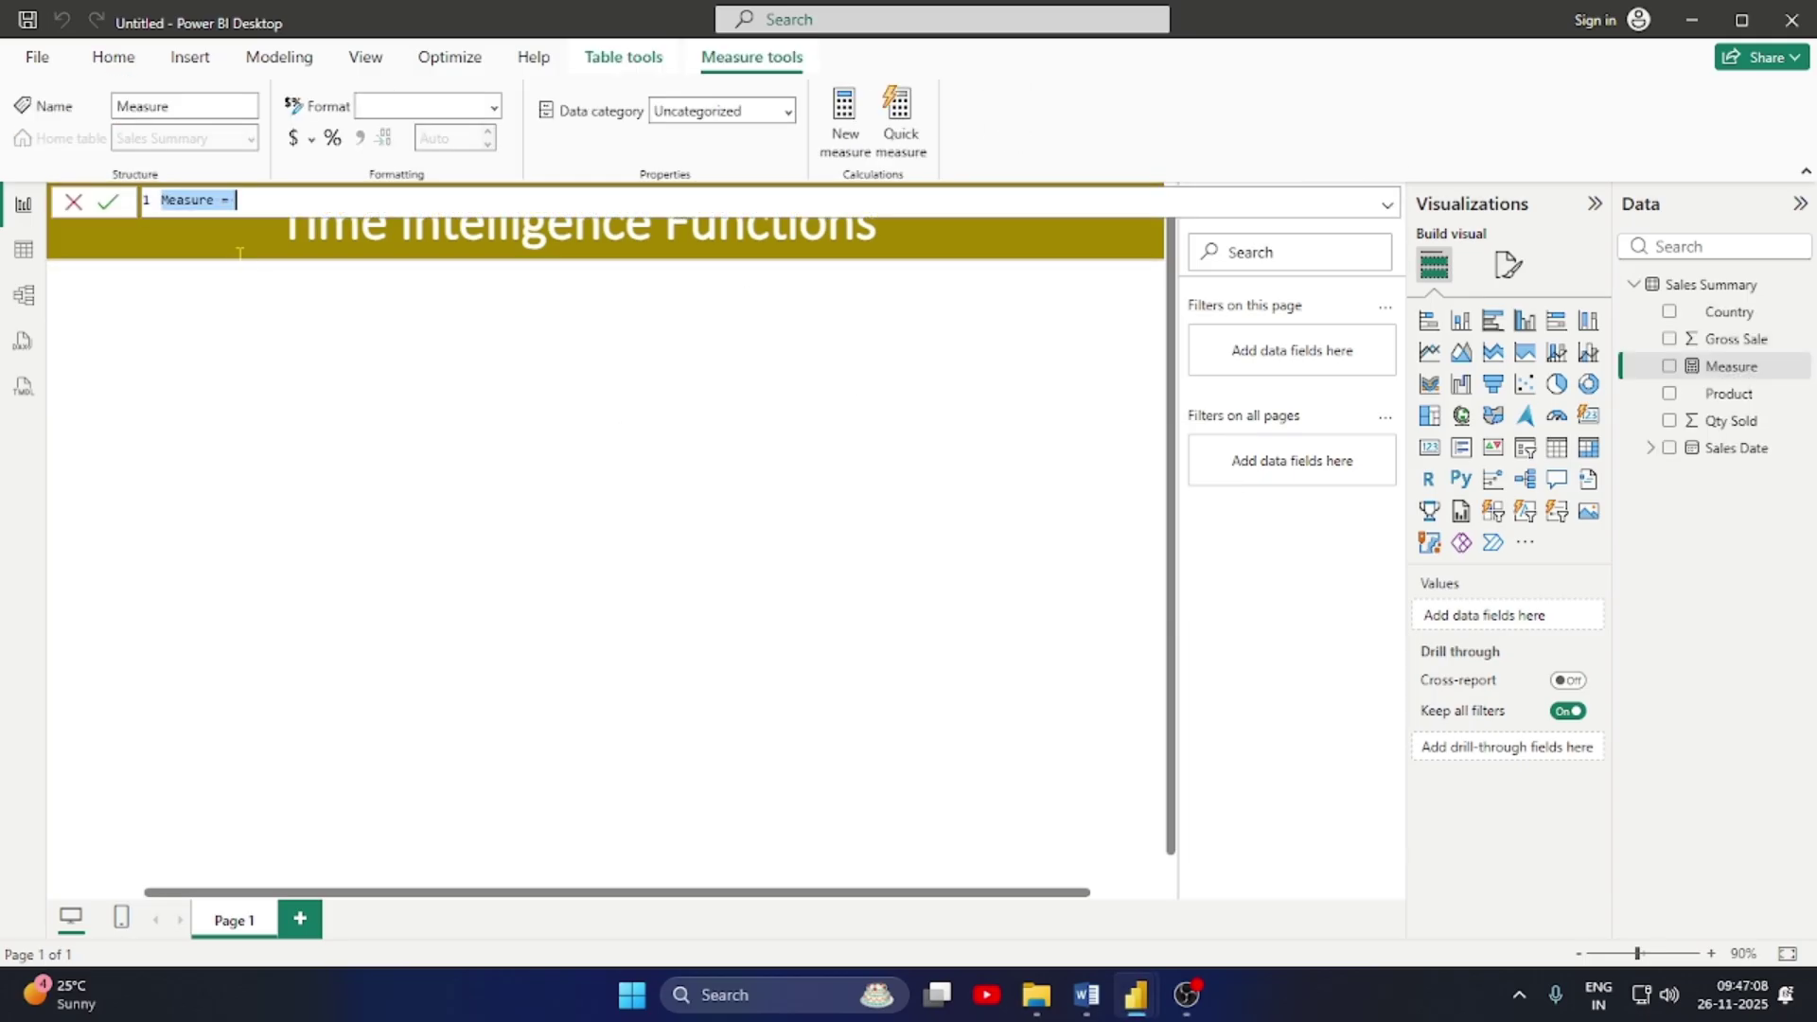
pyautogui.scroll(5, 240, 251)
pyautogui.click(274, 212)
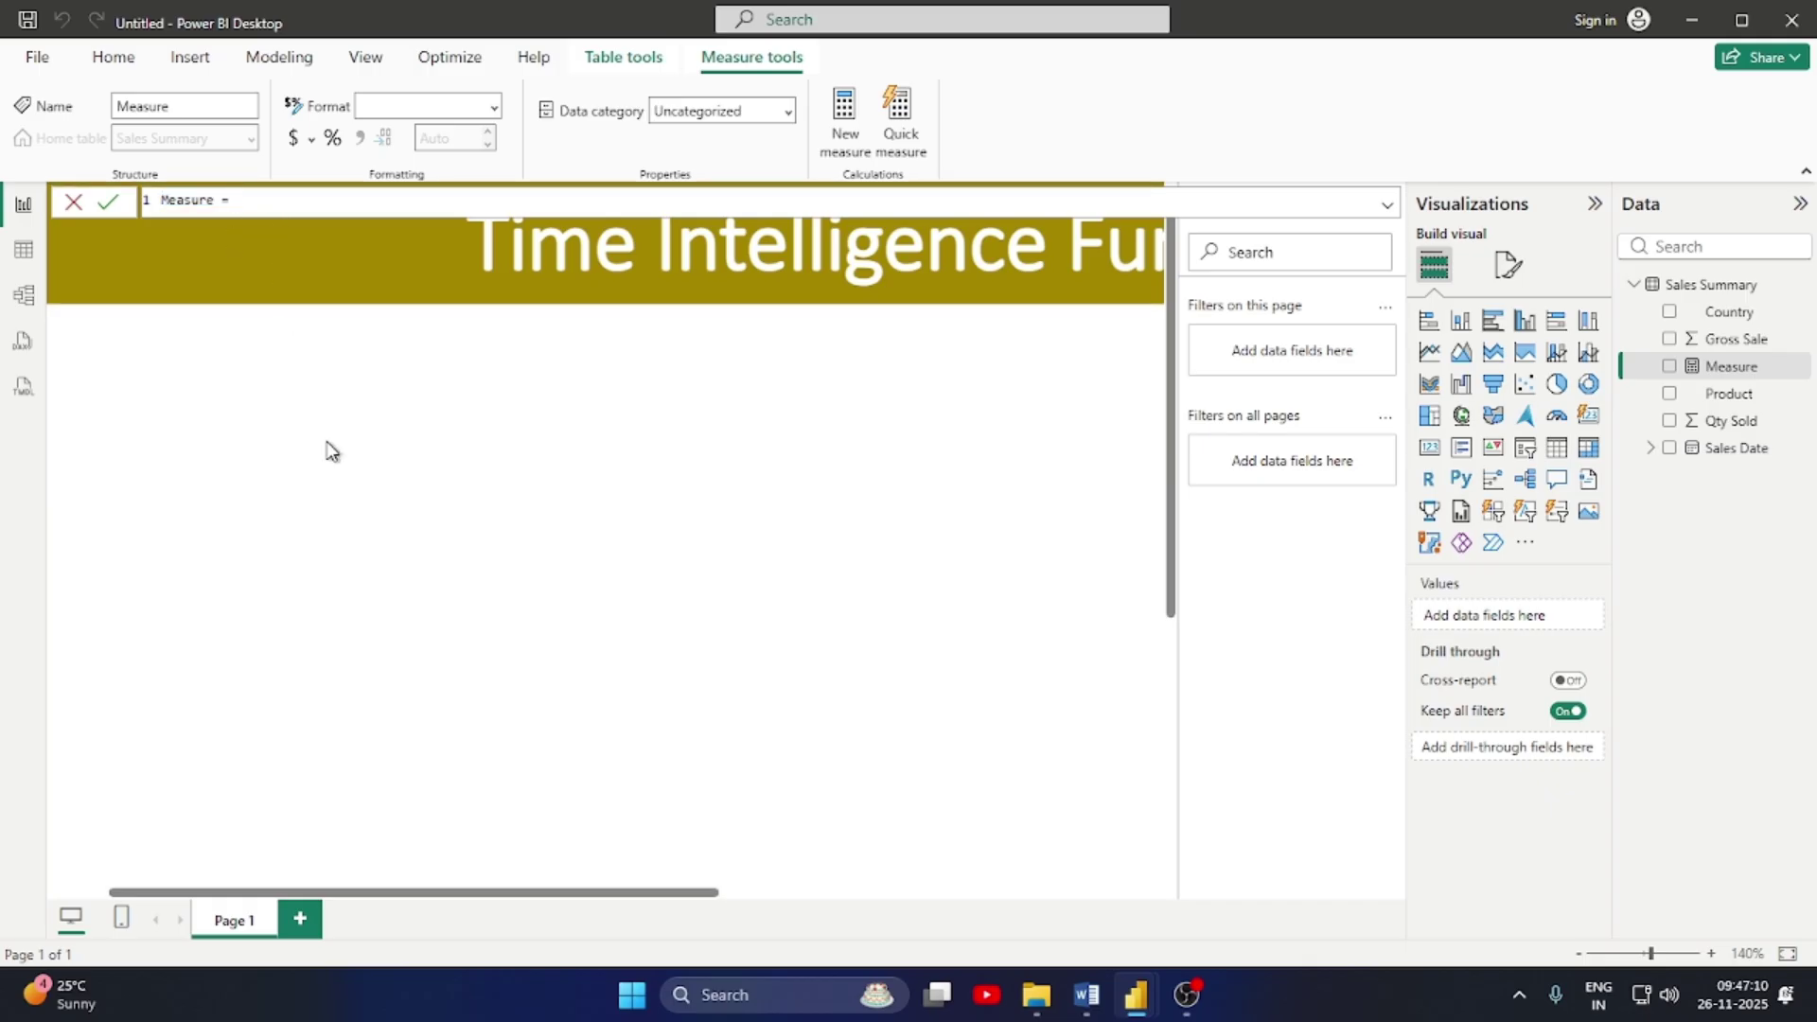
pyautogui.scroll(-3, 333, 452)
pyautogui.scroll(5, 273, 210)
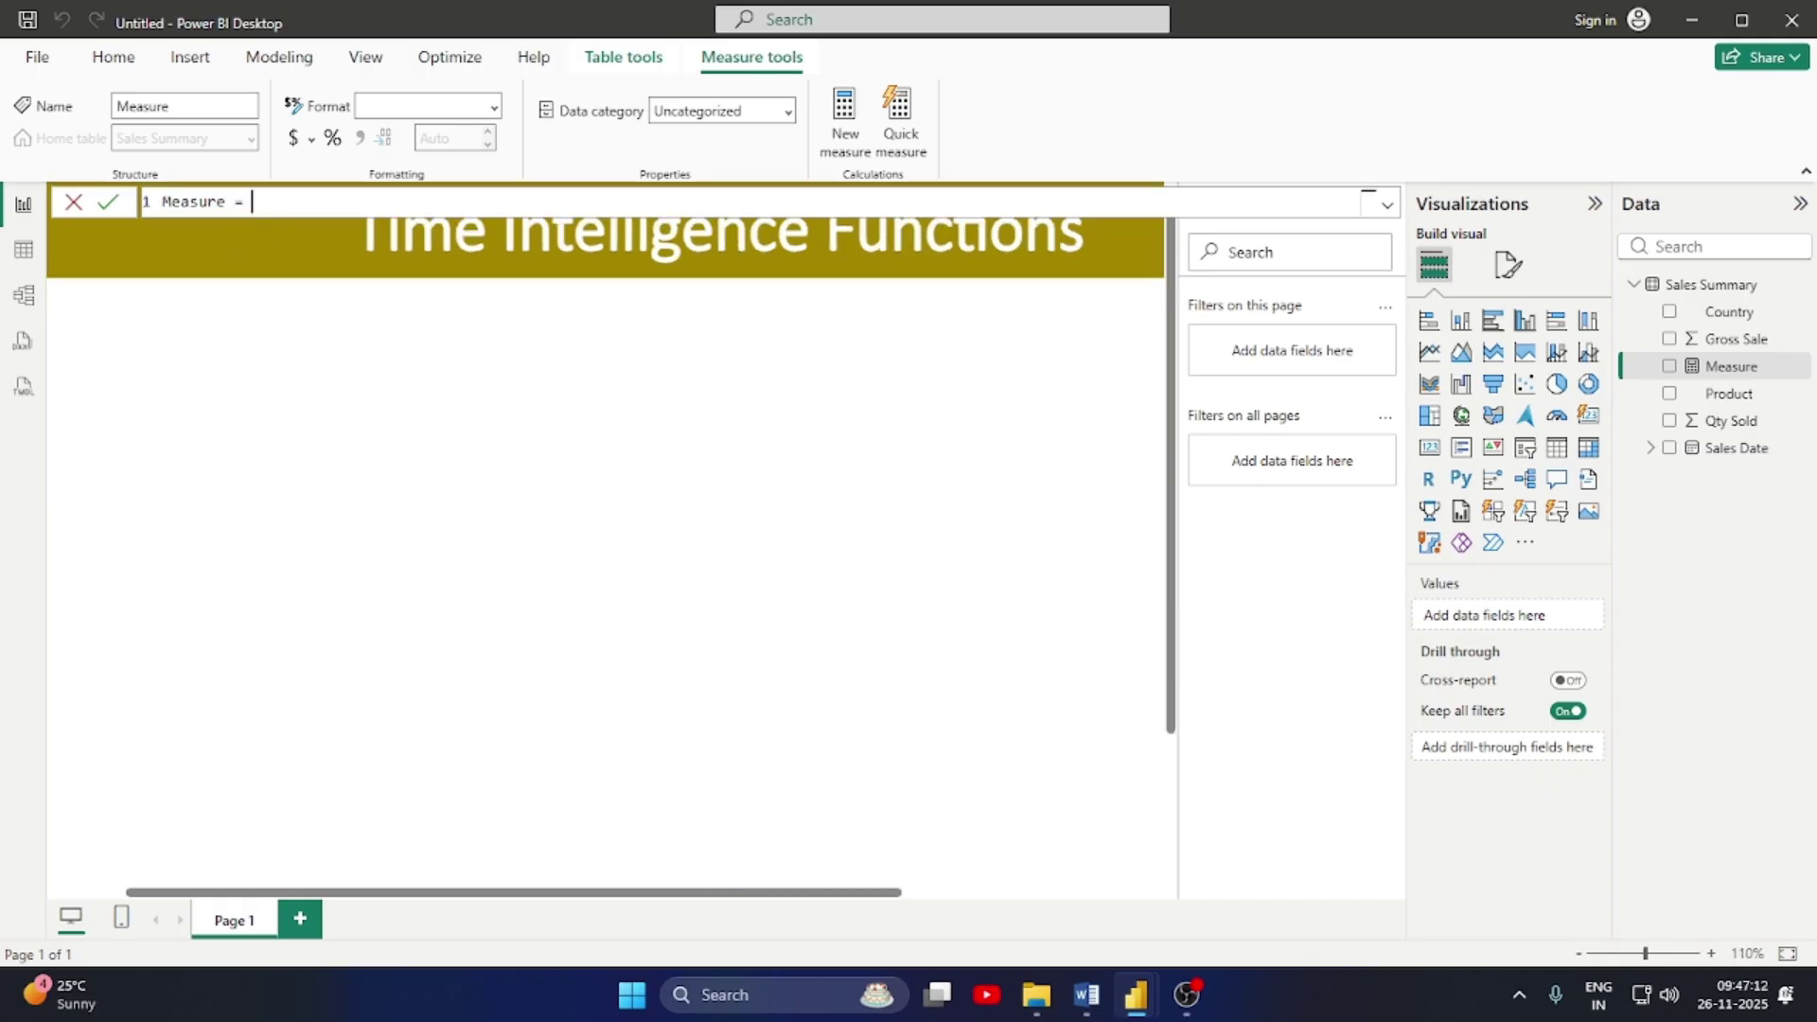
pyautogui.doubleClick(273, 211)
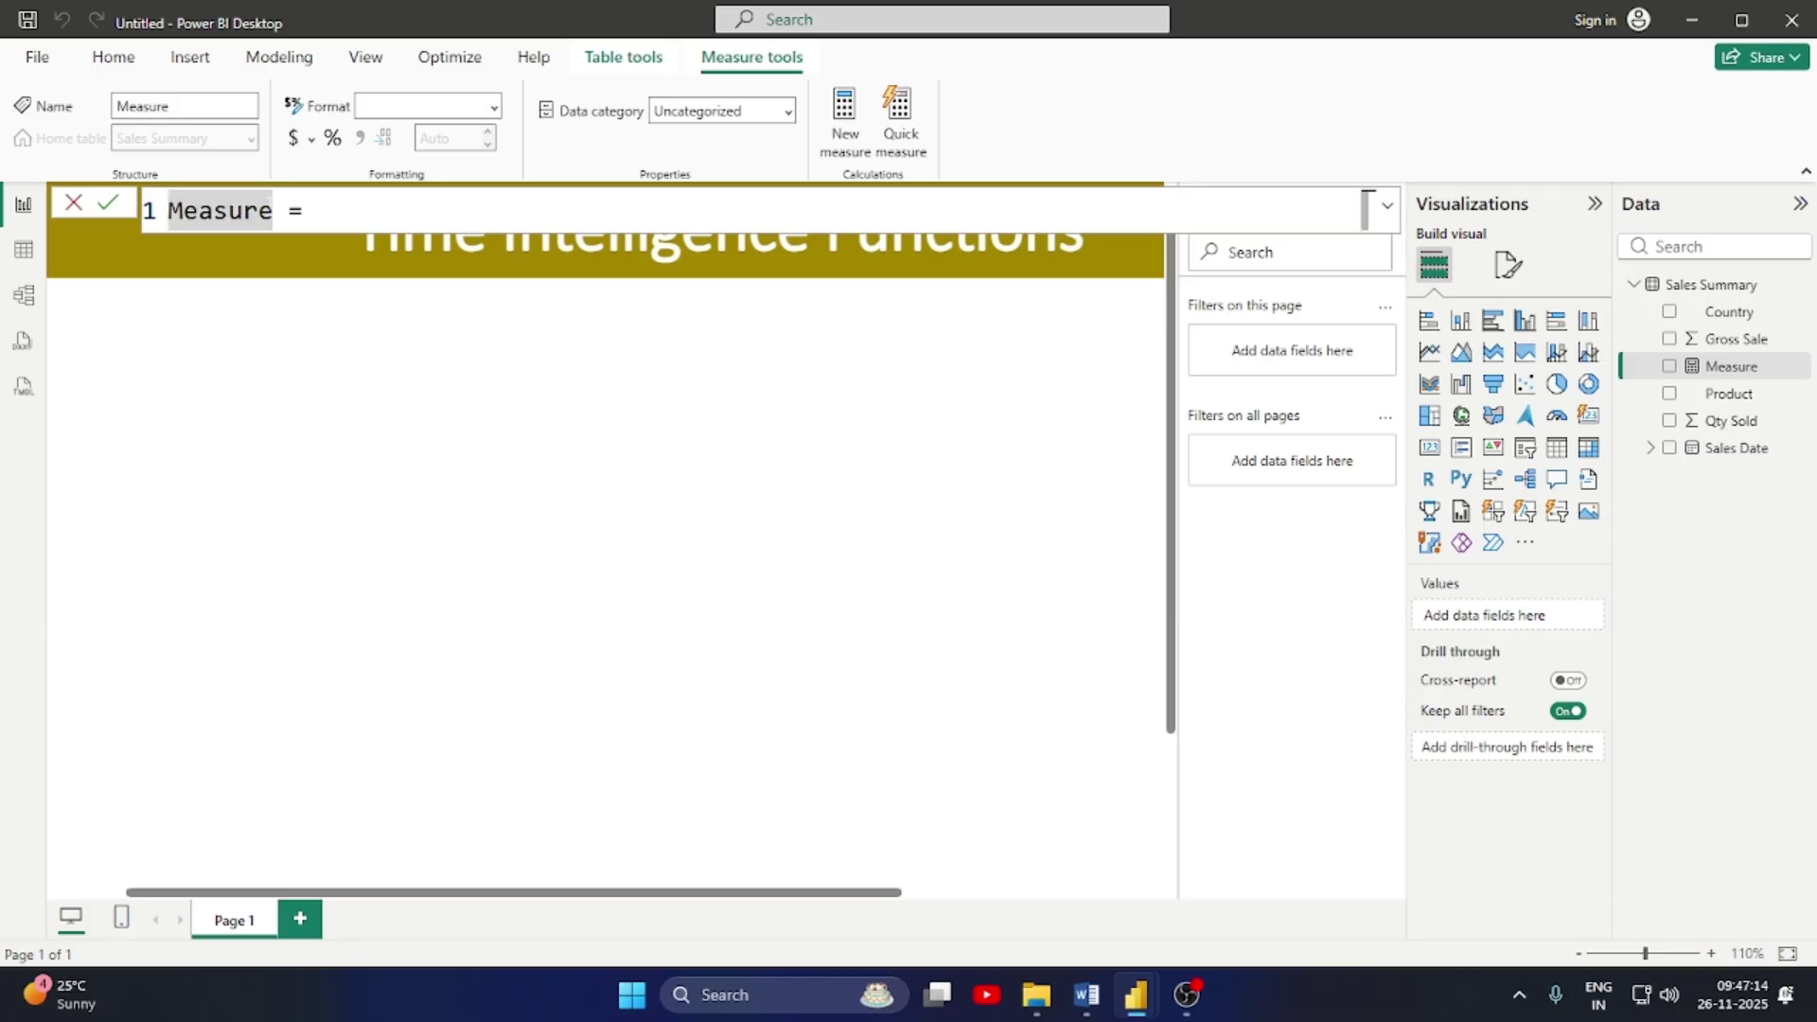
pyautogui.press('BackSpace')
pyautogui.press('BackSpace')
pyautogui.press('BackSpace')
pyautogui.press('BackSpace')
pyautogui.press('BackSpace')
pyautogui.press('BackSpace')
pyautogui.press('BackSpace')
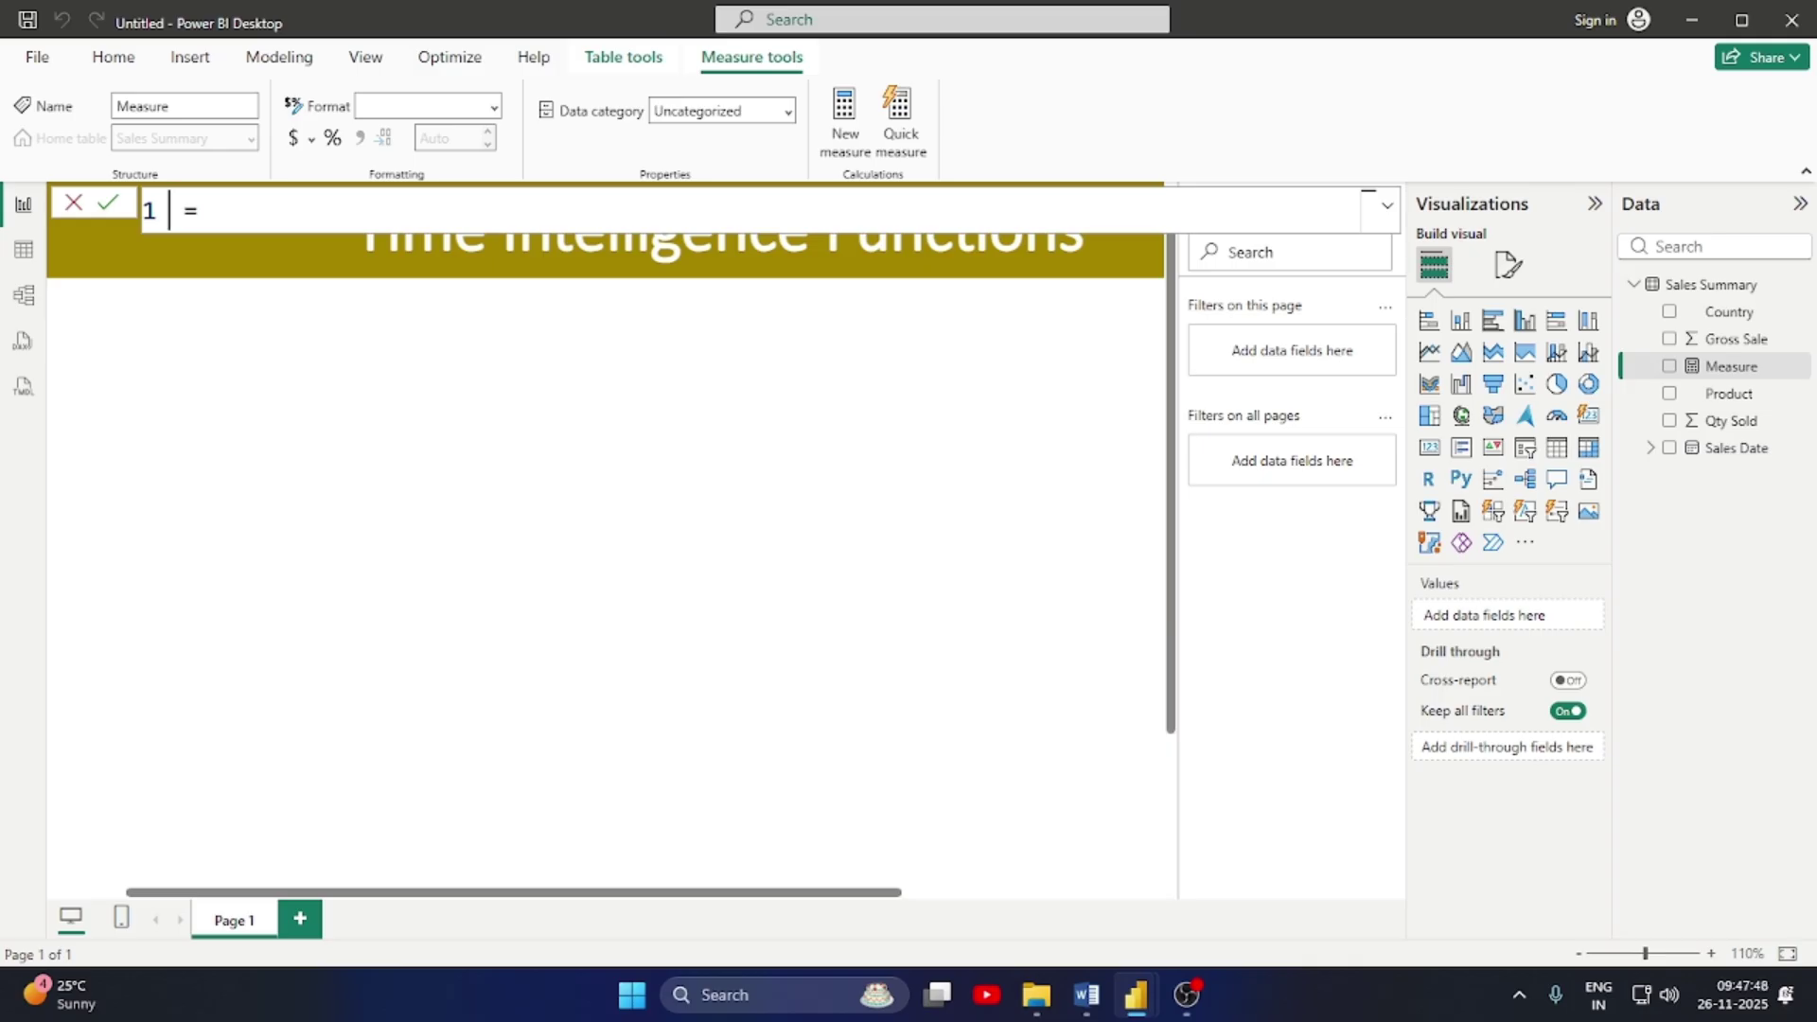
# Name the measure DATEBETWEEN and start its formula with the DATESBETWEEN function
pyautogui.write('DATEBE ')
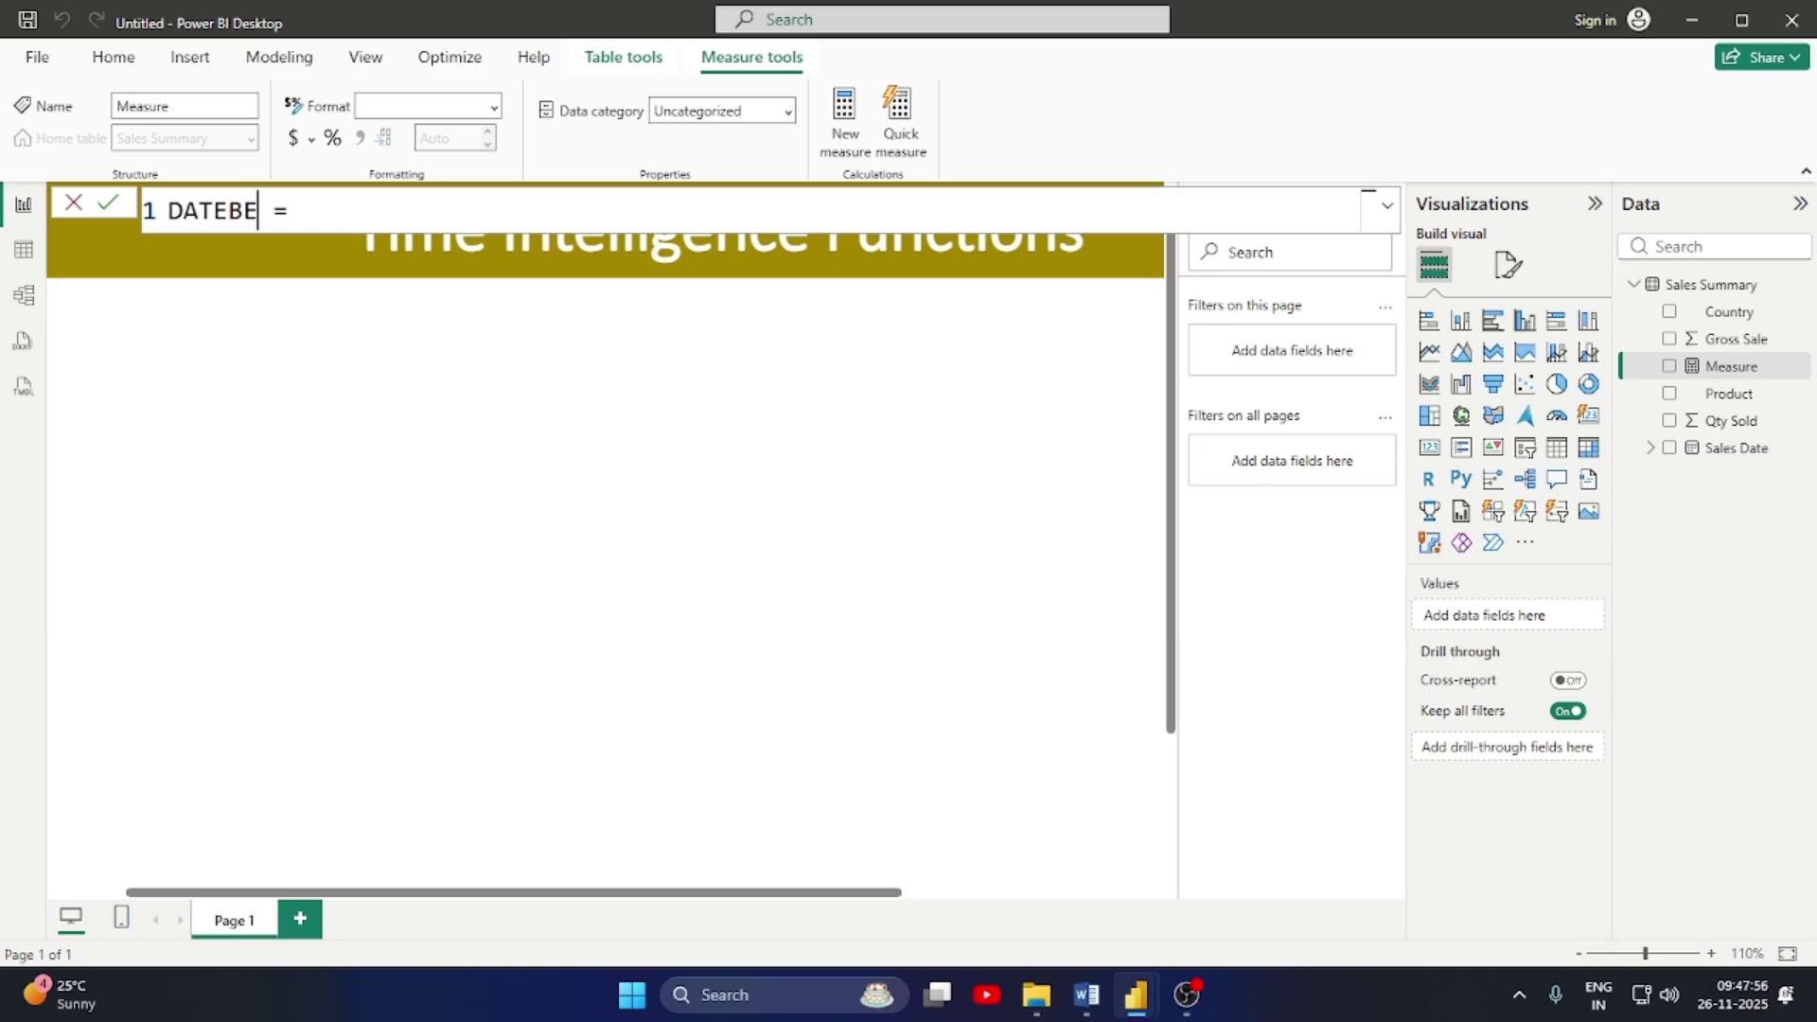
pyautogui.write('TWEEN = DATE')
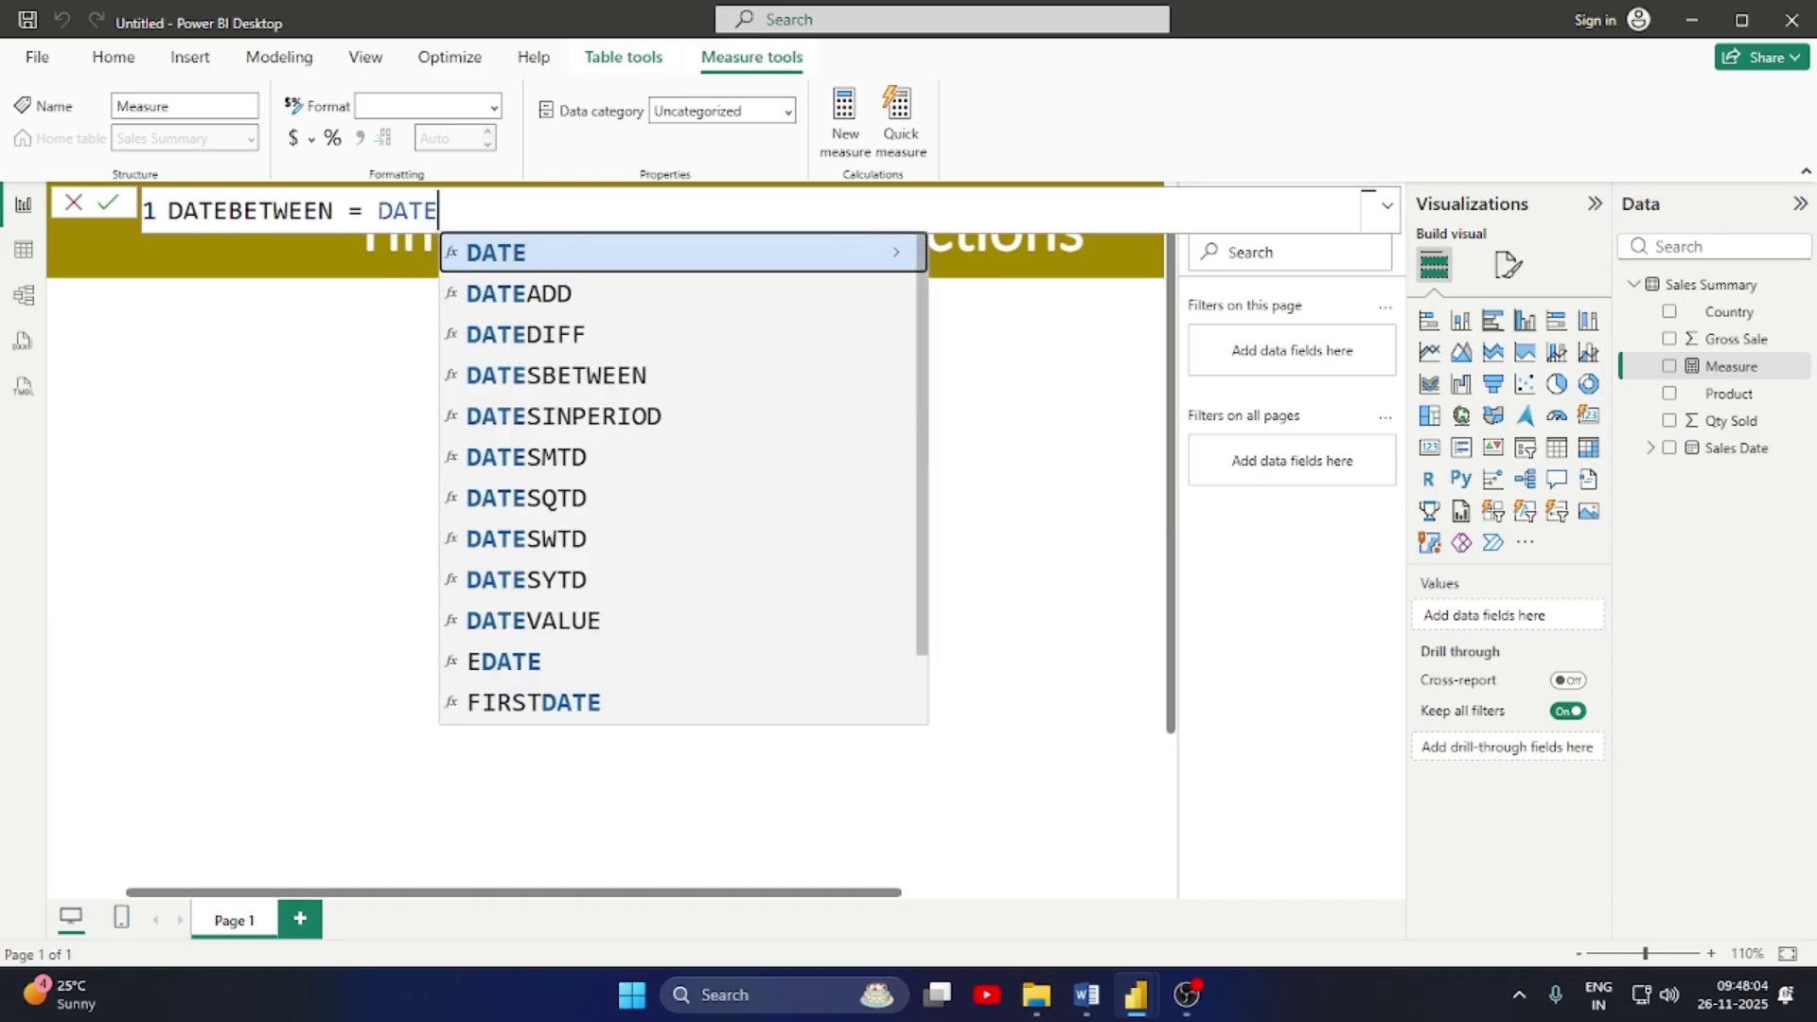
pyautogui.press('Down')
pyautogui.press('Down')
pyautogui.press('Down')
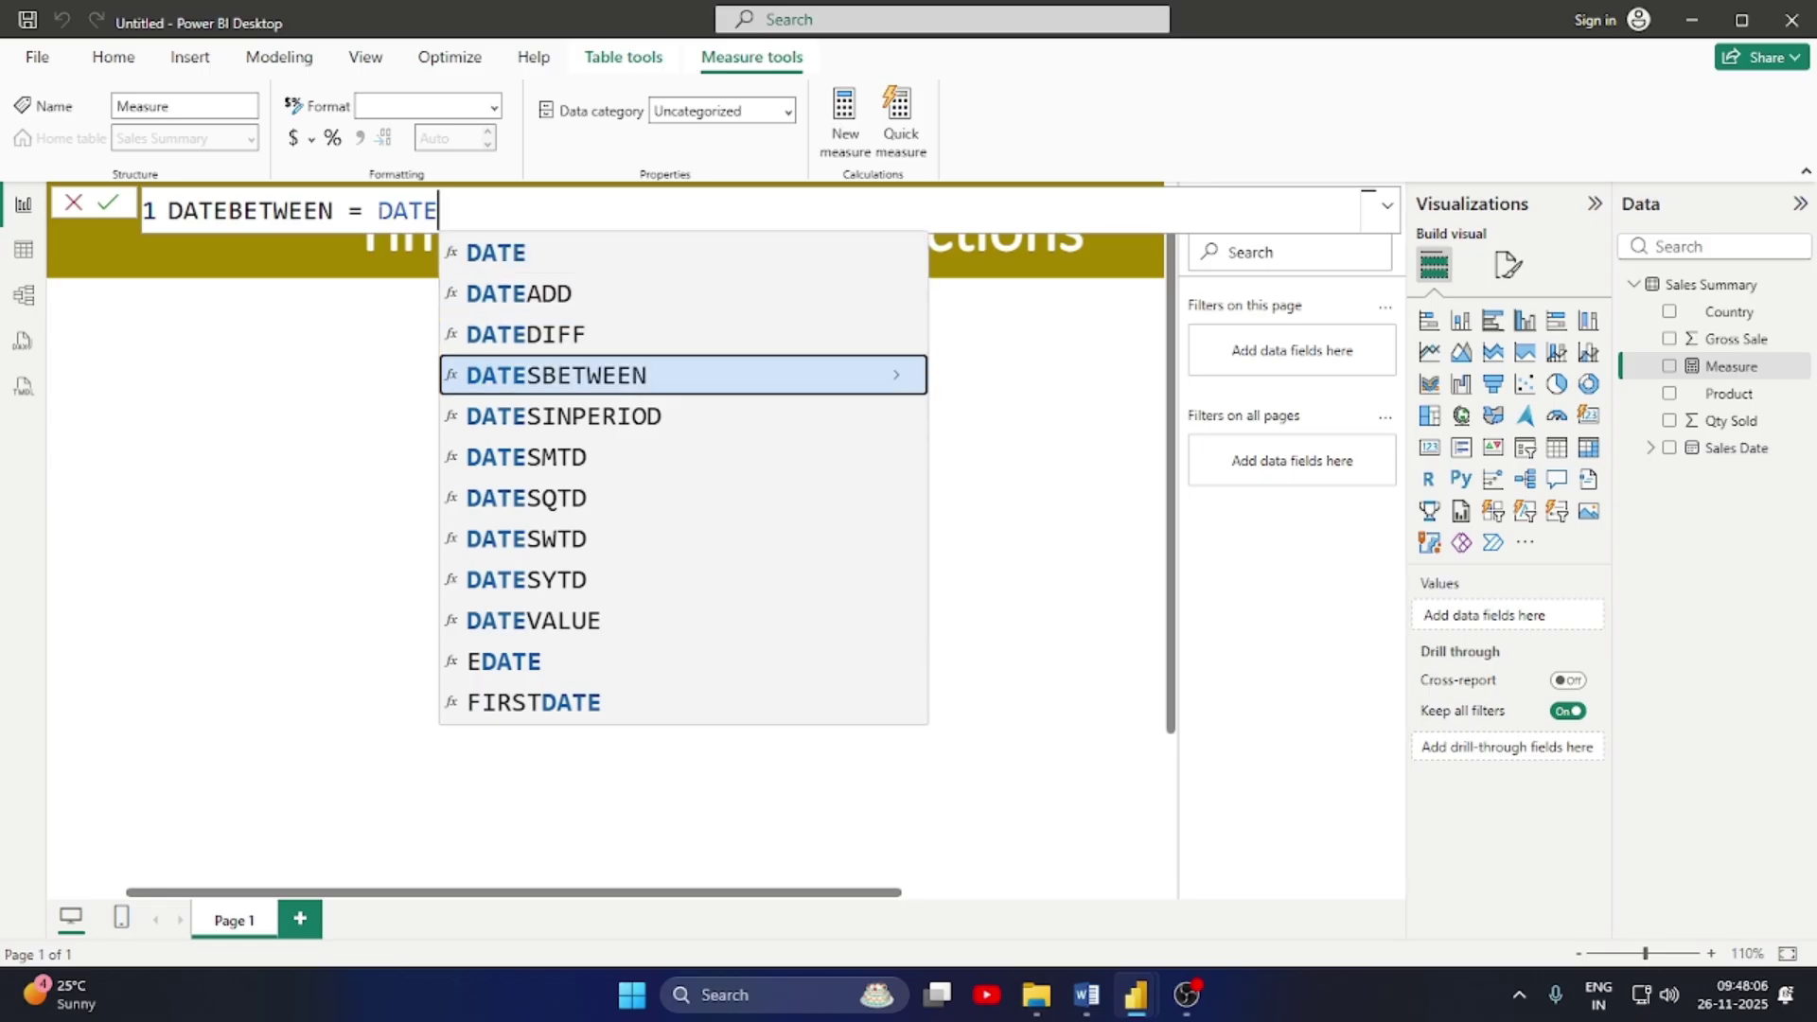
pyautogui.press('Tab')
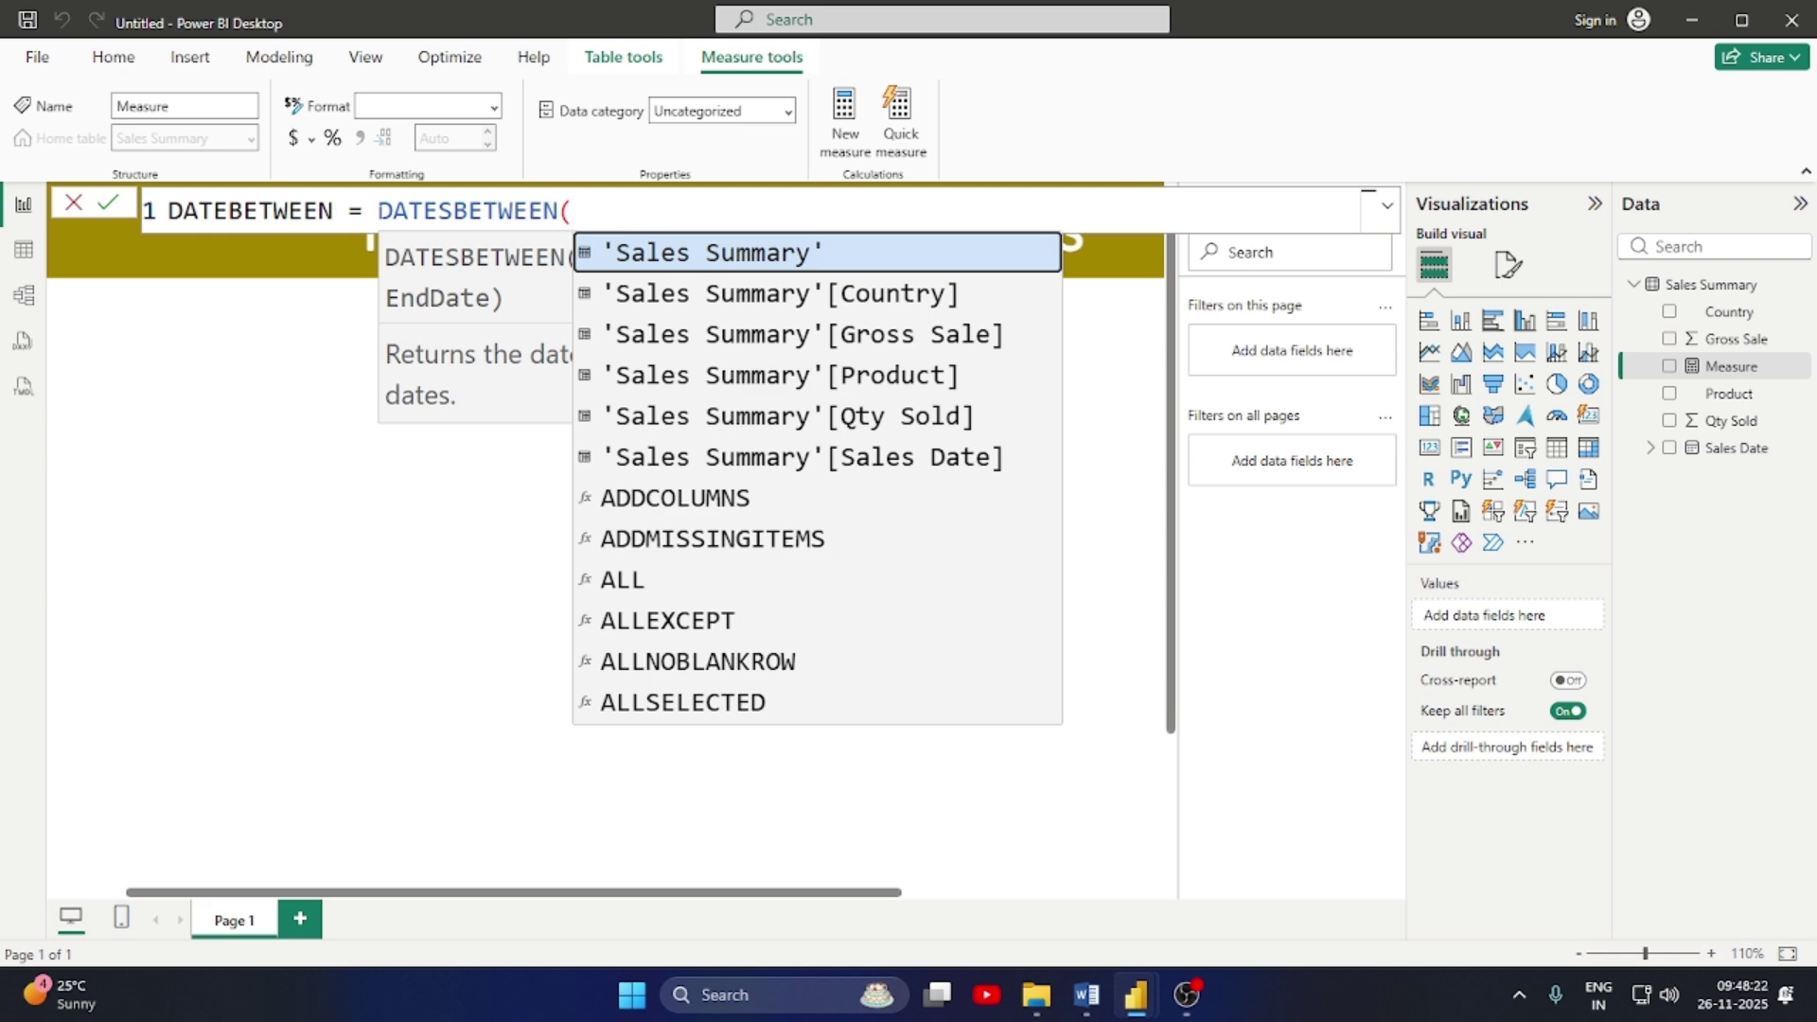
# Remove the DATESBETWEEN function from the measure's formula, keeping the name and equals sign
pyautogui.press('BackSpace')
pyautogui.press('BackSpace')
pyautogui.press('BackSpace')
pyautogui.press('BackSpace')
pyautogui.press('BackSpace')
pyautogui.press('BackSpace')
pyautogui.press('BackSpace')
pyautogui.press('BackSpace')
pyautogui.press('BackSpace')
pyautogui.press('BackSpace')
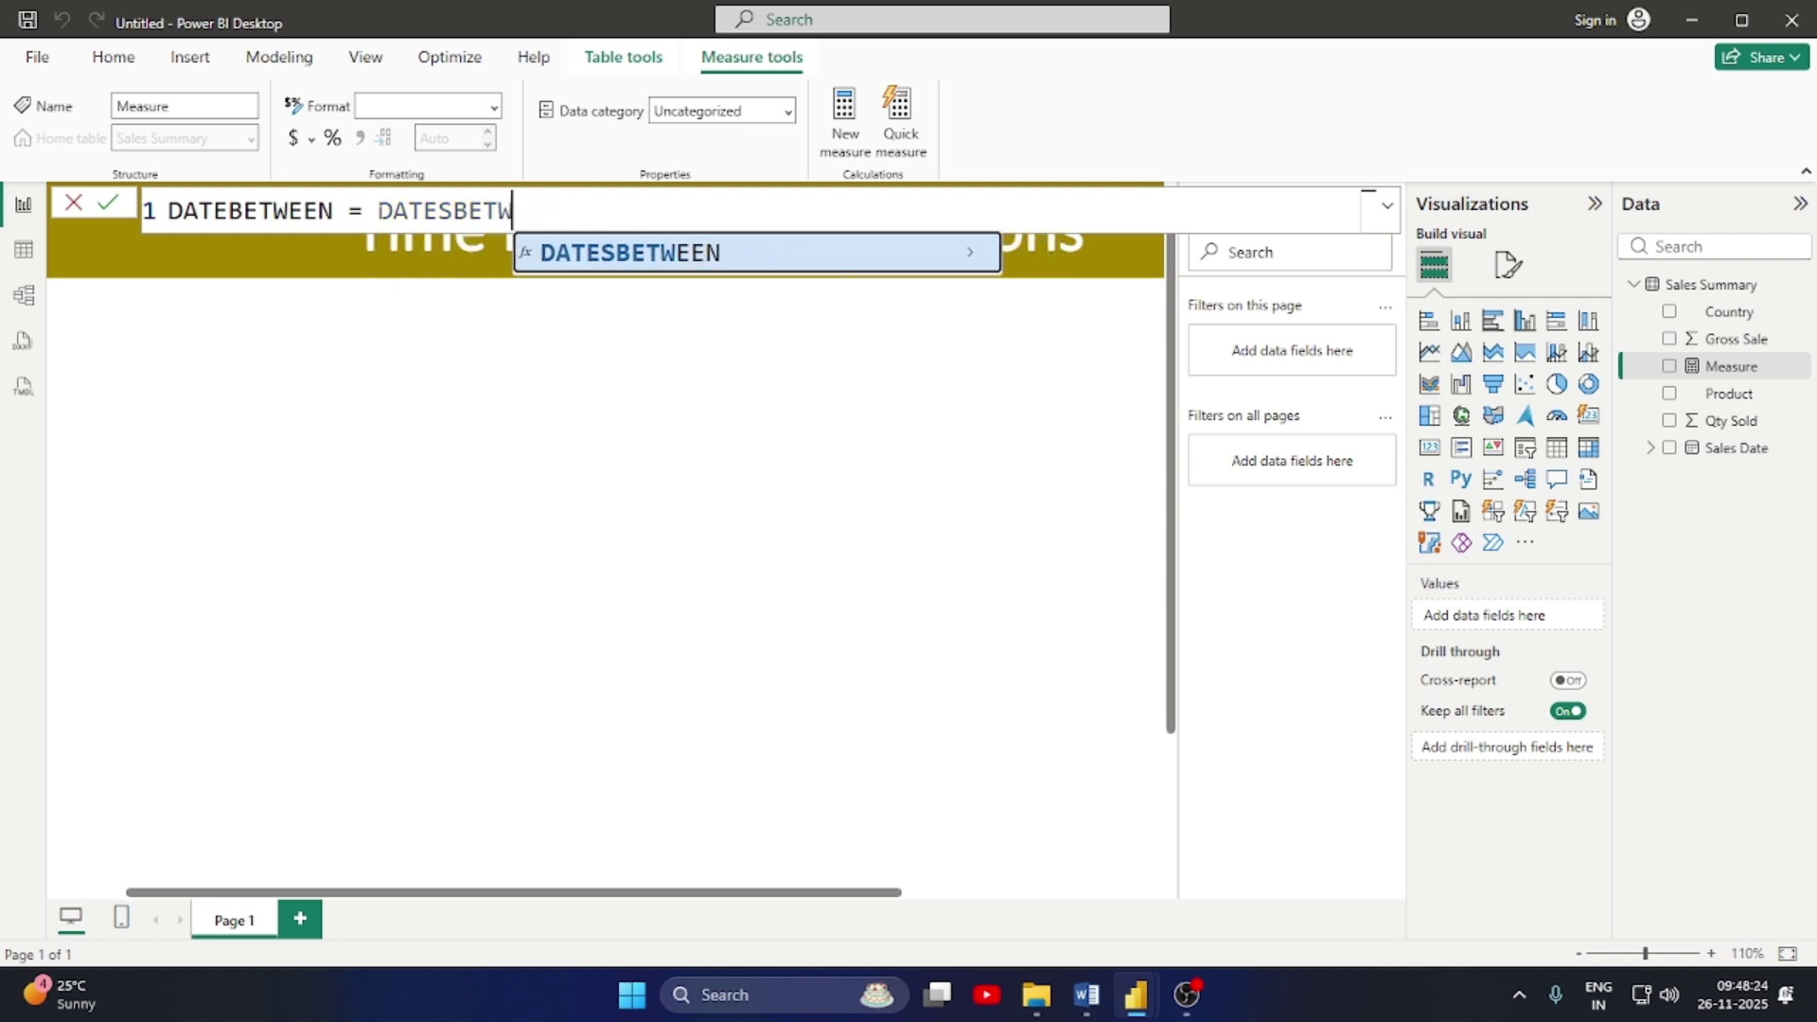
pyautogui.press('BackSpace')
pyautogui.press('BackSpace')
pyautogui.press('BackSpace')
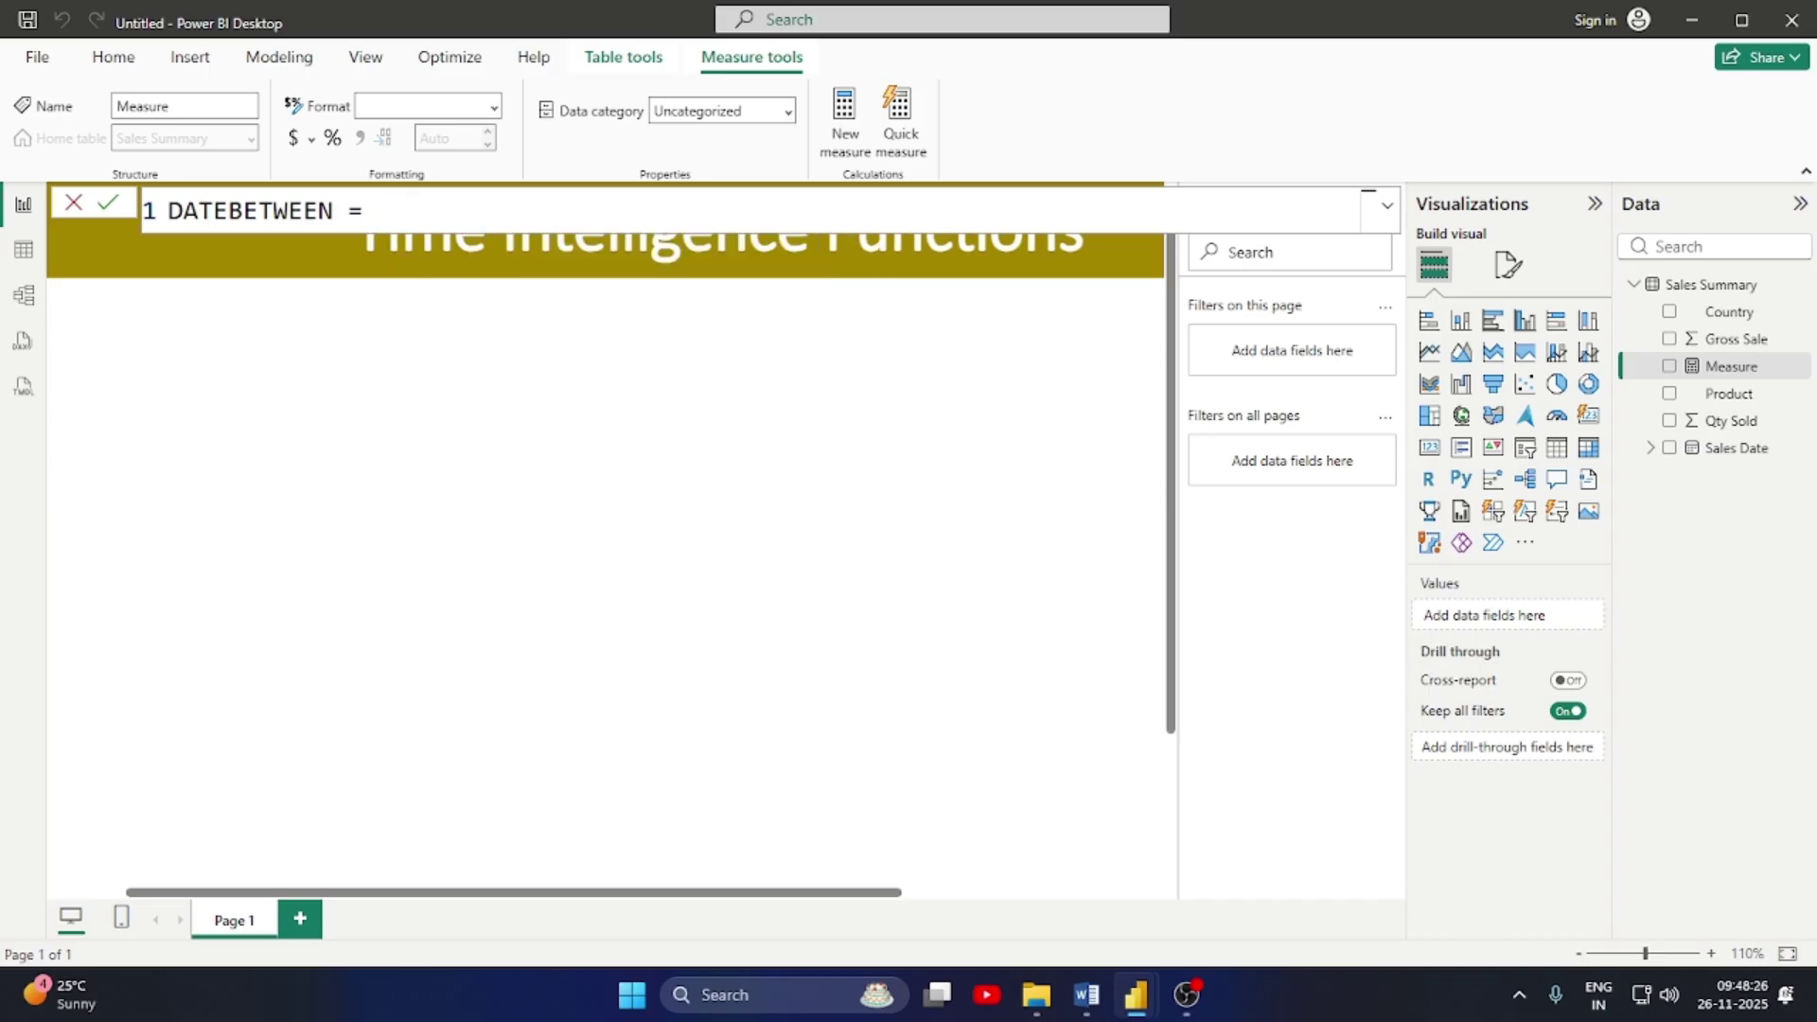
# Begin the DATEBETWEEN measure's formula with CALCULATE over SUM('Sales Summary'[Qty Sold]), ready for a filter argument
pyautogui.write('CAL')
pyautogui.press('Tab')
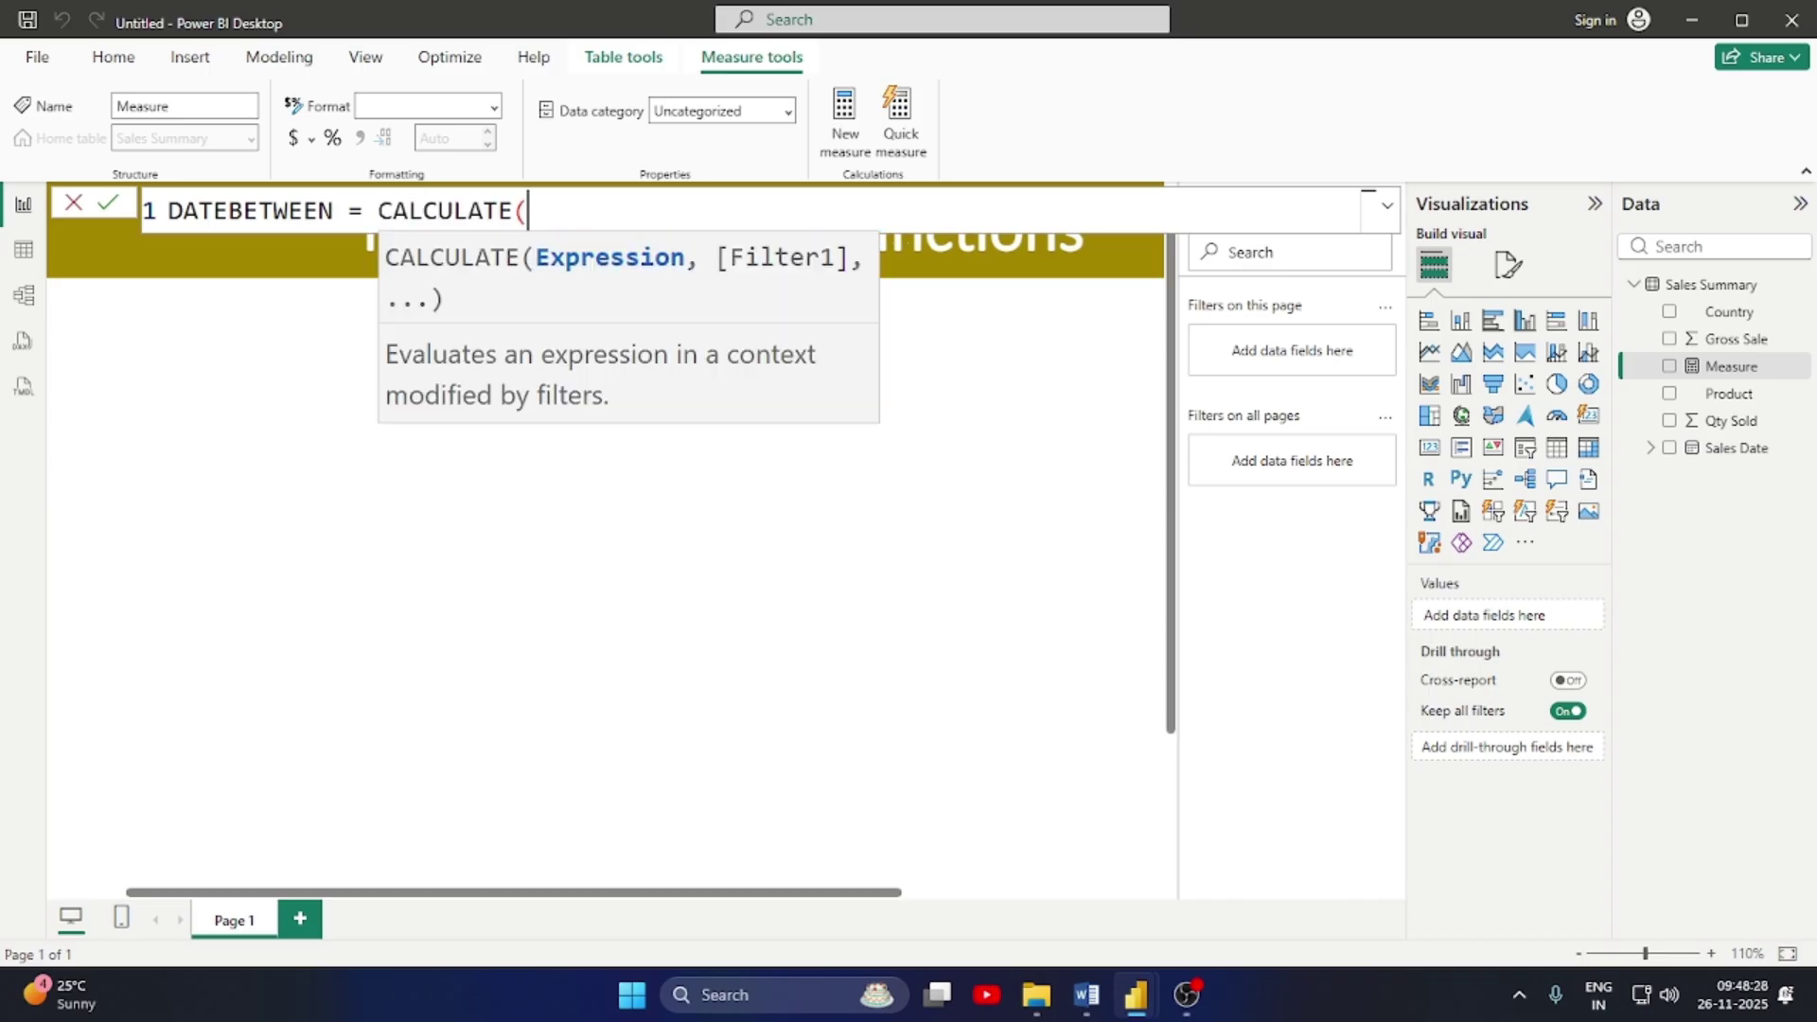
pyautogui.write('SUM(')
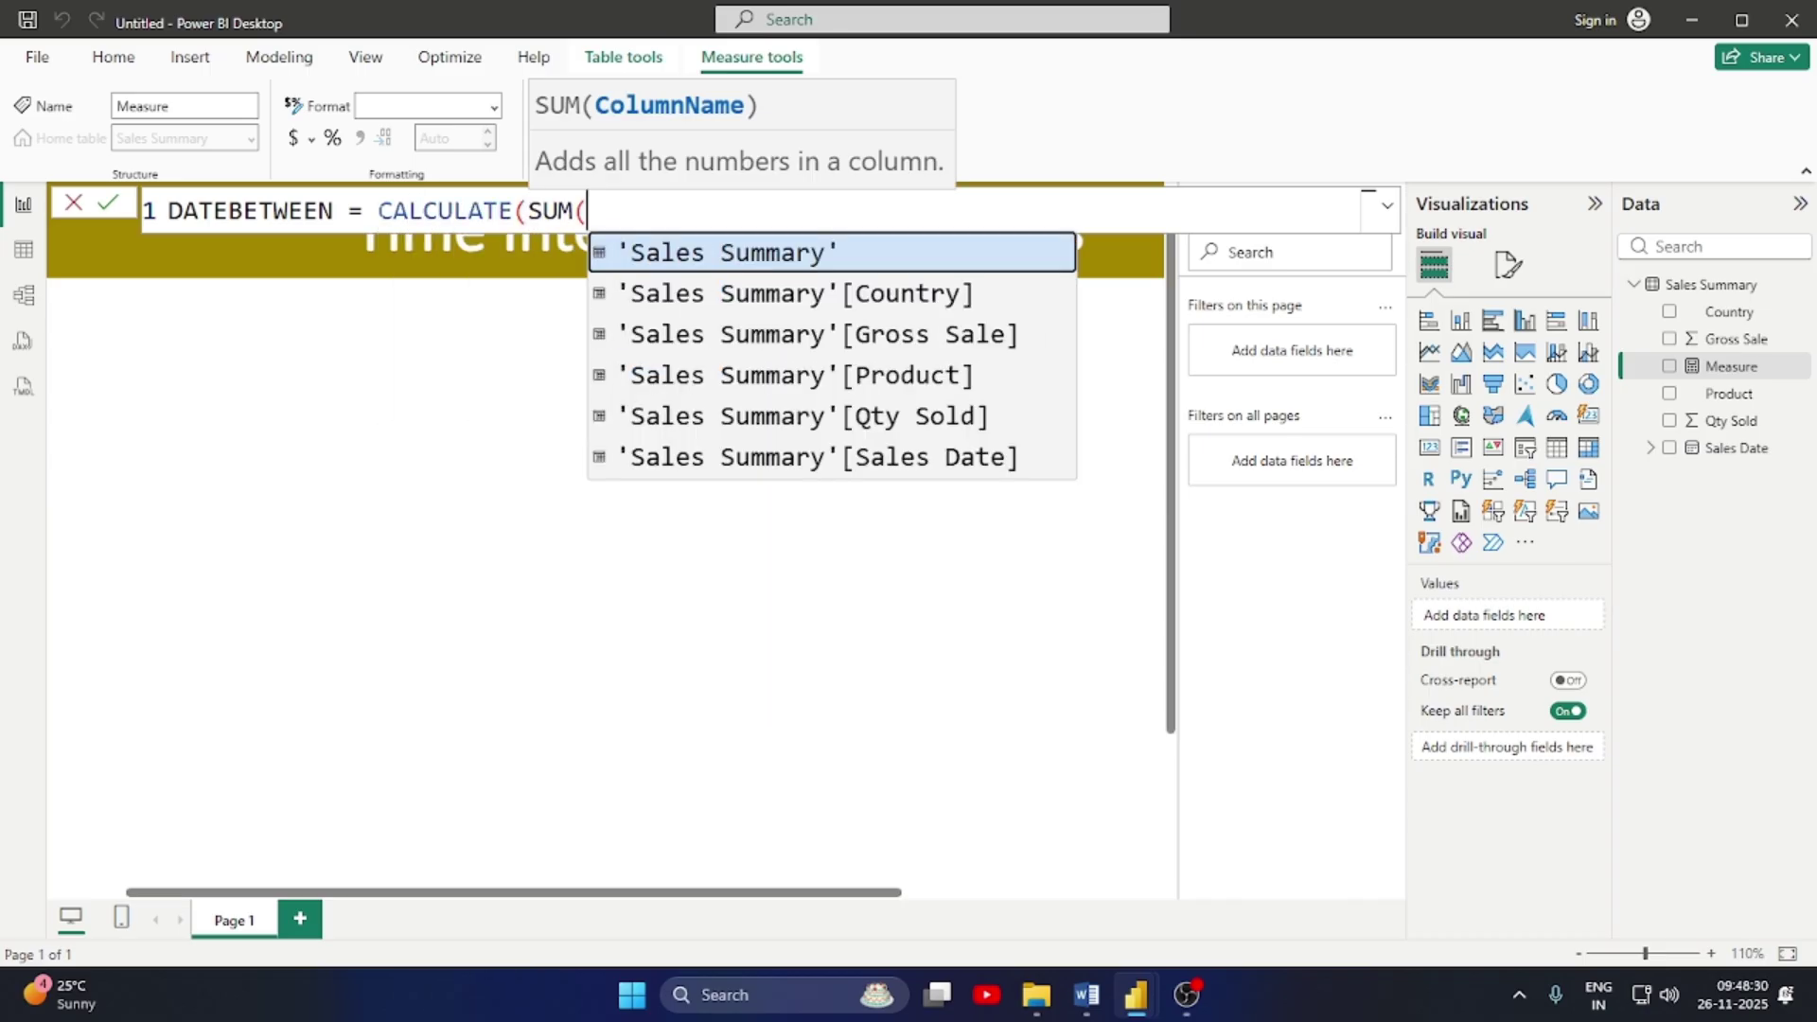
pyautogui.press('Tab')
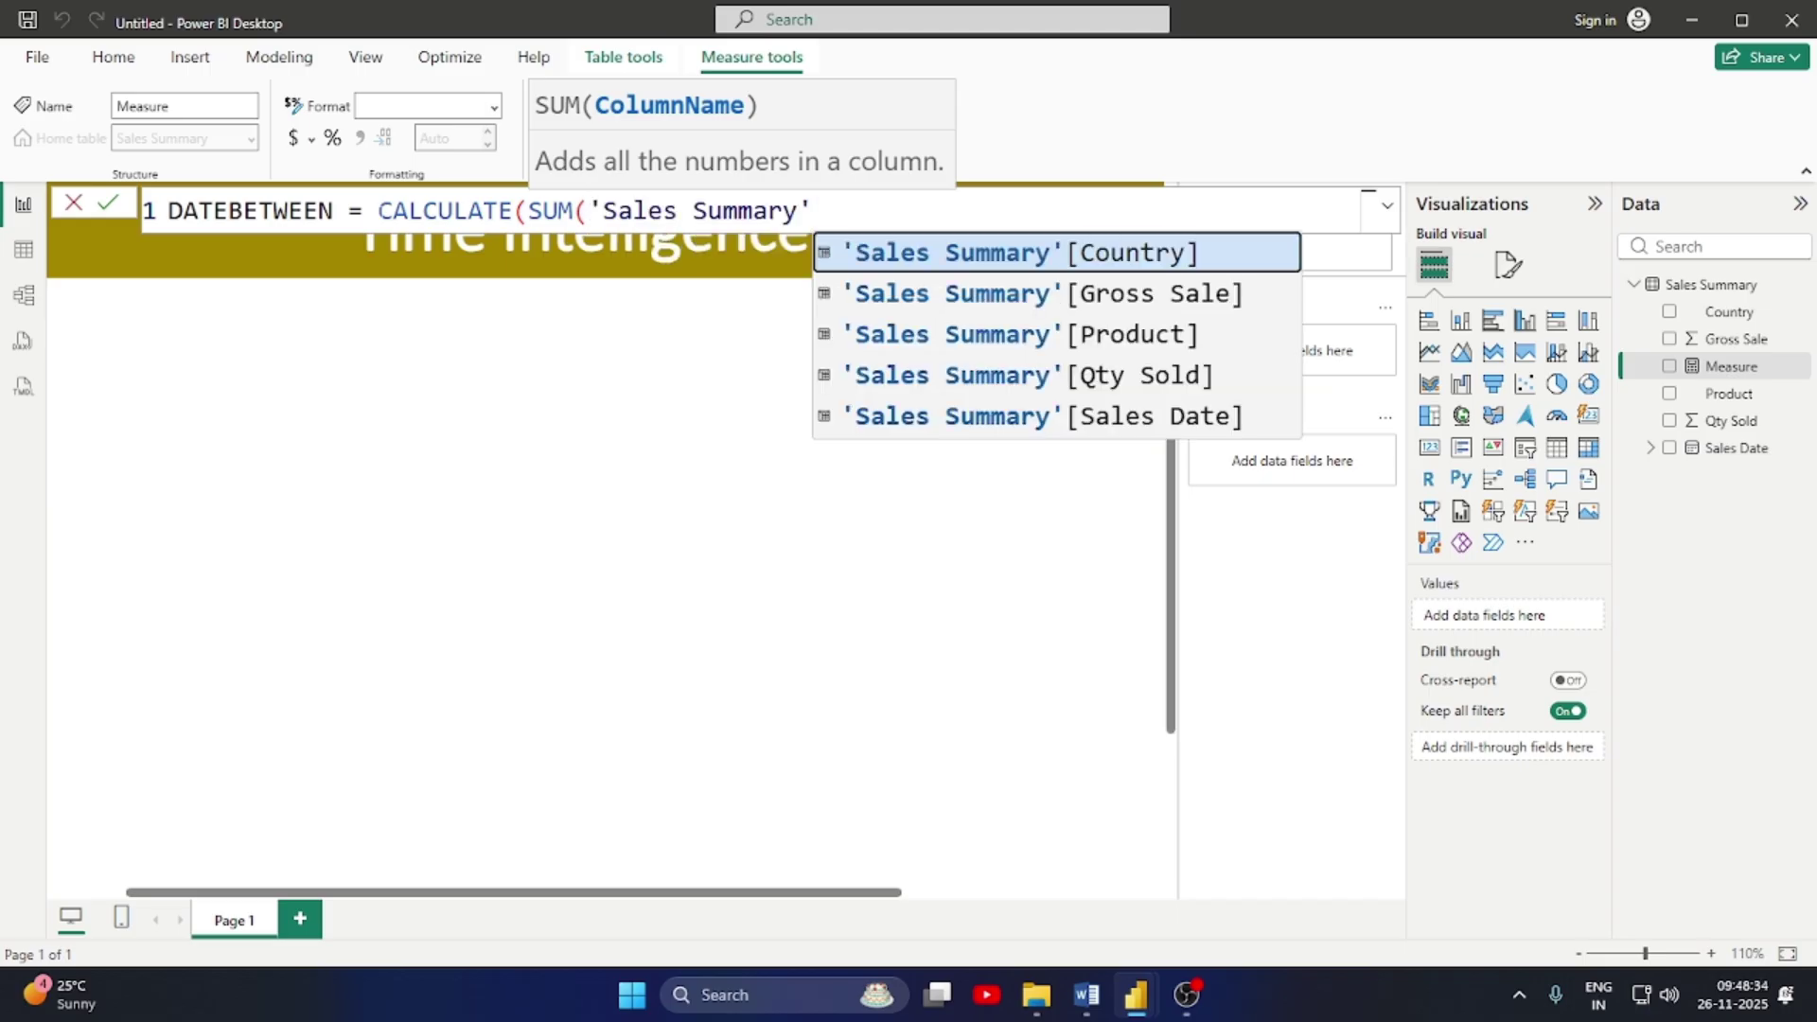
pyautogui.press('Down')
pyautogui.press('Down')
pyautogui.press('Down')
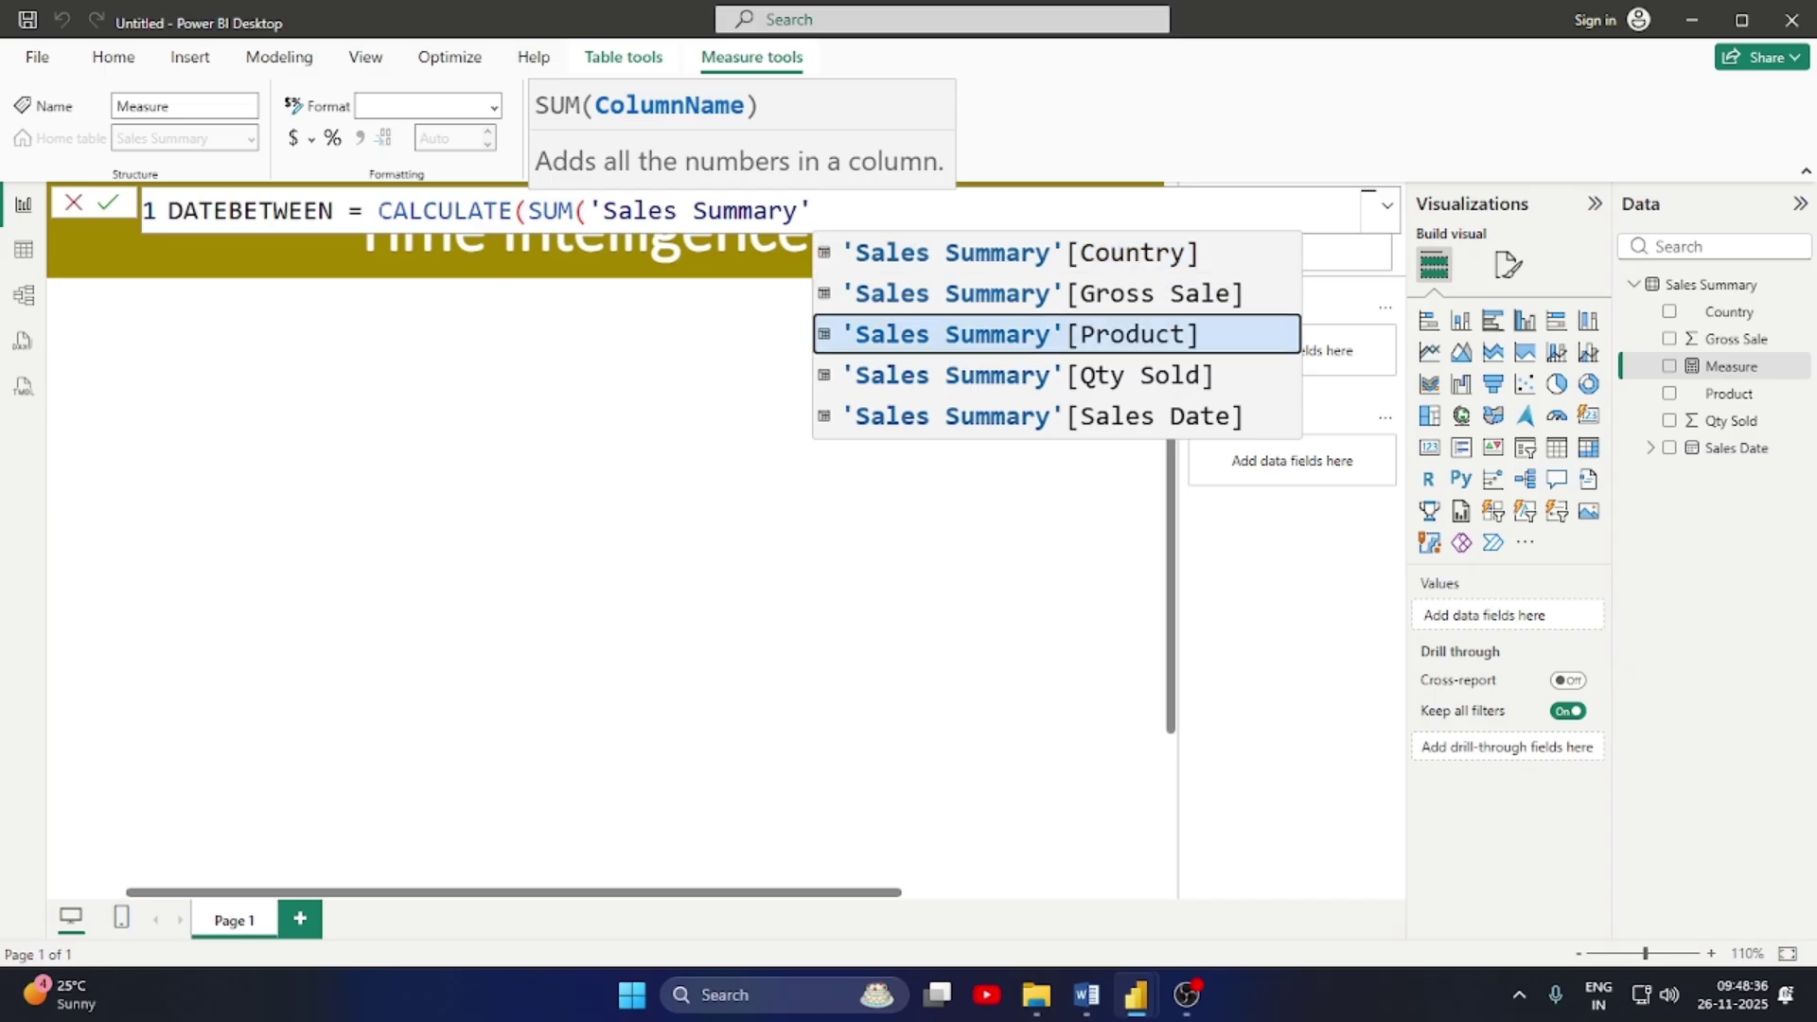
pyautogui.press('Tab')
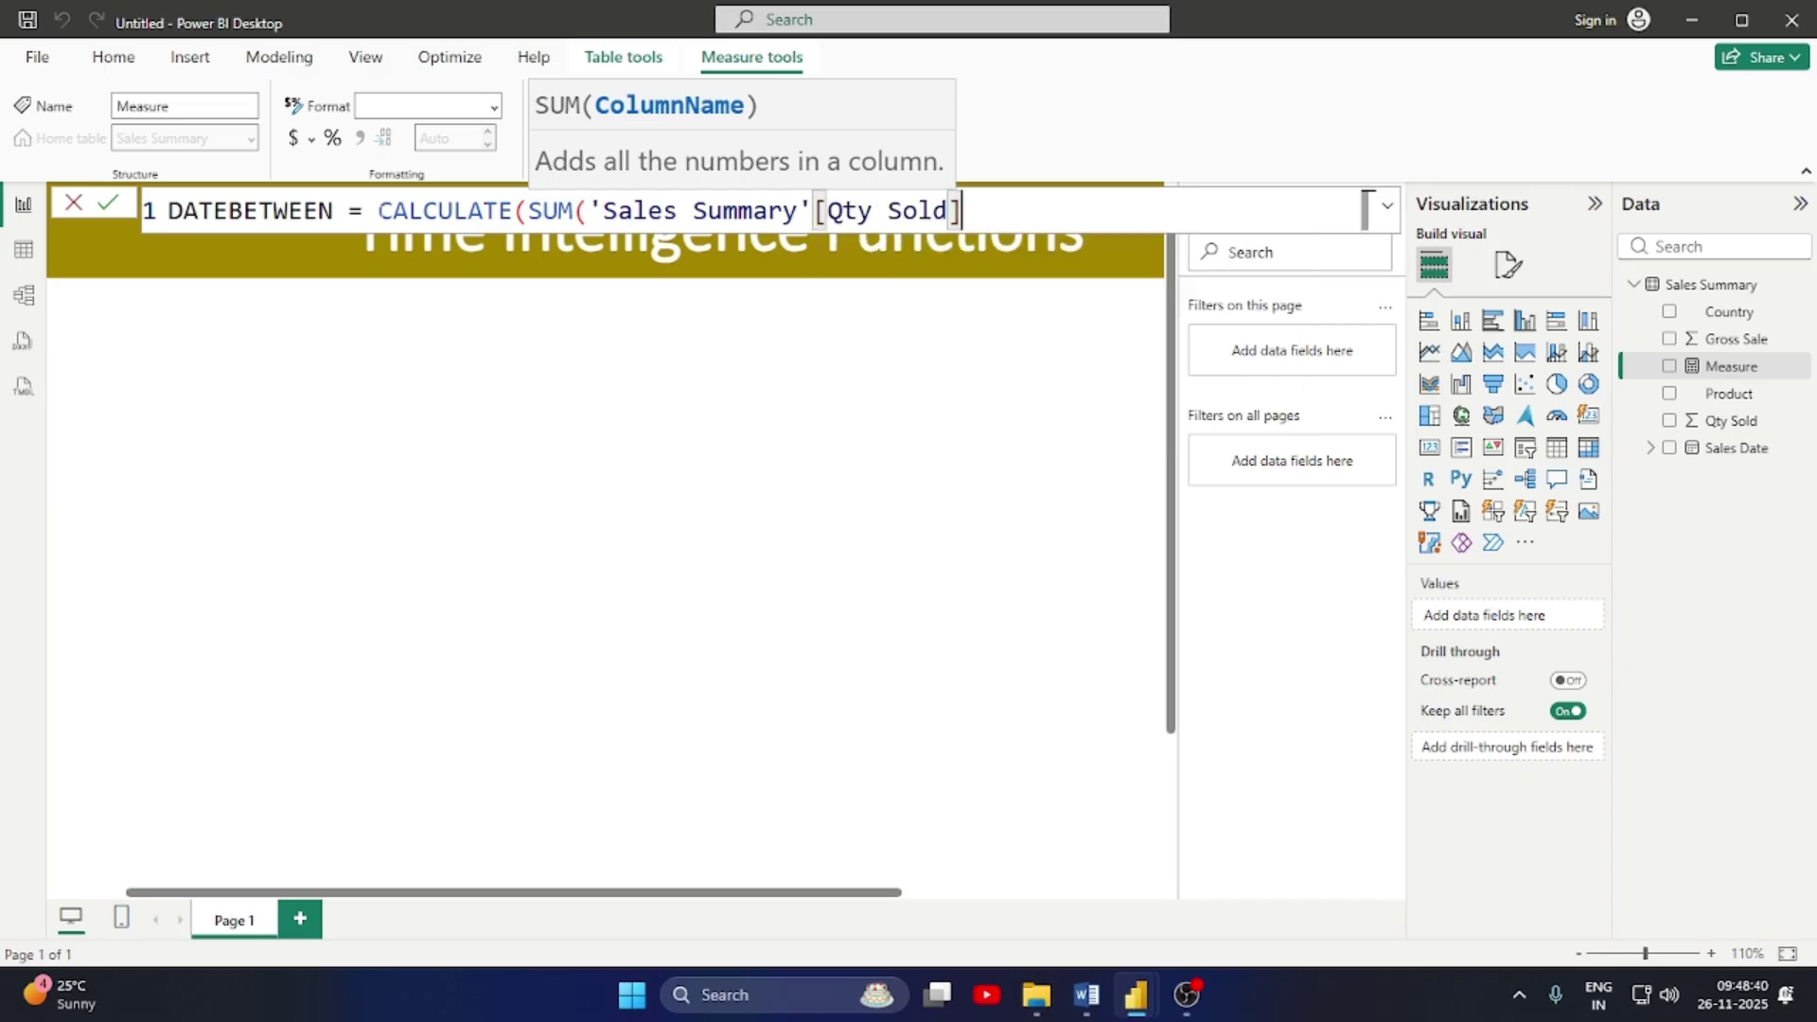
pyautogui.write('),')
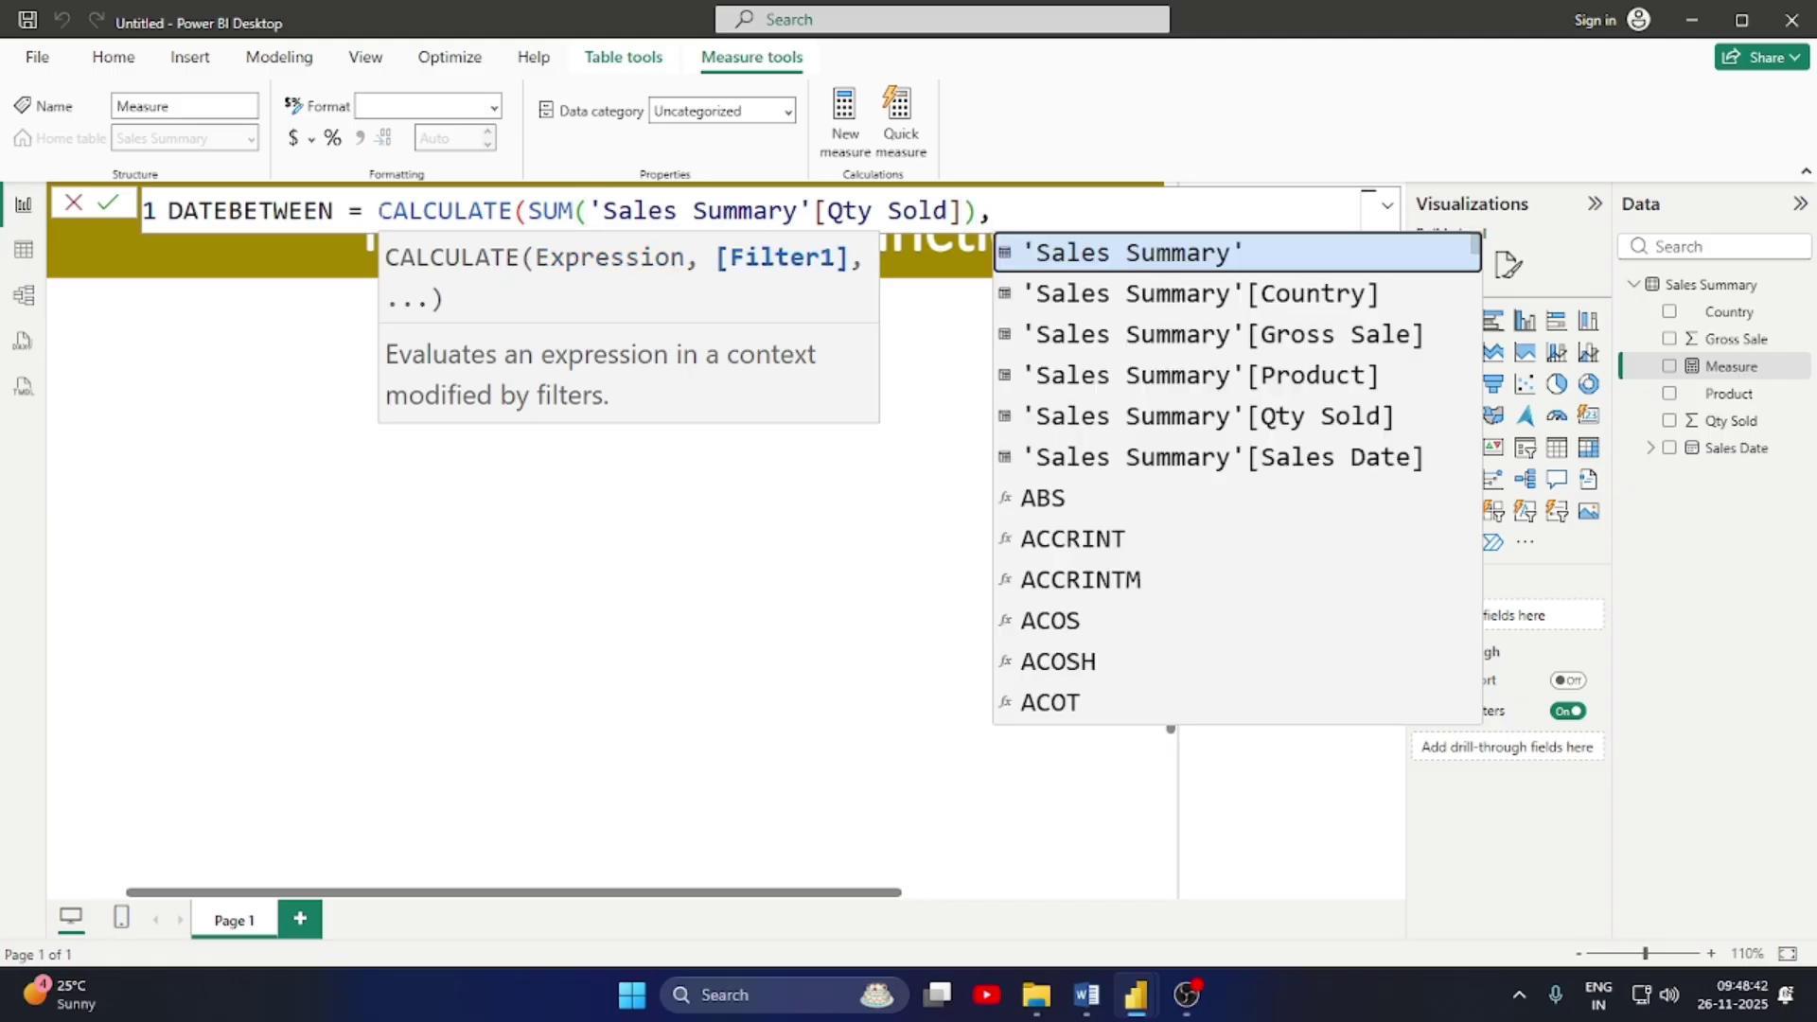
# Add DATESBETWEEN as the CALCULATE filter, with 'Sales Summary'[Sales Date] as its dates column
pyautogui.write('DATE')
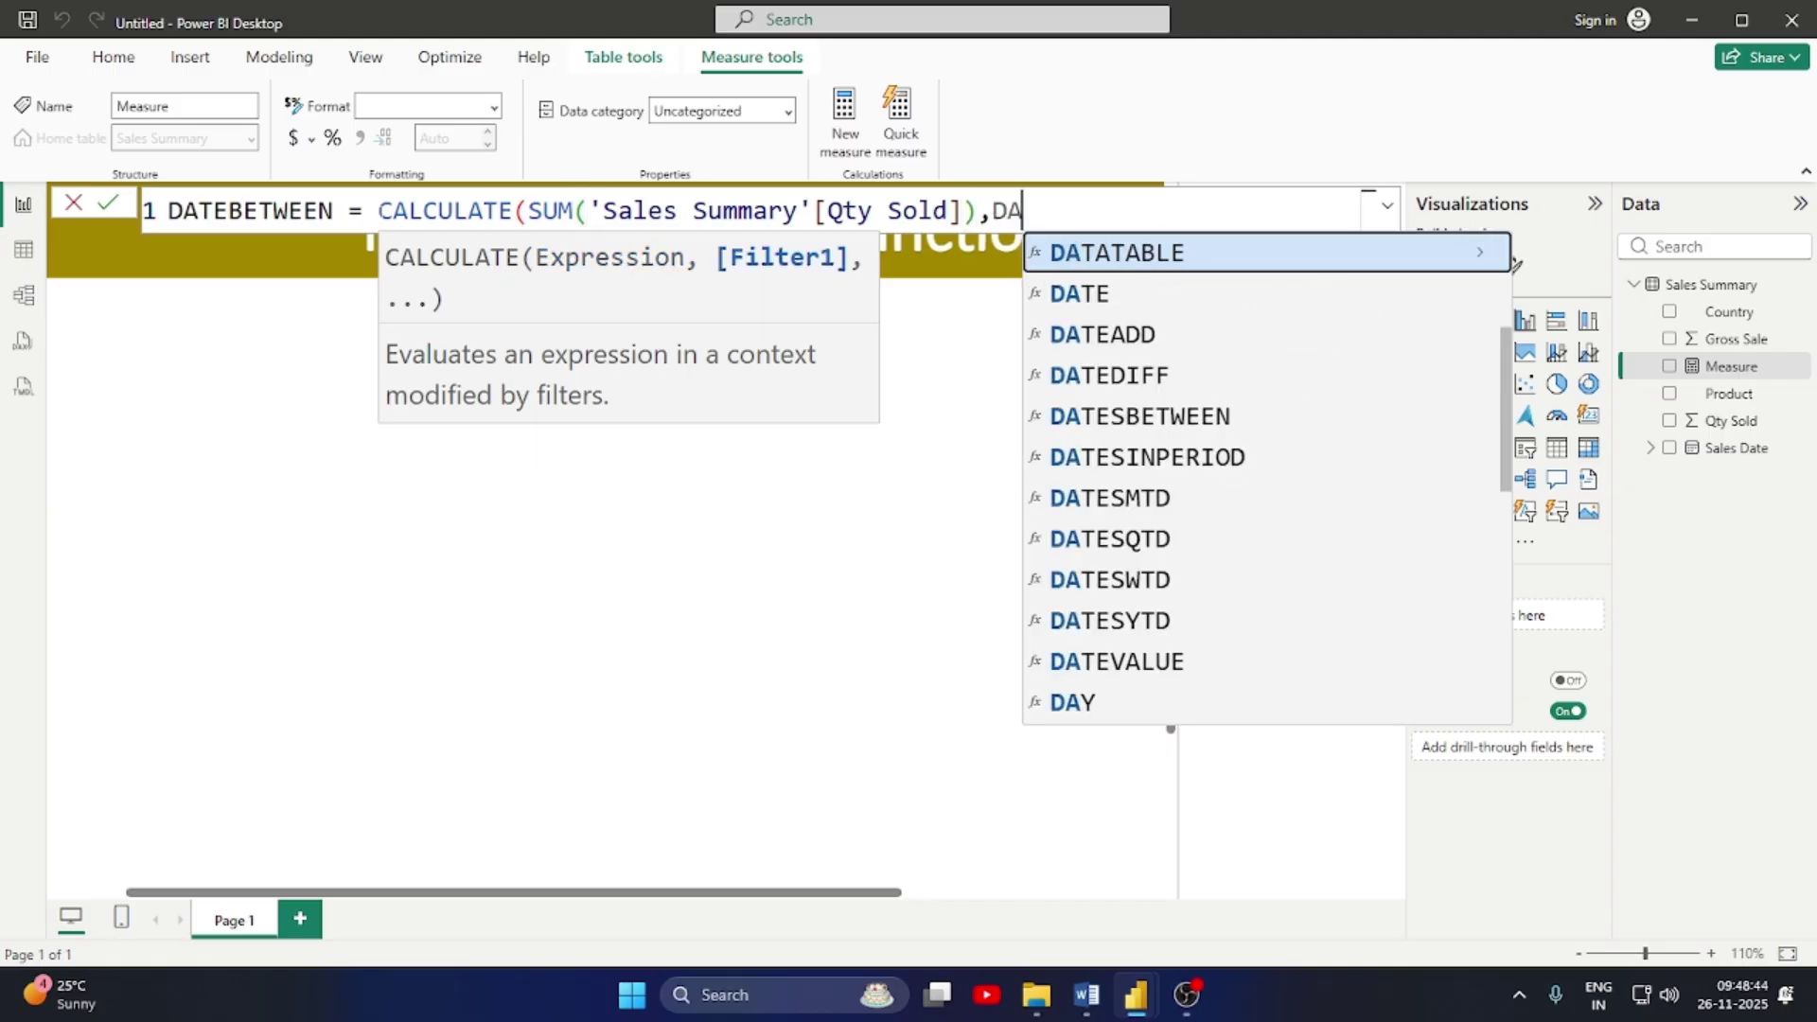
pyautogui.press('Down')
pyautogui.press('Down')
pyautogui.press('Down')
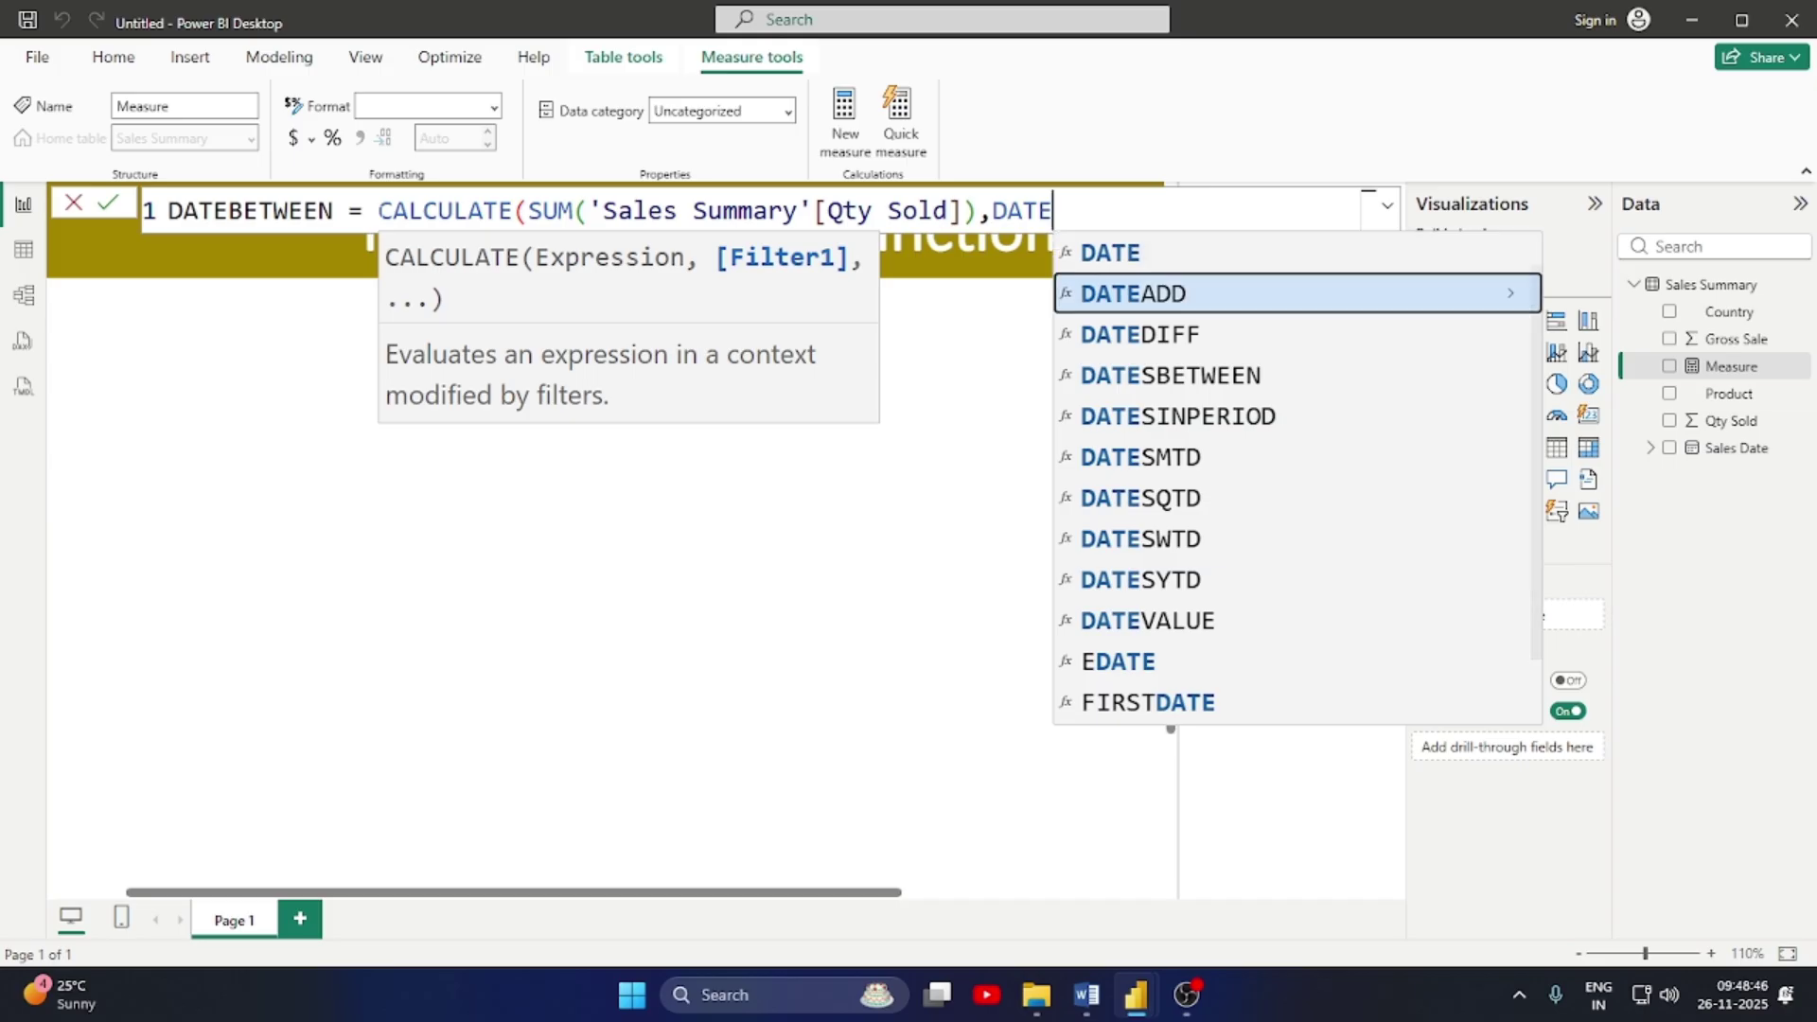
pyautogui.press('Tab')
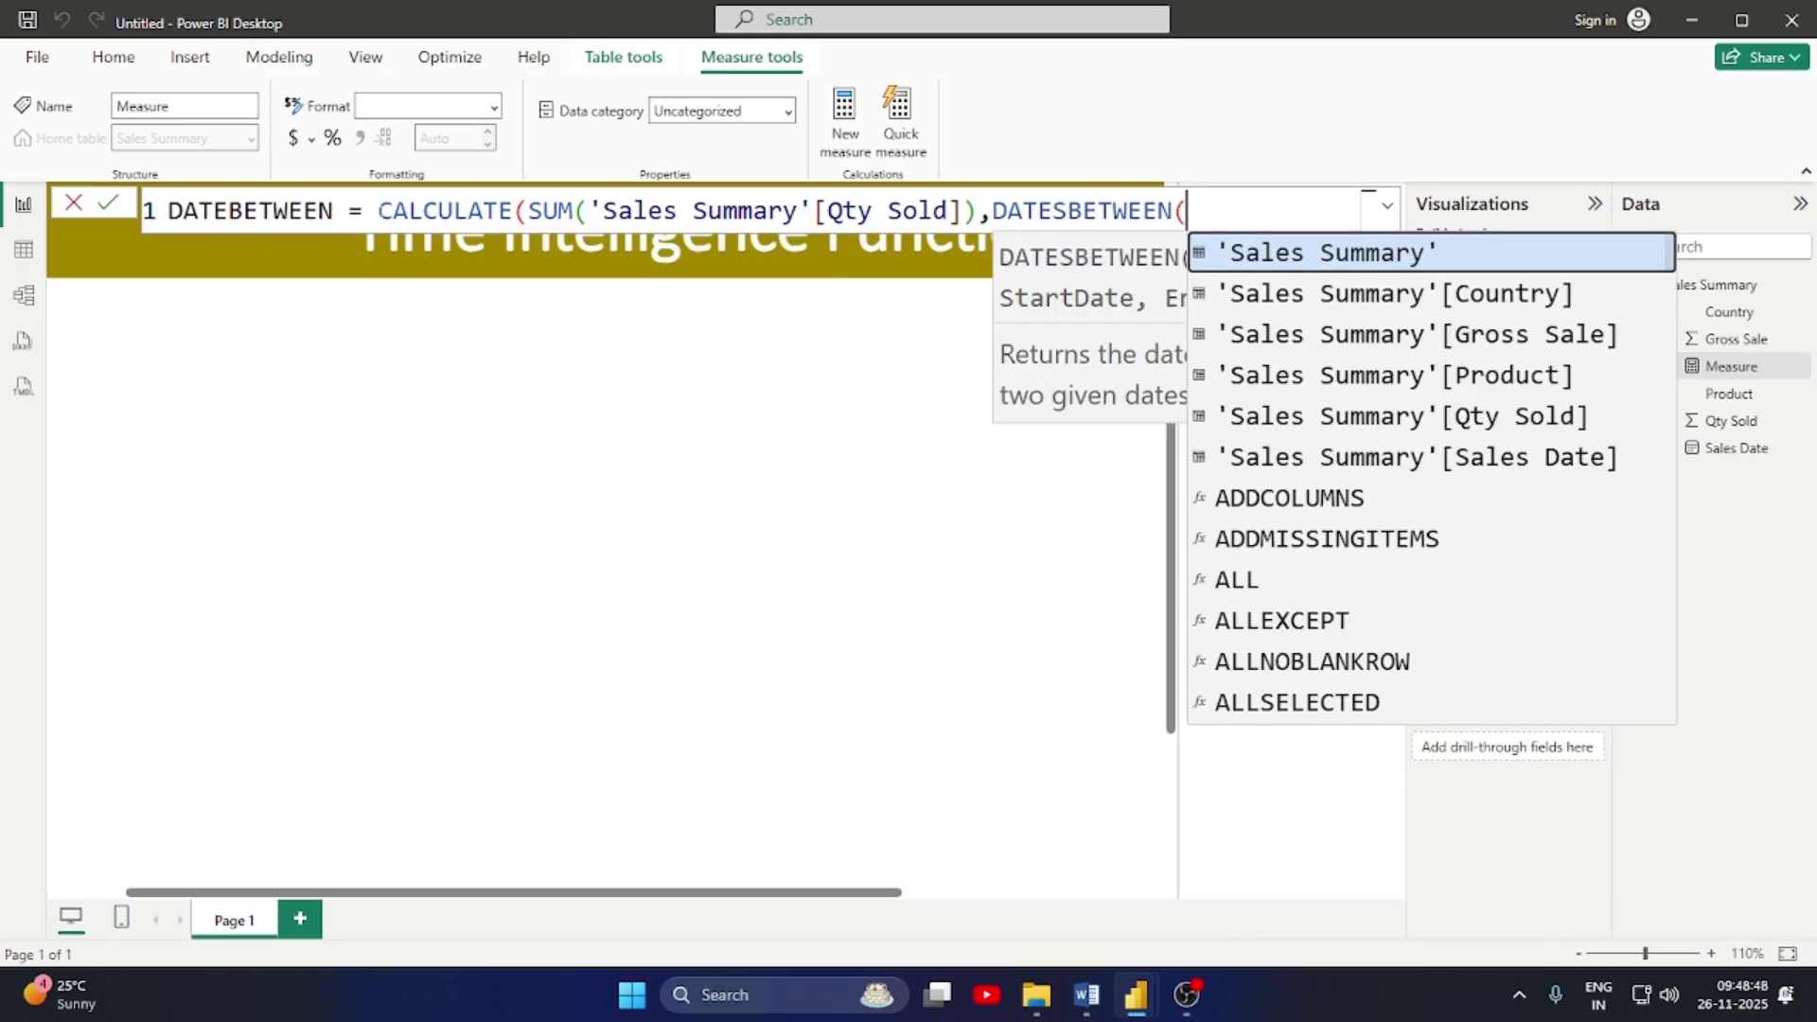
pyautogui.write('SA')
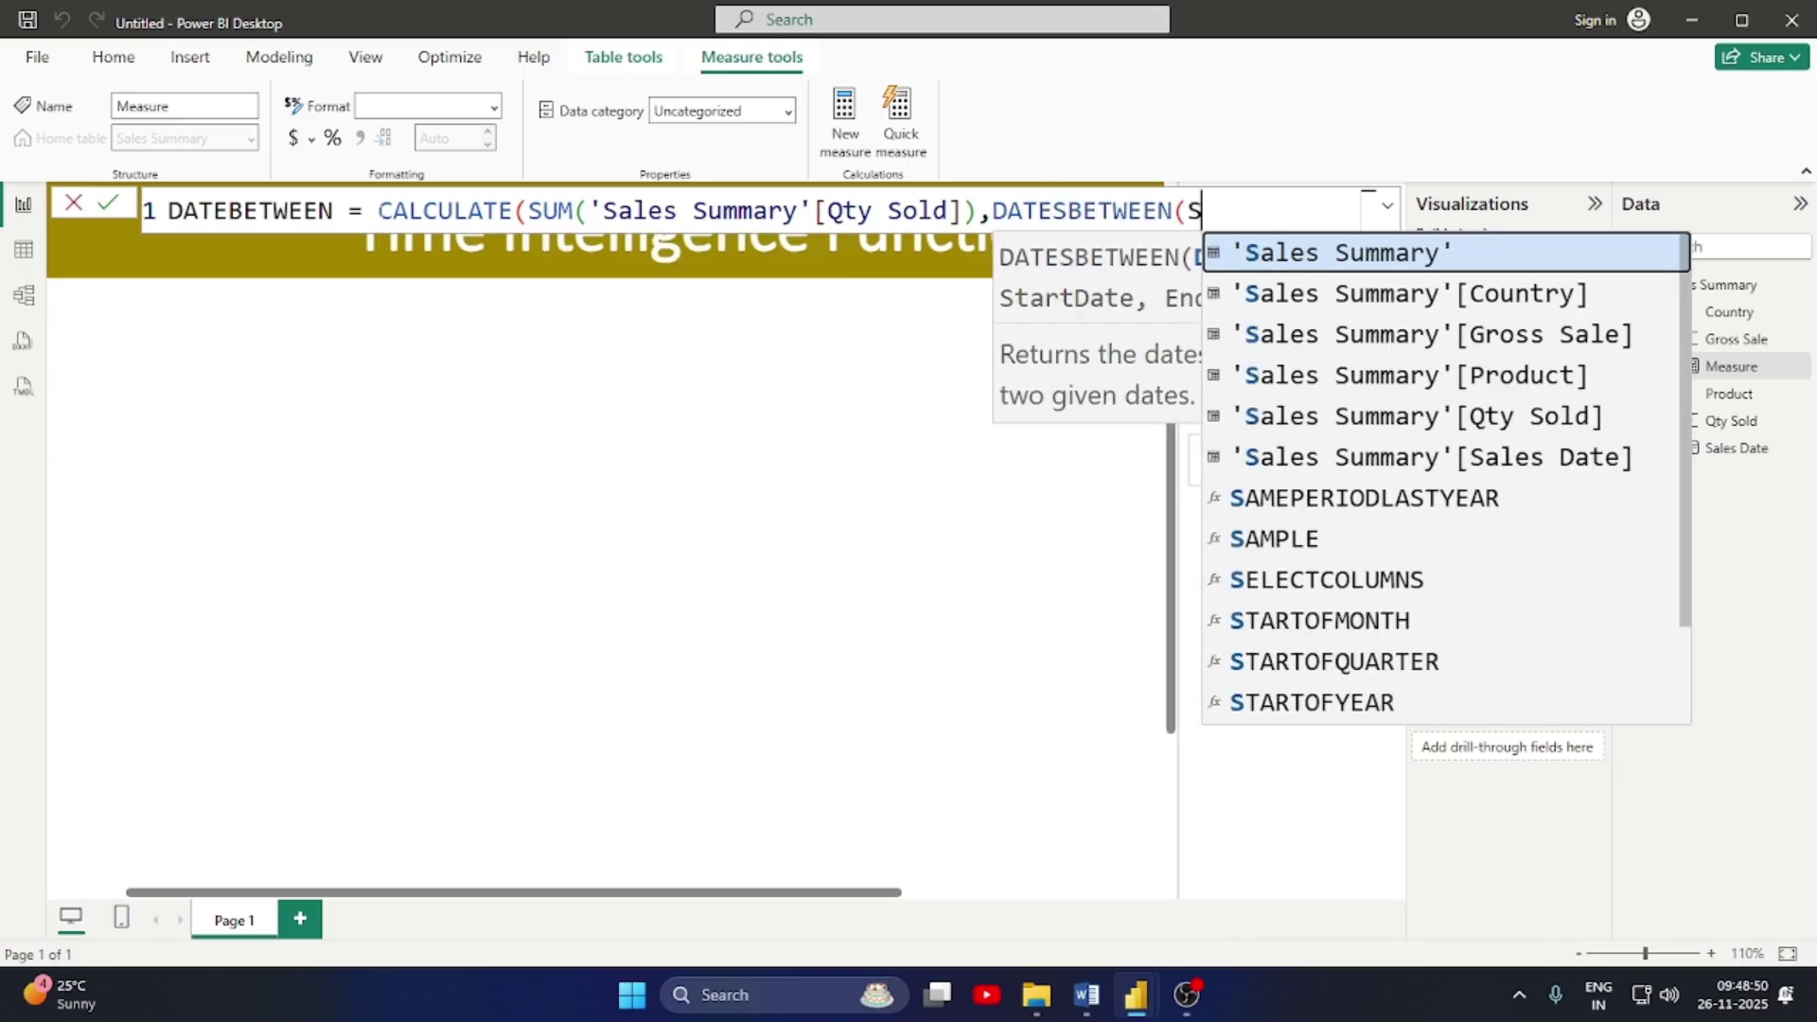
pyautogui.press('Down')
pyautogui.press('Down')
pyautogui.press('Down')
pyautogui.press('Down')
pyautogui.press('Down')
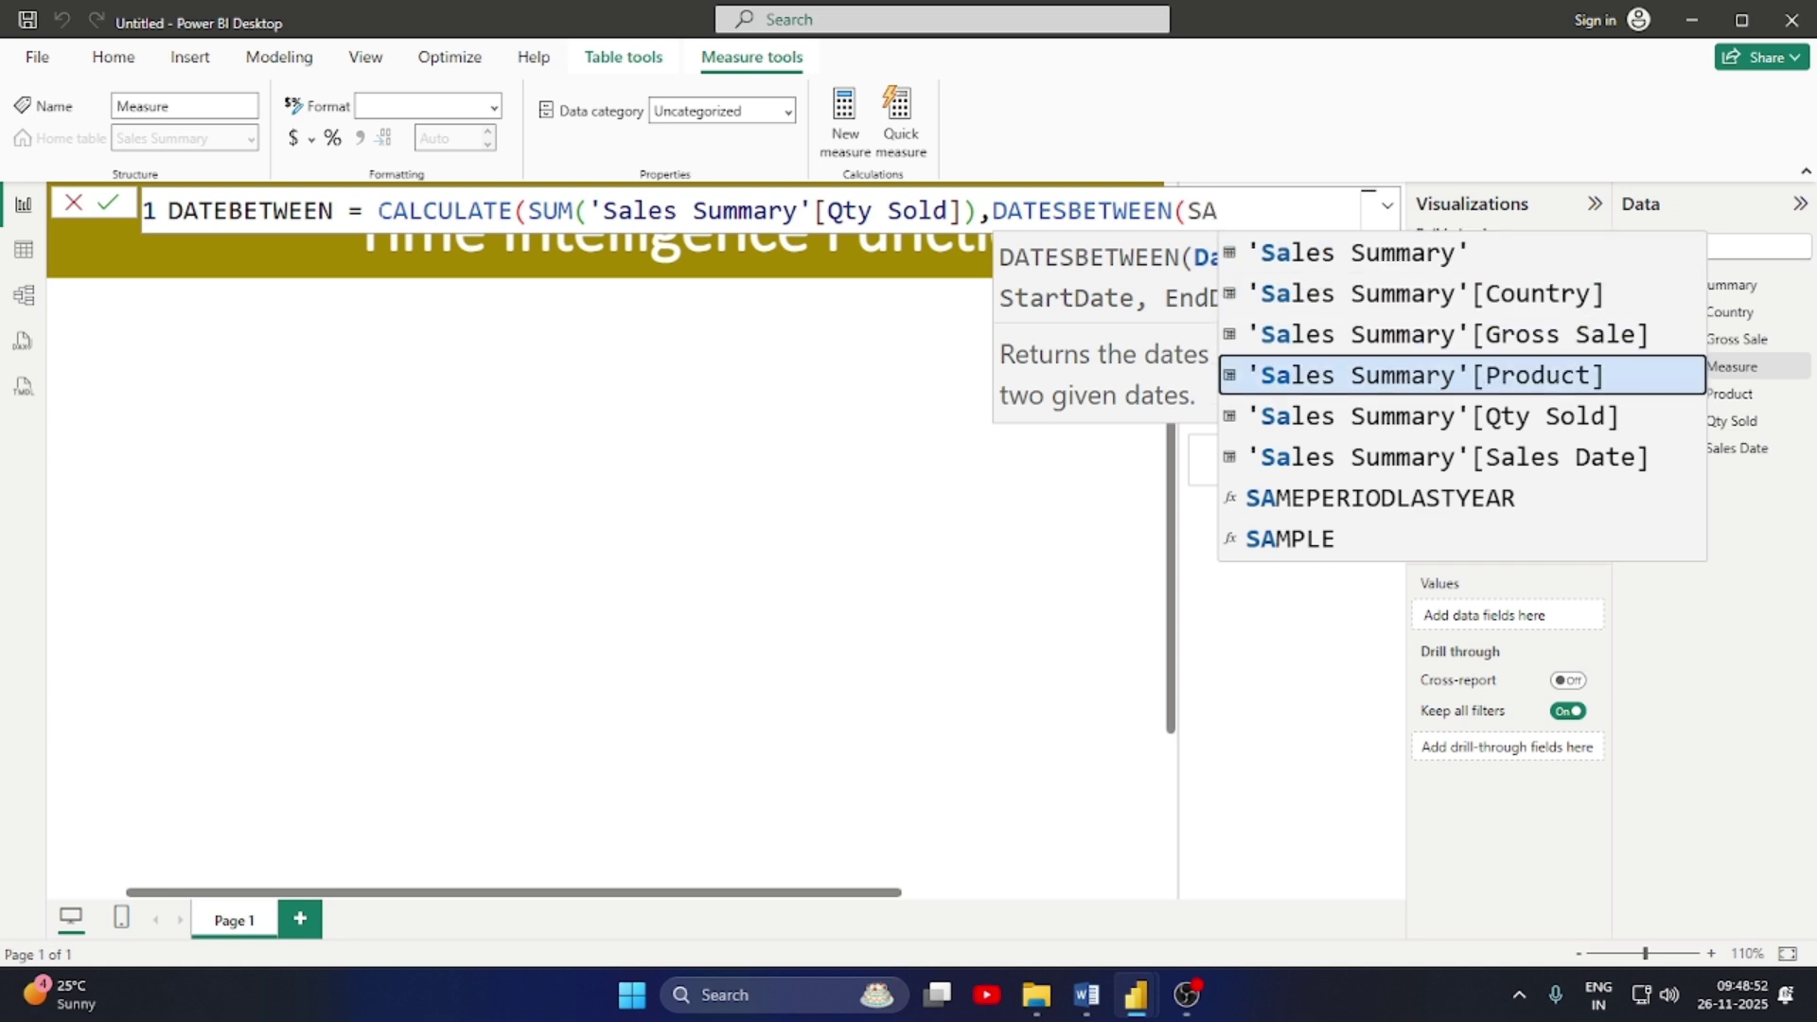
pyautogui.press('Tab')
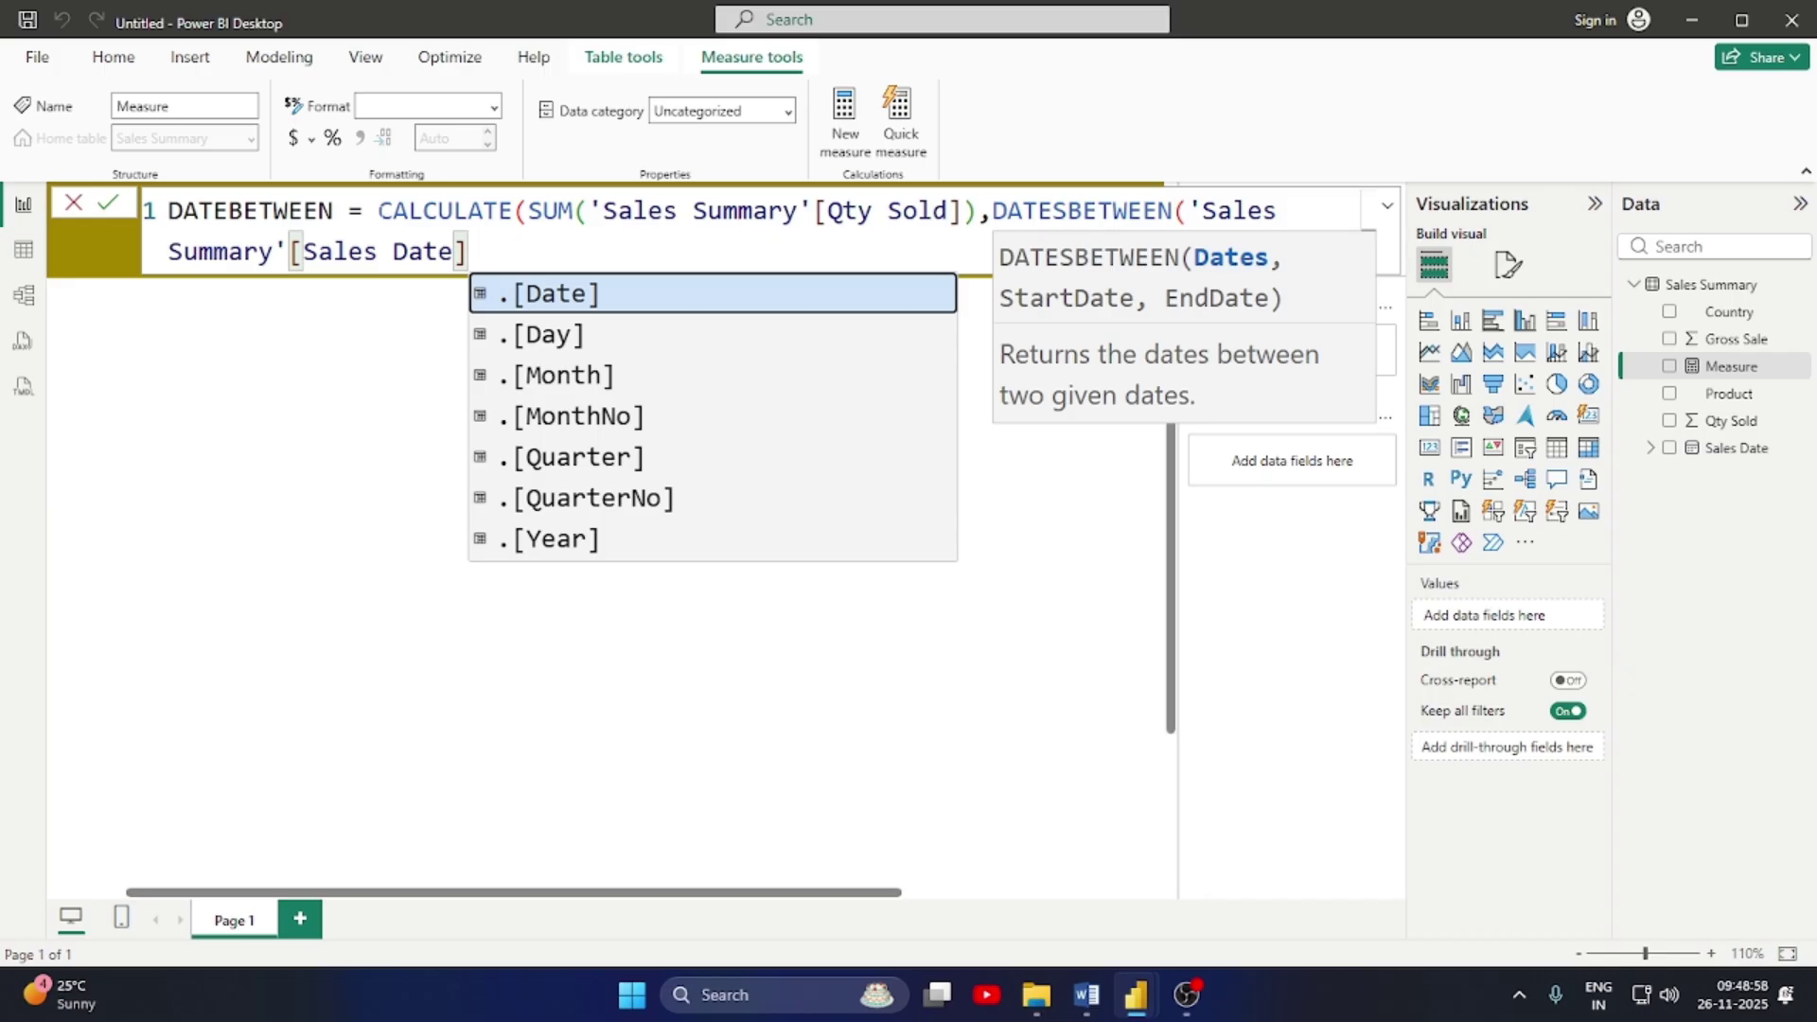
# Enter (2019,1,1) directly after the Sales Date column as the start date, followed by a comma
pyautogui.write('(')
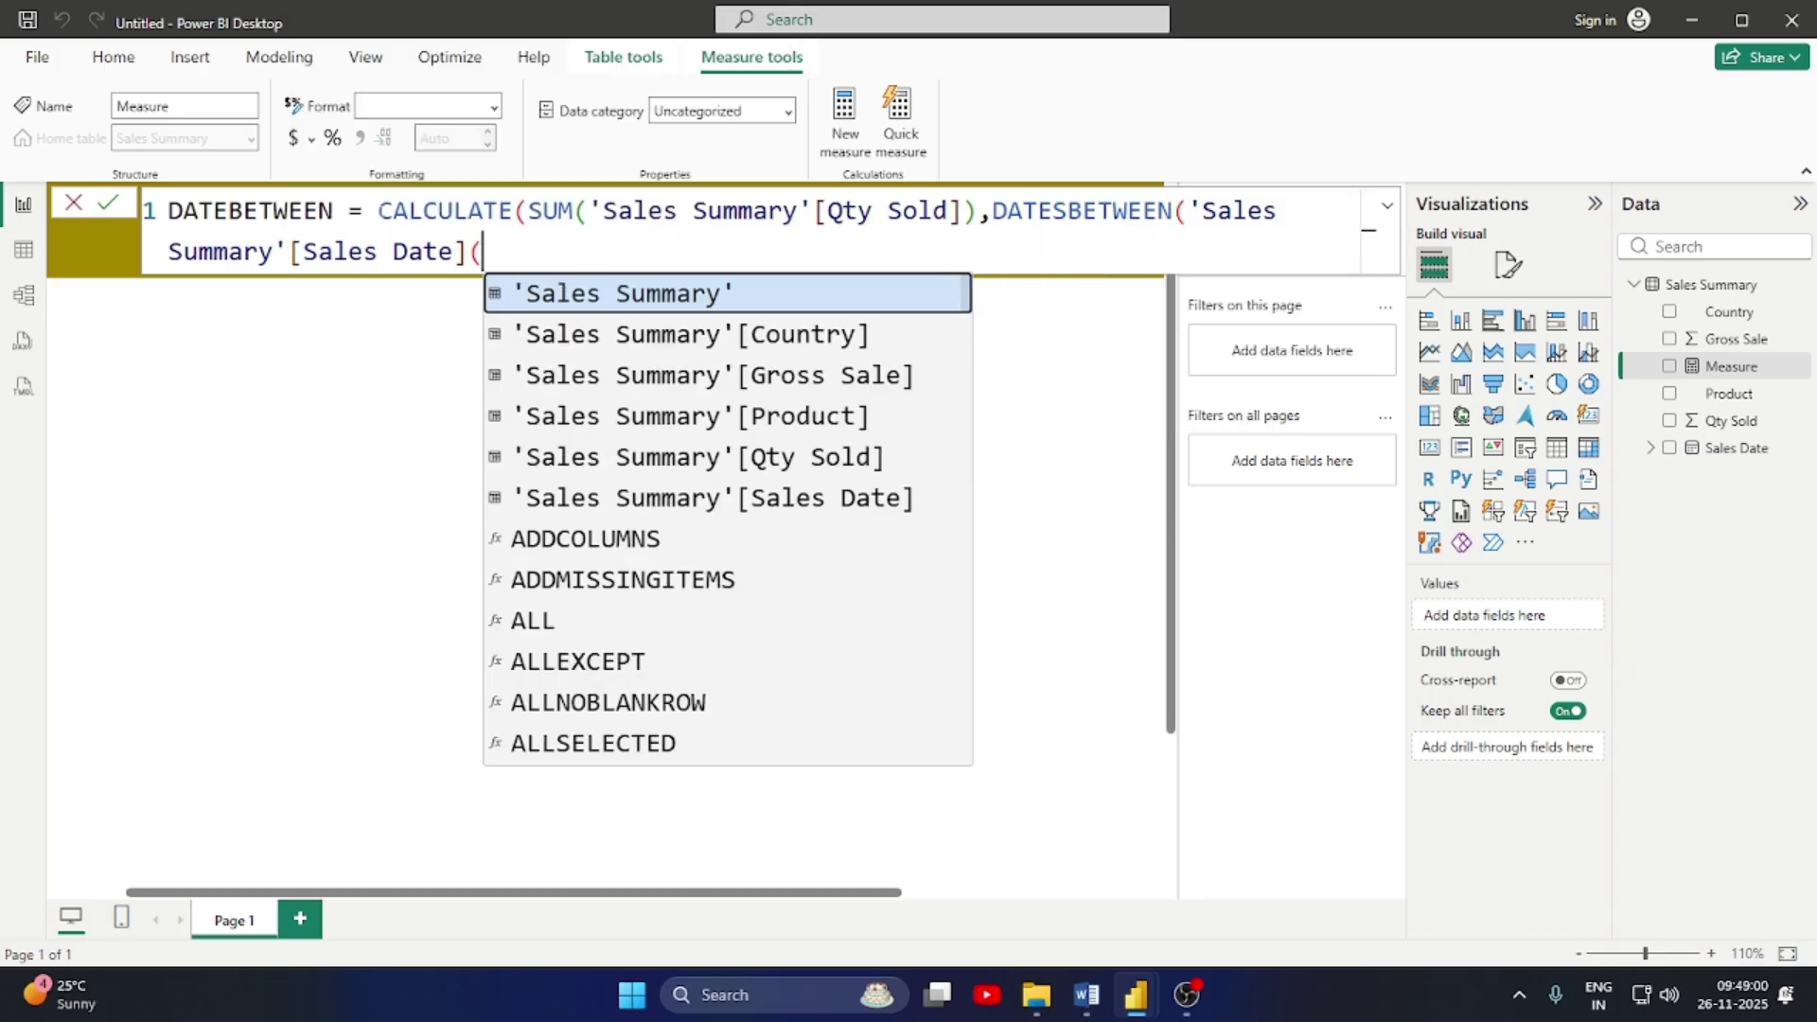
pyautogui.write('20')
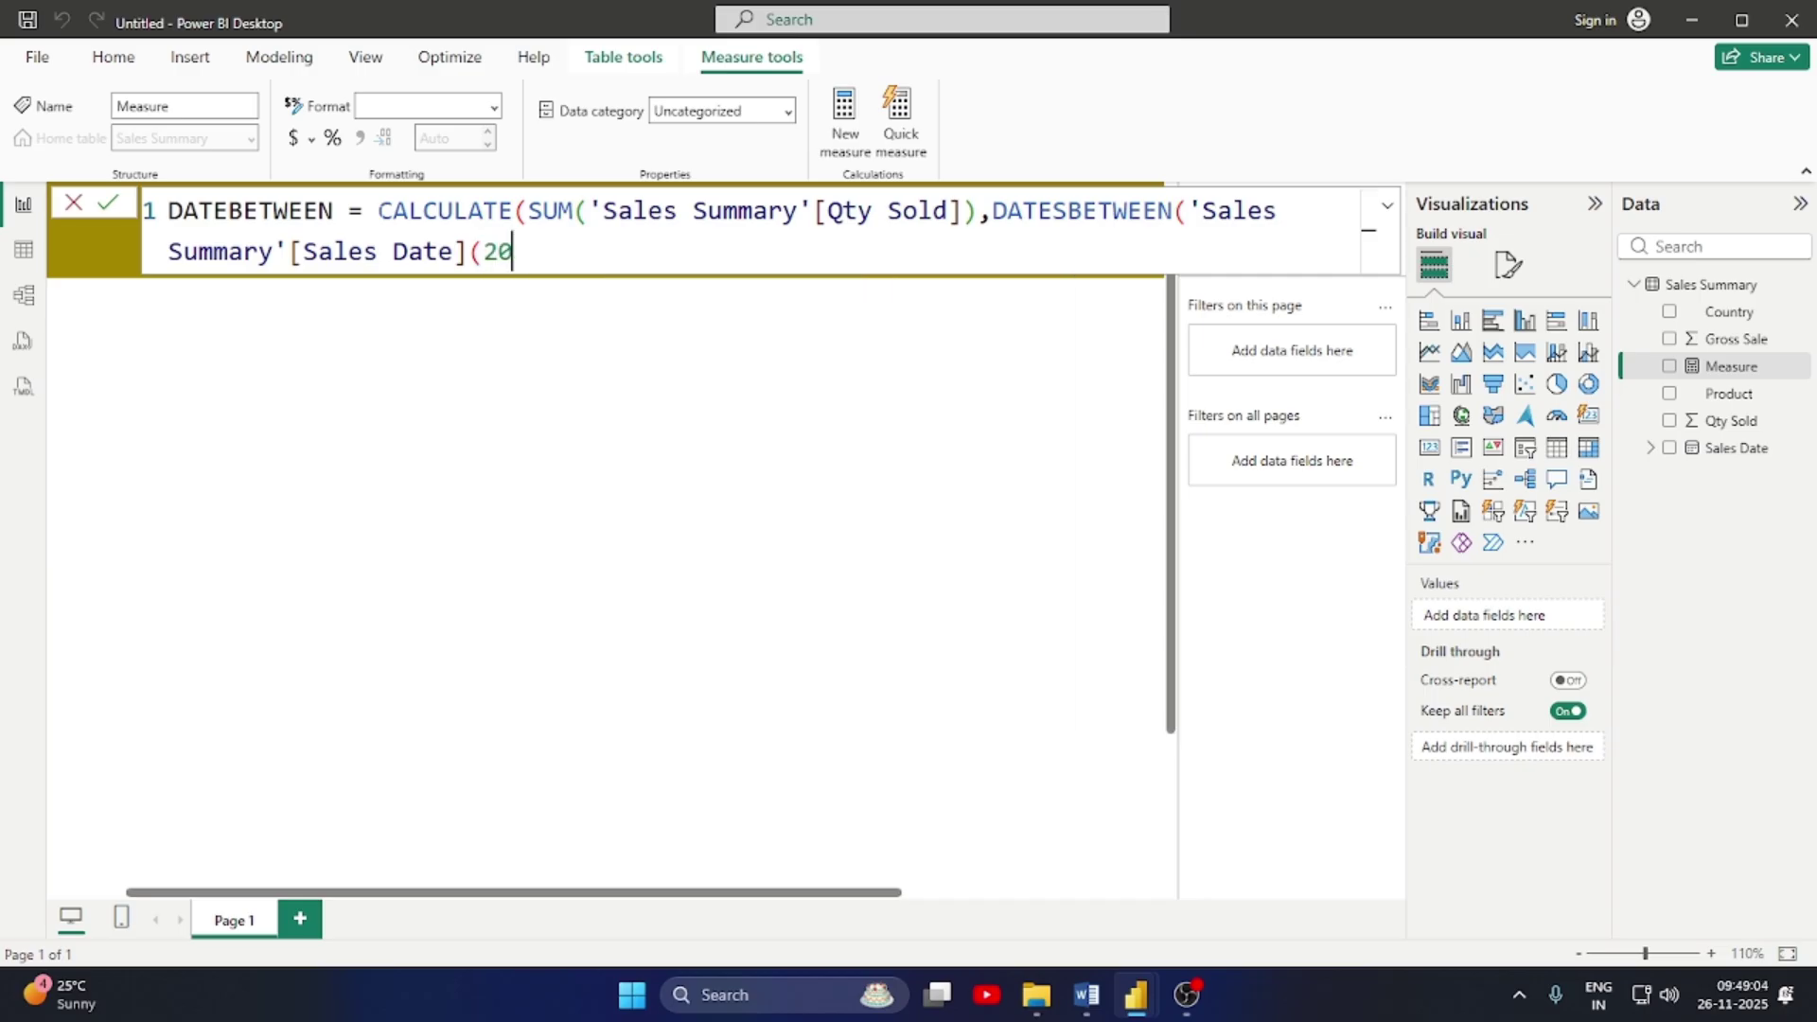
pyautogui.write('19,1,')
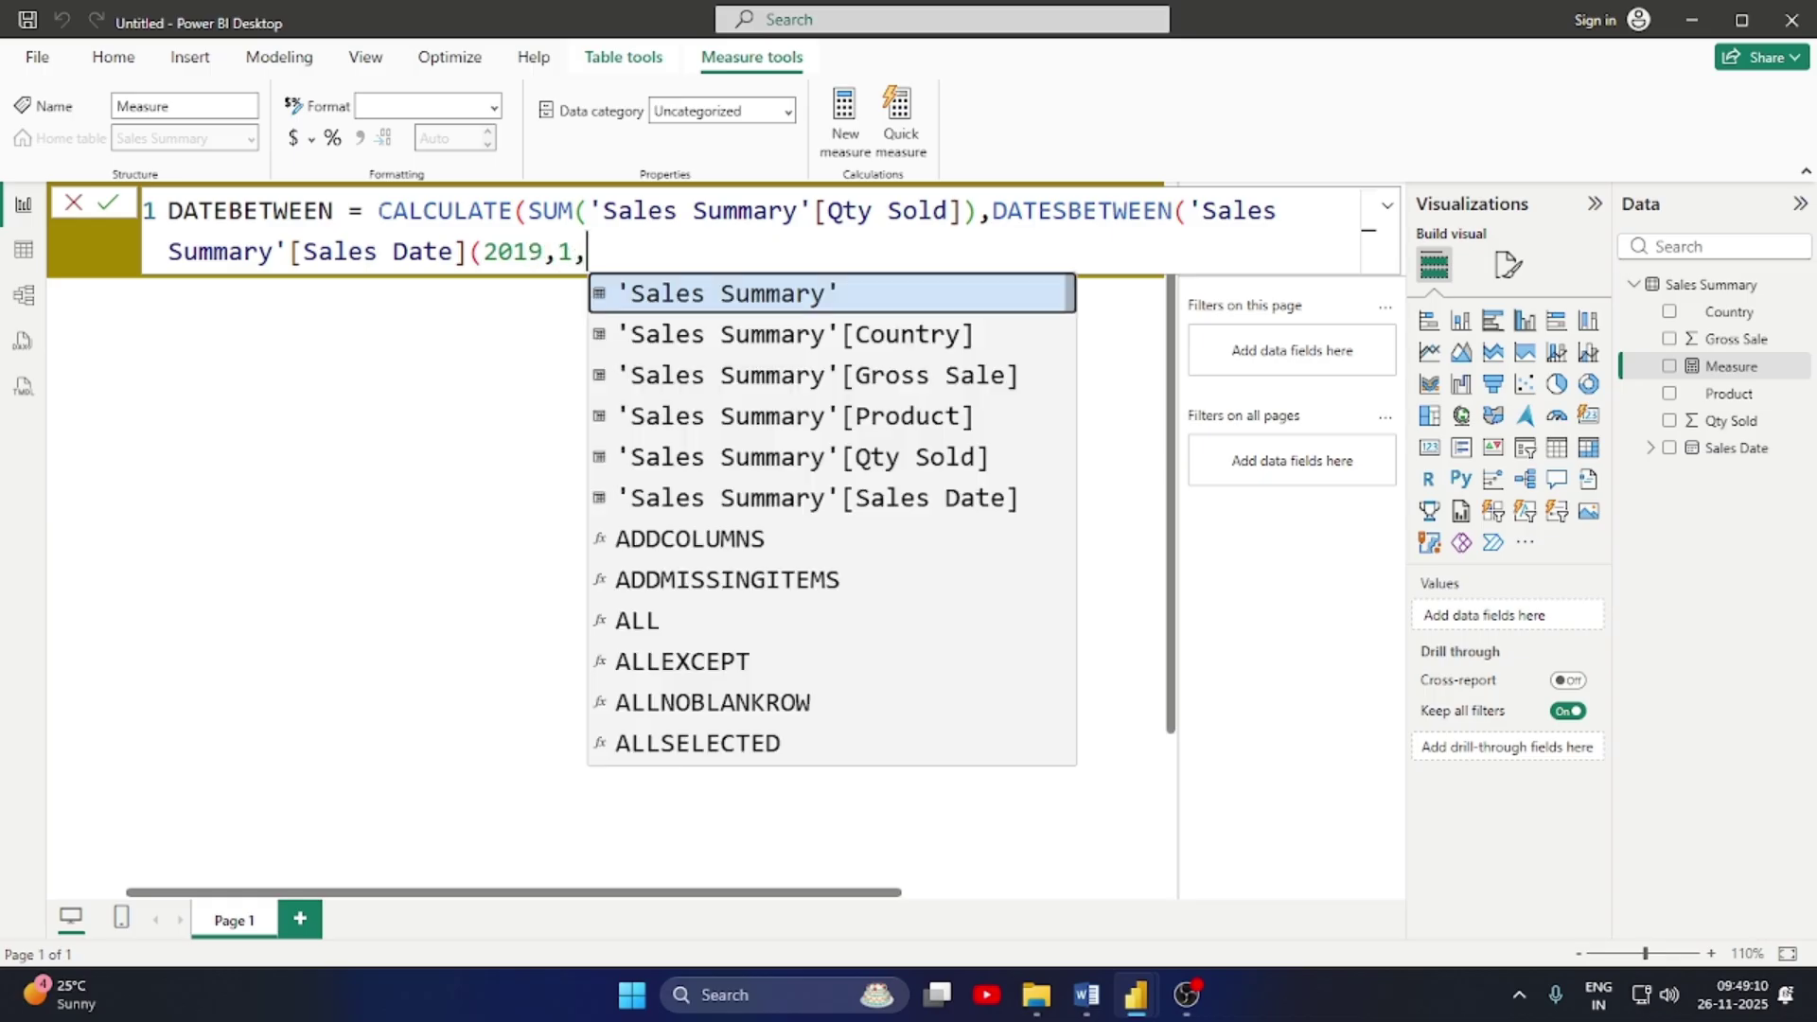
pyautogui.write('1')
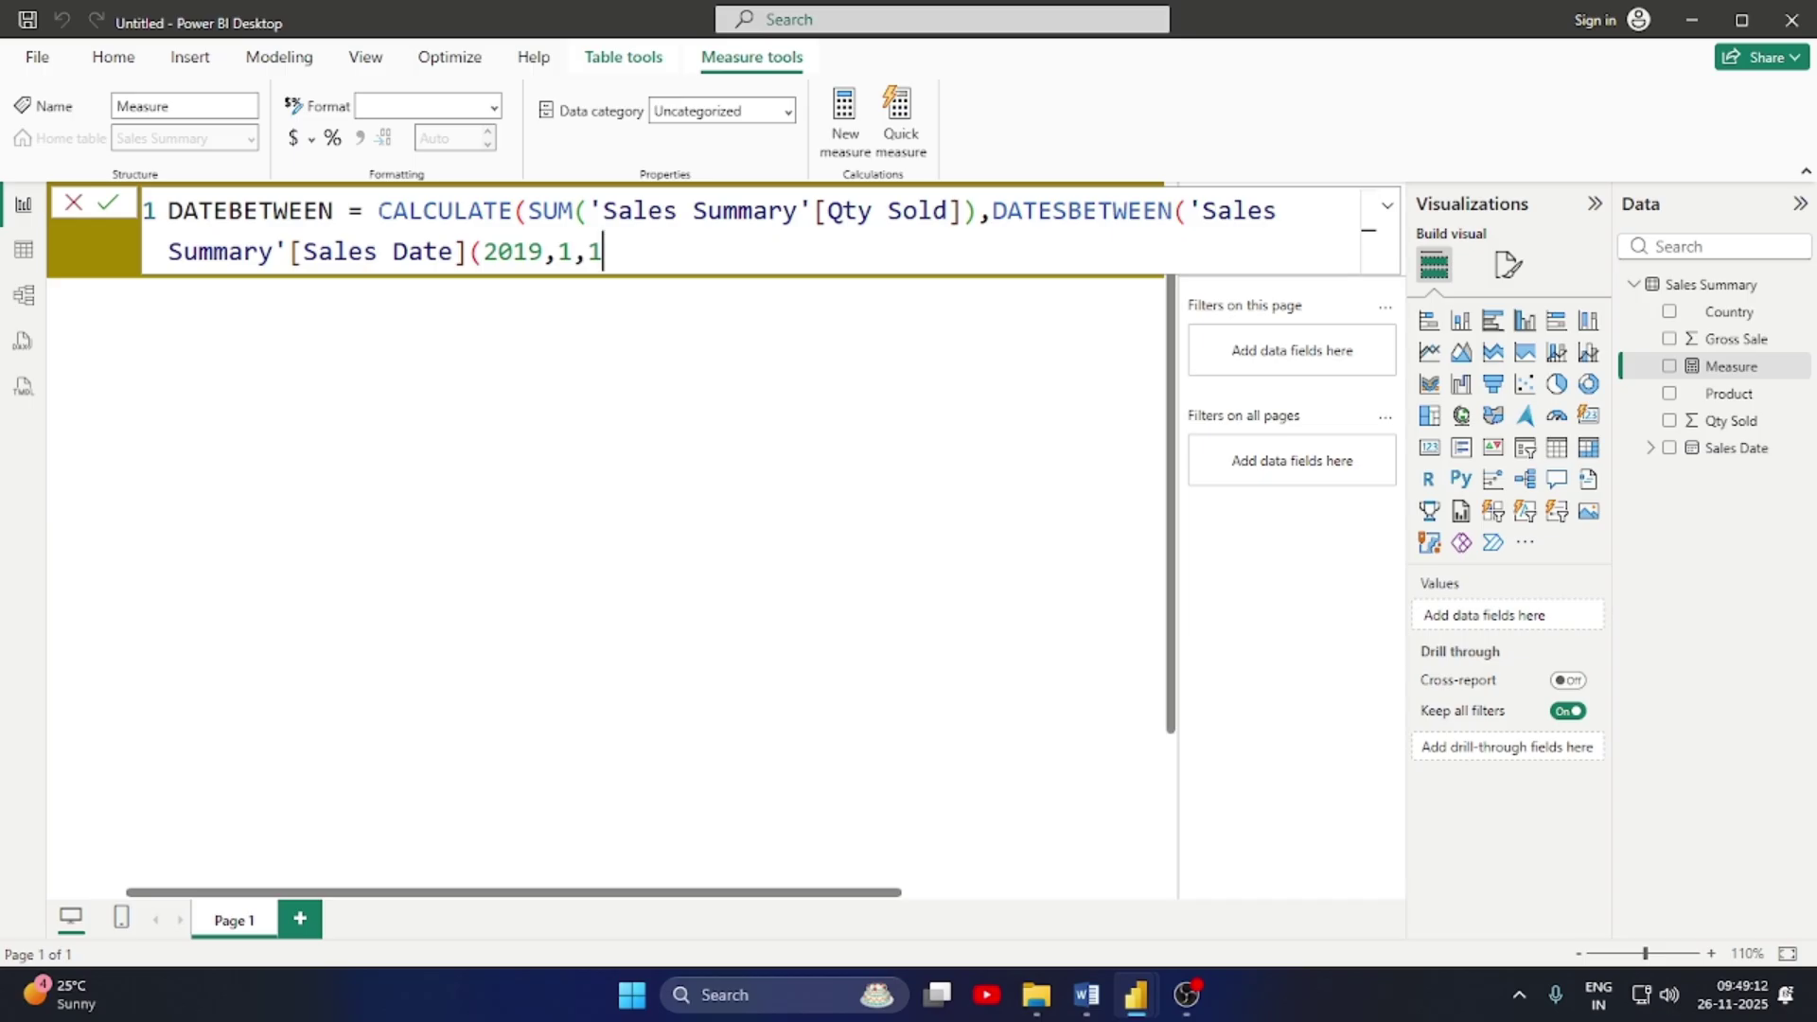
pyautogui.write('),')
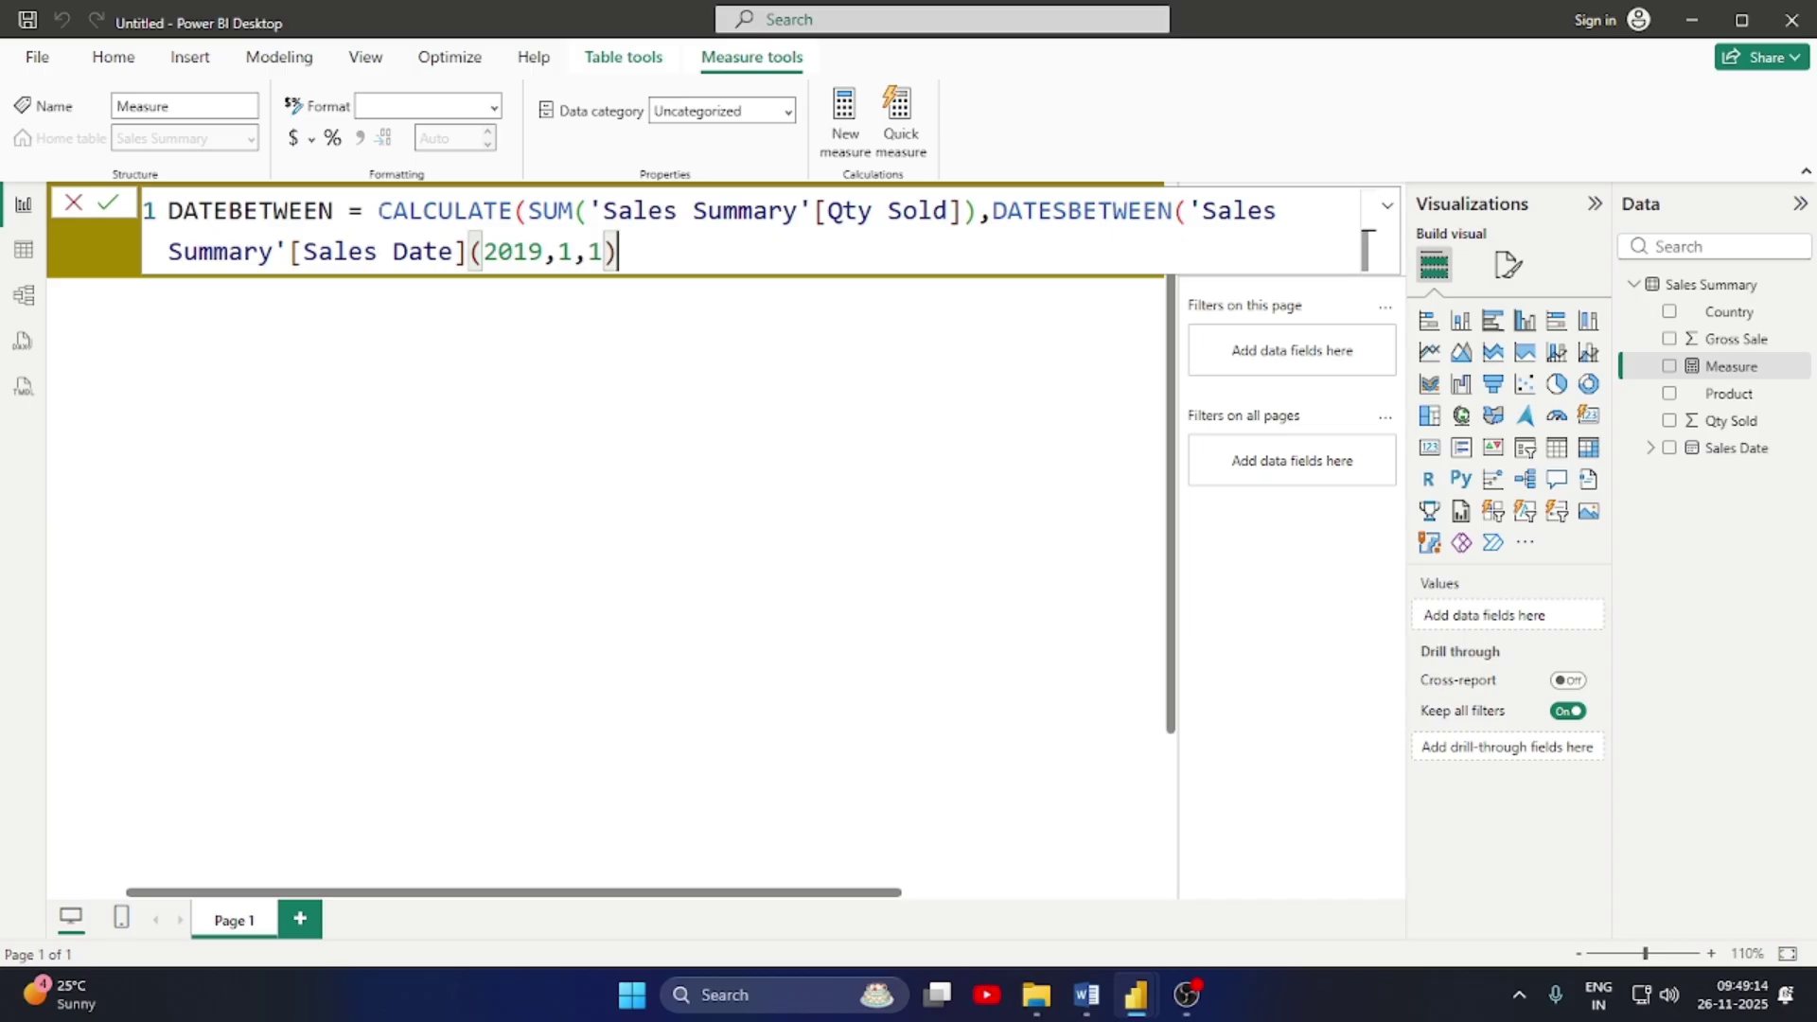
# Enter DATE(2019,1,2) as the end date, close all parentheses and commit the measure
pyautogui.write('DATE(')
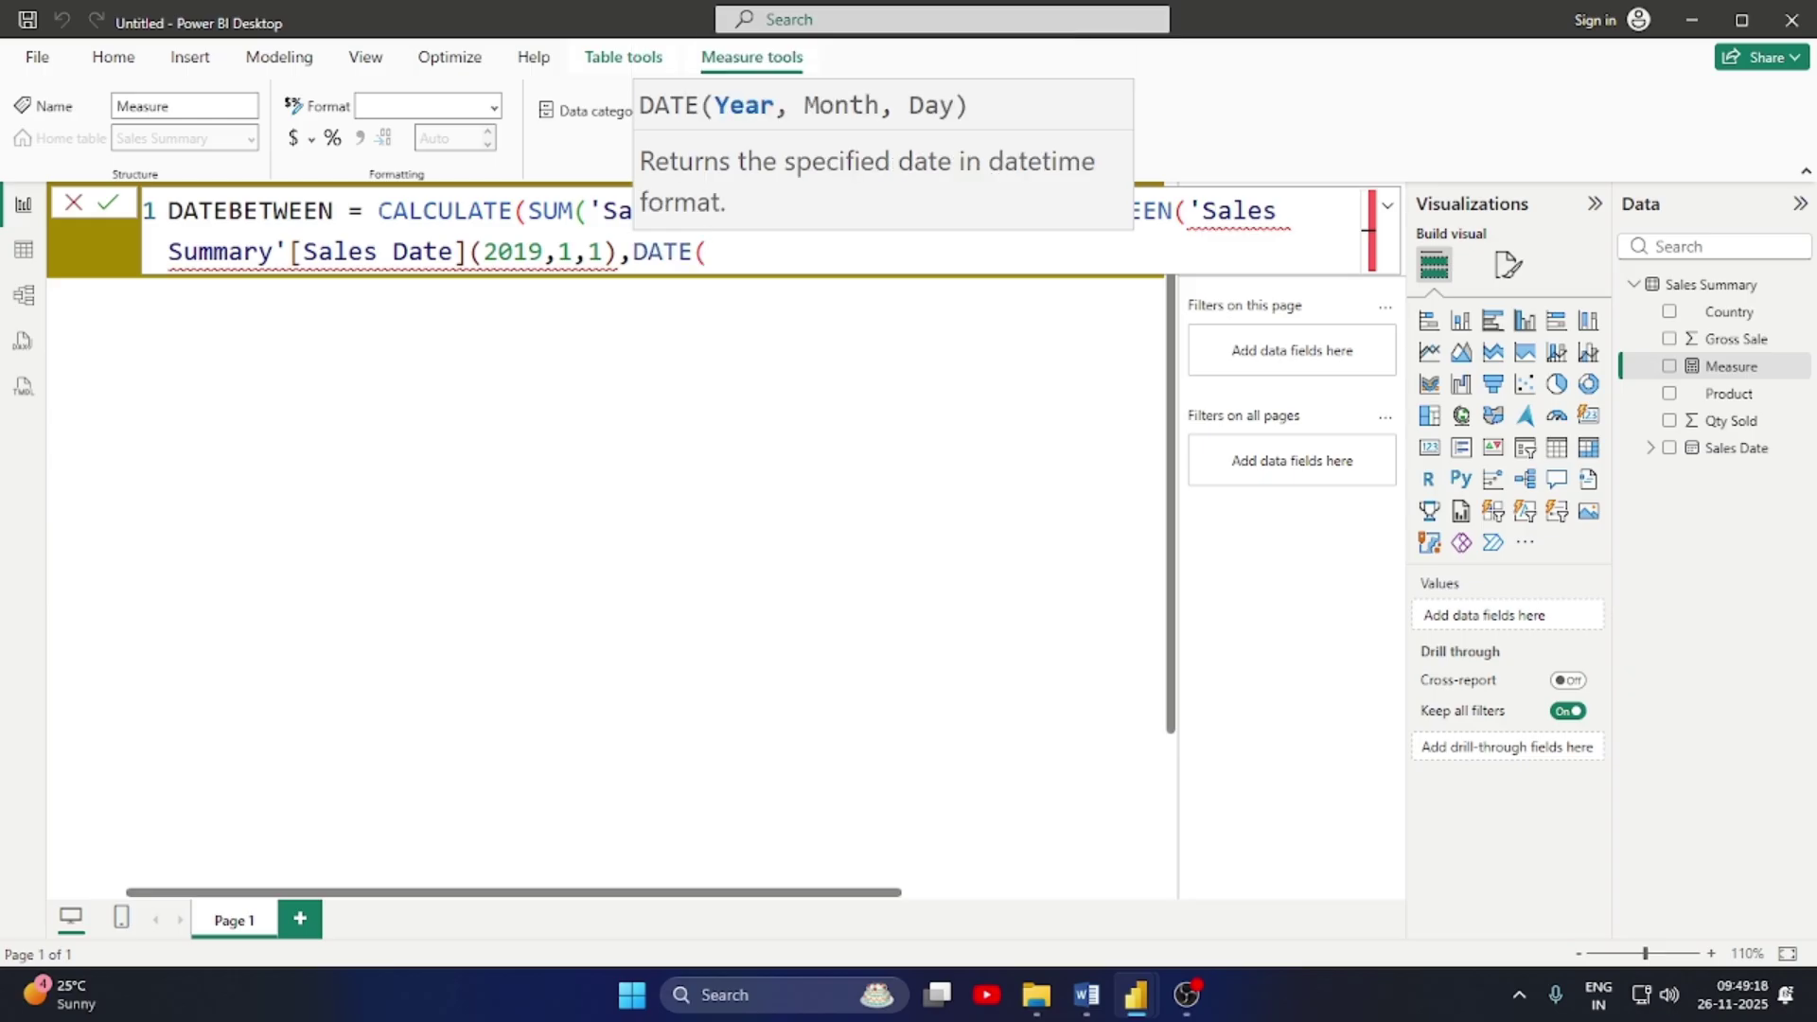
pyautogui.write('3')
pyautogui.press('BackSpace')
pyautogui.write('23')
pyautogui.press('BackSpace')
pyautogui.write('019,1,')
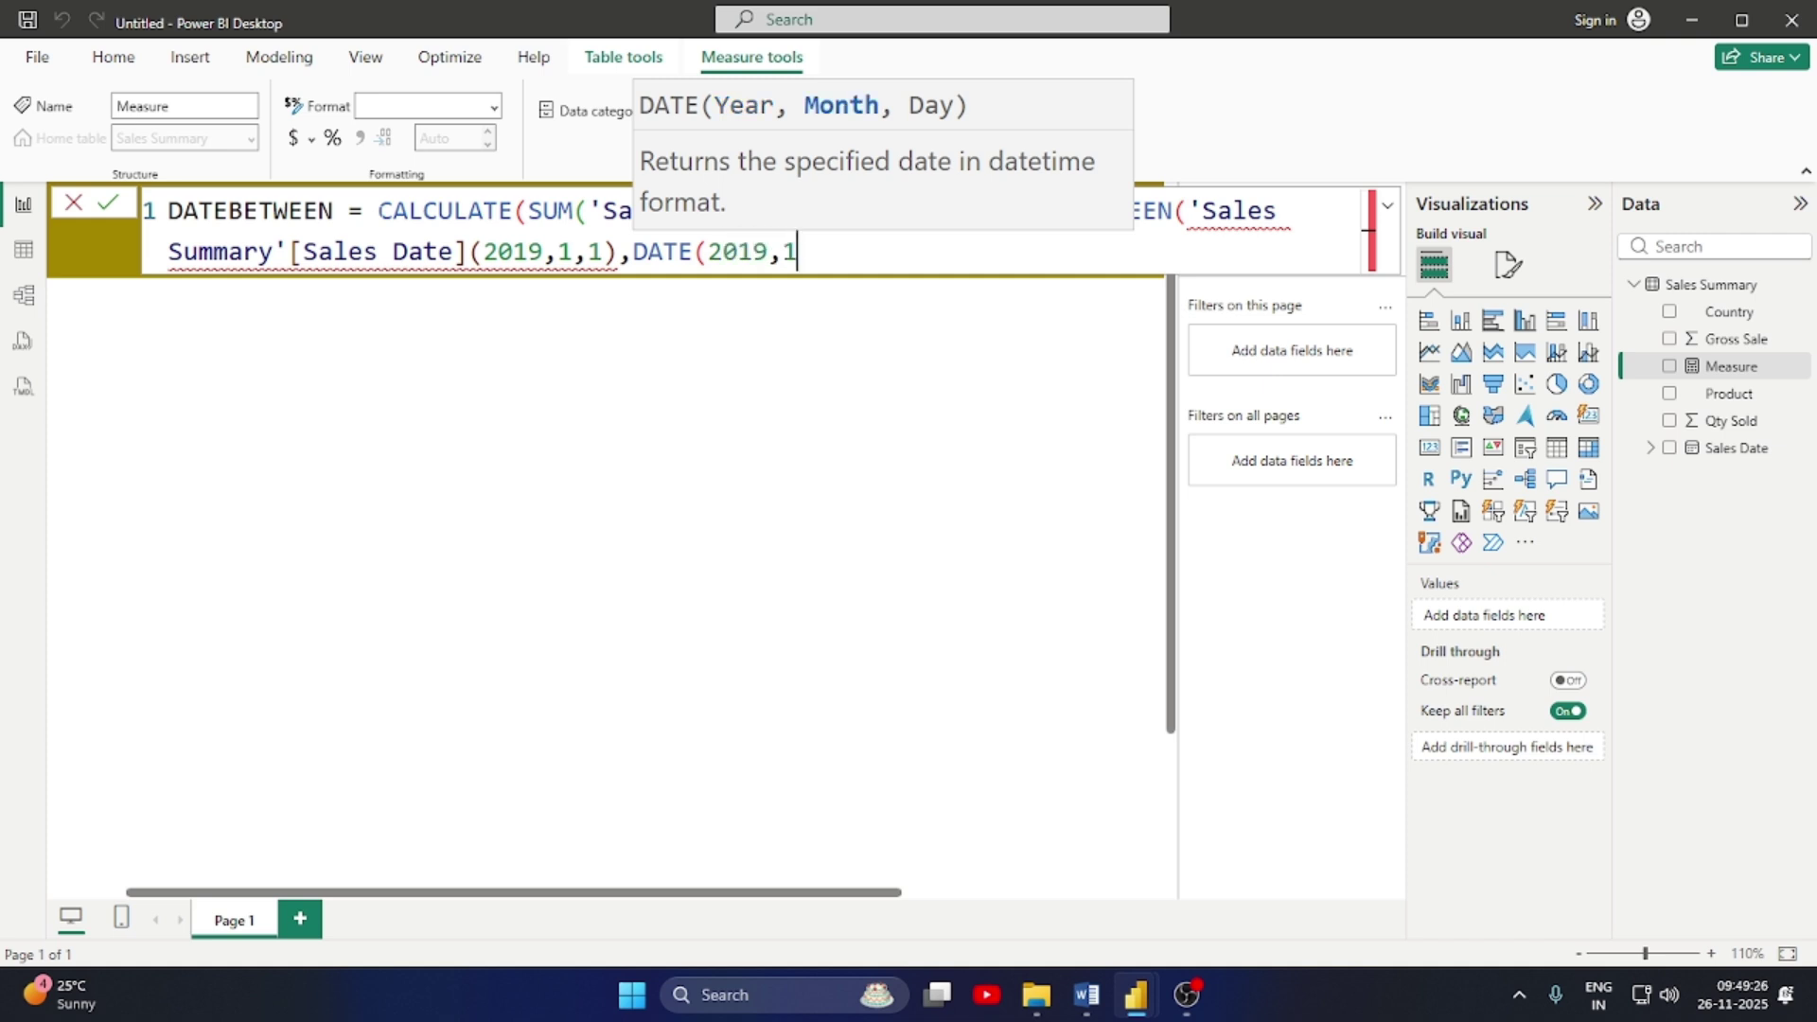
pyautogui.write('2')
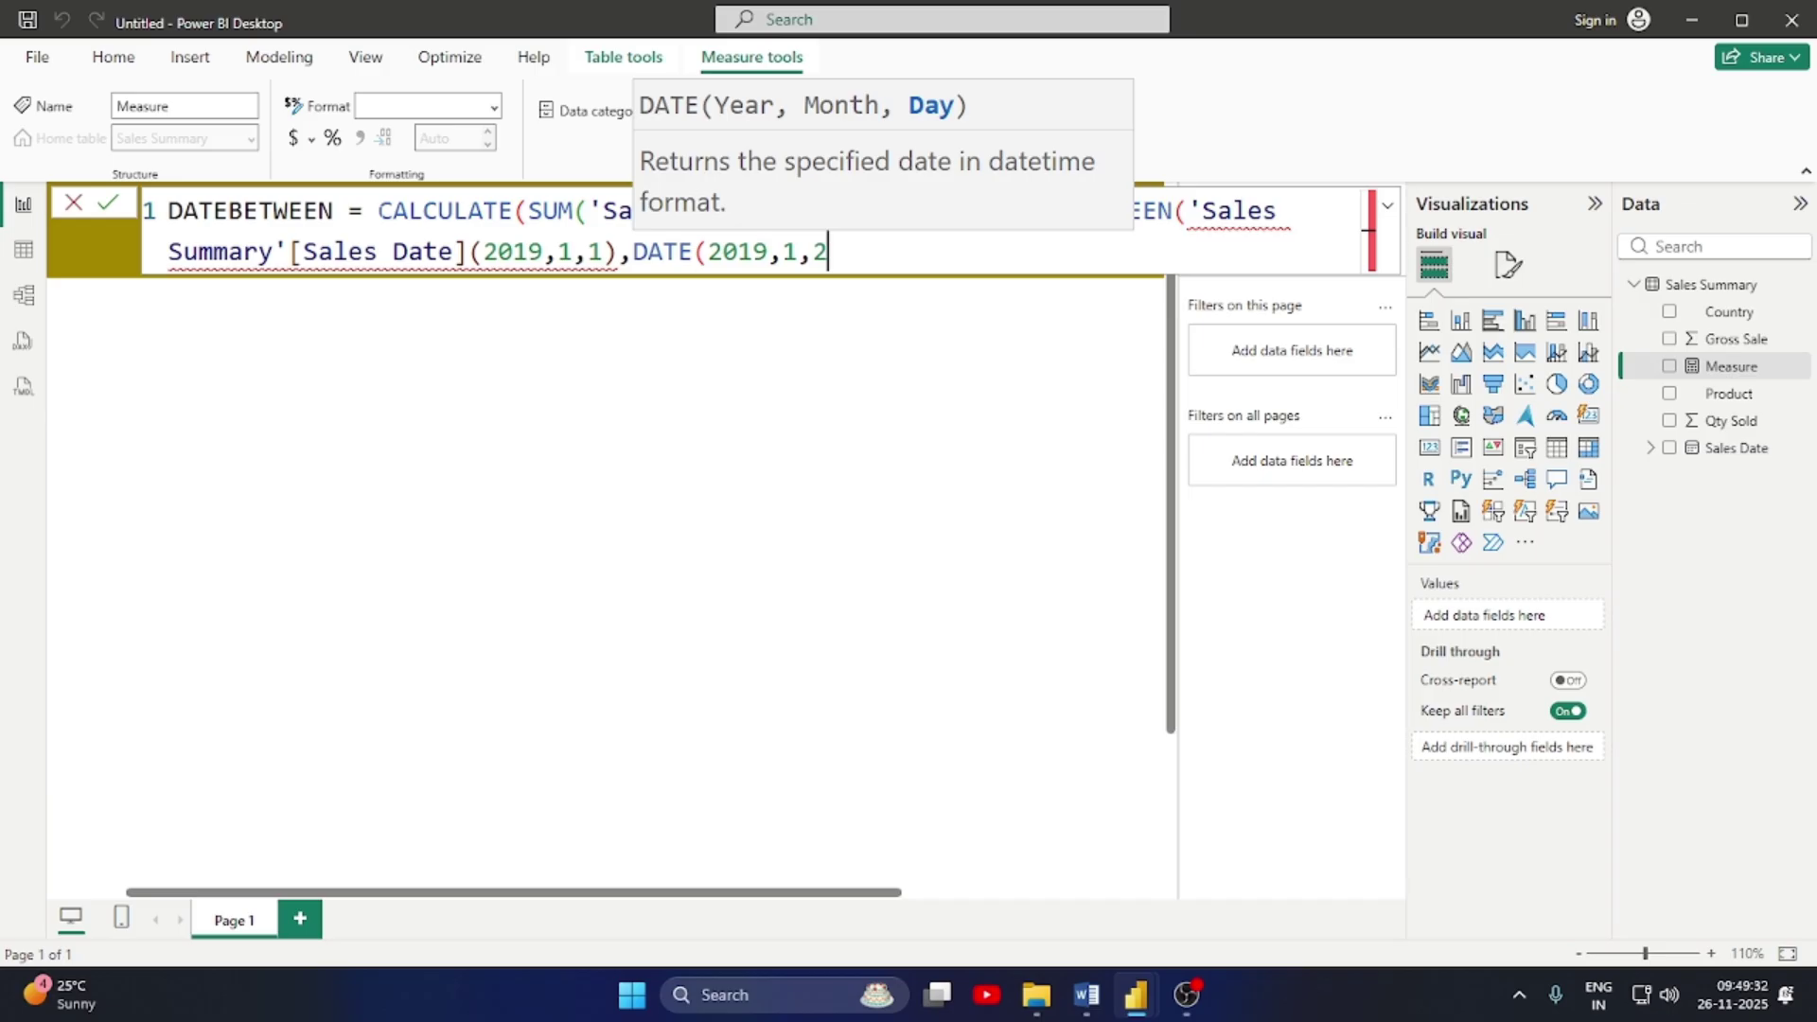
pyautogui.write('))')
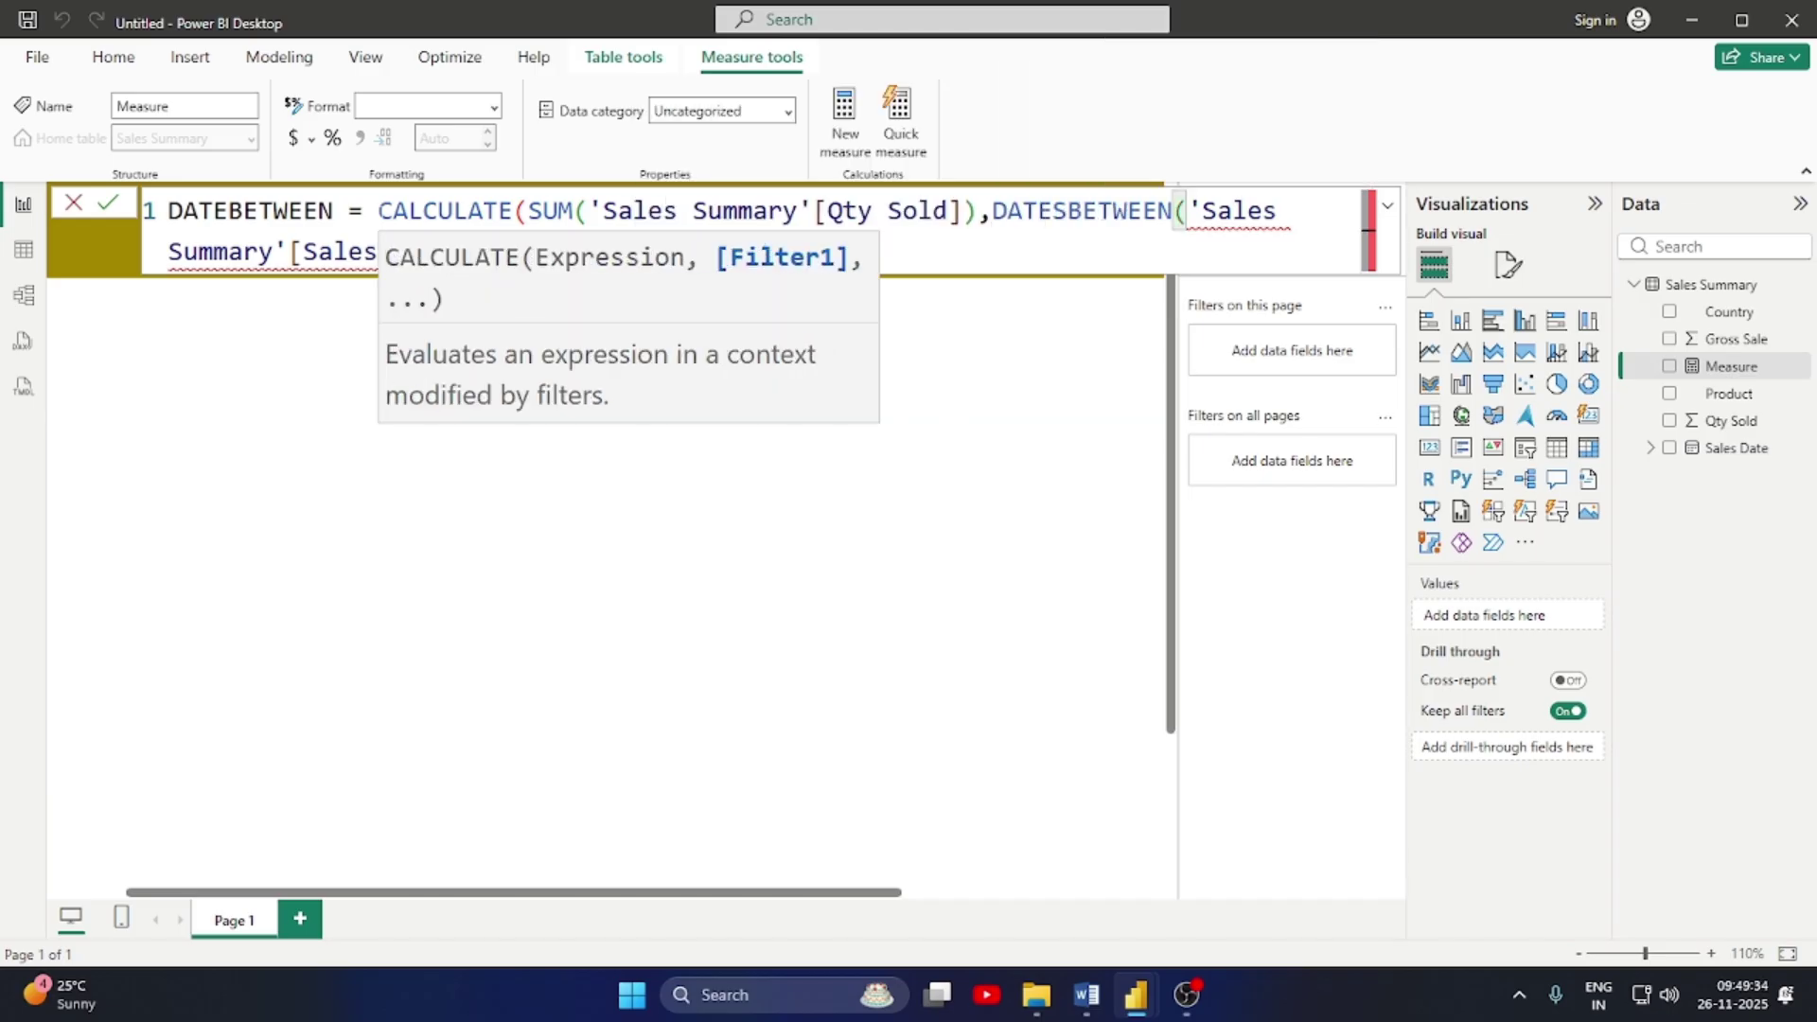
pyautogui.write('),DATE(2019,1,2))')
pyautogui.press('Return')
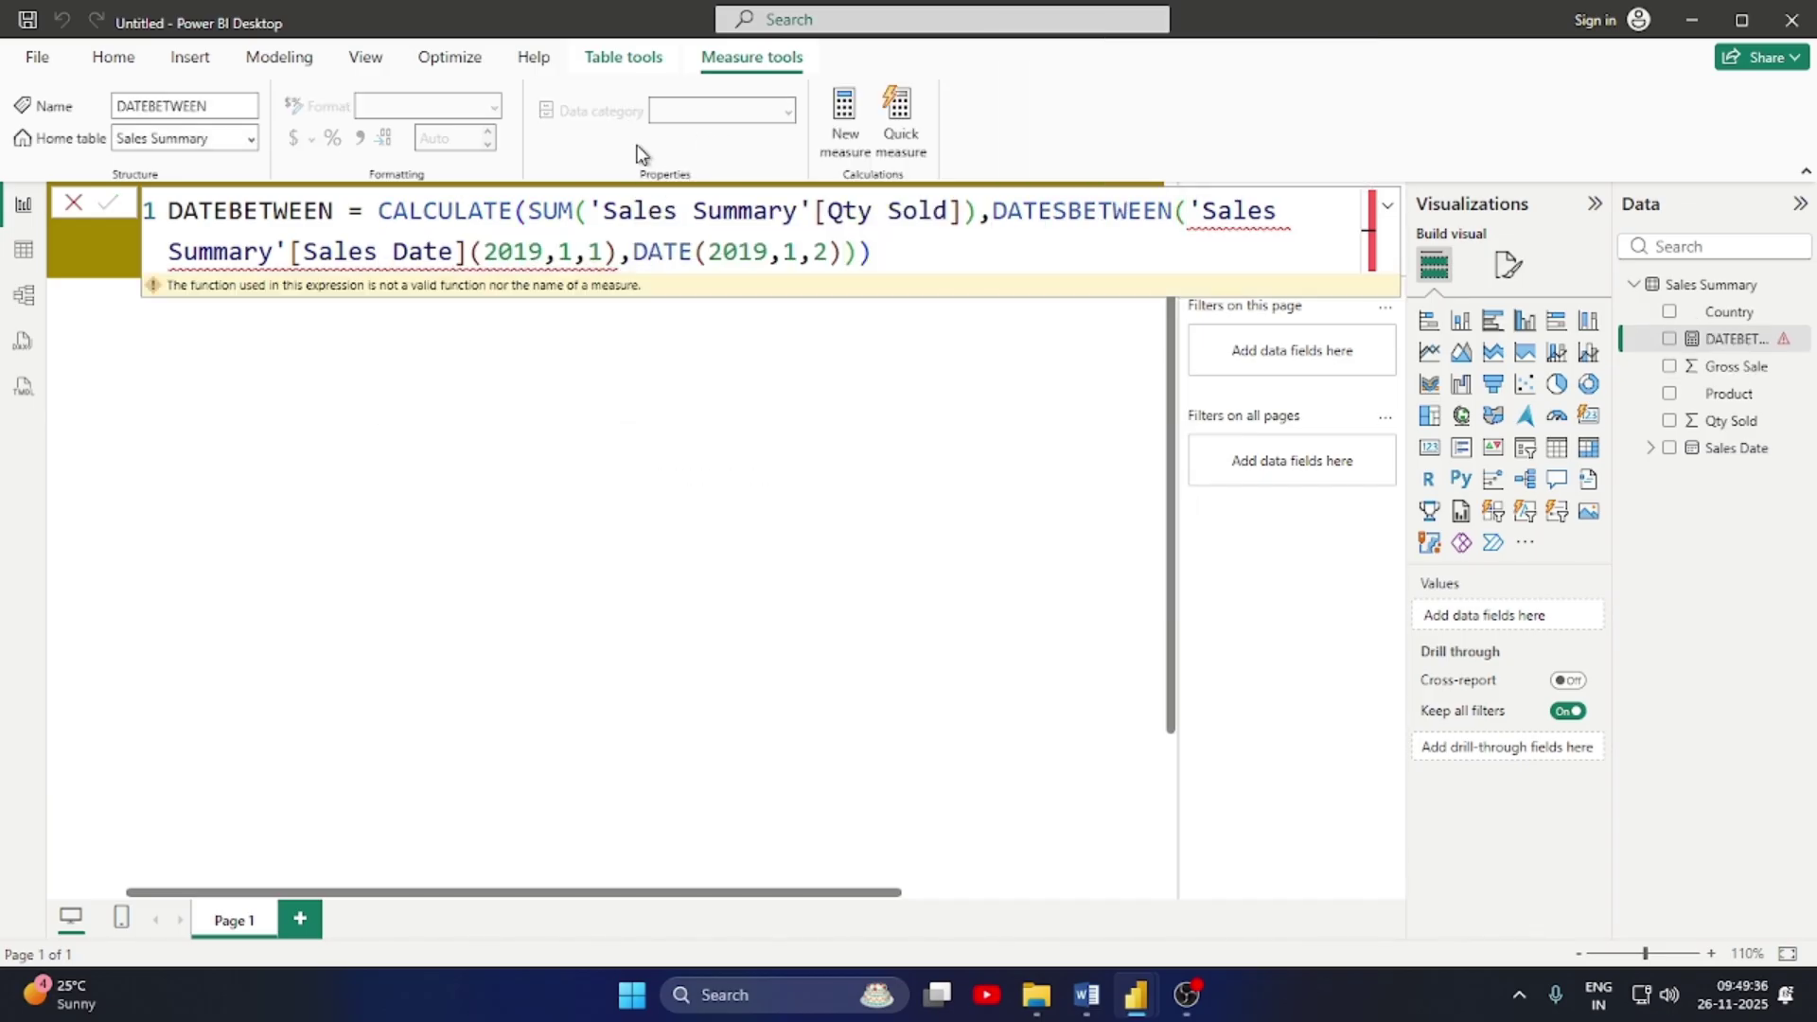
# Correct the start date by inserting a comma after [Sales Date] and DATE before (2019,1,1), and commit the formula again
pyautogui.moveTo(379, 258)
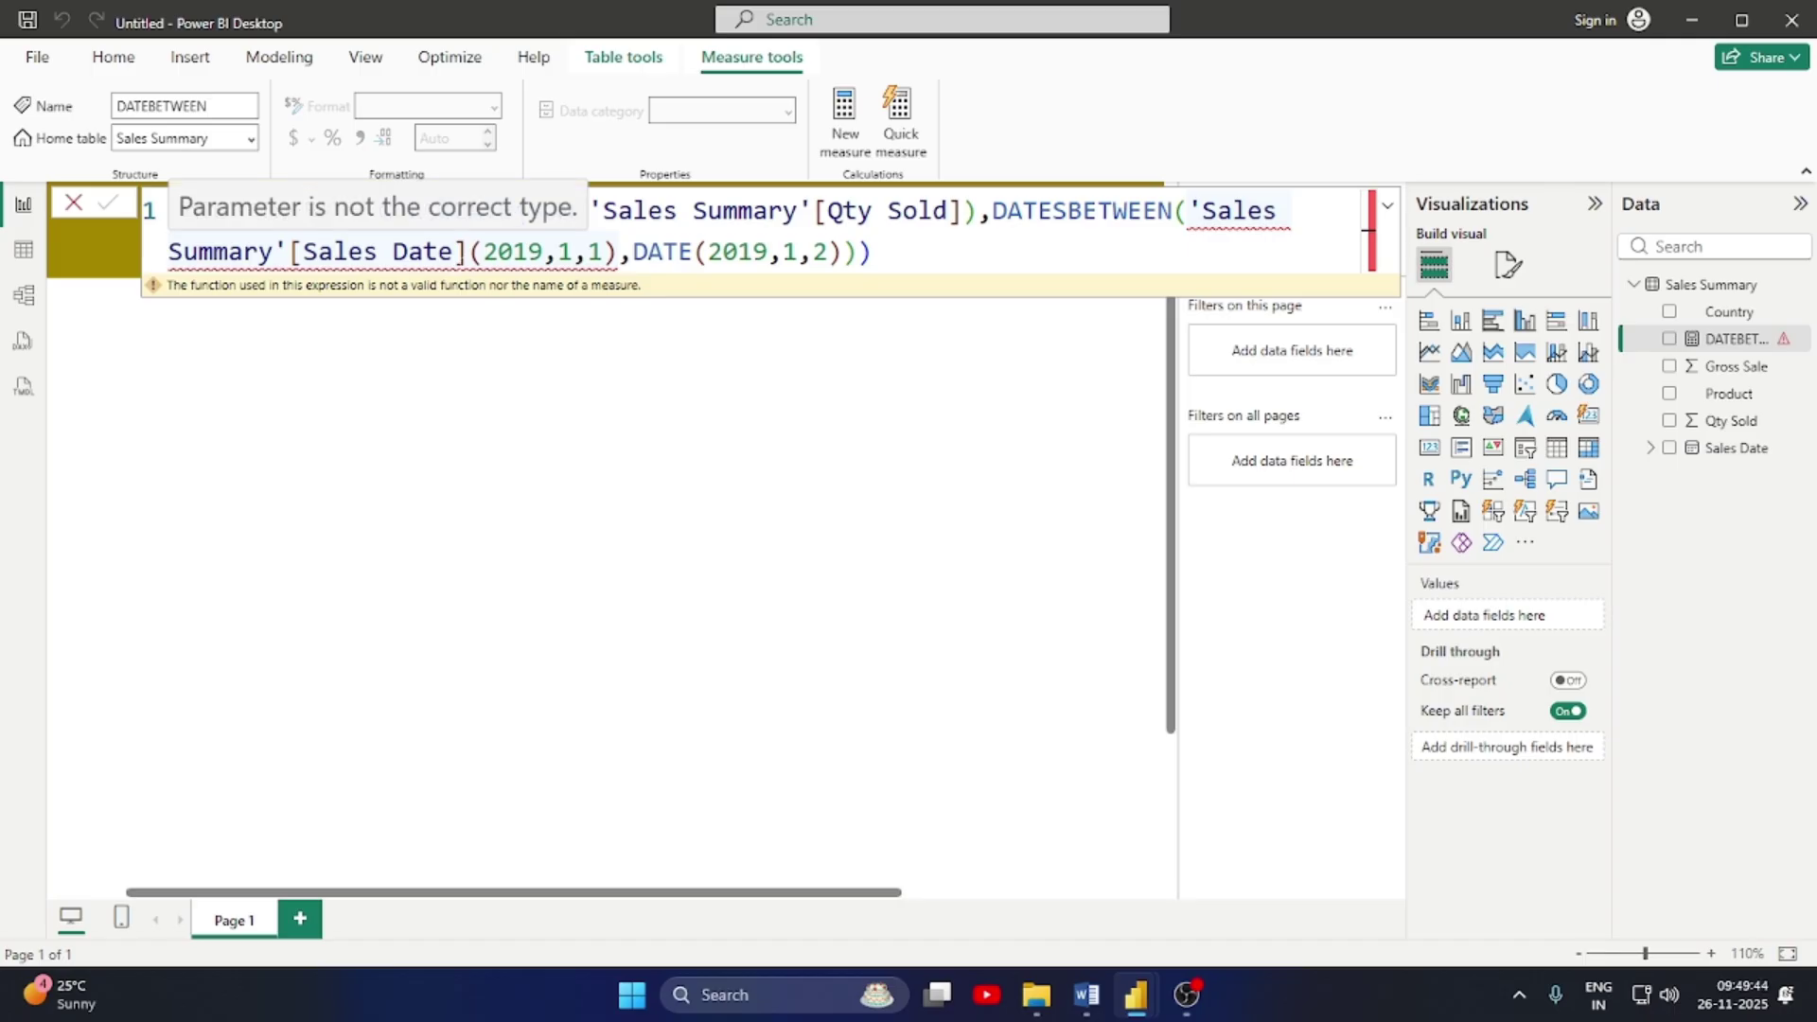
pyautogui.click(466, 256)
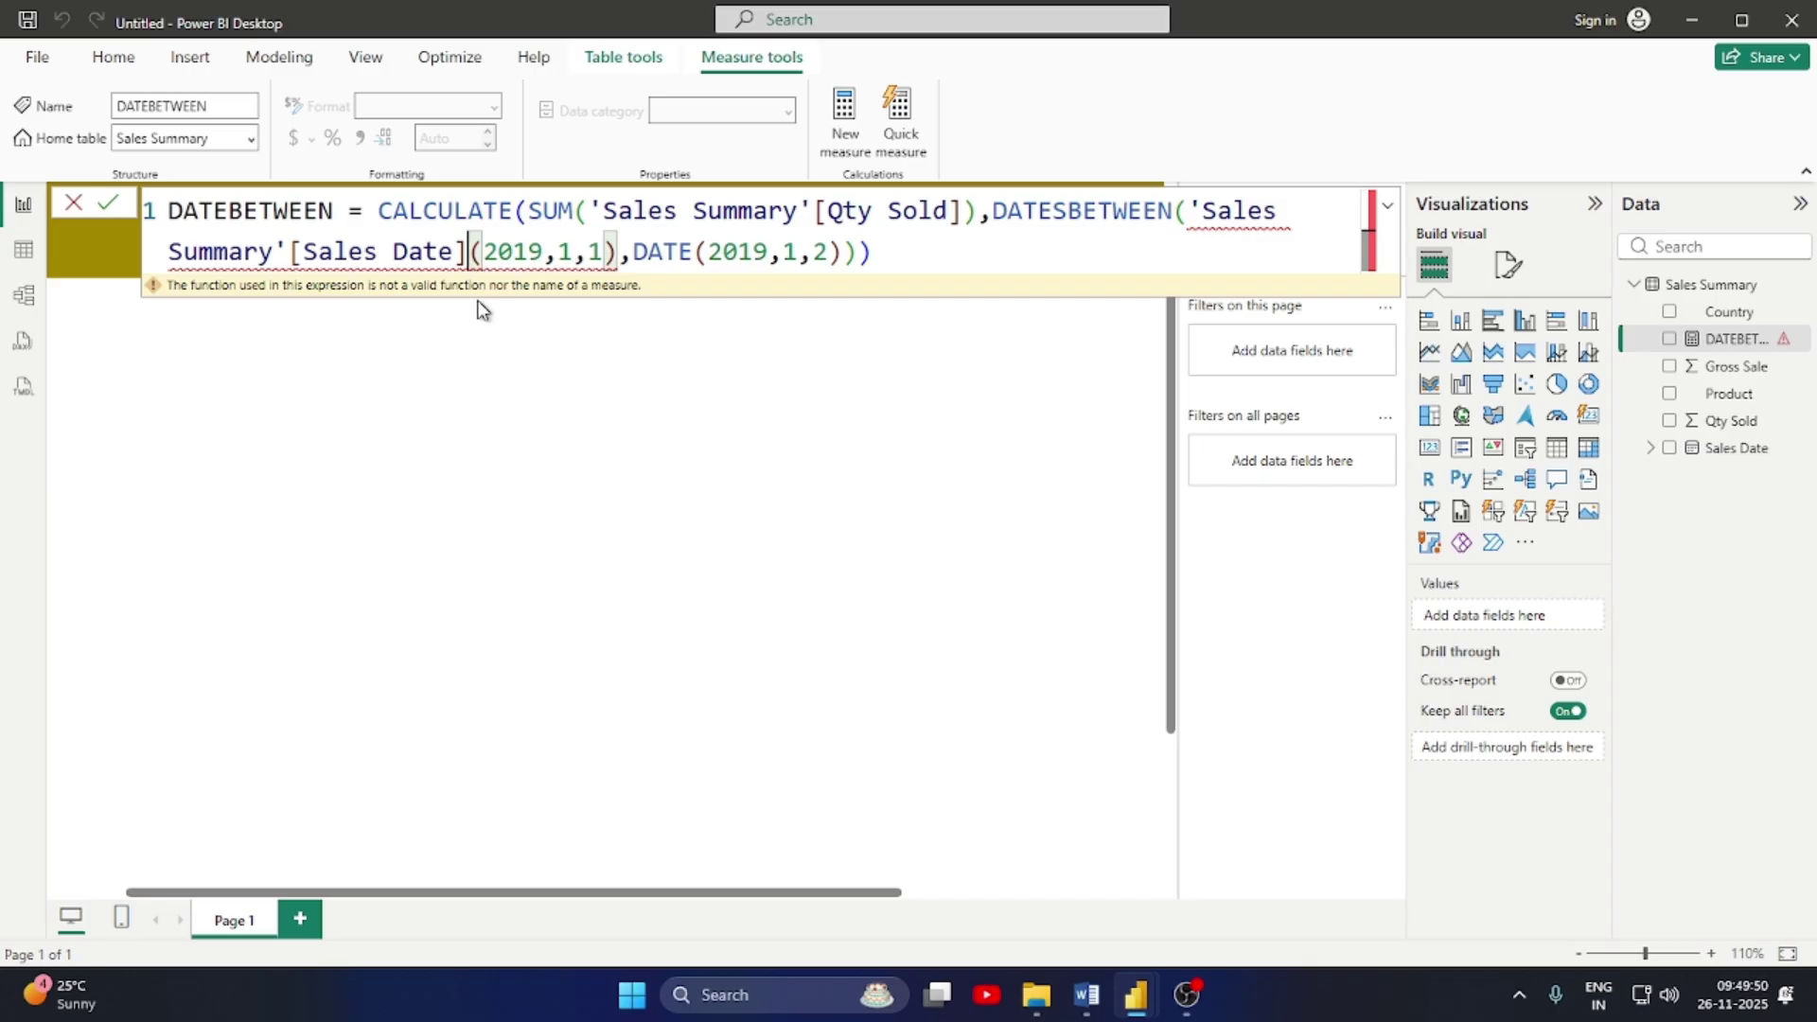
pyautogui.write(',')
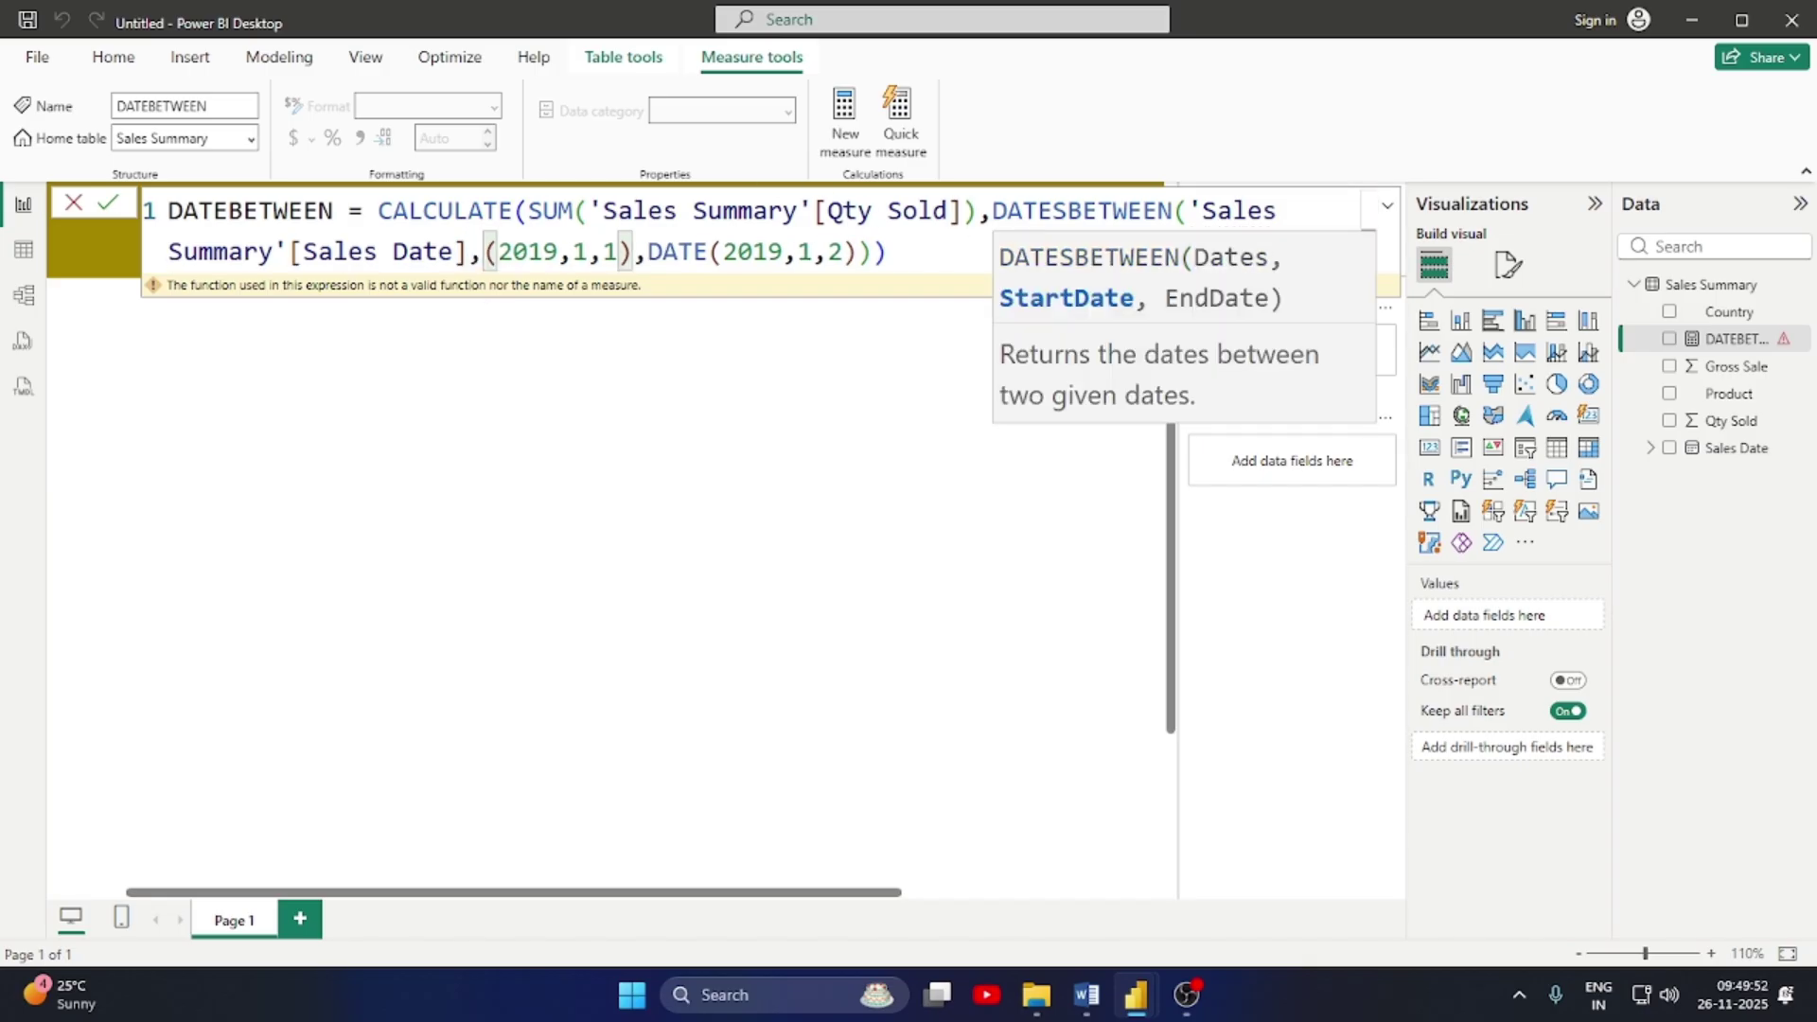
pyautogui.click(886, 253)
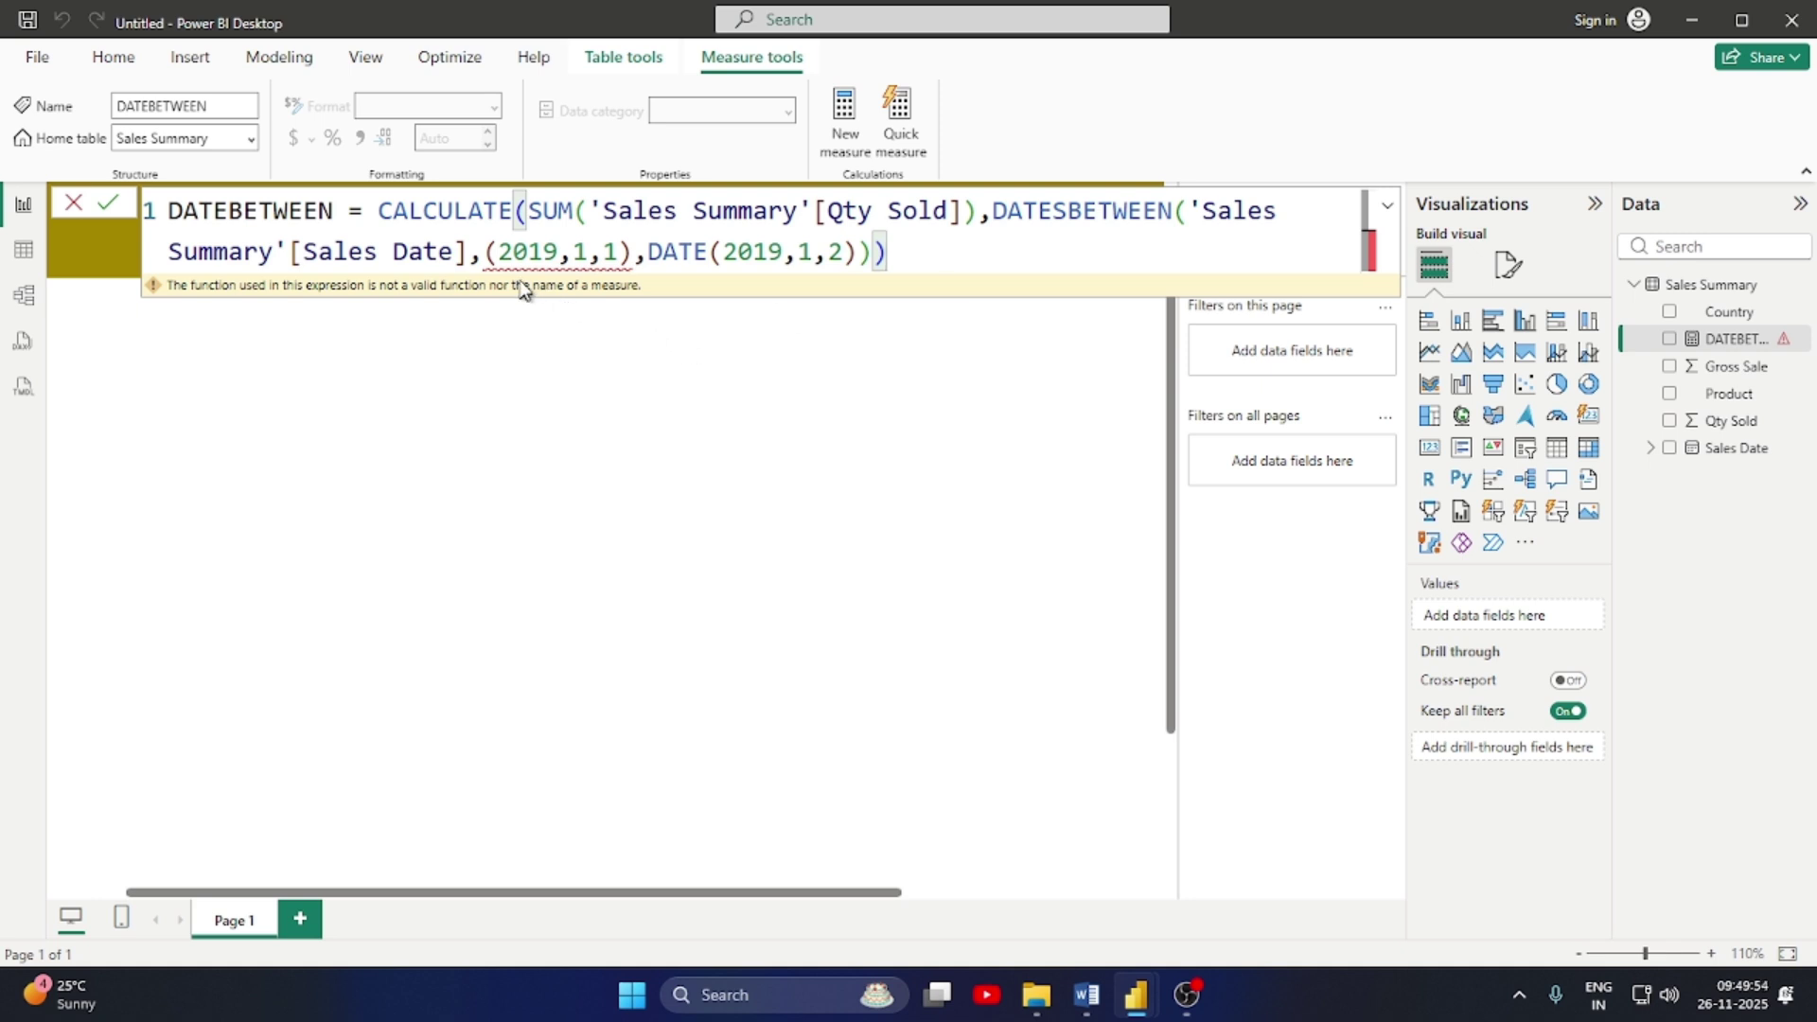
pyautogui.moveTo(516, 275)
pyautogui.click(487, 256)
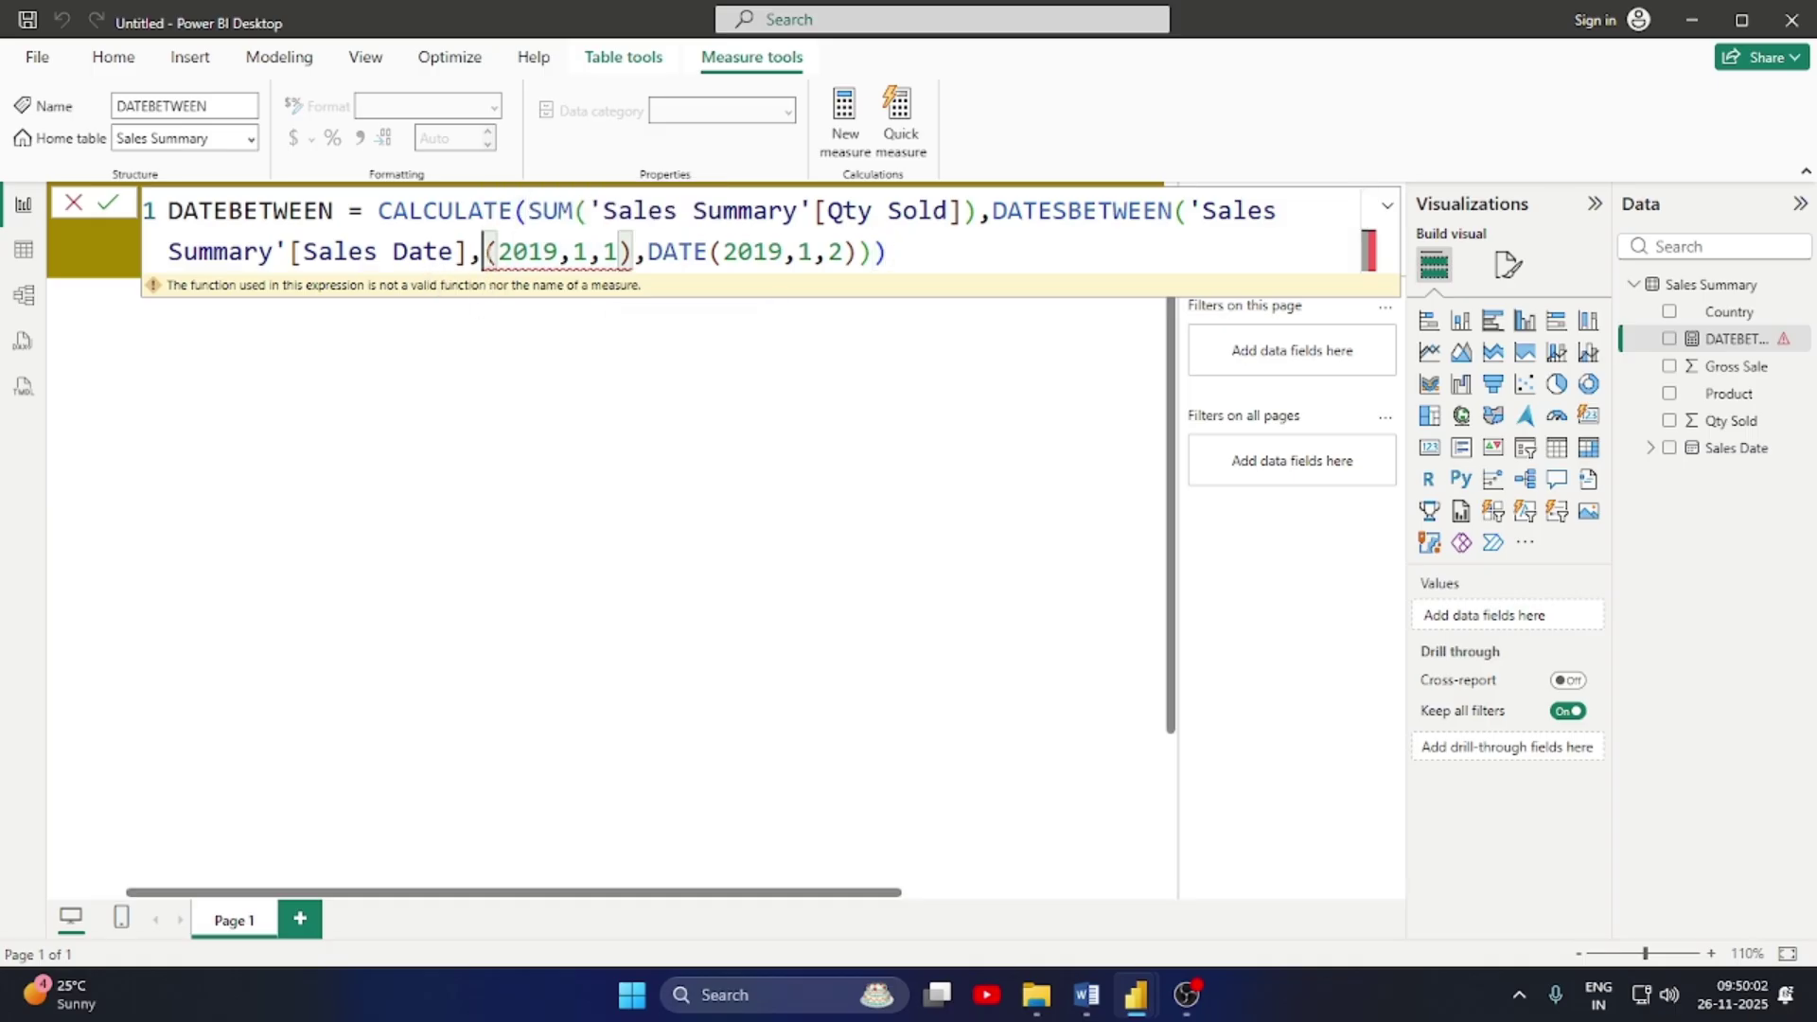
pyautogui.write('DATE')
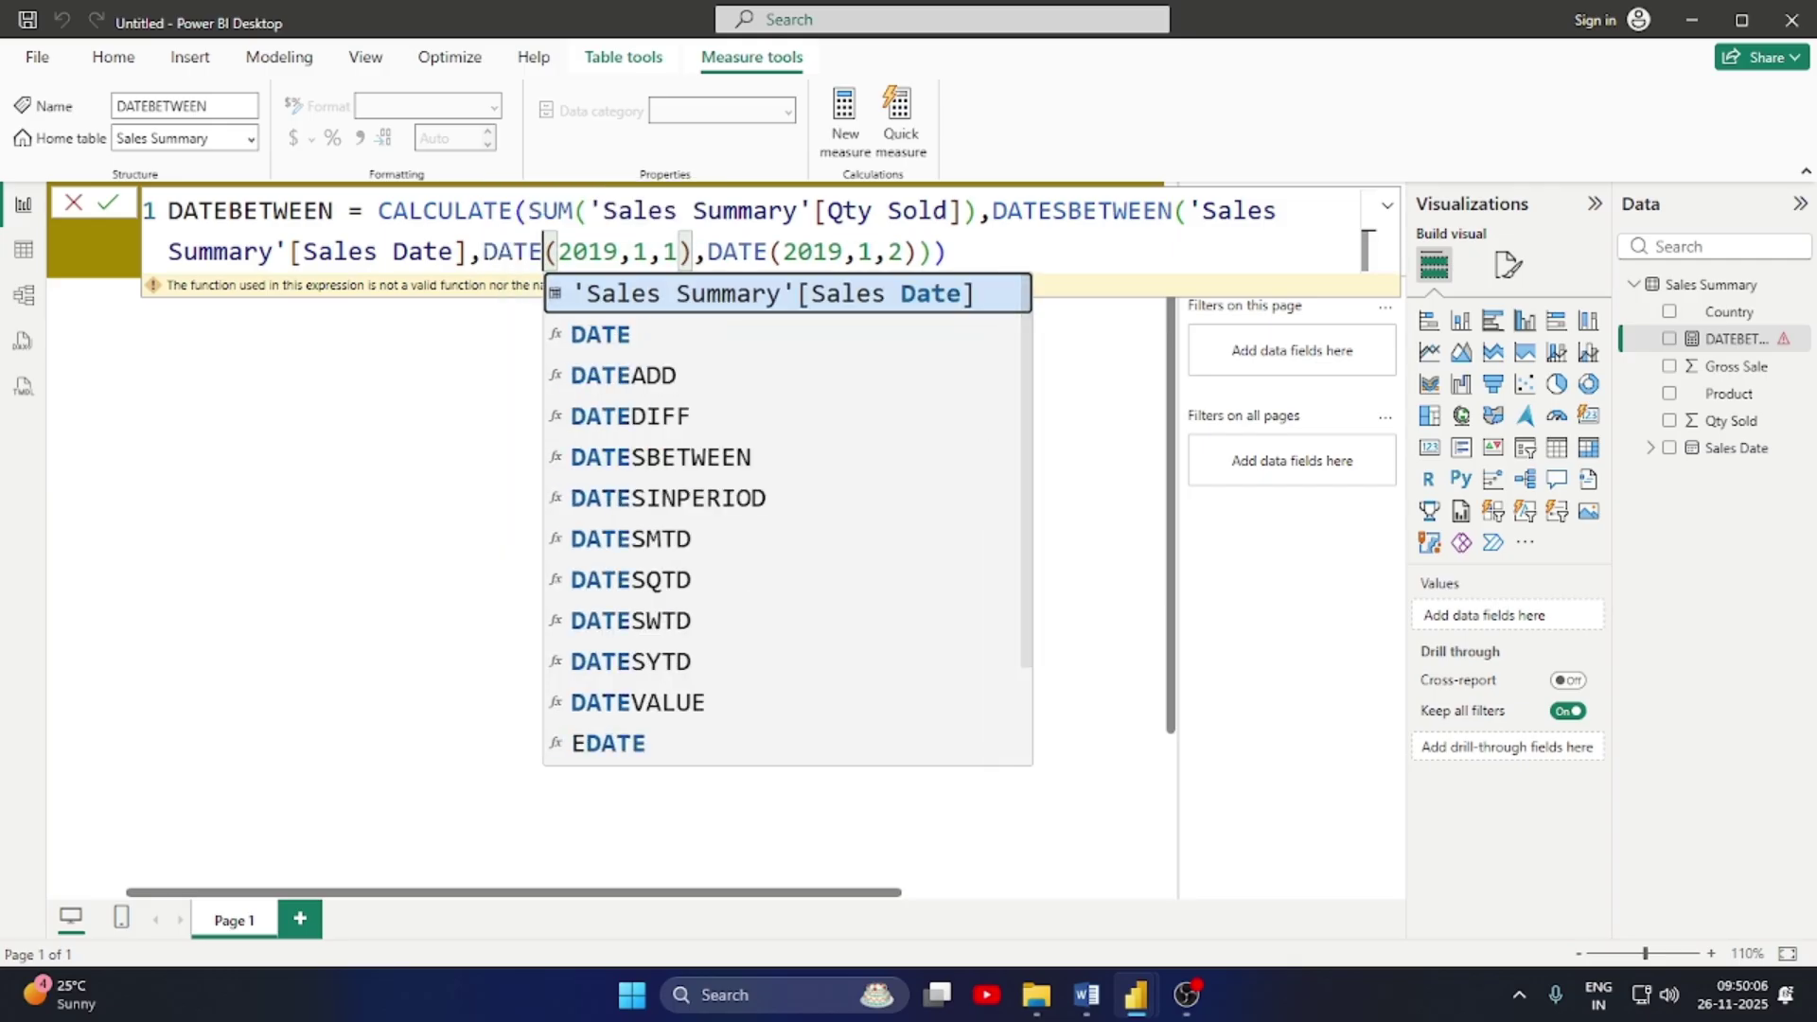
pyautogui.click(946, 252)
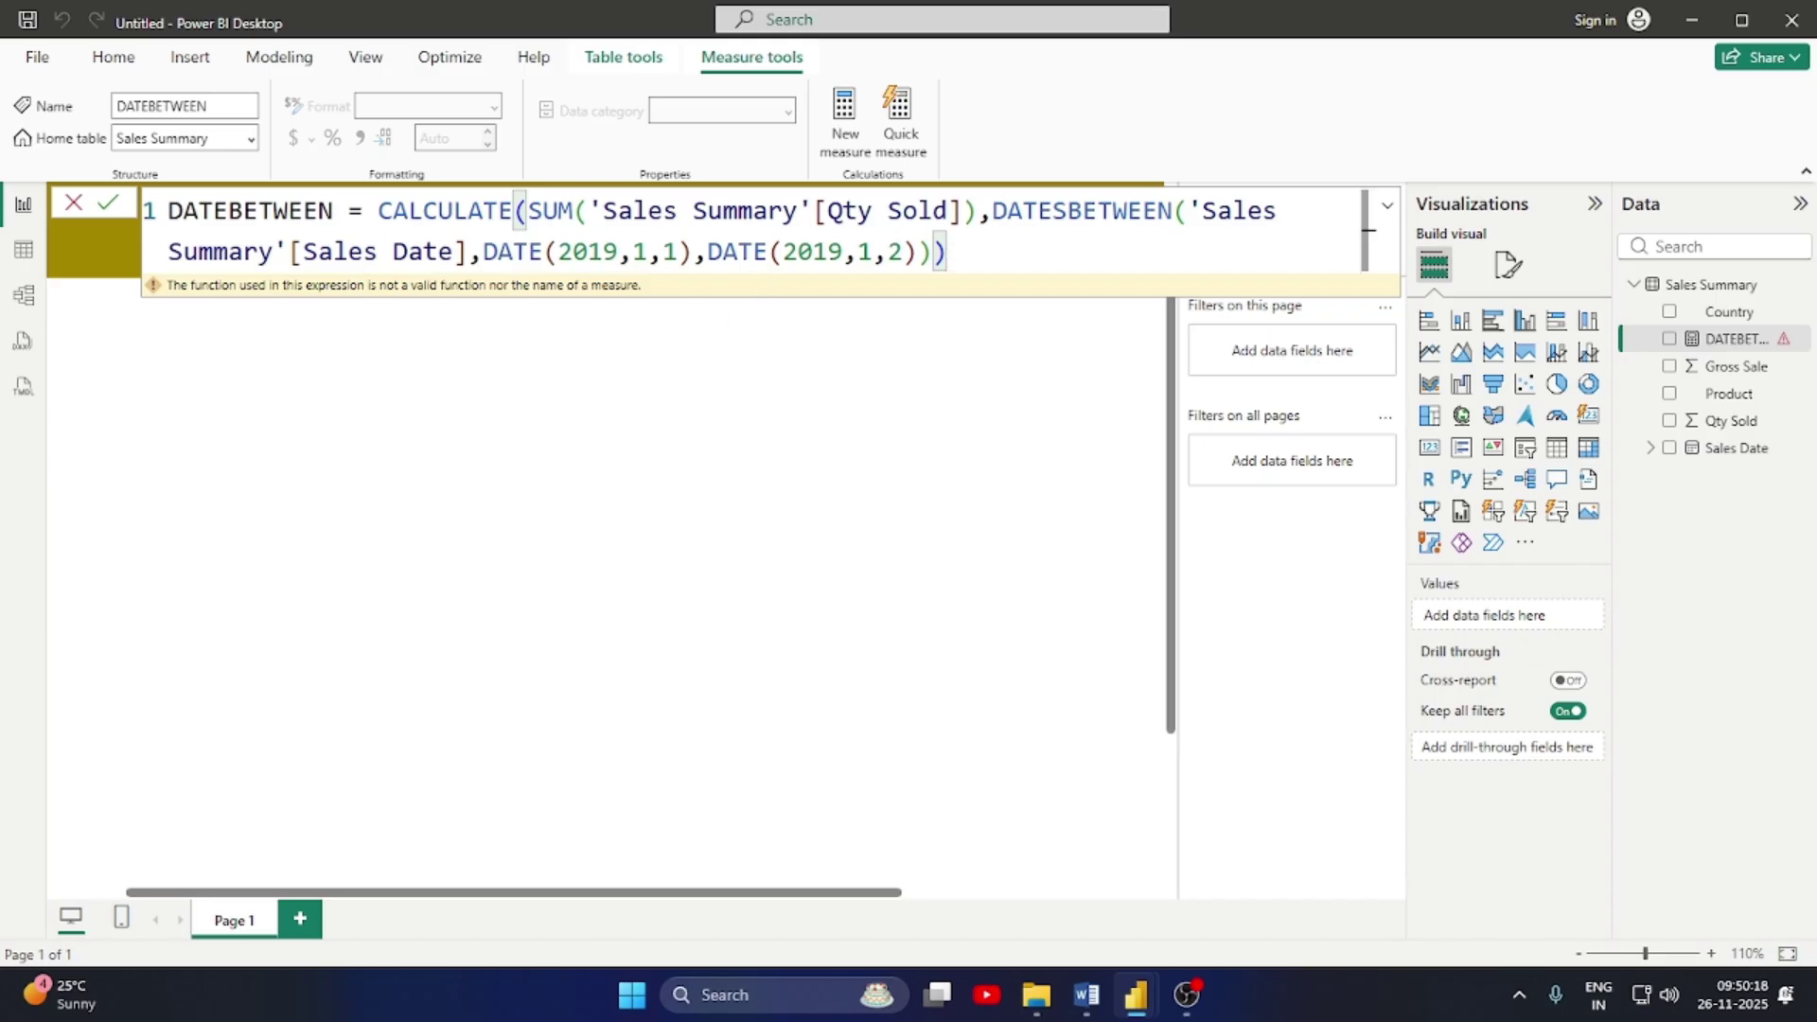
pyautogui.press('Return')
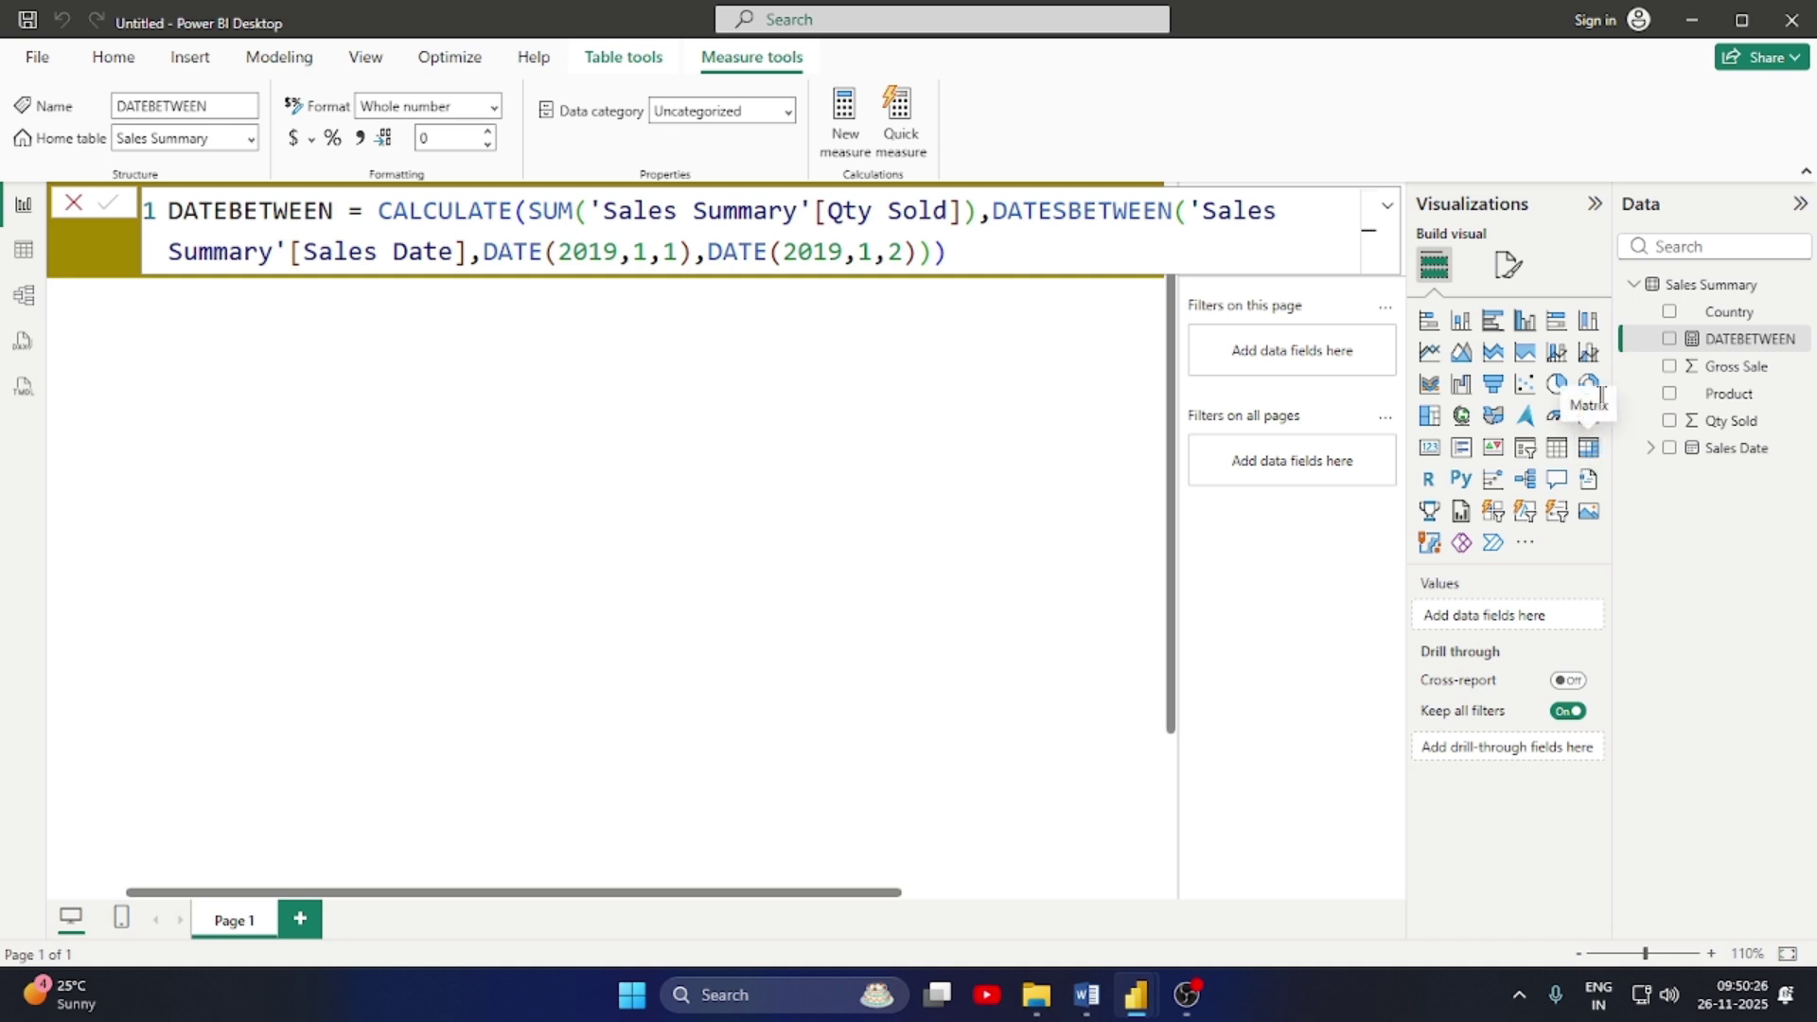
# Place a card visual showing the DATEBETWEEN measure below the page title and collapse the Filters pane
pyautogui.click(744, 514)
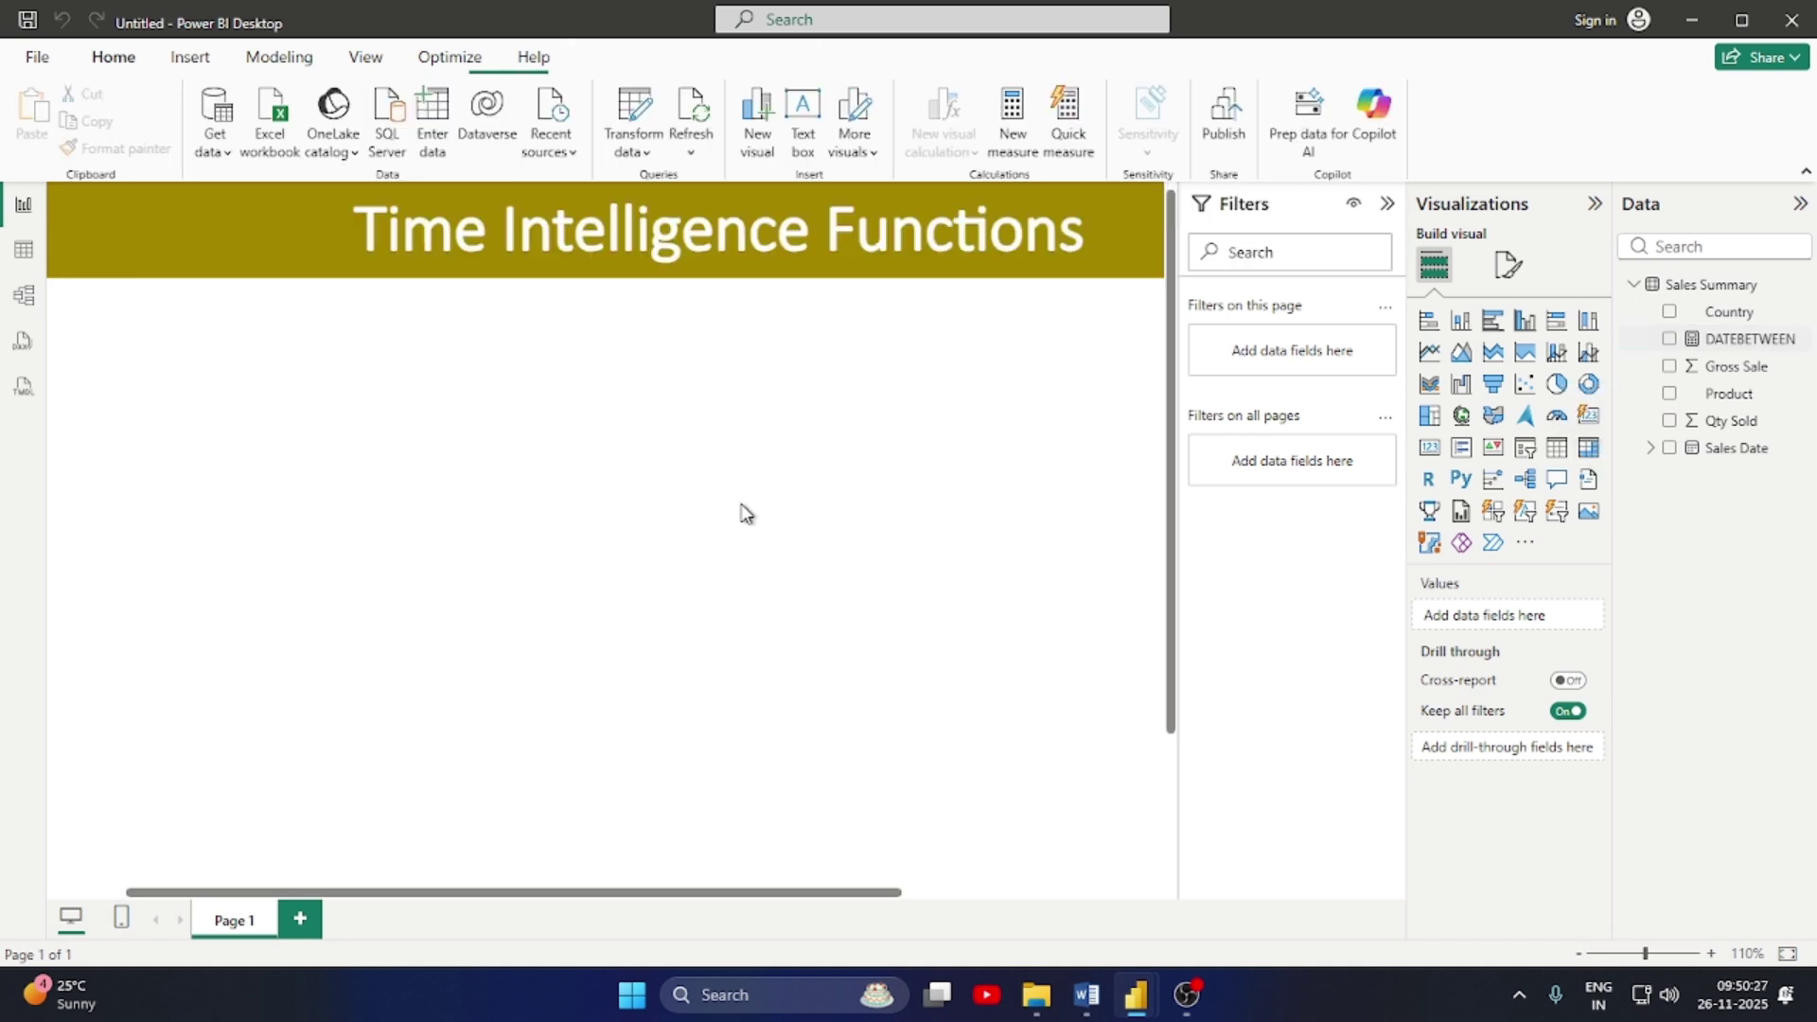
pyautogui.click(1588, 415)
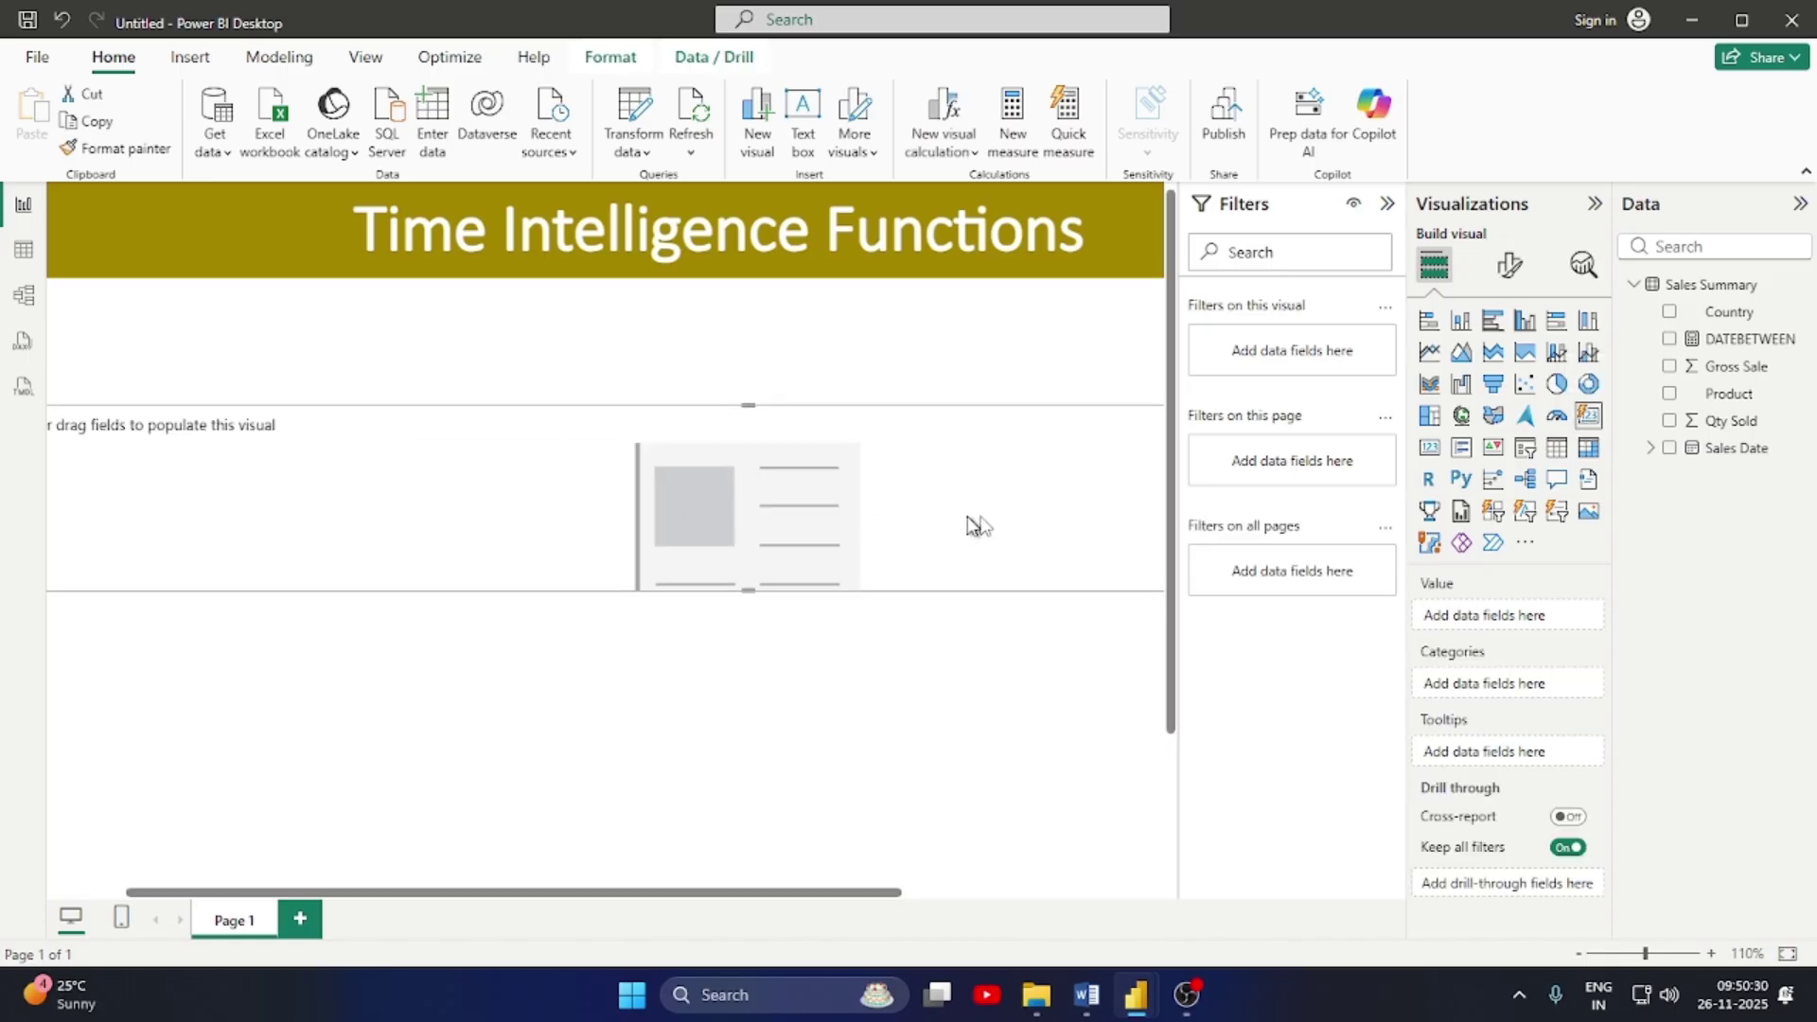
pyautogui.moveTo(974, 524); pyautogui.dragTo(764, 535)
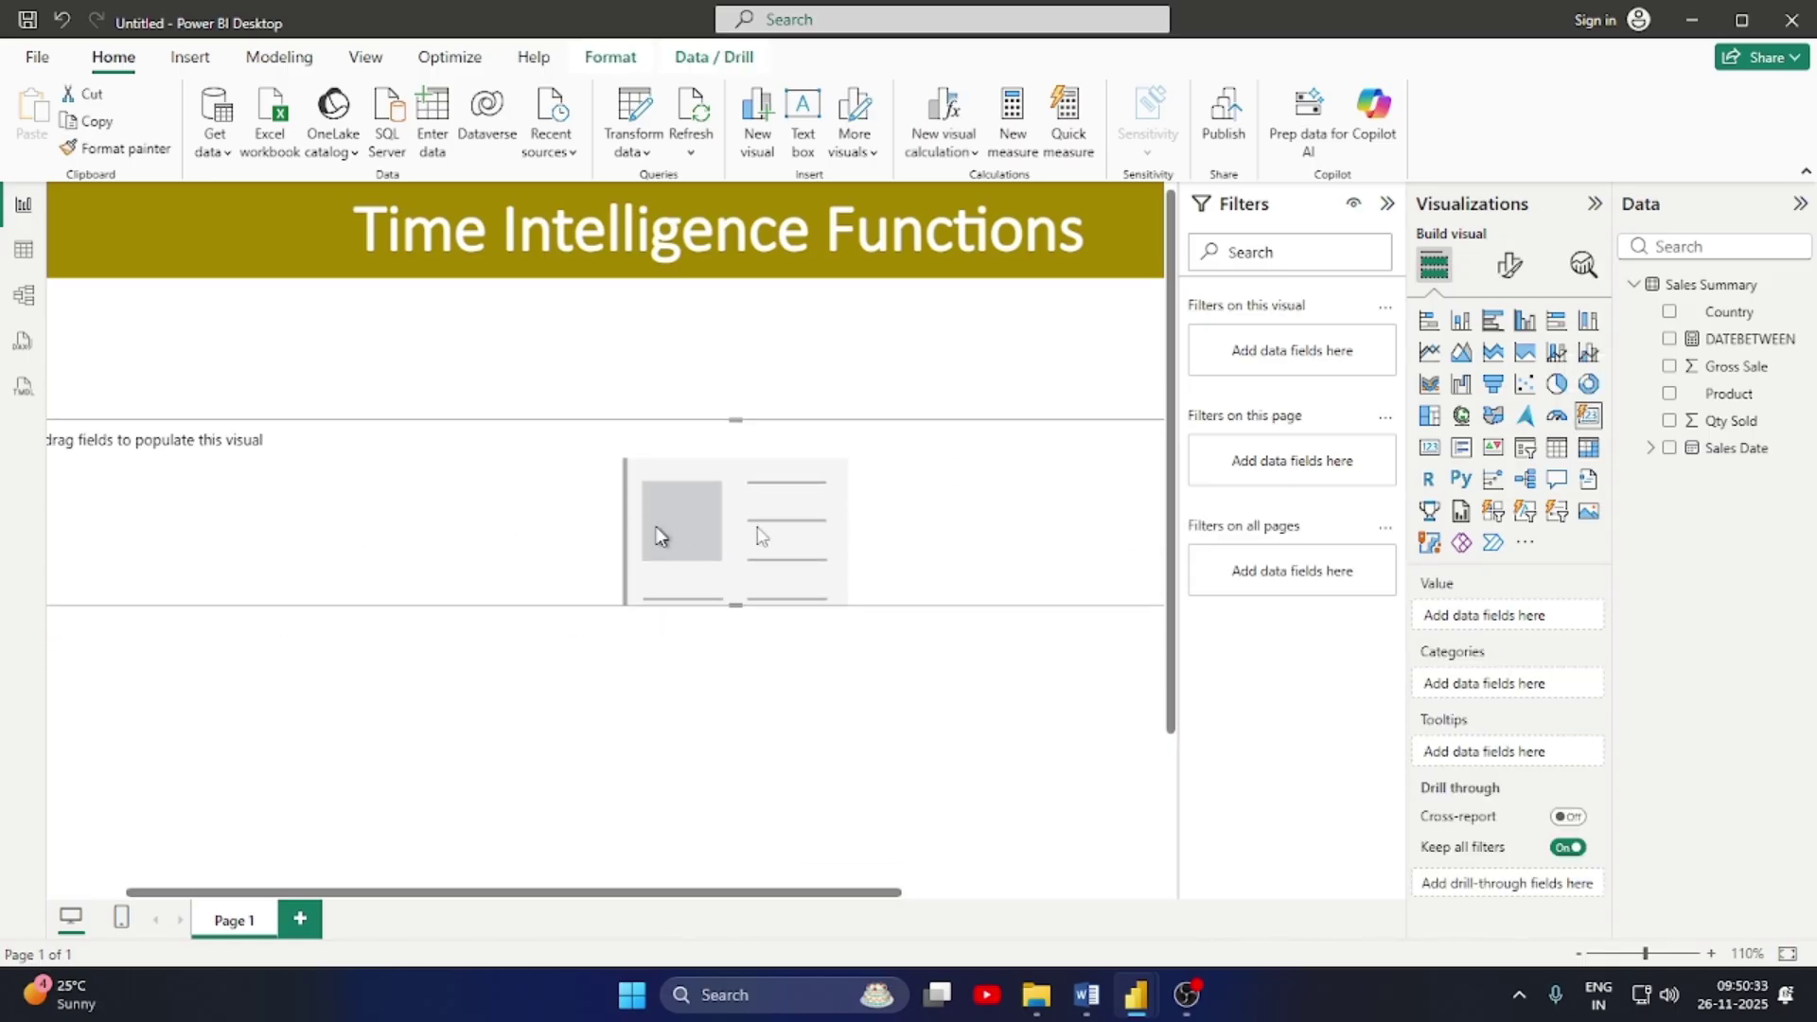
pyautogui.click(1670, 340)
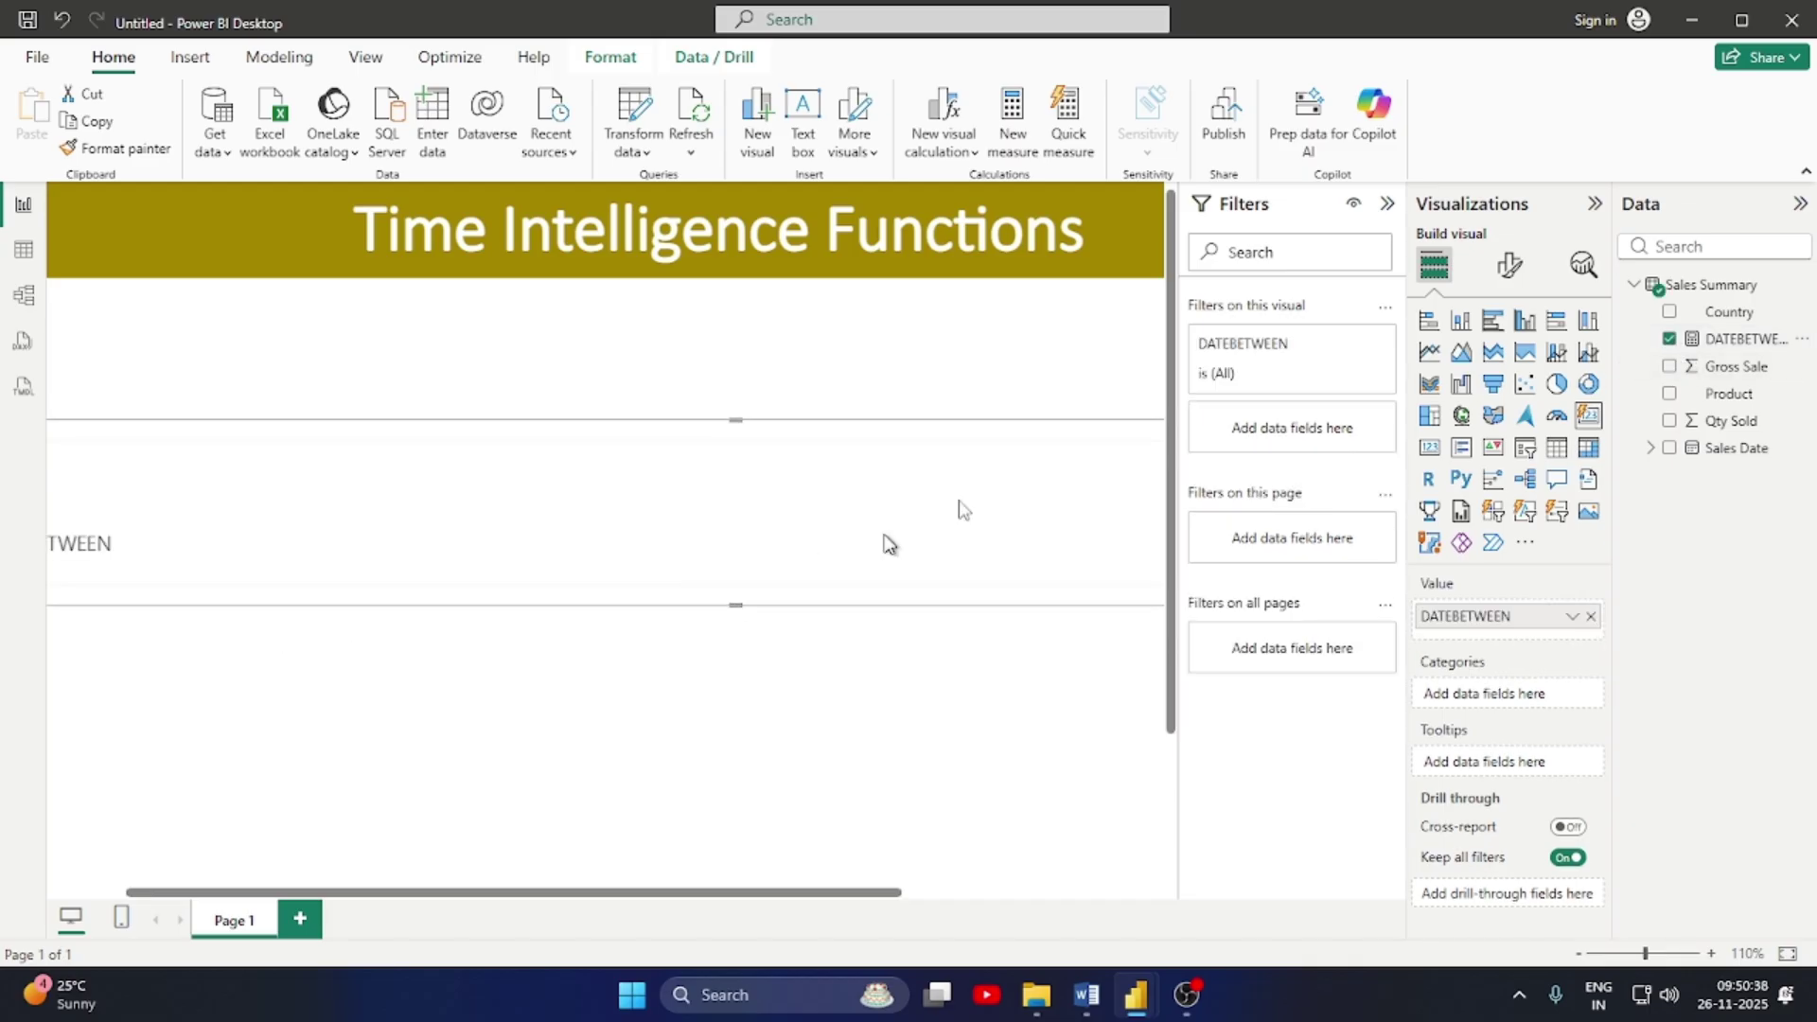
pyautogui.click(1388, 203)
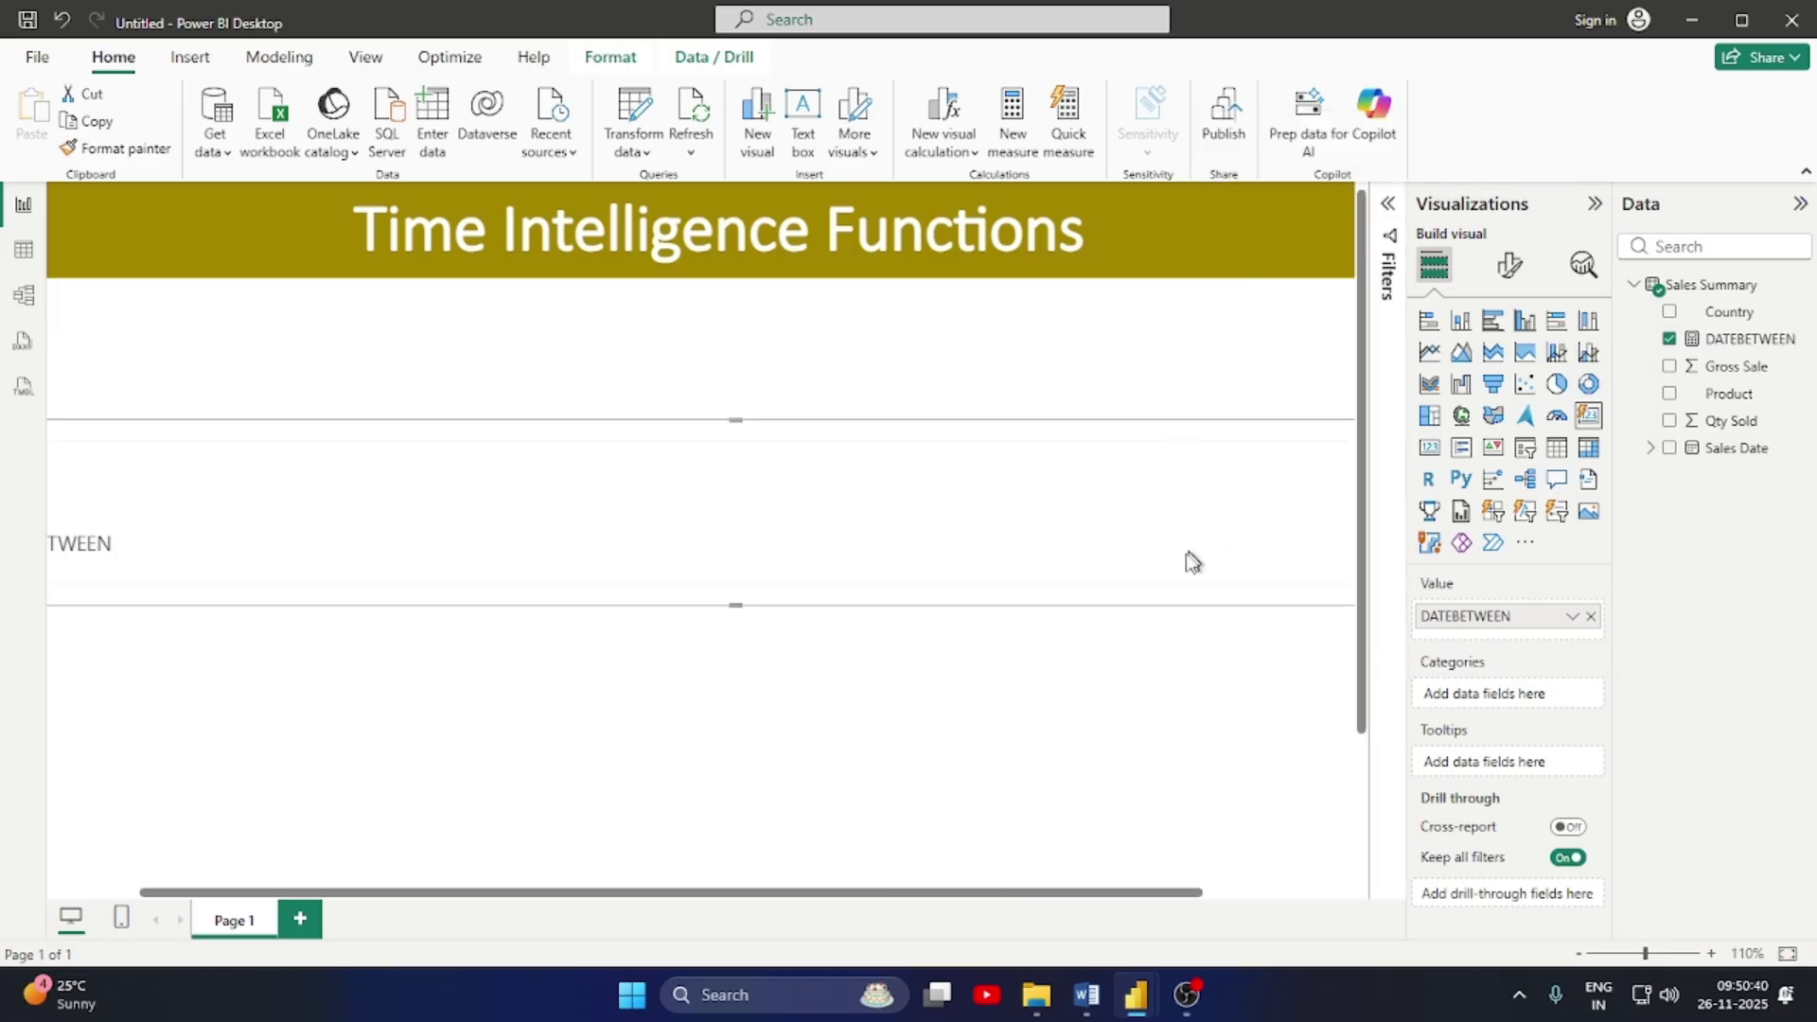
# Narrow the DATEBETWEEN card, adjust its height and position it below the page title
pyautogui.moveTo(742, 417); pyautogui.dragTo(769, 343)
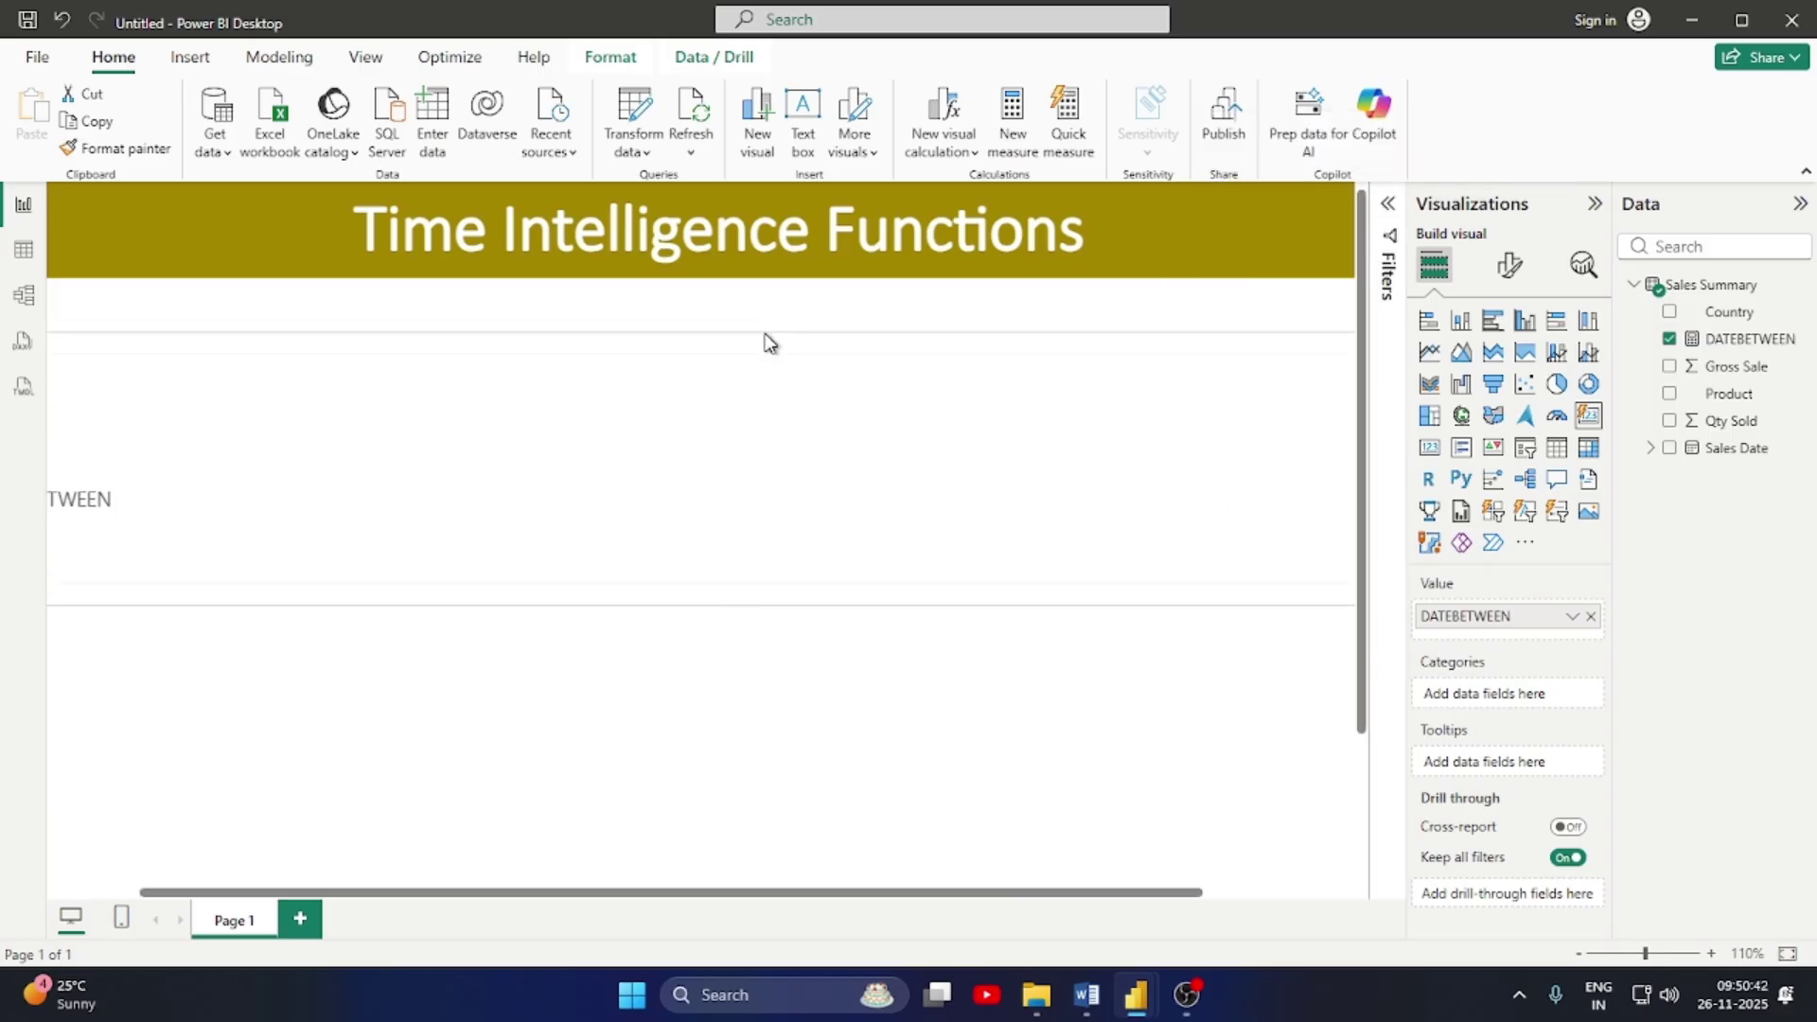
pyautogui.moveTo(394, 884); pyautogui.dragTo(13, 713)
pyautogui.moveTo(66, 600); pyautogui.dragTo(876, 555)
pyautogui.moveTo(866, 492); pyautogui.dragTo(552, 531)
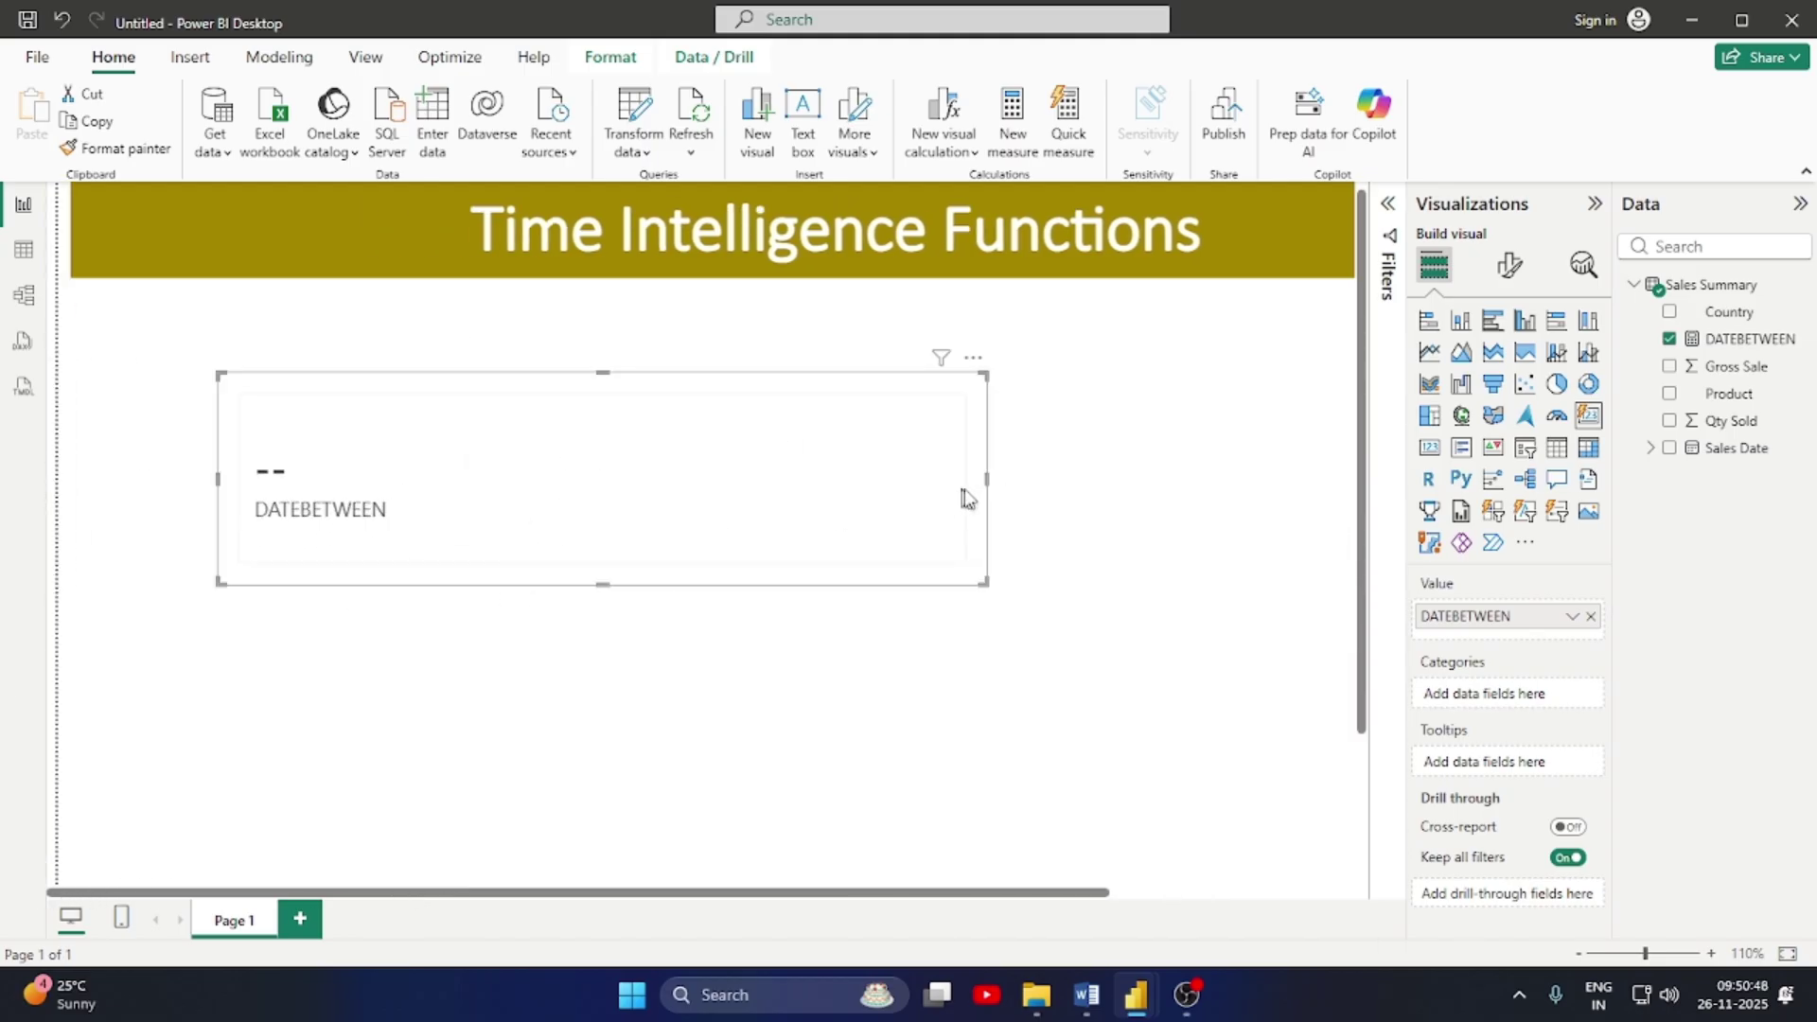
pyautogui.moveTo(987, 479); pyautogui.dragTo(454, 439)
pyautogui.moveTo(523, 543); pyautogui.dragTo(698, 606)
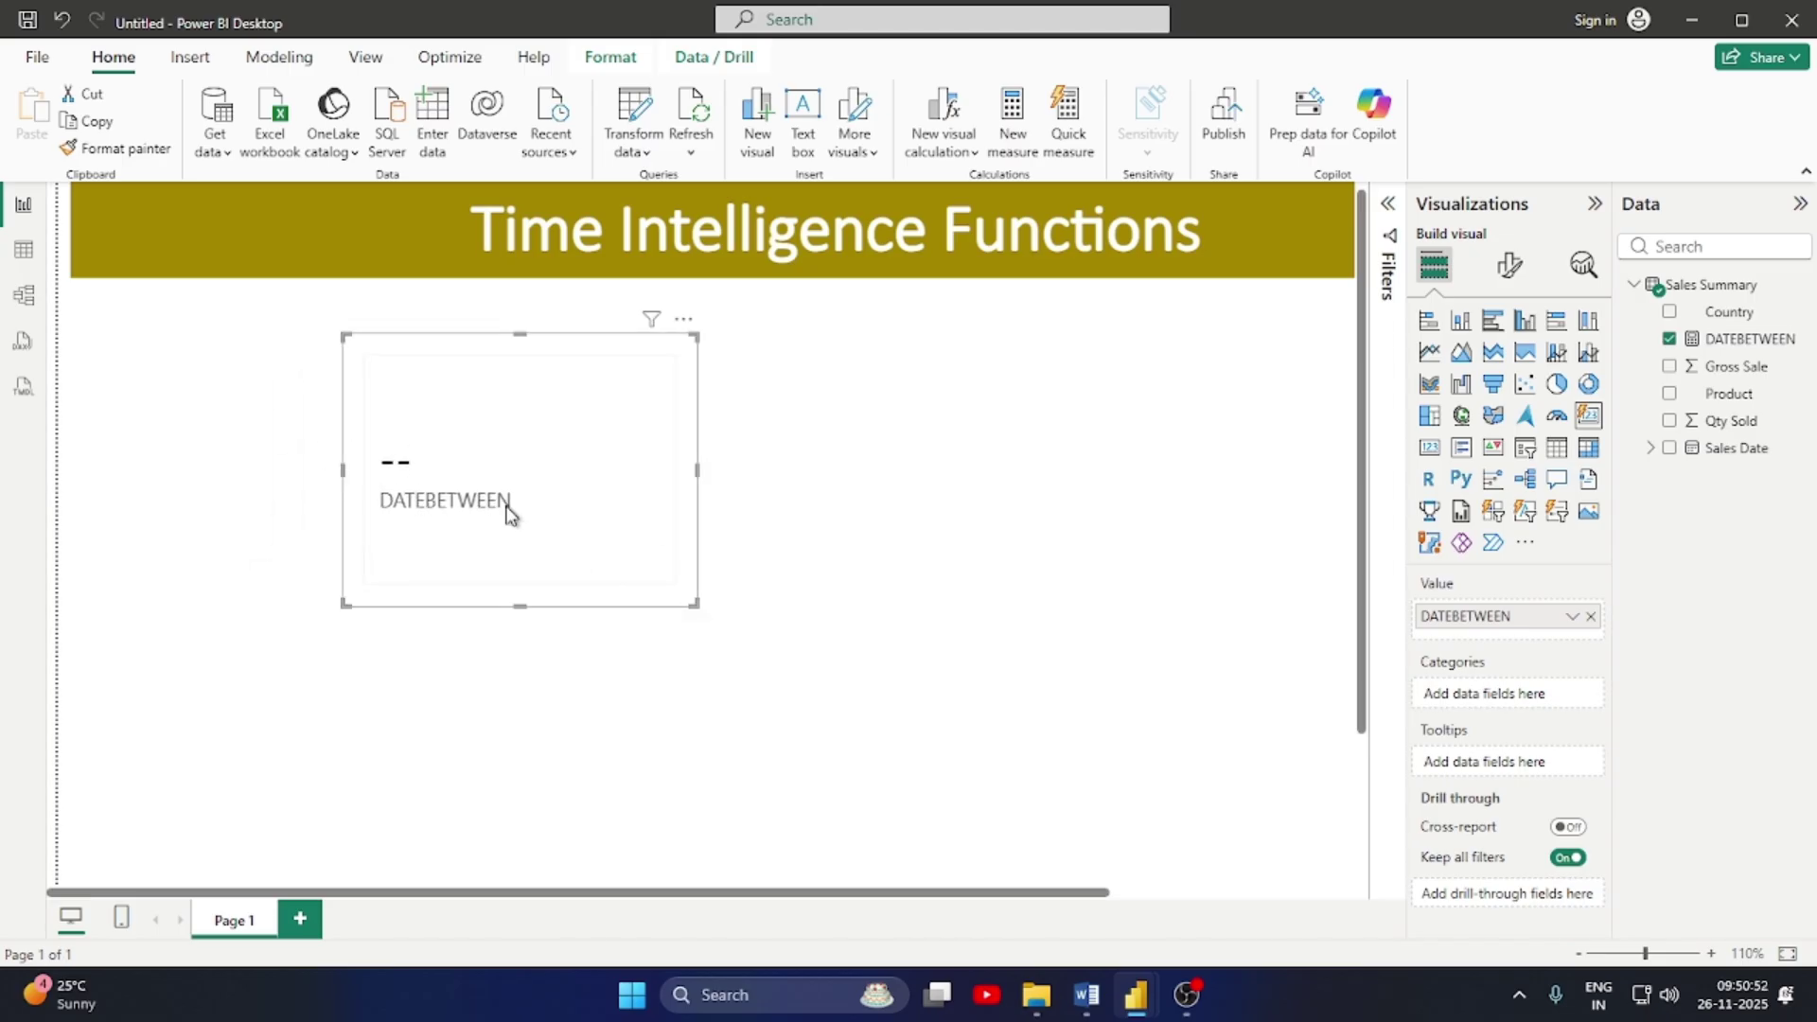
# Compare the DATEBETWEEN formula's date range with the Sales Date values in the Sales Summary table data
pyautogui.click(1740, 343)
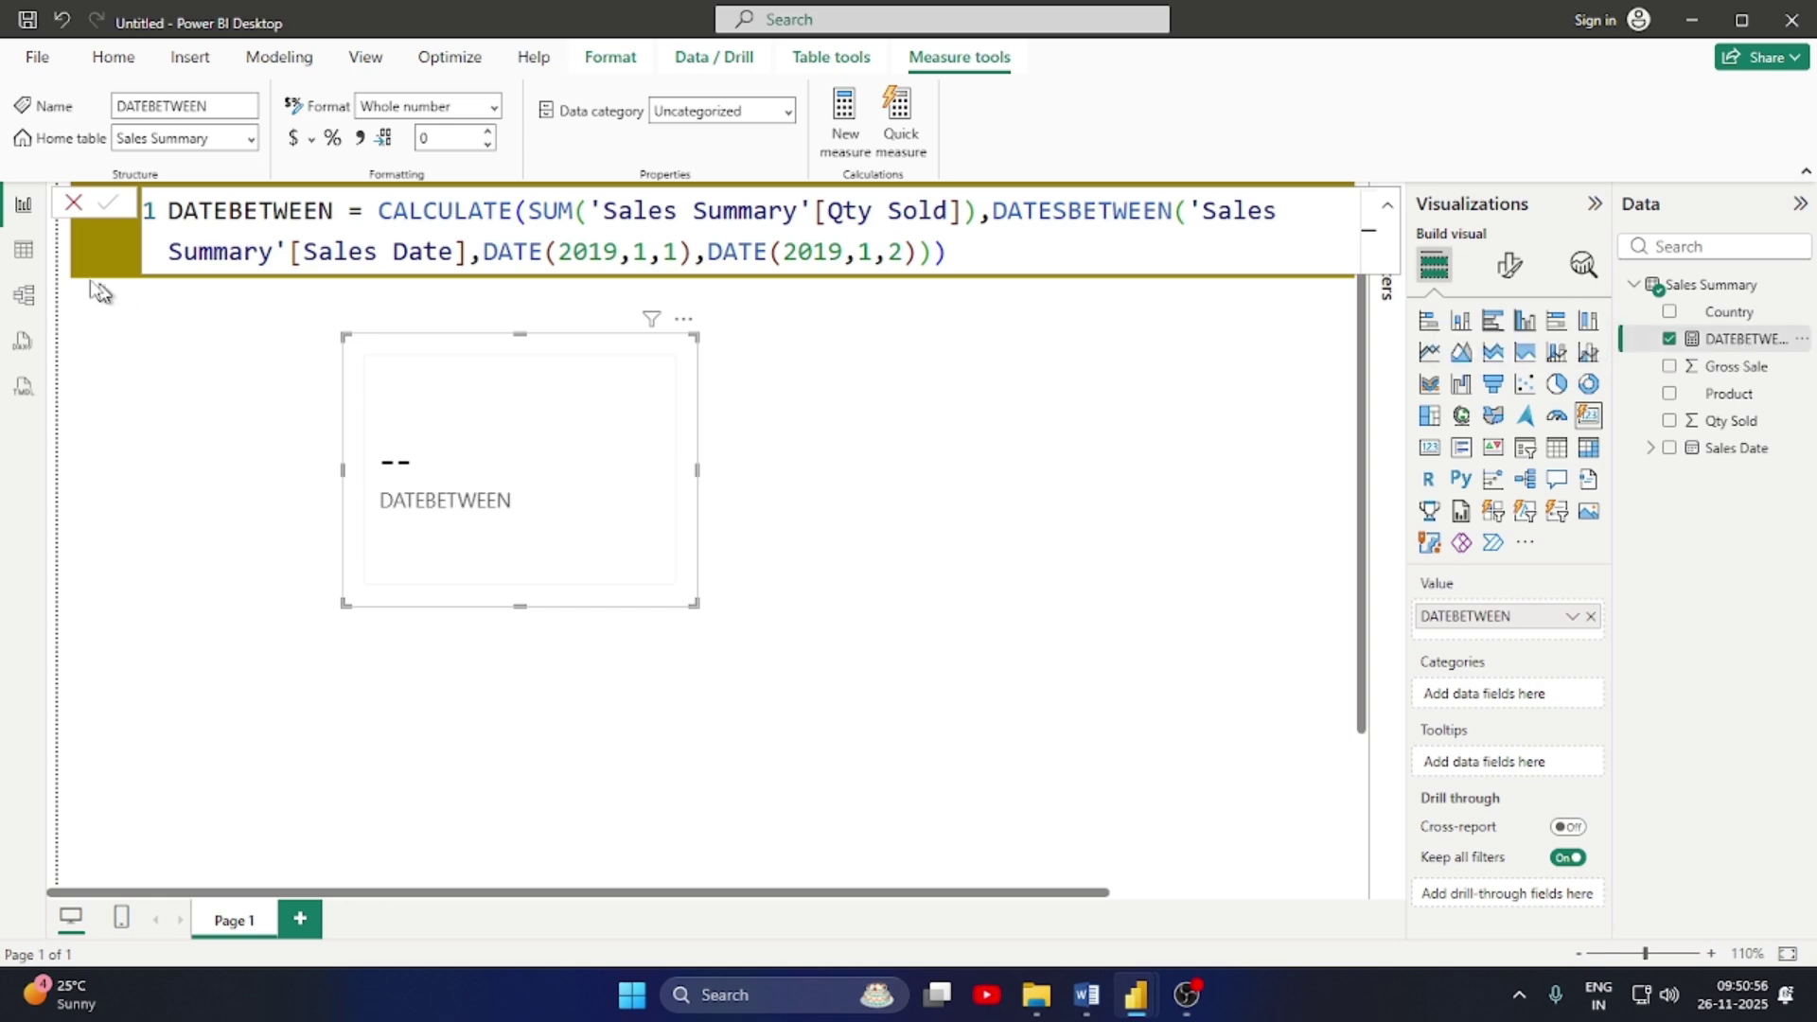
pyautogui.click(22, 254)
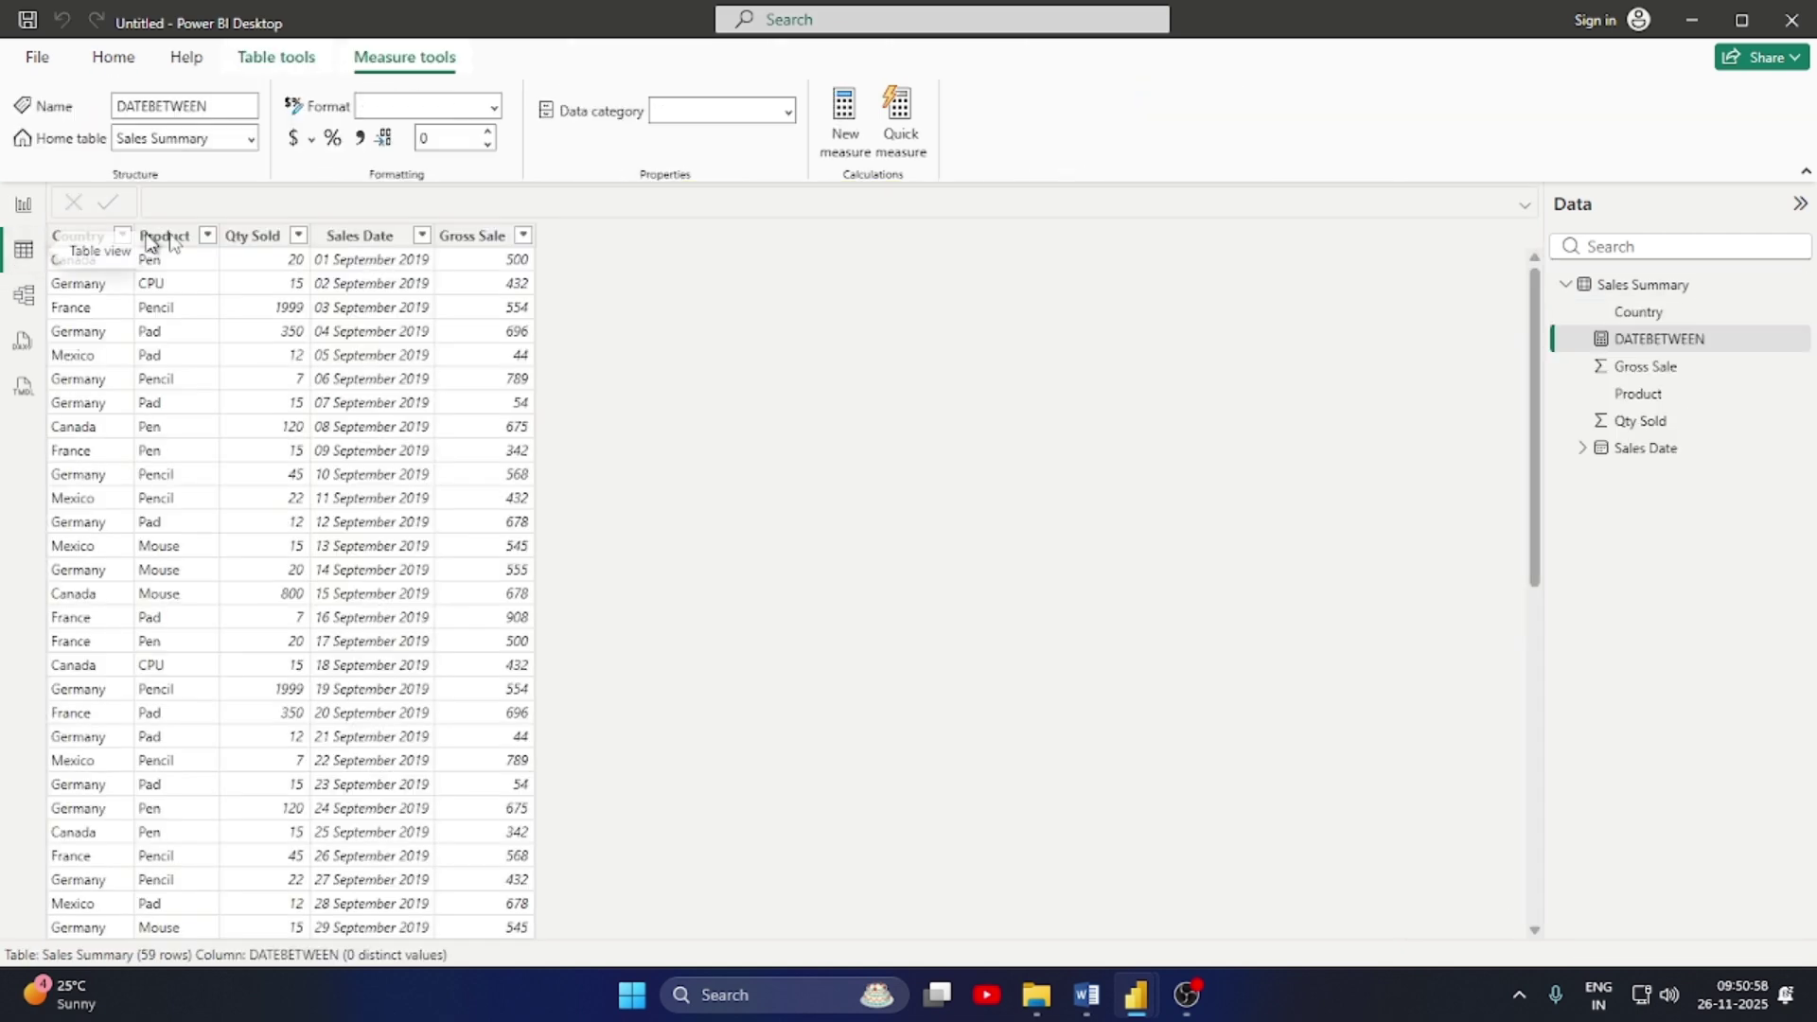
pyautogui.scroll(-10, 376, 404)
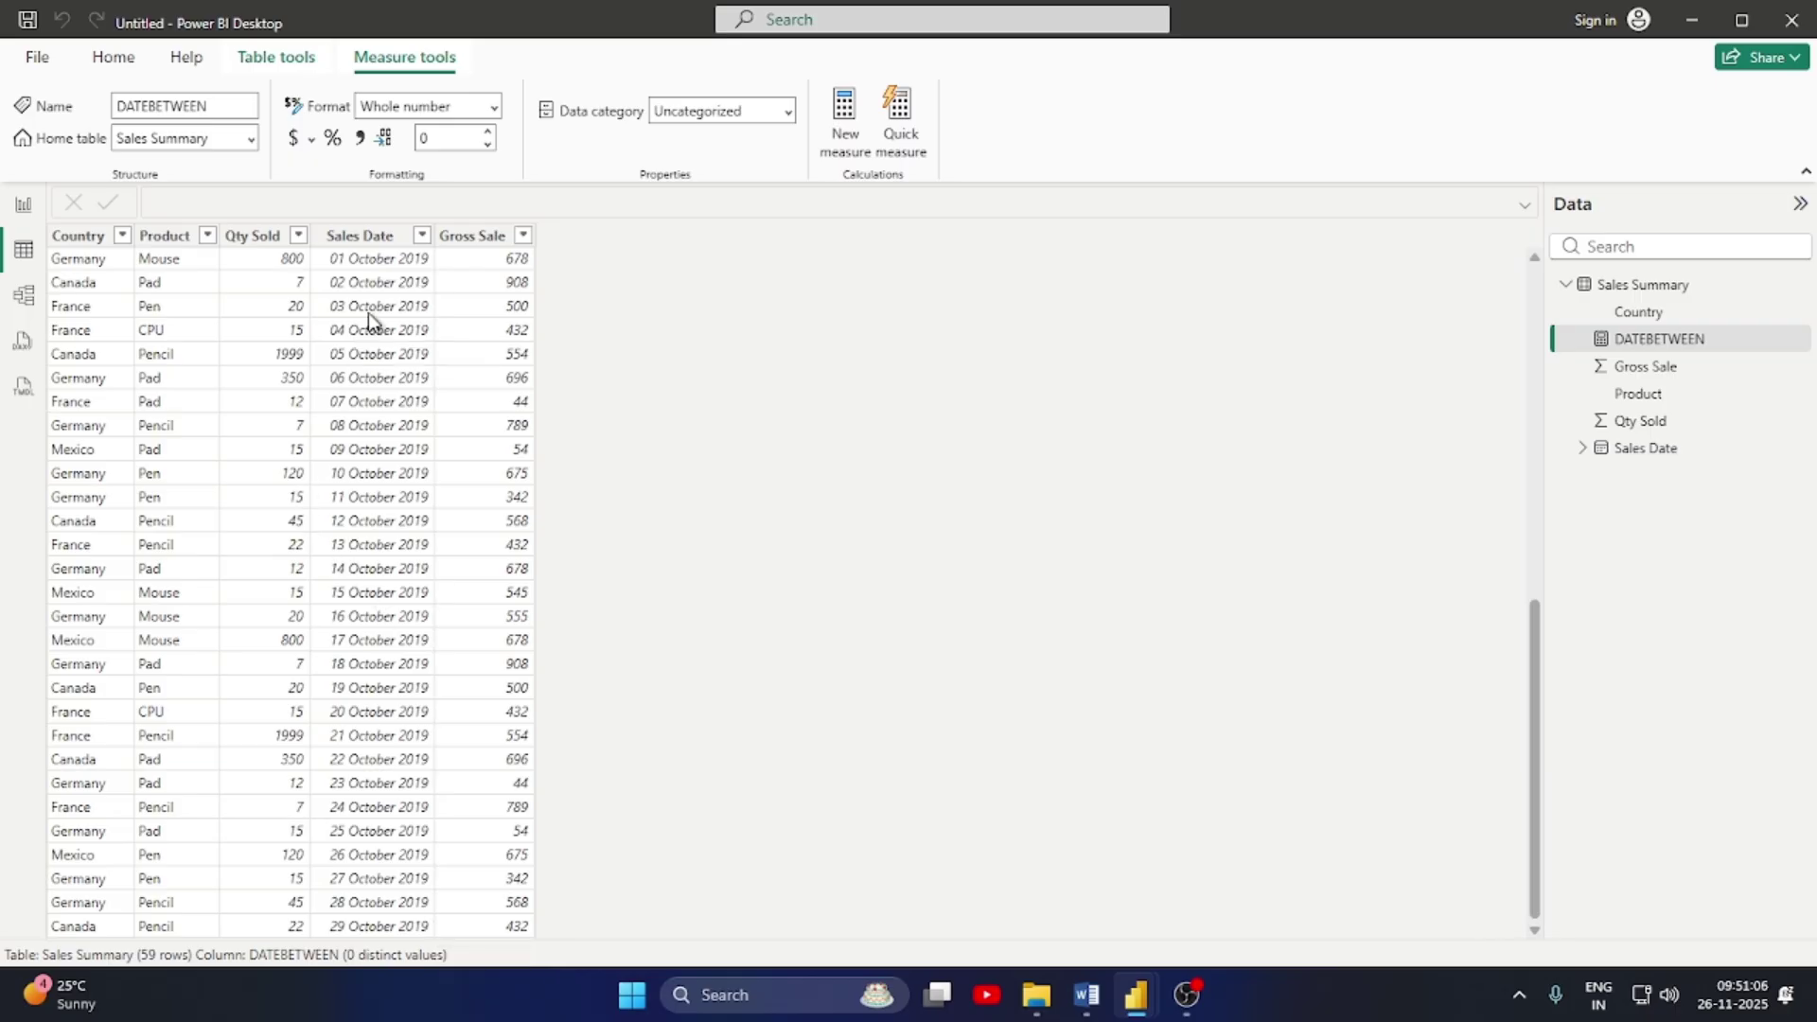
pyautogui.scroll(2, 384, 303)
pyautogui.scroll(6, 386, 301)
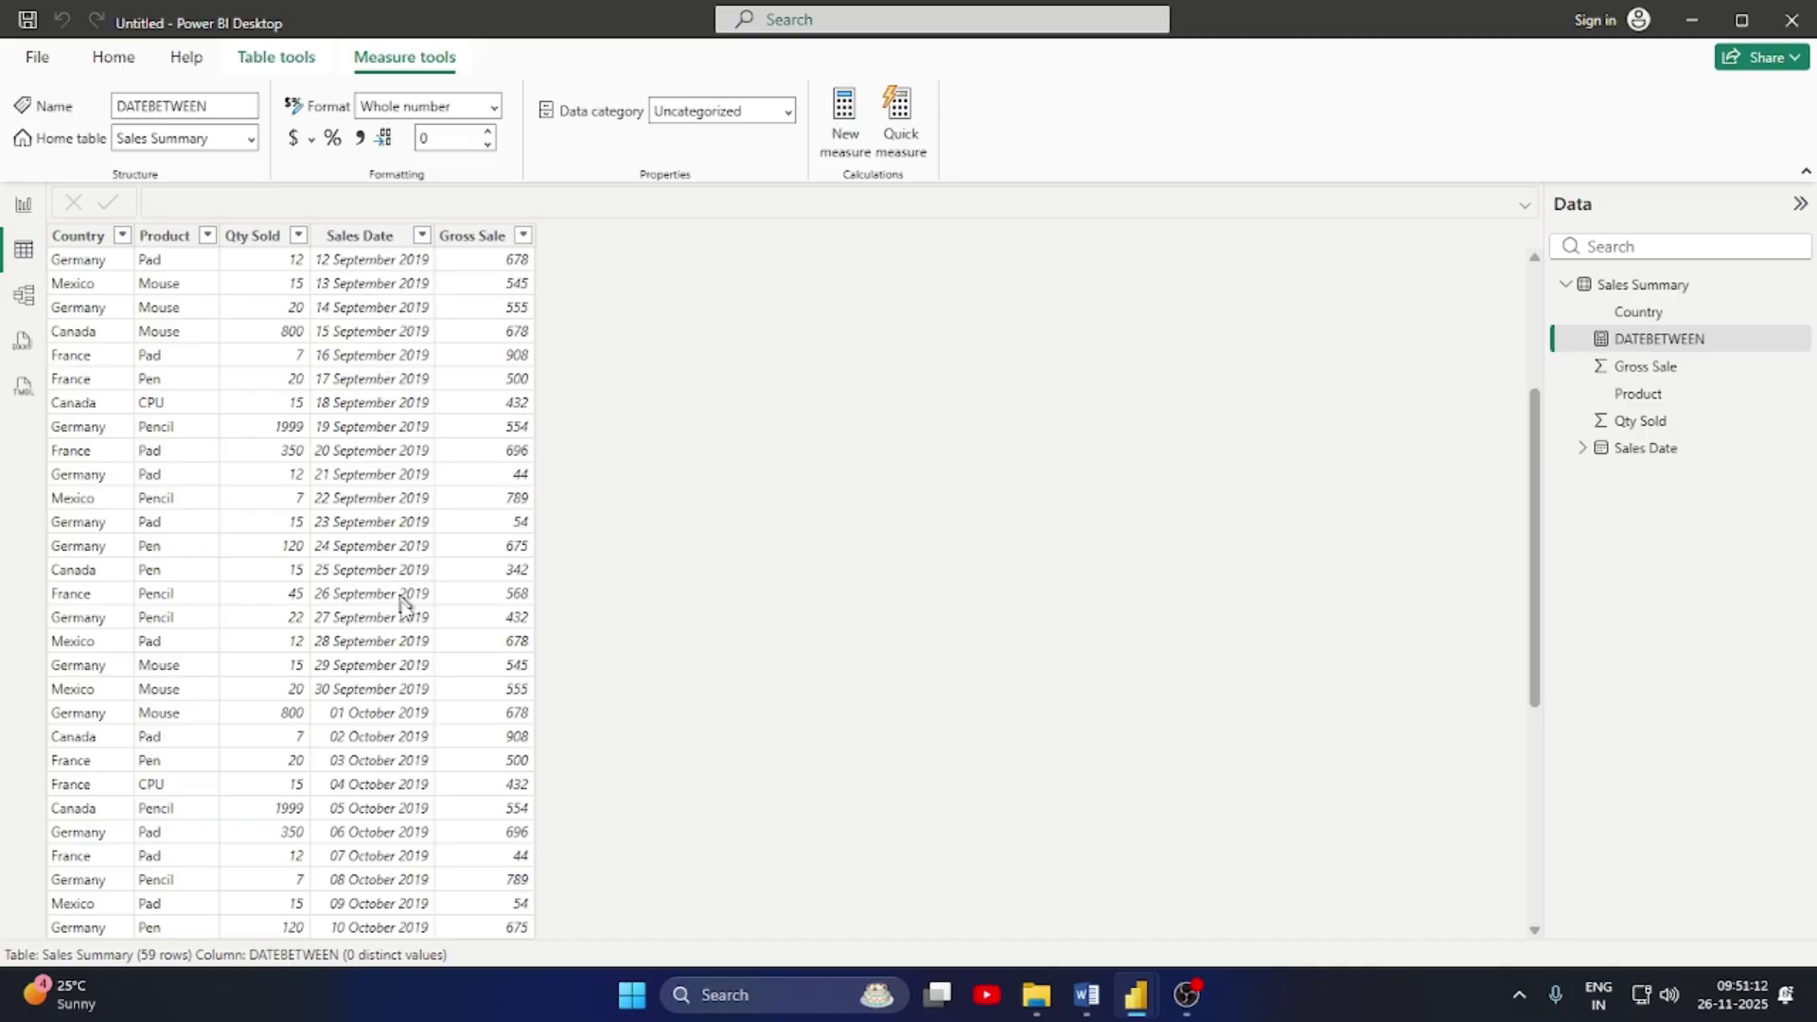
pyautogui.scroll(-4, 416, 663)
pyautogui.scroll(-3, 416, 691)
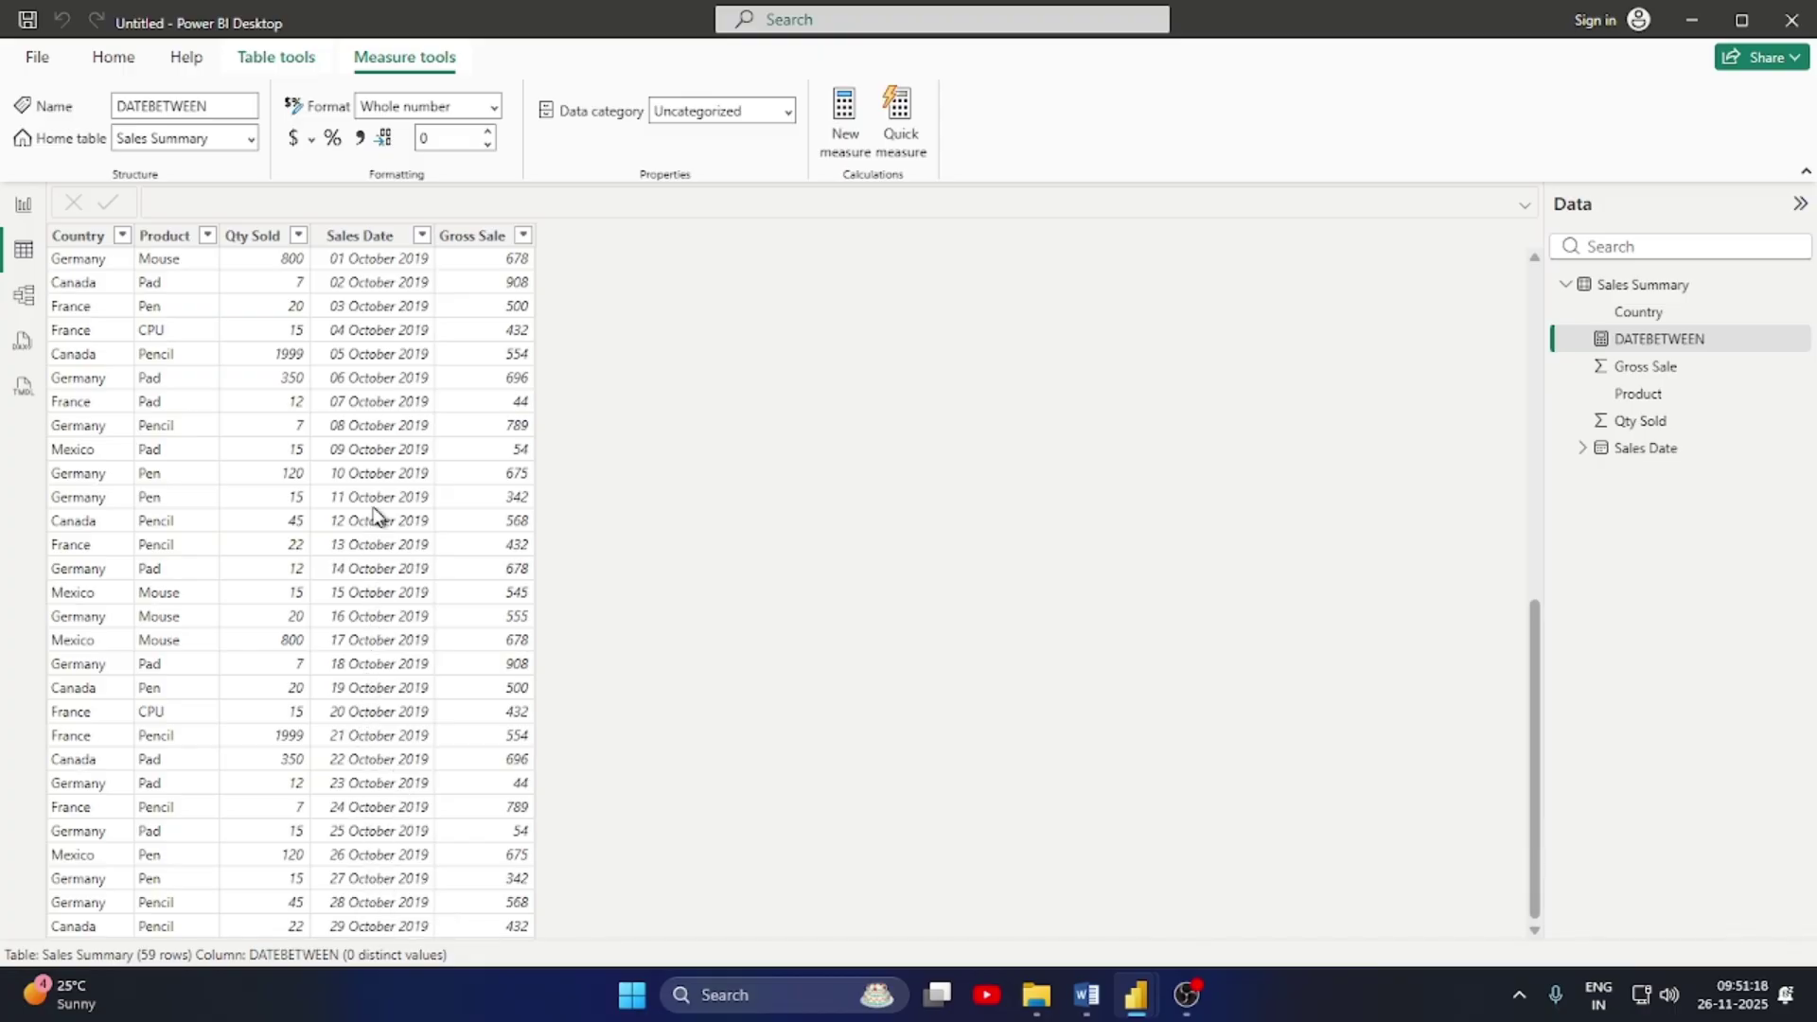
pyautogui.scroll(3, 372, 473)
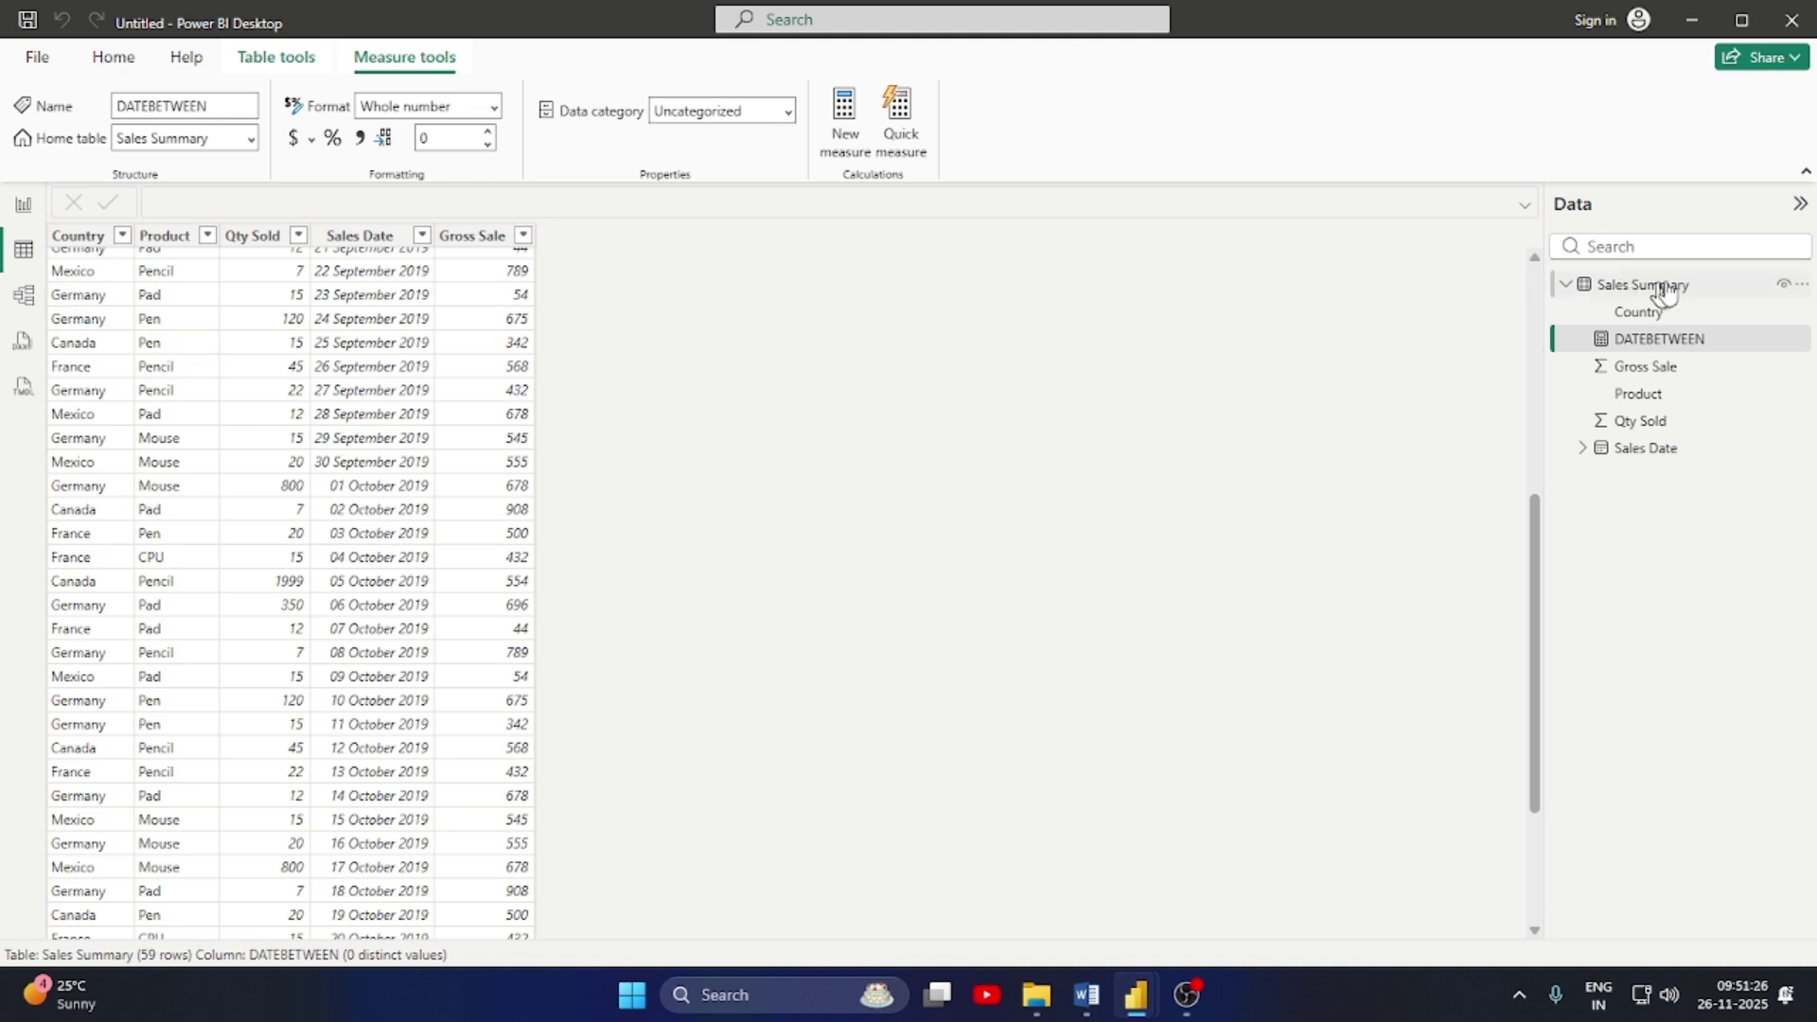
# Change the DATEBETWEEN measure's range to DATE(2019,10,1) through DATE(2019,10,2) and commit the formula
pyautogui.click(1659, 343)
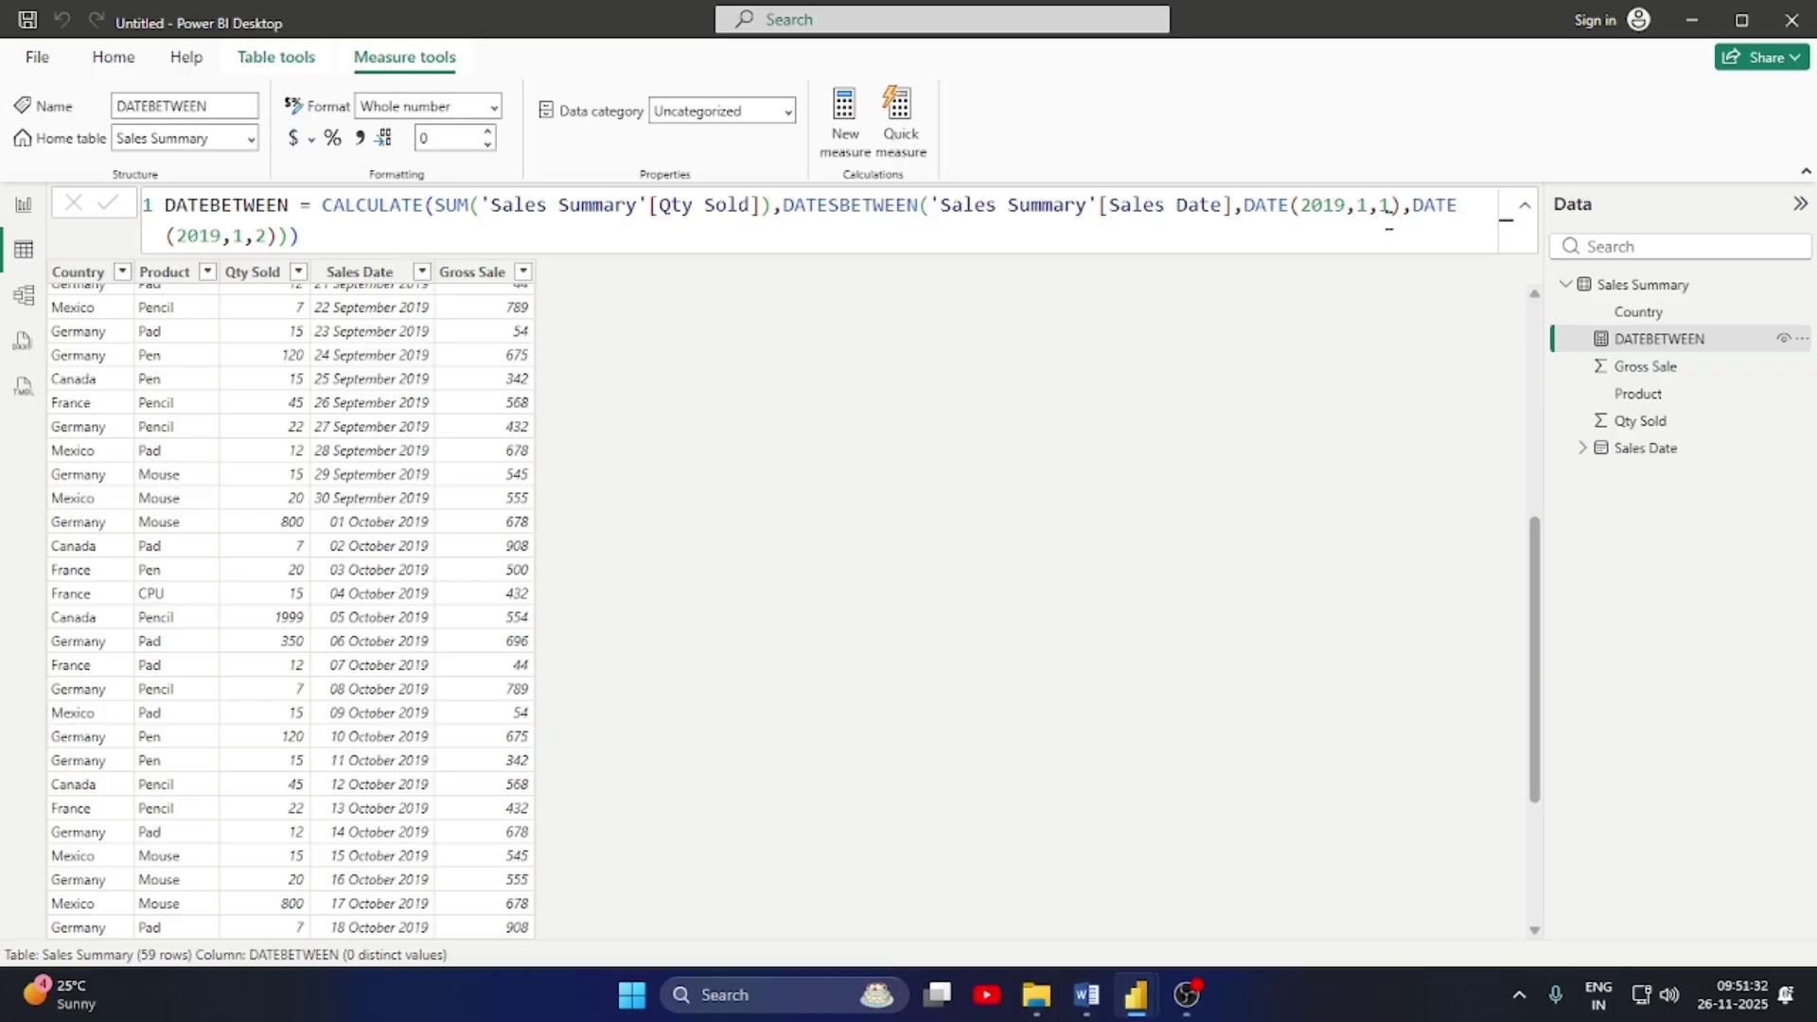
pyautogui.click(1365, 207)
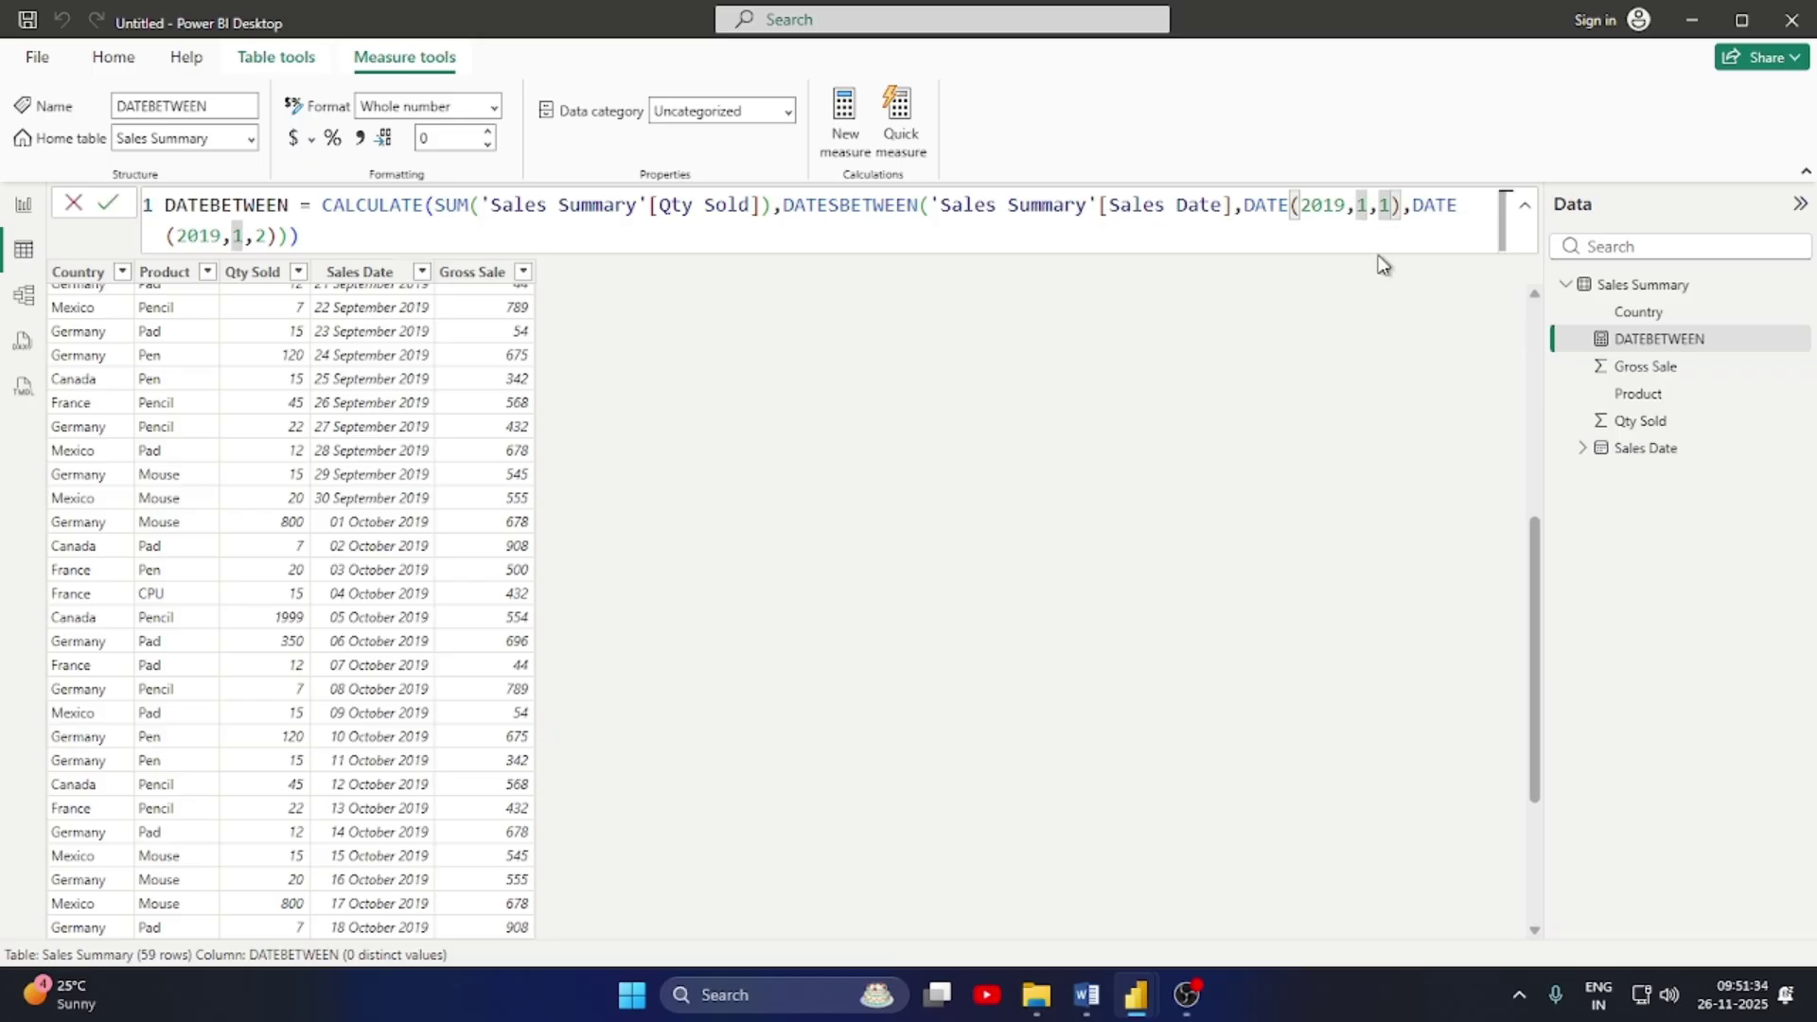
pyautogui.write('0')
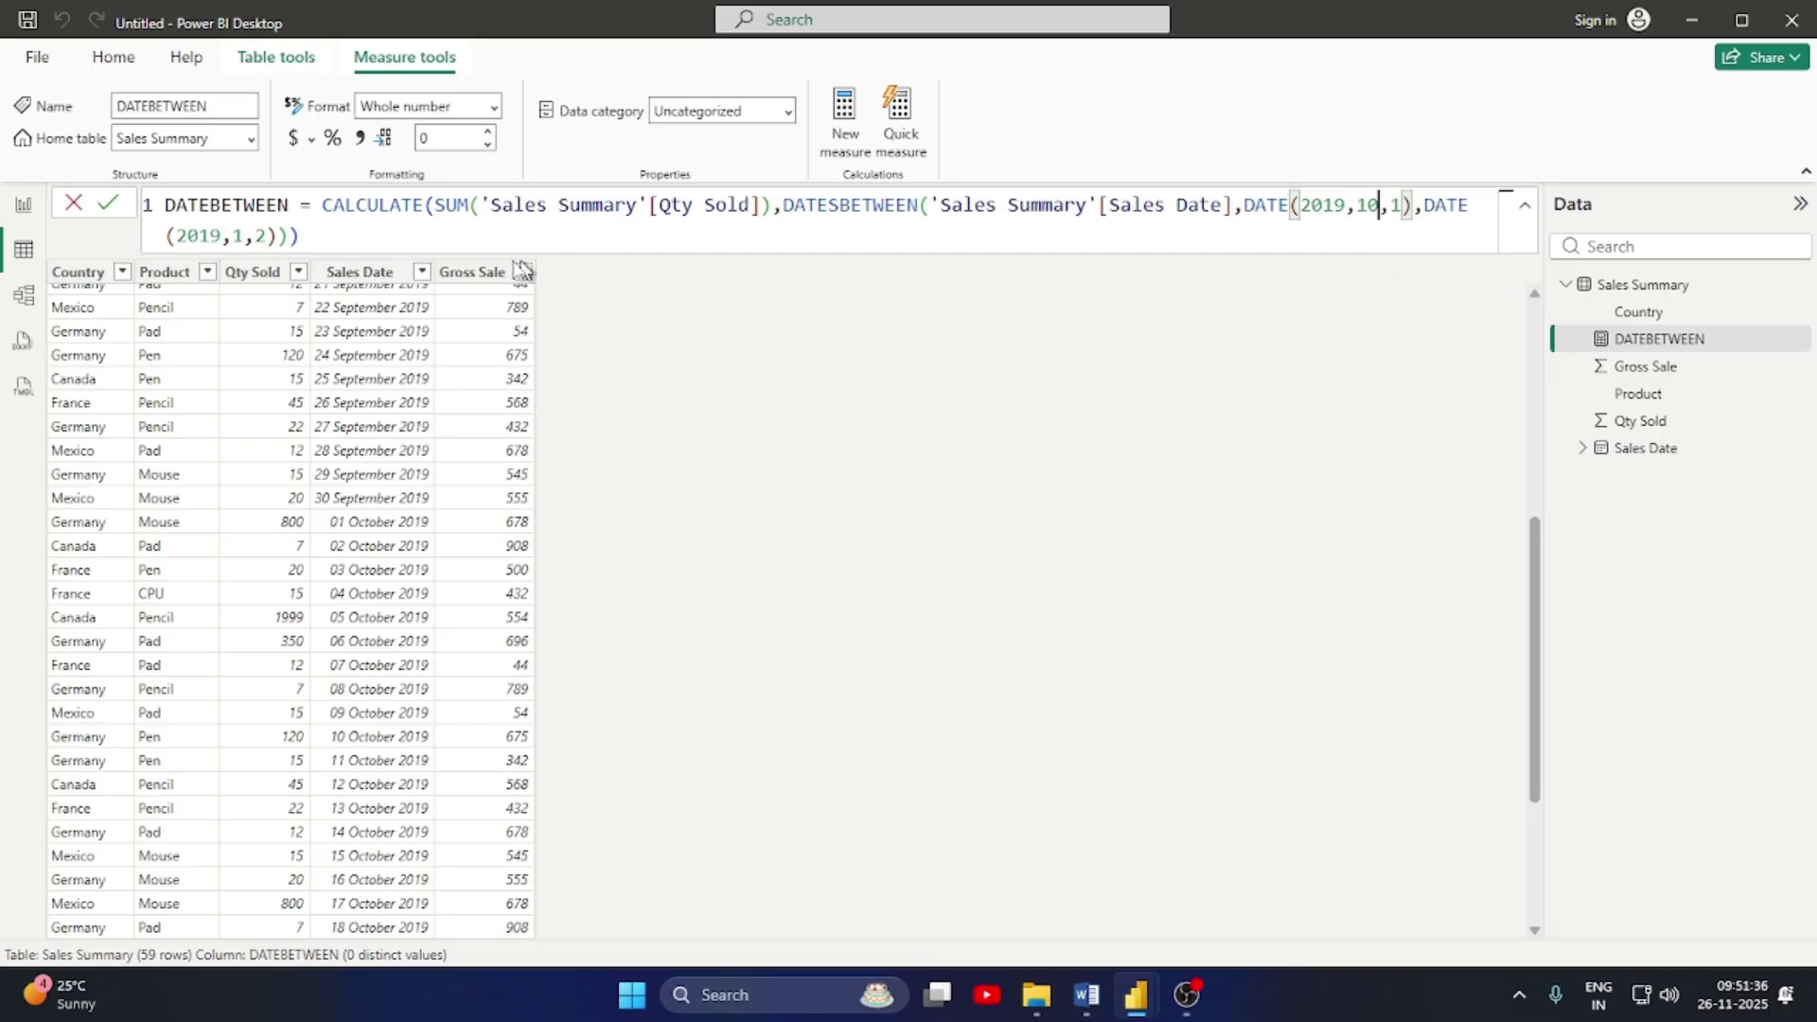
pyautogui.click(241, 236)
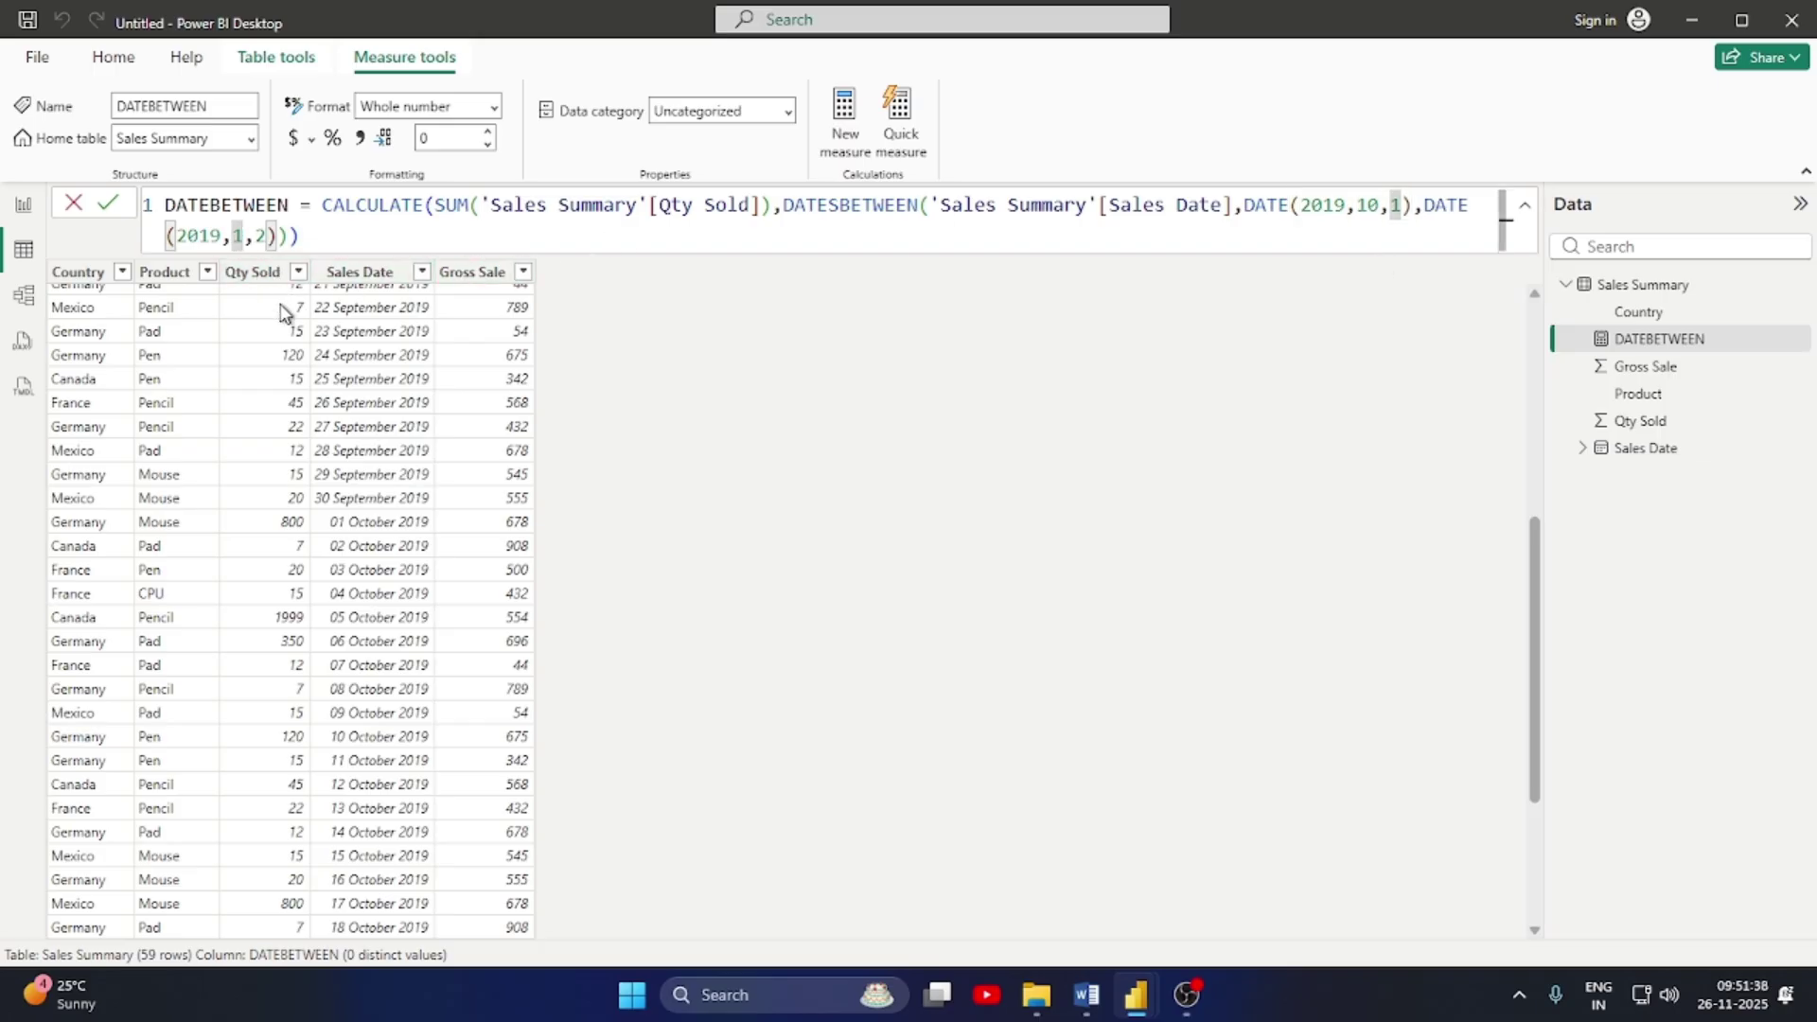
pyautogui.write('0')
pyautogui.press('Return')
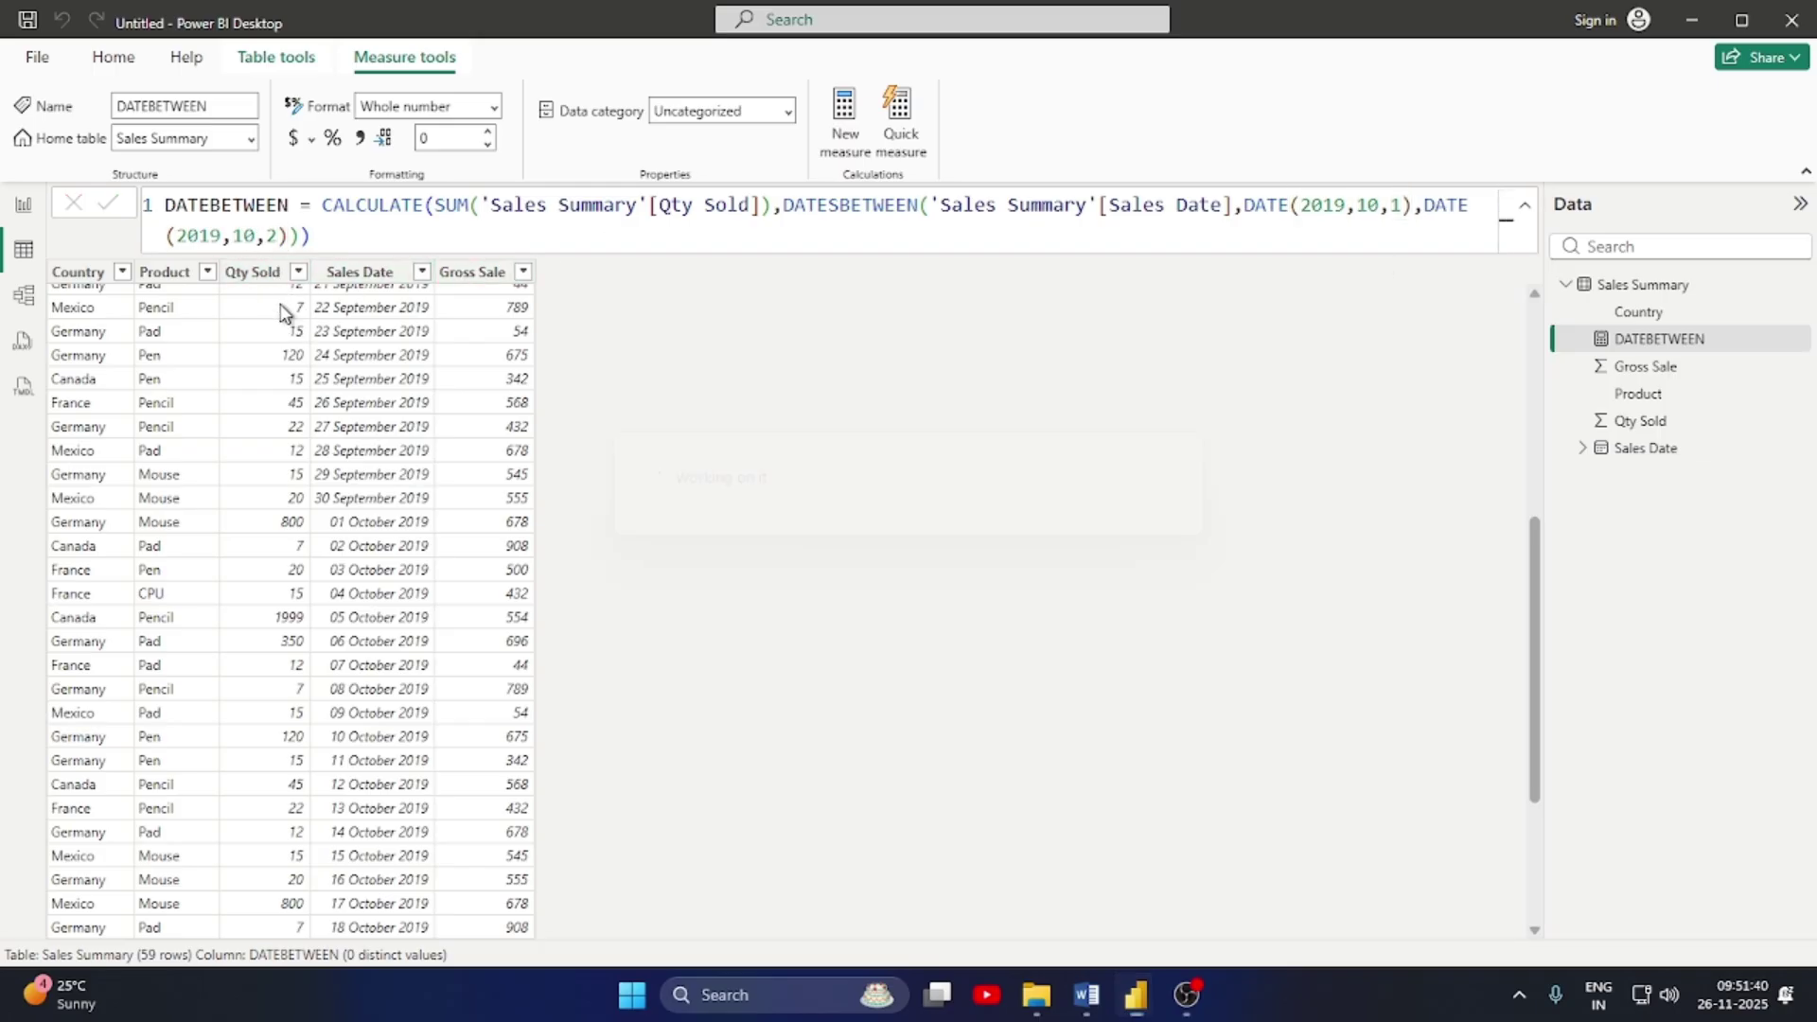
# Return to the report page, shrink the DATEBETWEEN card and move it to the page's right side, then deselect it
pyautogui.click(23, 205)
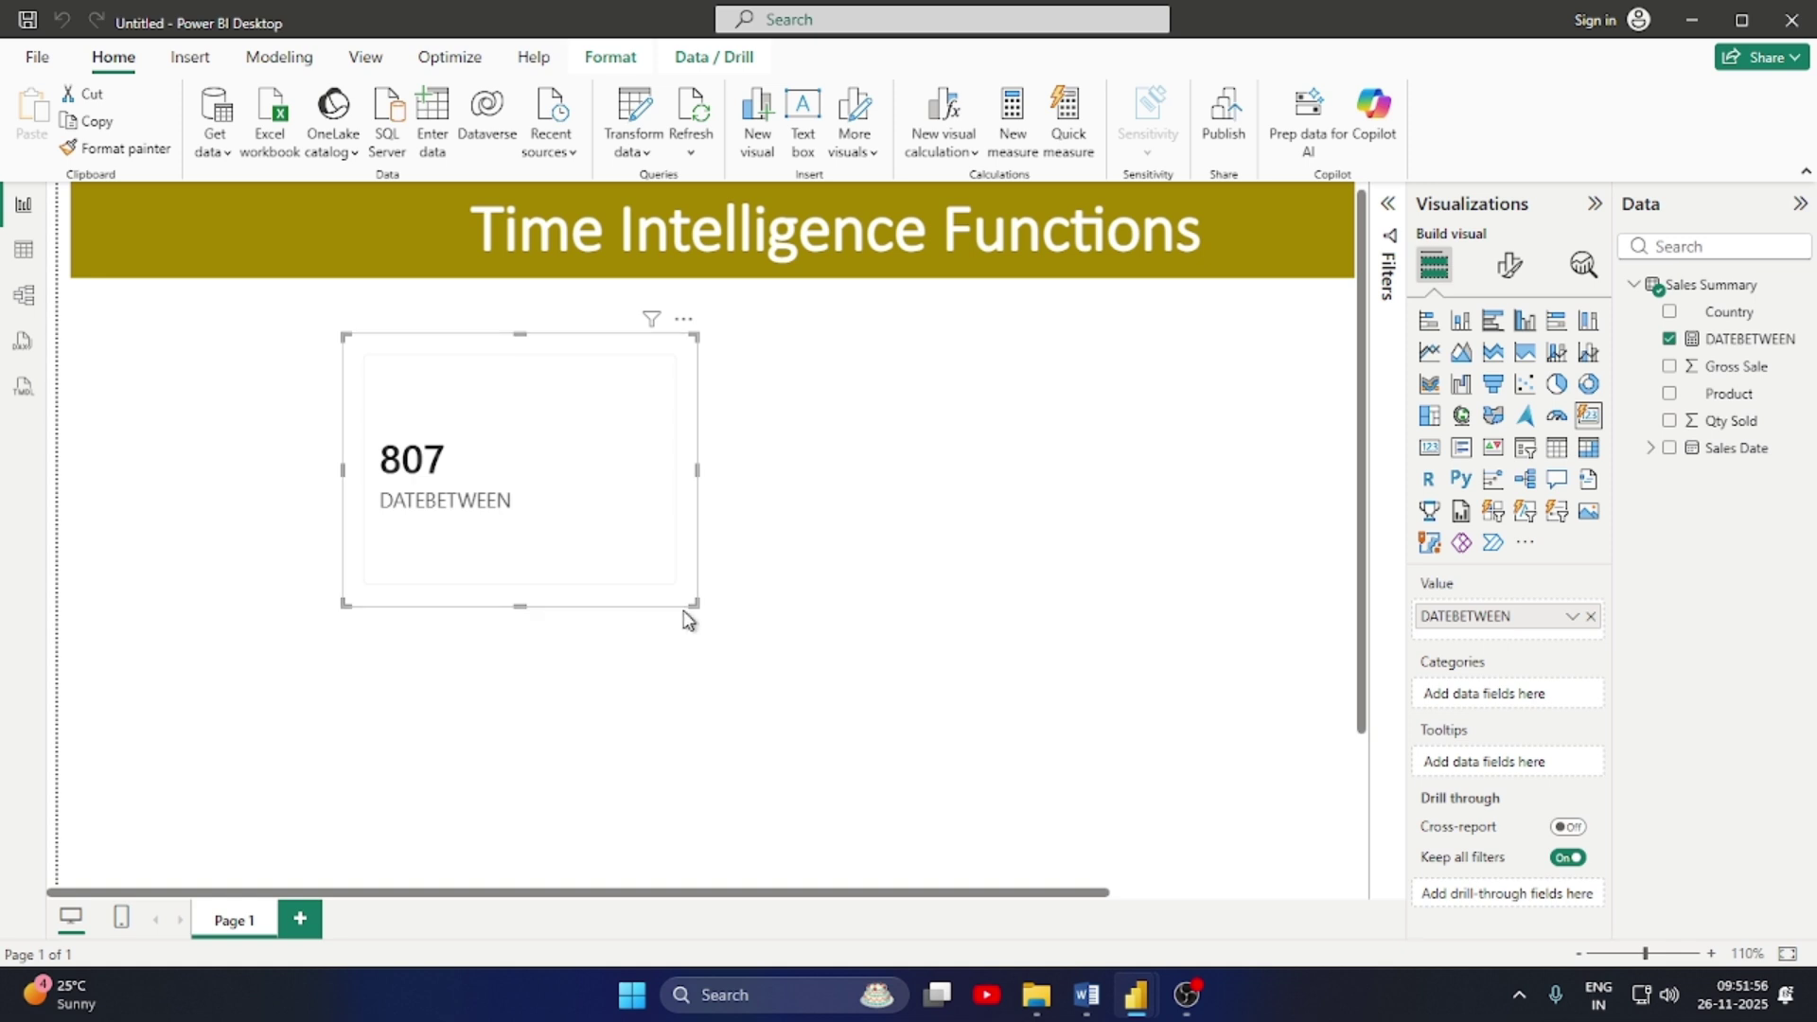
pyautogui.moveTo(697, 606); pyautogui.dragTo(565, 509)
pyautogui.moveTo(499, 413); pyautogui.dragTo(1245, 501)
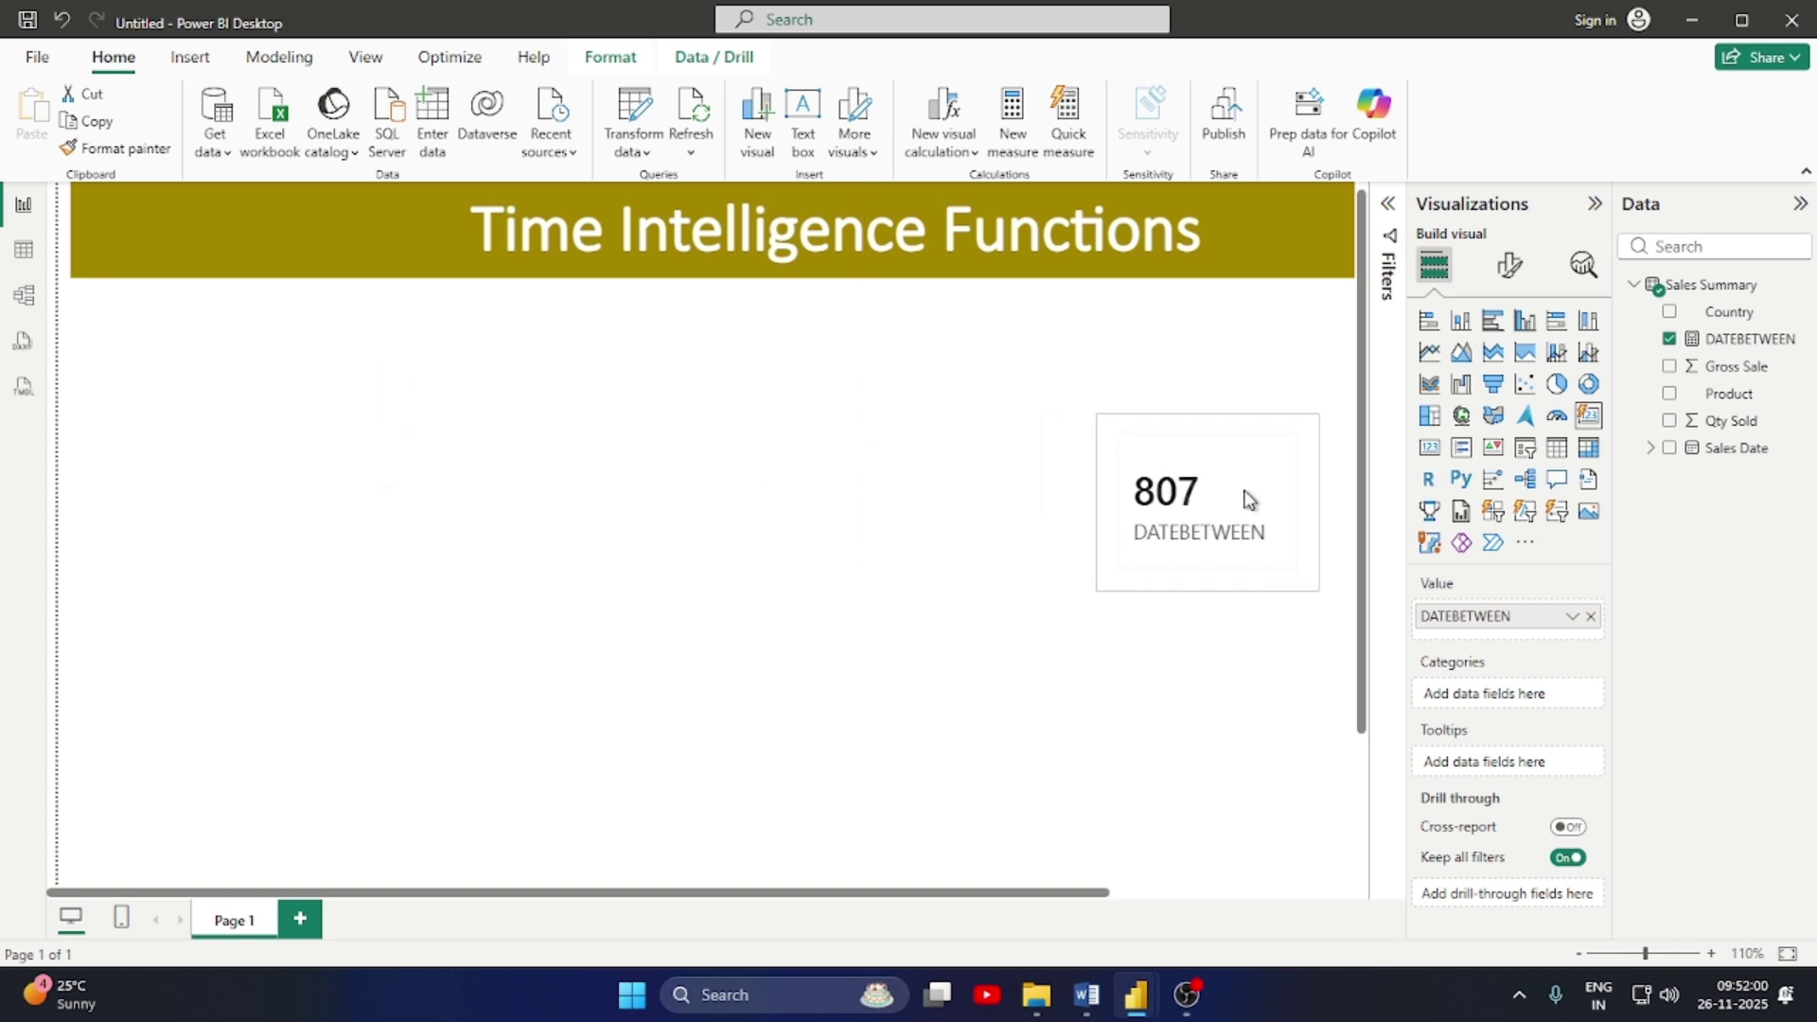
pyautogui.click(899, 562)
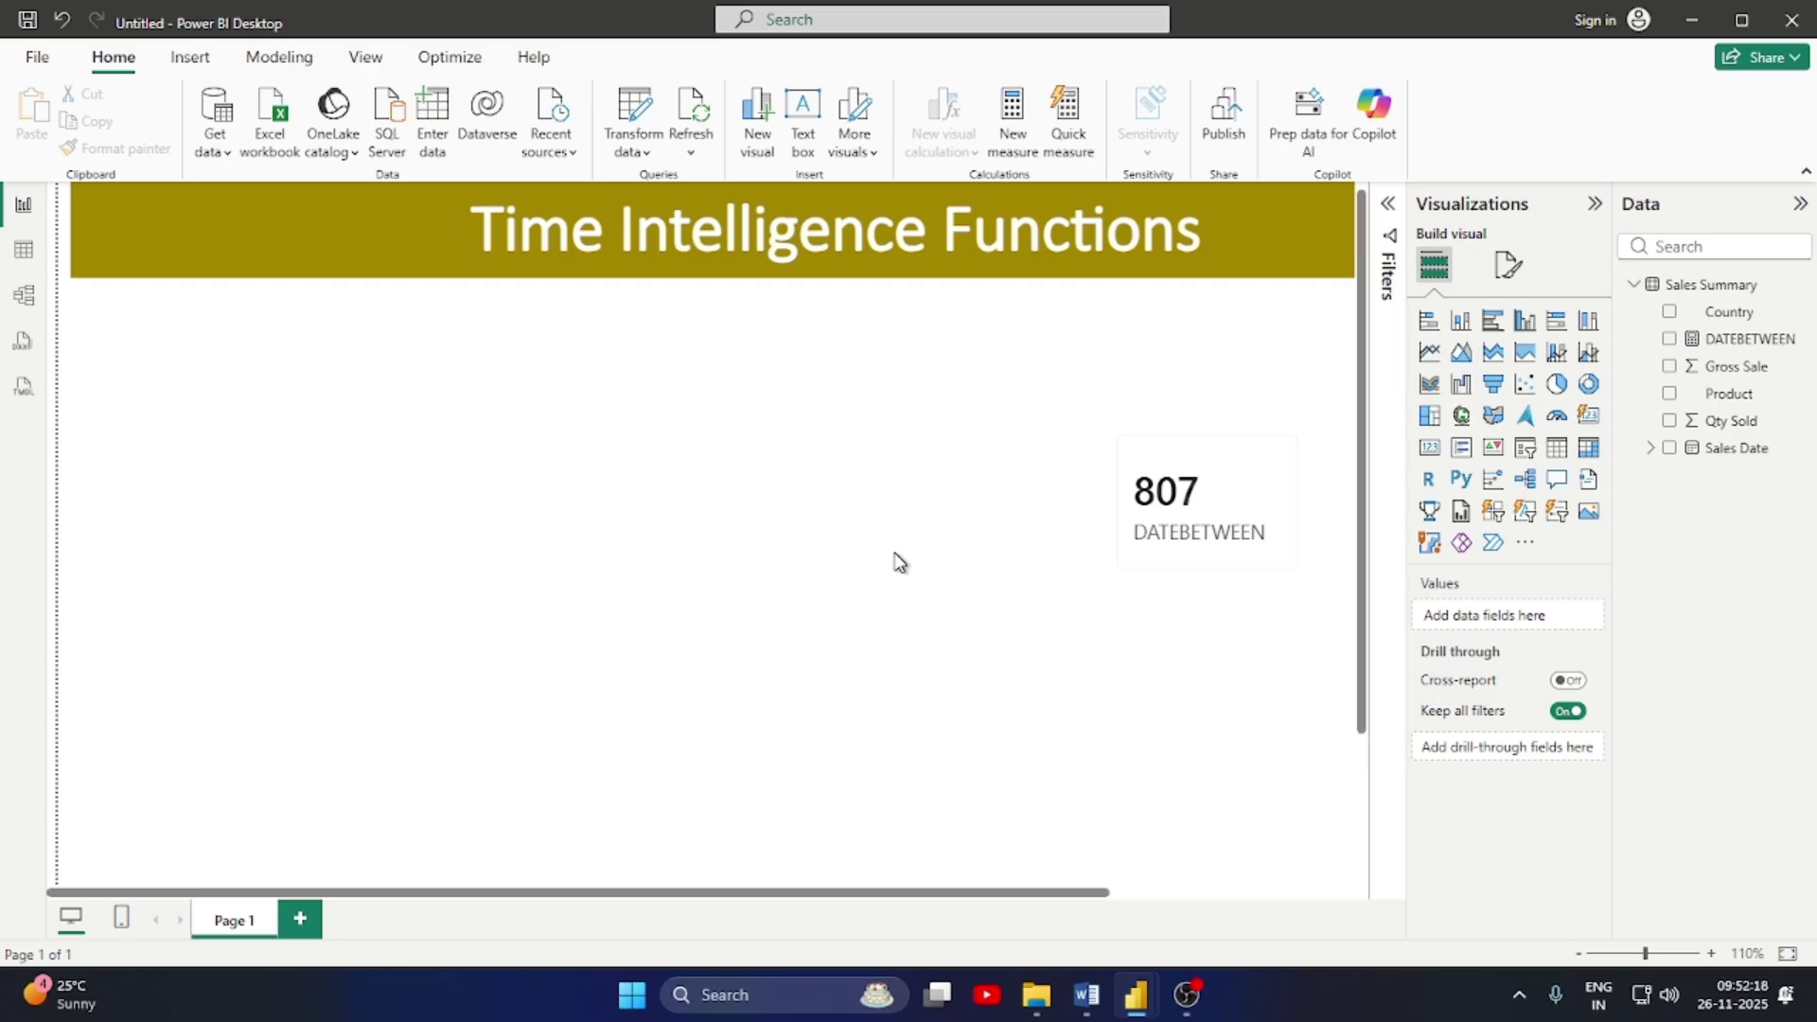
# Create a new measure and replace its default name with DATEINPERIOD
pyautogui.click(1014, 112)
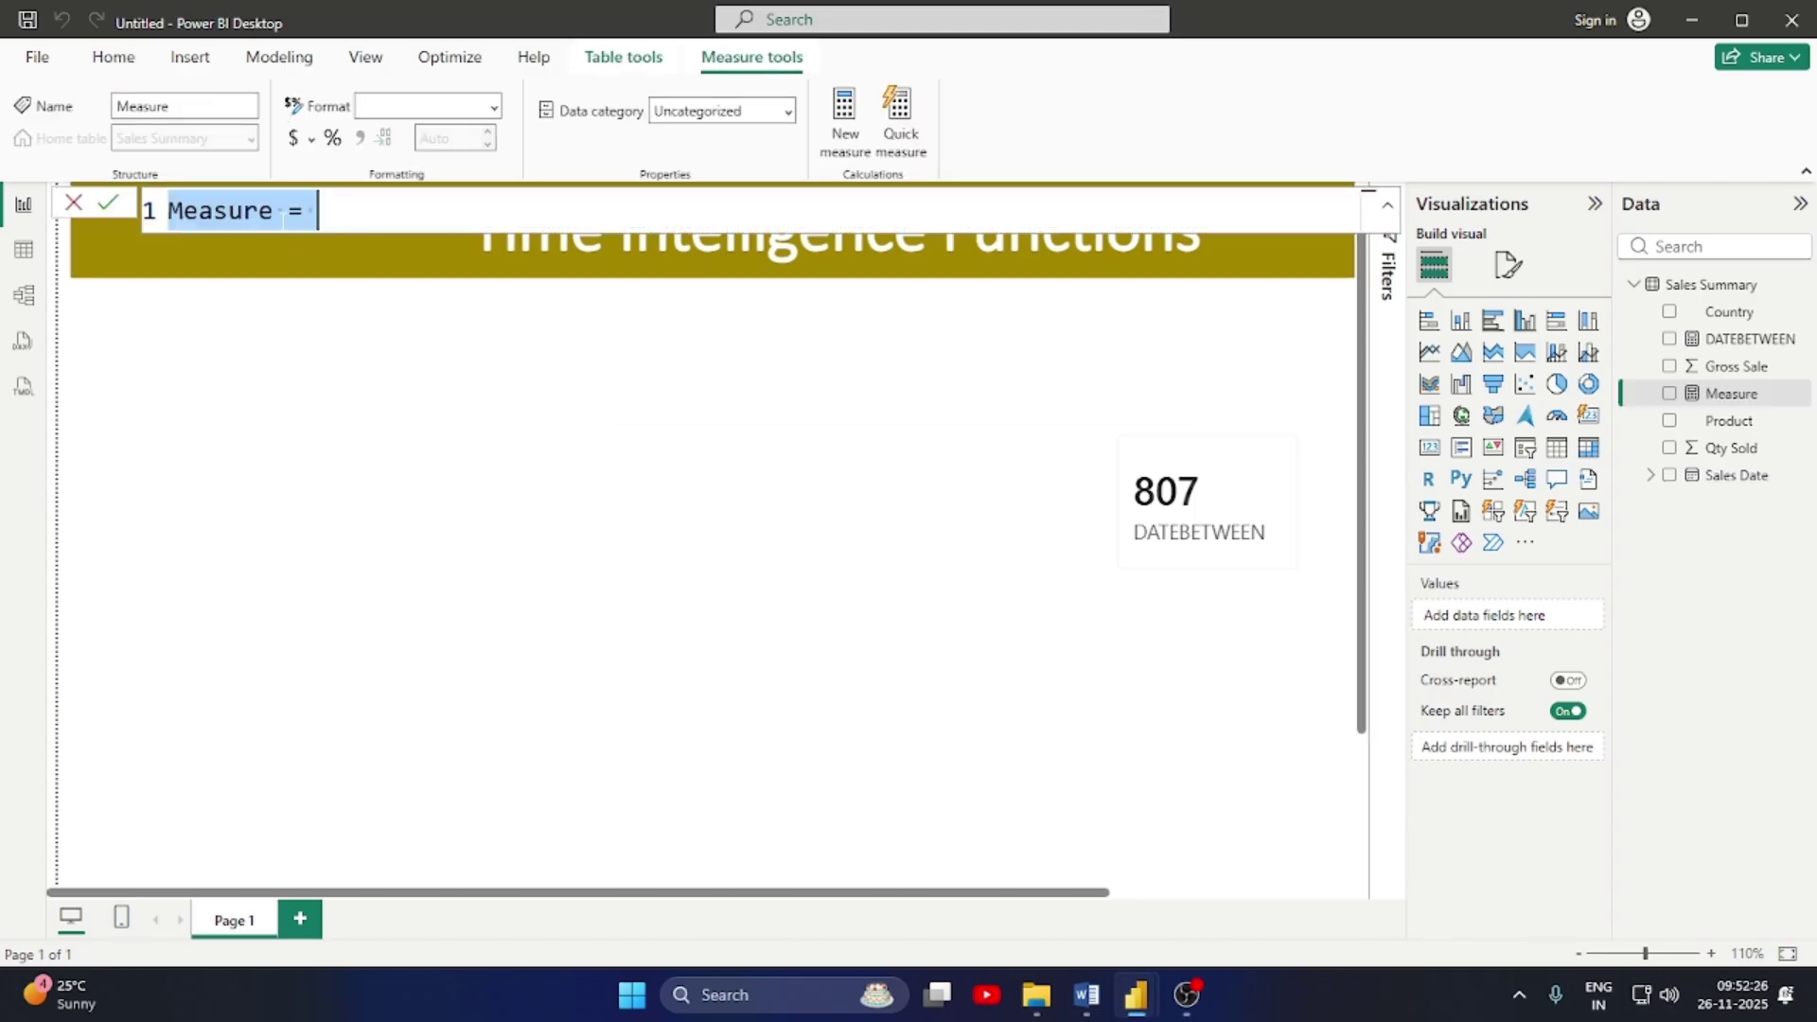
pyautogui.click(273, 211)
pyautogui.press('BackSpace')
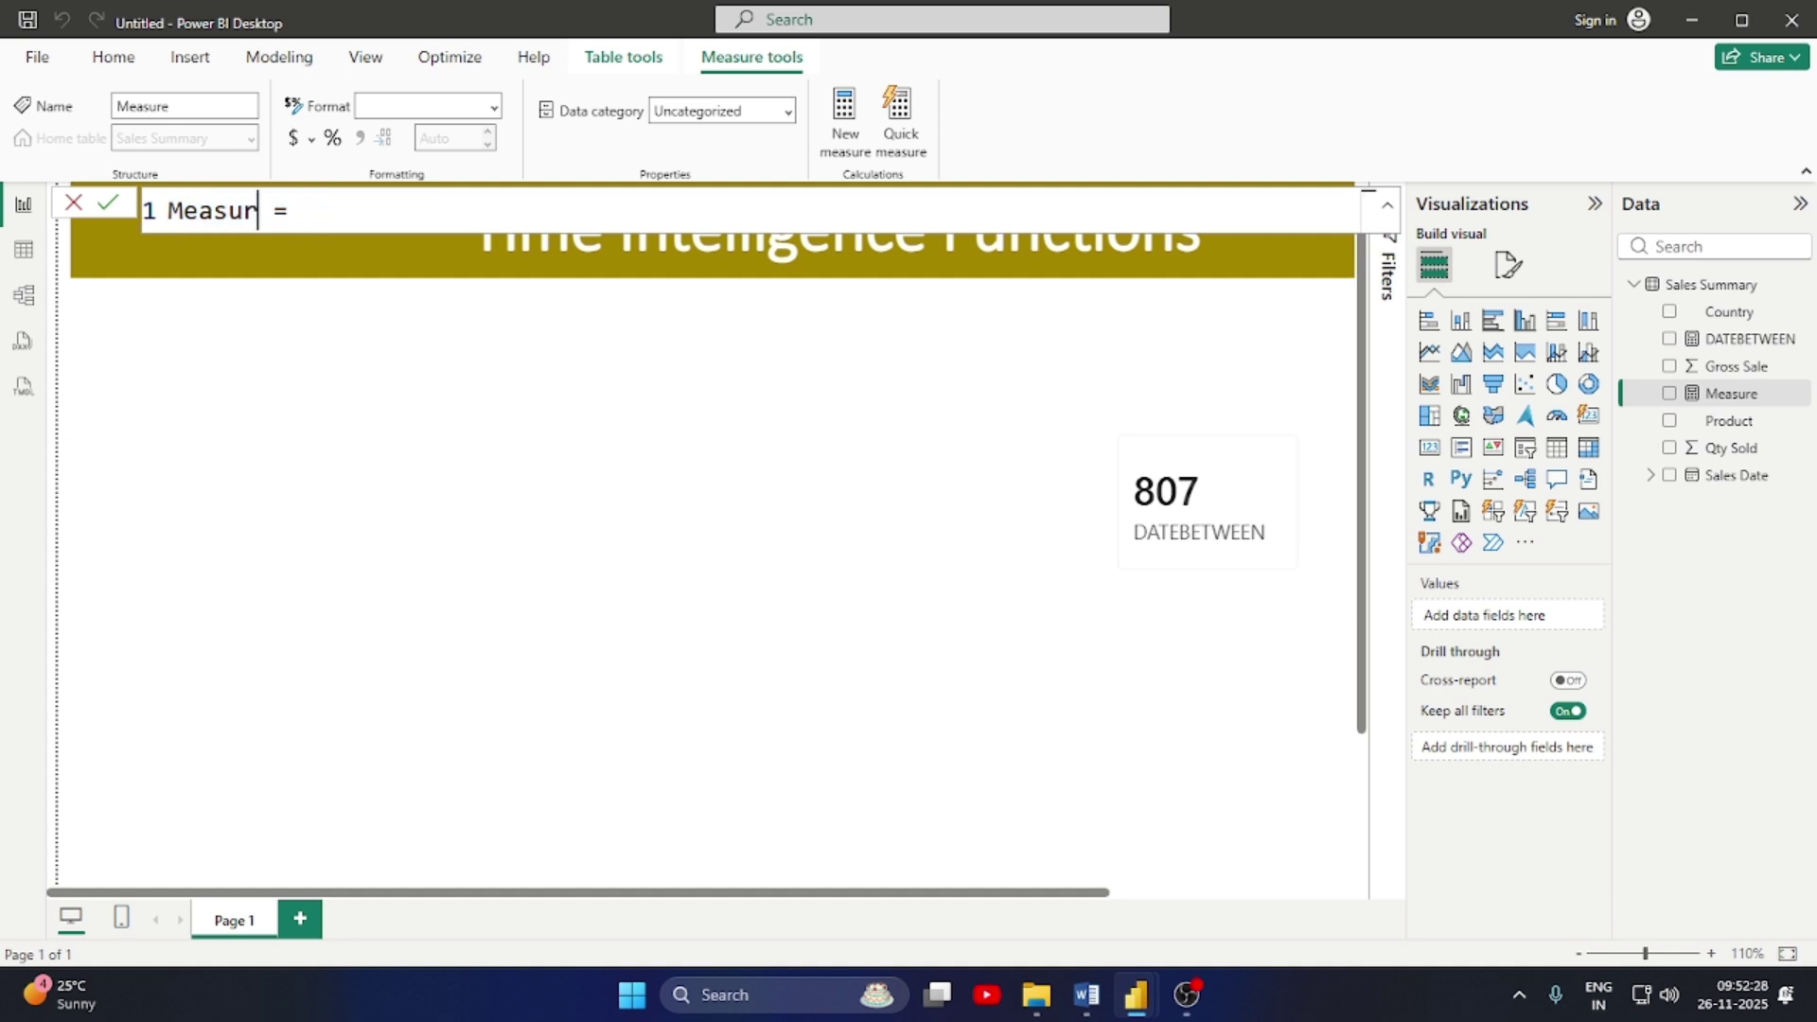
pyautogui.press('BackSpace')
pyautogui.press('BackSpace')
pyautogui.press('BackSpace')
pyautogui.press('BackSpace')
pyautogui.press('BackSpace')
pyautogui.press('BackSpace')
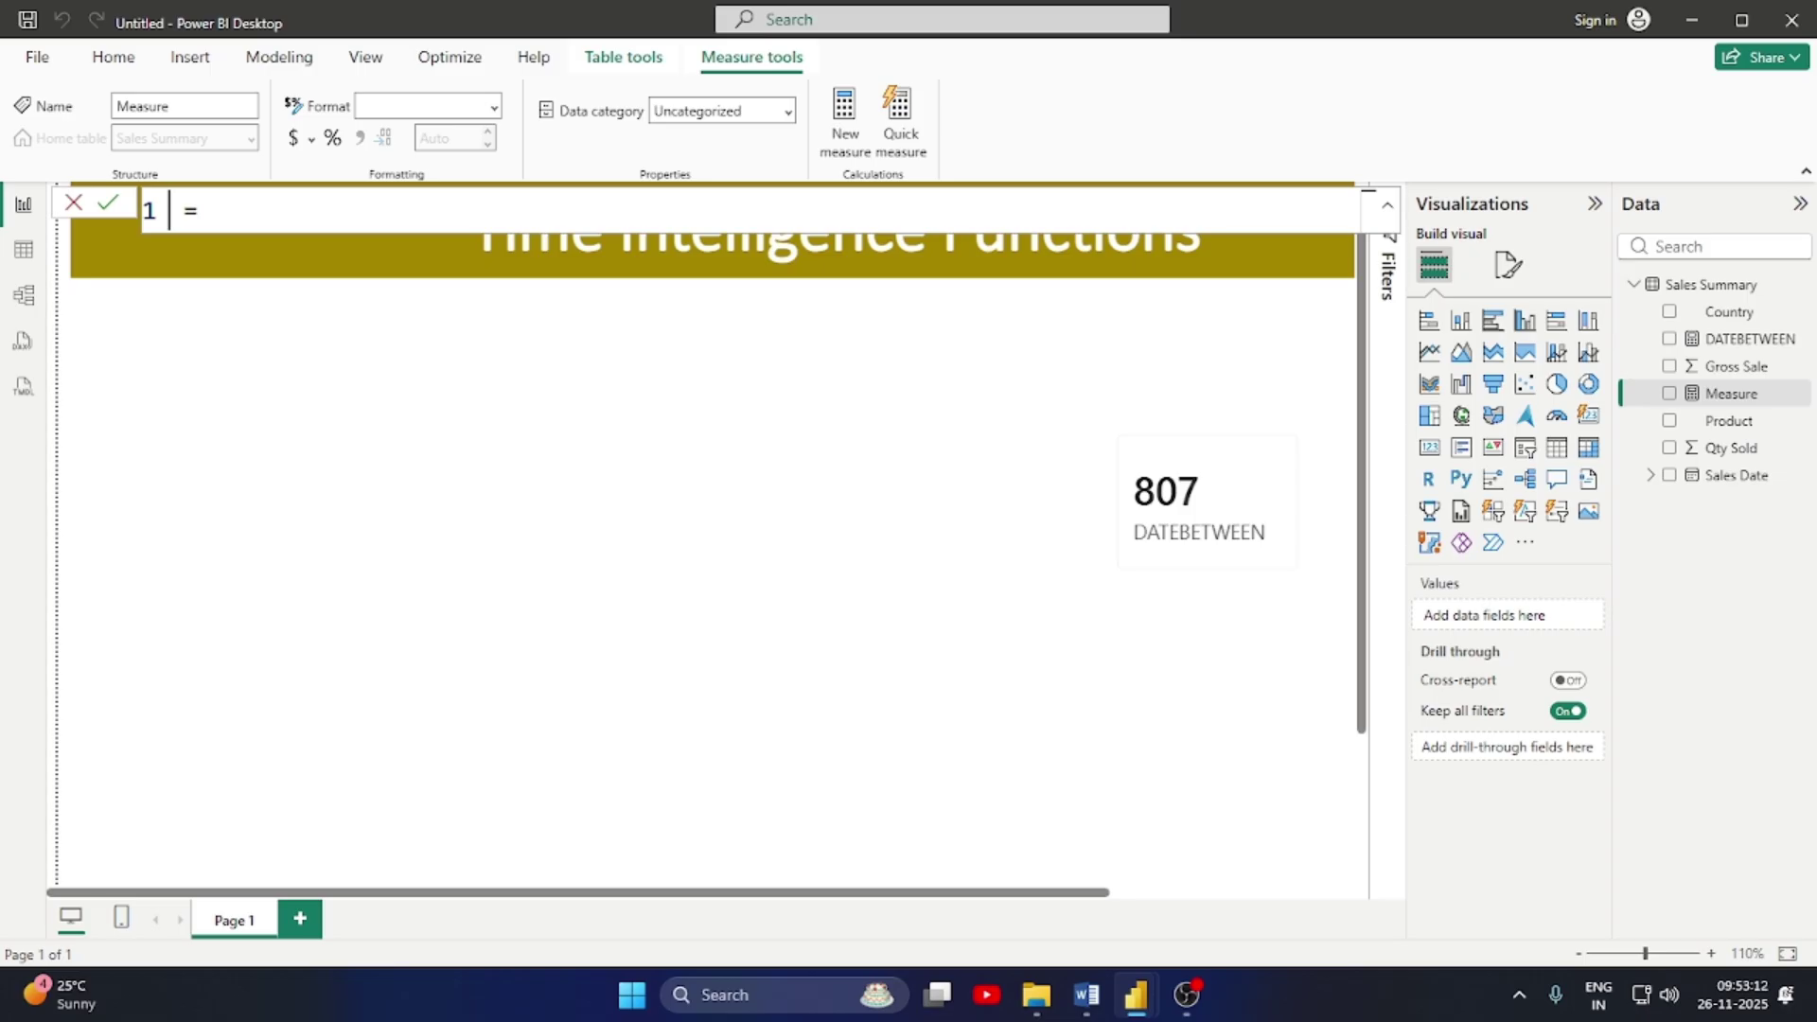
pyautogui.write('DATEINP ')
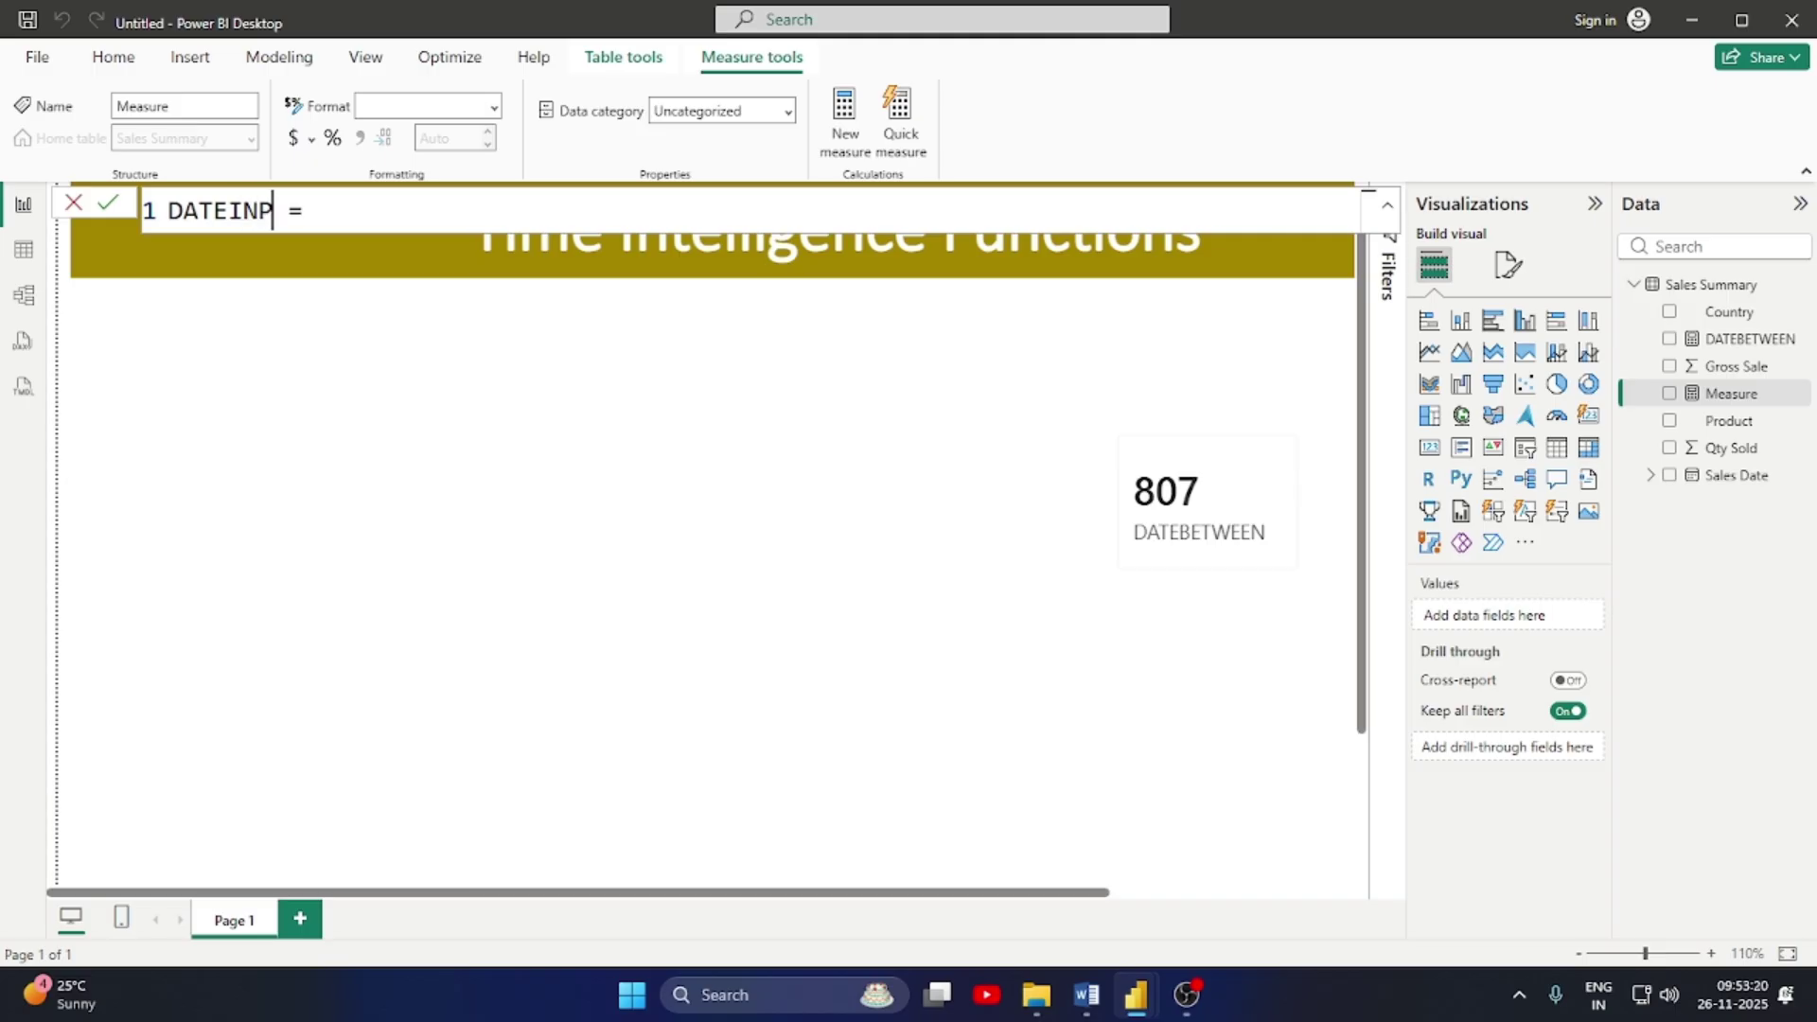
pyautogui.write('ERIOD')
# Begin the DATEINPERIOD formula with CALCULATE(SUM('Sales Summary'[Qty Sold]) as the expression
pyautogui.press('End')
pyautogui.write('CAL')
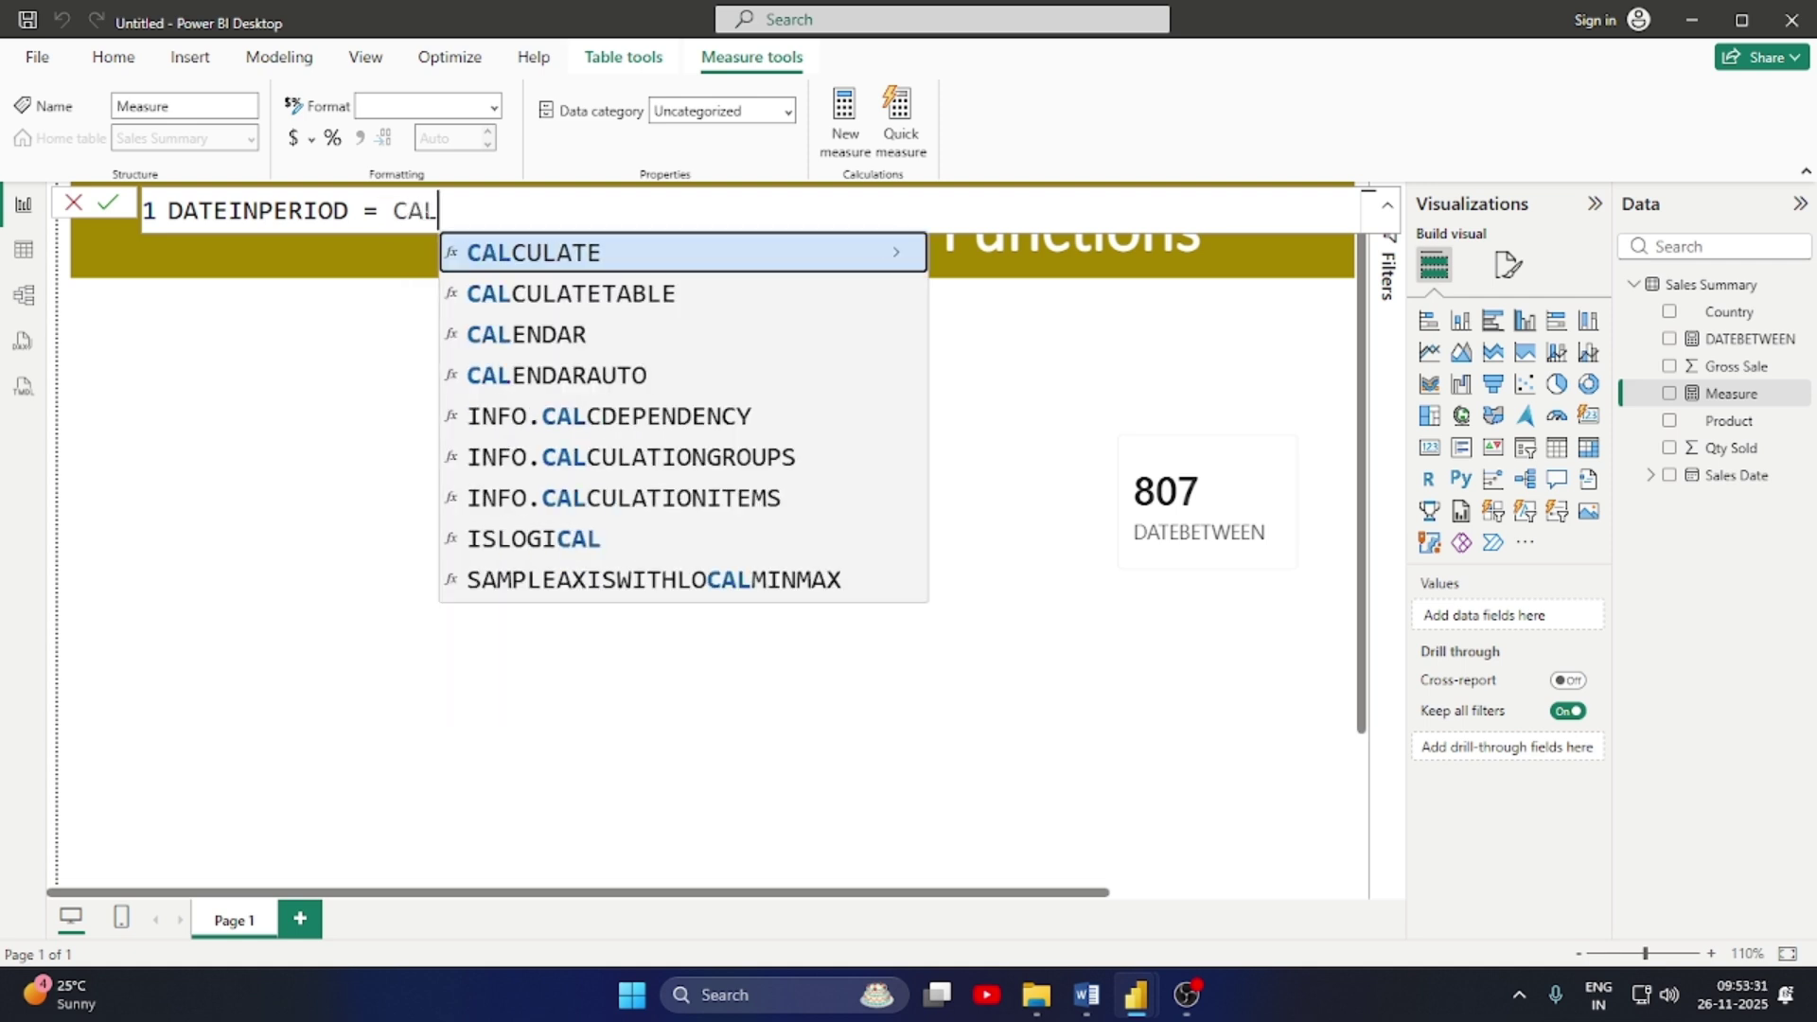
pyautogui.press('Tab')
pyautogui.write('SUM')
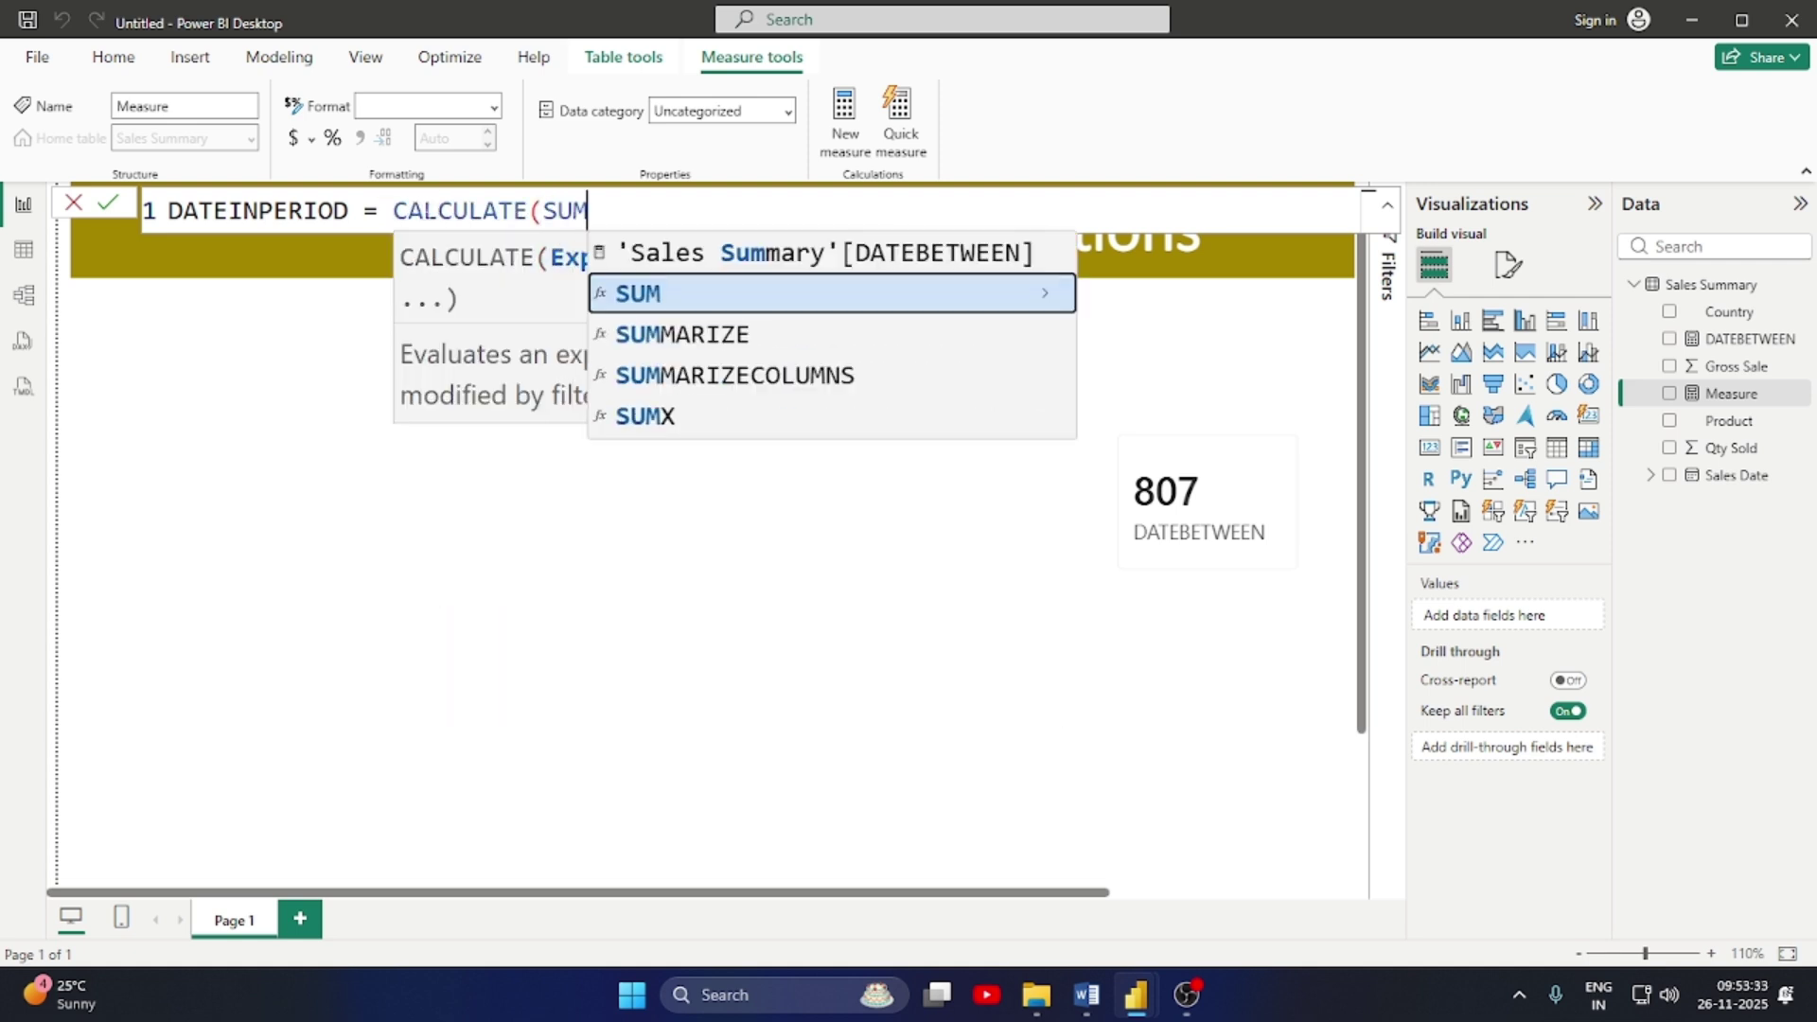
pyautogui.press('Tab')
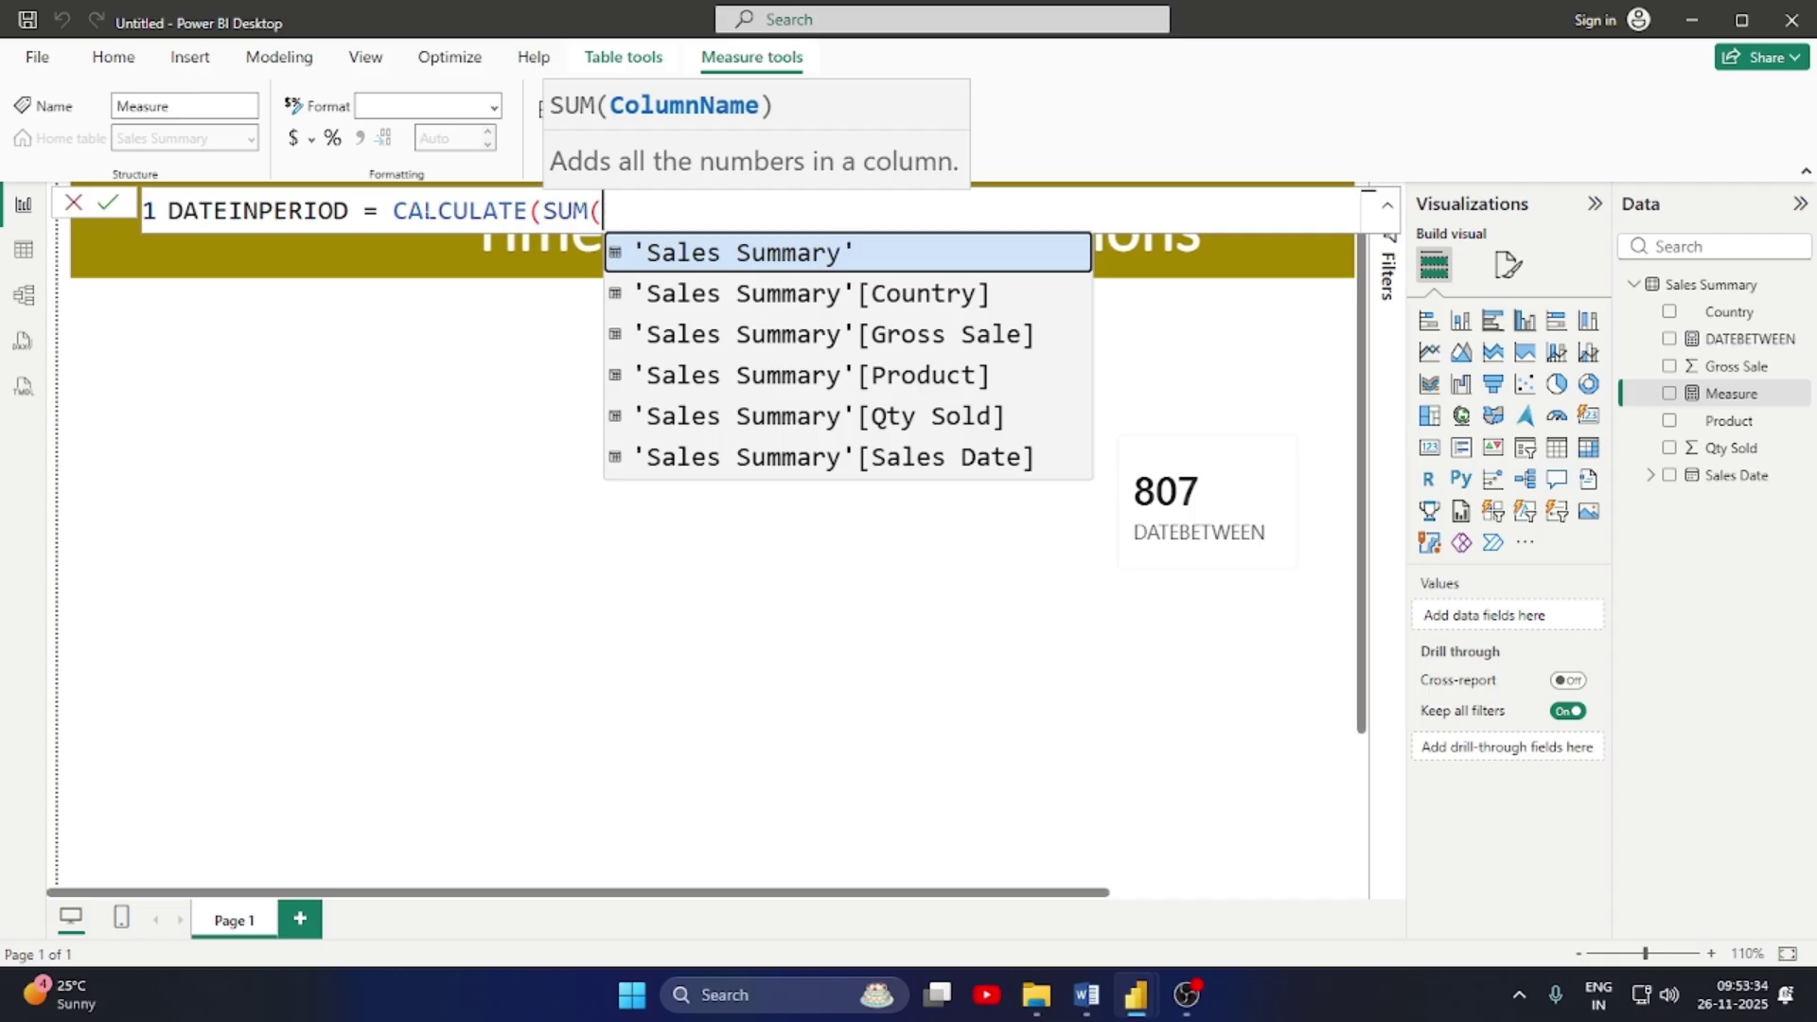
pyautogui.press('Tab')
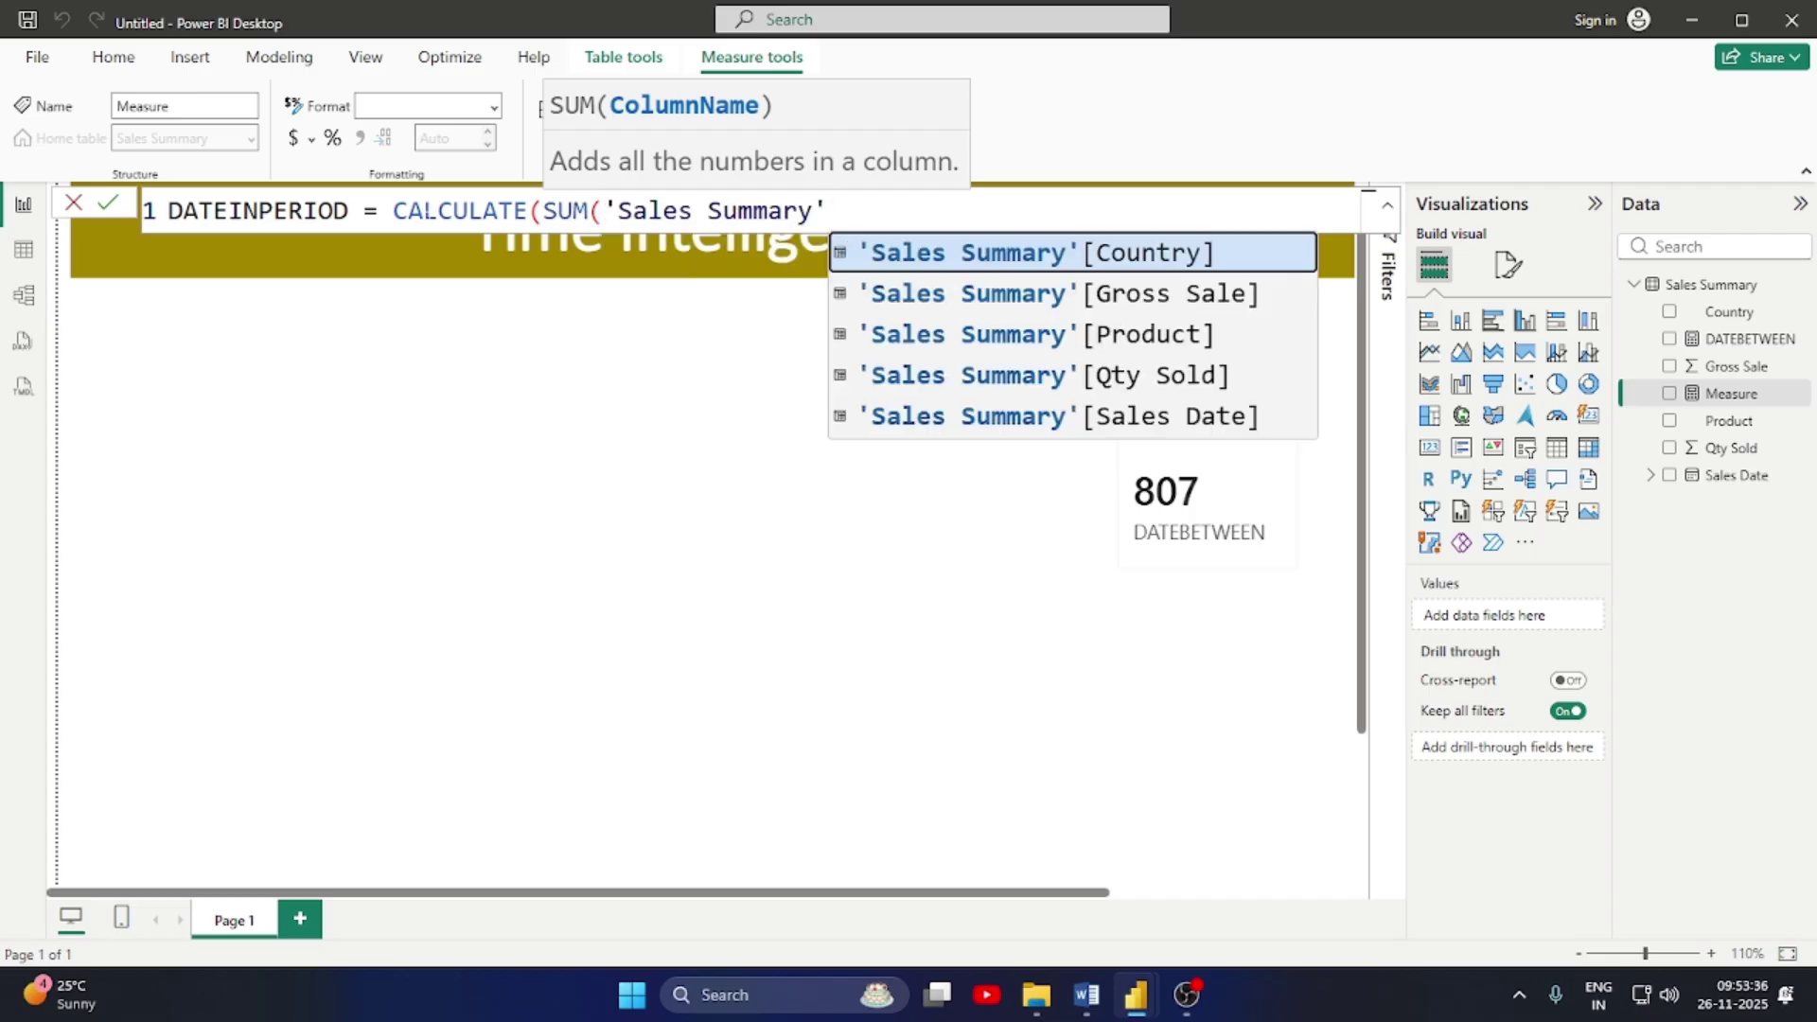
pyautogui.press('Down')
pyautogui.press('Down')
pyautogui.press('Down')
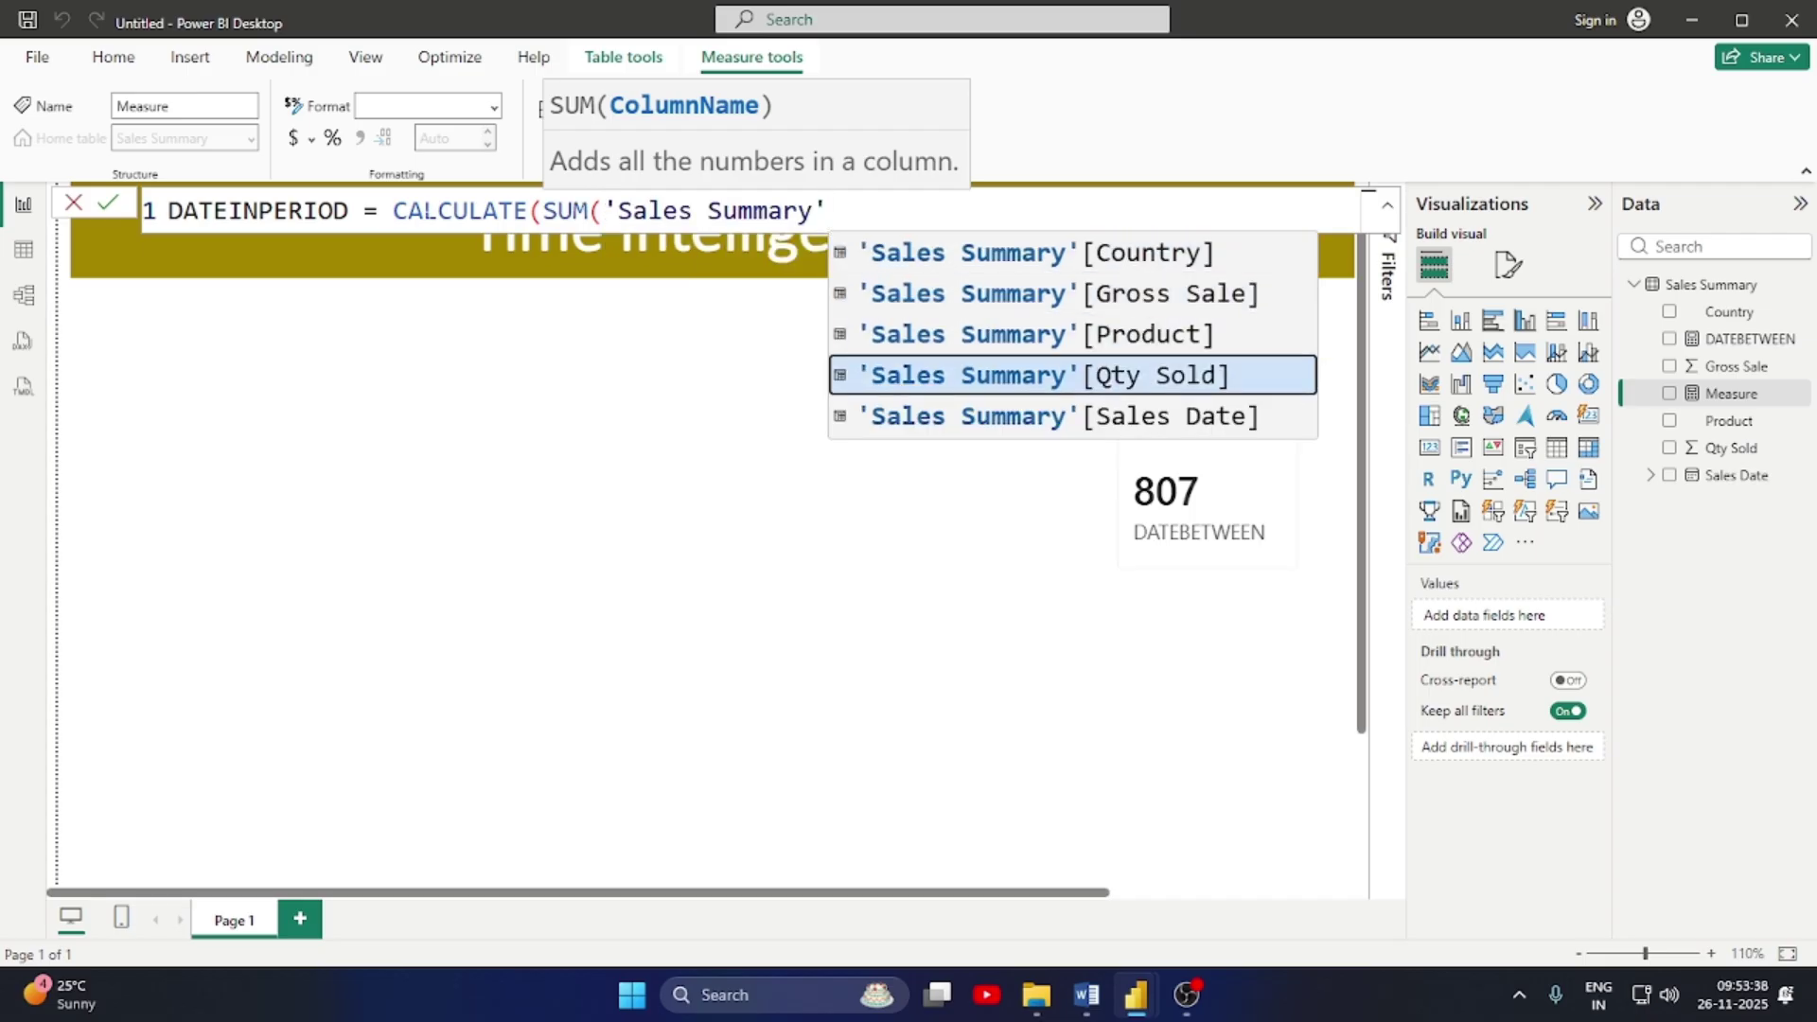
pyautogui.press('Tab')
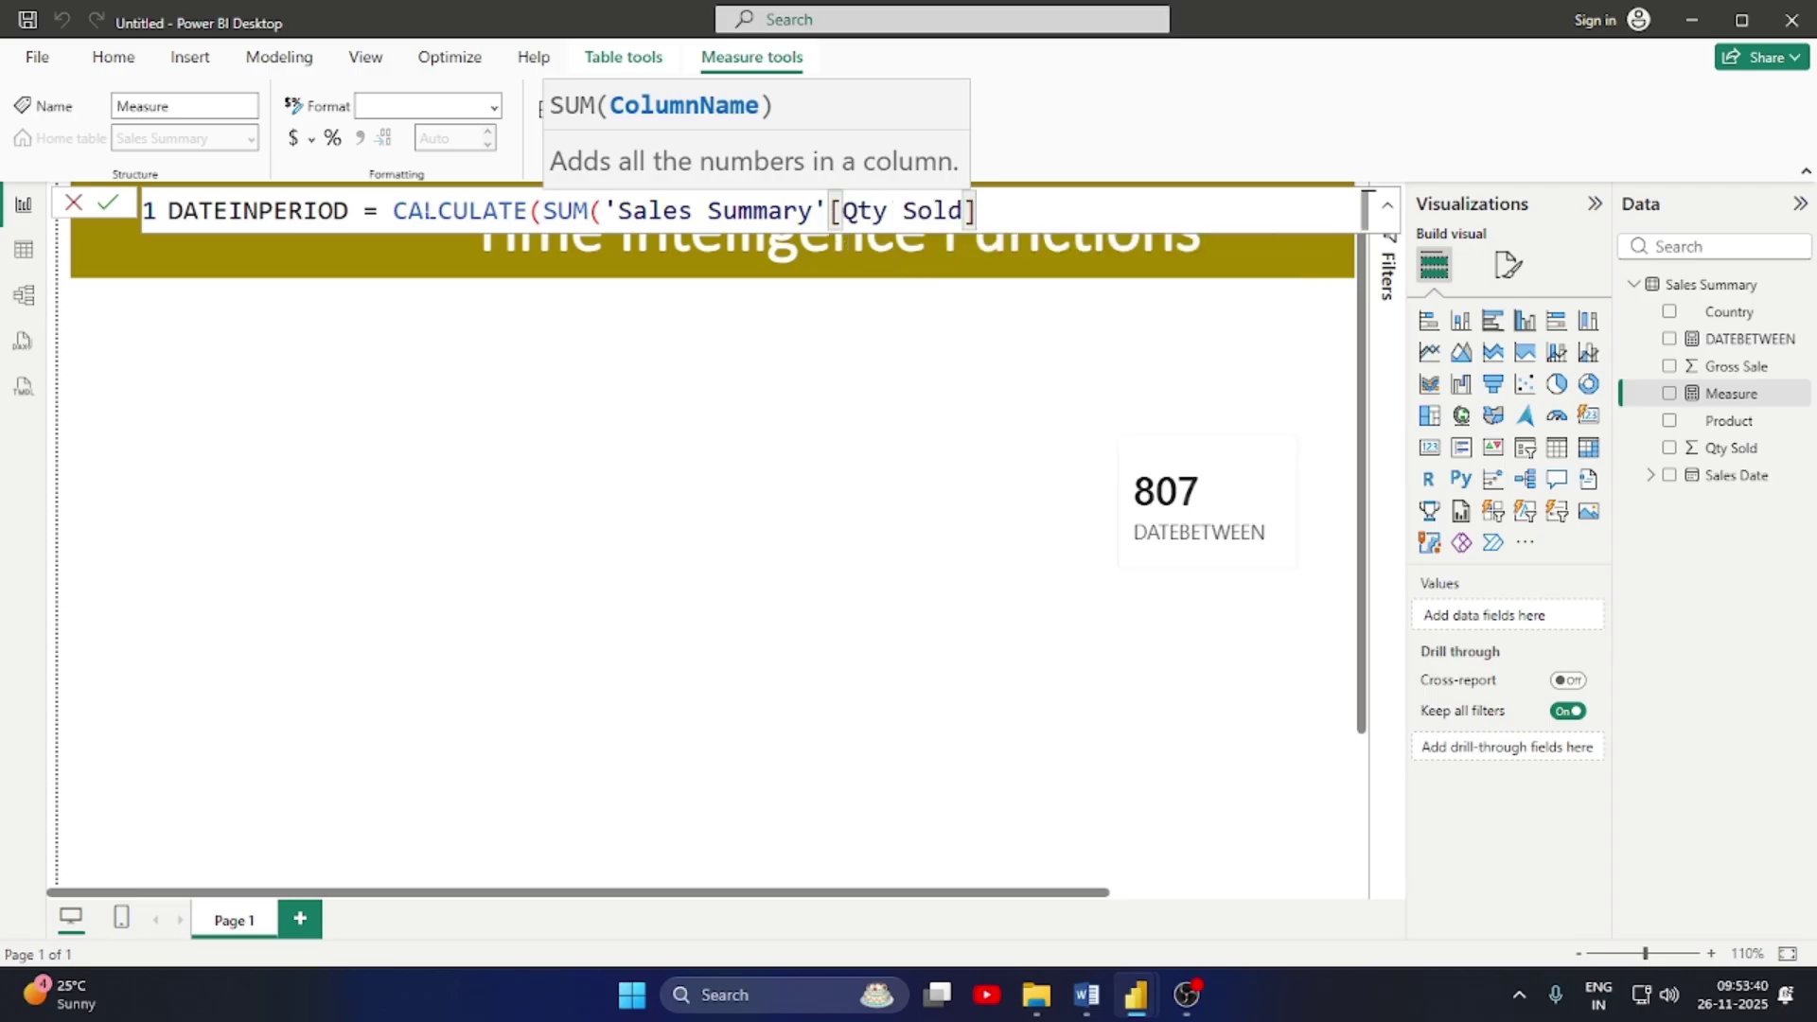
pyautogui.write(')')
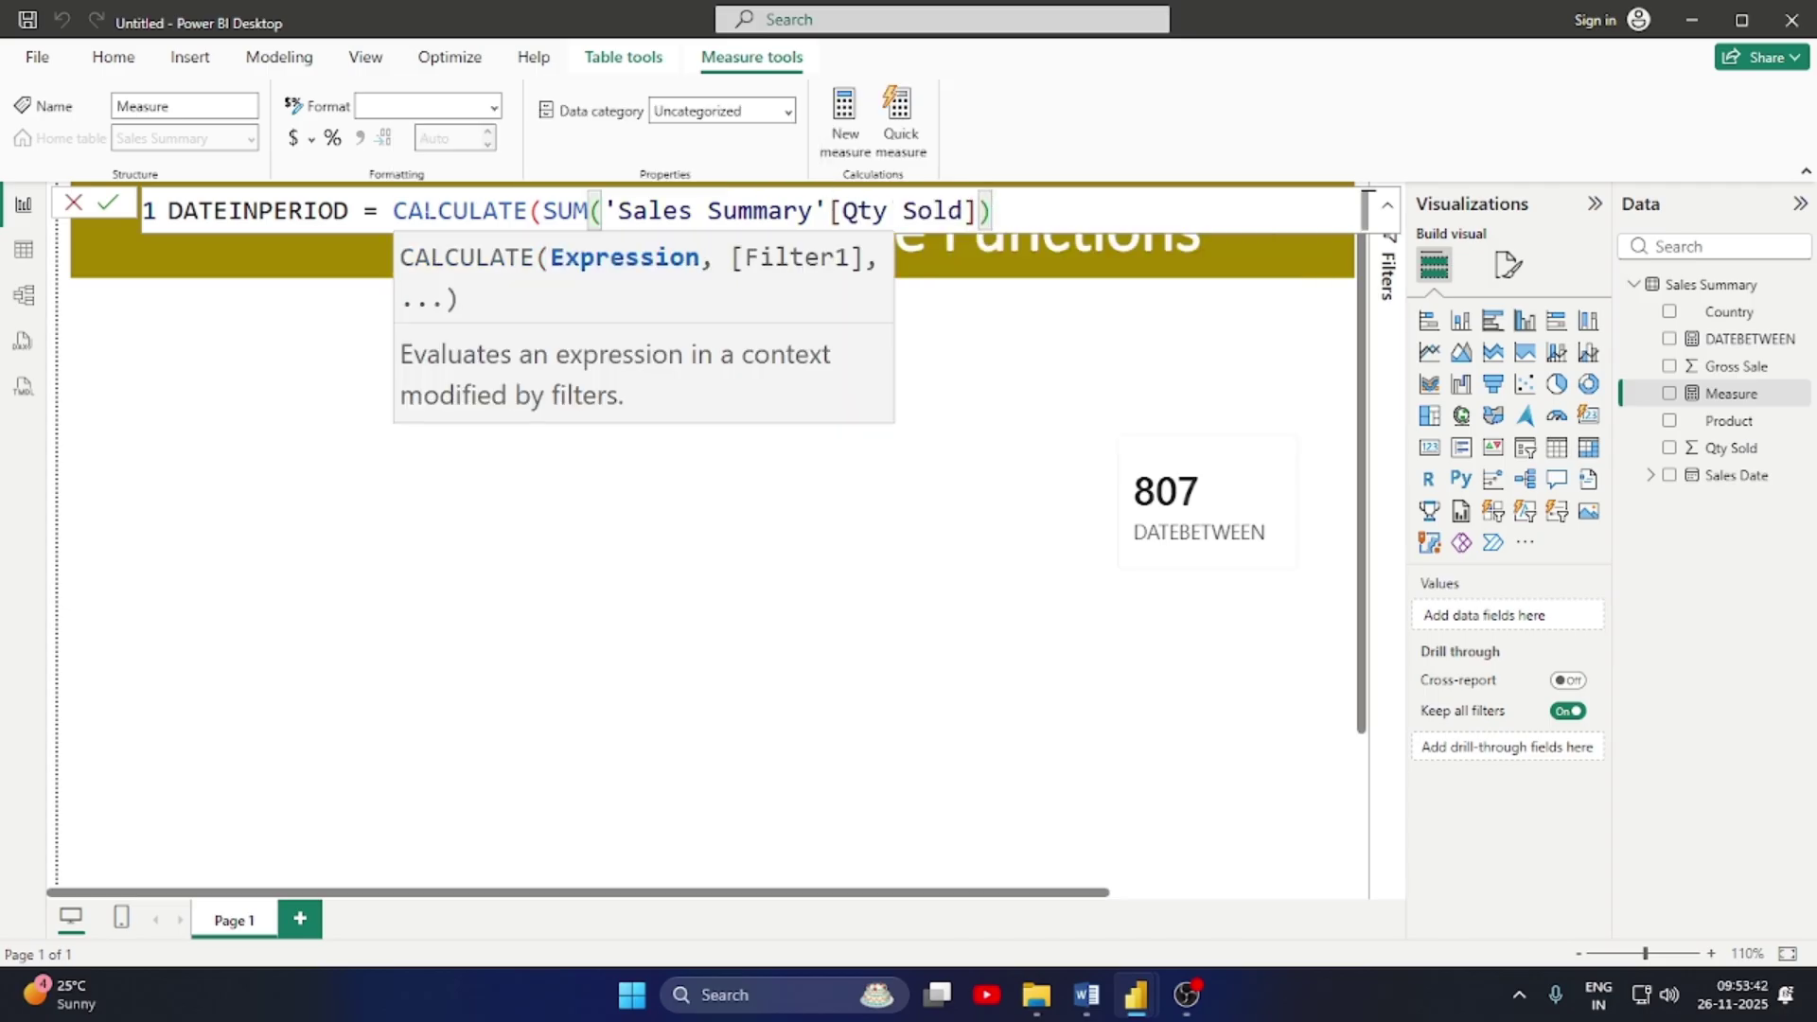
# Add the DATESINPERIOD function as the filter argument of CALCULATE, after a separating comma
pyautogui.write(',D')
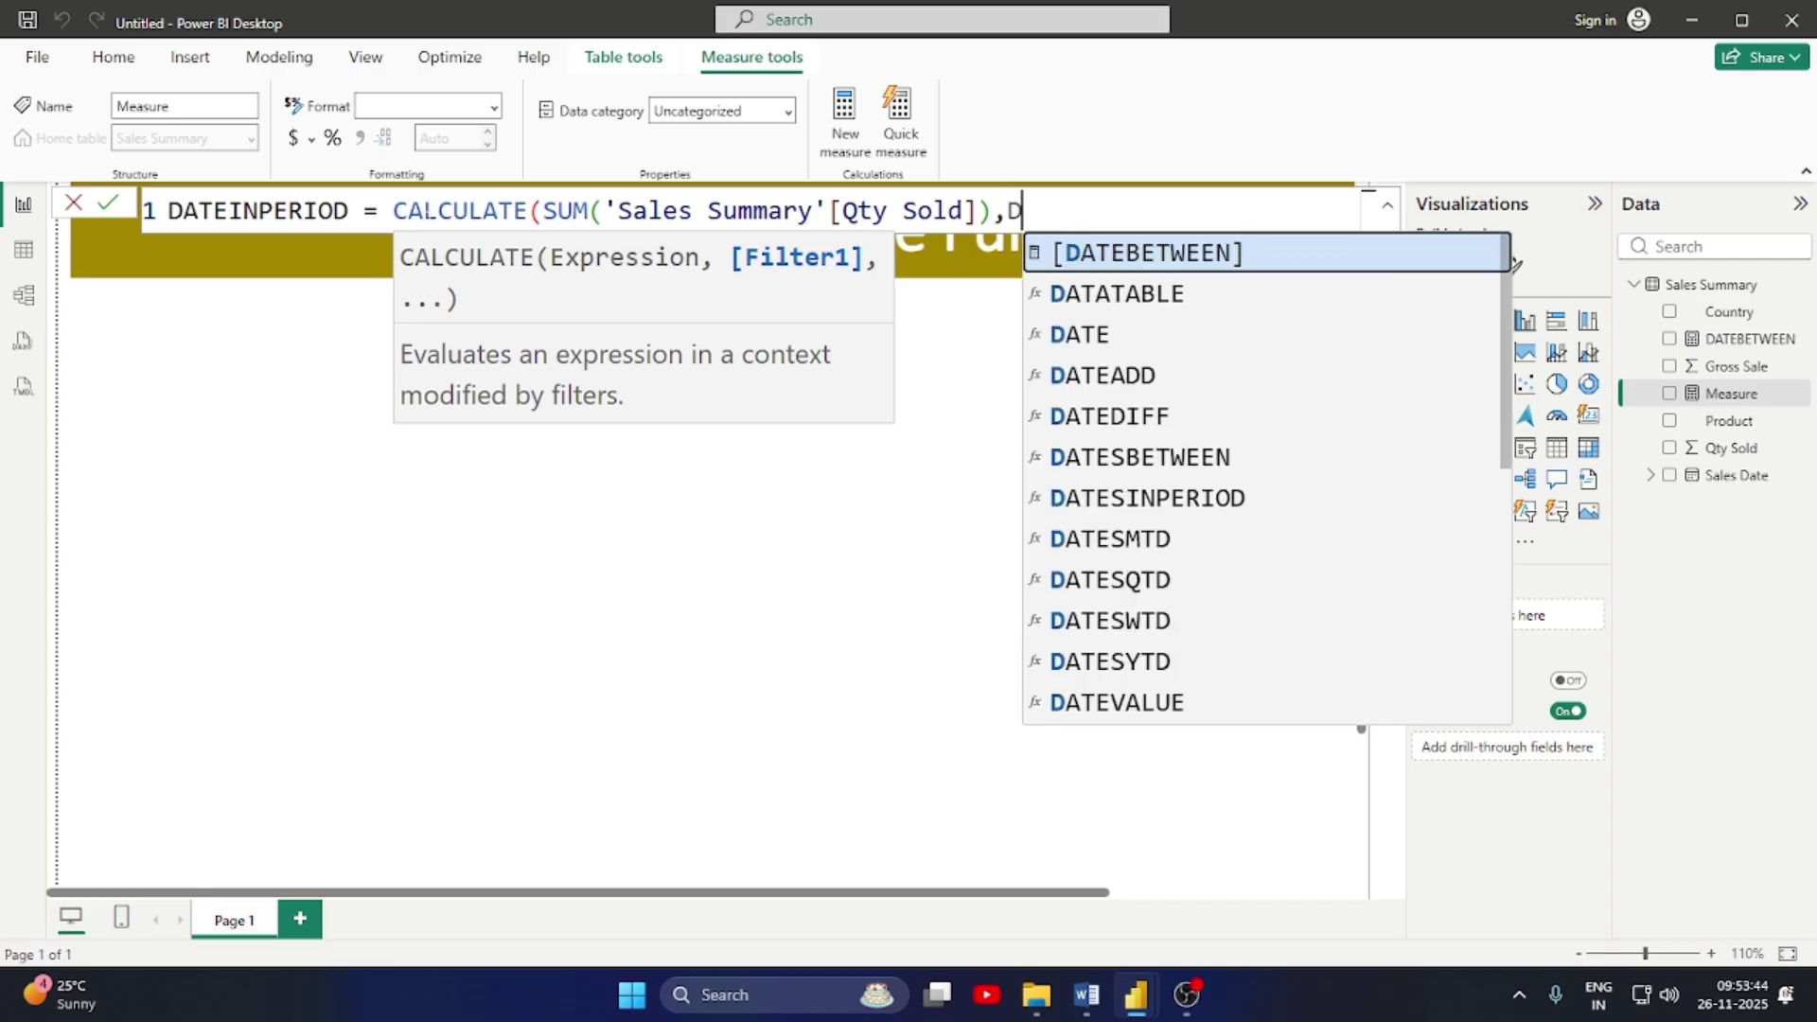
pyautogui.write('ATE')
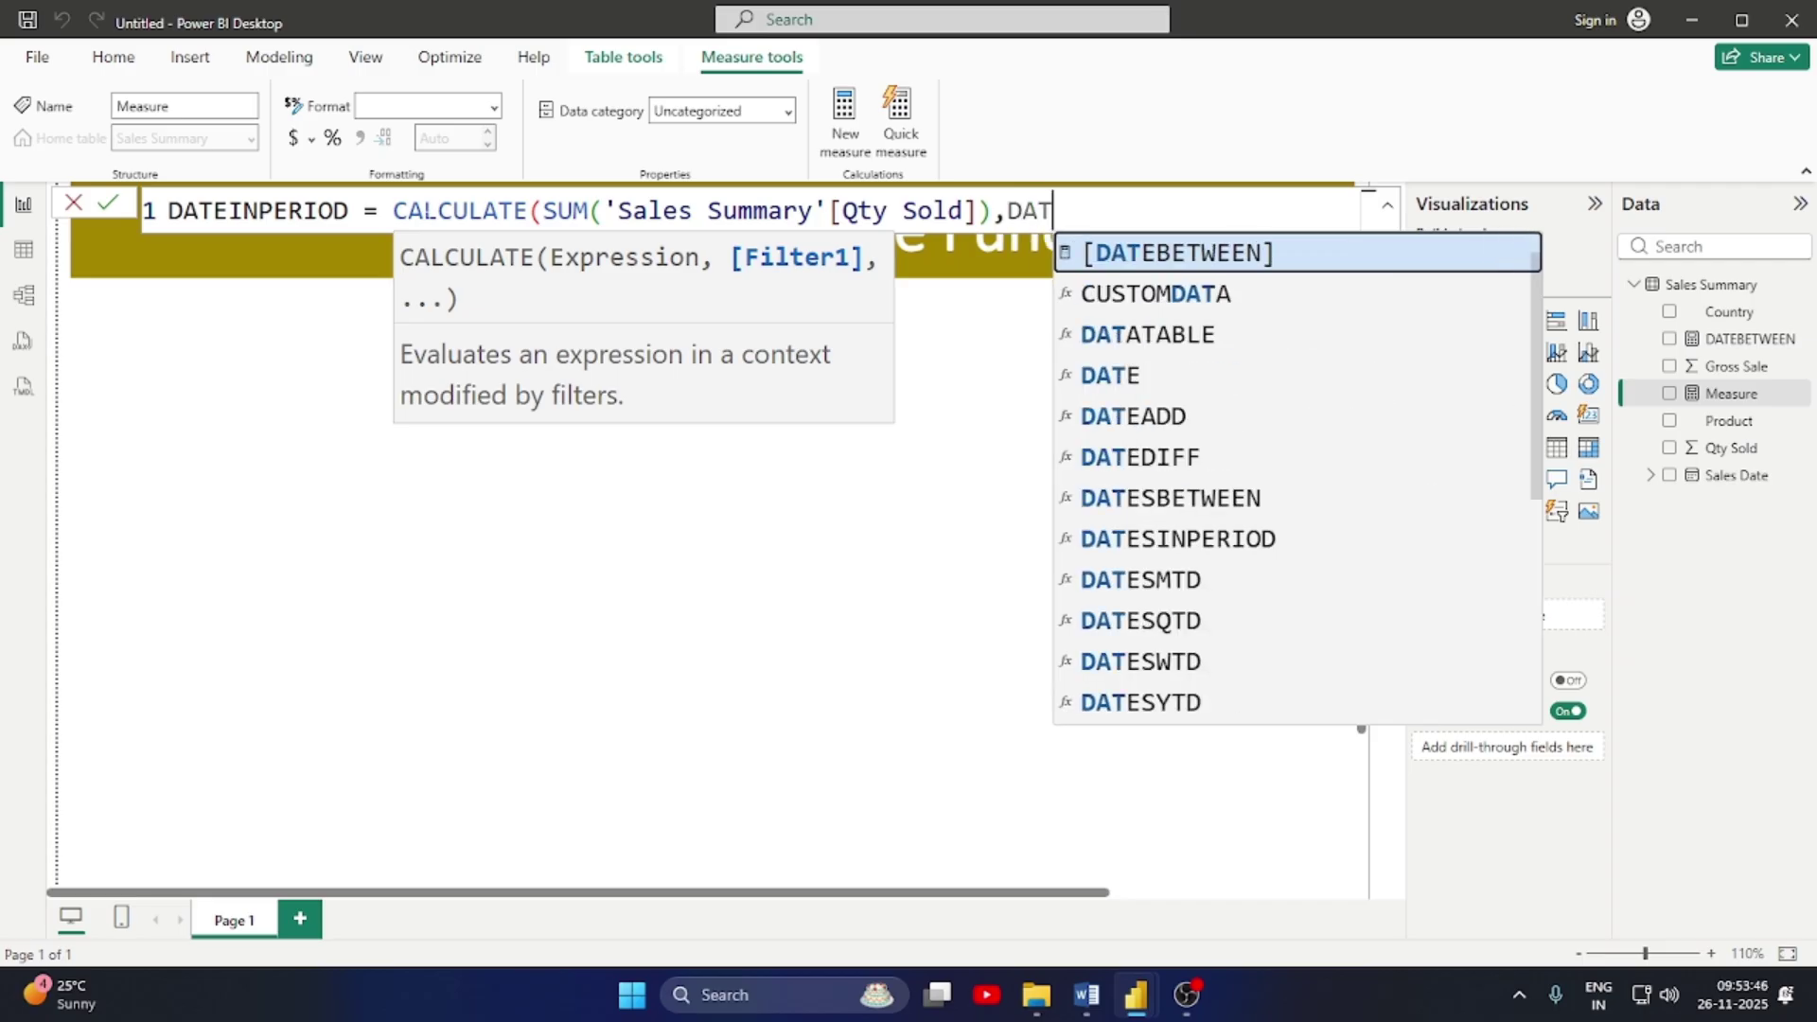
pyautogui.press('Down')
pyautogui.press('Down')
pyautogui.press('Down')
pyautogui.press('Down')
pyautogui.press('Down')
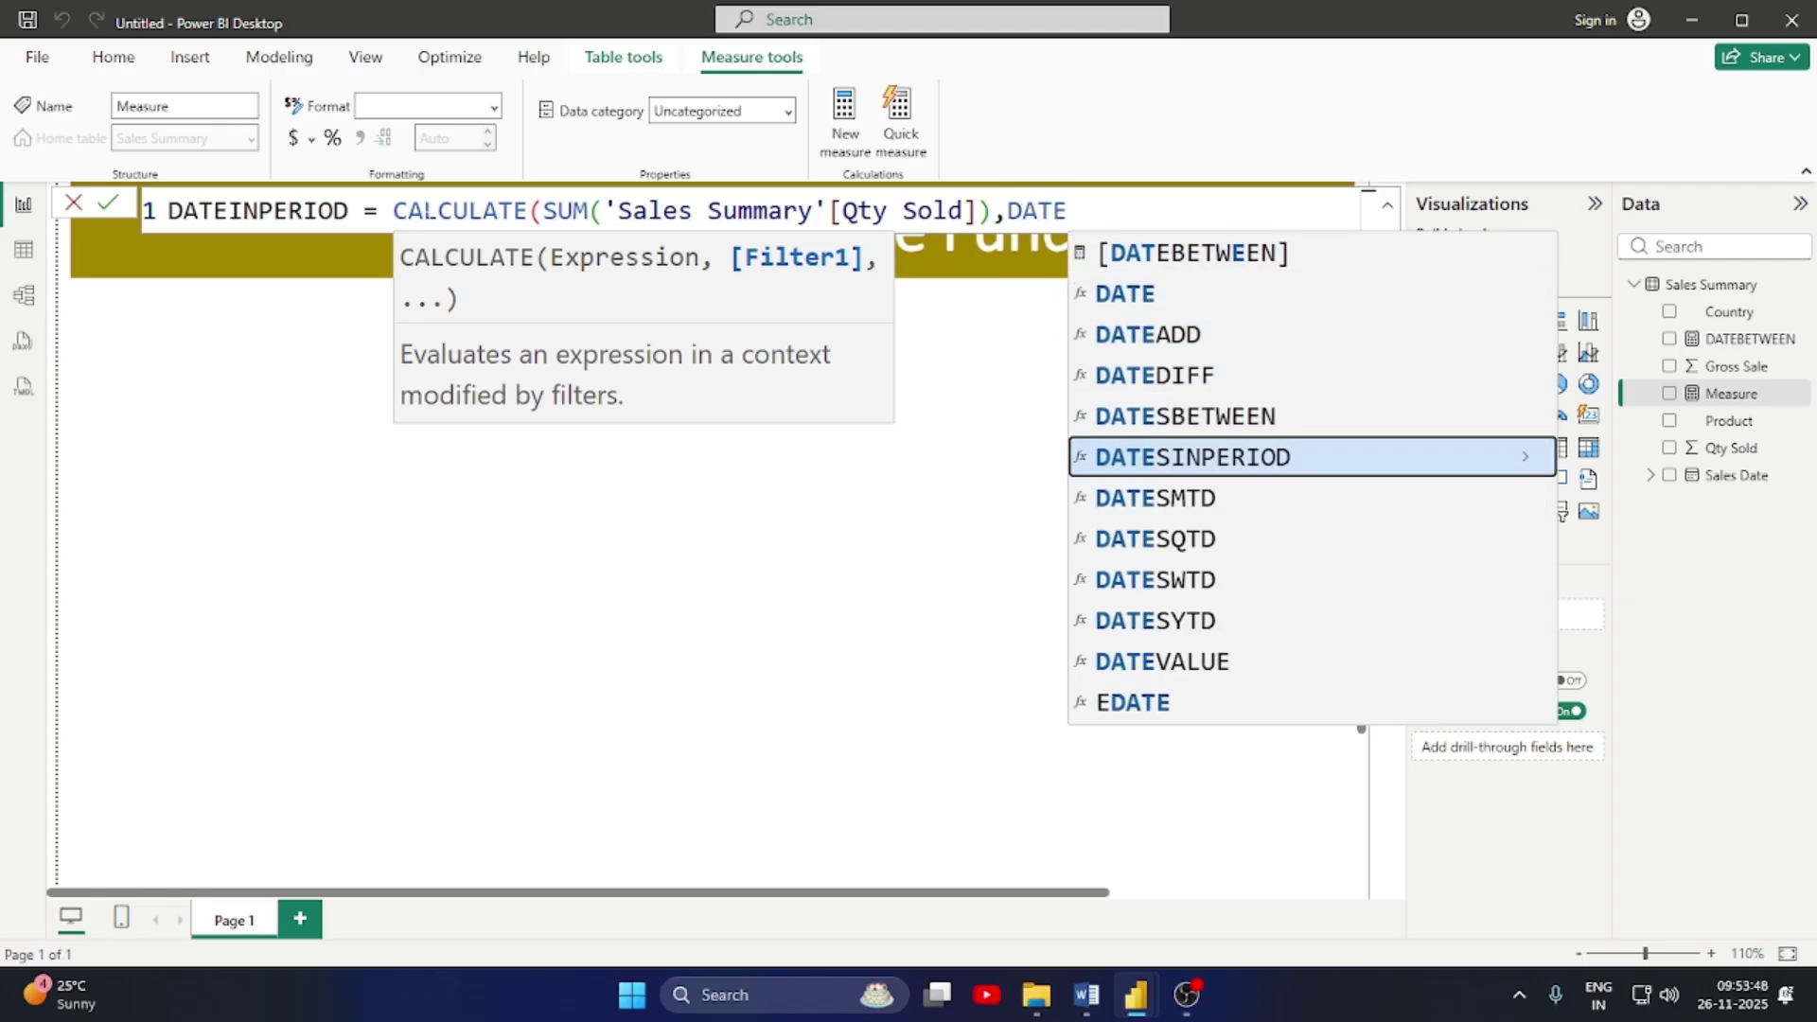
pyautogui.press('Tab')
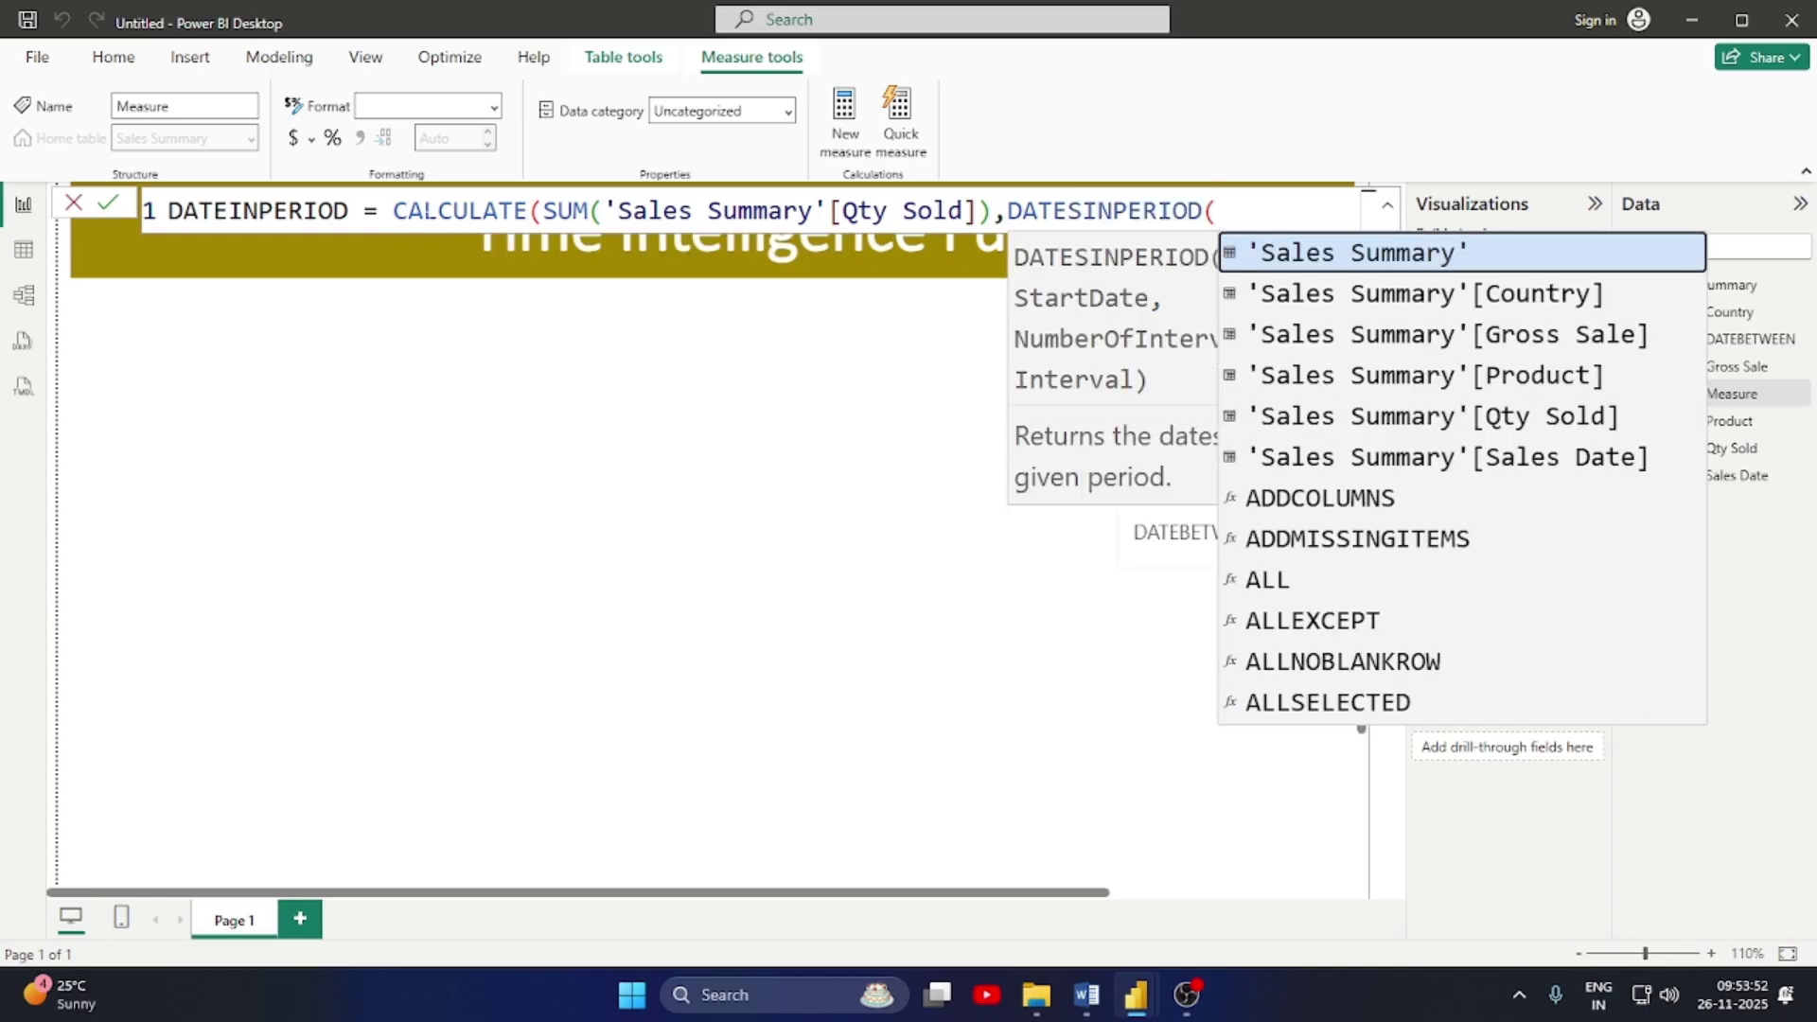
# Insert 'Sales Summary'[Sales Date] as the dates argument of DATESINPERIOD
pyautogui.write('SA')
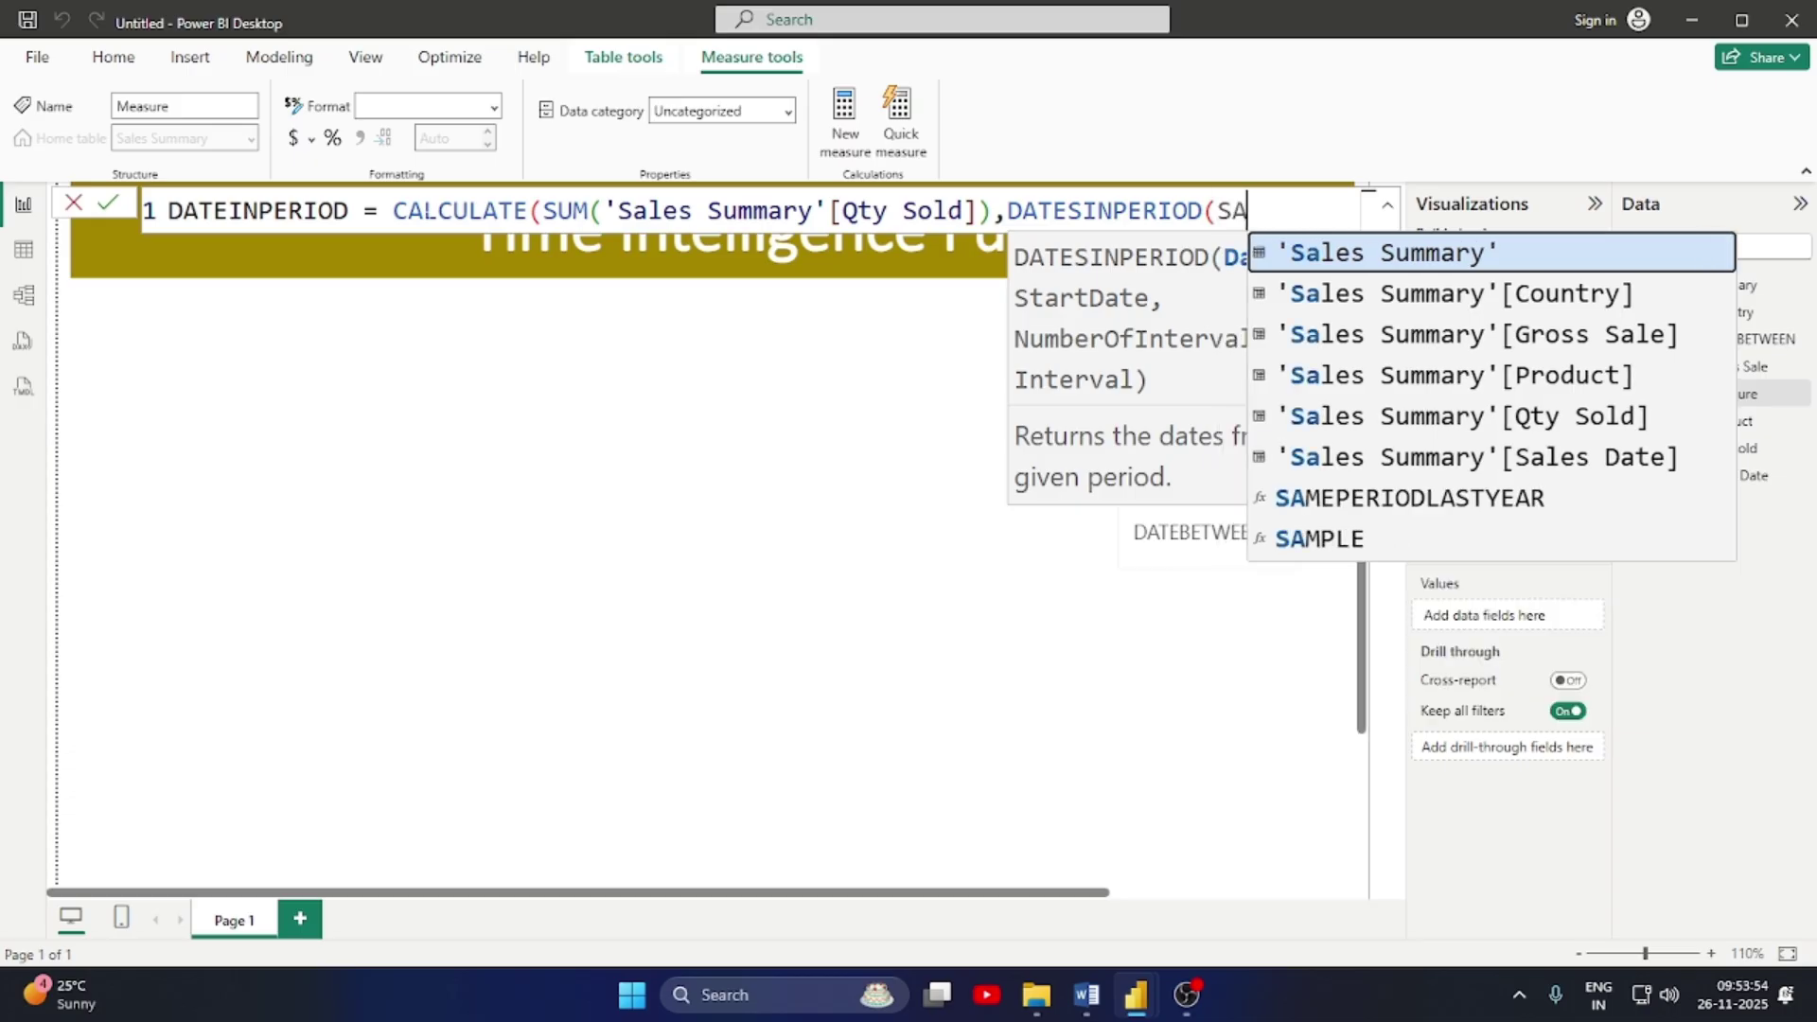
pyautogui.press('Down')
pyautogui.press('Down')
pyautogui.press('Down')
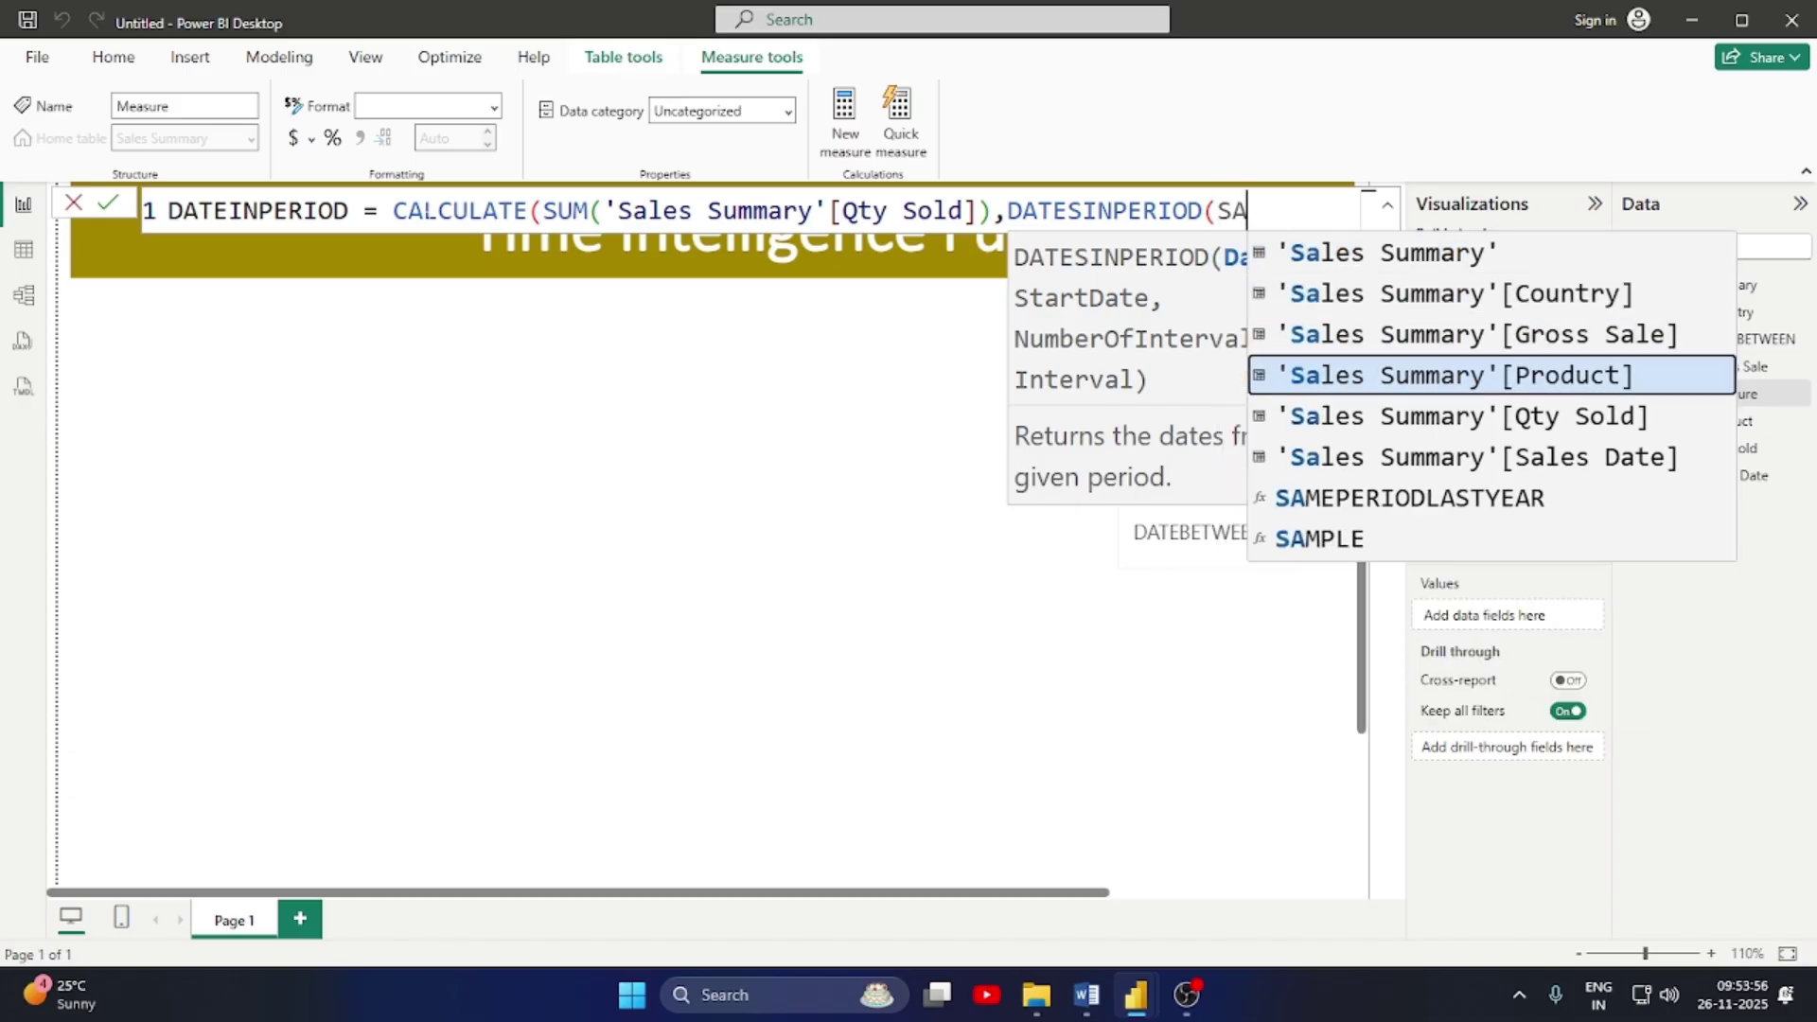
pyautogui.press('Down')
pyautogui.press('Down')
pyautogui.press('Tab')
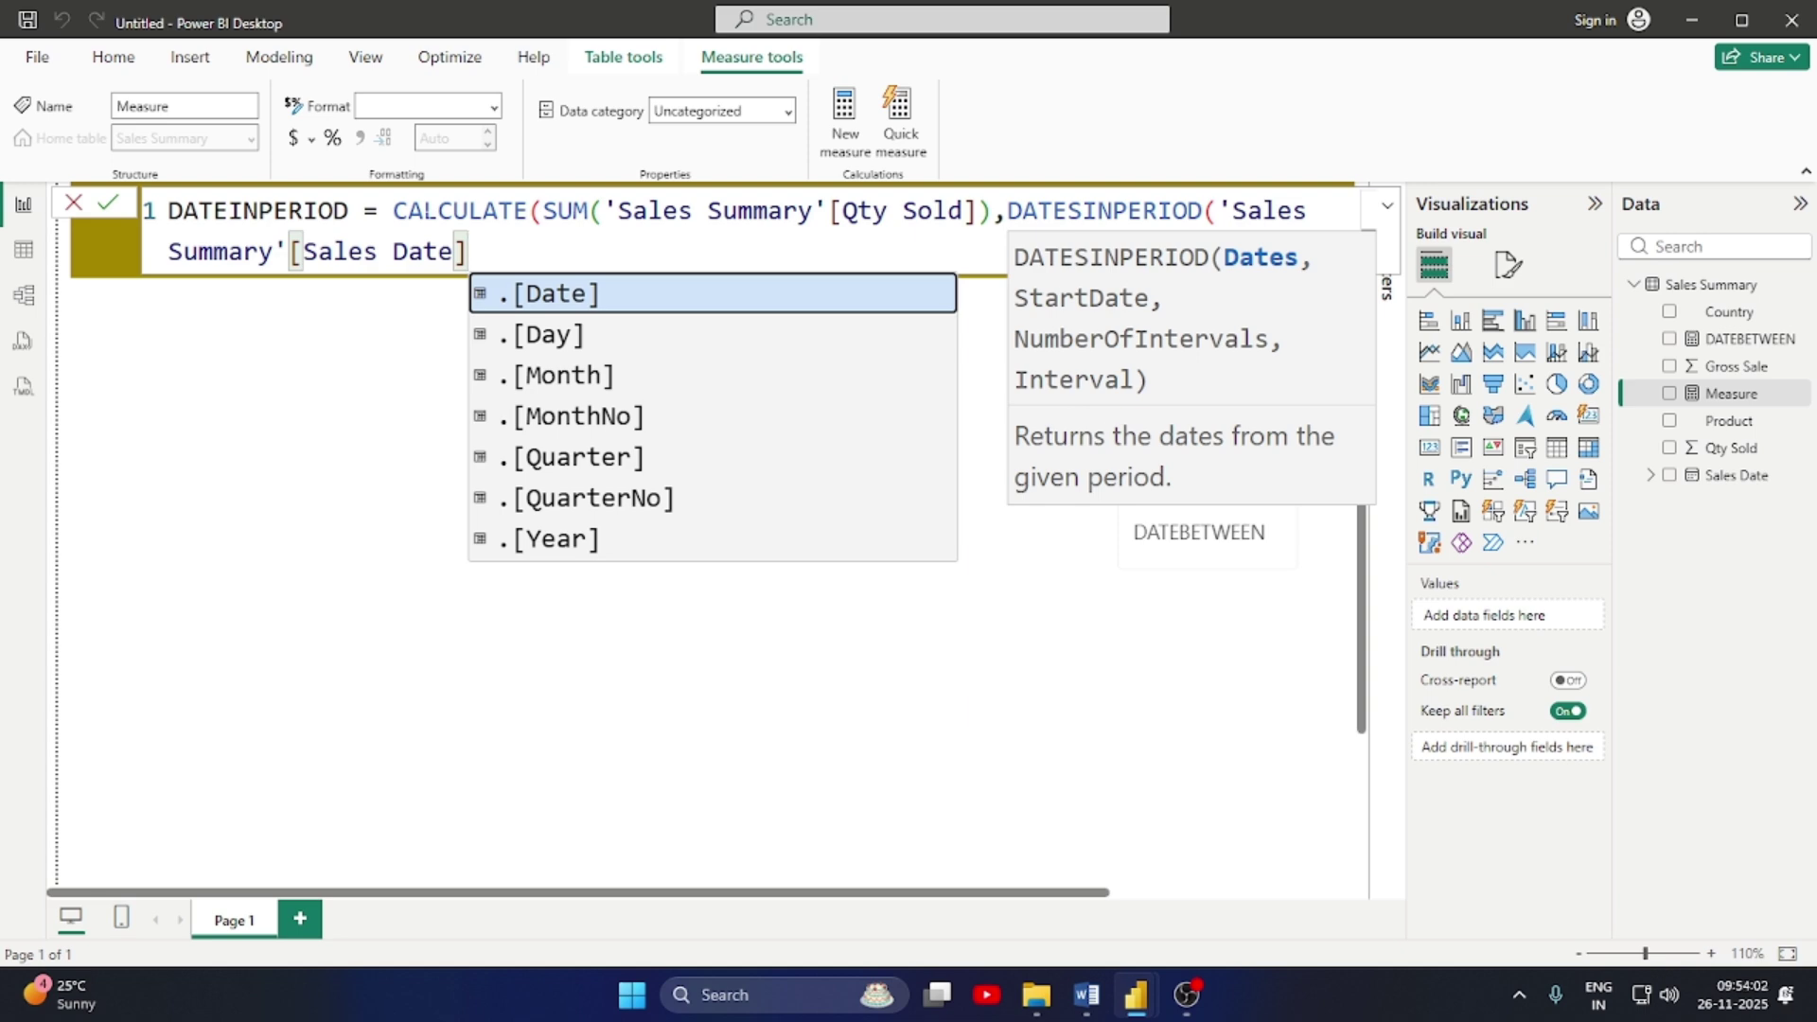
# Enter DATE(2019,10,1) as the start date argument of DATESINPERIOD
pyautogui.write(',D')
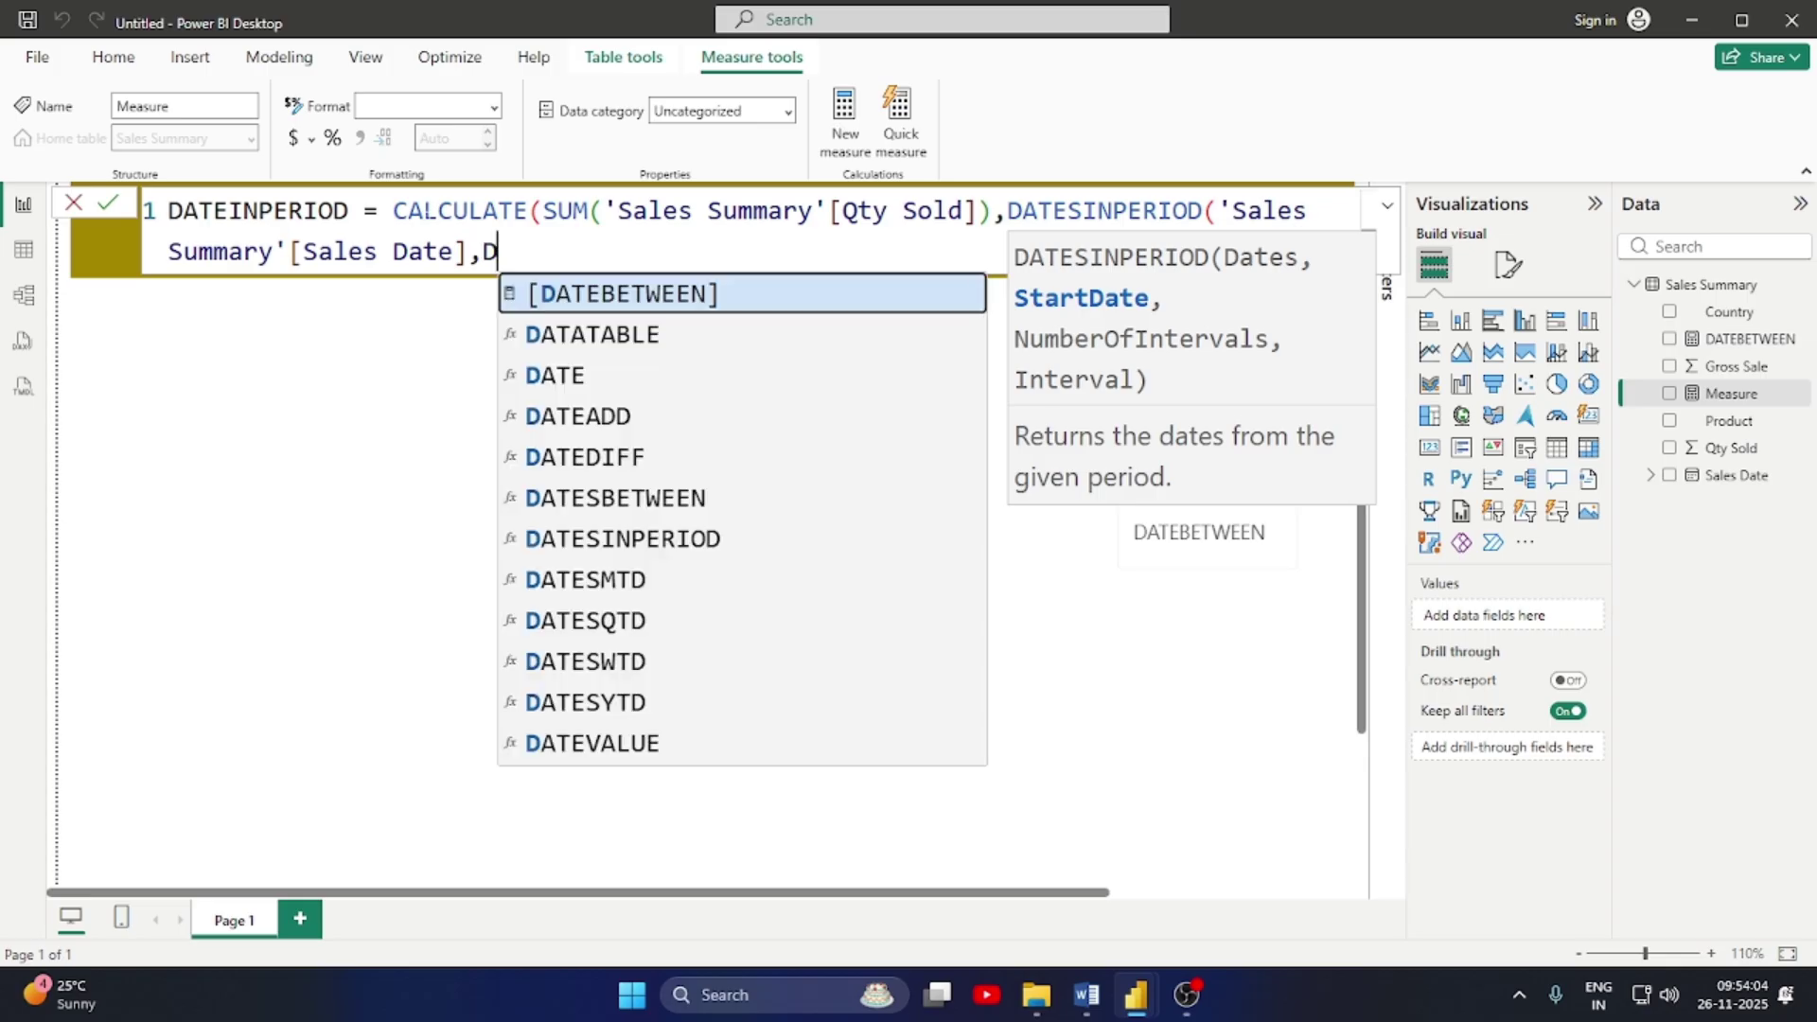
pyautogui.write('A')
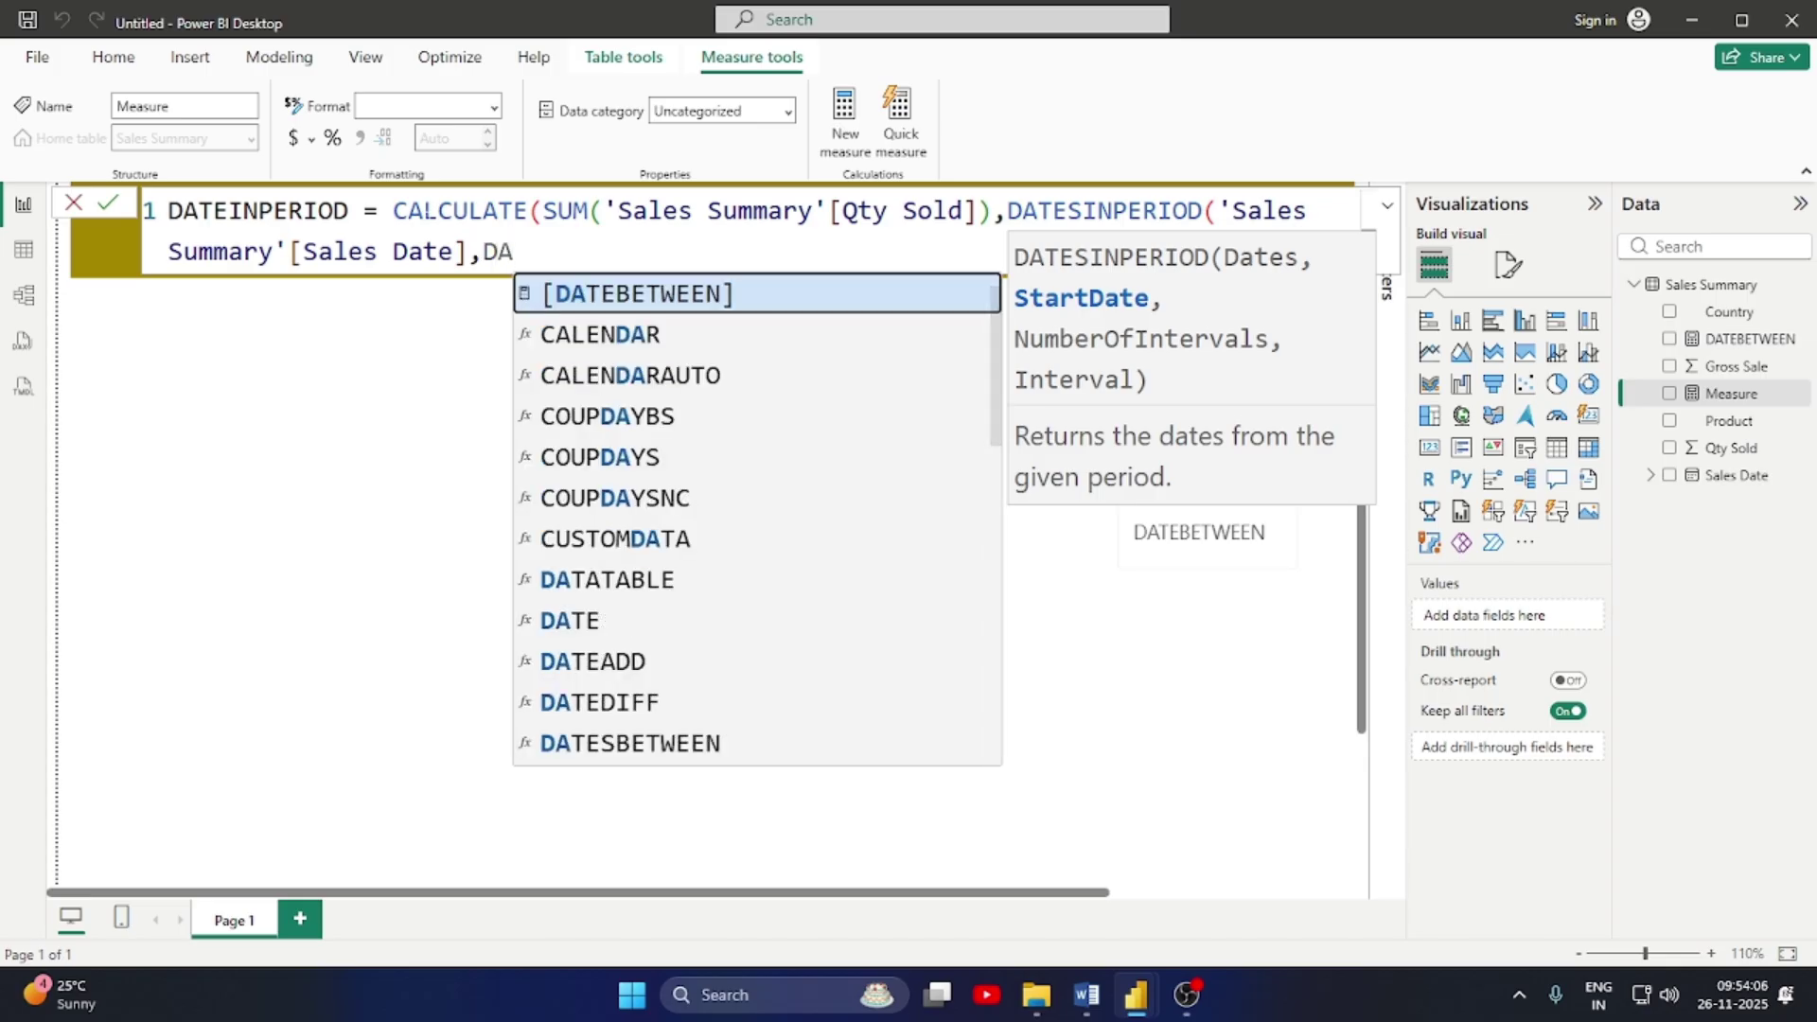
pyautogui.press('Down')
pyautogui.press('Down')
pyautogui.press('Down')
pyautogui.press('Down')
pyautogui.press('Down')
pyautogui.press('Down')
pyautogui.press('Down')
pyautogui.press('Down')
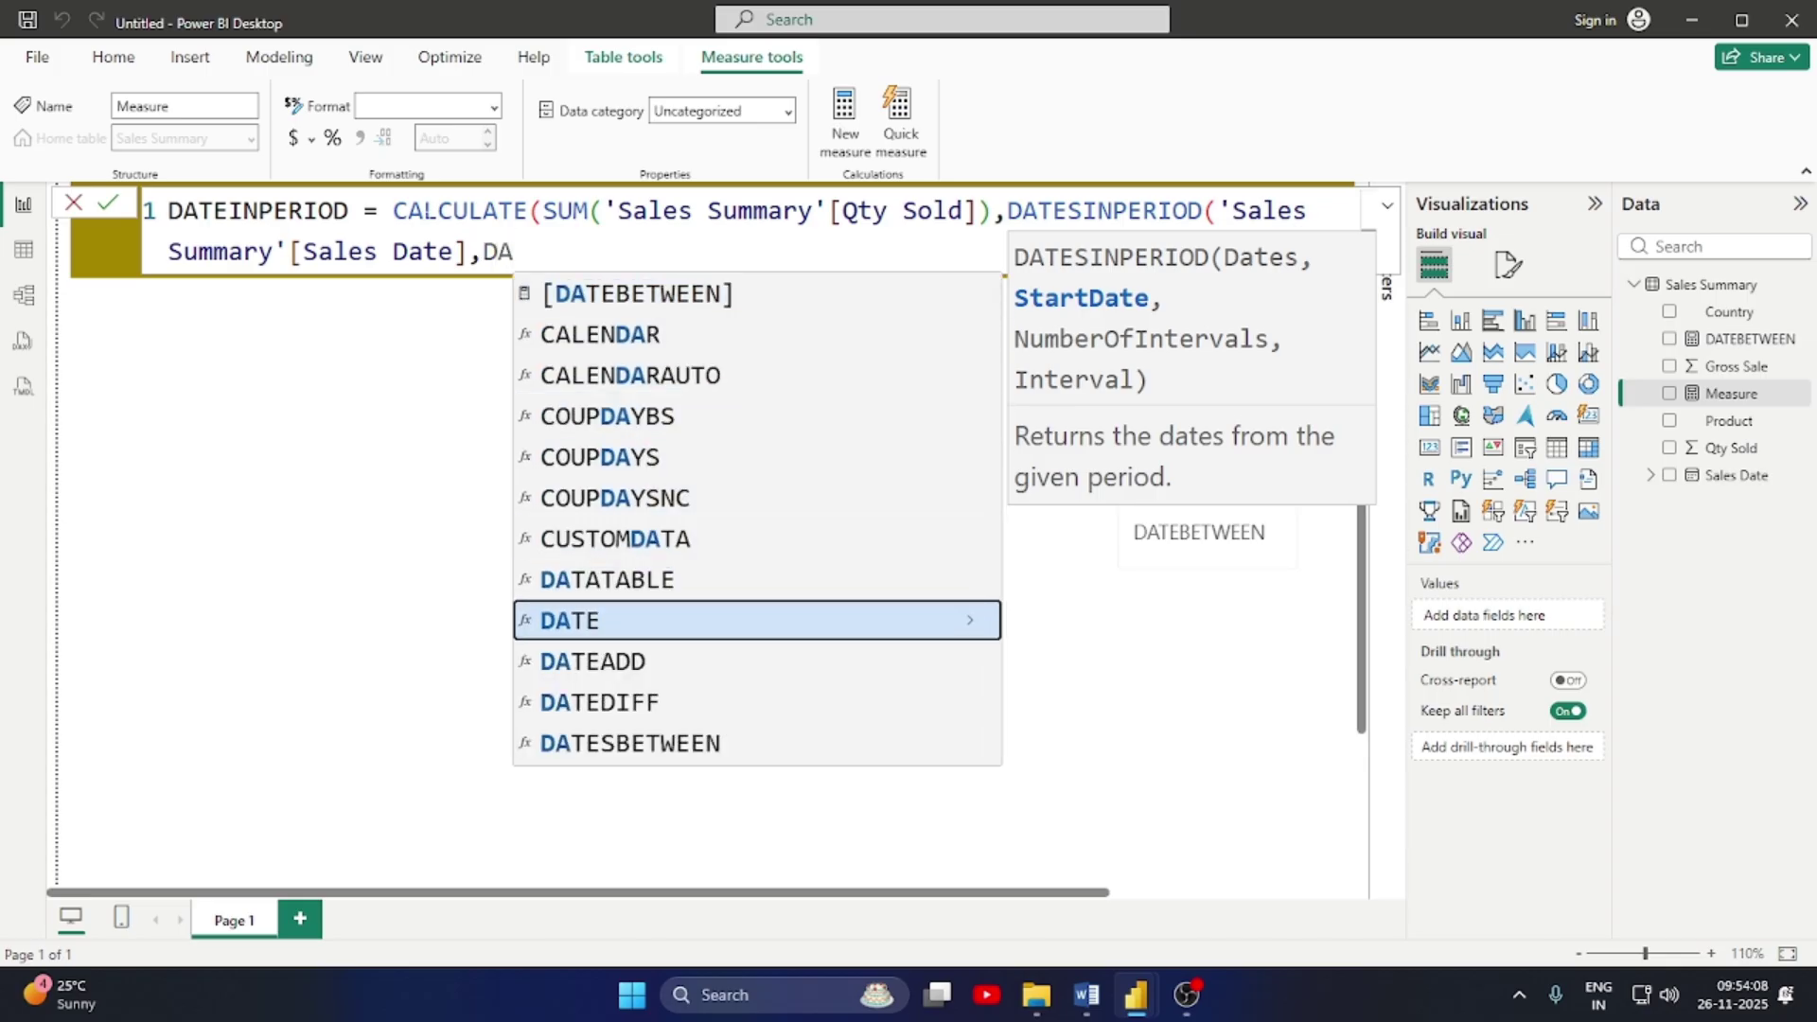
pyautogui.press('Tab')
pyautogui.write('(')
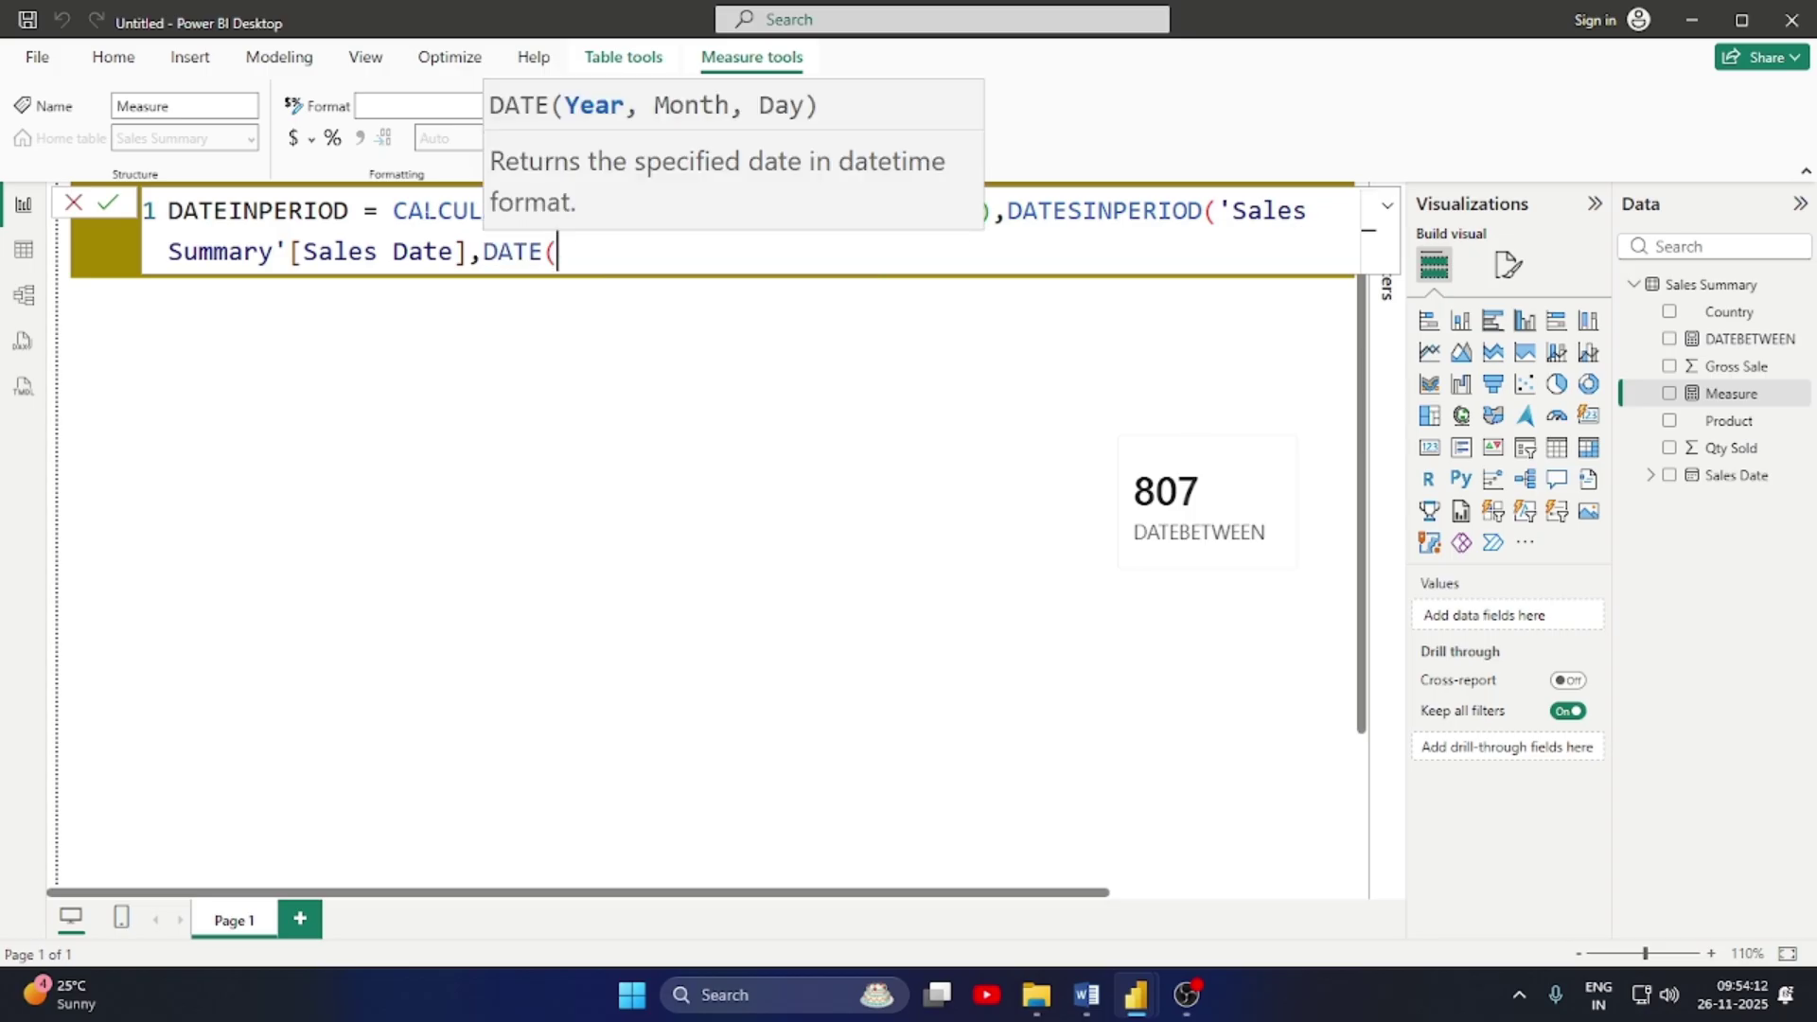
pyautogui.write('2019,10')
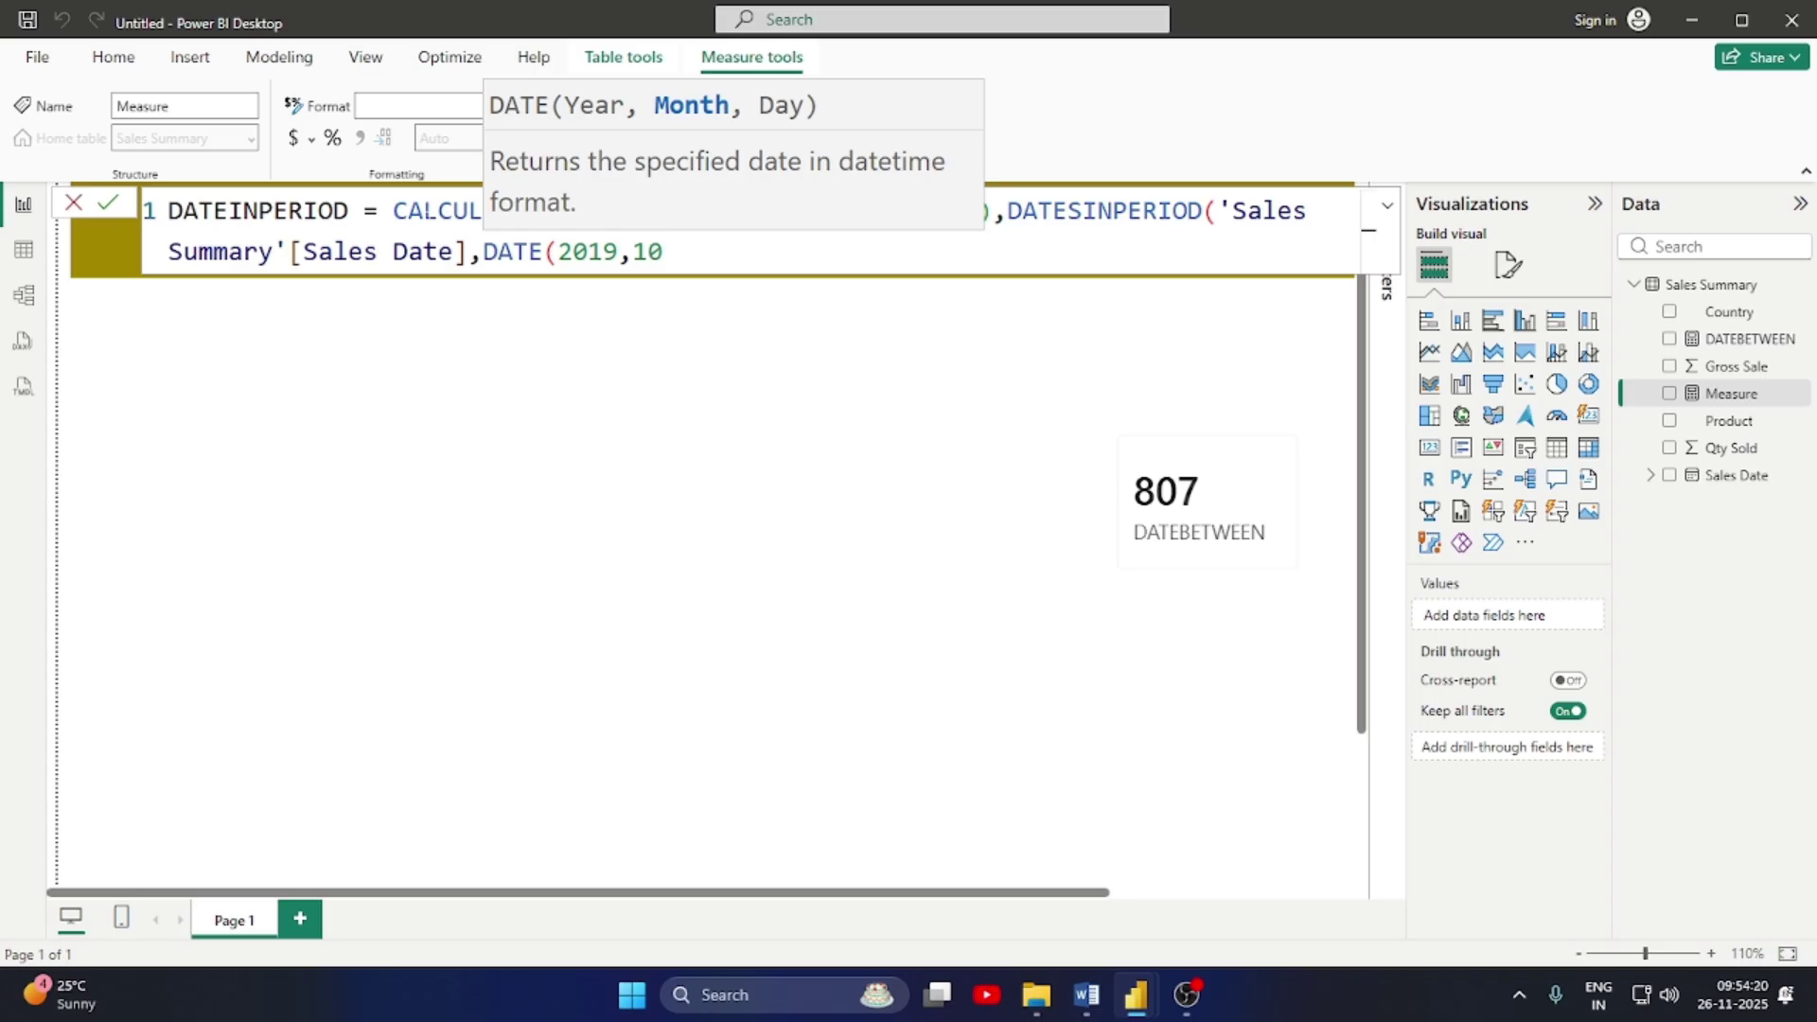
pyautogui.write(',1')
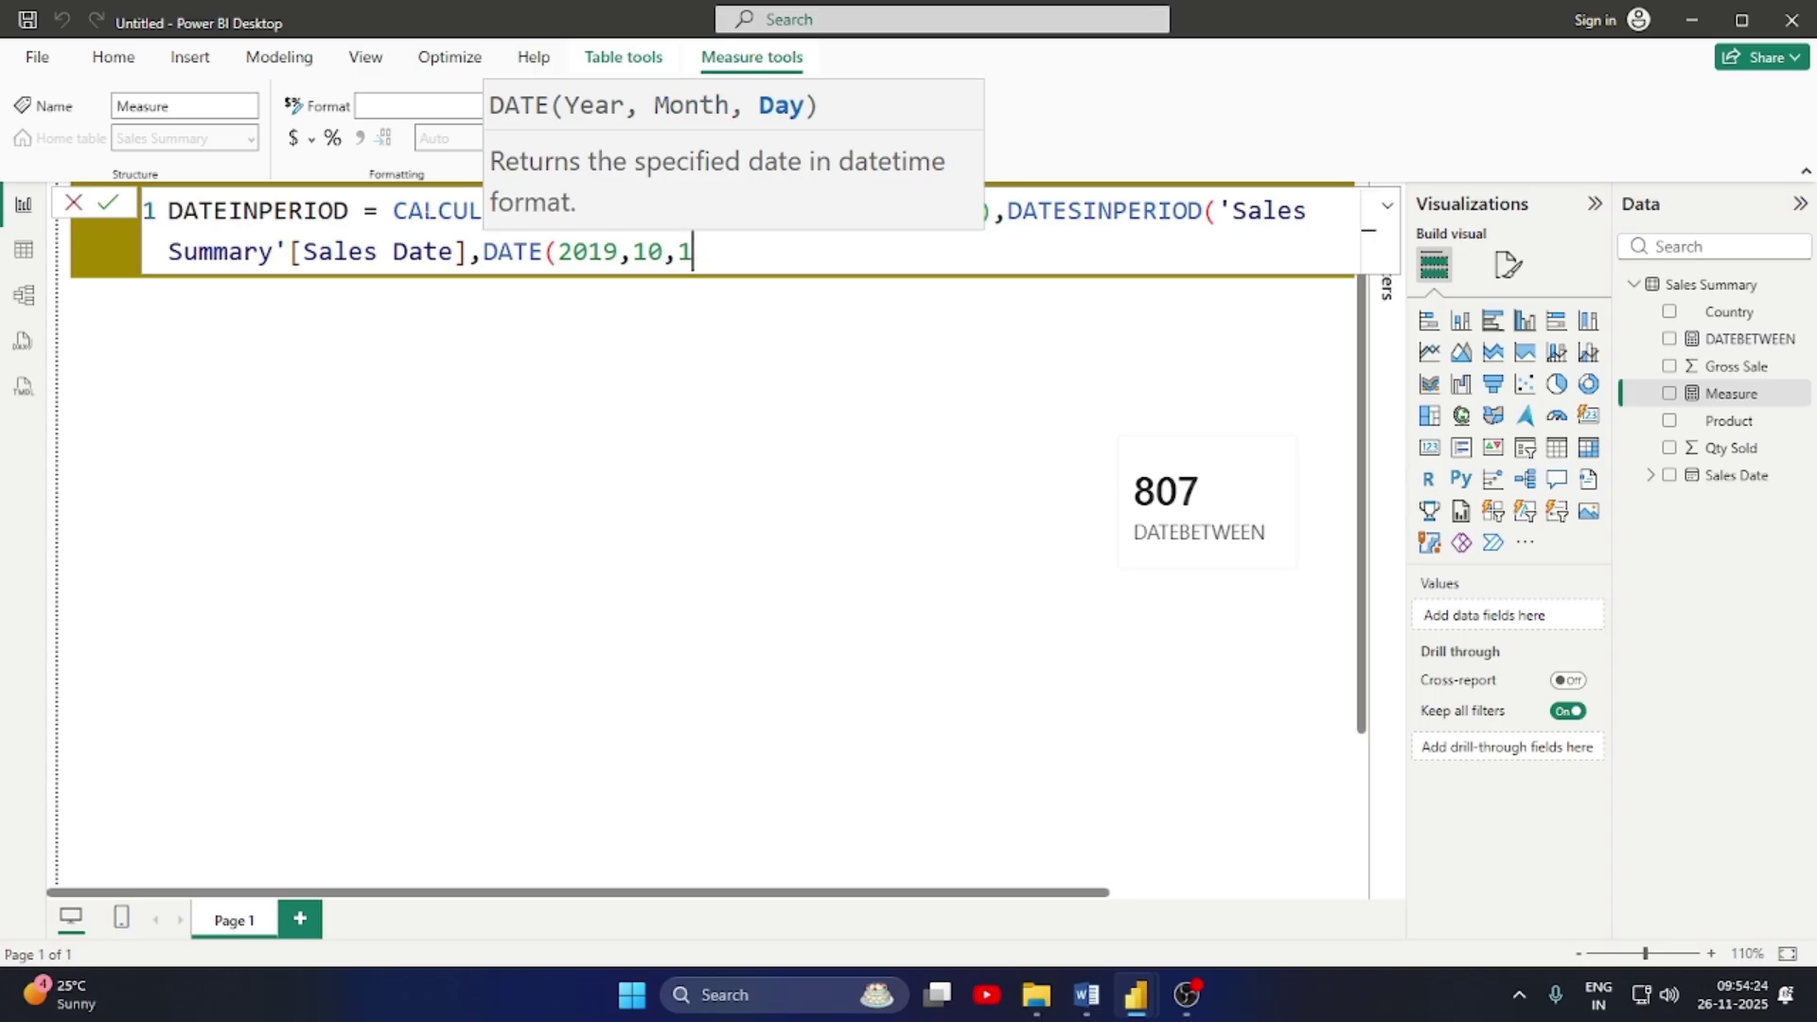
pyautogui.write(')')
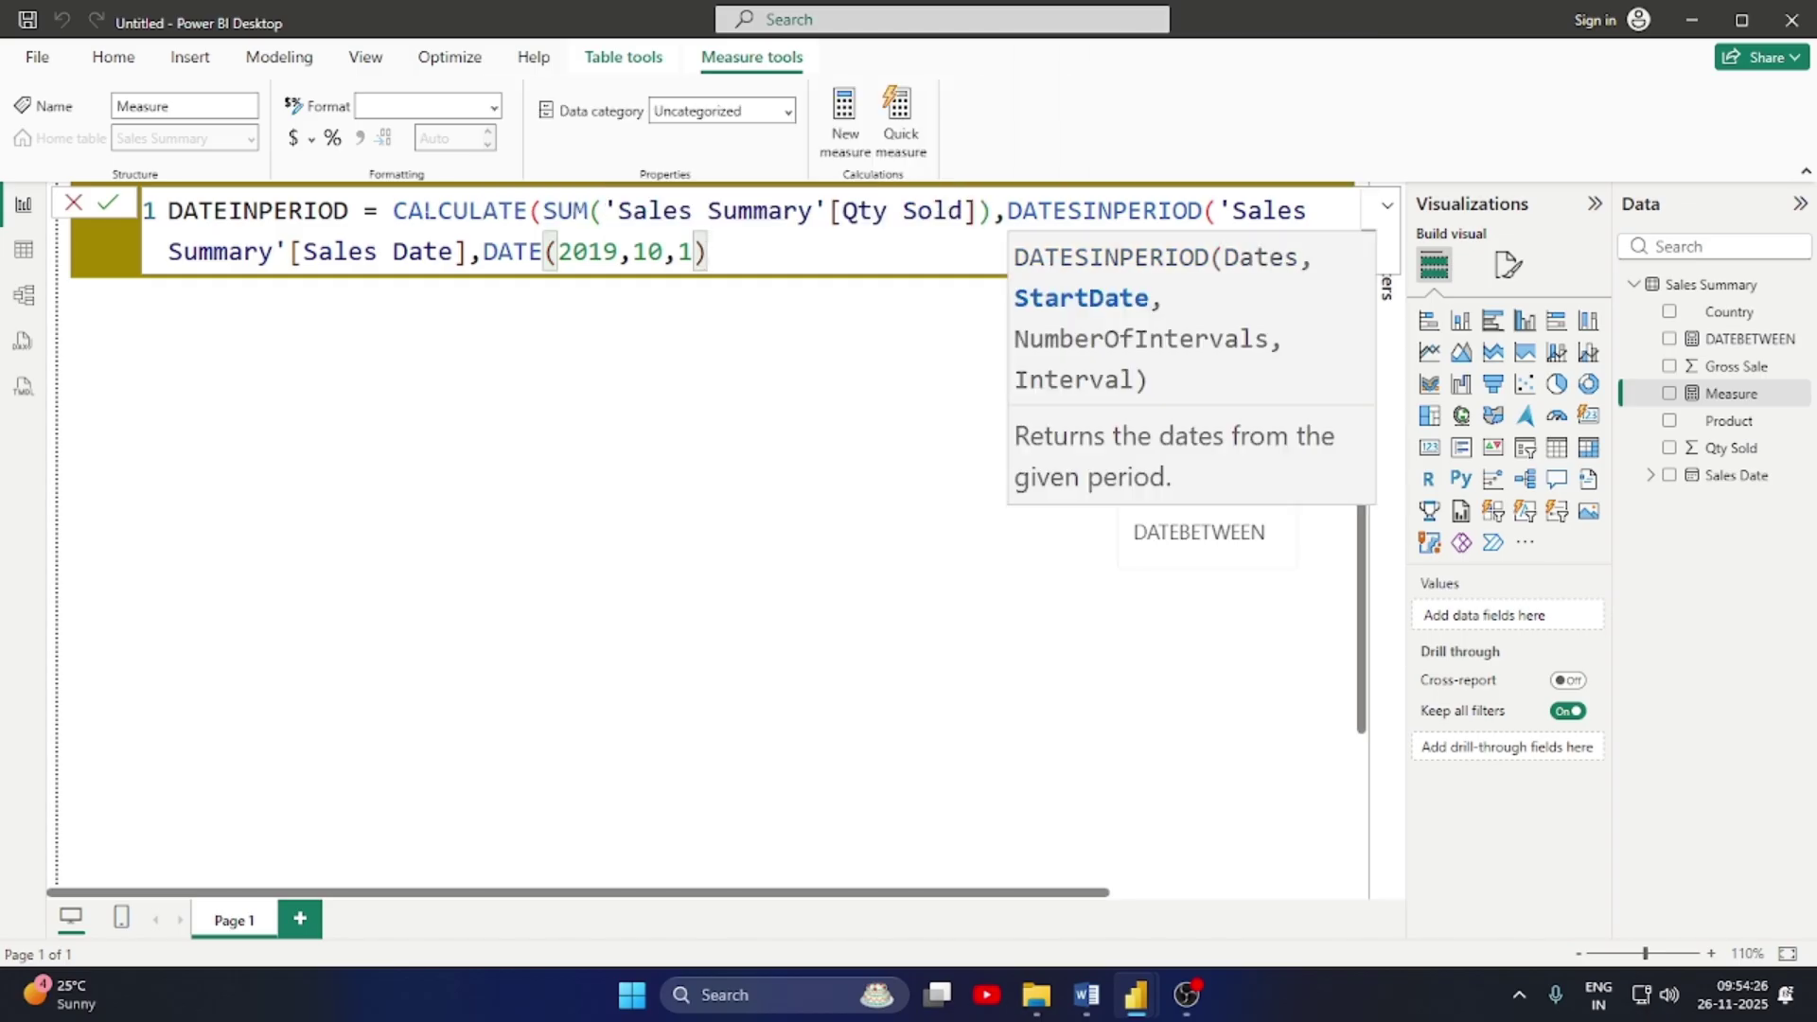
# Complete DATESINPERIOD with 10 as the number of intervals and DAY as the interval, and commit the DATEINPERIOD measure
pyautogui.write(',10,')
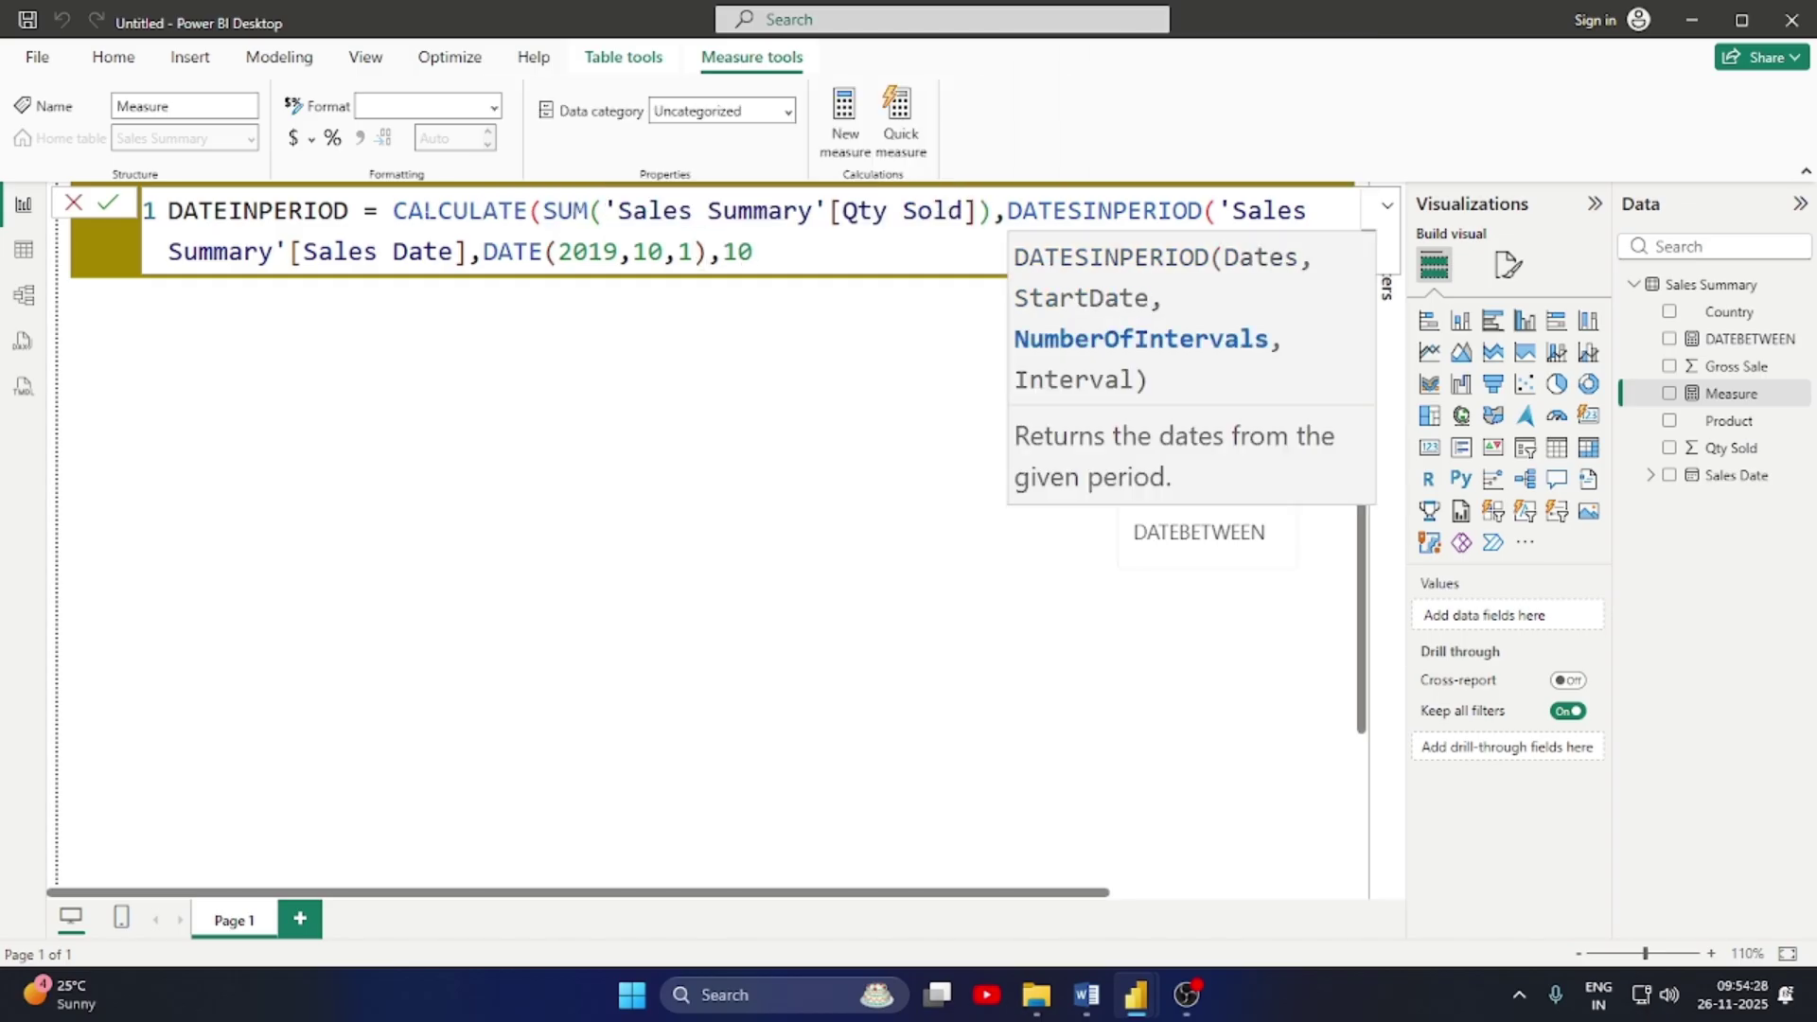
pyautogui.write('DDAY')
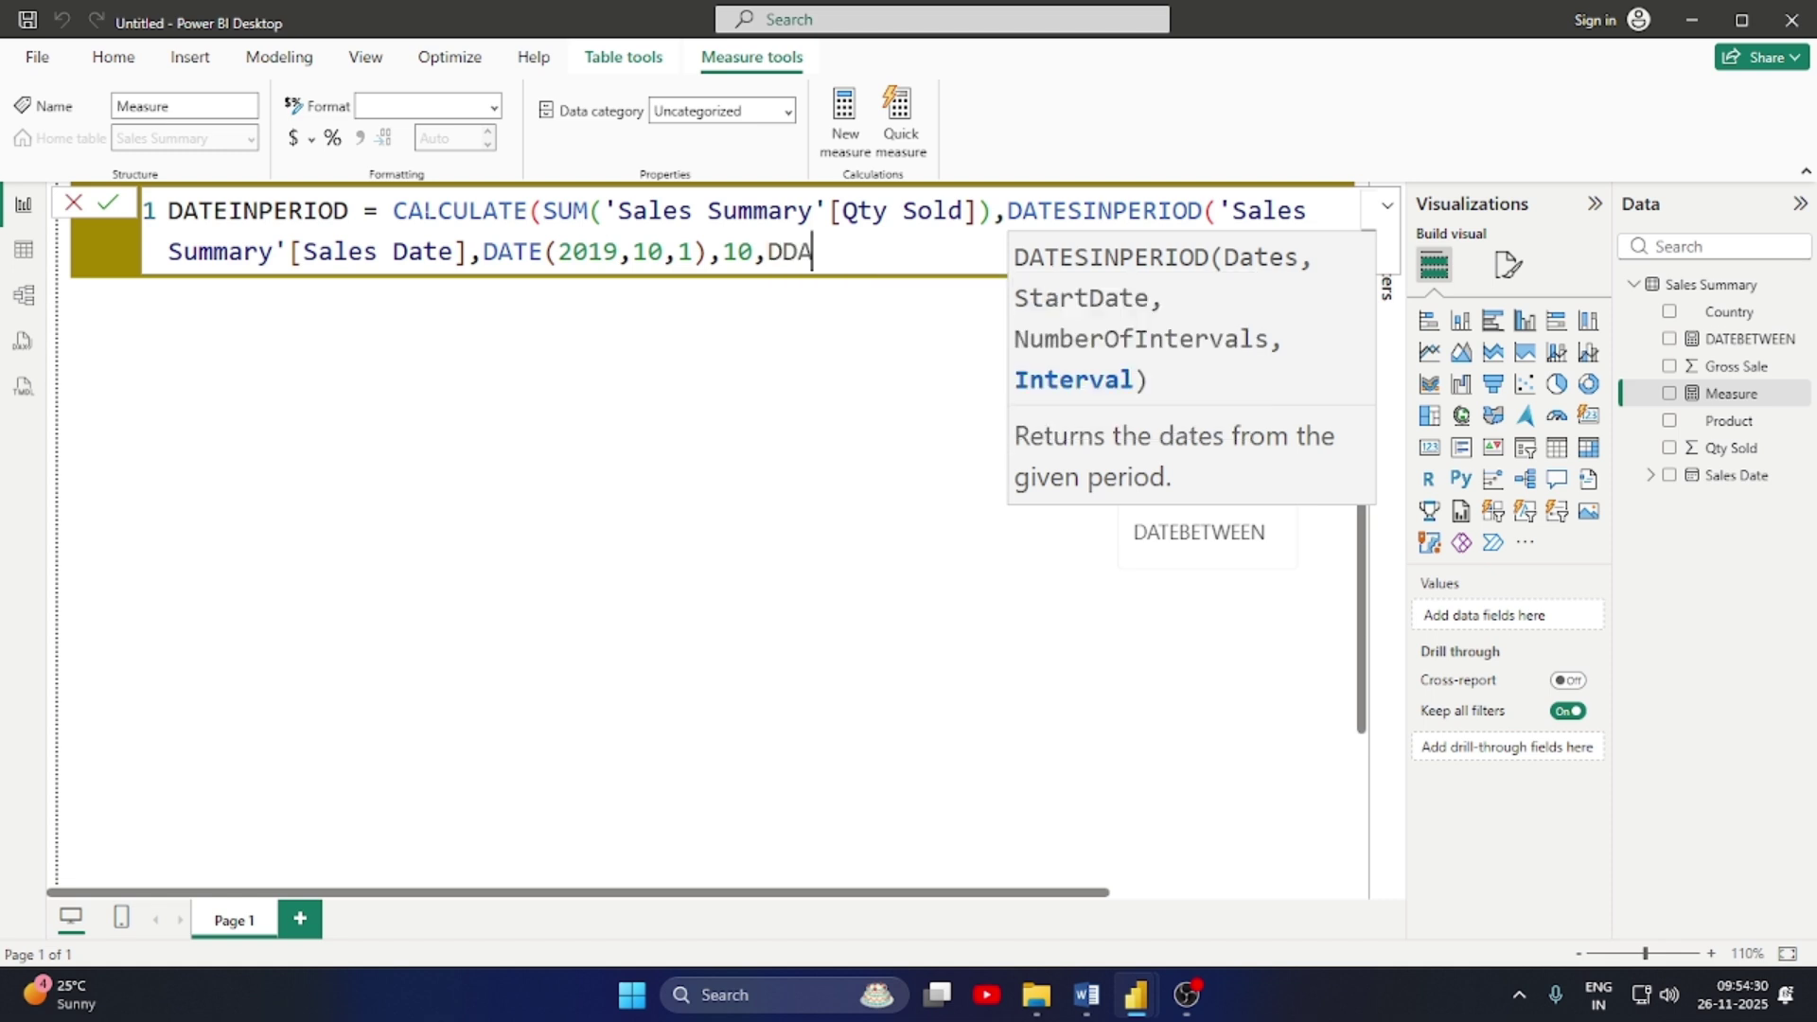
pyautogui.press('BackSpace')
pyautogui.press('BackSpace')
pyautogui.press('BackSpace')
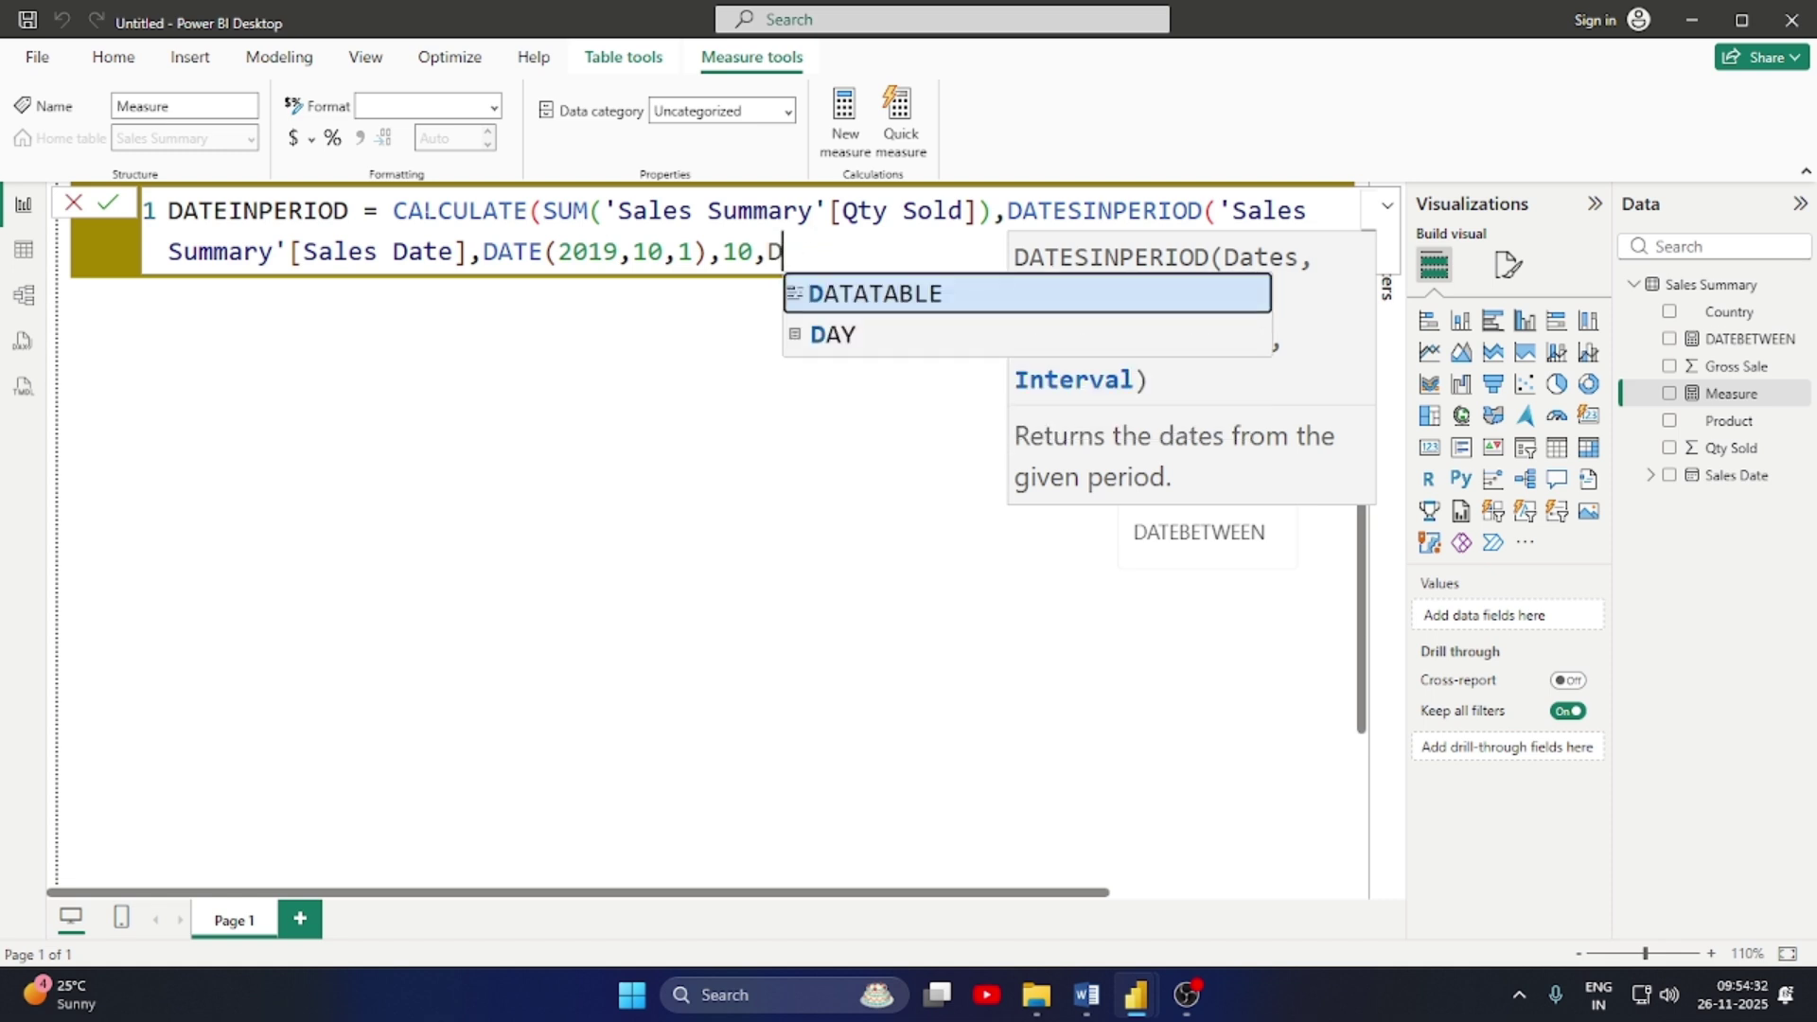
pyautogui.write('AY')
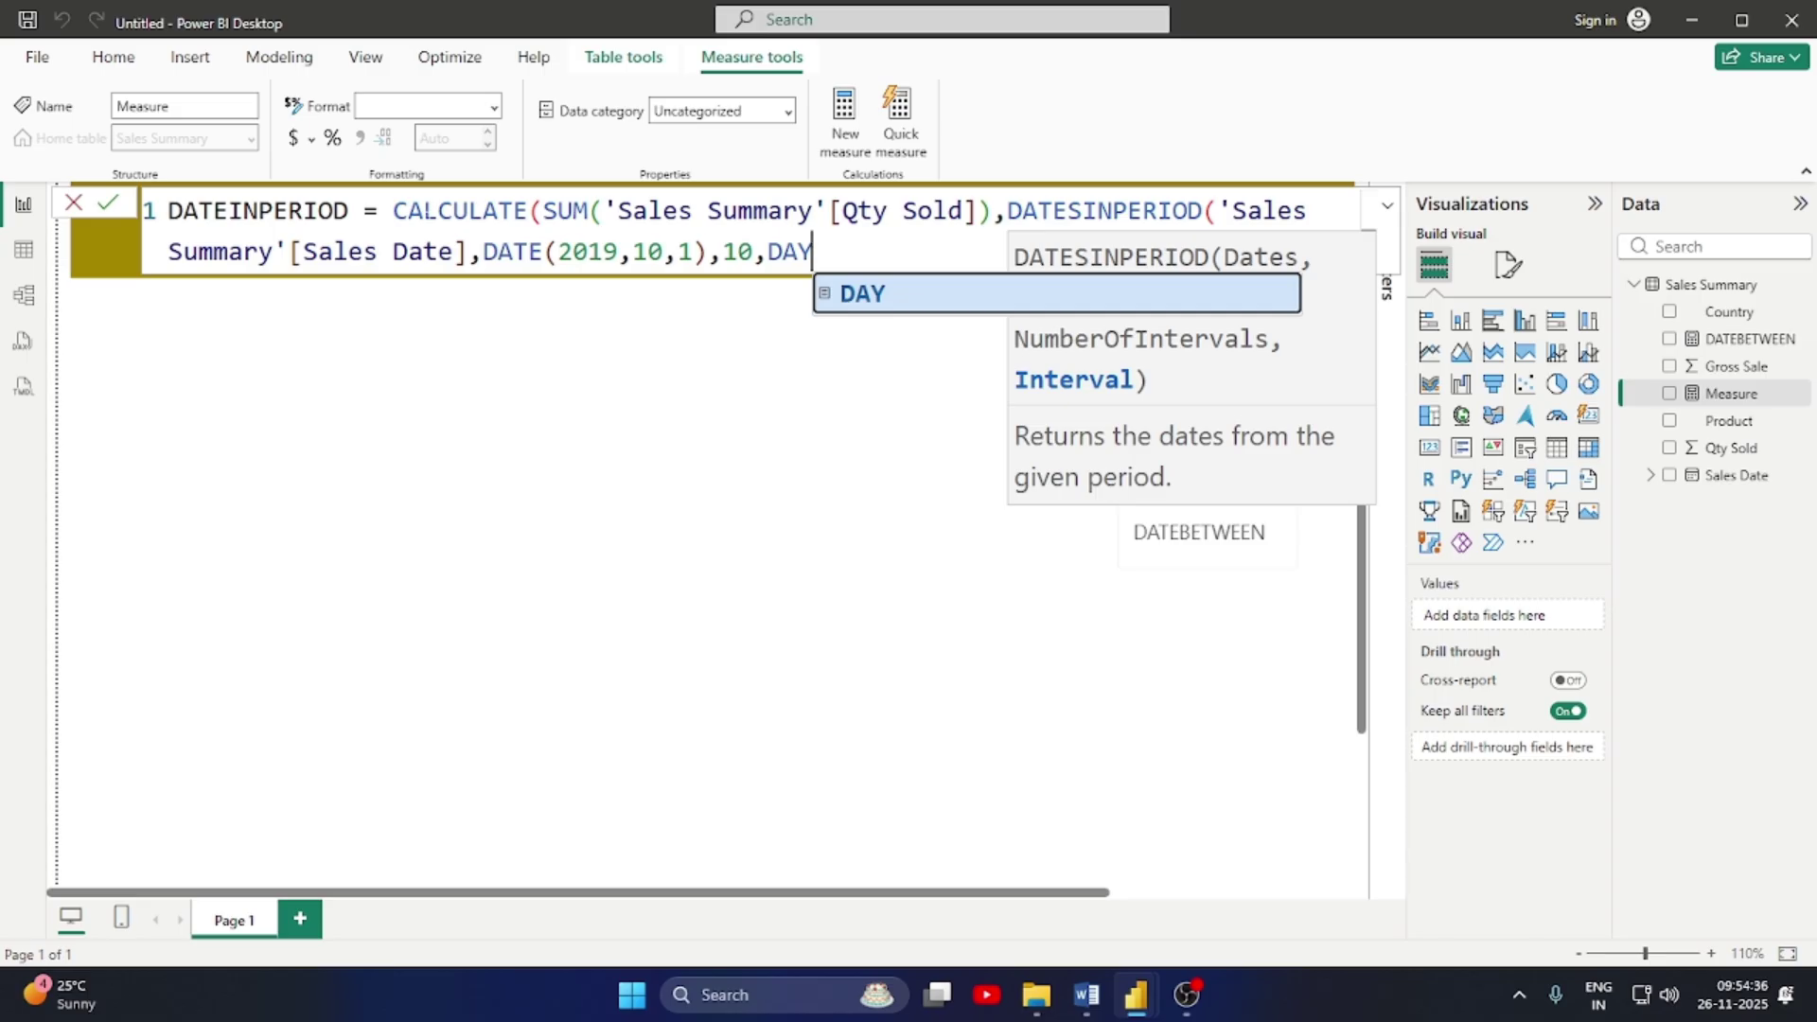
pyautogui.write('))')
pyautogui.press('Return')
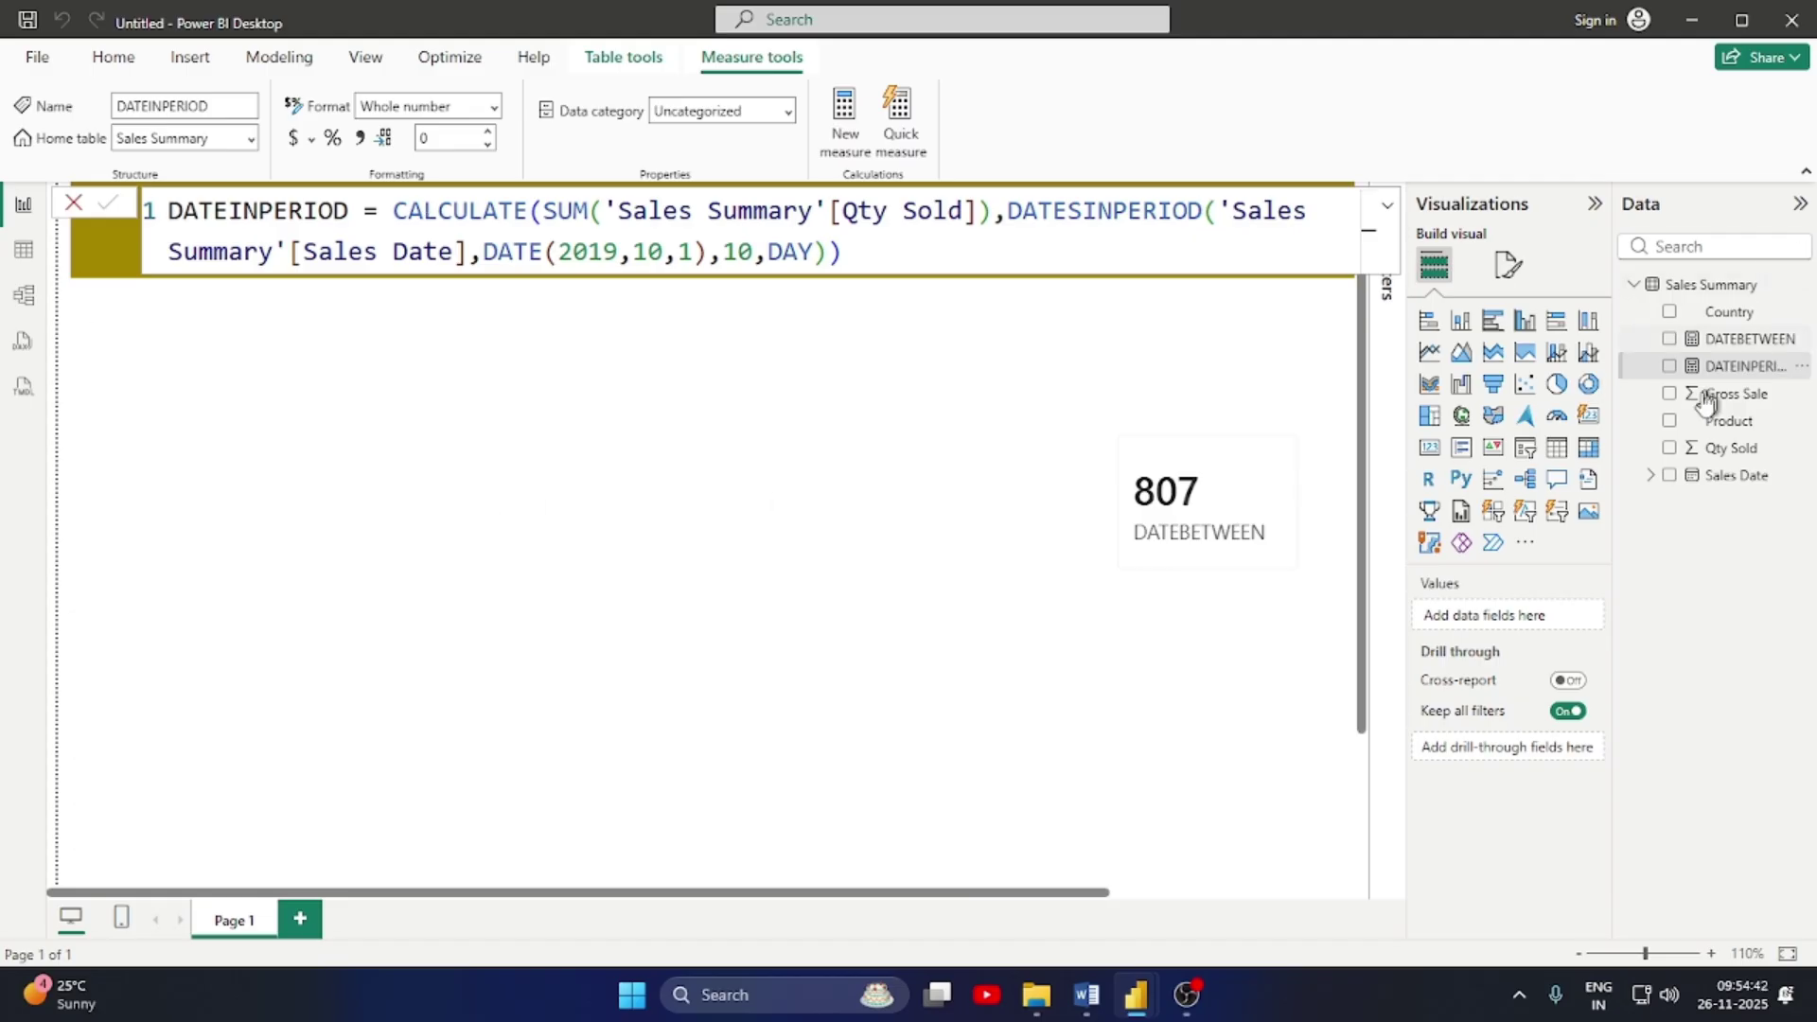
# Add a new empty card visual to the report page
pyautogui.click(931, 596)
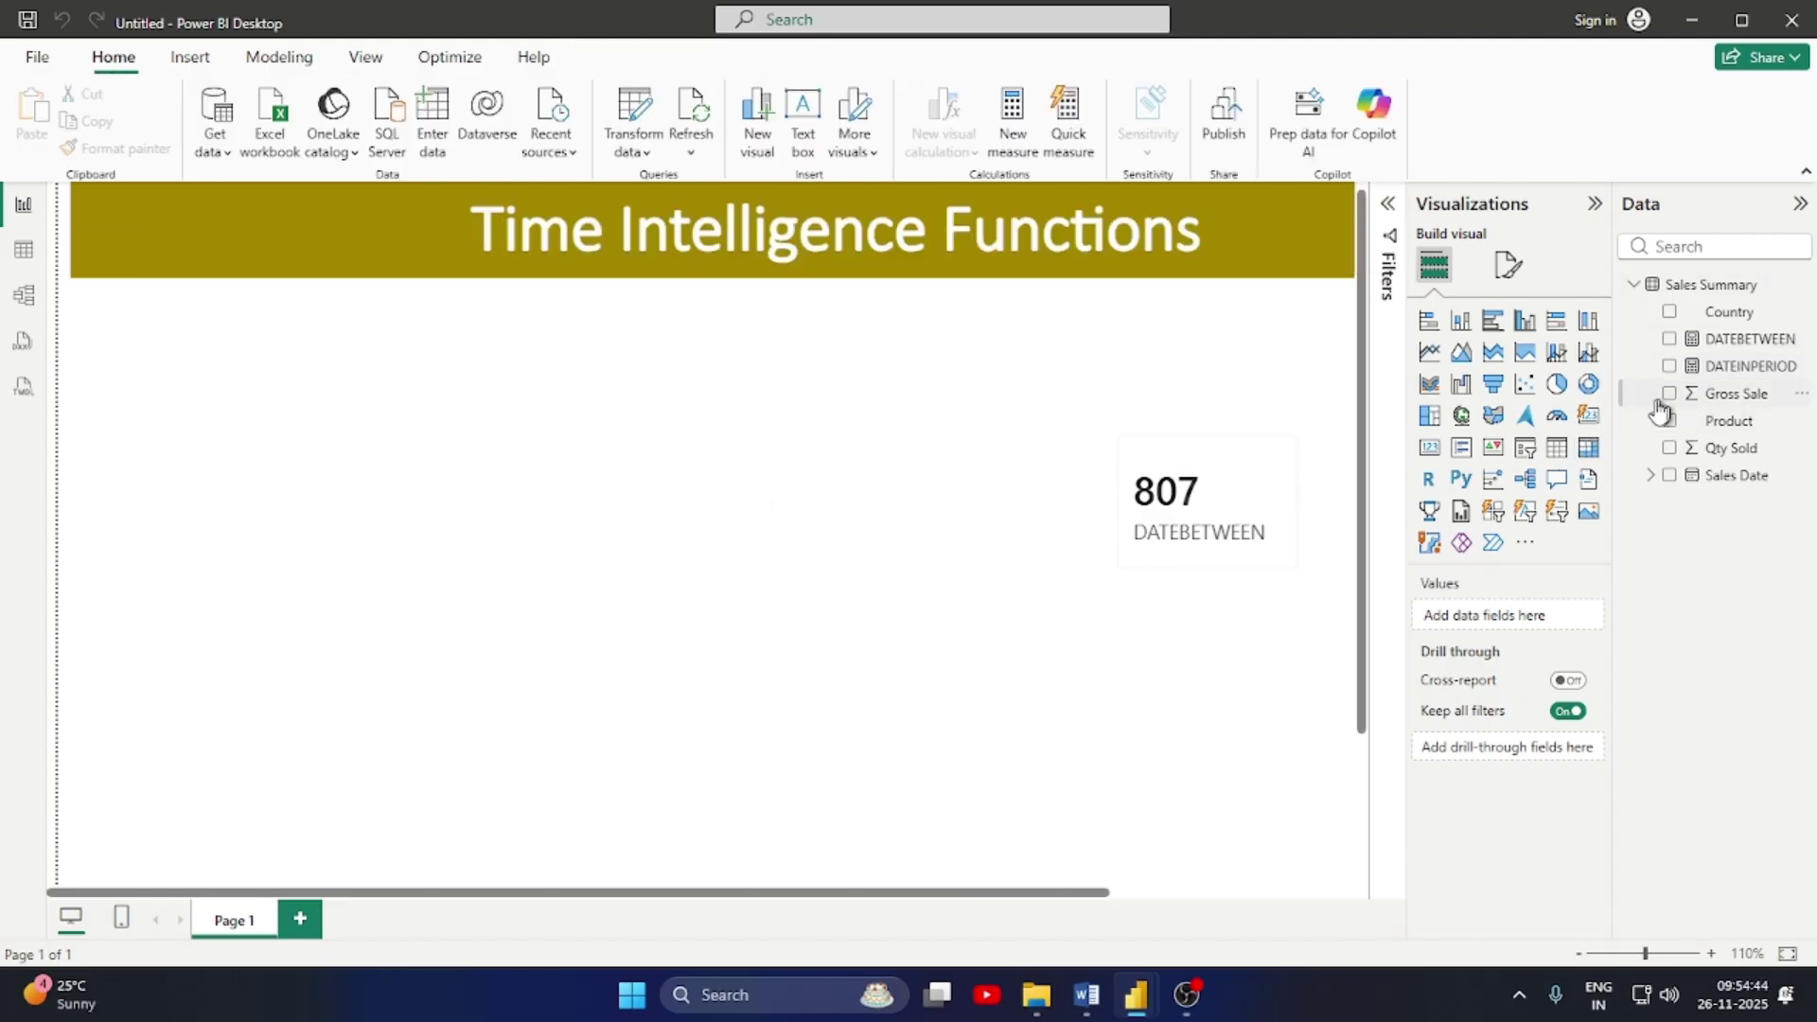
pyautogui.click(1592, 415)
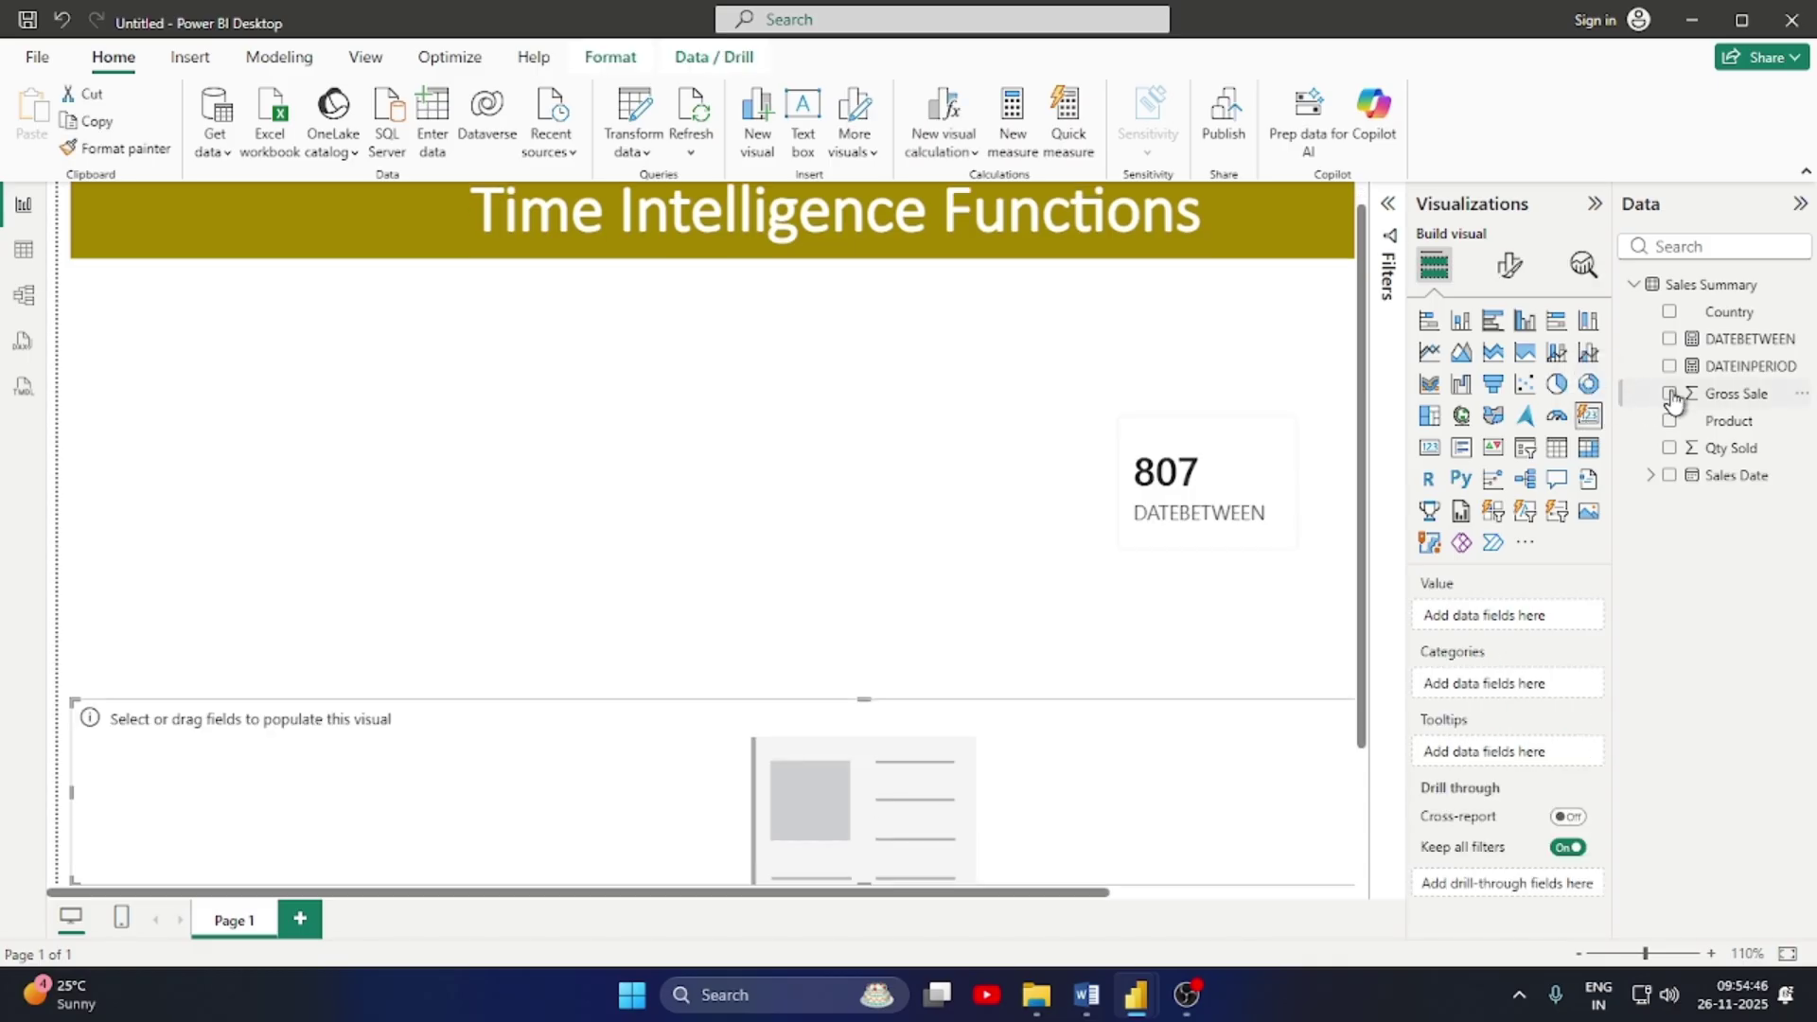
pyautogui.moveTo(1672, 372); pyautogui.dragTo(564, 738)
pyautogui.click(554, 716)
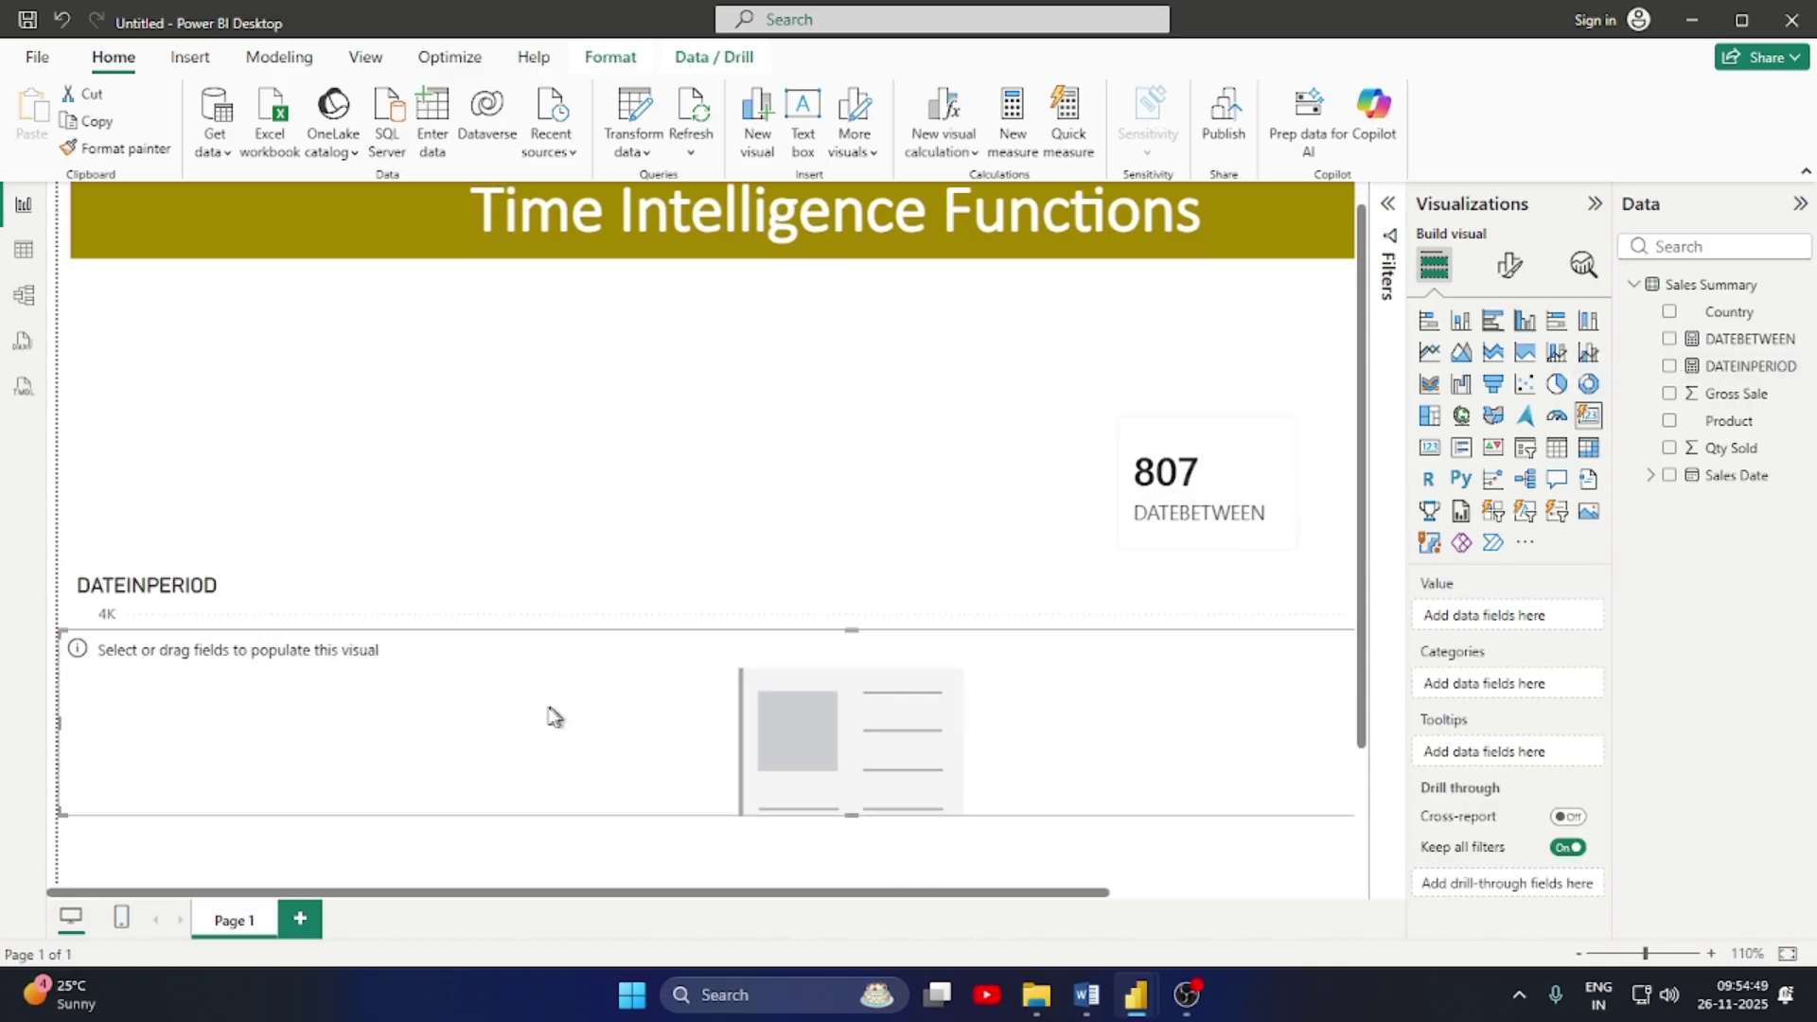
pyautogui.click(75, 642)
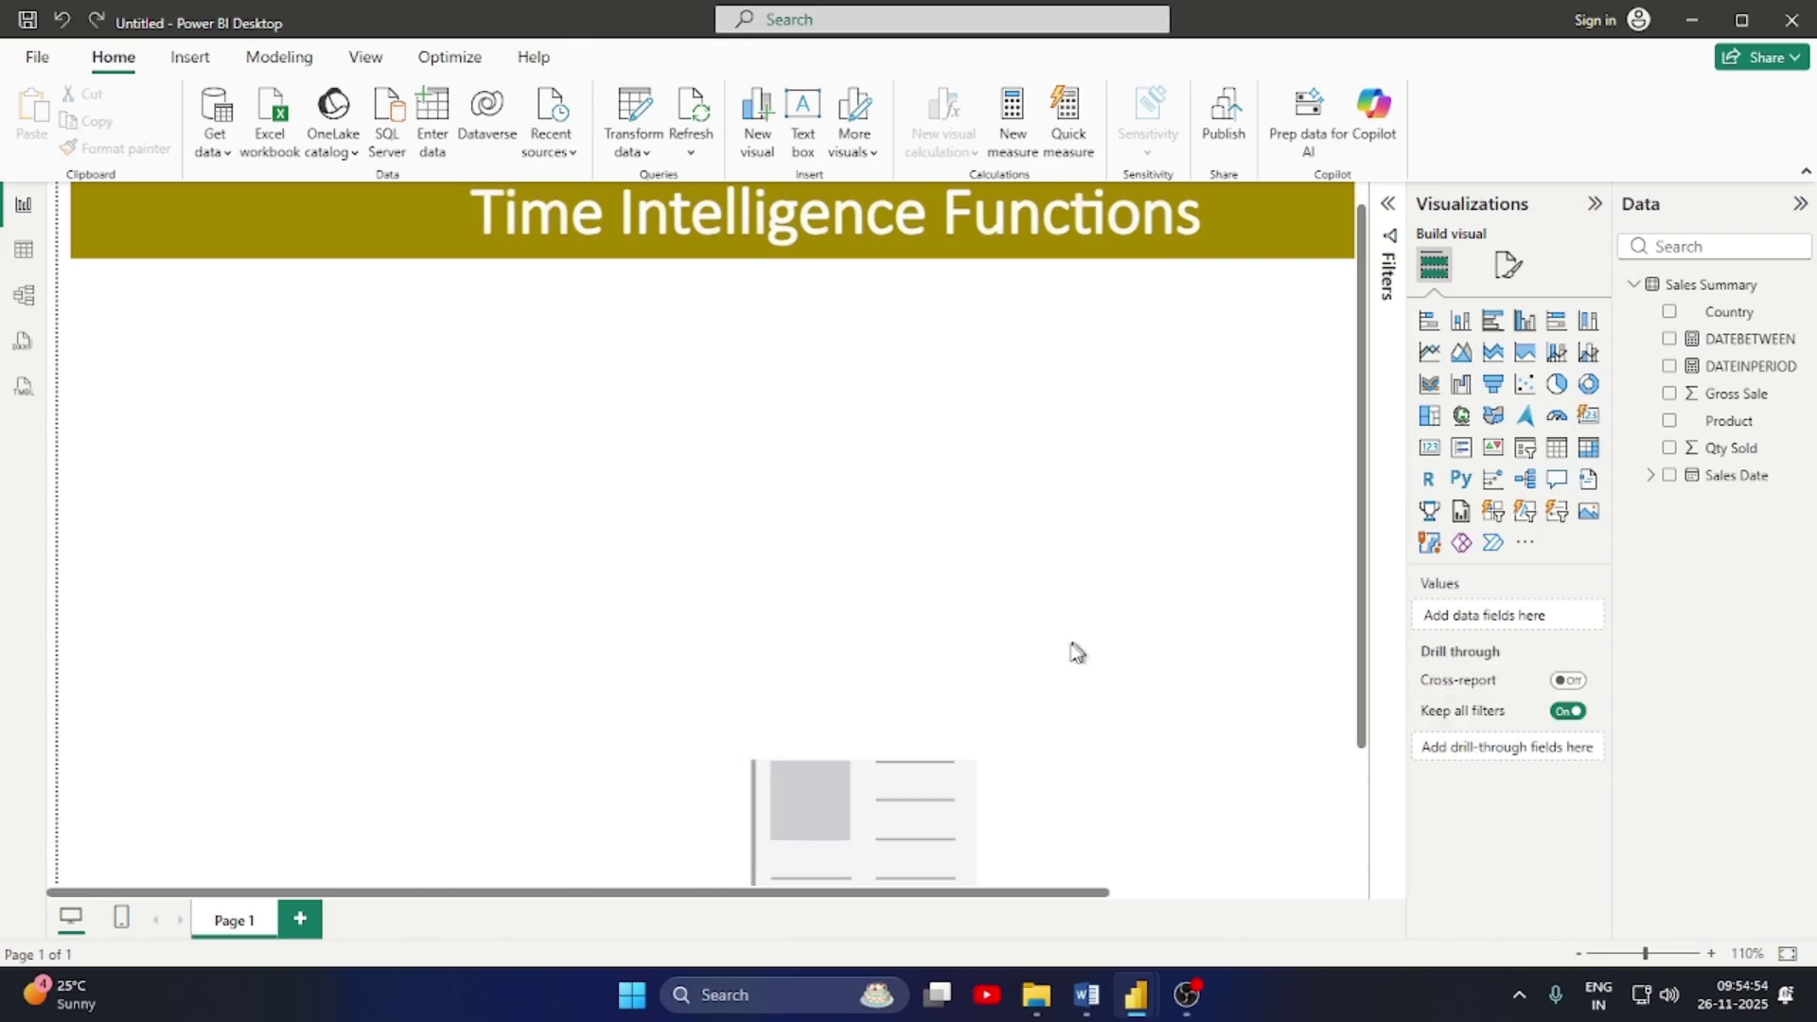
pyautogui.click(831, 786)
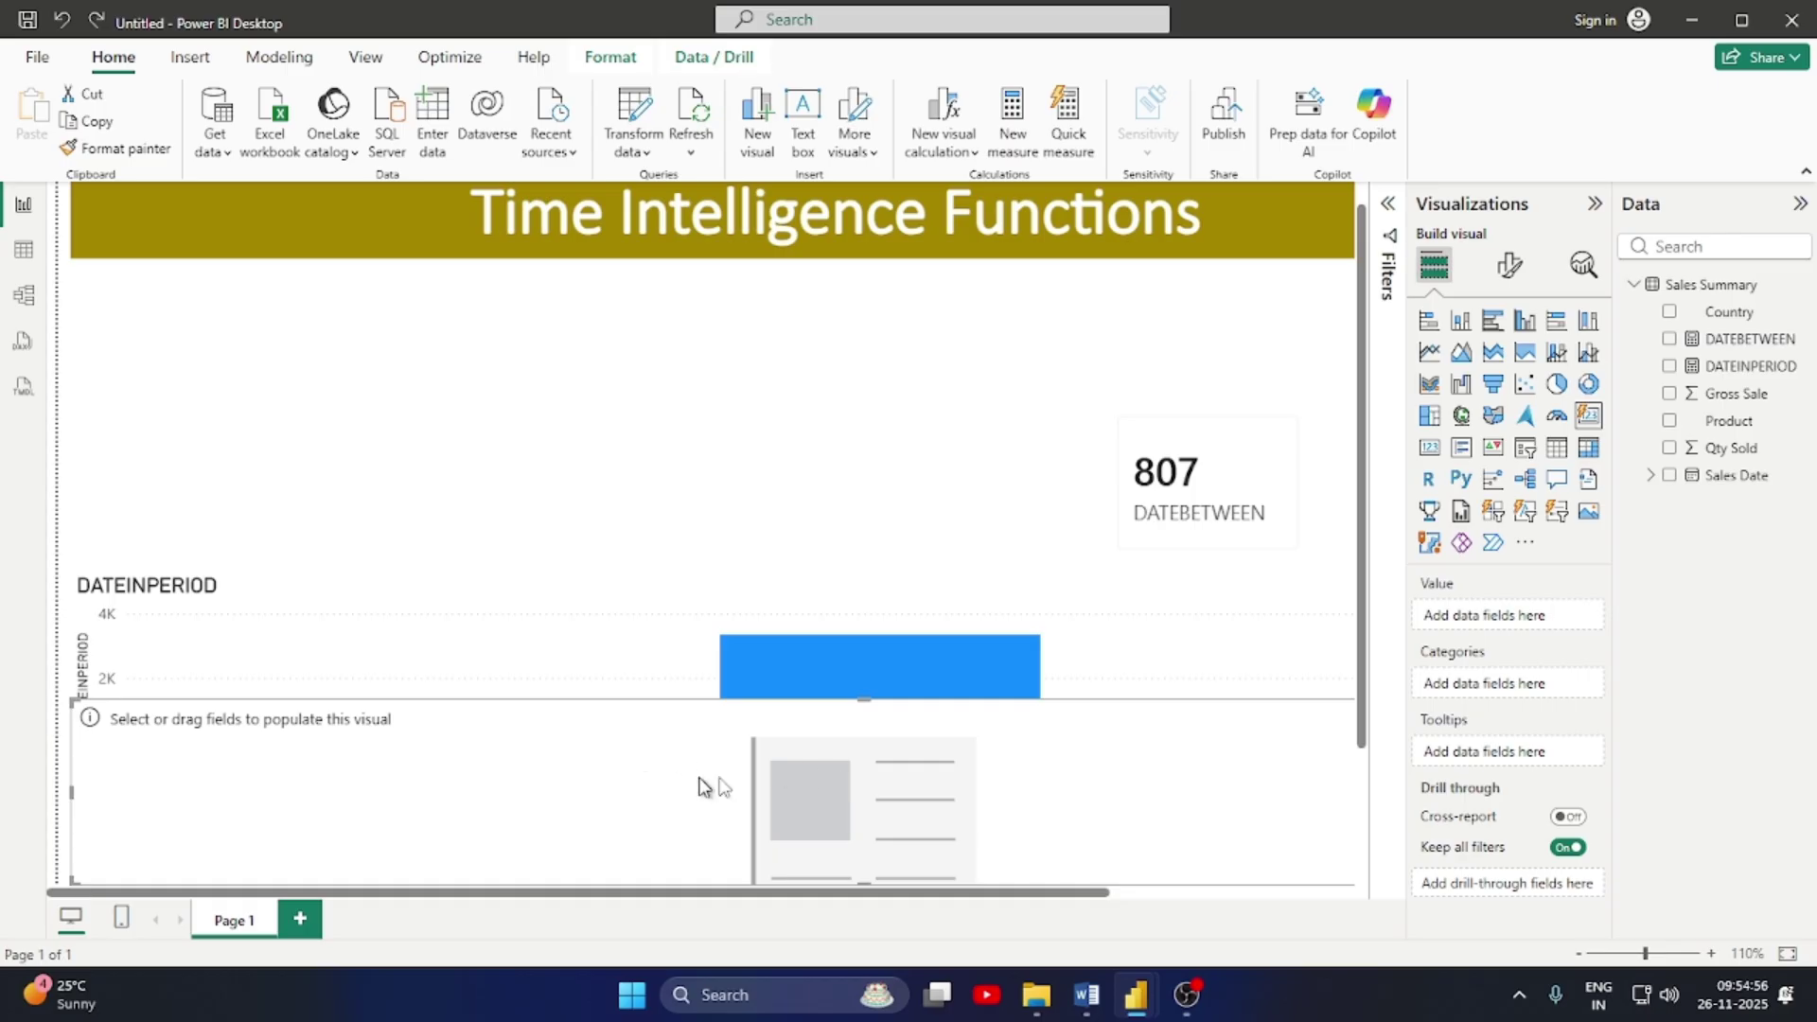
pyautogui.hotkey('ctrl', 'y')
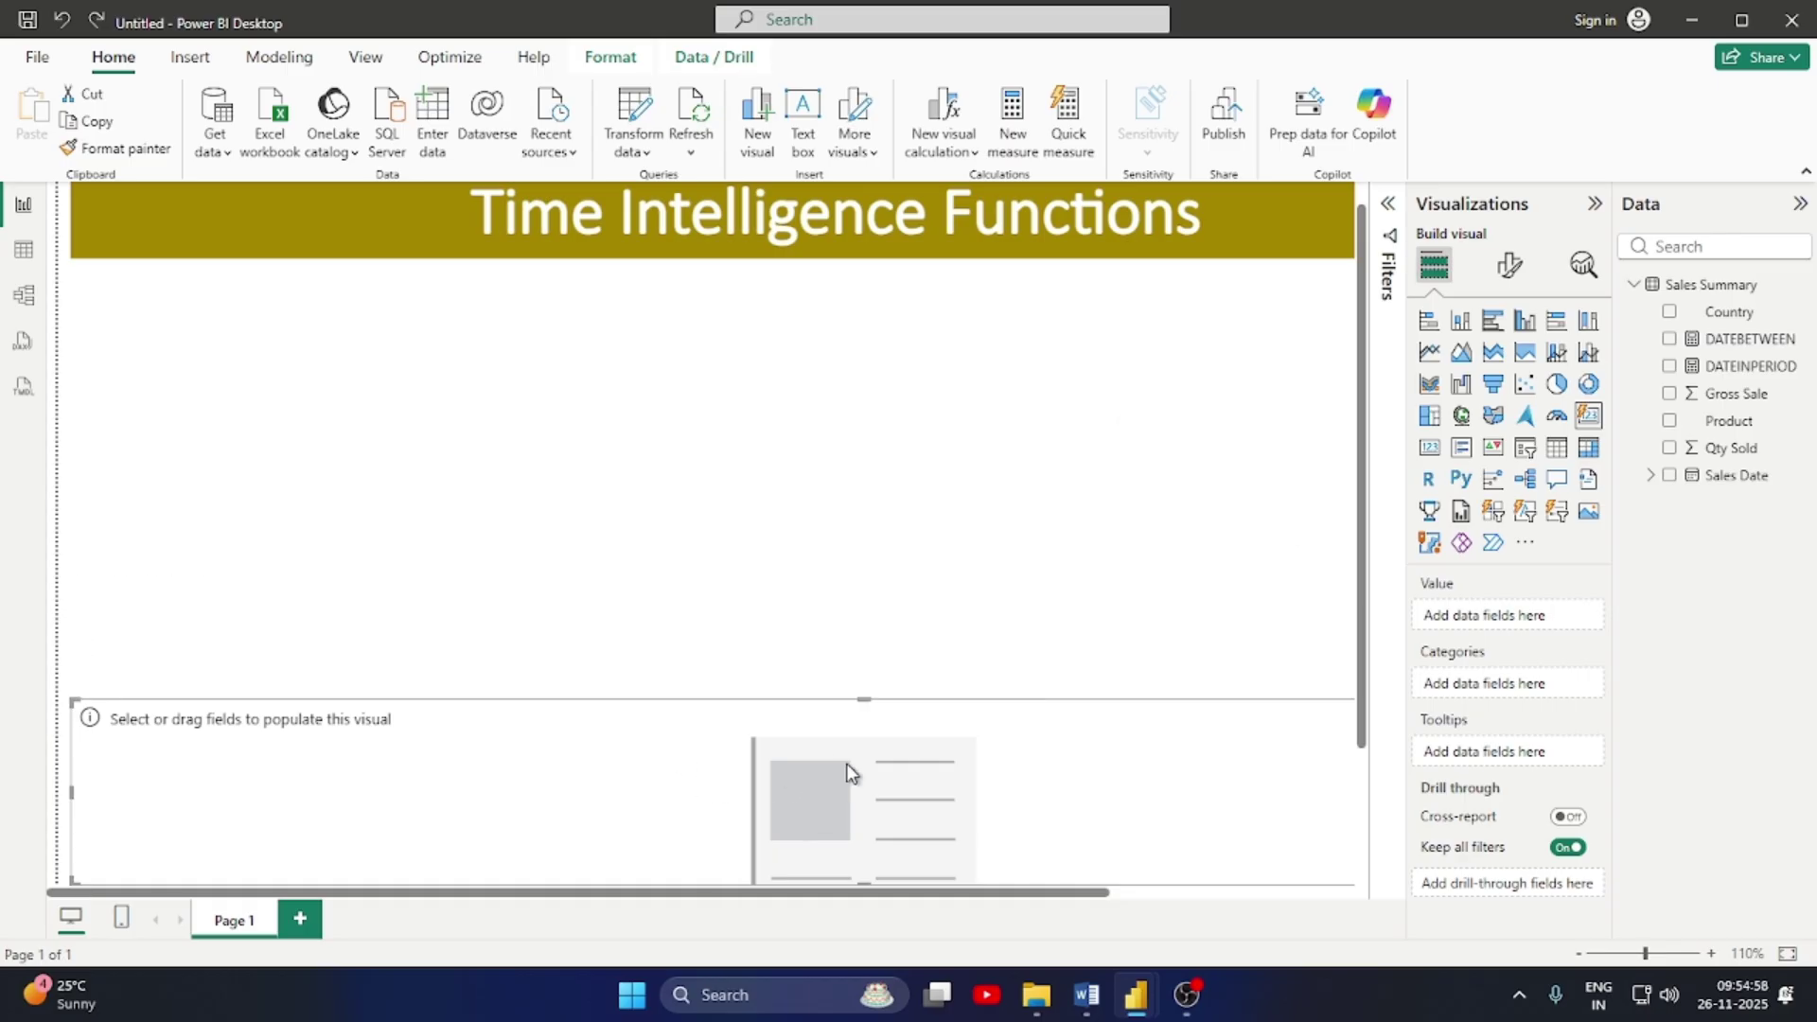
# Shrink the empty card visual and move it beside the DATEBETWEEN card
pyautogui.moveTo(847, 763); pyautogui.dragTo(748, 459)
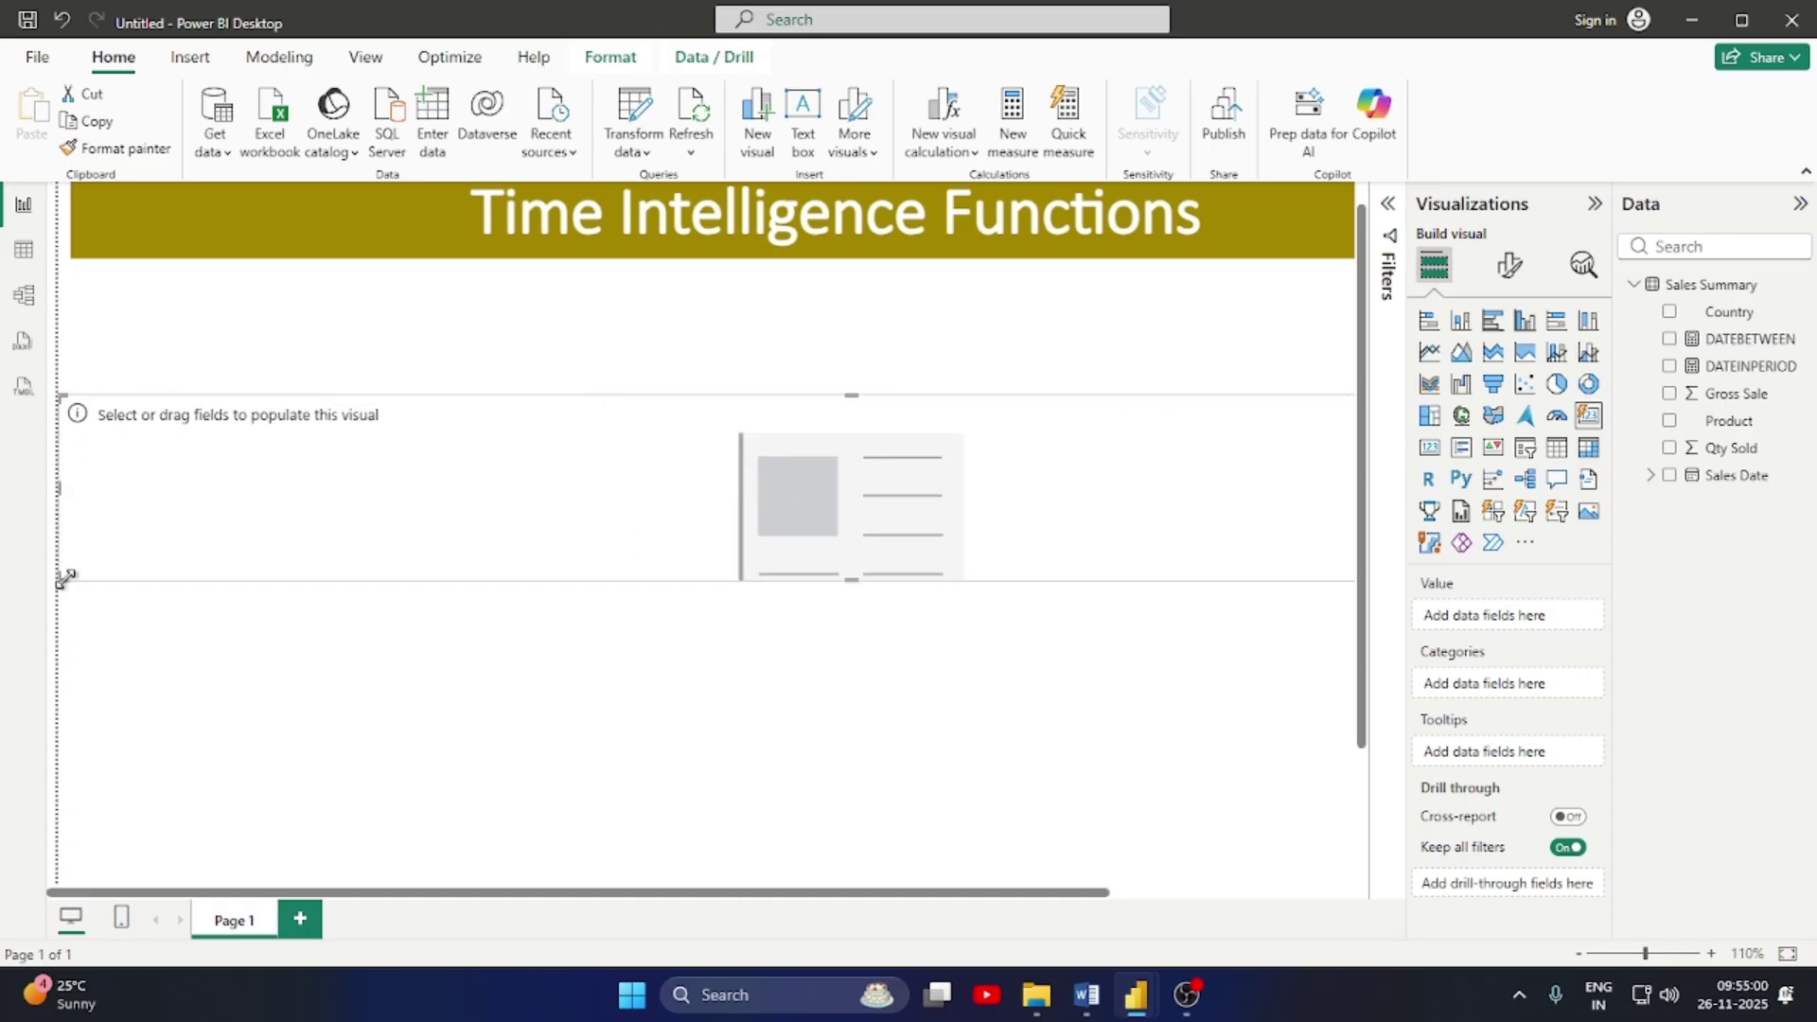
pyautogui.moveTo(67, 578); pyautogui.dragTo(454, 539)
pyautogui.moveTo(836, 562); pyautogui.dragTo(482, 598)
pyautogui.moveTo(398, 515); pyautogui.dragTo(879, 511)
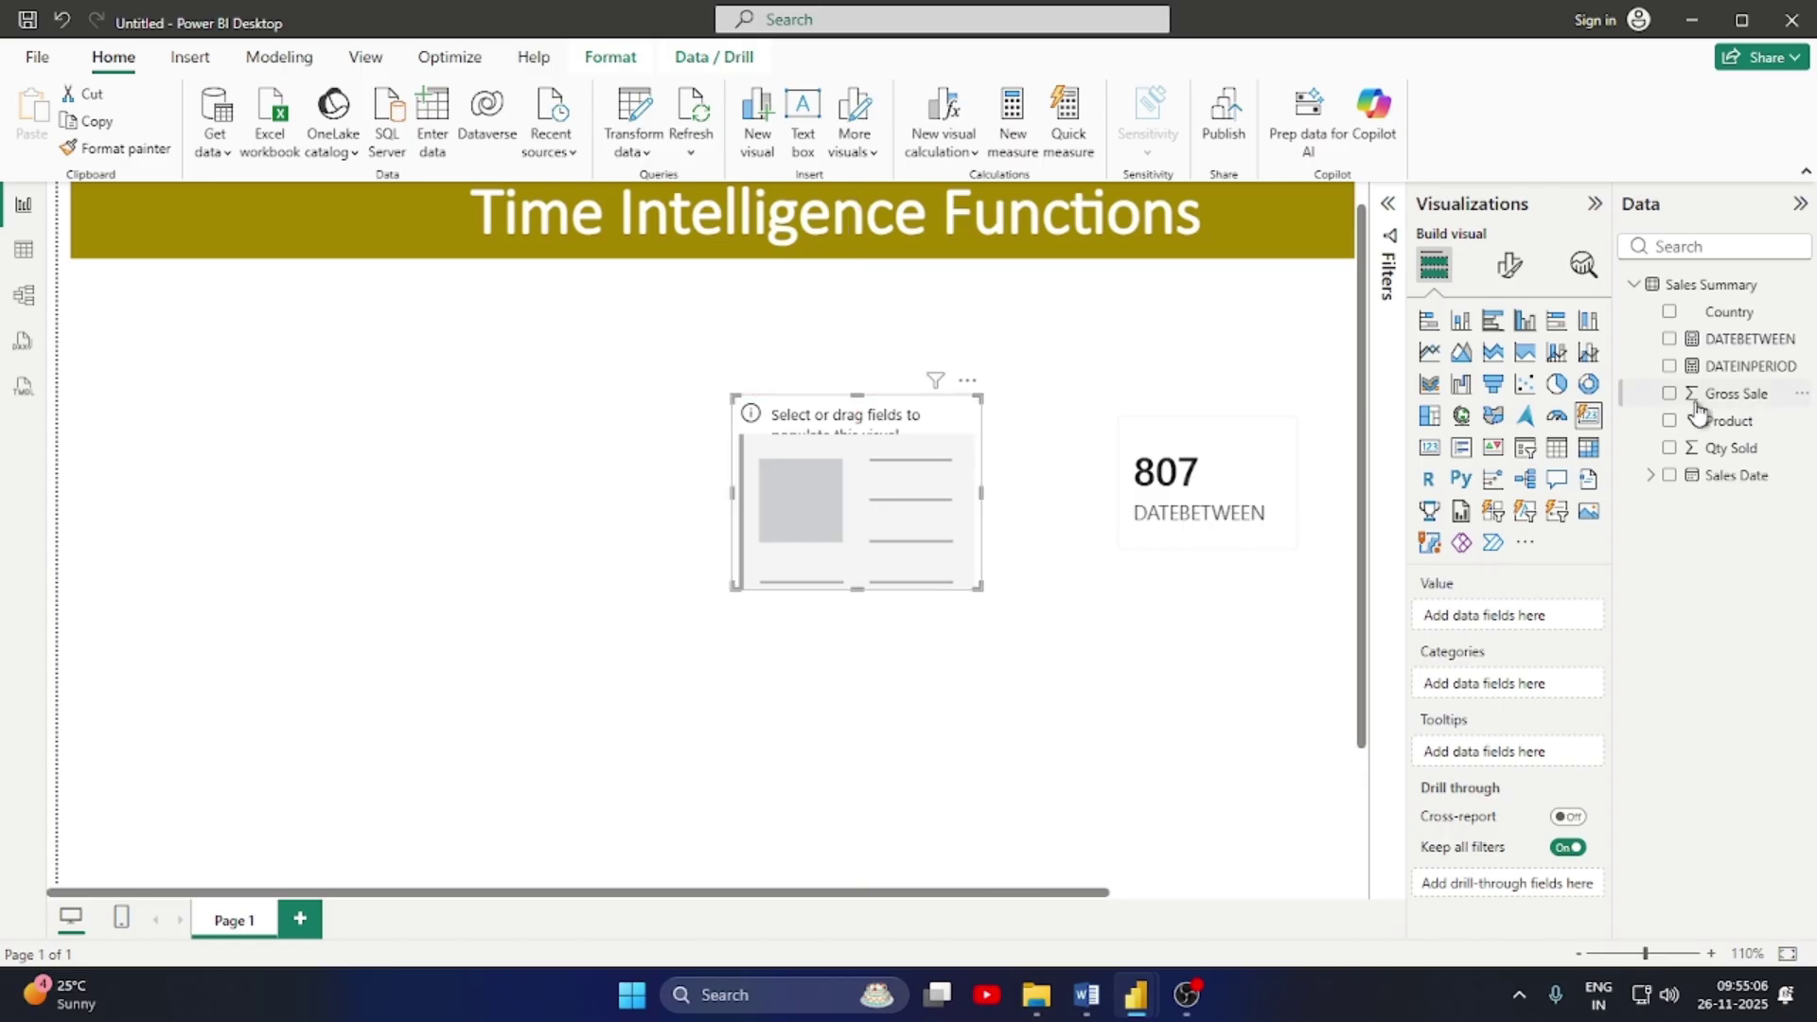
# Show the DATEINPERIOD measure in the new card, then shrink the card and place it directly above the DATEBETWEEN card
pyautogui.click(1669, 366)
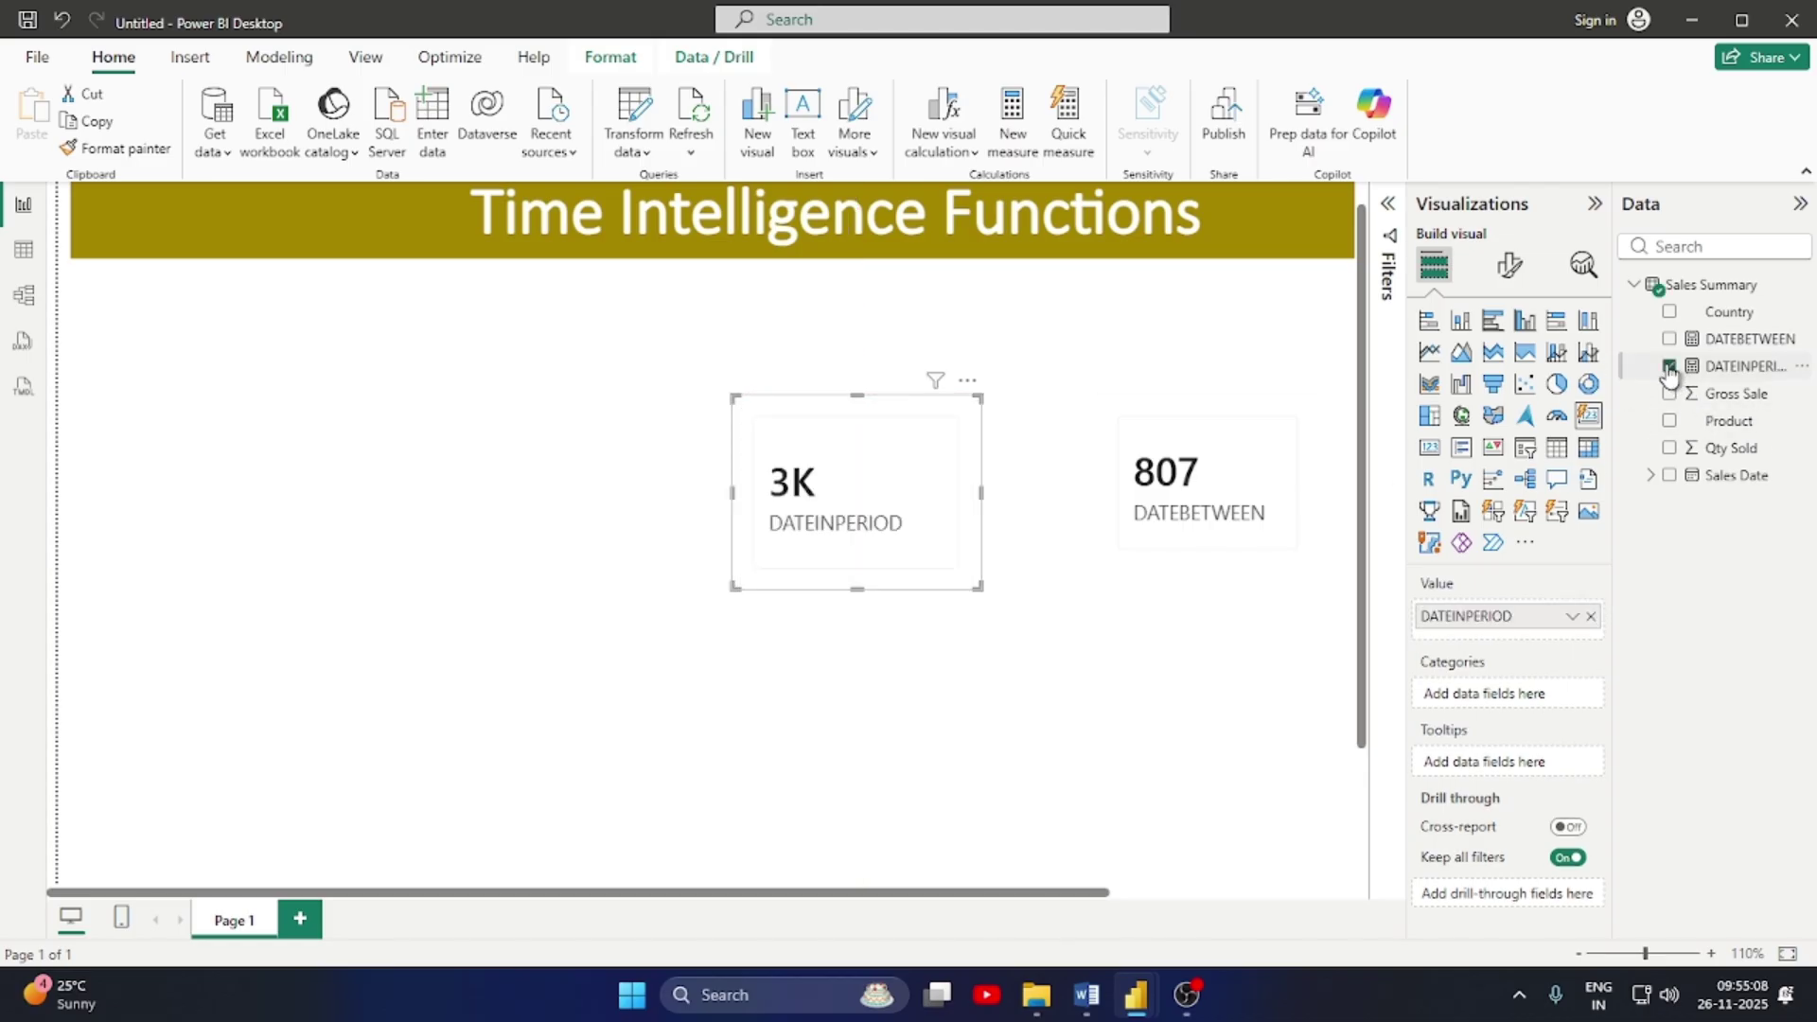
pyautogui.moveTo(974, 568); pyautogui.dragTo(1000, 516)
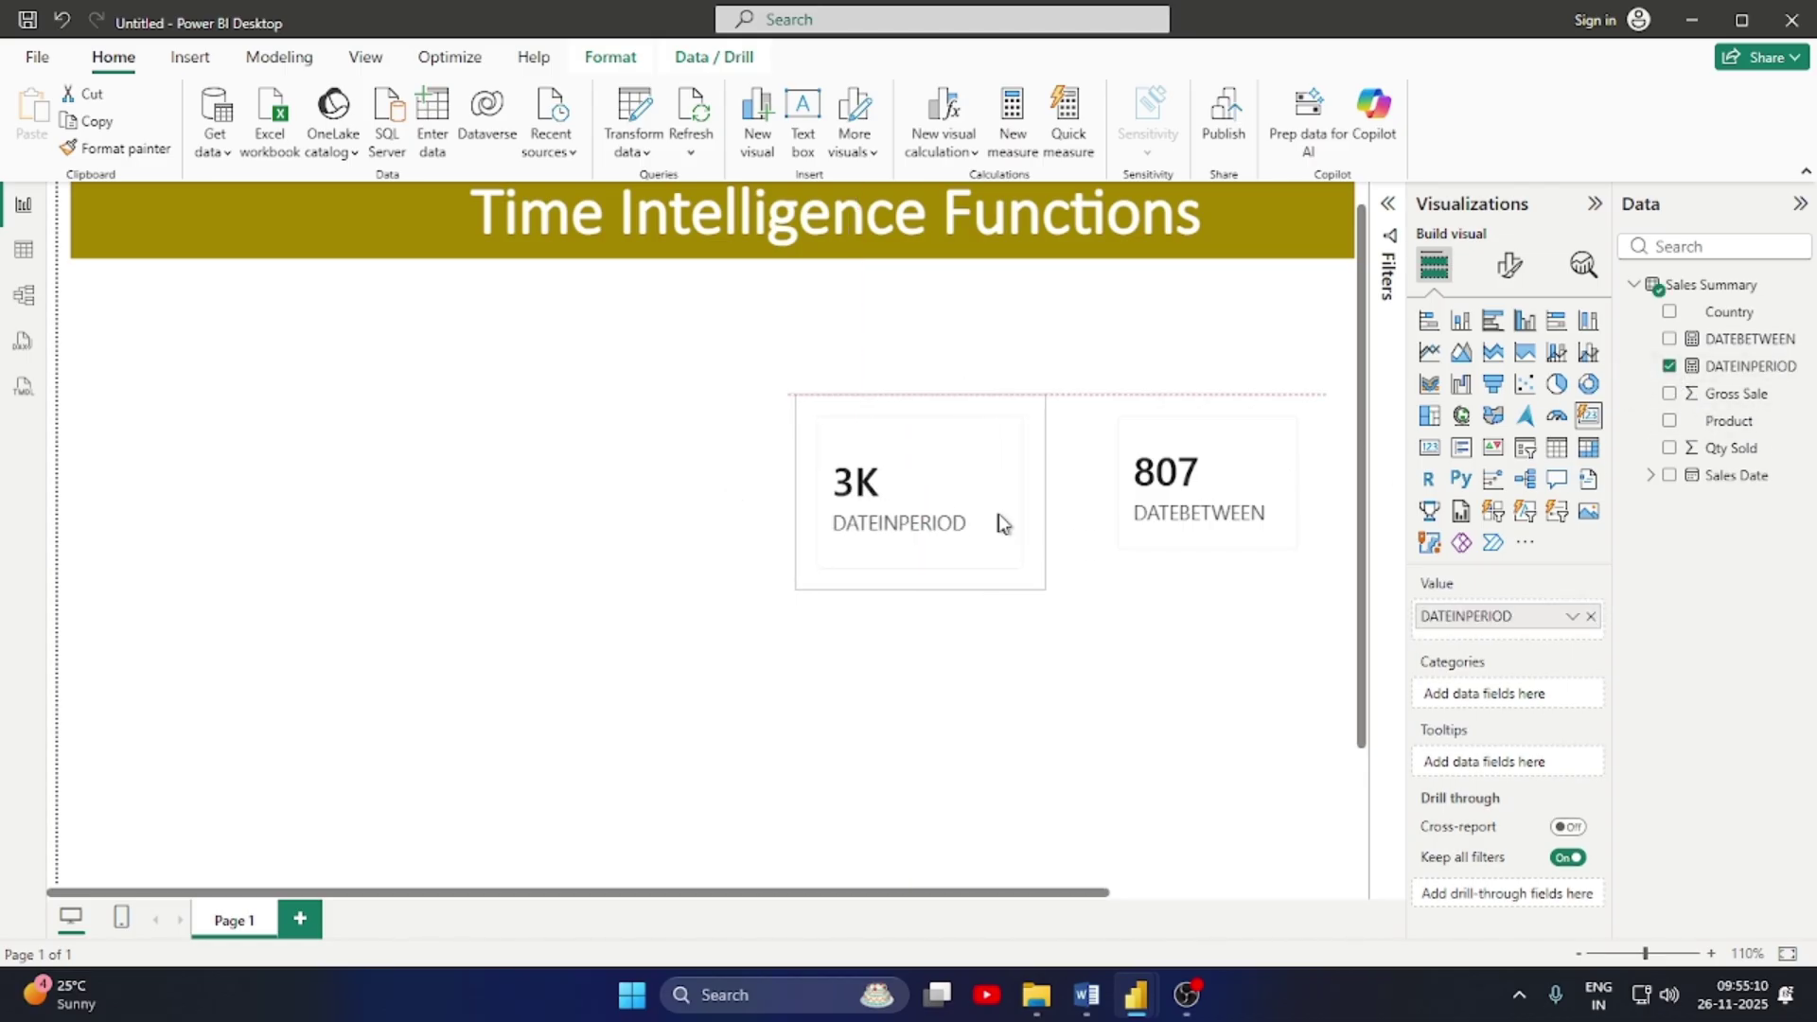
pyautogui.moveTo(1054, 588)
pyautogui.mouseDown()
pyautogui.moveTo(1075, 564)
pyautogui.moveTo(1055, 555)
pyautogui.mouseUp()
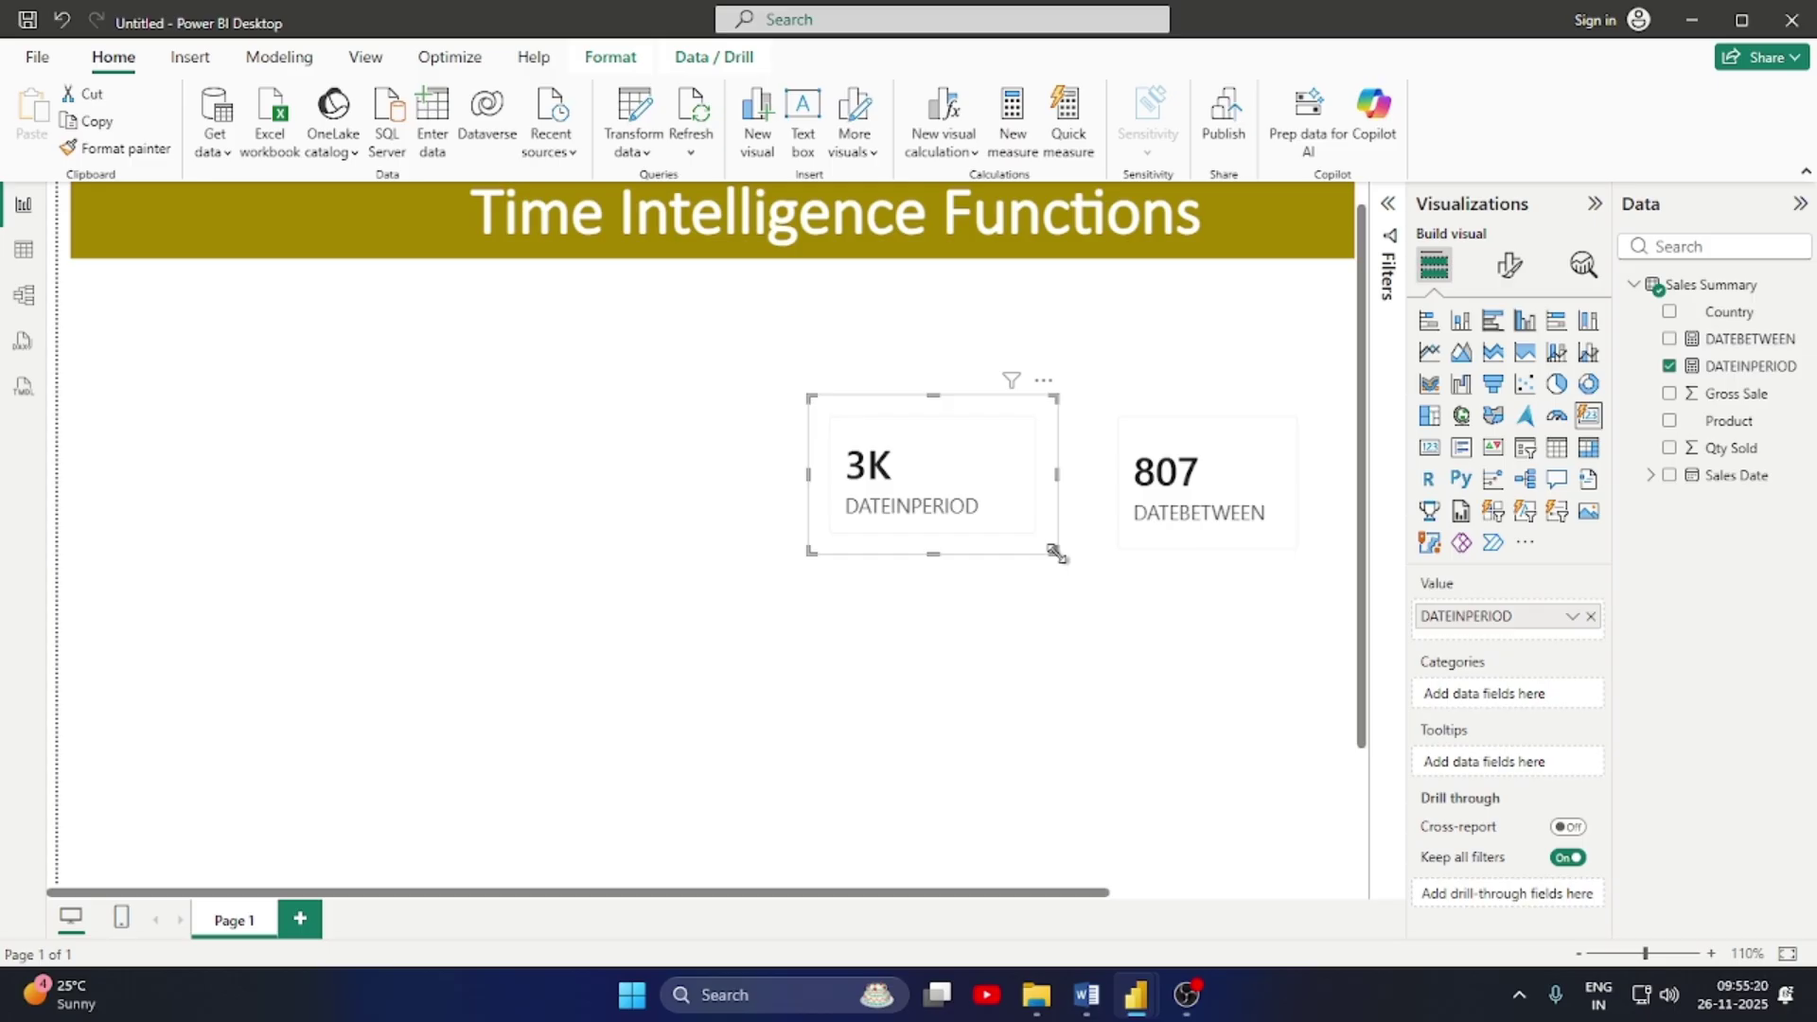
pyautogui.moveTo(1056, 401); pyautogui.dragTo(1026, 417)
pyautogui.moveTo(956, 477); pyautogui.dragTo(1047, 454)
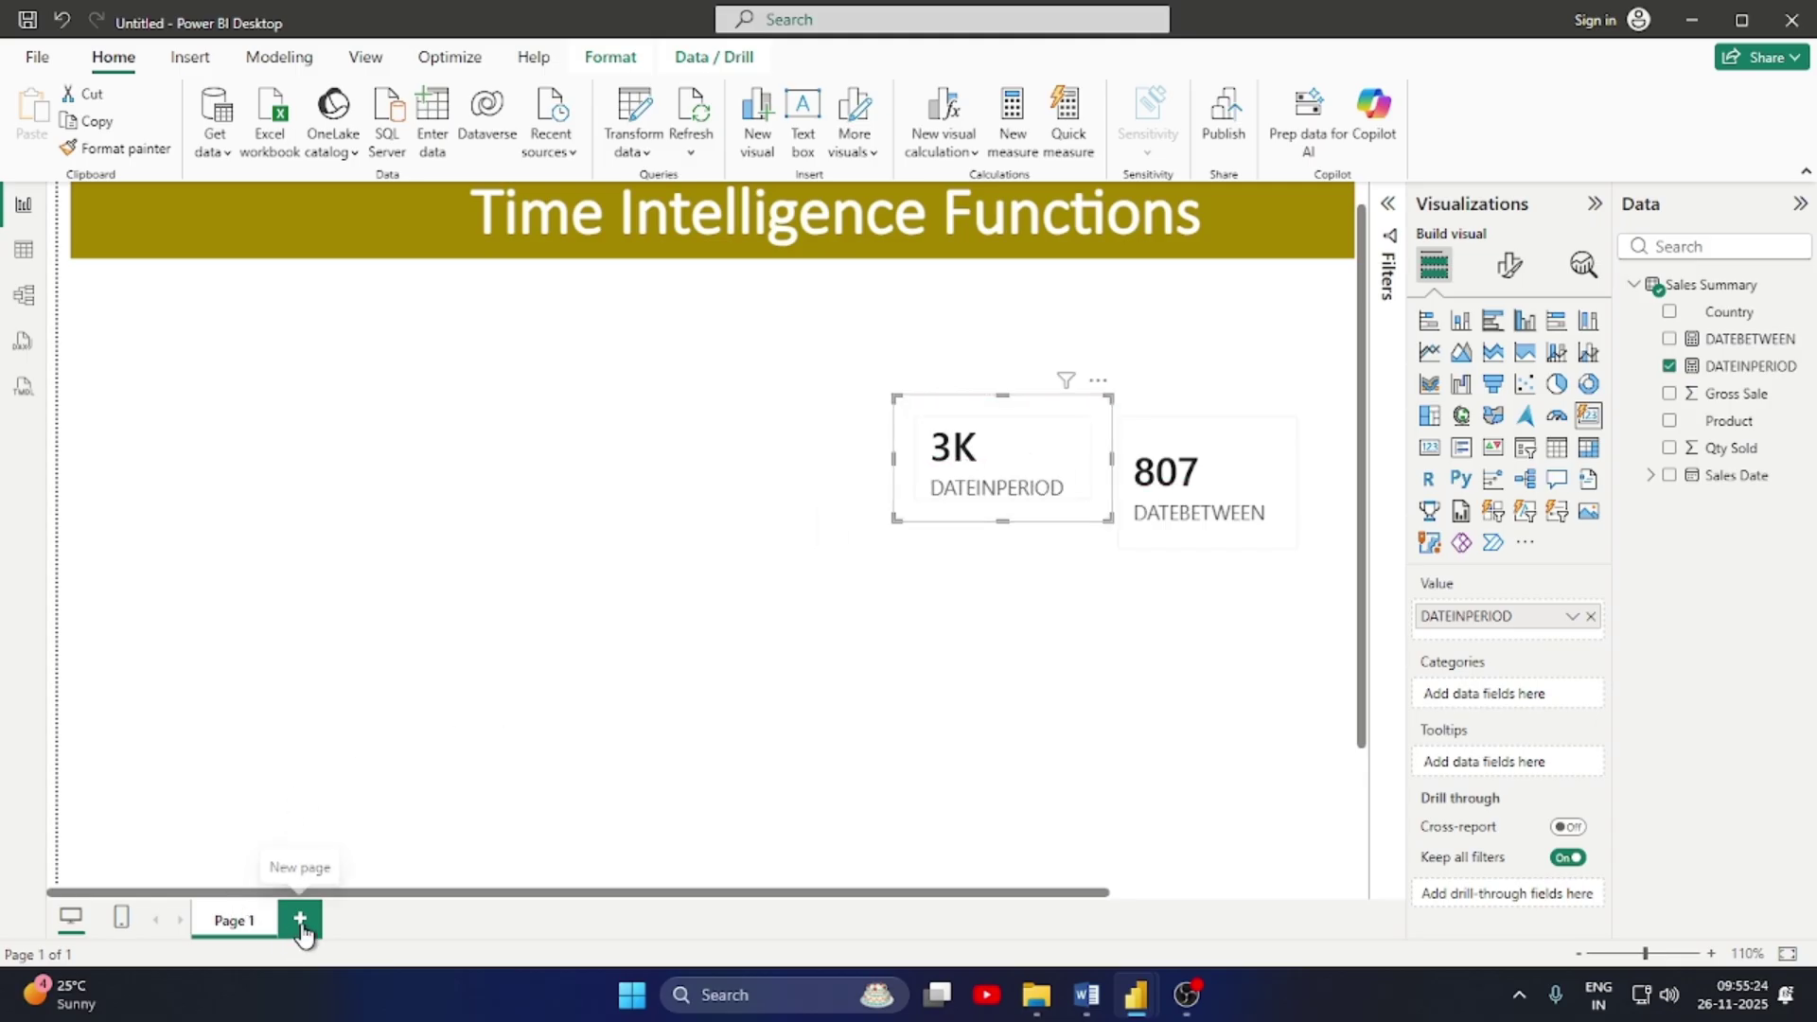
pyautogui.moveTo(998, 498); pyautogui.dragTo(1202, 358)
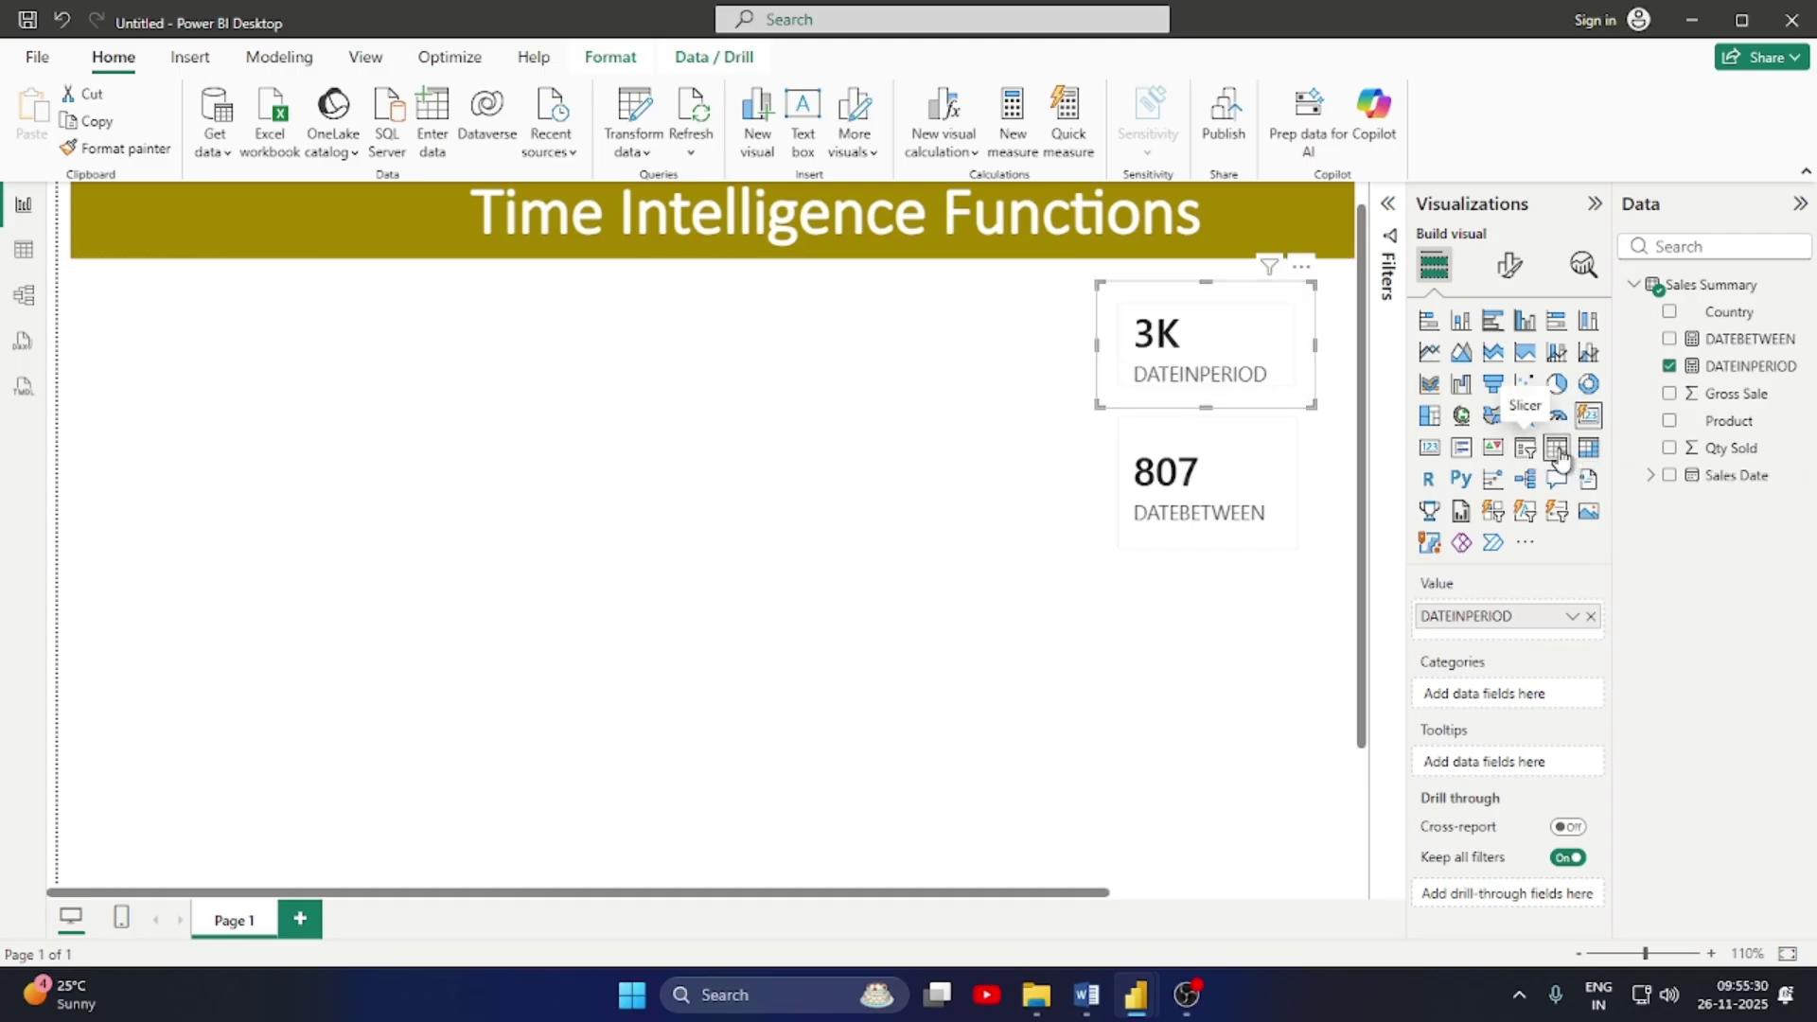
# Convert the DATEINPERIOD card into a matrix visual and deselect it
pyautogui.click(1589, 448)
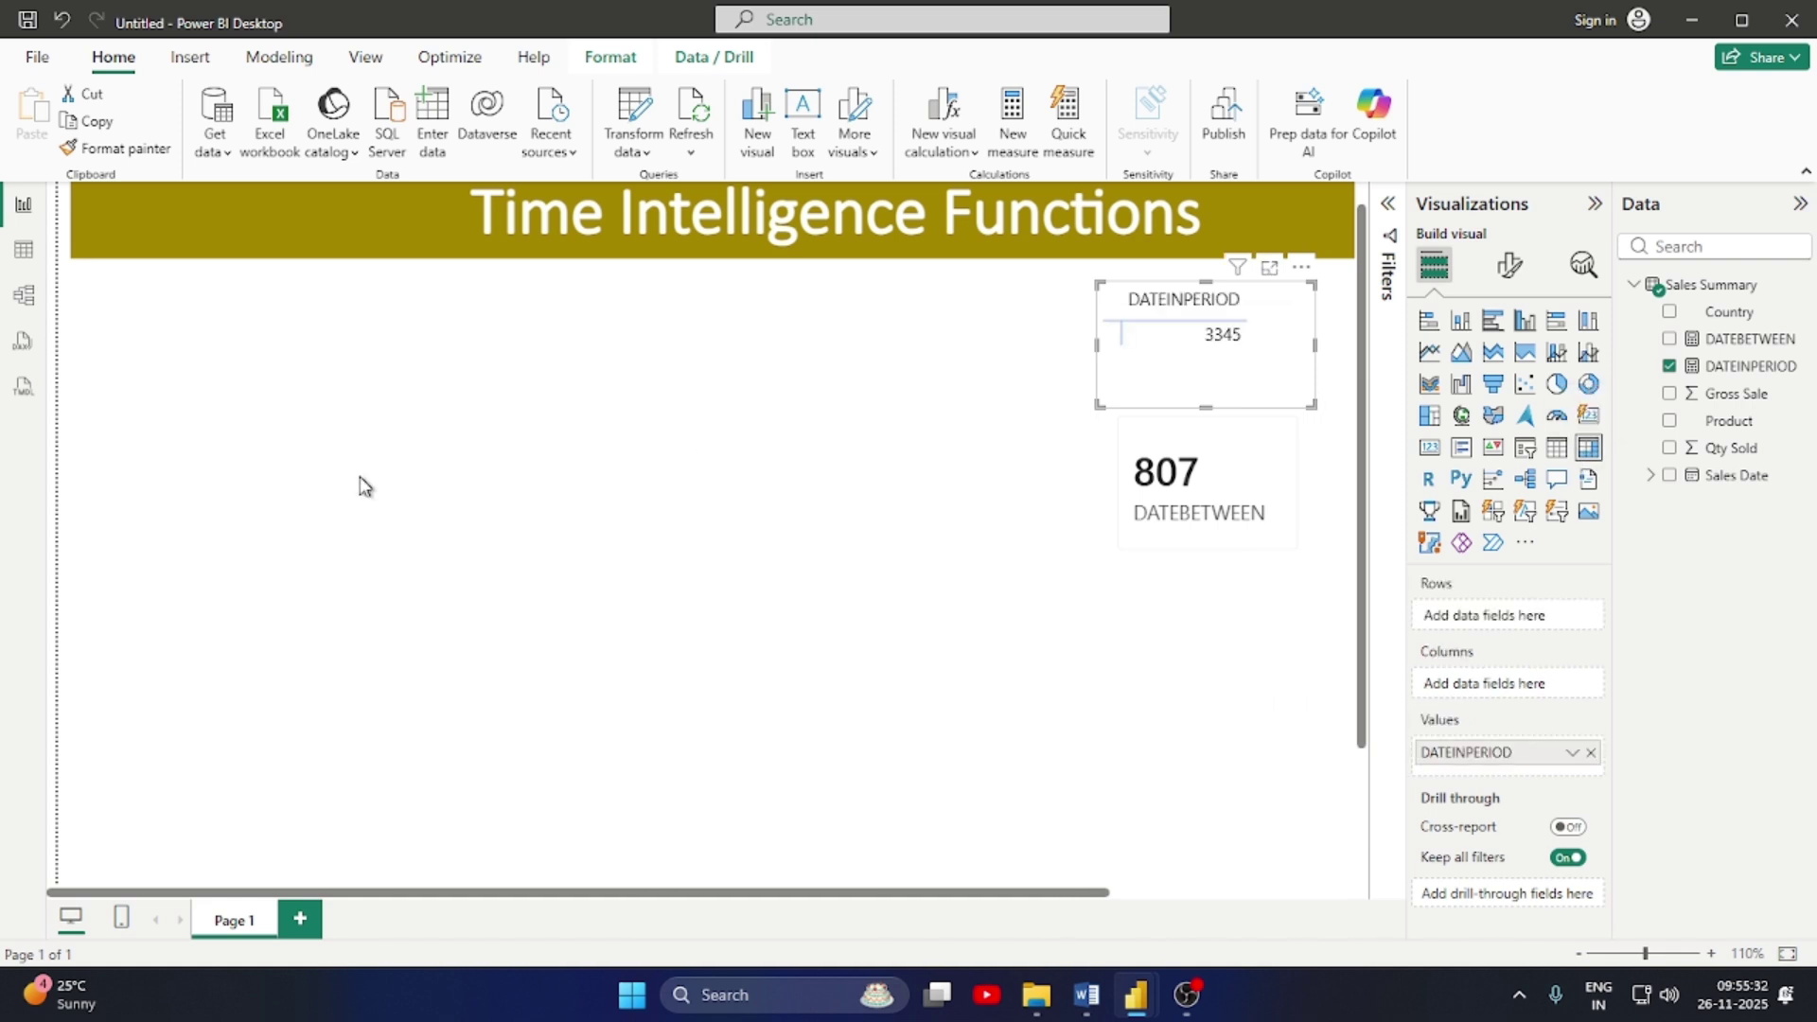
pyautogui.click(726, 530)
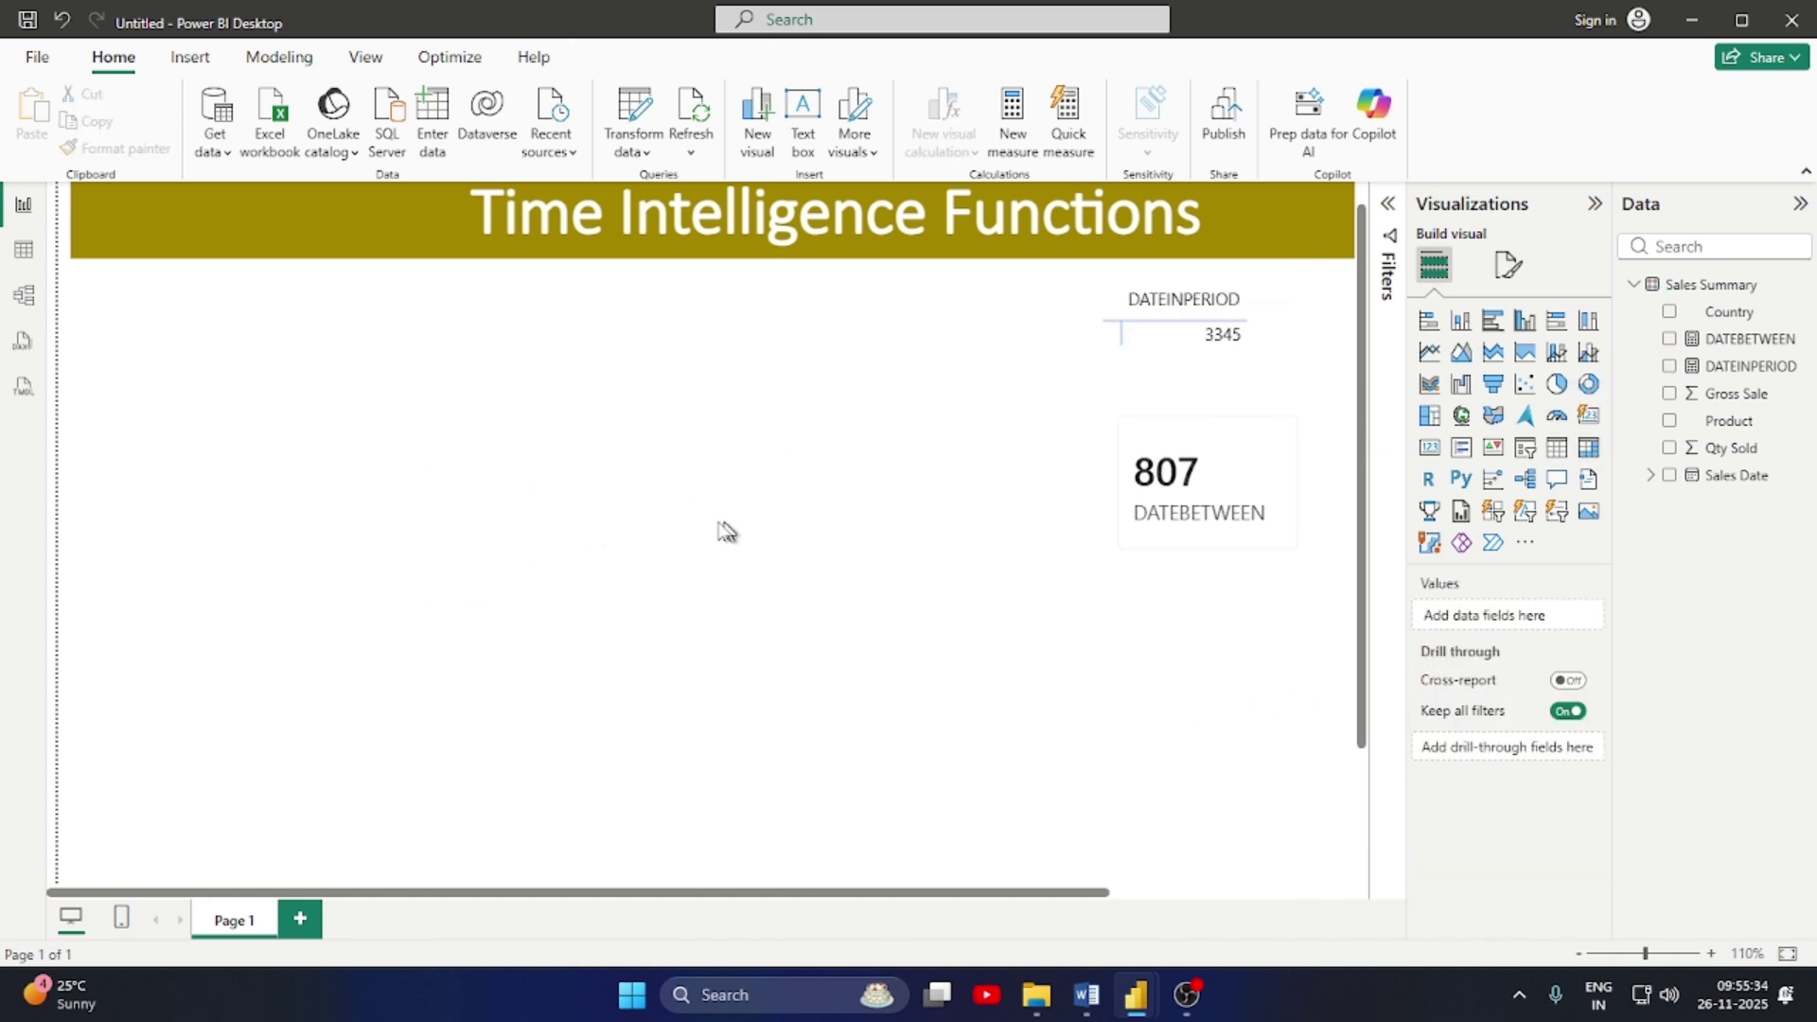
# Add an empty matrix visual beside the cards and extend its upper edge toward the title banner
pyautogui.click(1589, 450)
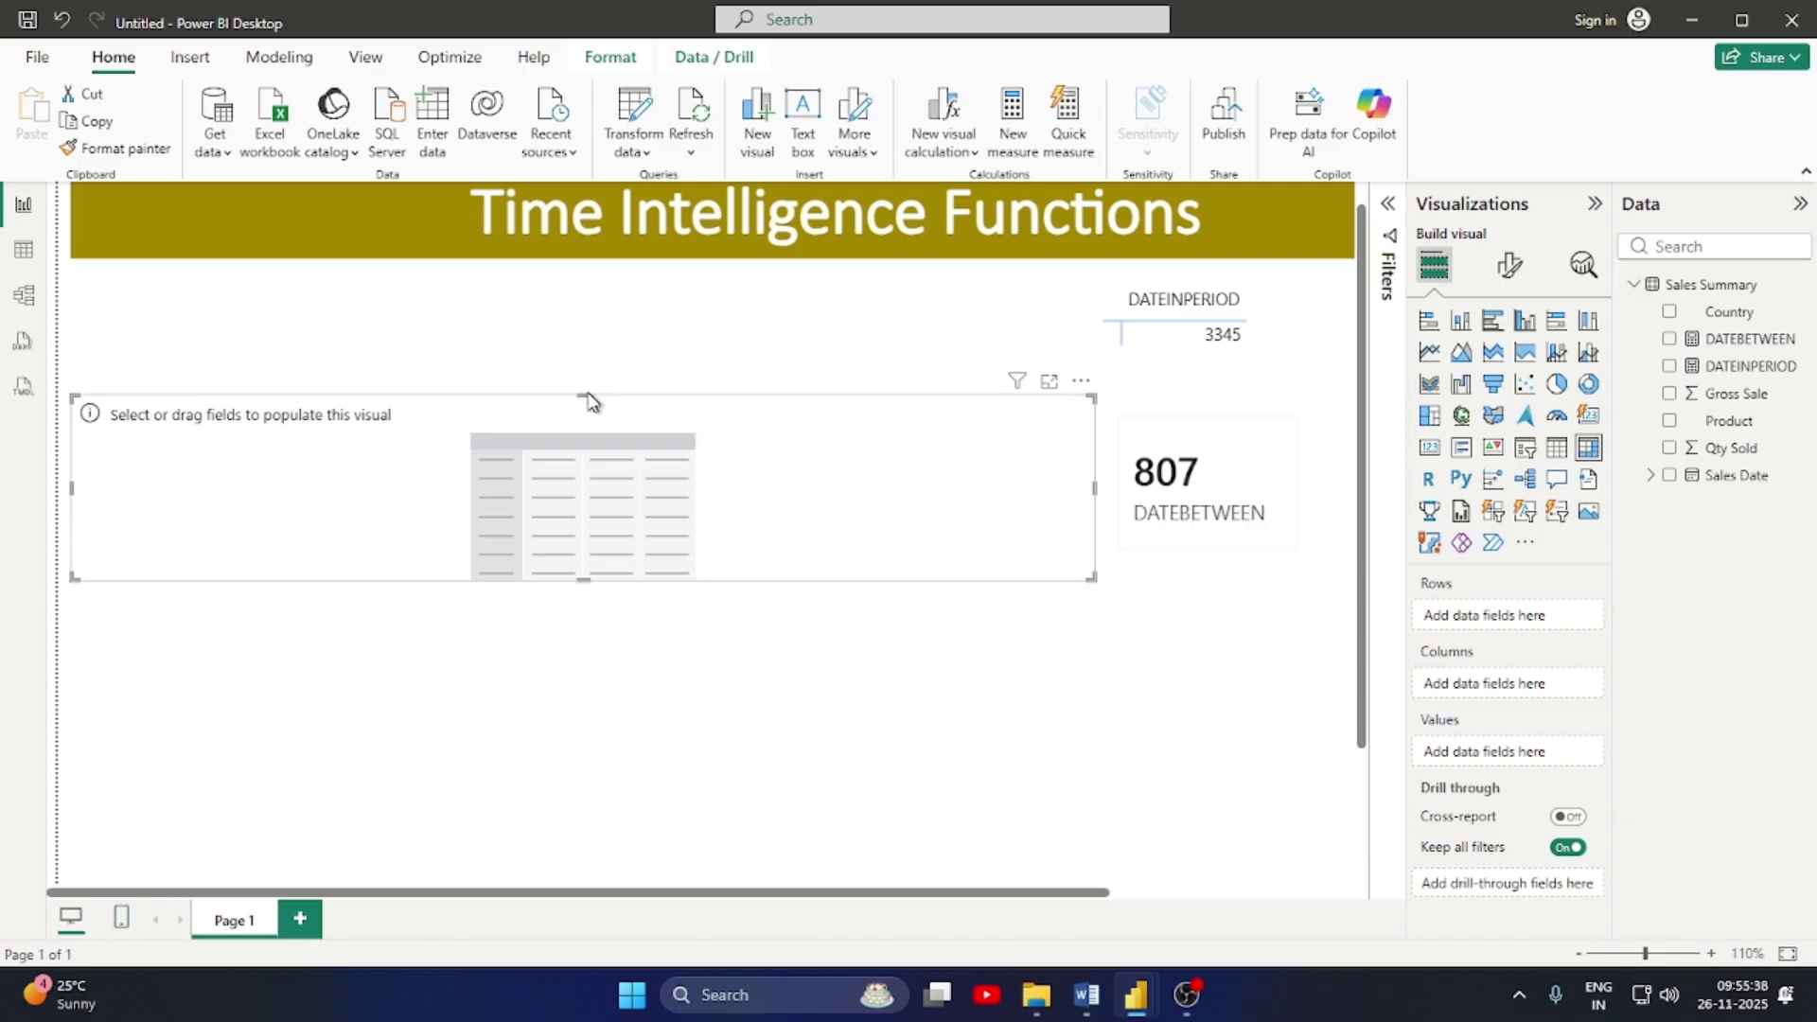
pyautogui.click(592, 337)
pyautogui.click(581, 398)
pyautogui.moveTo(580, 398); pyautogui.dragTo(583, 321)
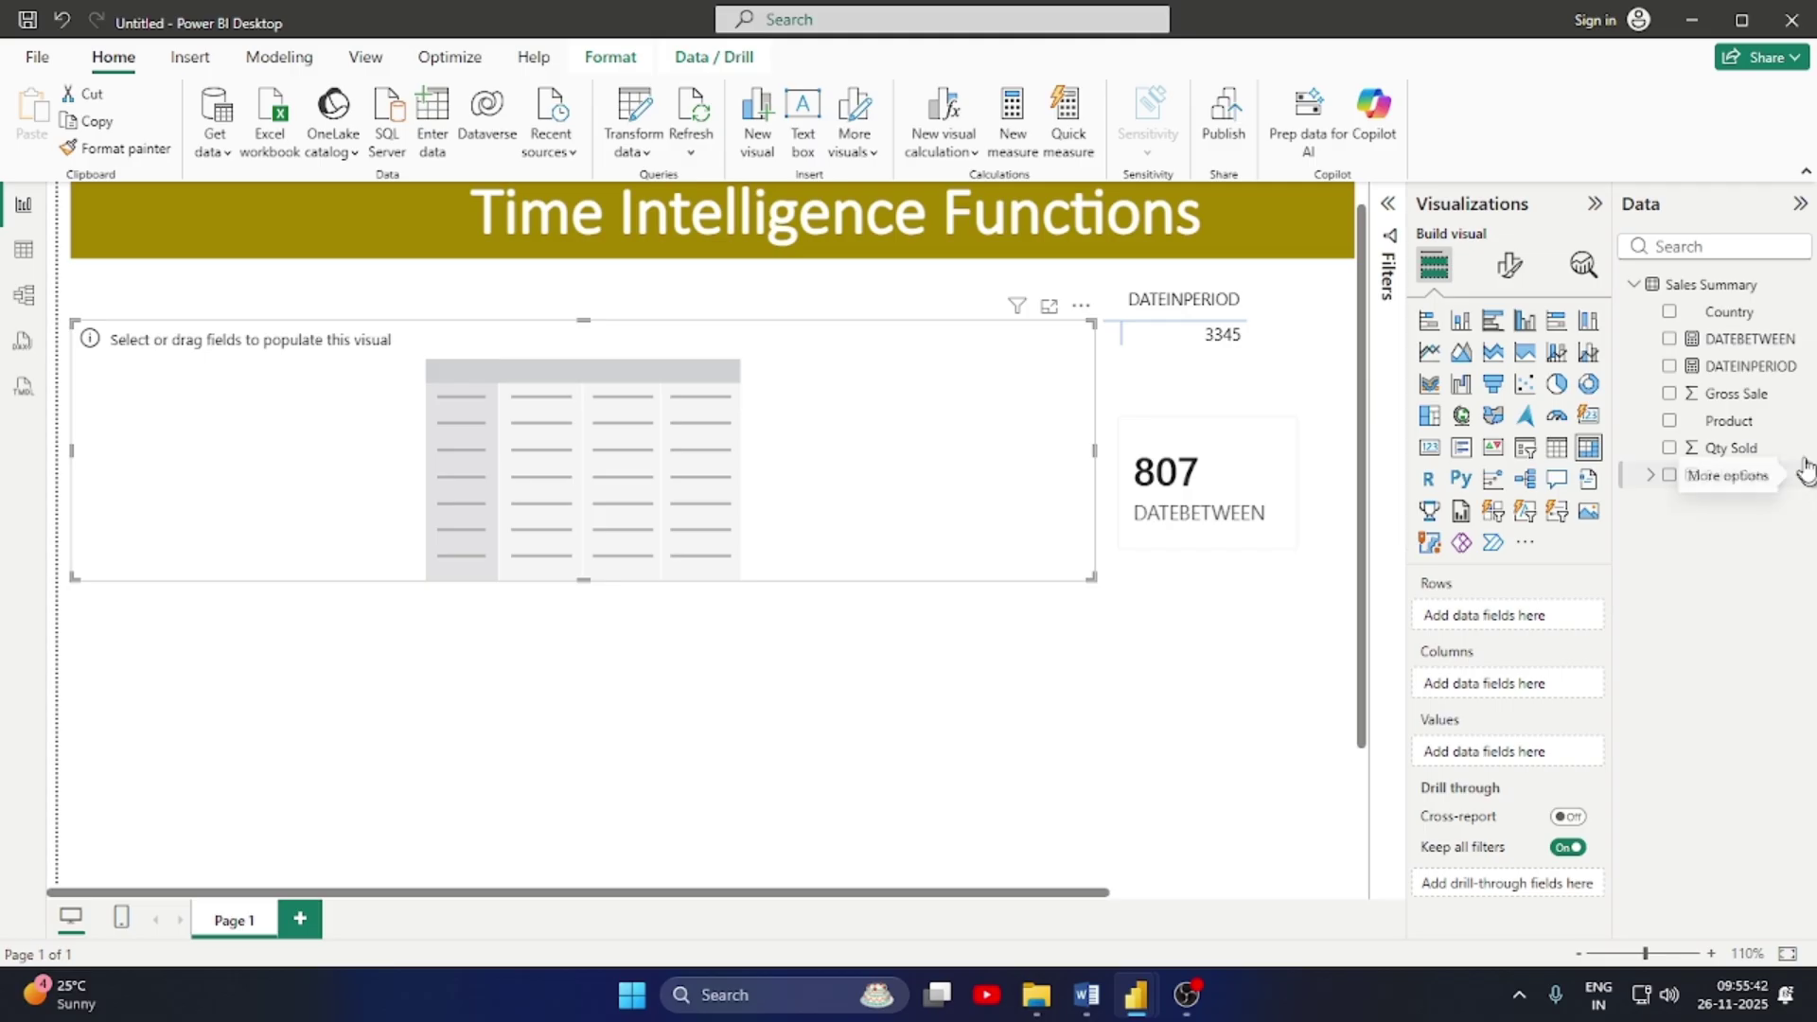
# Add Sales Date to the new matrix's rows and remove its Year and Quarter levels
pyautogui.click(1669, 476)
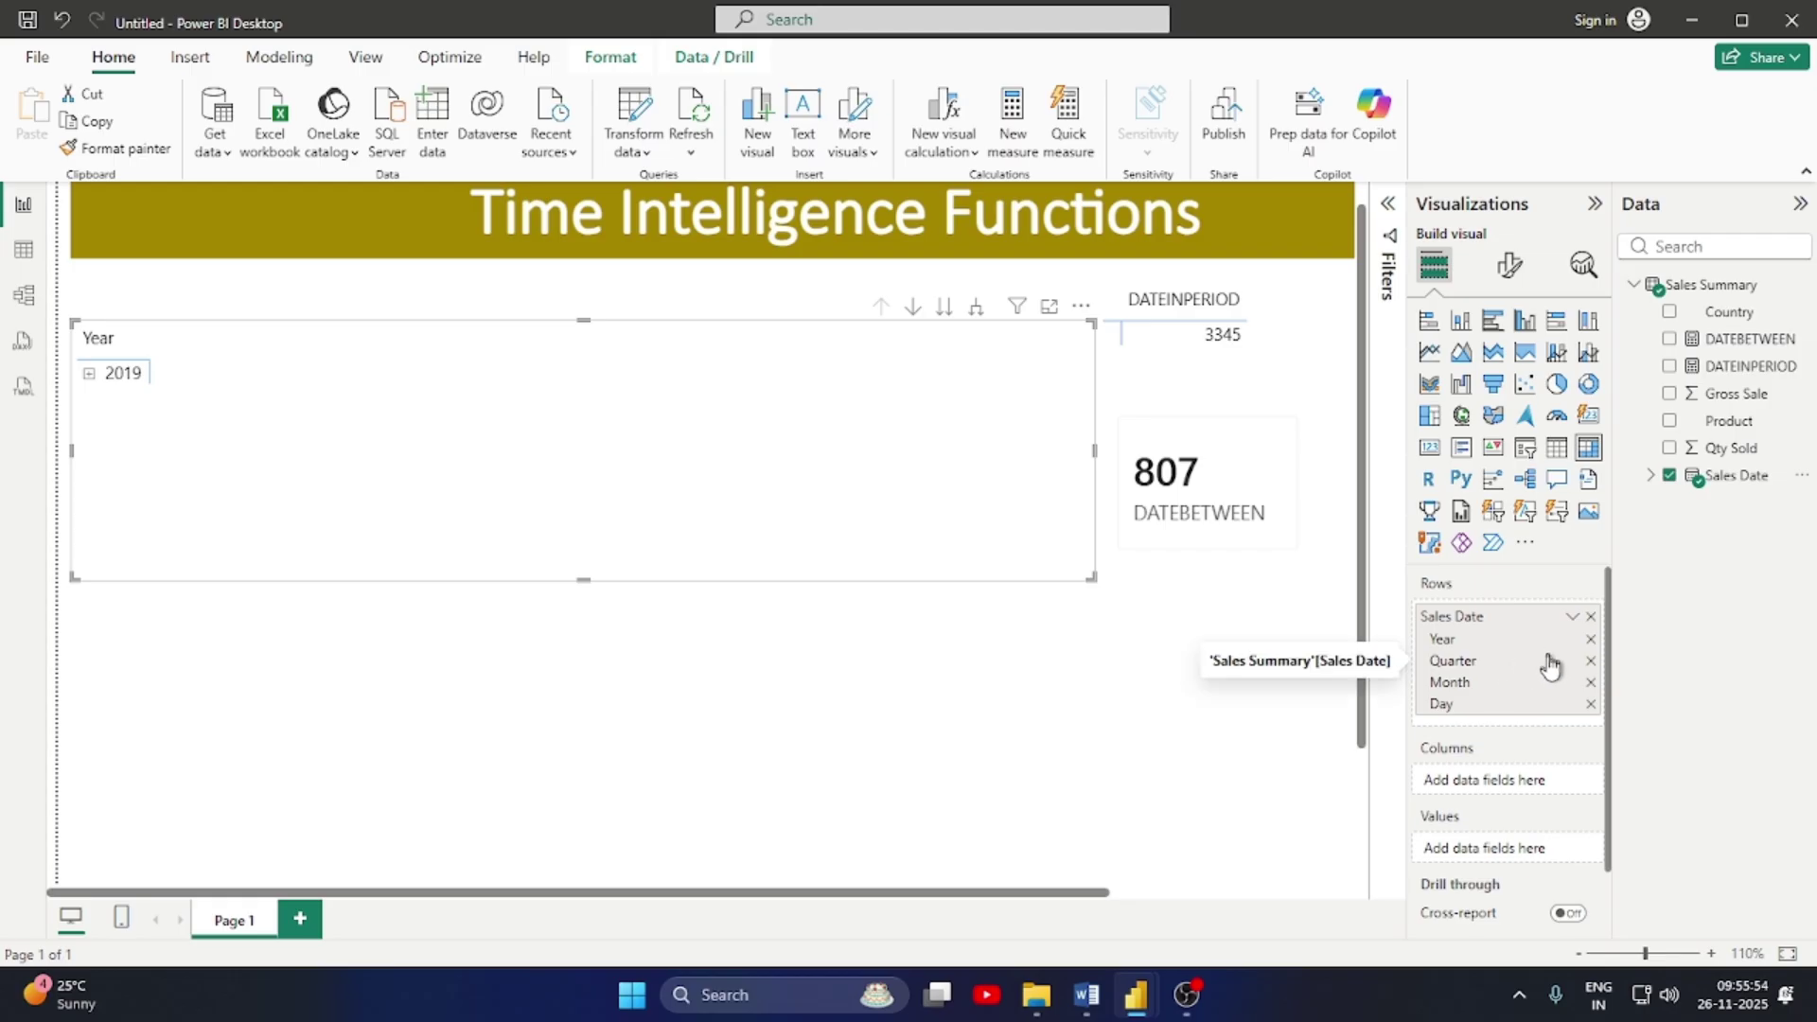
pyautogui.click(1590, 644)
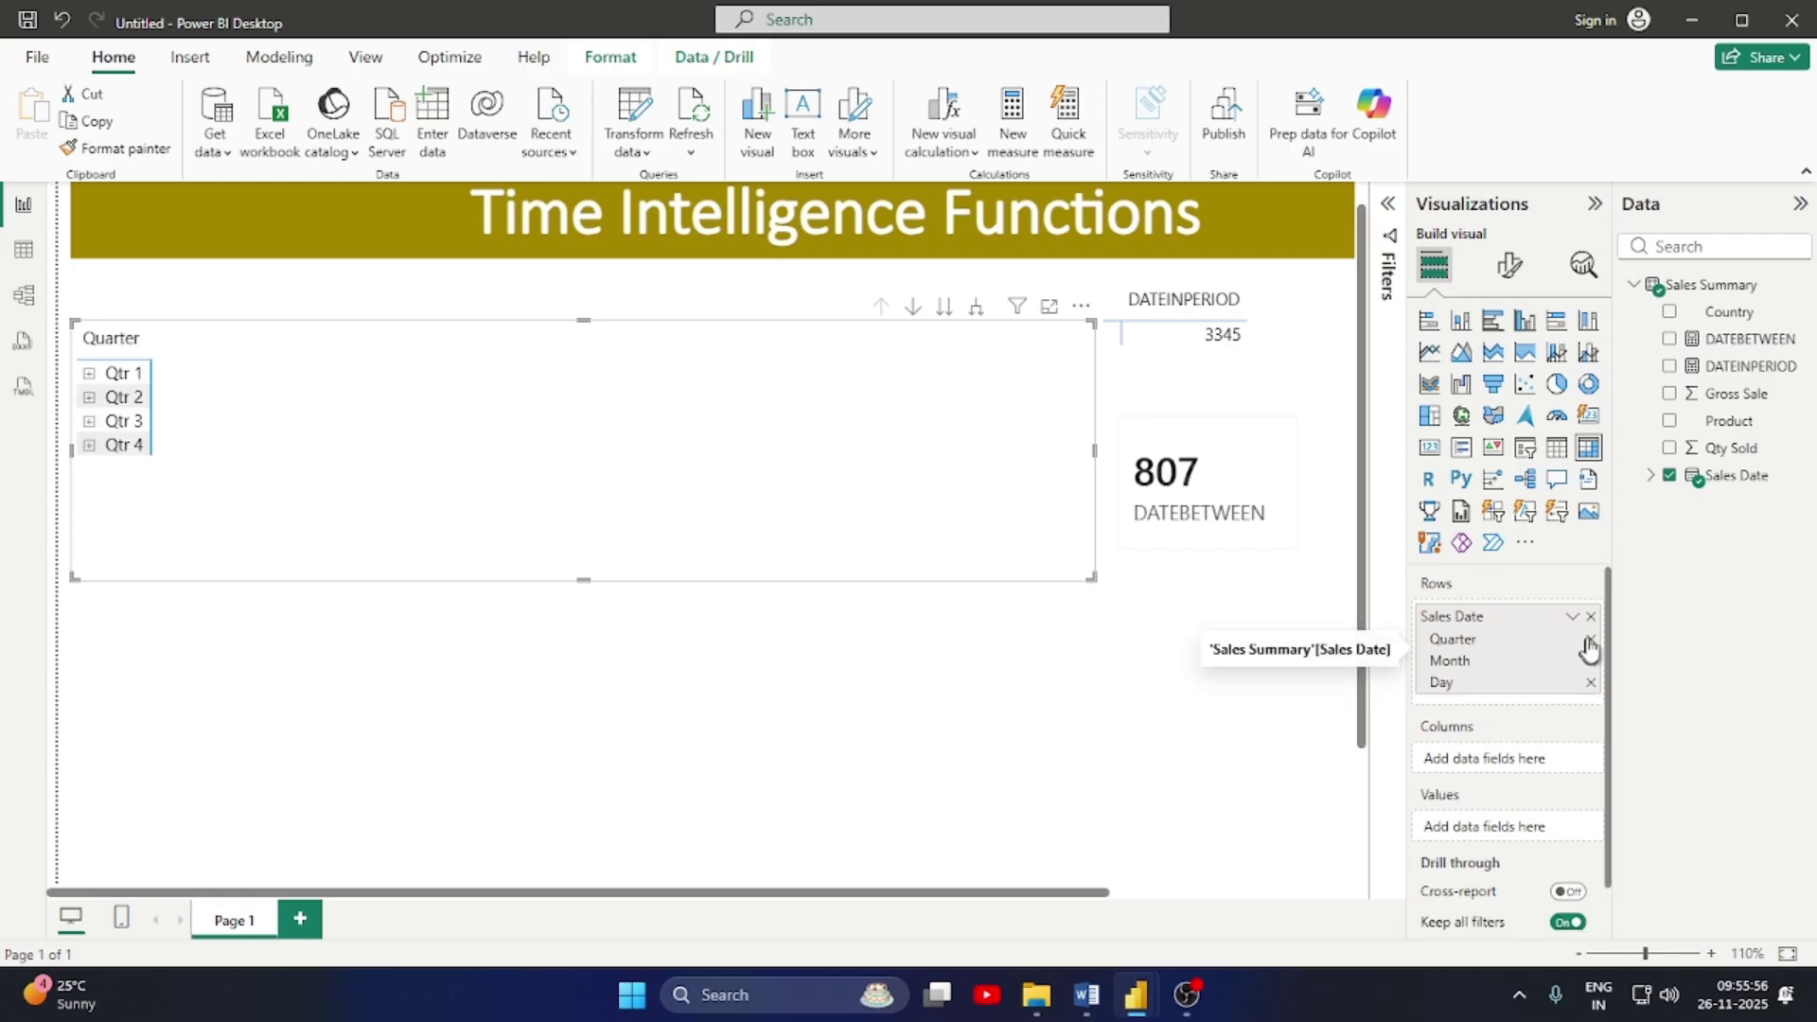
pyautogui.click(1590, 643)
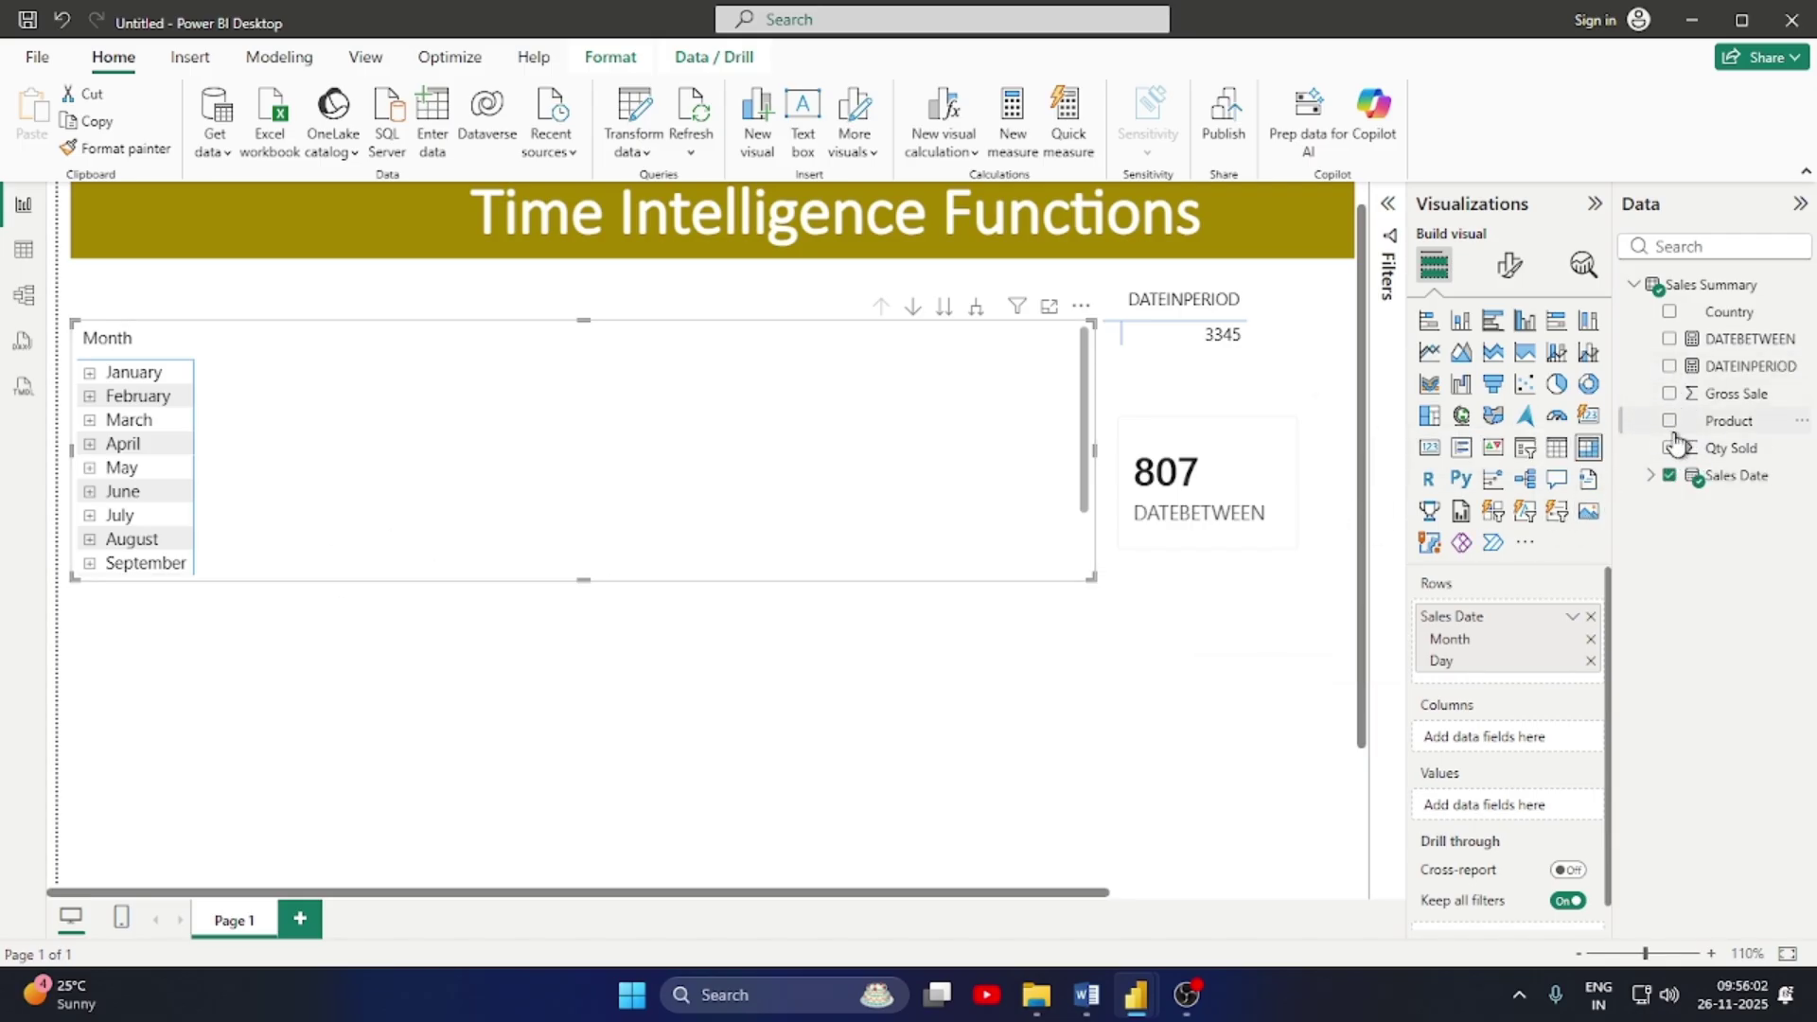
# Add DATEINPERIOD to the new matrix's values and expand October to review its daily figures
pyautogui.click(1670, 368)
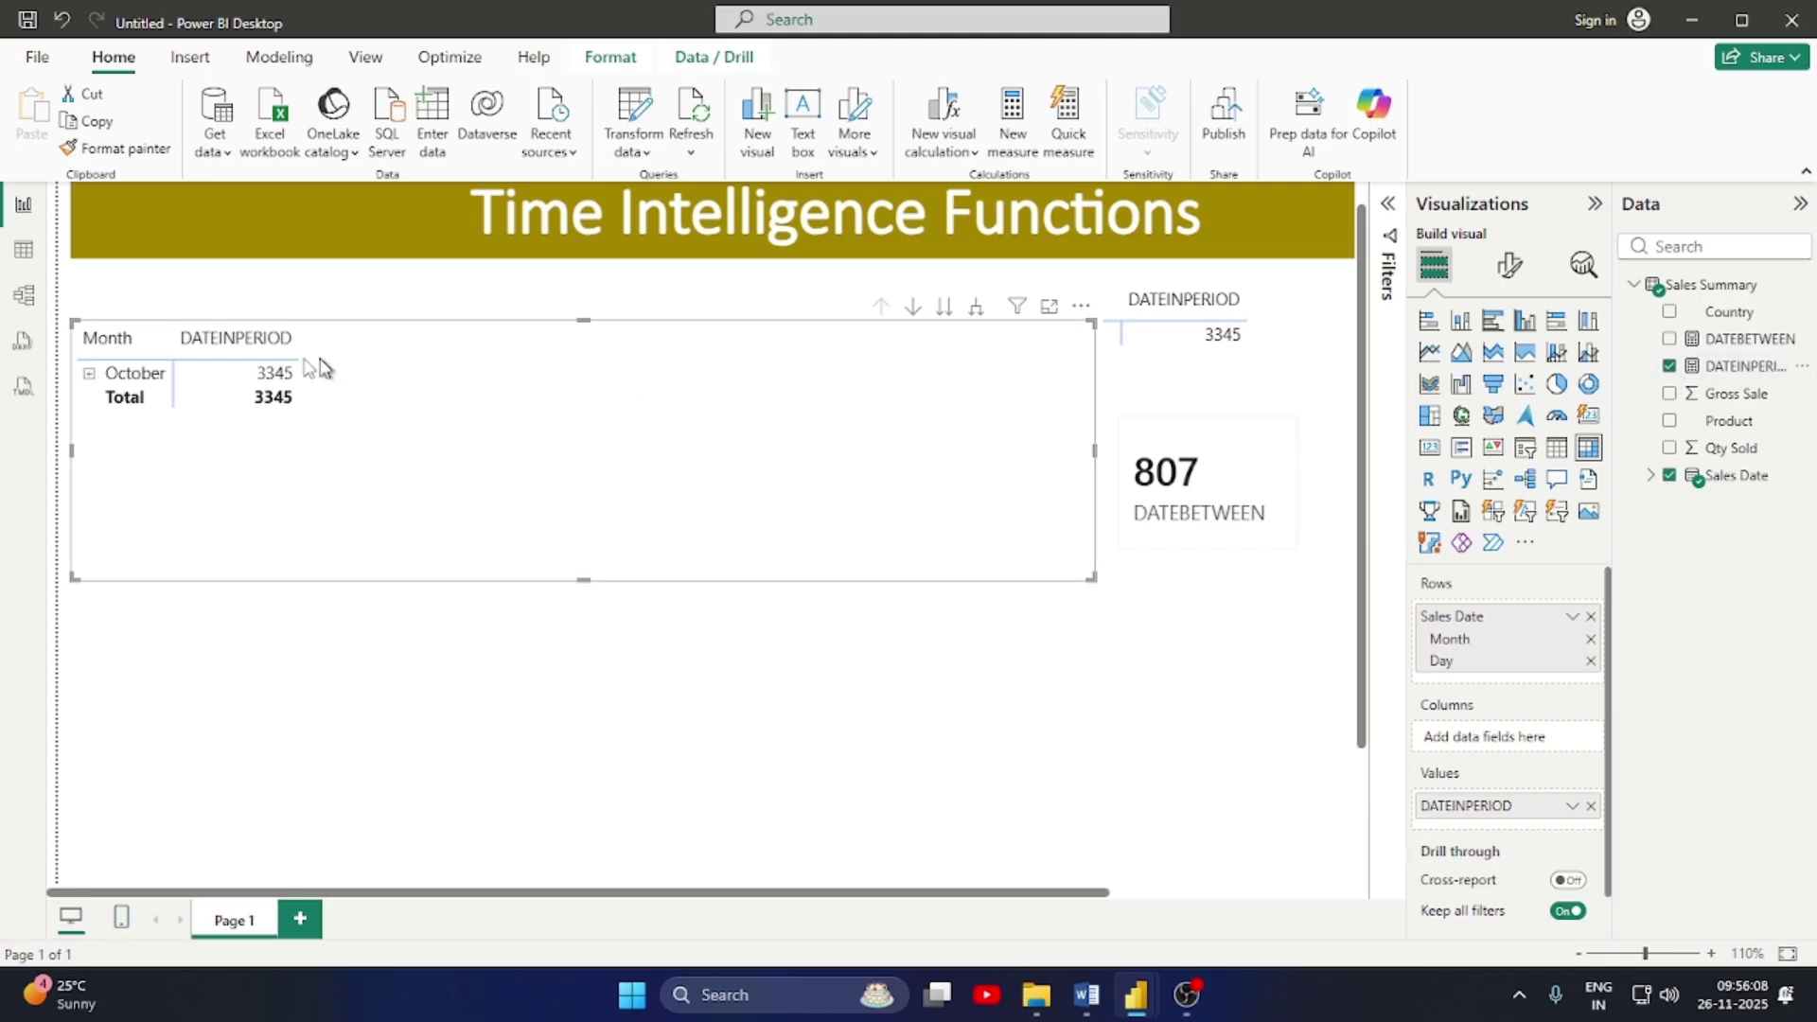
pyautogui.click(89, 374)
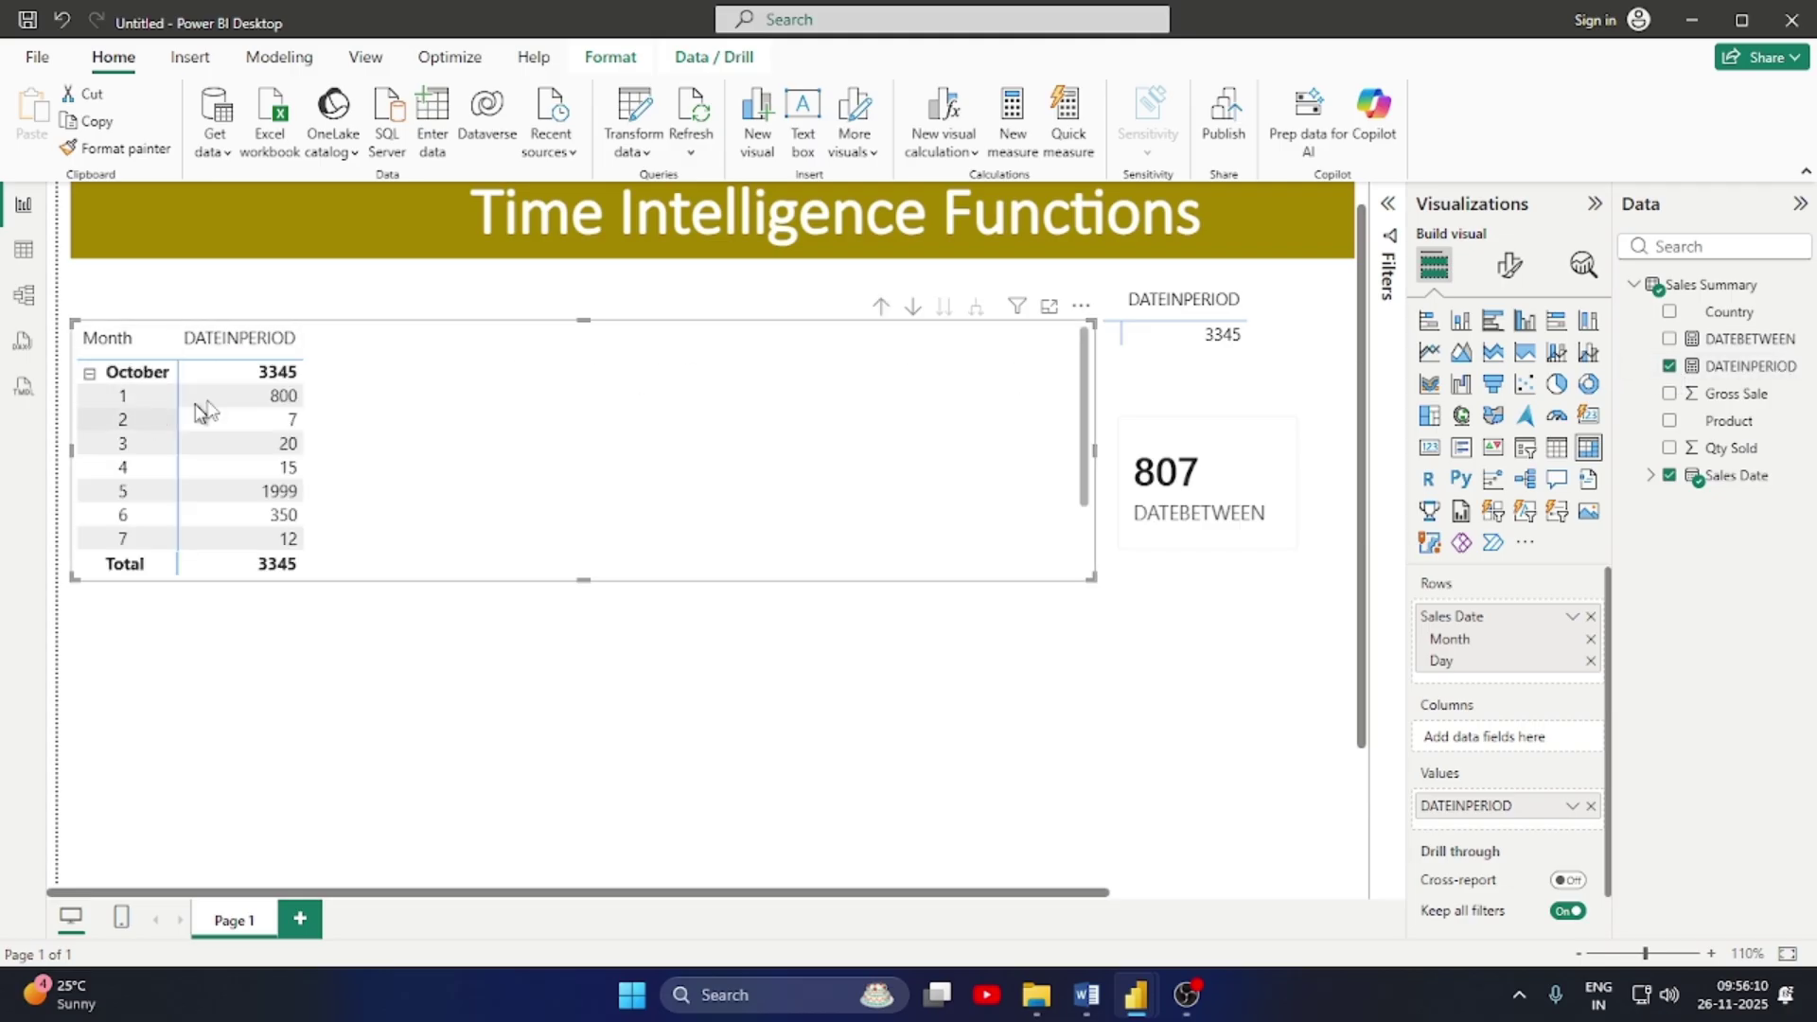
pyautogui.scroll(-2, 147, 455)
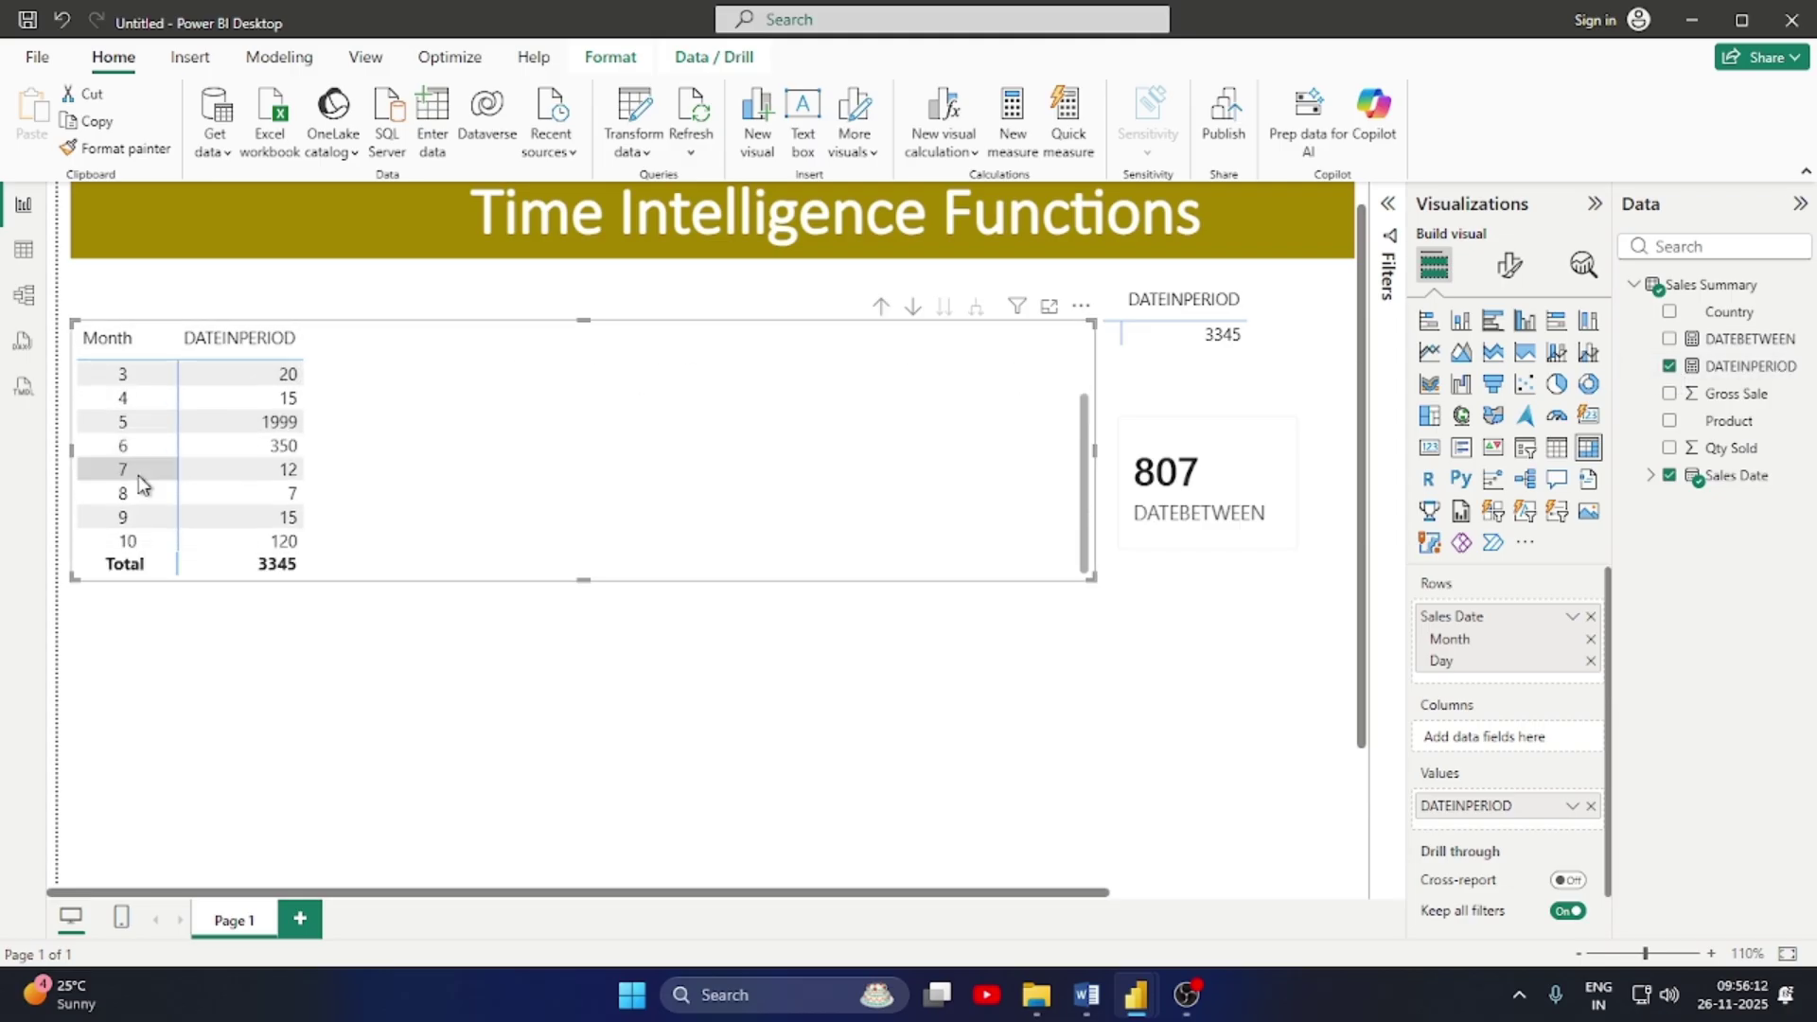
# Resize the DATEINPERIOD month-and-day matrix into a narrow, taller visual that fits all its October day rows
pyautogui.scroll(-2, 146, 543)
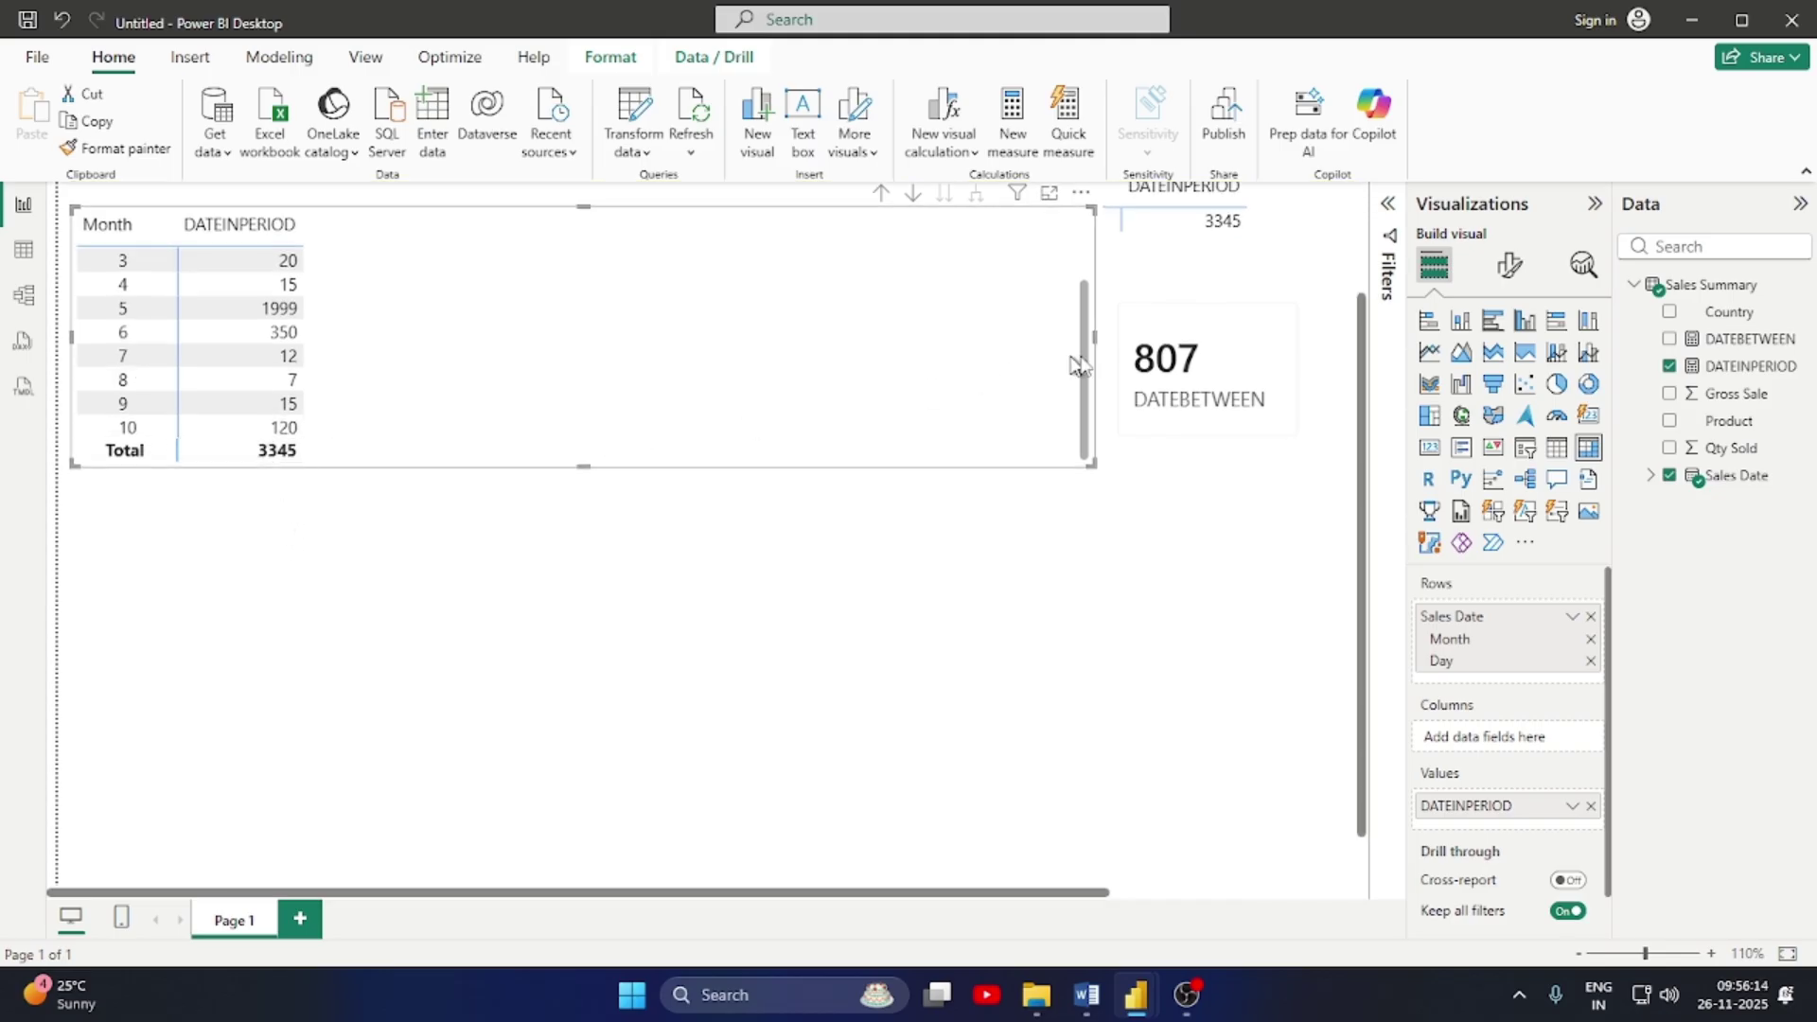
pyautogui.moveTo(1095, 345); pyautogui.dragTo(346, 398)
pyautogui.moveTo(322, 257); pyautogui.dragTo(508, 347)
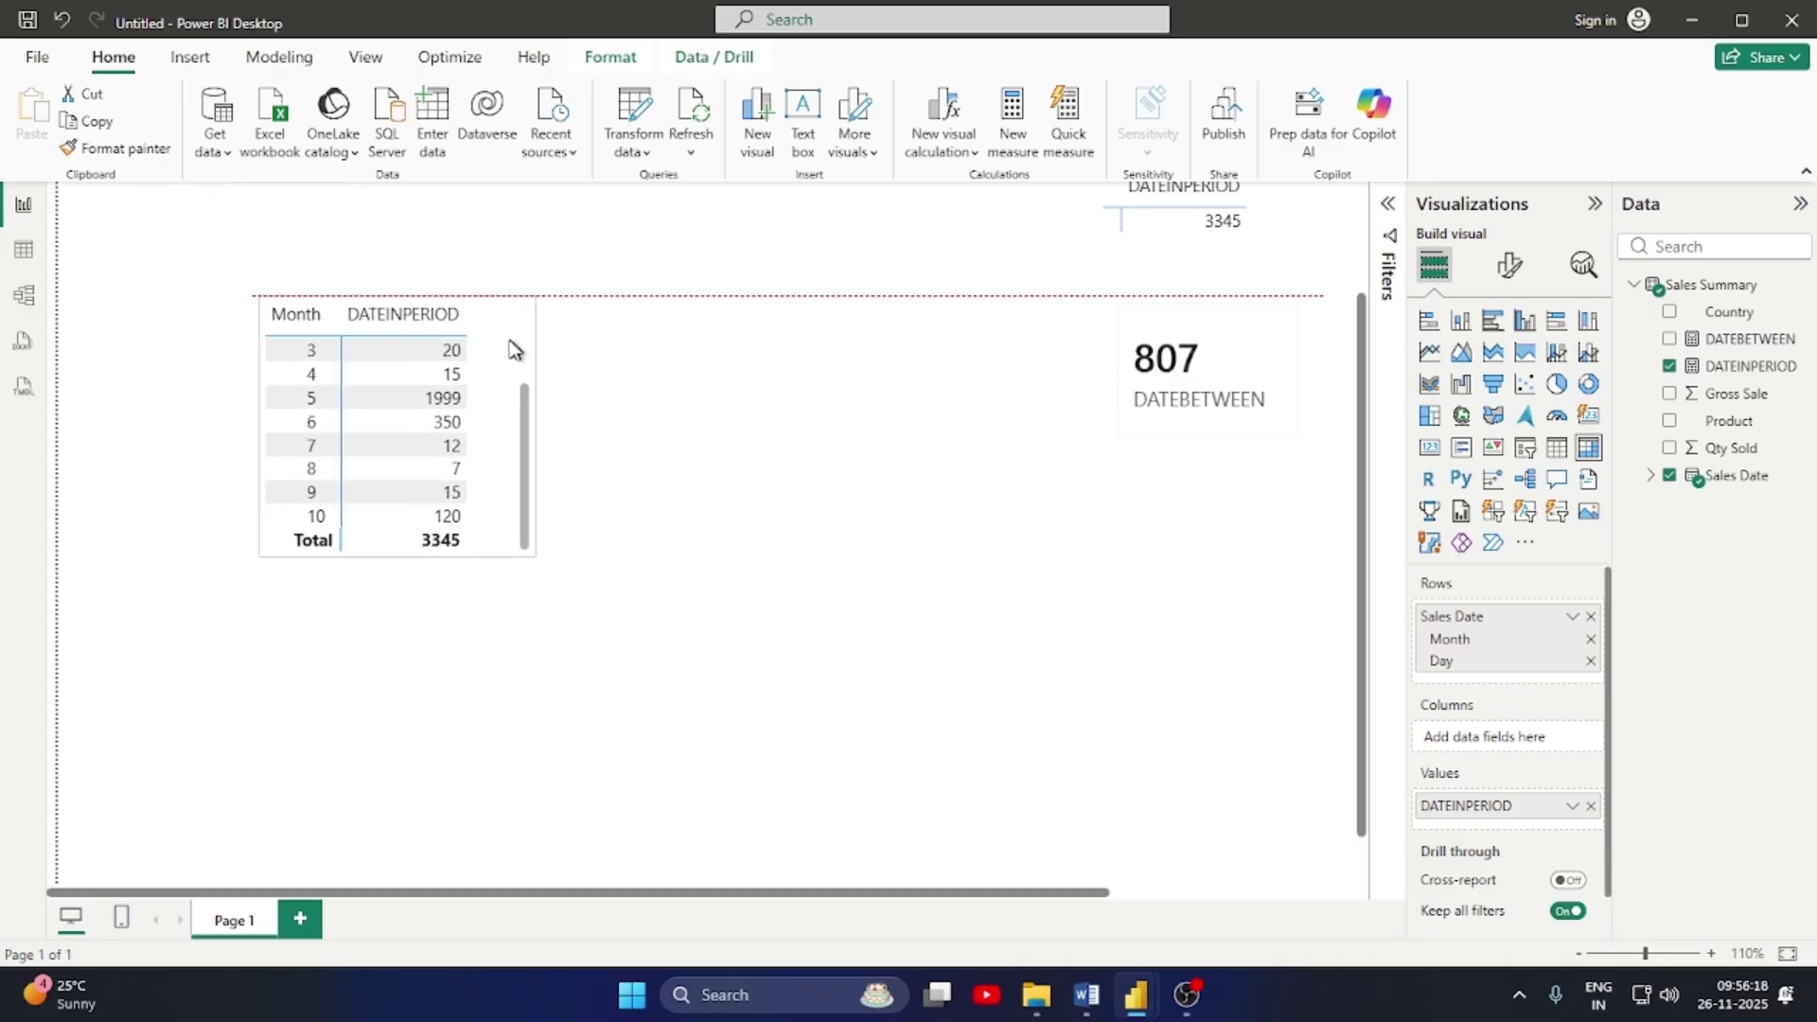
pyautogui.moveTo(527, 556); pyautogui.dragTo(697, 688)
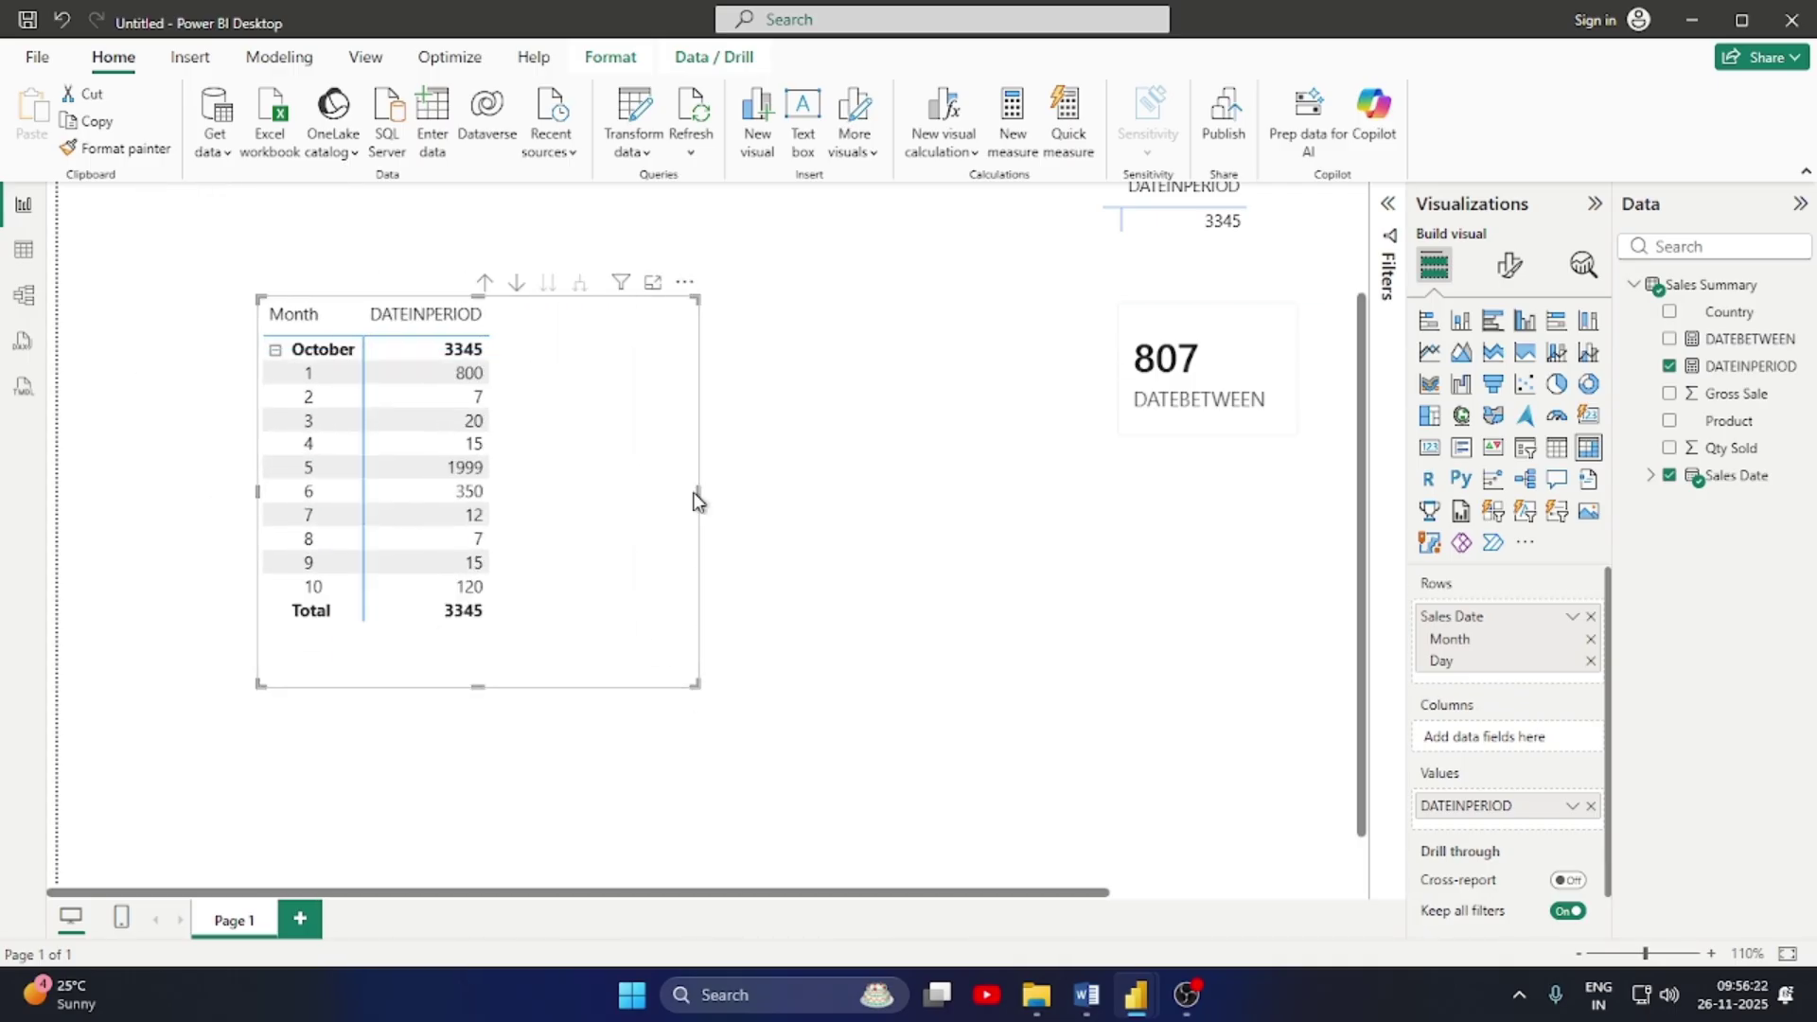
pyautogui.moveTo(699, 493); pyautogui.dragTo(539, 520)
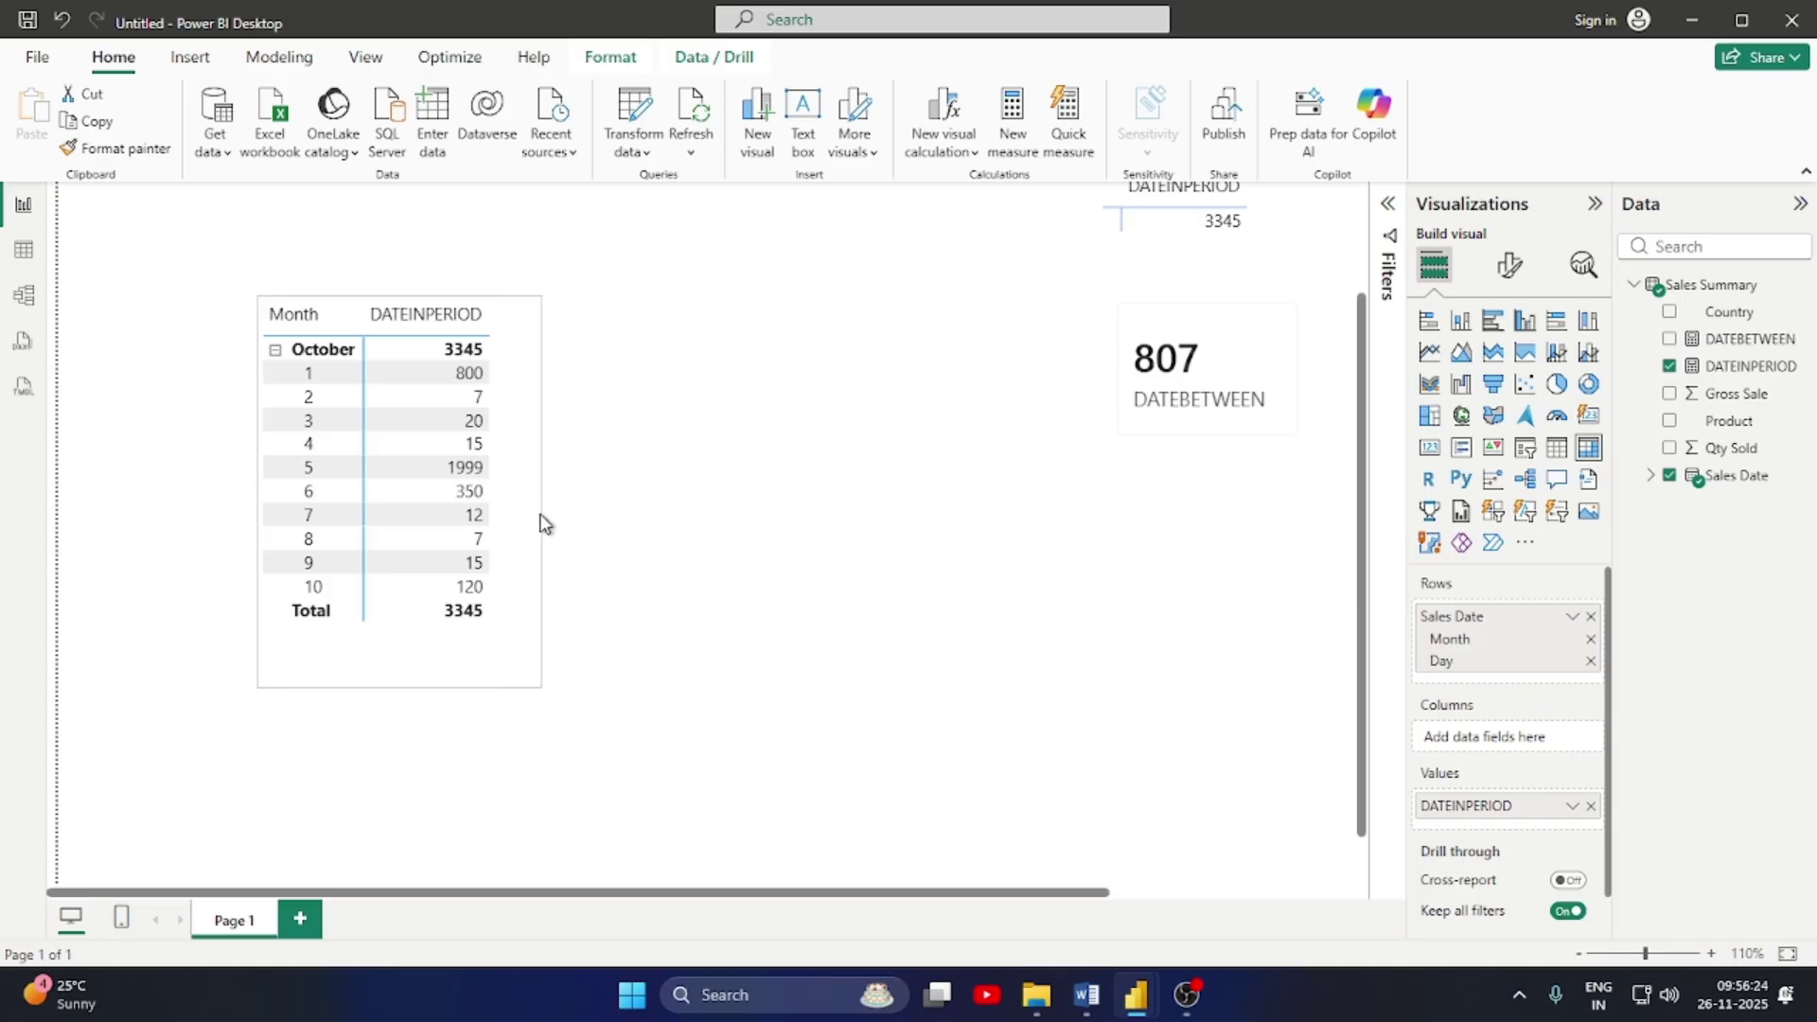
# Move the DATEINPERIOD month-and-day matrix to the page's left margin just beneath the title banner and deselect it
pyautogui.scroll(2, 333, 431)
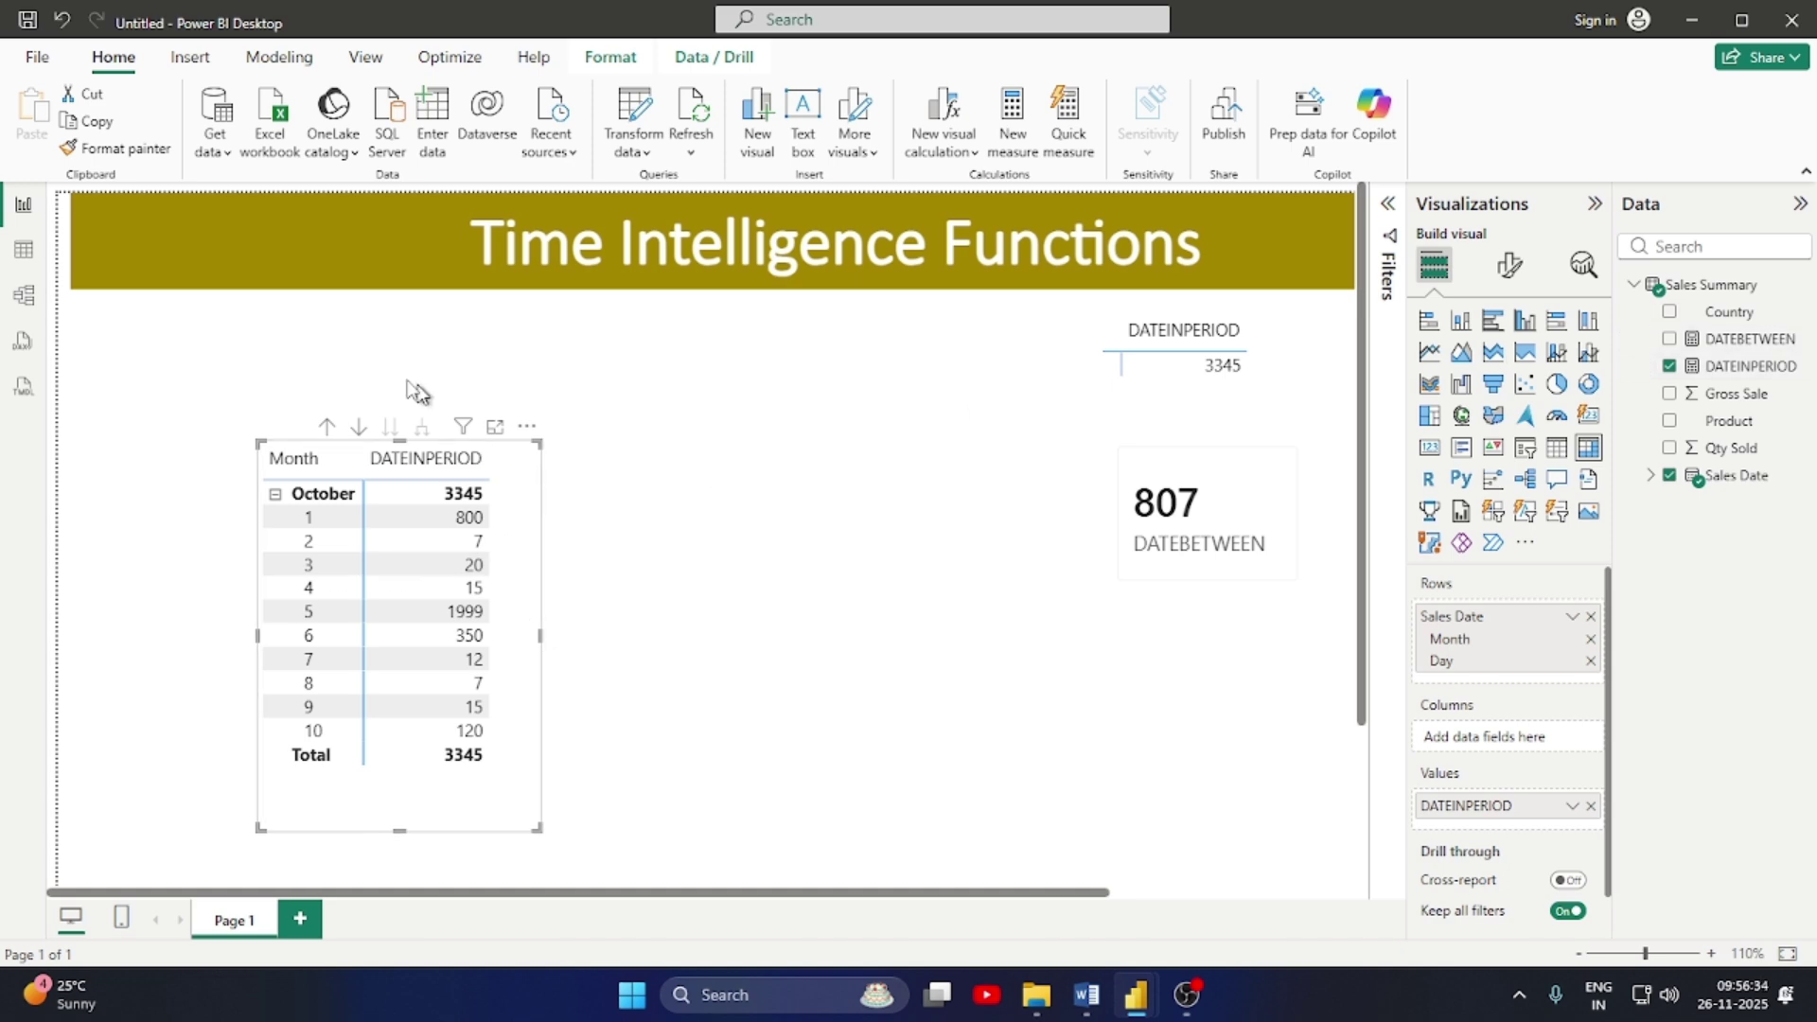
pyautogui.click(778, 552)
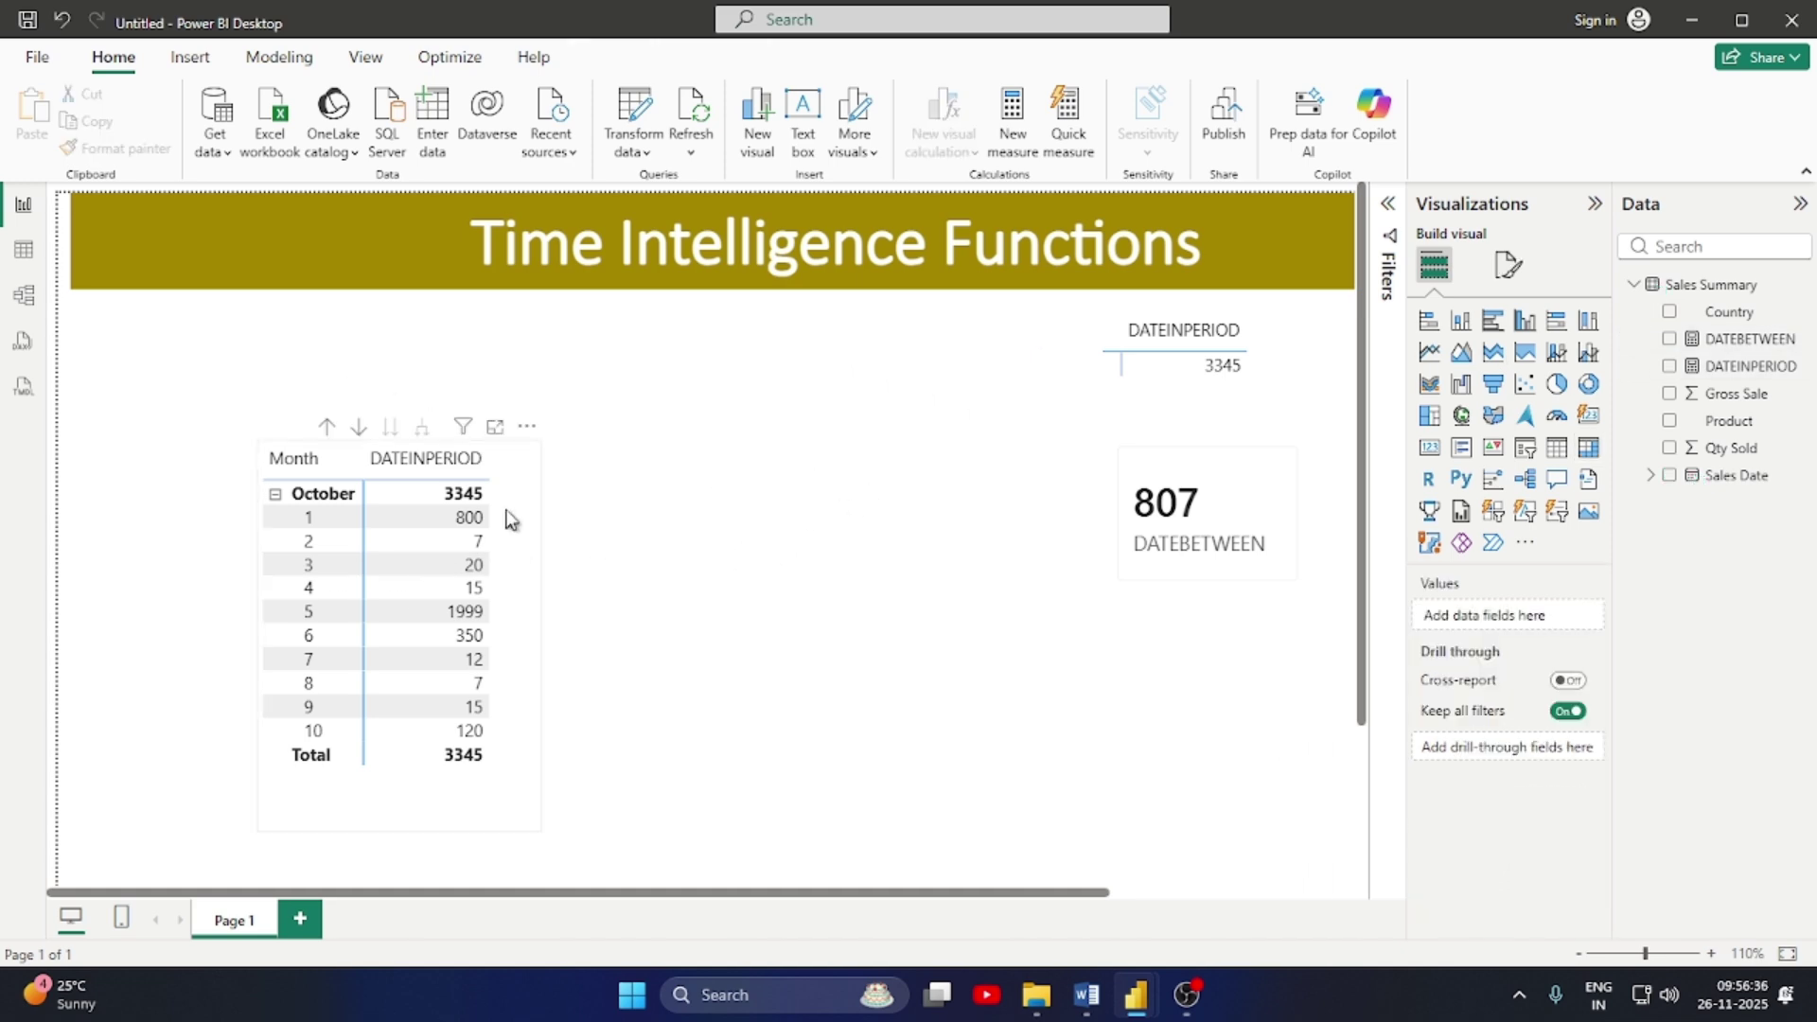
pyautogui.moveTo(446, 416); pyautogui.dragTo(300, 294)
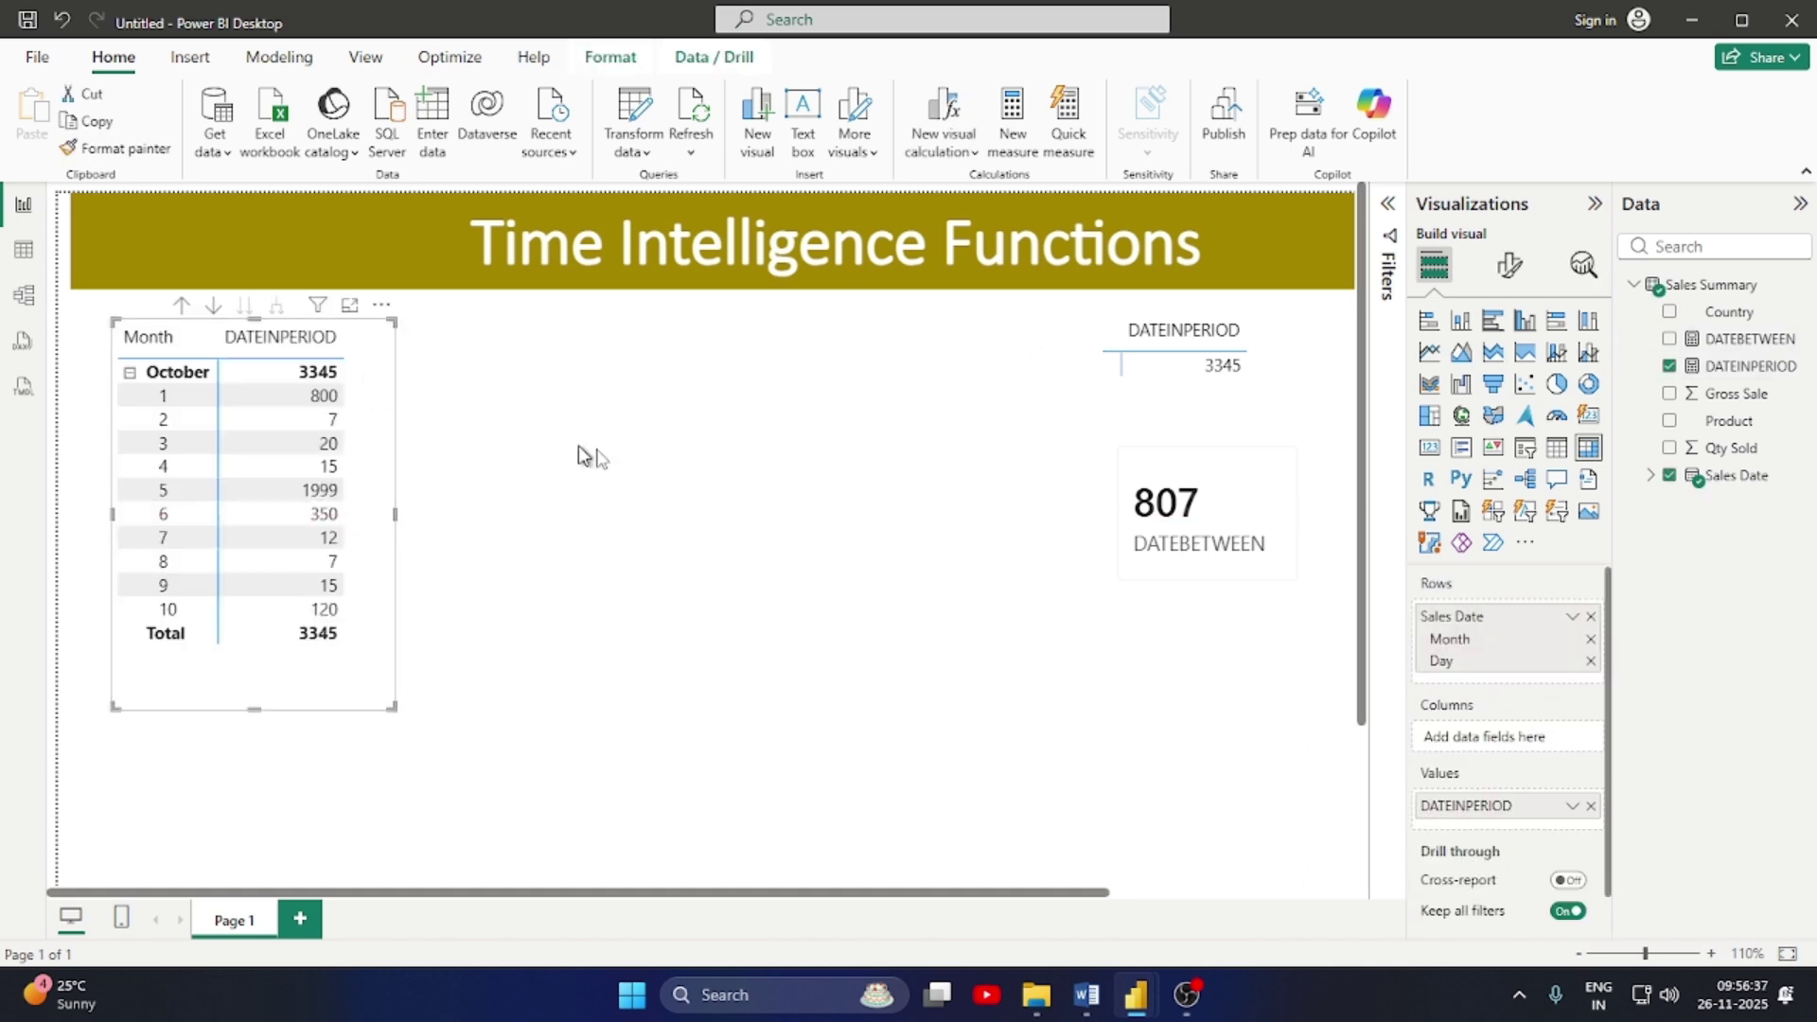
pyautogui.click(855, 595)
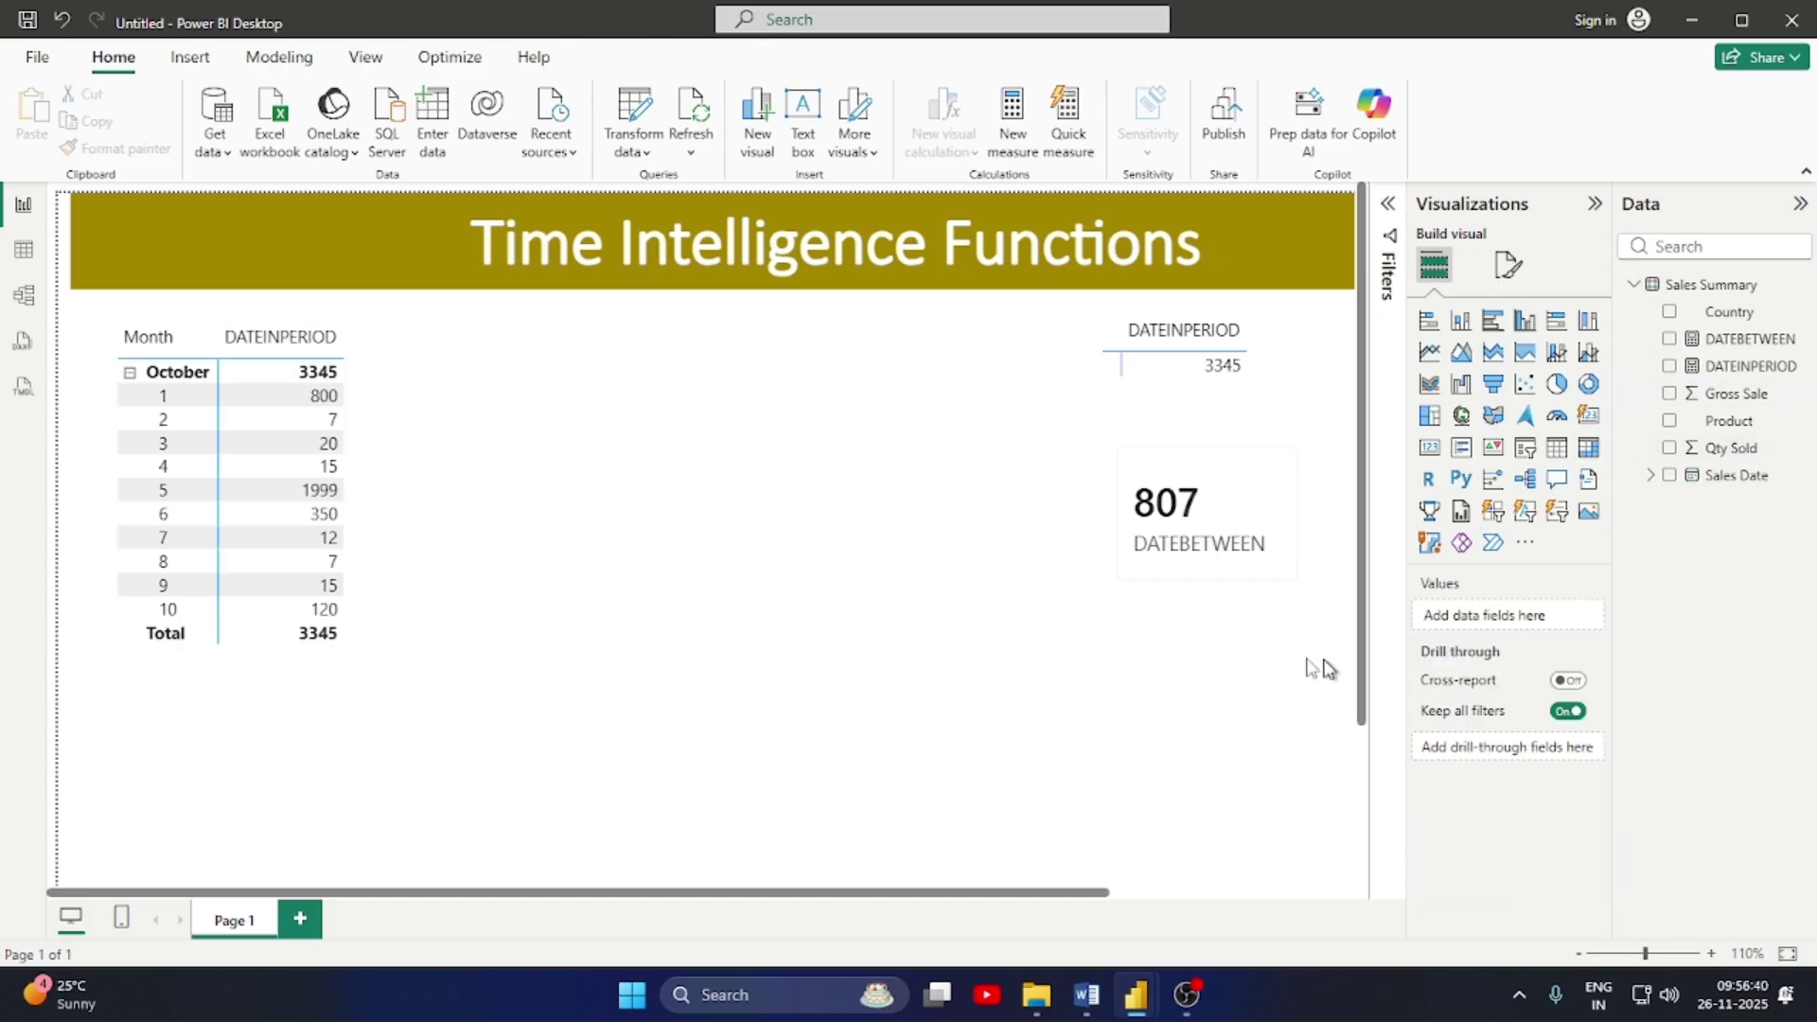
# Add a matrix beside the DATEINPERIOD one with Sales Date reduced to Month and Day as rows and DATEBETWEEN as values
pyautogui.click(1589, 450)
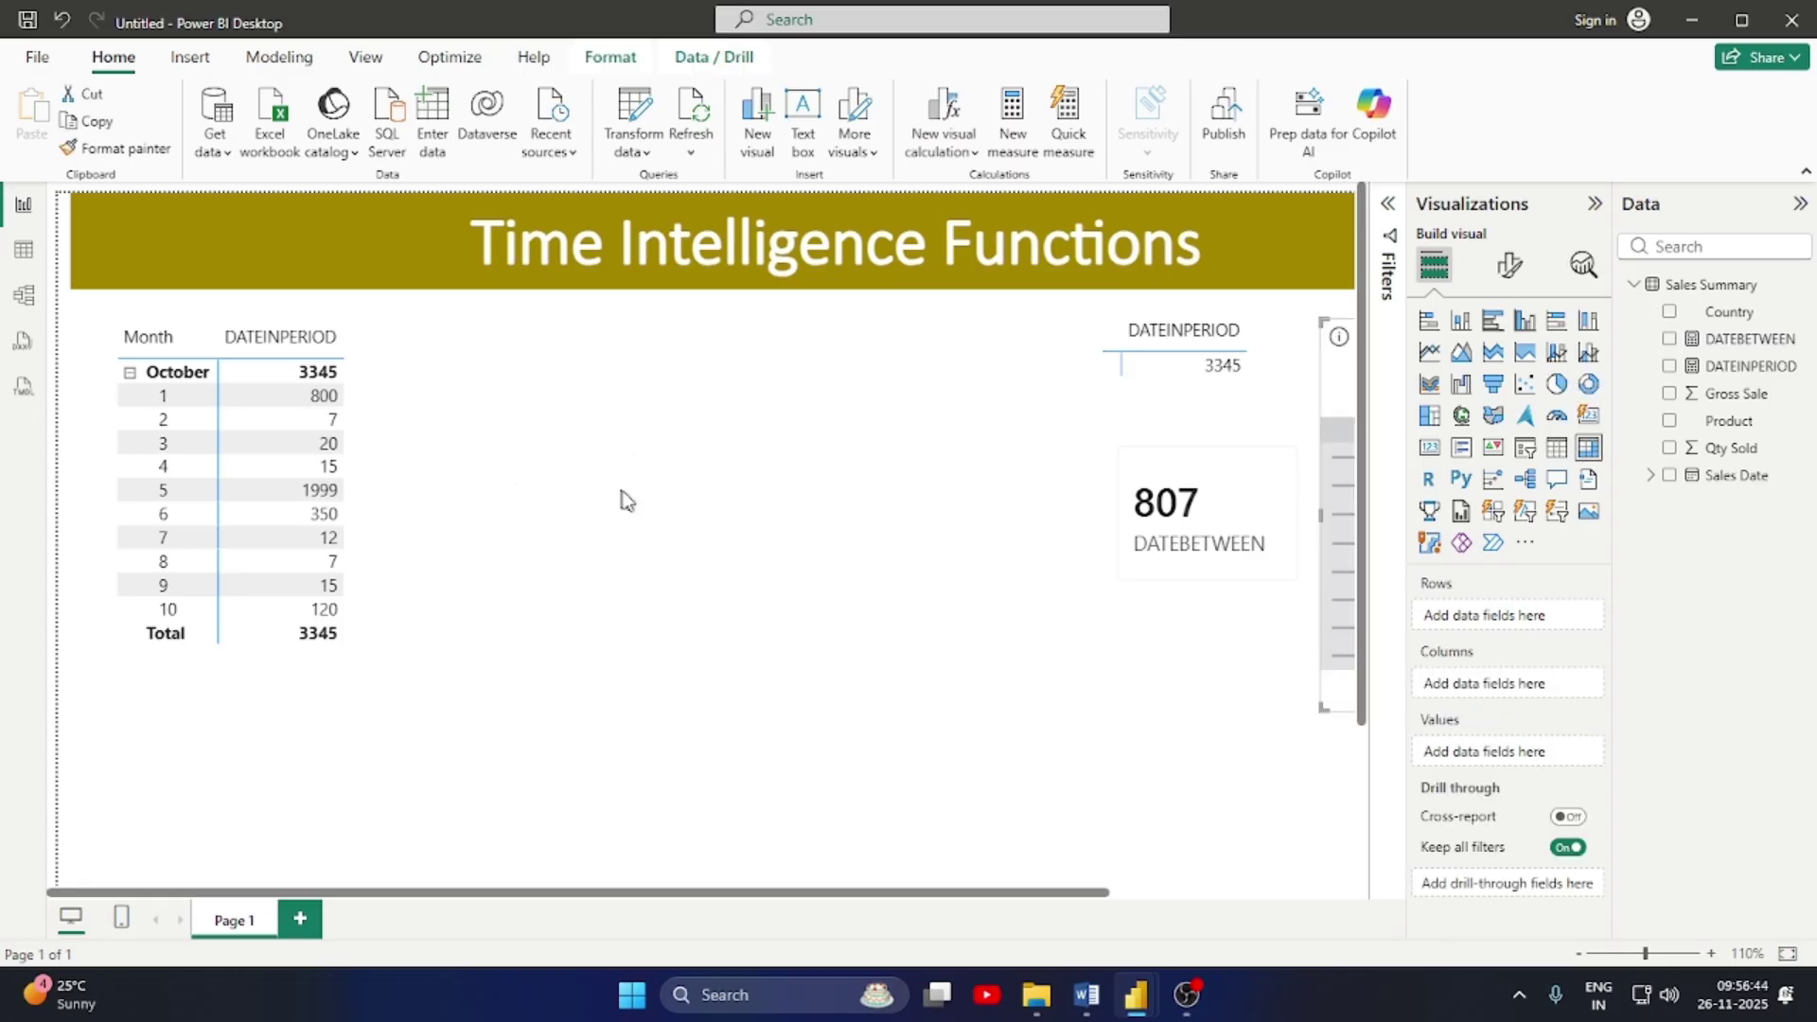
pyautogui.moveTo(1327, 396); pyautogui.dragTo(508, 392)
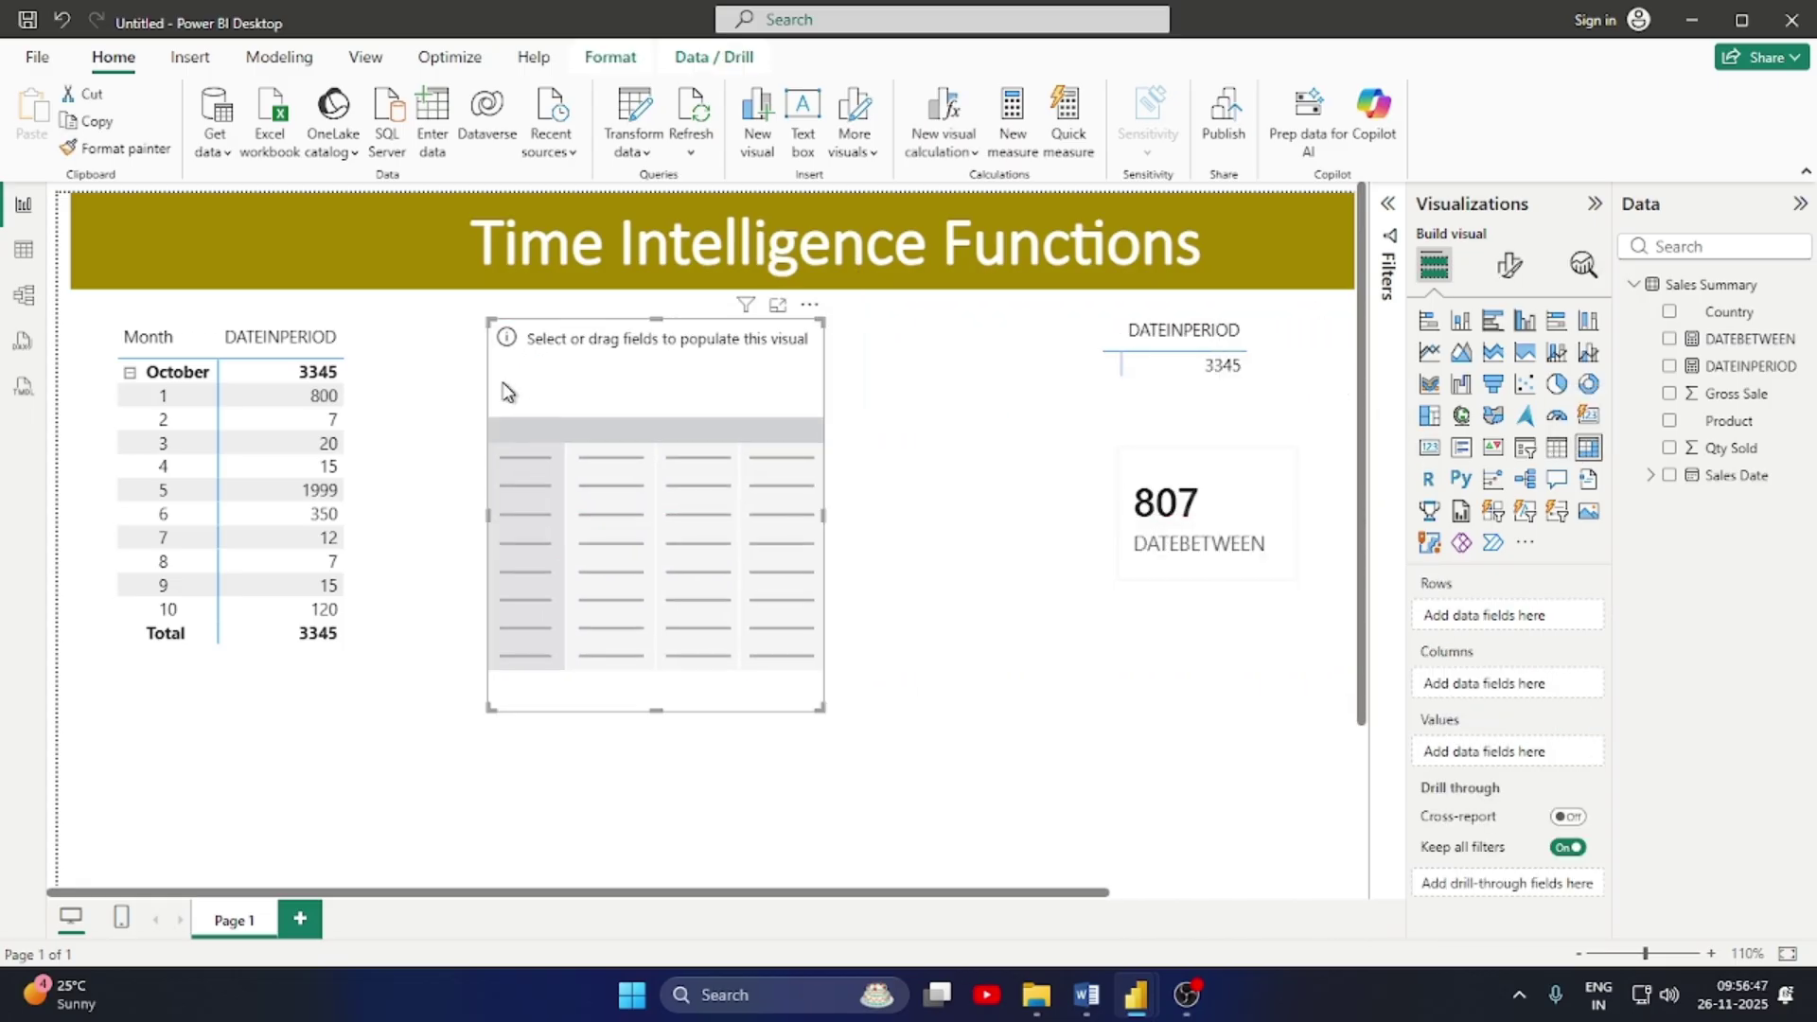
pyautogui.click(1670, 476)
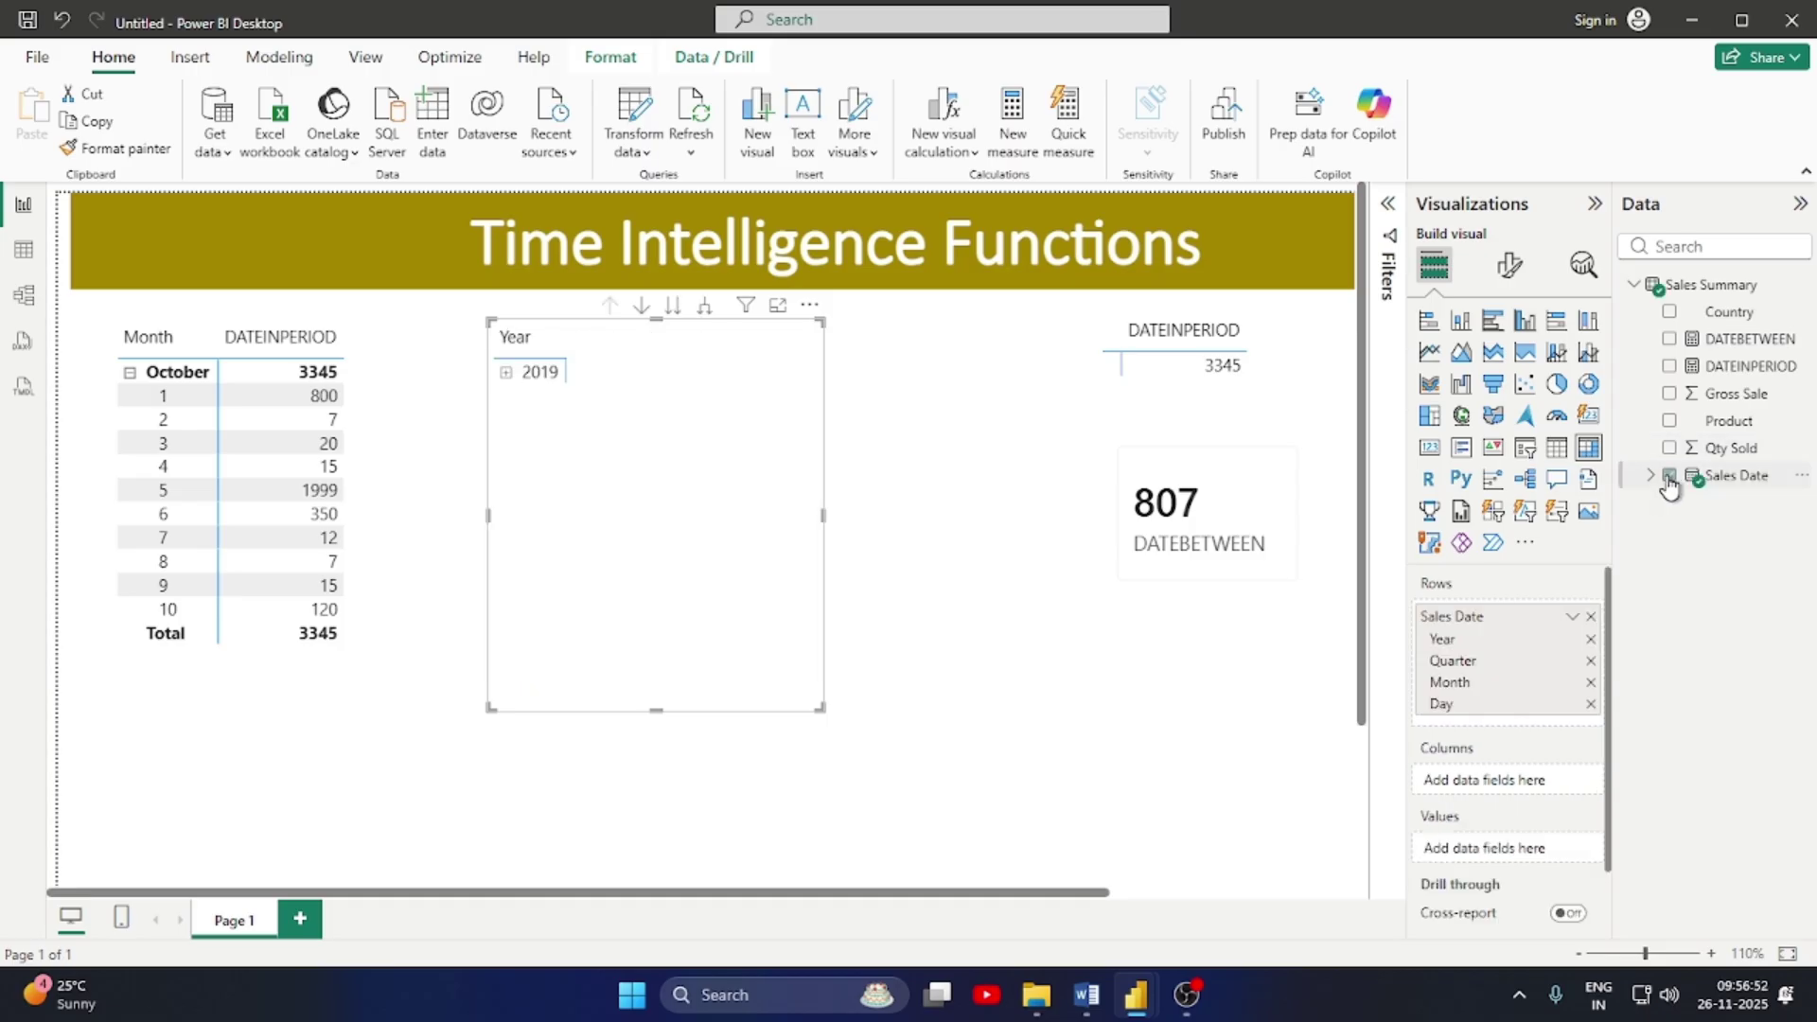
pyautogui.click(1669, 341)
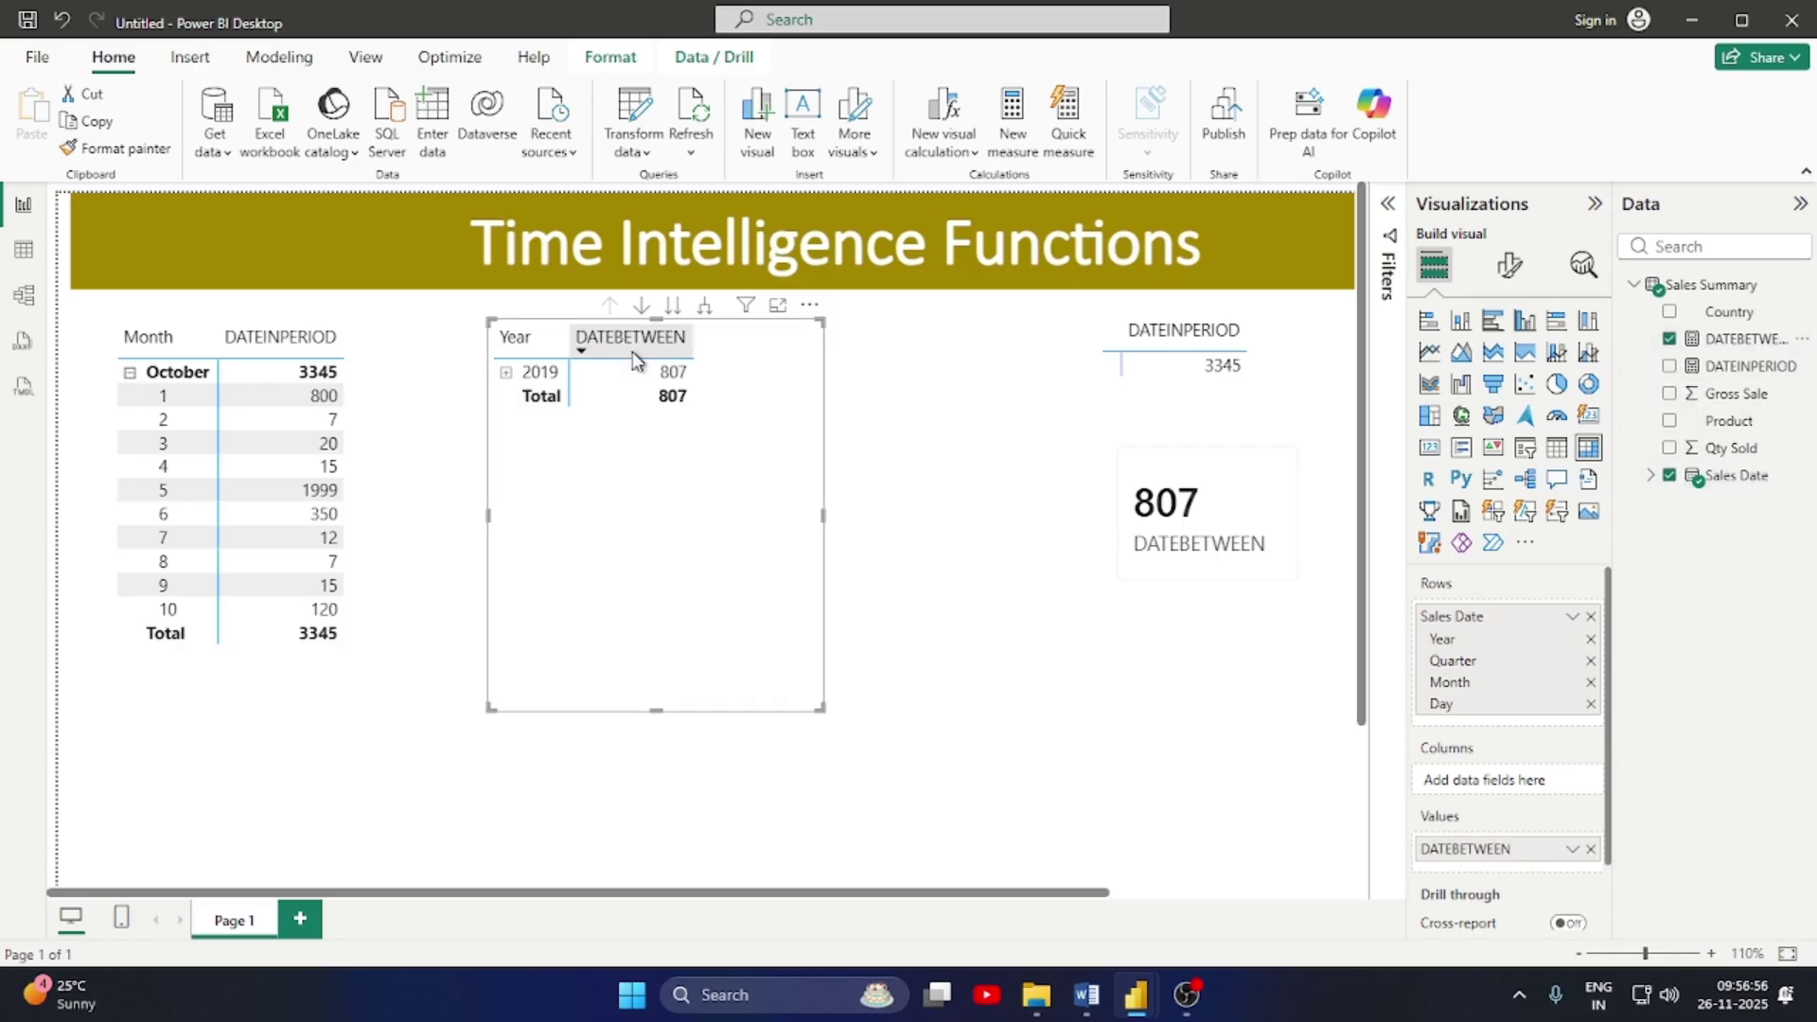
pyautogui.click(1591, 639)
pyautogui.click(1591, 641)
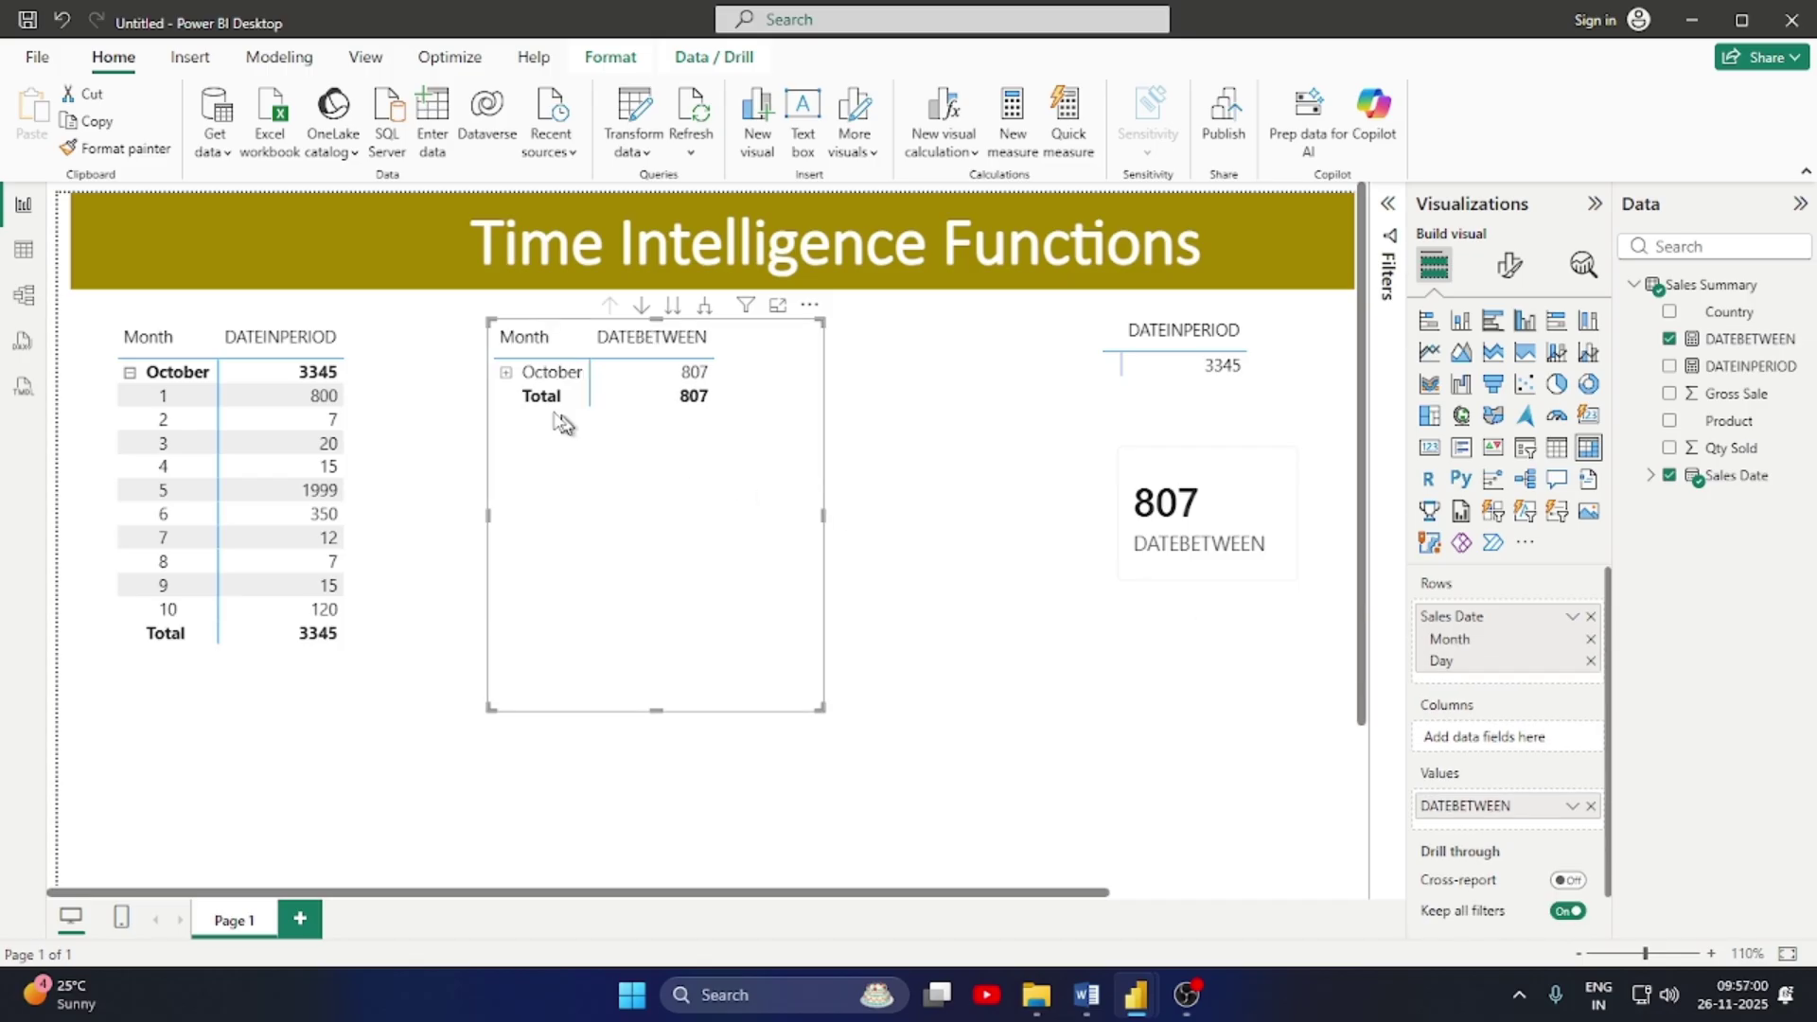
# Expand October in the DATEBETWEEN matrix and shrink the visual to fit its rows
pyautogui.click(507, 373)
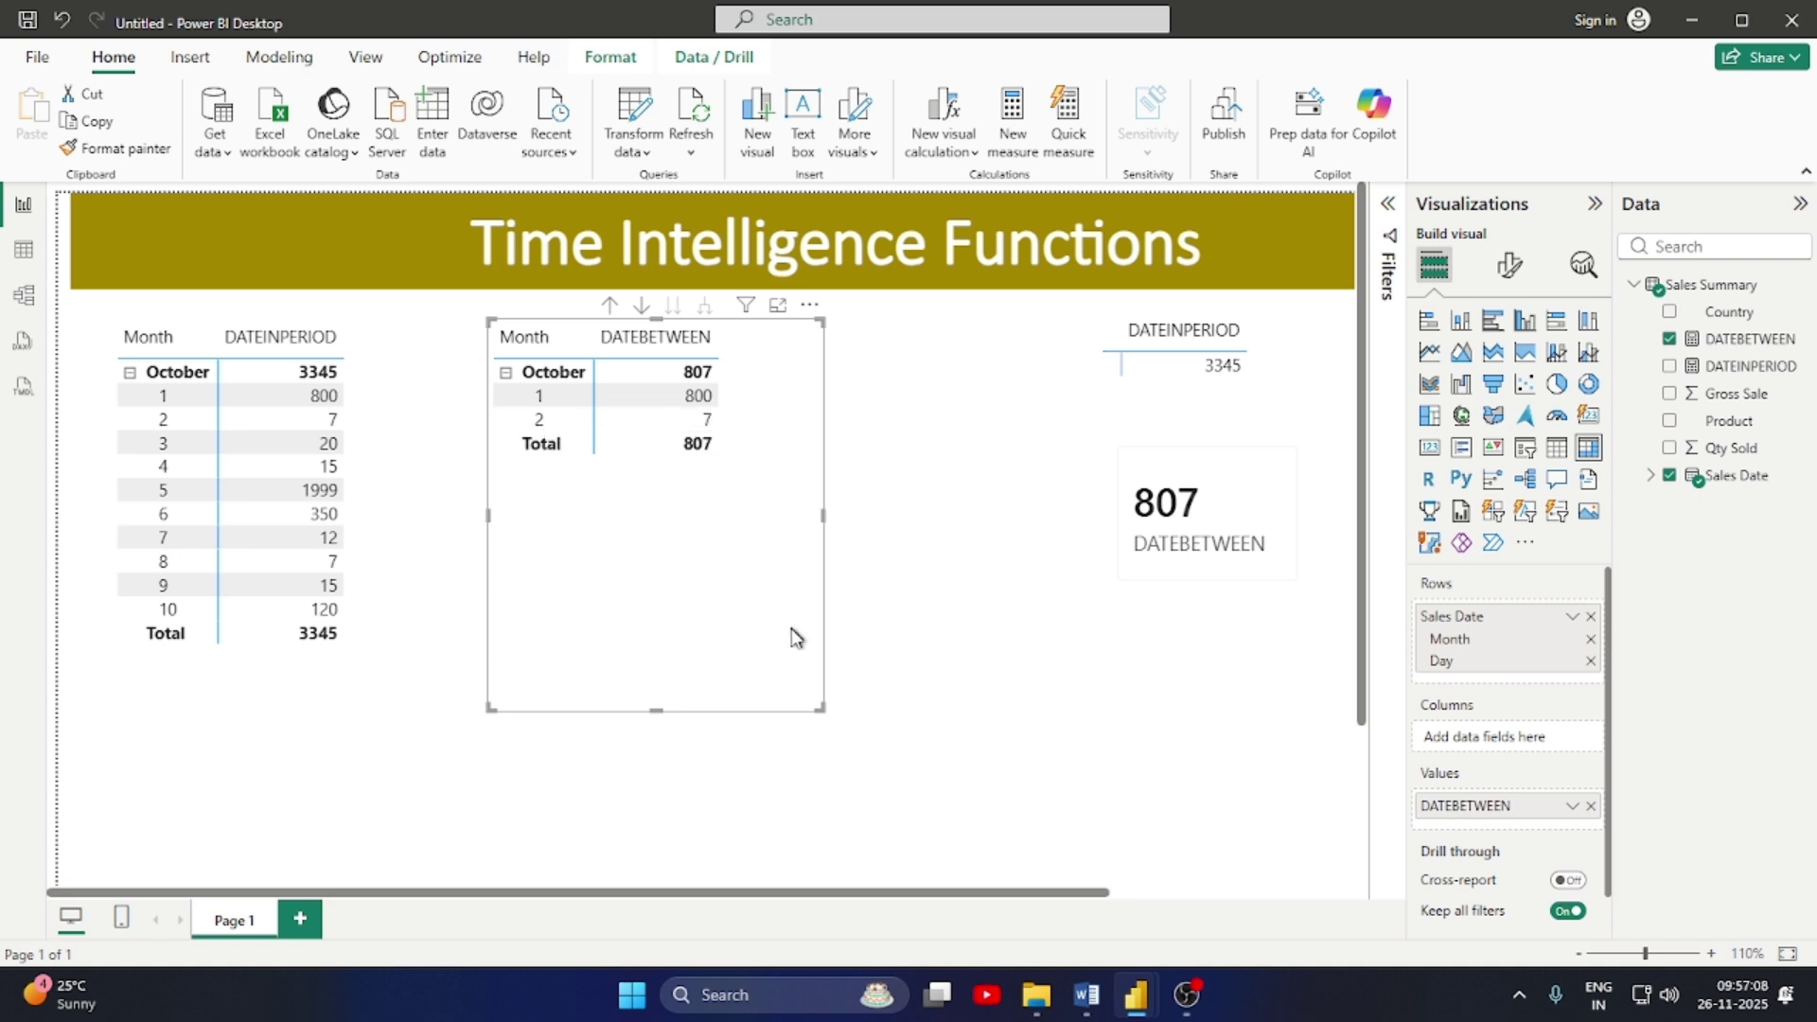
pyautogui.moveTo(821, 707); pyautogui.dragTo(764, 487)
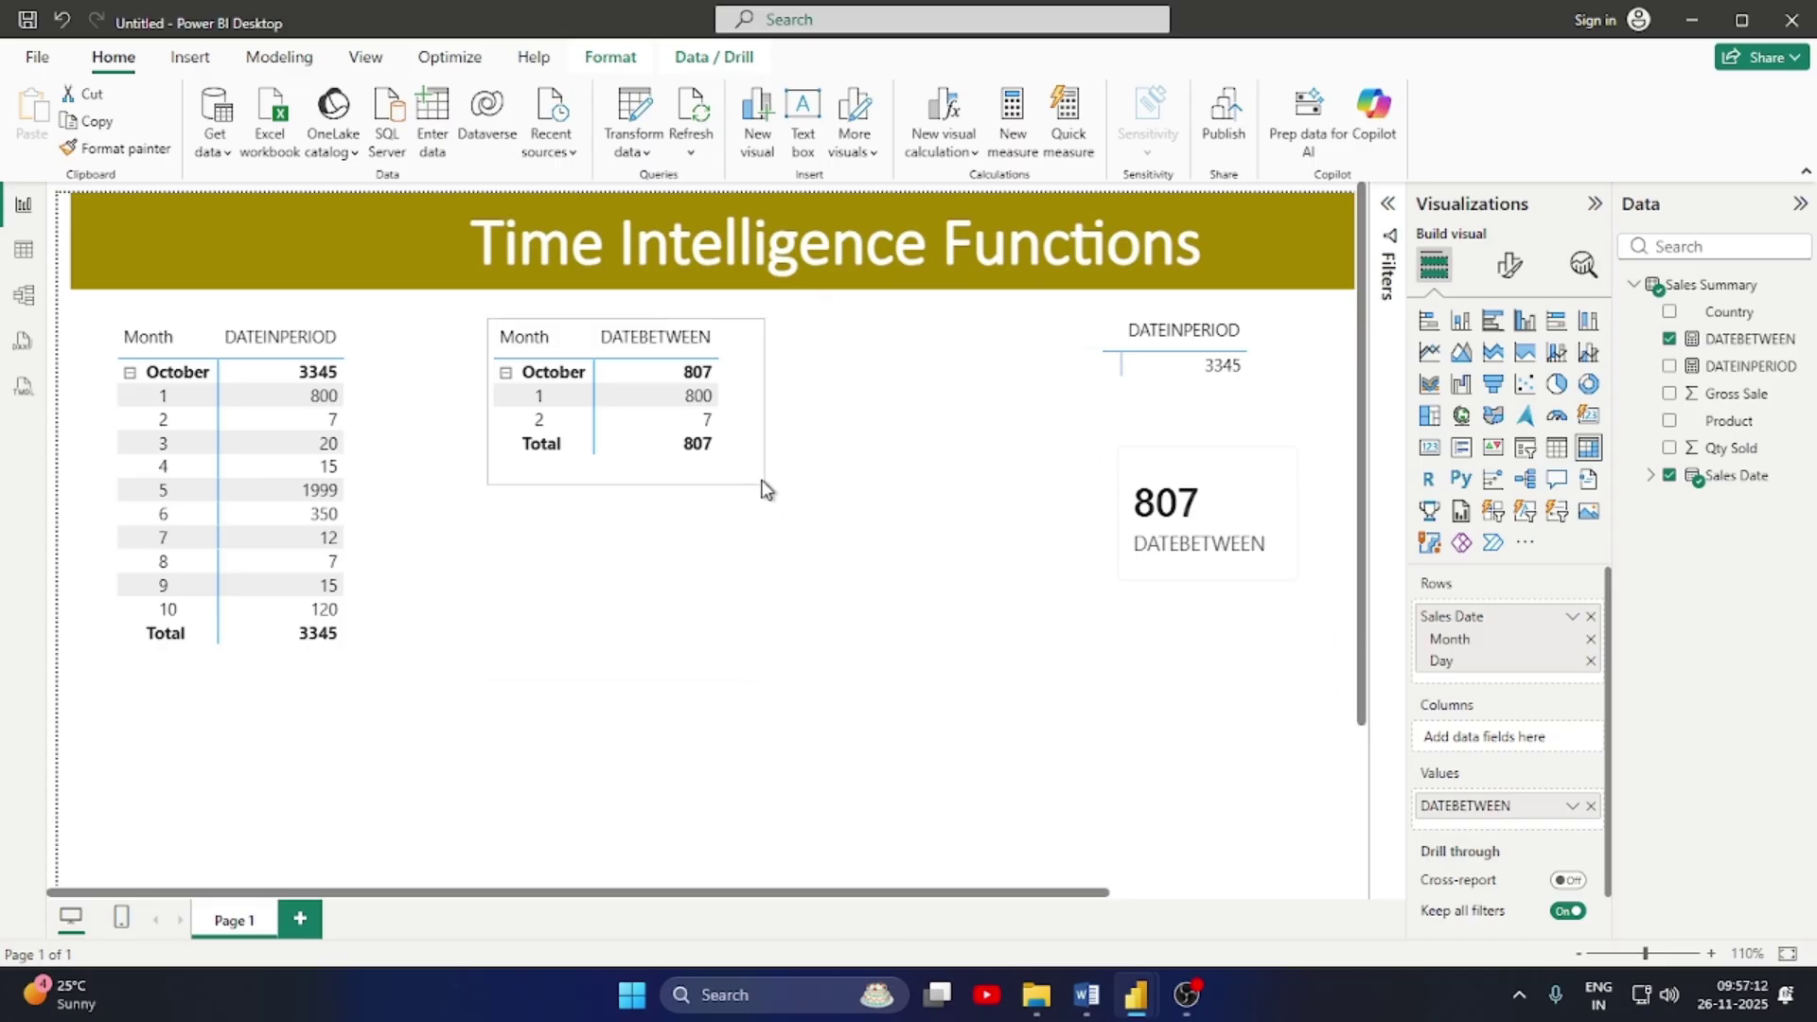
pyautogui.click(744, 637)
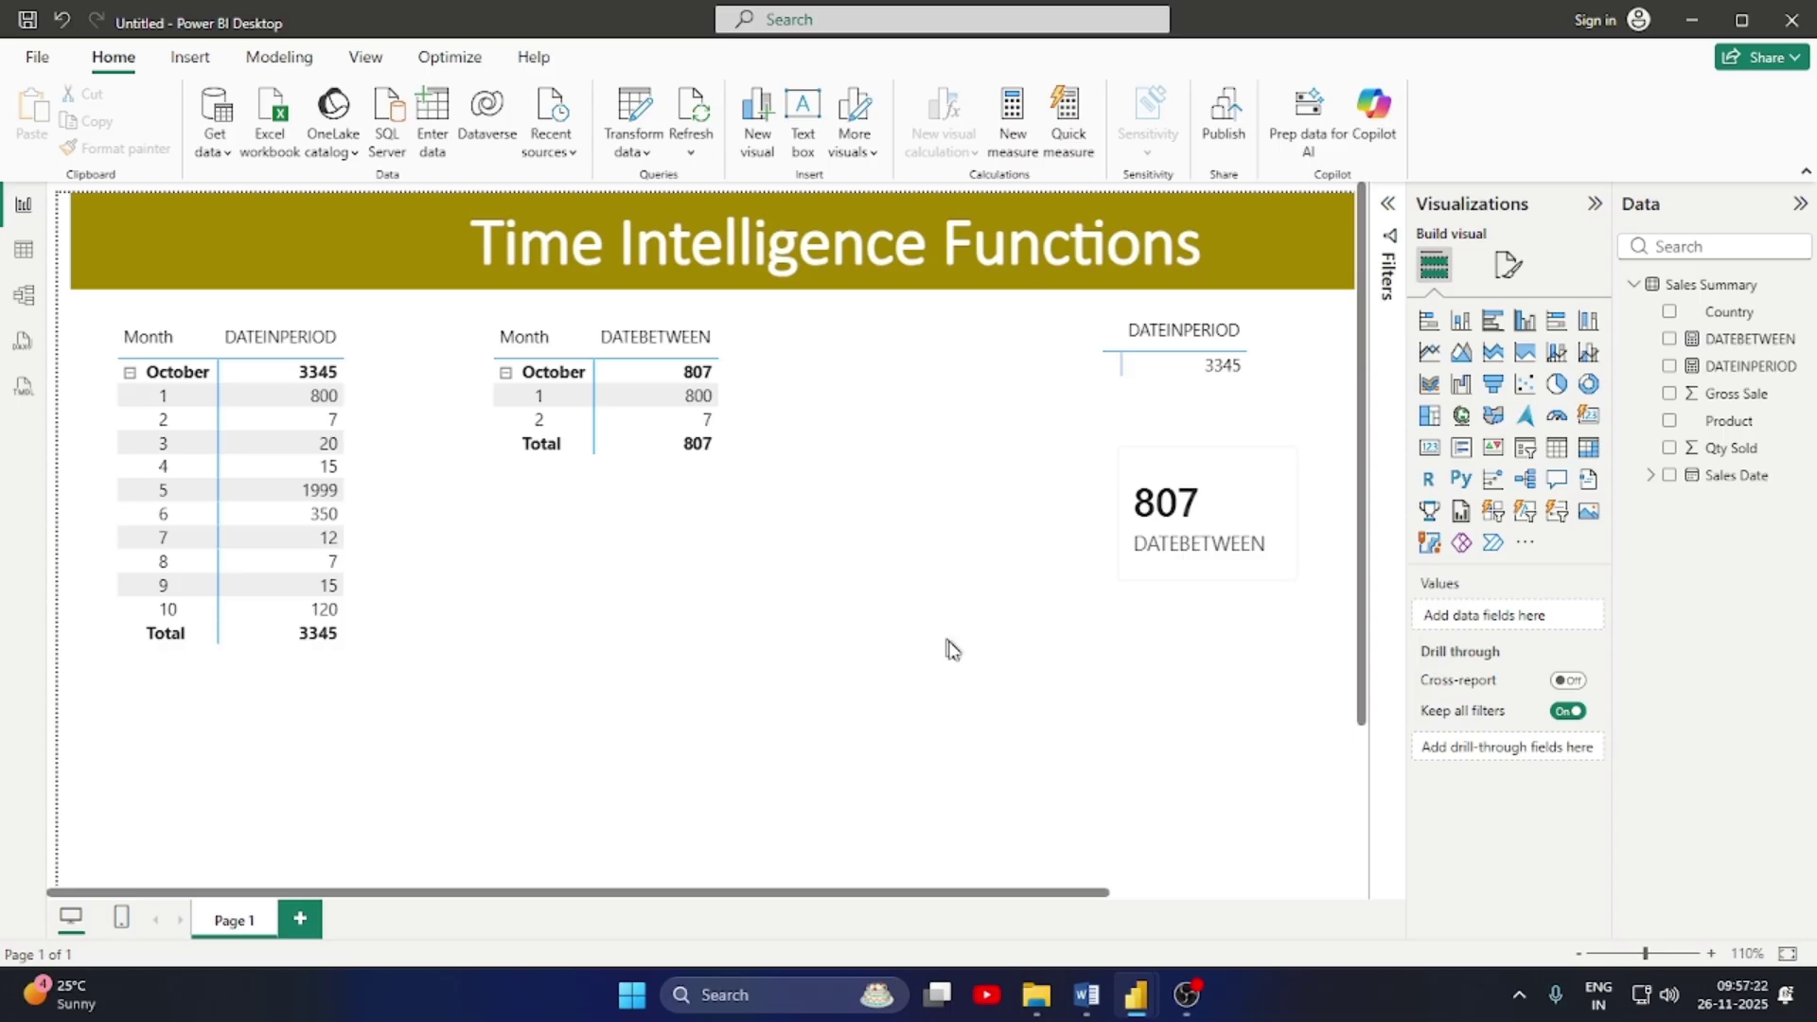
# Move the small DATEINPERIOD total visual to the middle of the page, beside the DATEBETWEEN card, and resize it
pyautogui.moveTo(1185, 398); pyautogui.dragTo(793, 594)
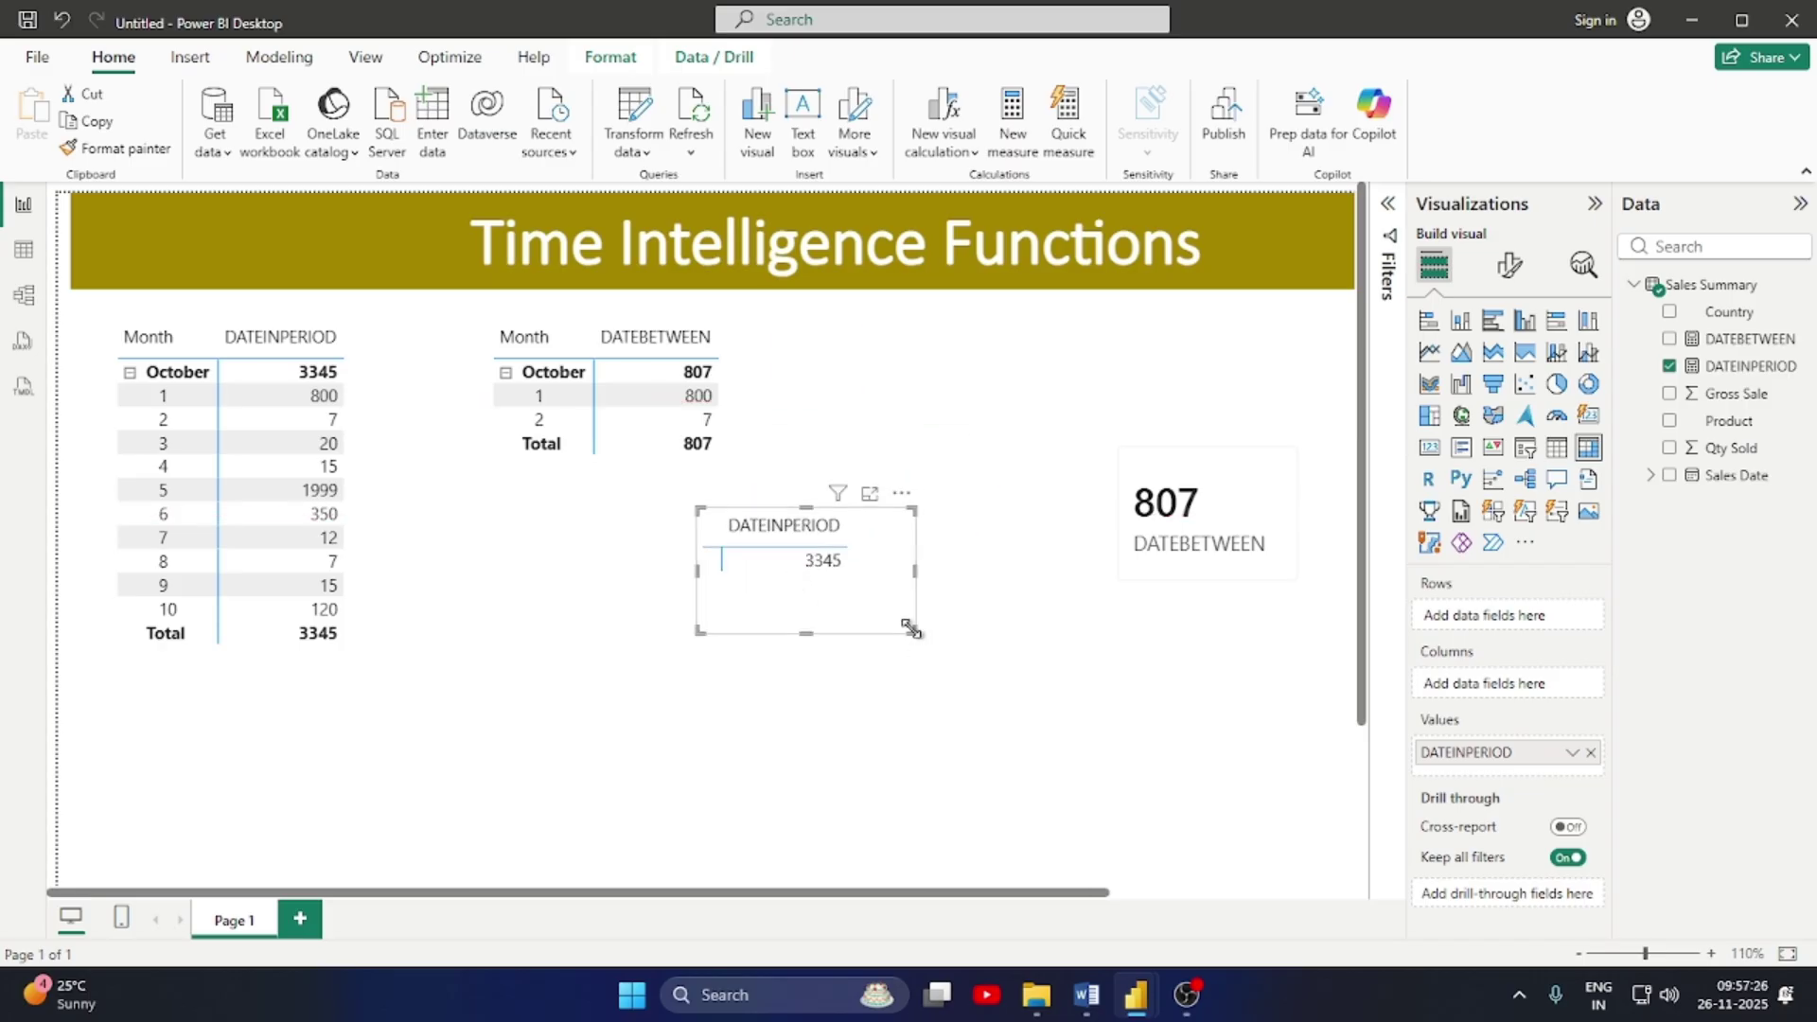
pyautogui.moveTo(911, 628); pyautogui.dragTo(994, 552)
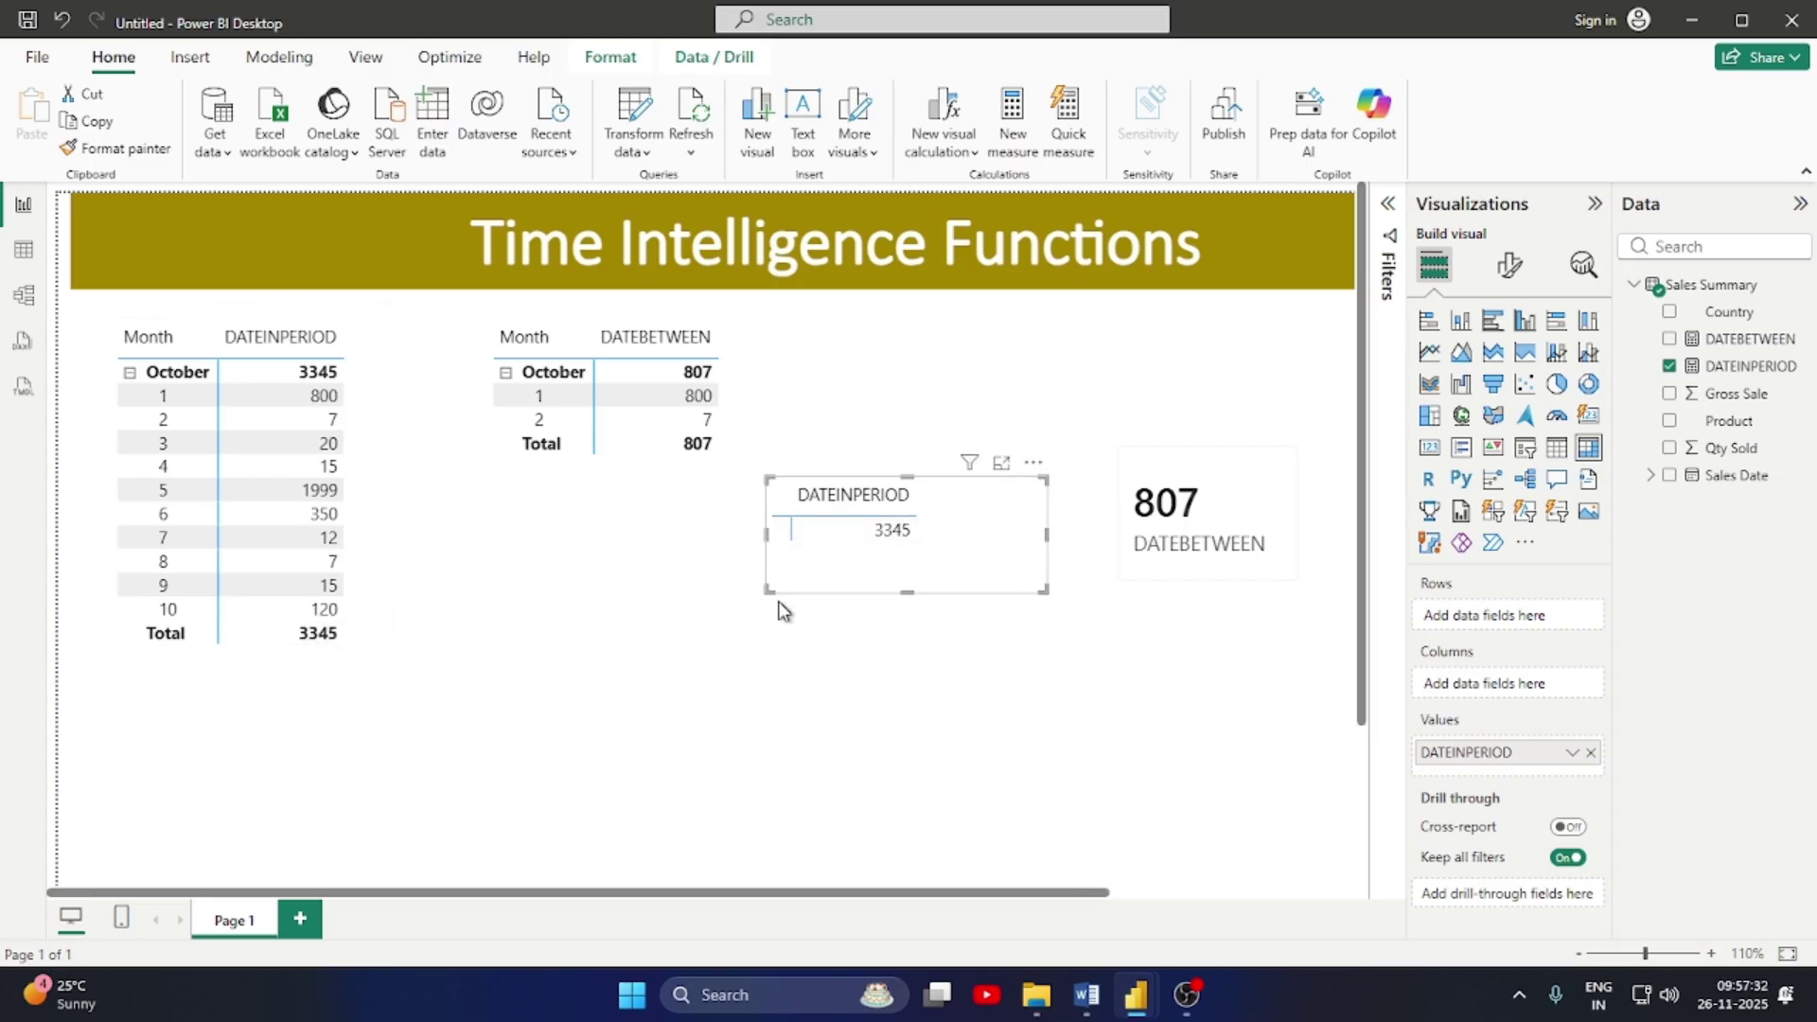
pyautogui.moveTo(768, 591); pyautogui.dragTo(801, 592)
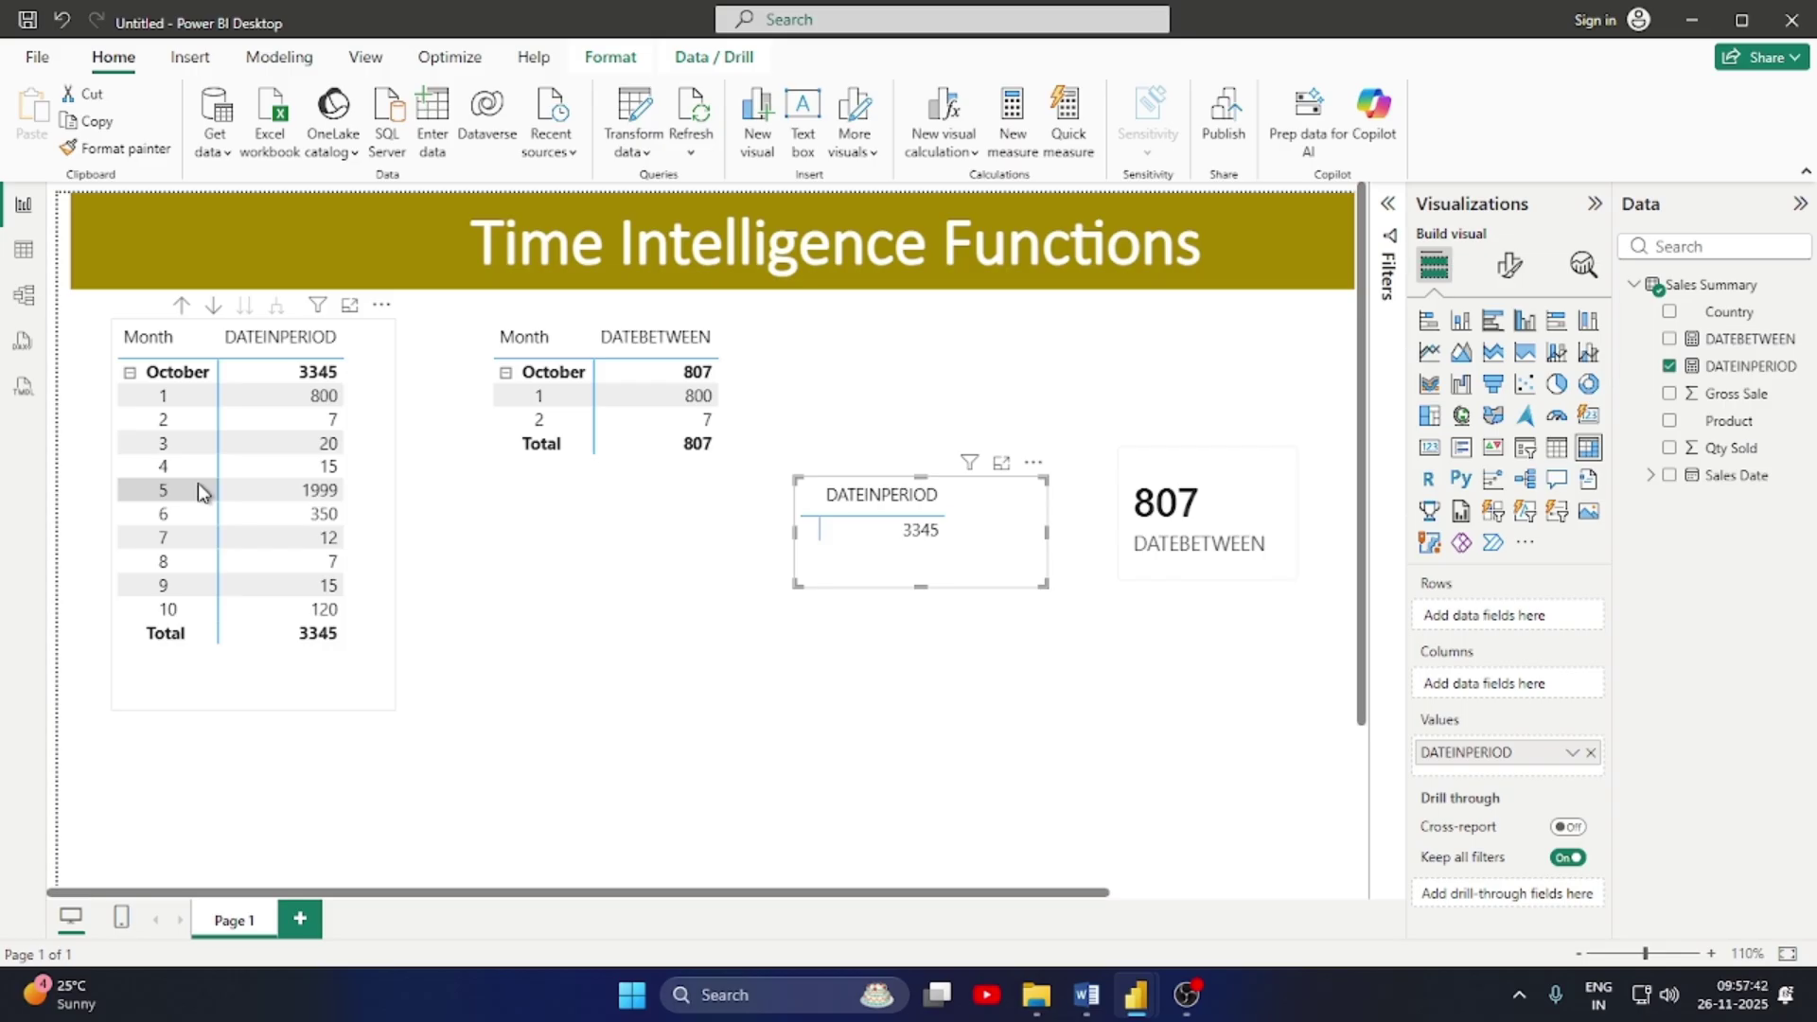
# Collapse the Sales Summary table's field list and deselect the DATEINPERIOD total visual
pyautogui.click(1632, 295)
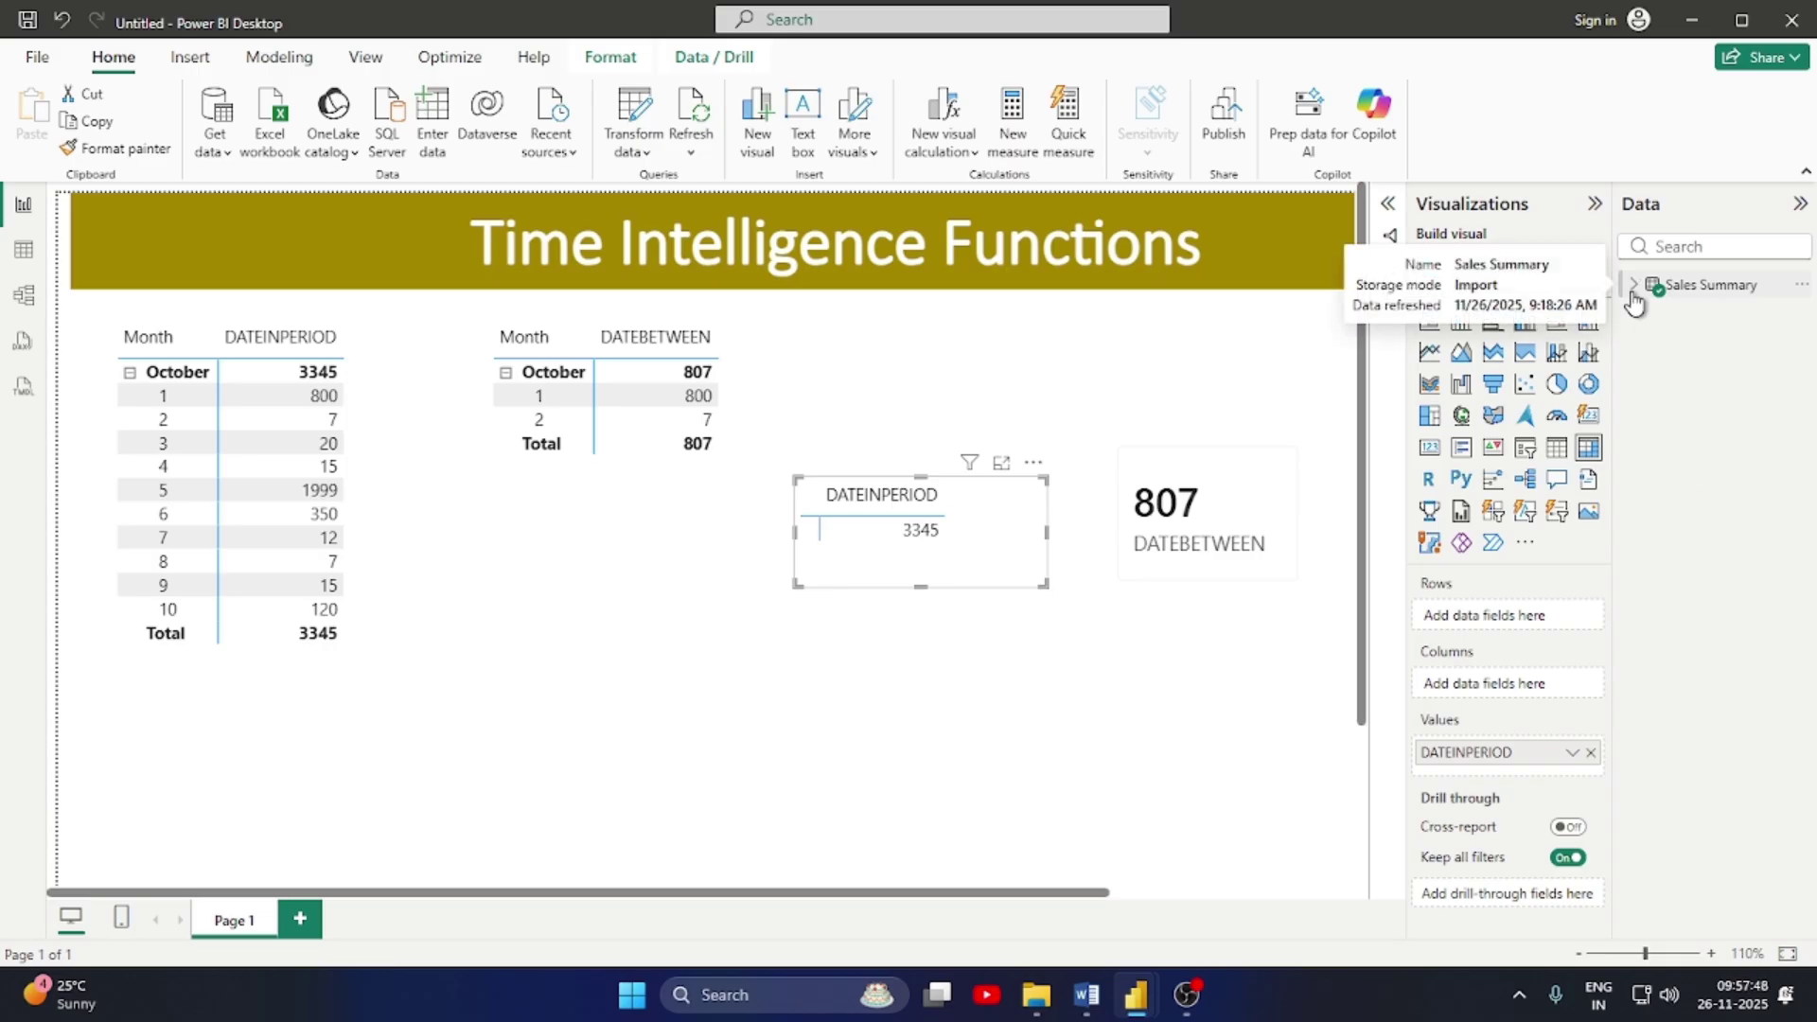
pyautogui.click(928, 725)
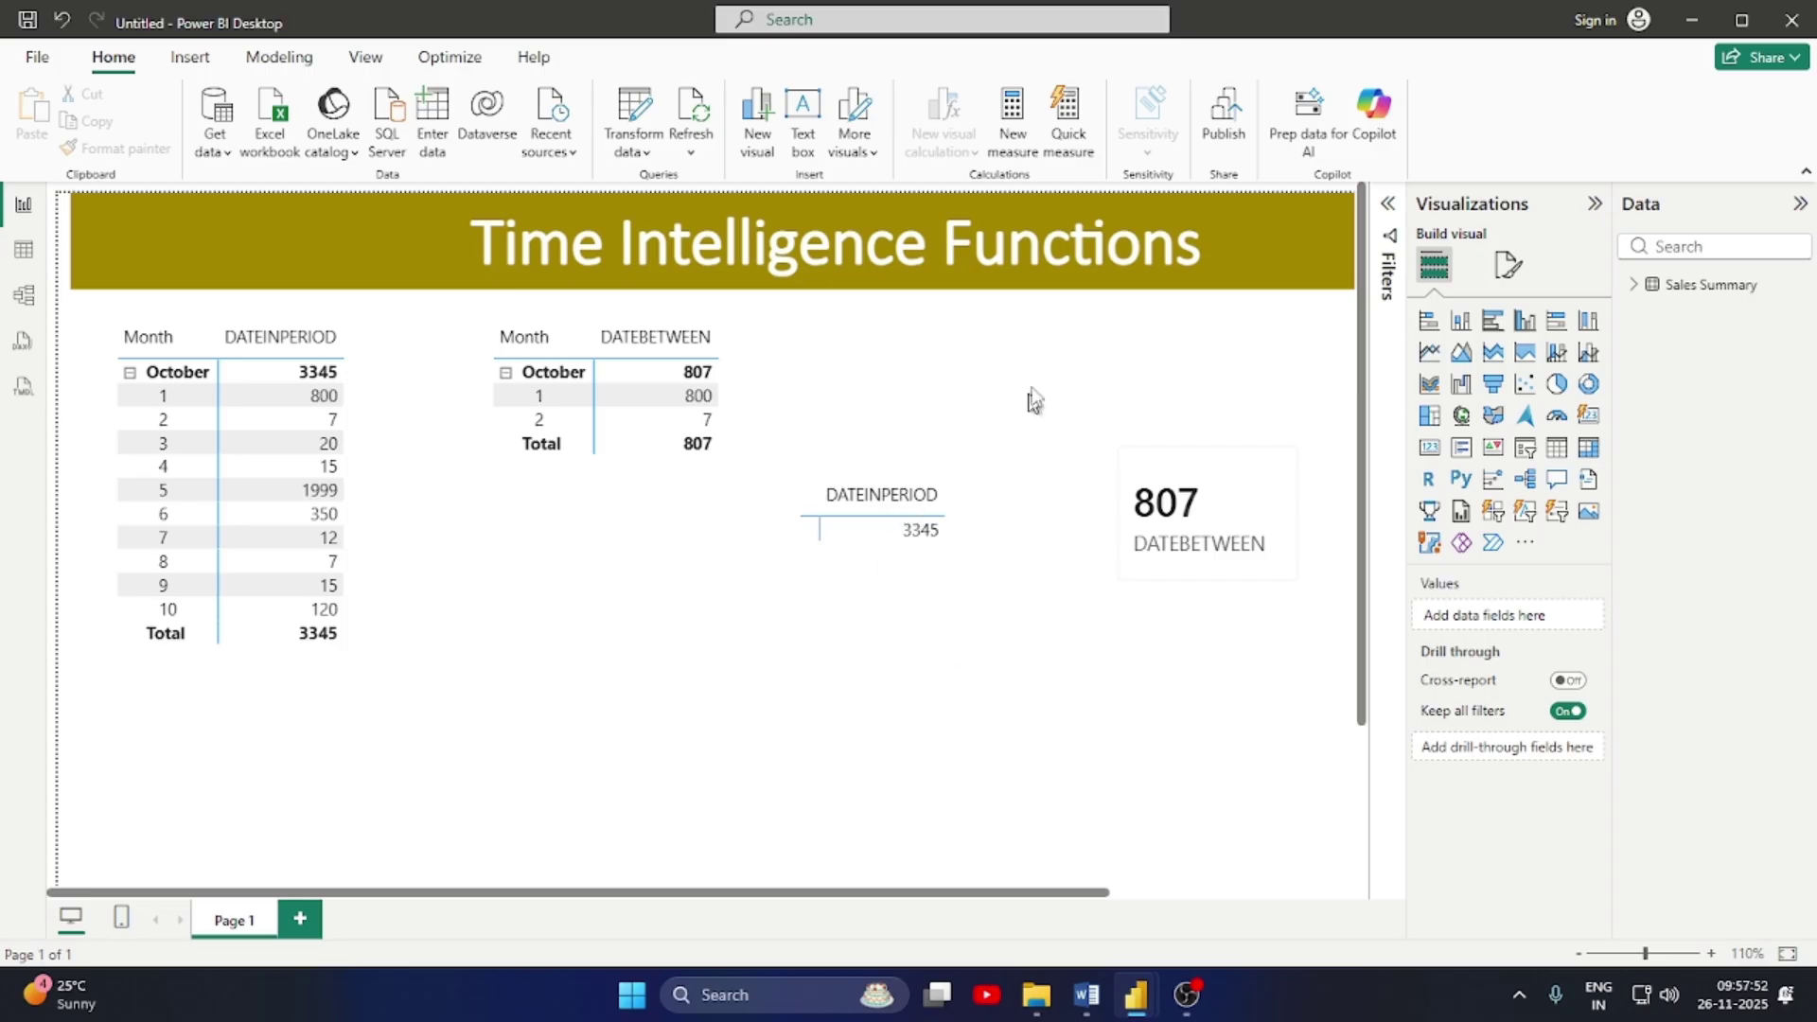
pyautogui.click(985, 559)
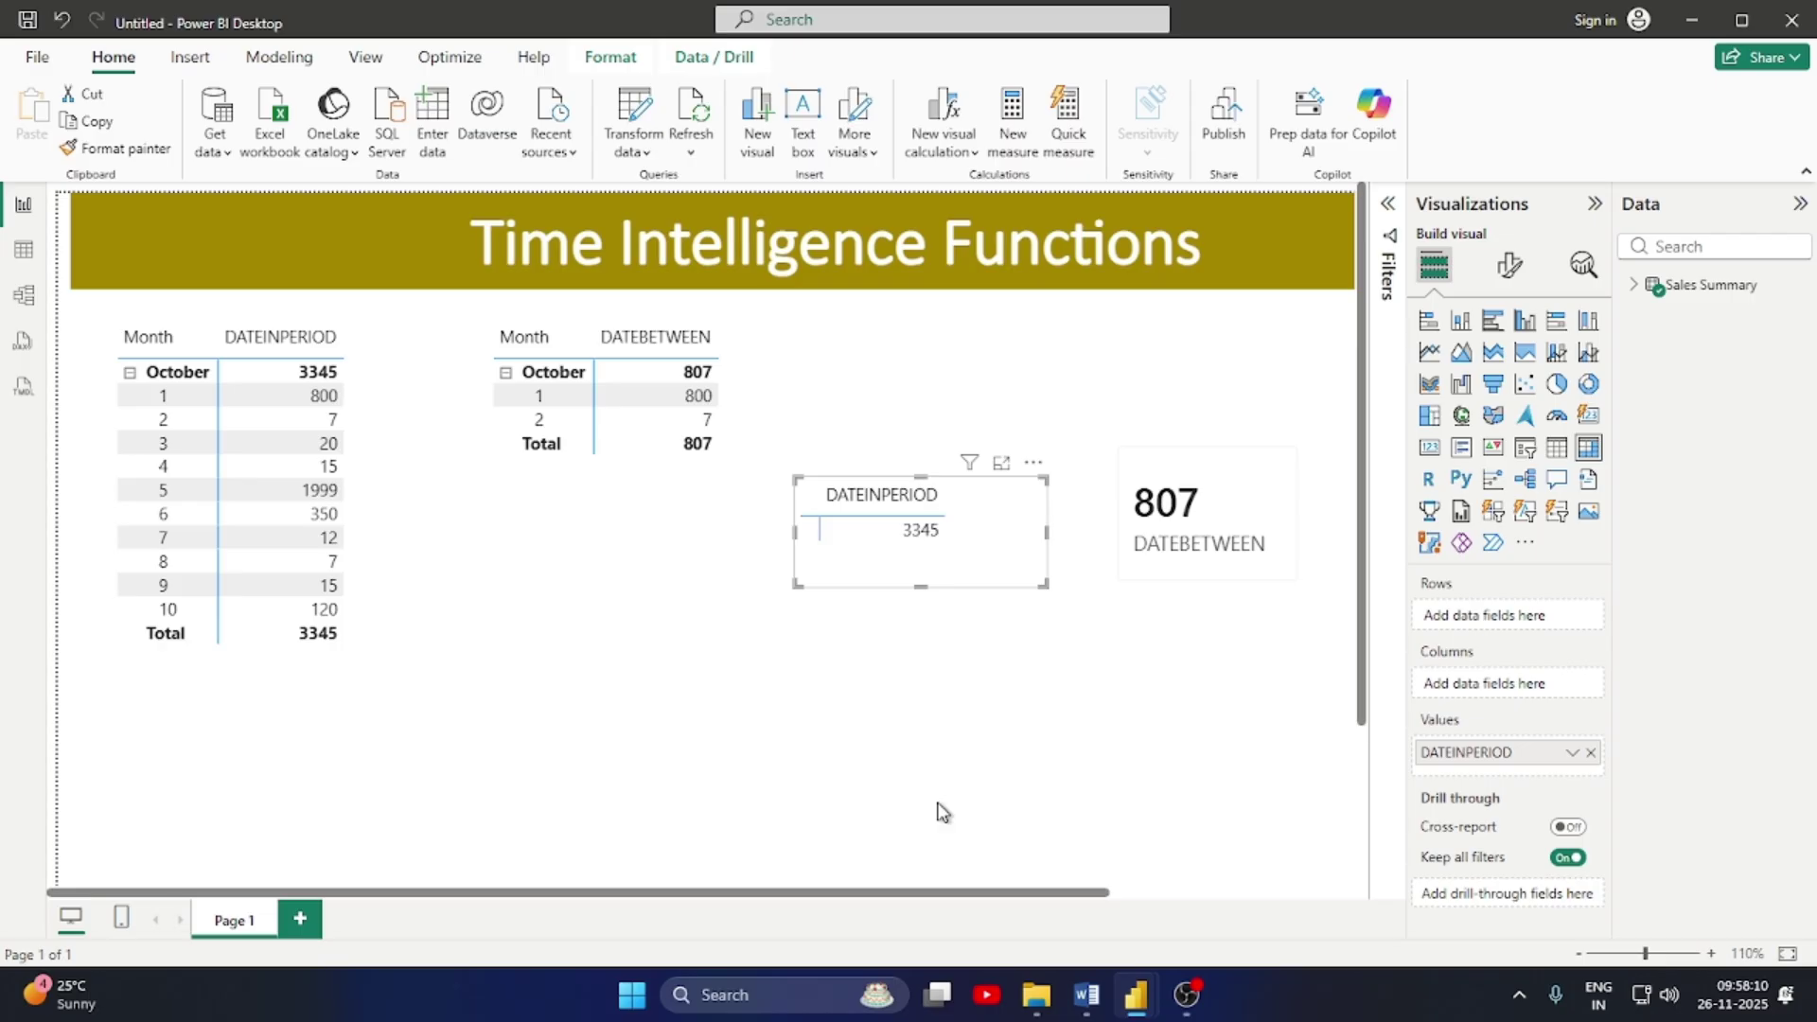
pyautogui.click(385, 819)
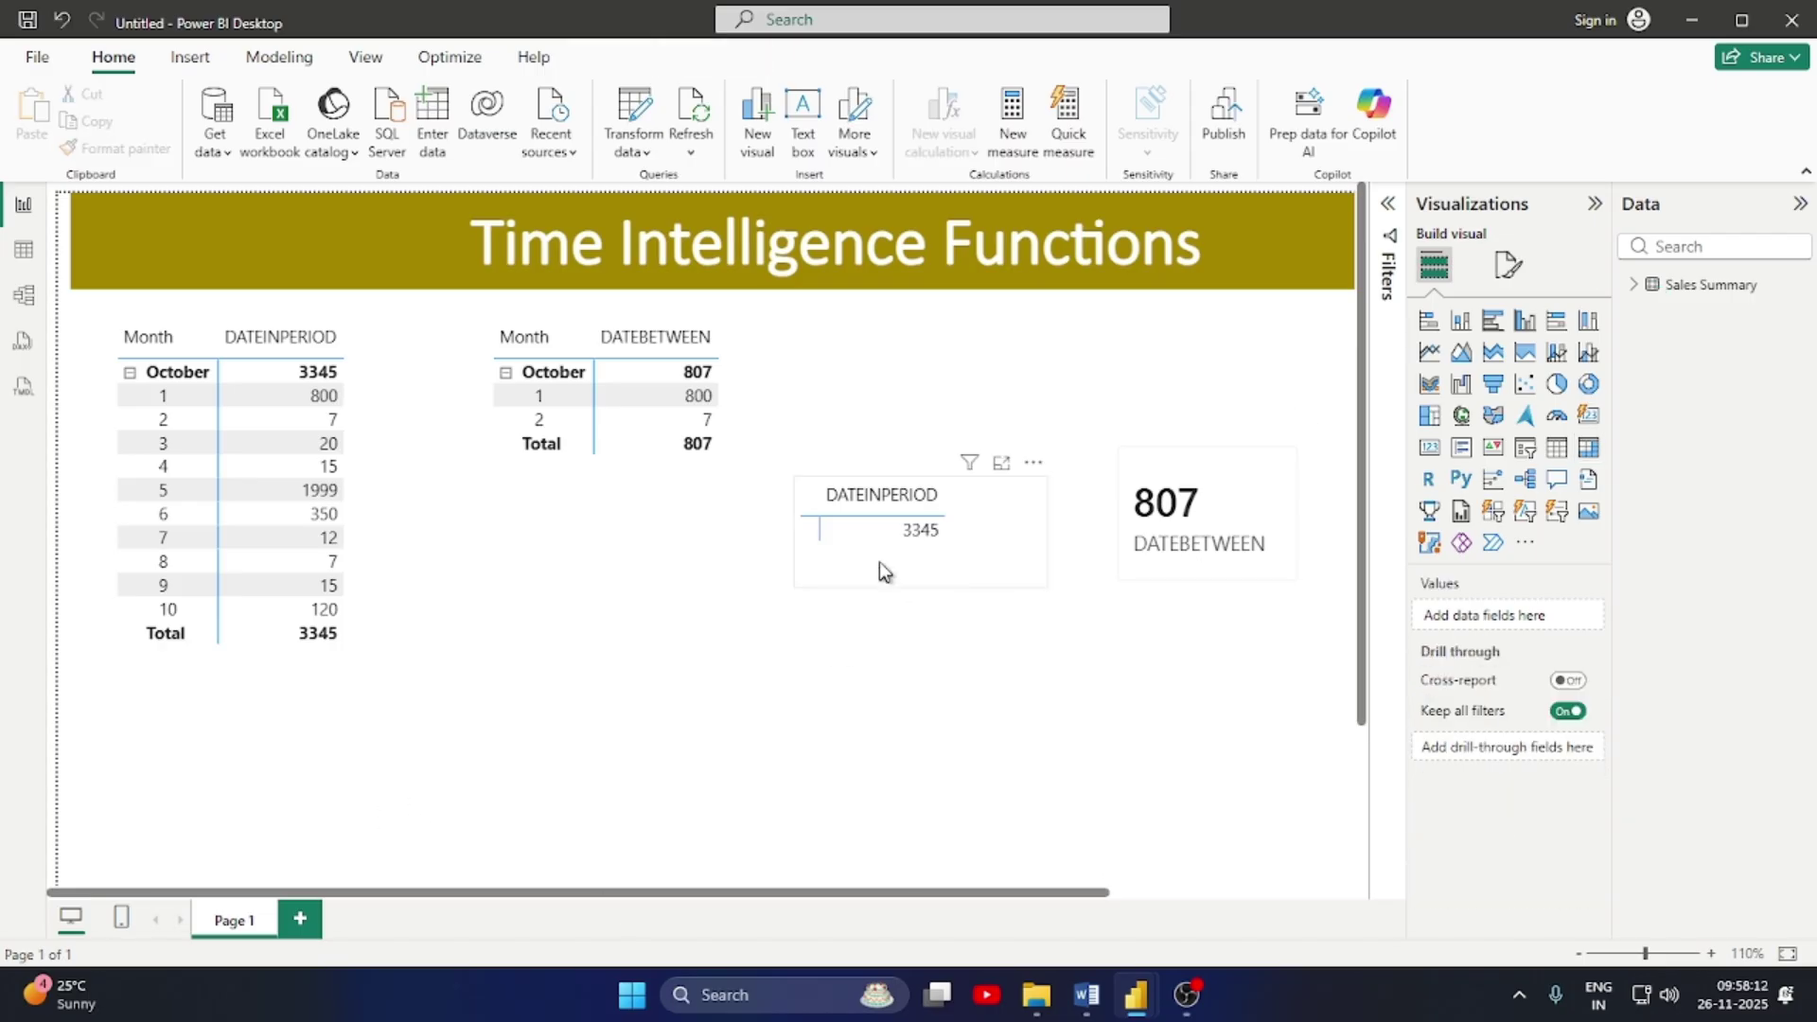
# Move the small DATEINPERIOD total visual above the DATEBETWEEN card and shrink it to about the card's width
pyautogui.moveTo(918, 540); pyautogui.dragTo(1181, 401)
pyautogui.moveTo(1096, 442); pyautogui.dragTo(1144, 422)
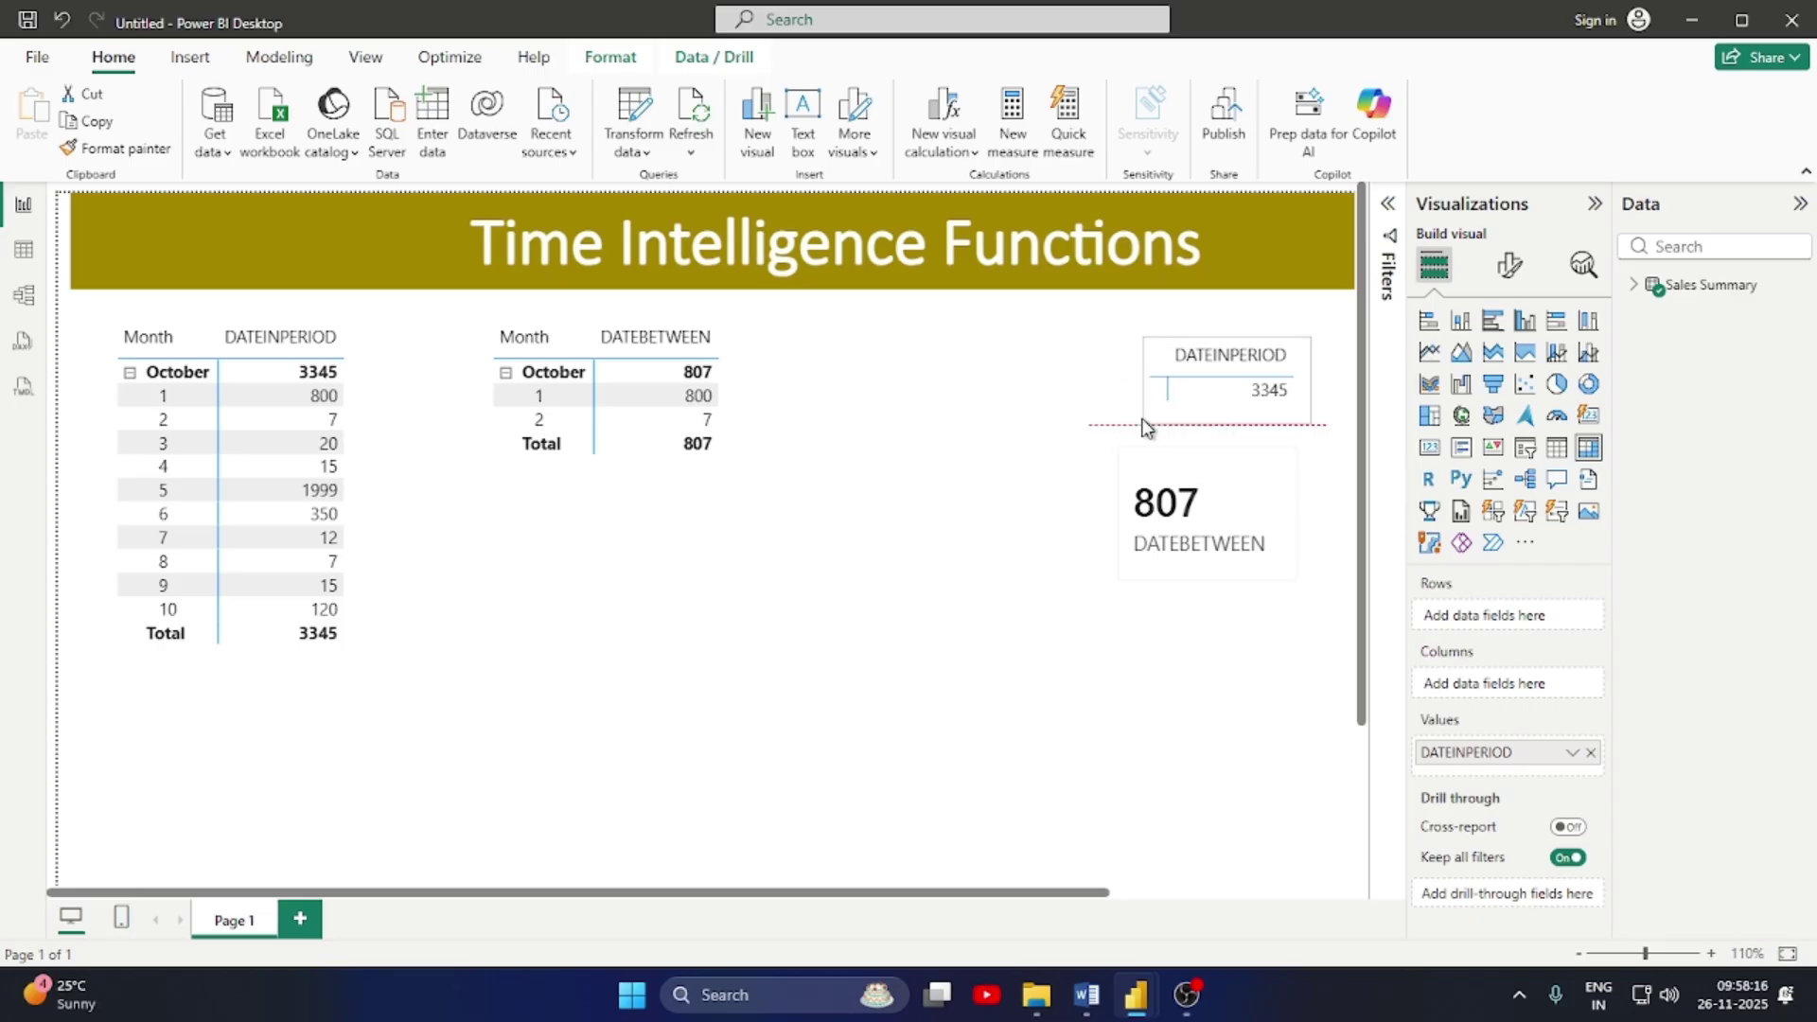
pyautogui.click(613, 689)
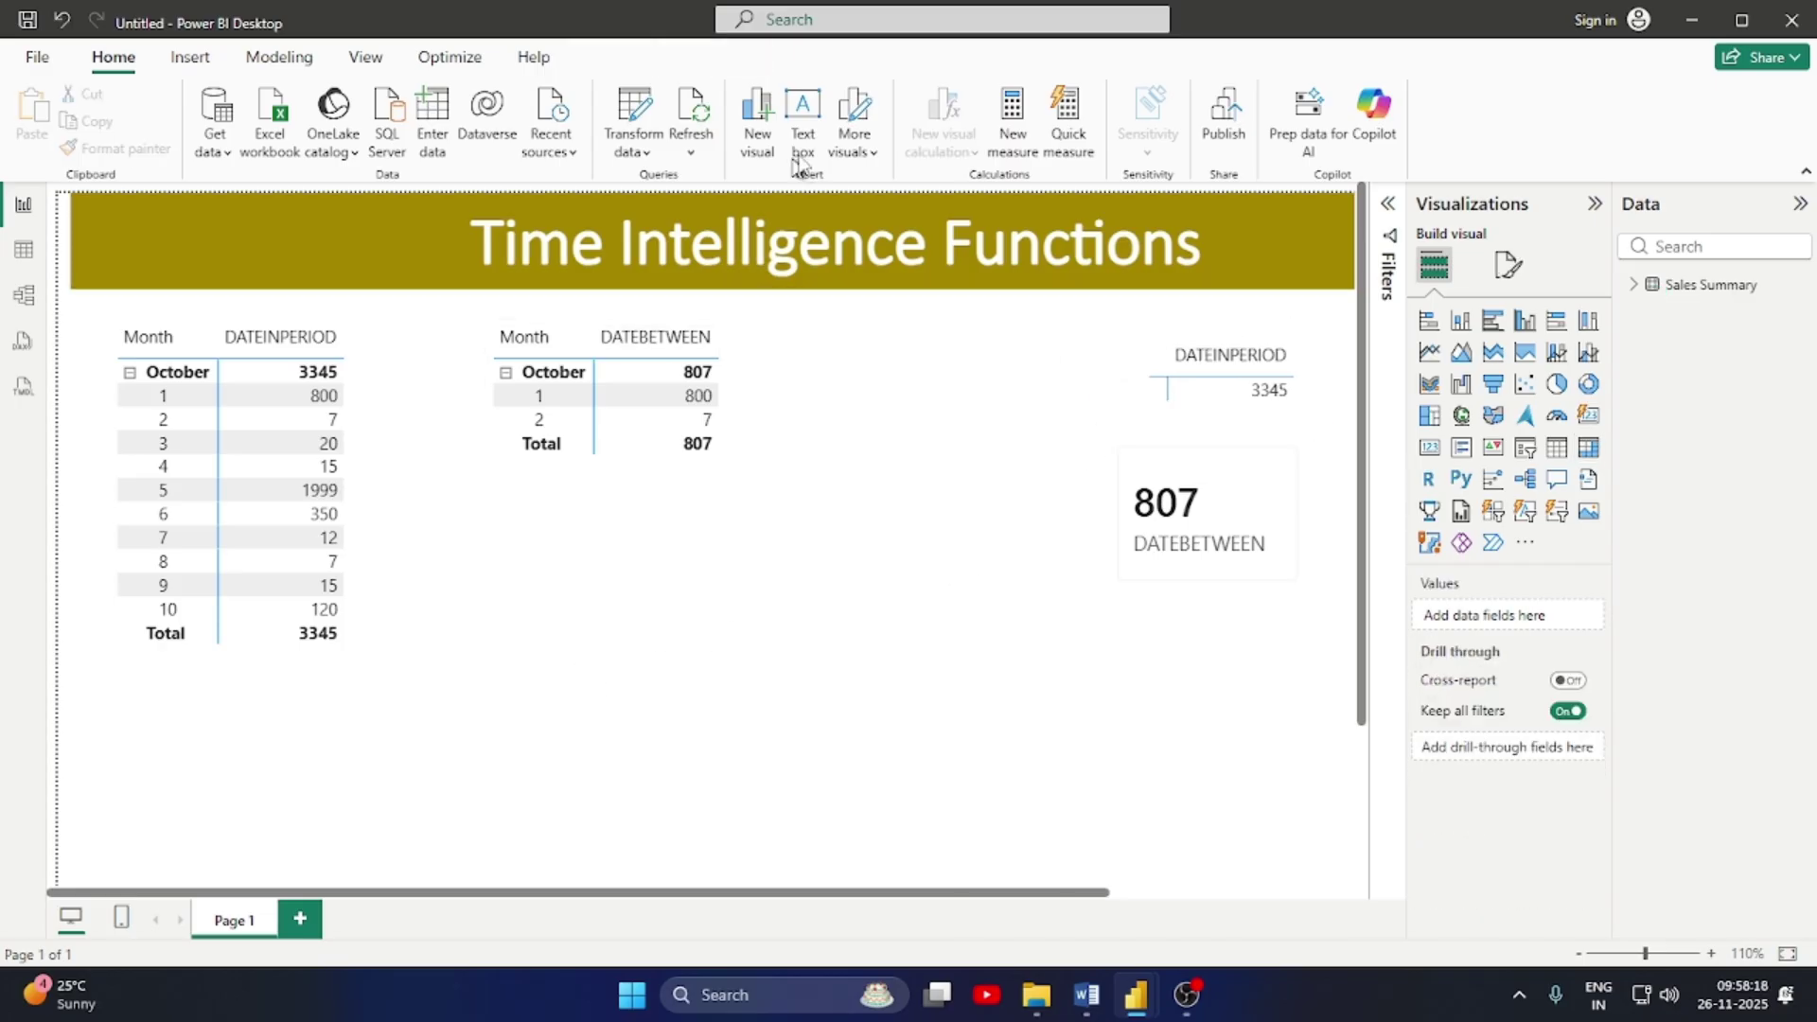
# Create a new measure in Sales Summary and name it DATEMTD in its formula
pyautogui.click(1005, 113)
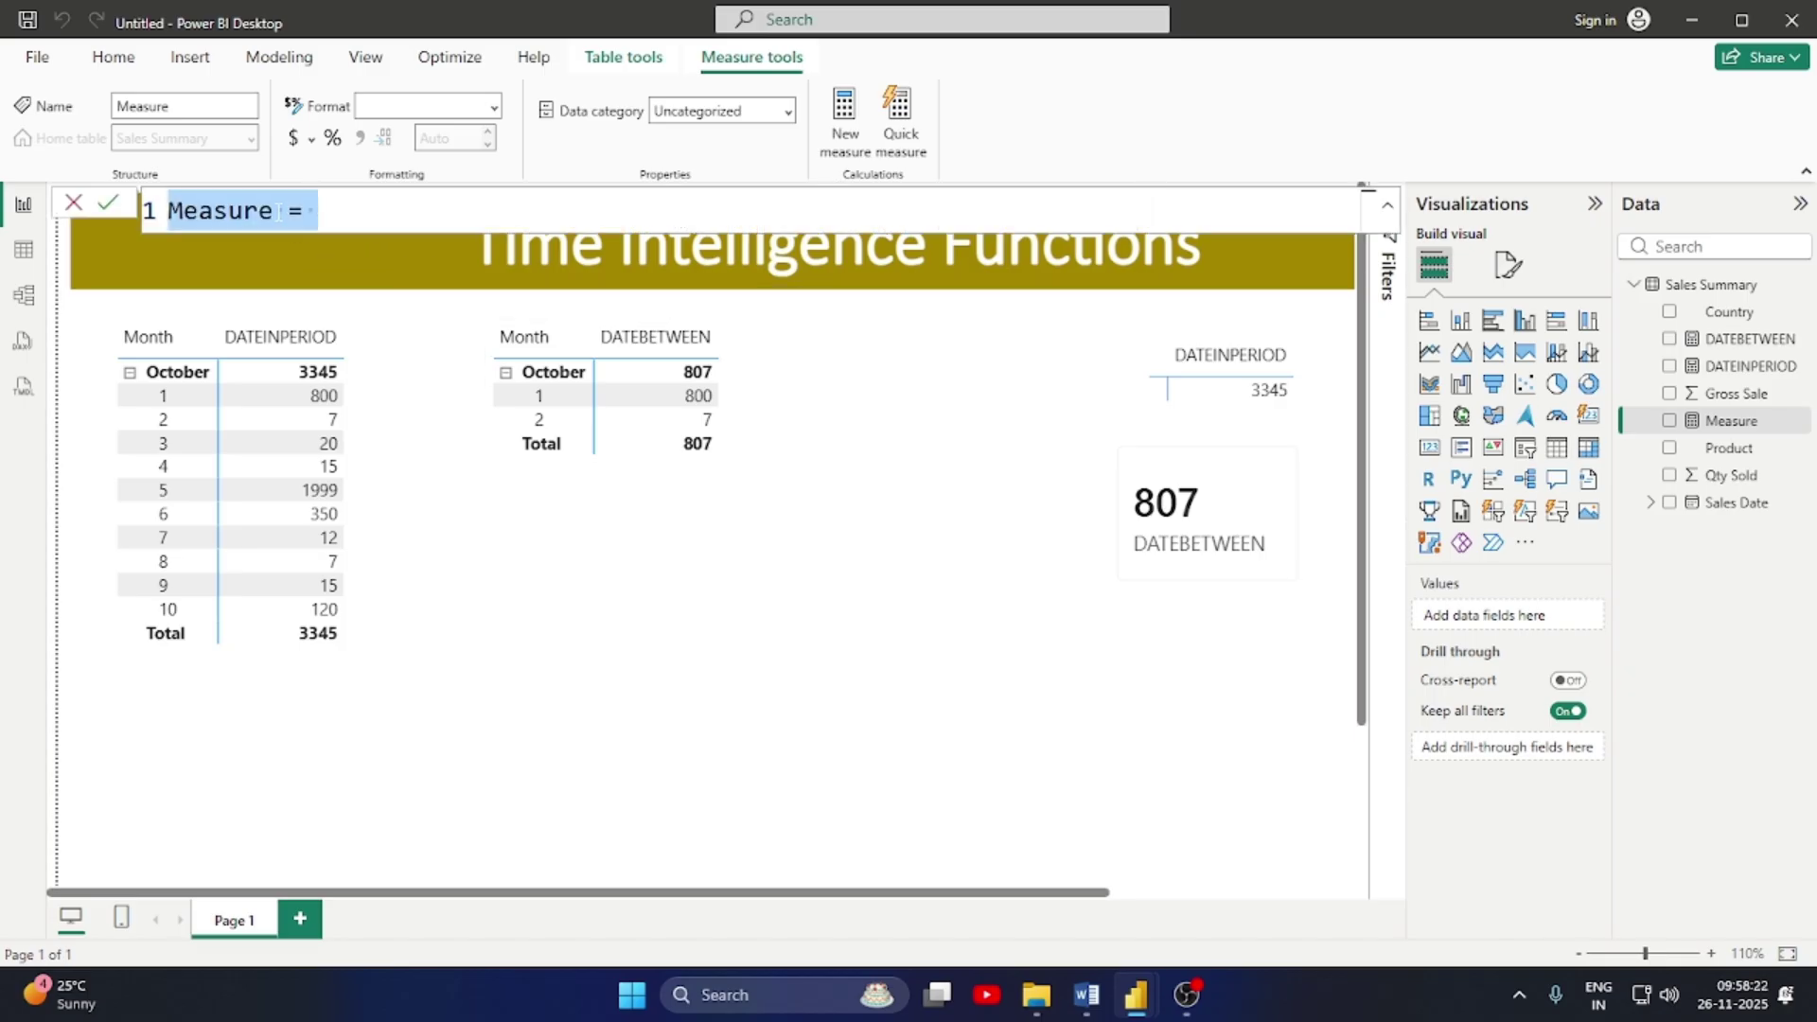
pyautogui.click(280, 212)
pyautogui.press('BackSpace')
pyautogui.press('BackSpace')
pyautogui.press('BackSpace')
pyautogui.press('BackSpace')
pyautogui.press('BackSpace')
pyautogui.press('BackSpace')
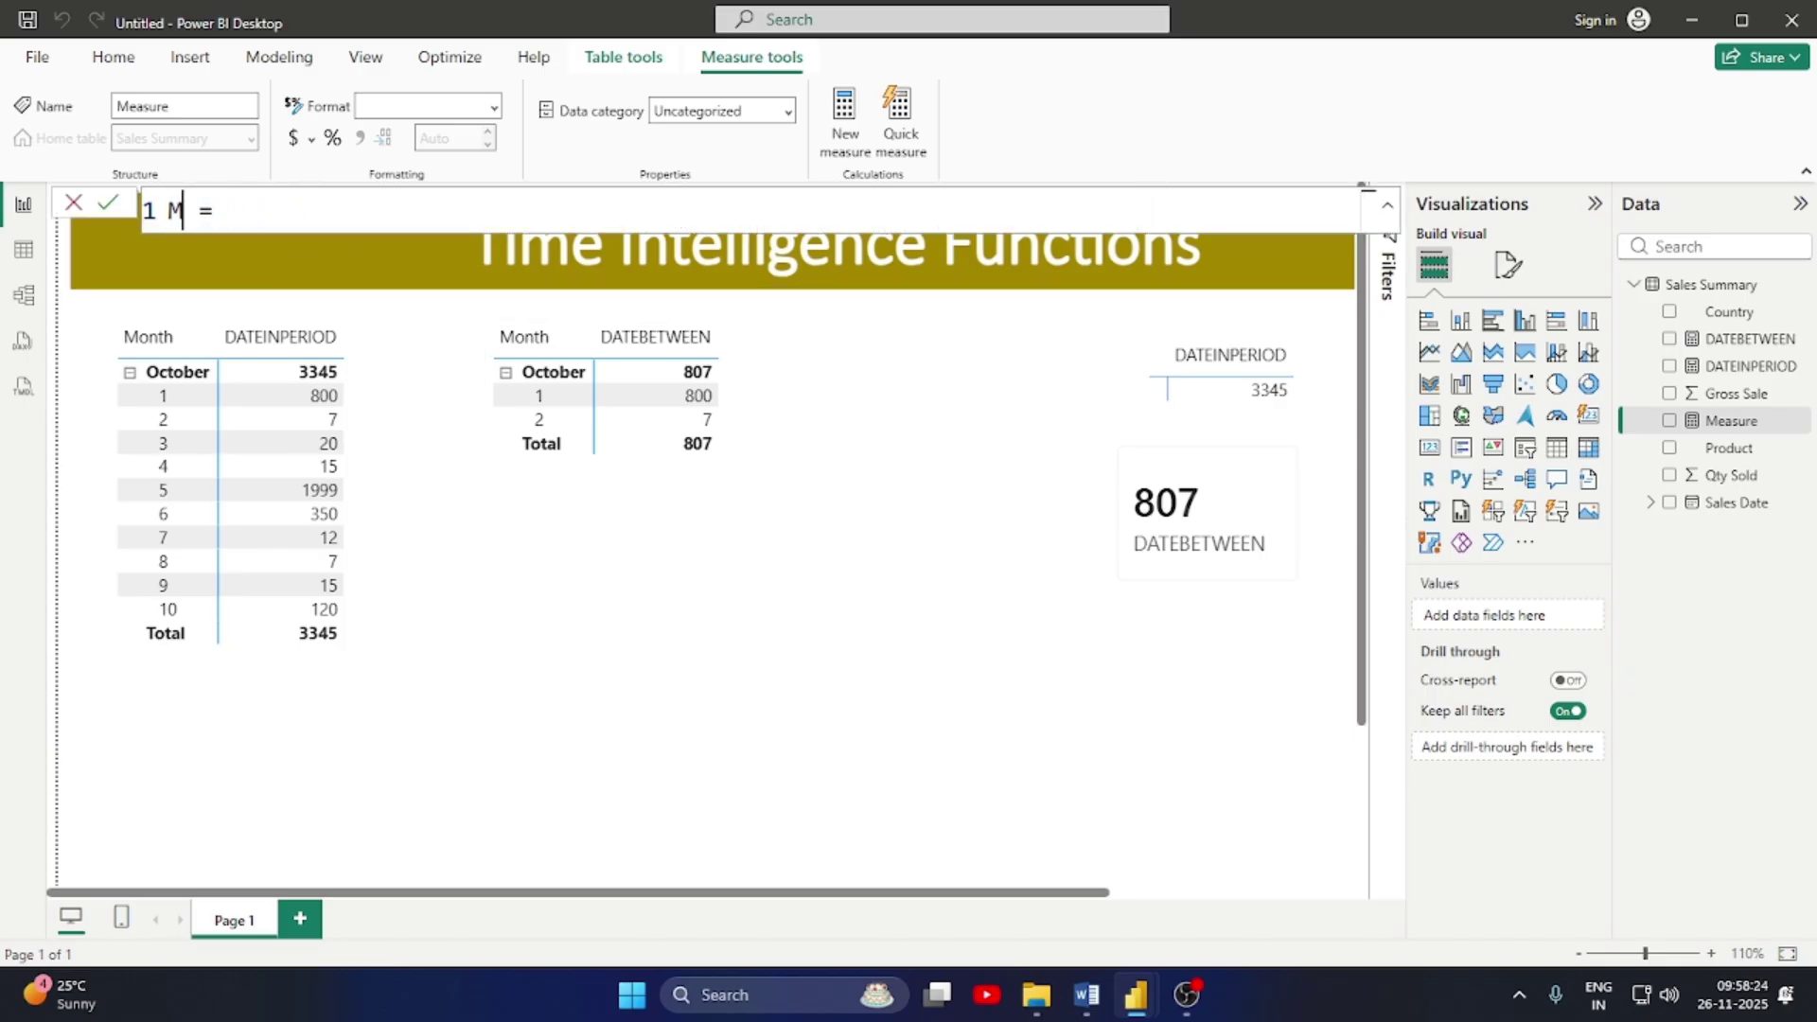
pyautogui.press('BackSpace')
pyautogui.write('DATEMTD')
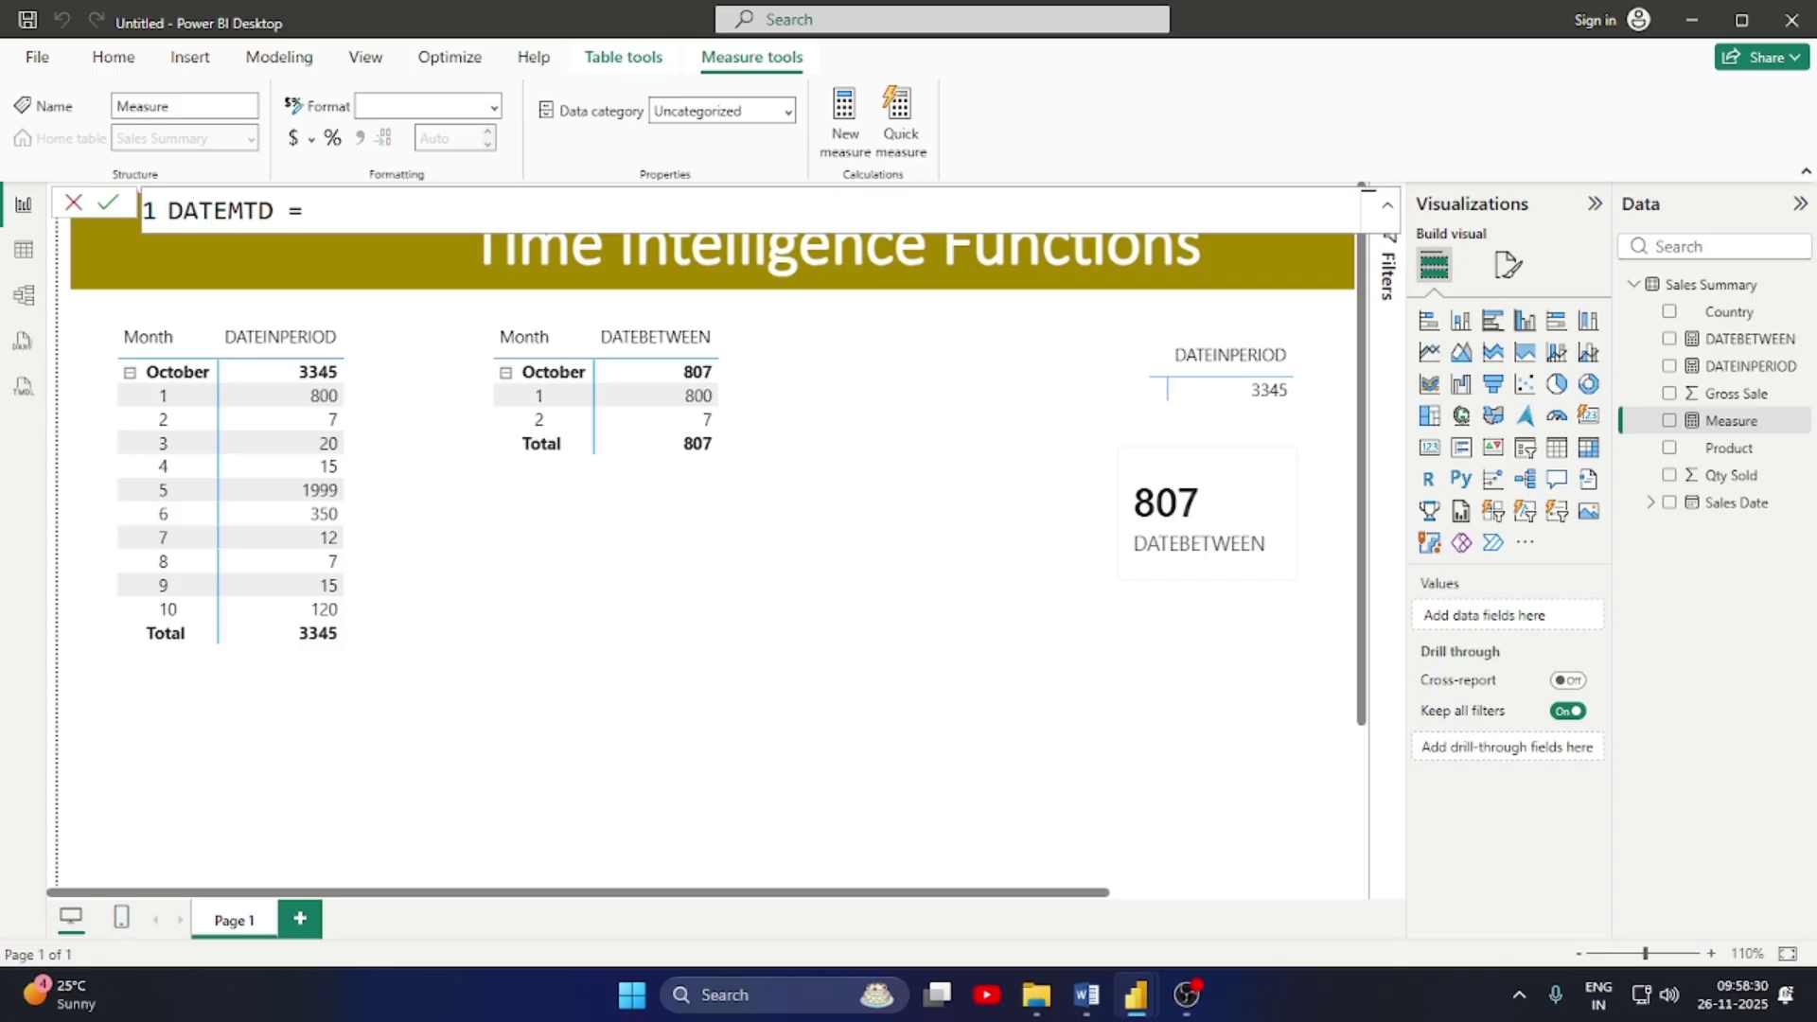
# Start the DATEMTD formula with CALCULATE over SUM('Sales Summary'[Qty Sold]) as its expression
pyautogui.click(319, 210)
pyautogui.write('CA')
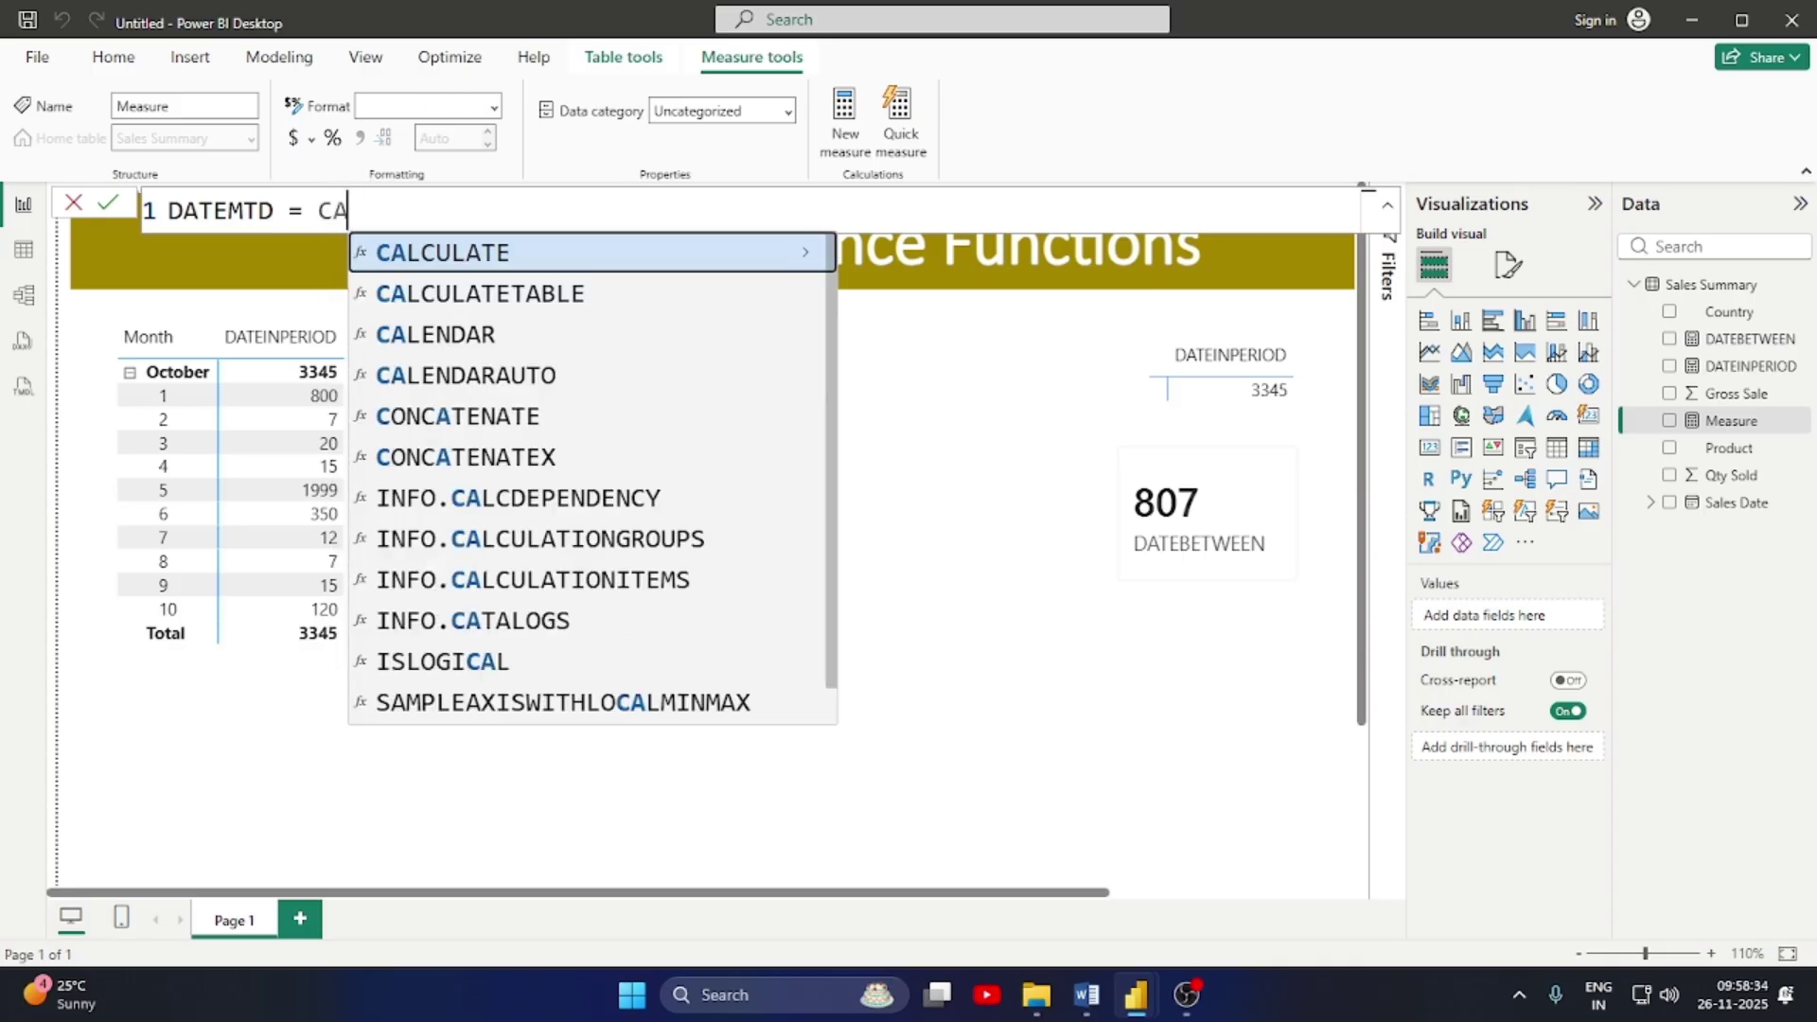
pyautogui.press('Tab')
pyautogui.write('SUMJ')
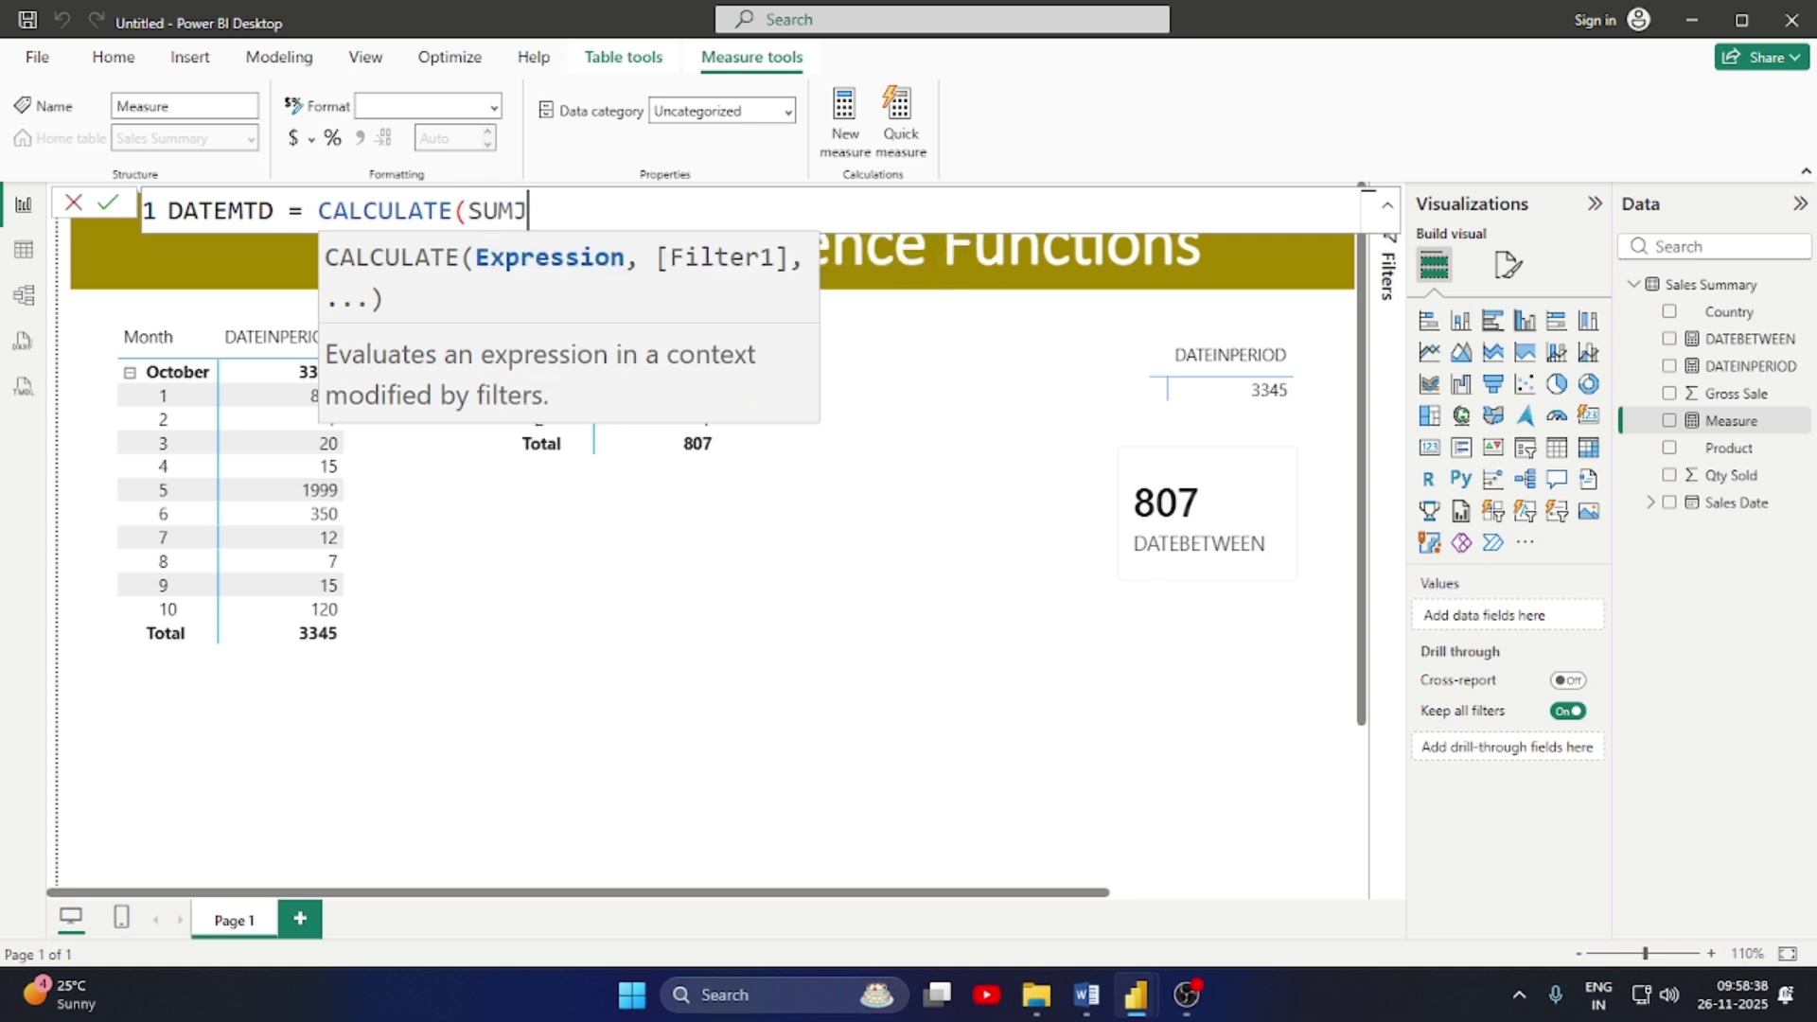
pyautogui.press('BackSpace')
pyautogui.press('Tab')
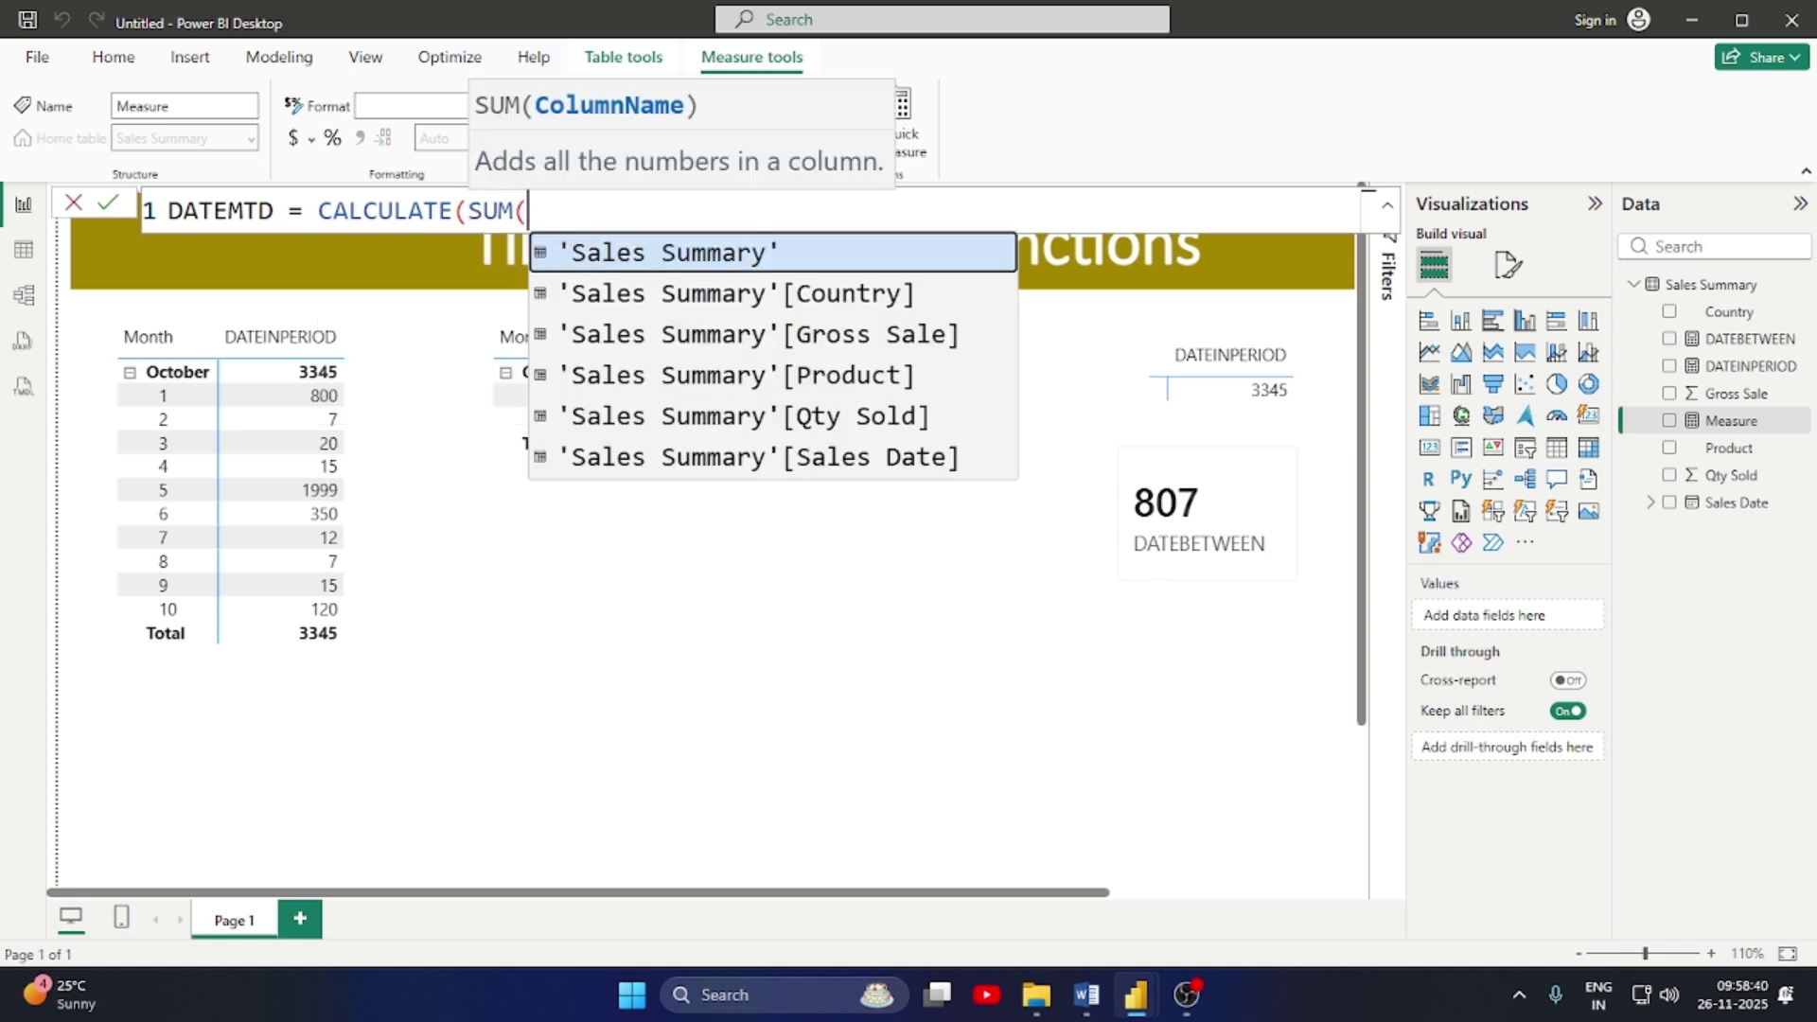
pyautogui.press('Tab')
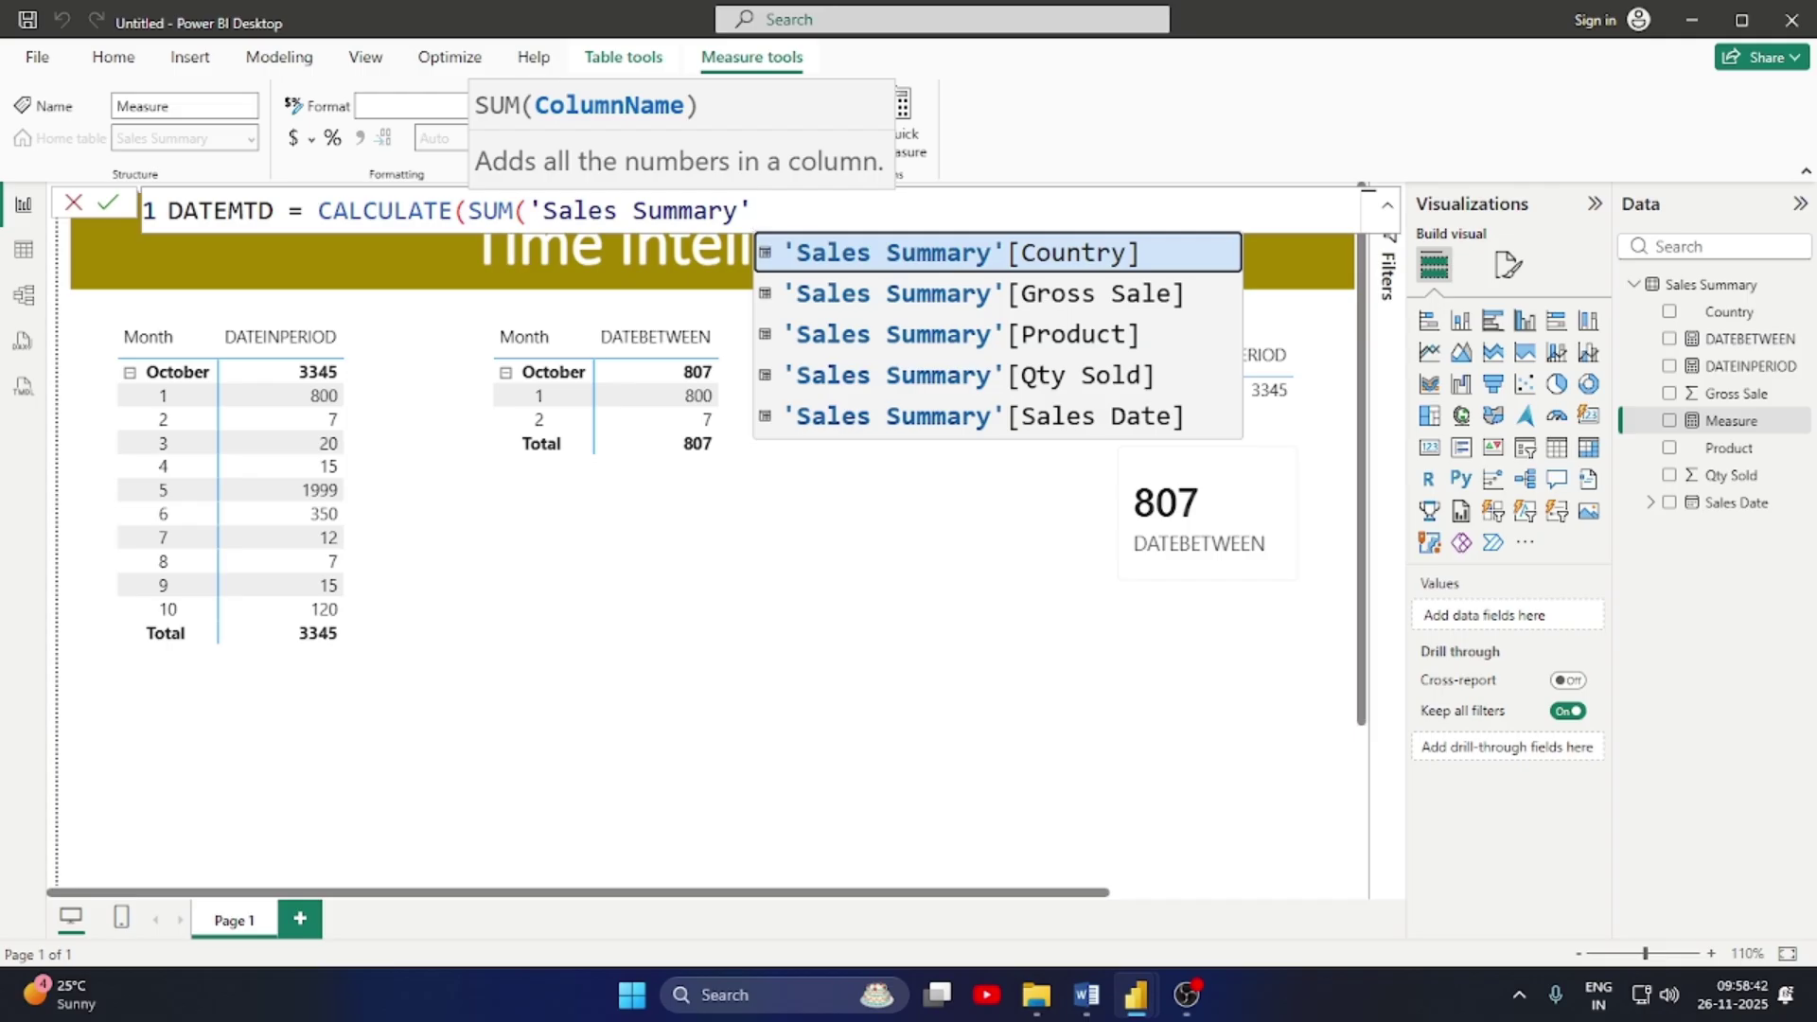
pyautogui.press('Down')
pyautogui.press('Down')
pyautogui.press('Down')
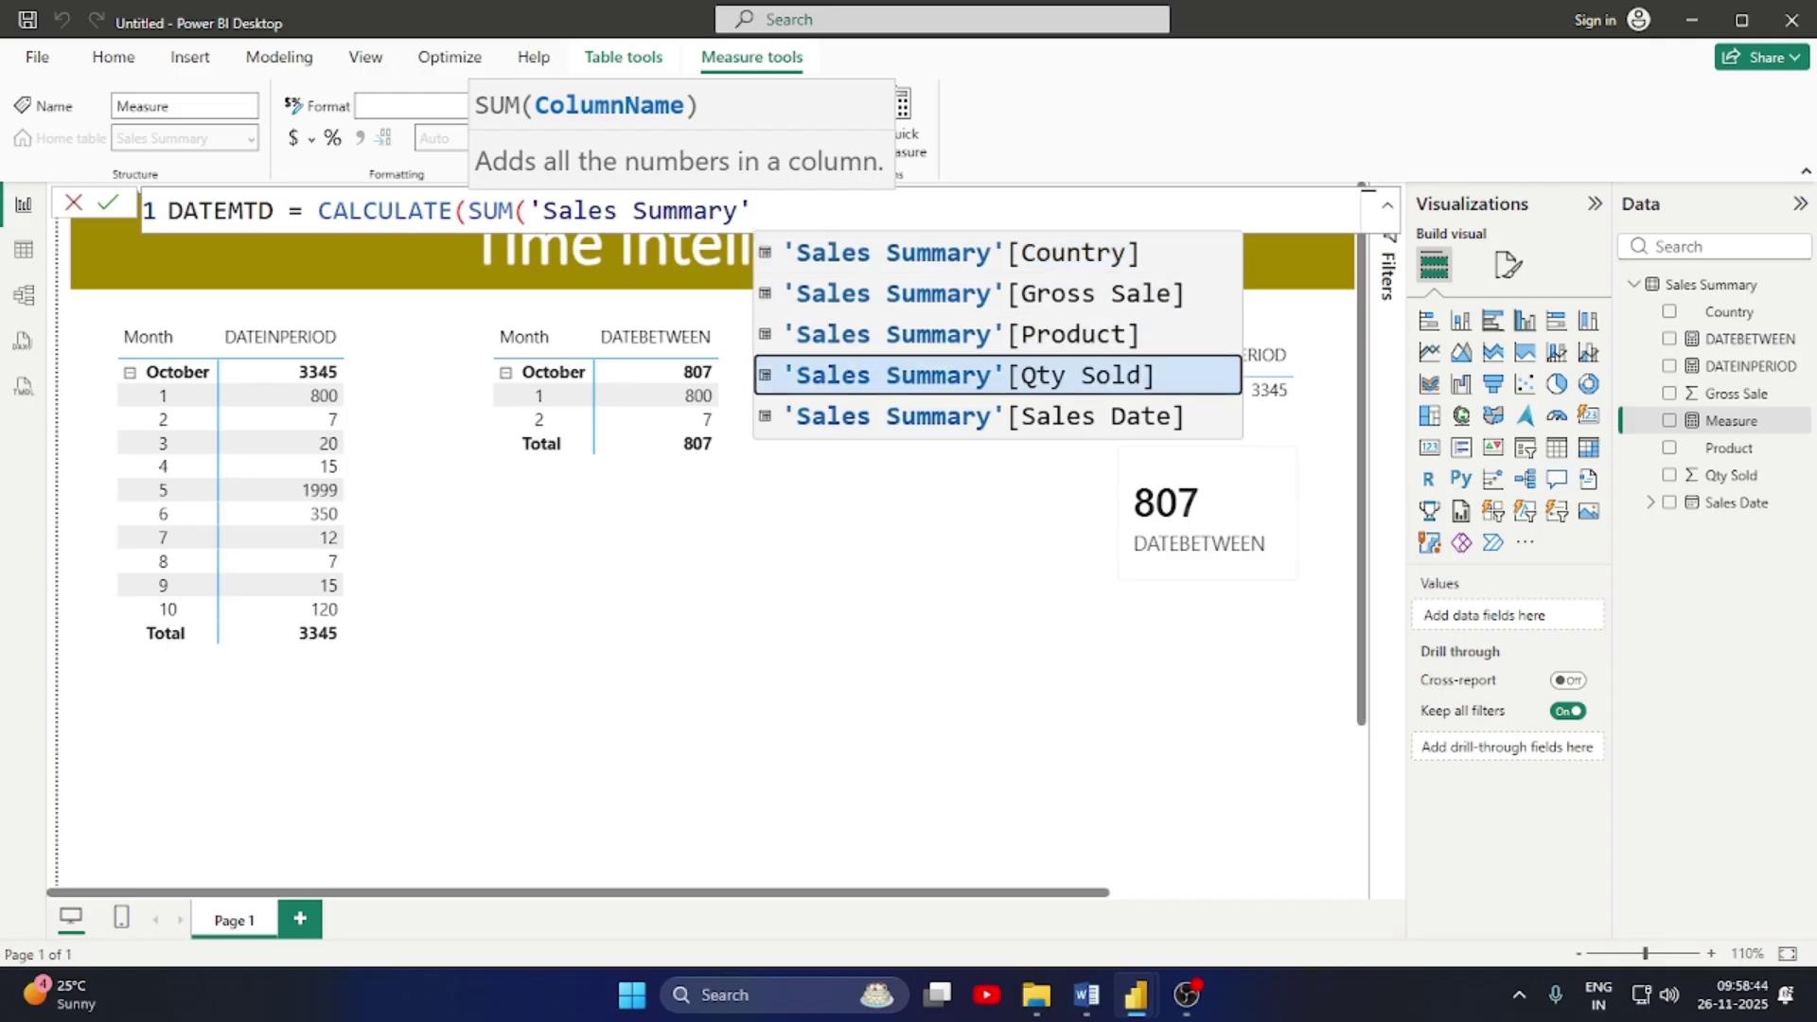
pyautogui.press('Tab')
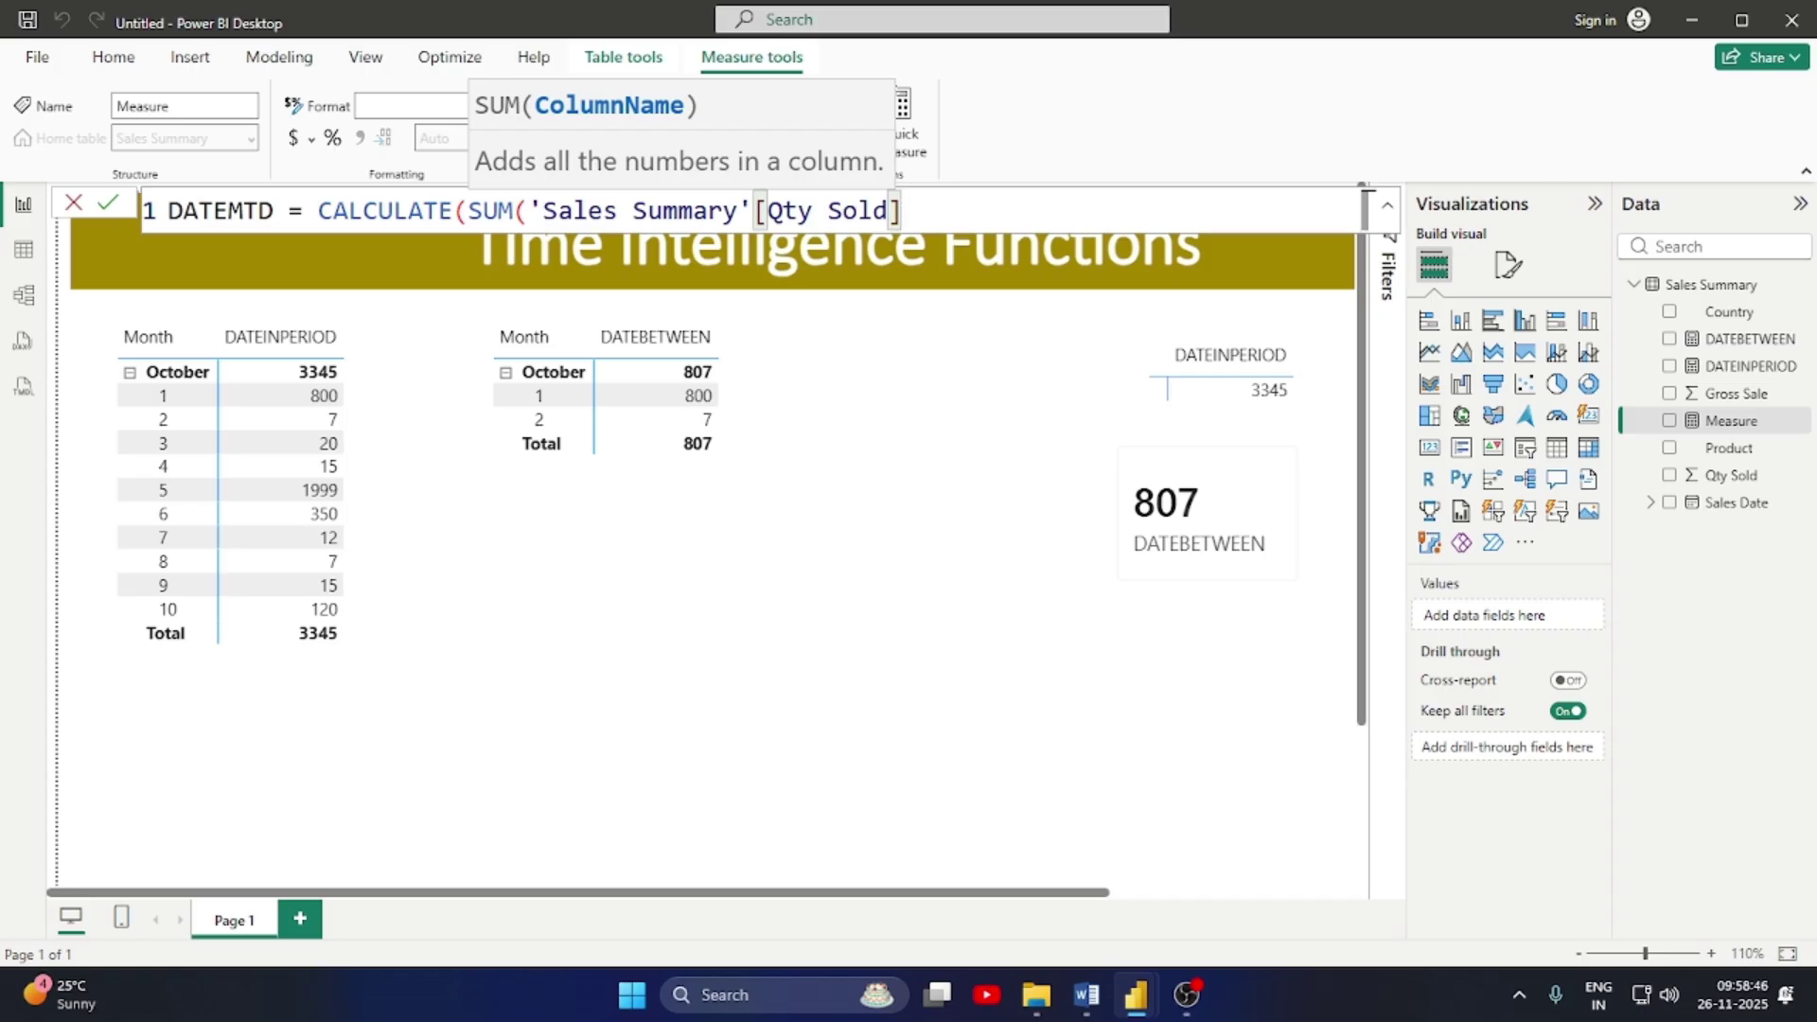
pyautogui.write(')')
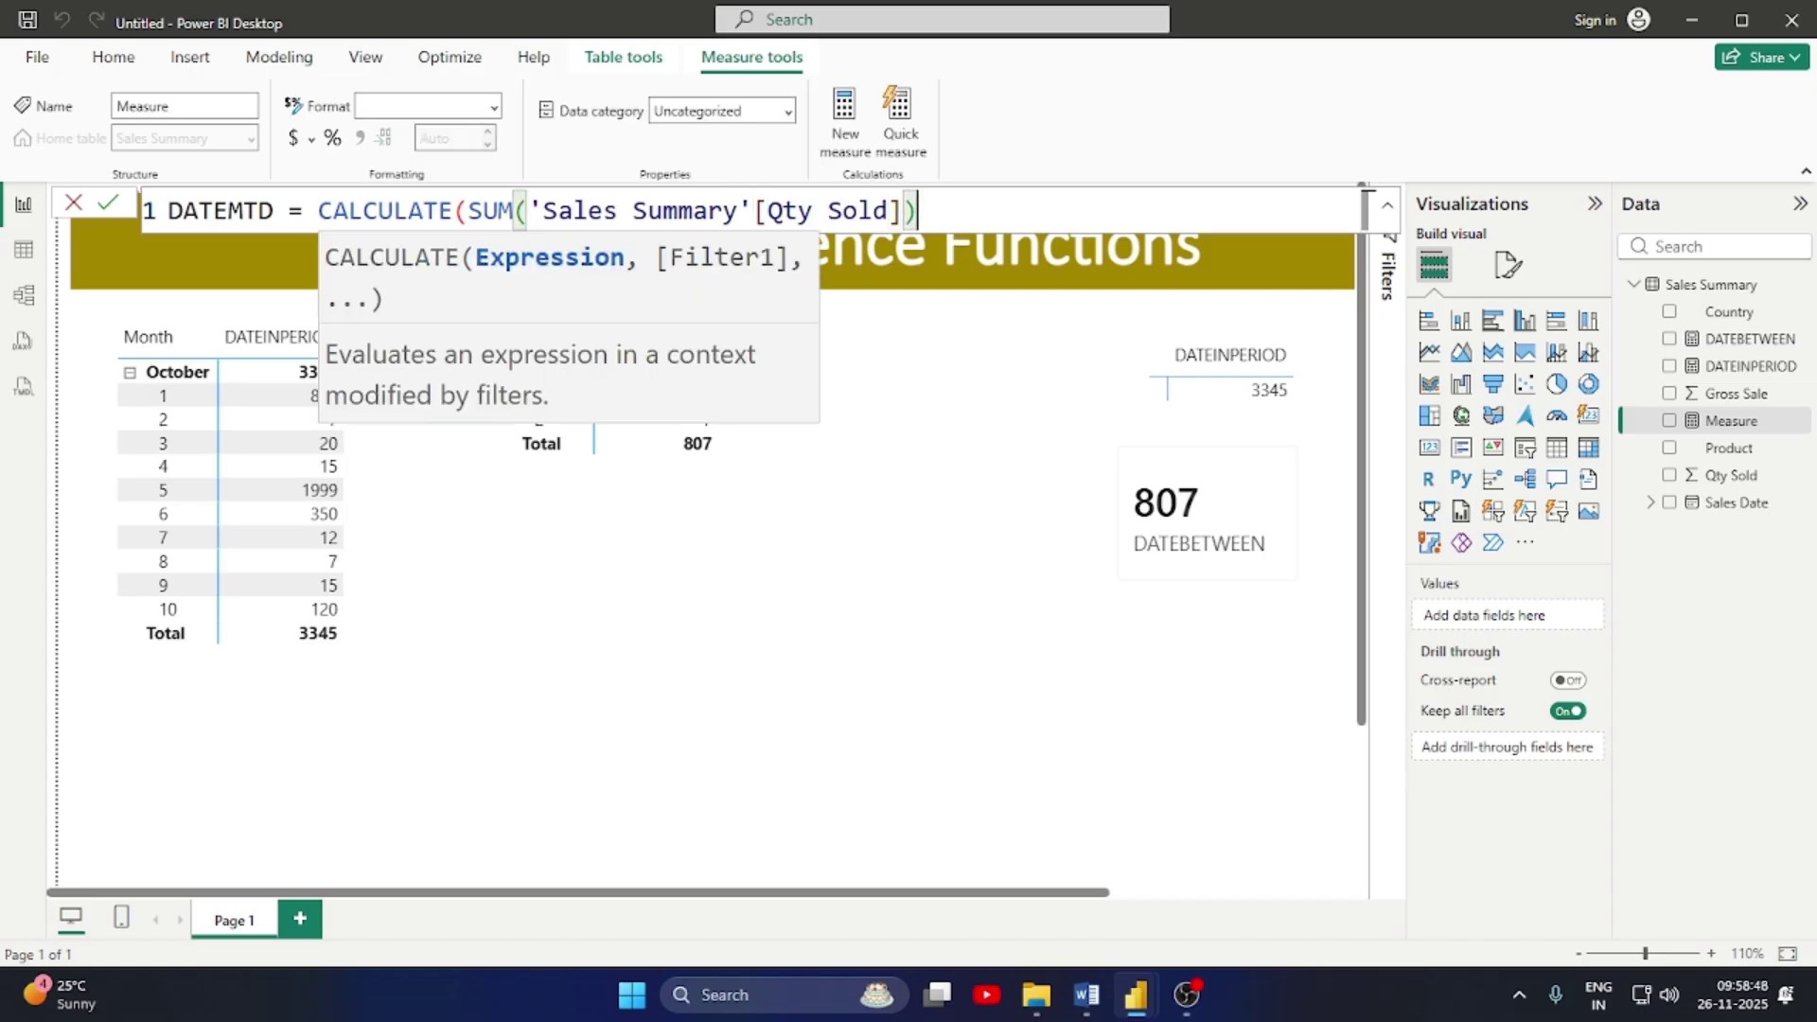
# Add the DATESMTD function as the filter argument of the DATEMTD measure's CALCULATE
pyautogui.write(',DATE')
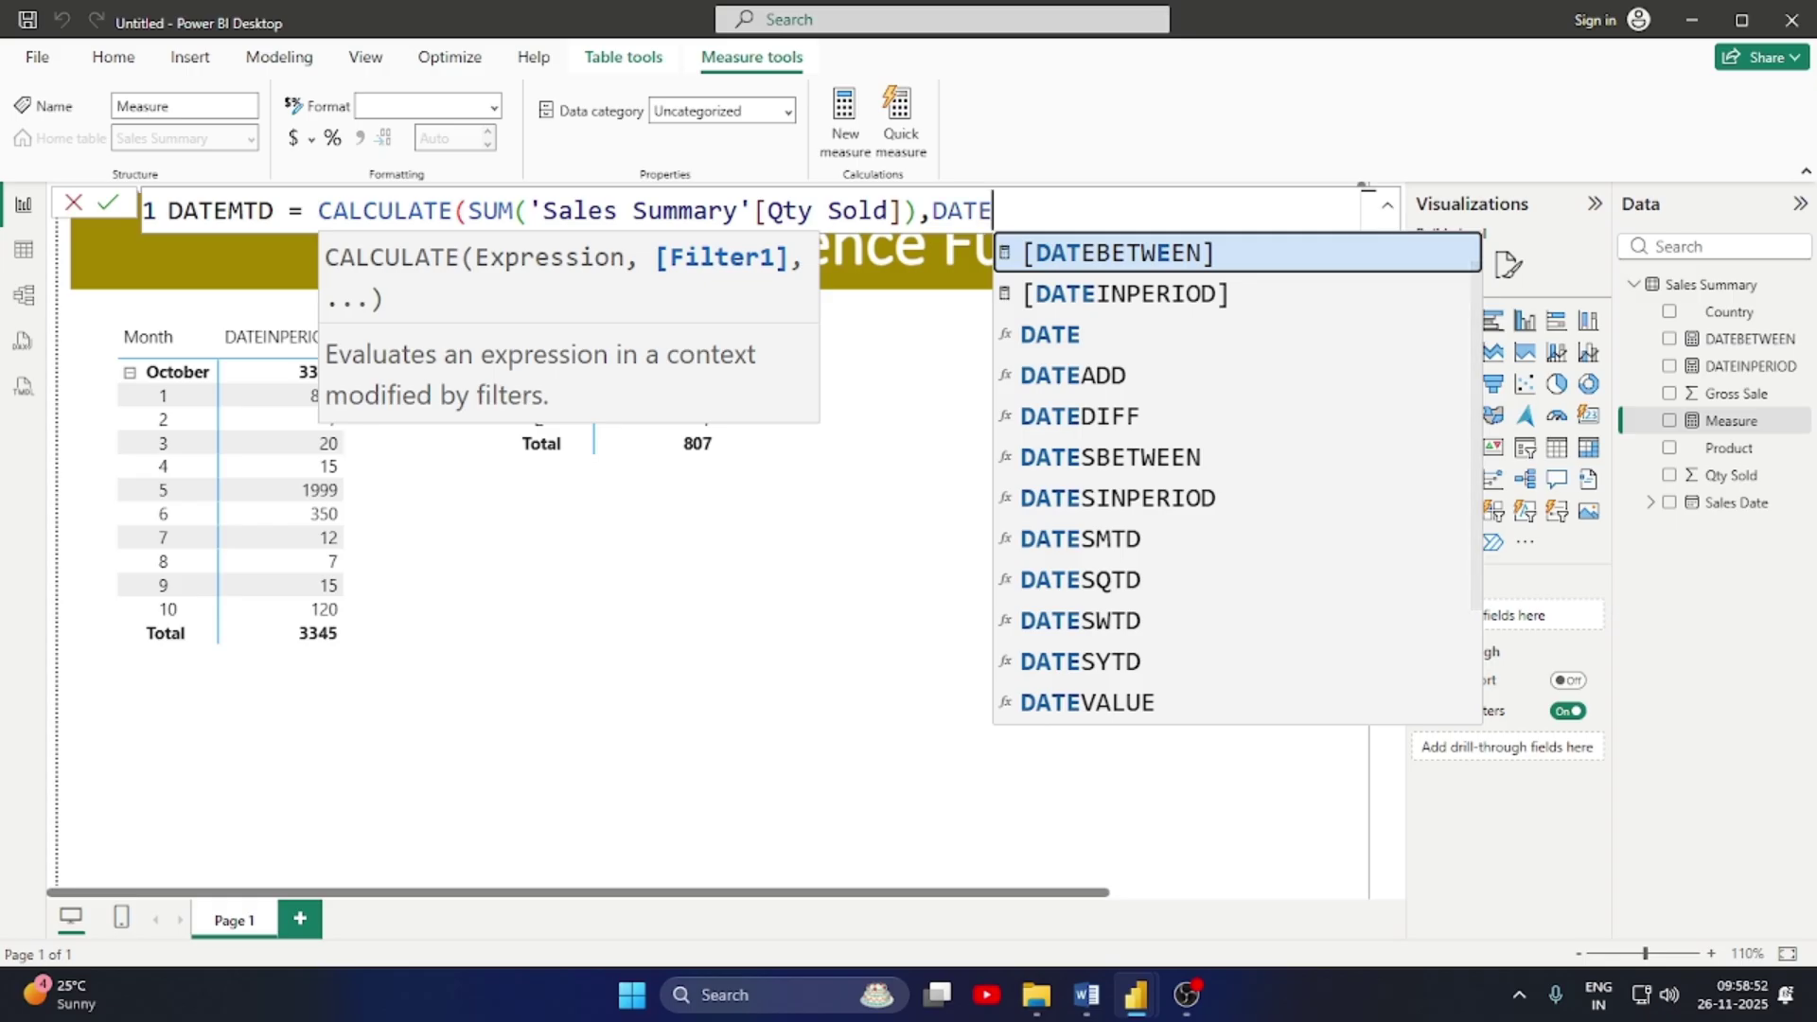
pyautogui.press('Down')
pyautogui.press('Down')
pyautogui.press('Down')
pyautogui.press('Down')
pyautogui.press('Down')
pyautogui.press('Down')
pyautogui.press('Down')
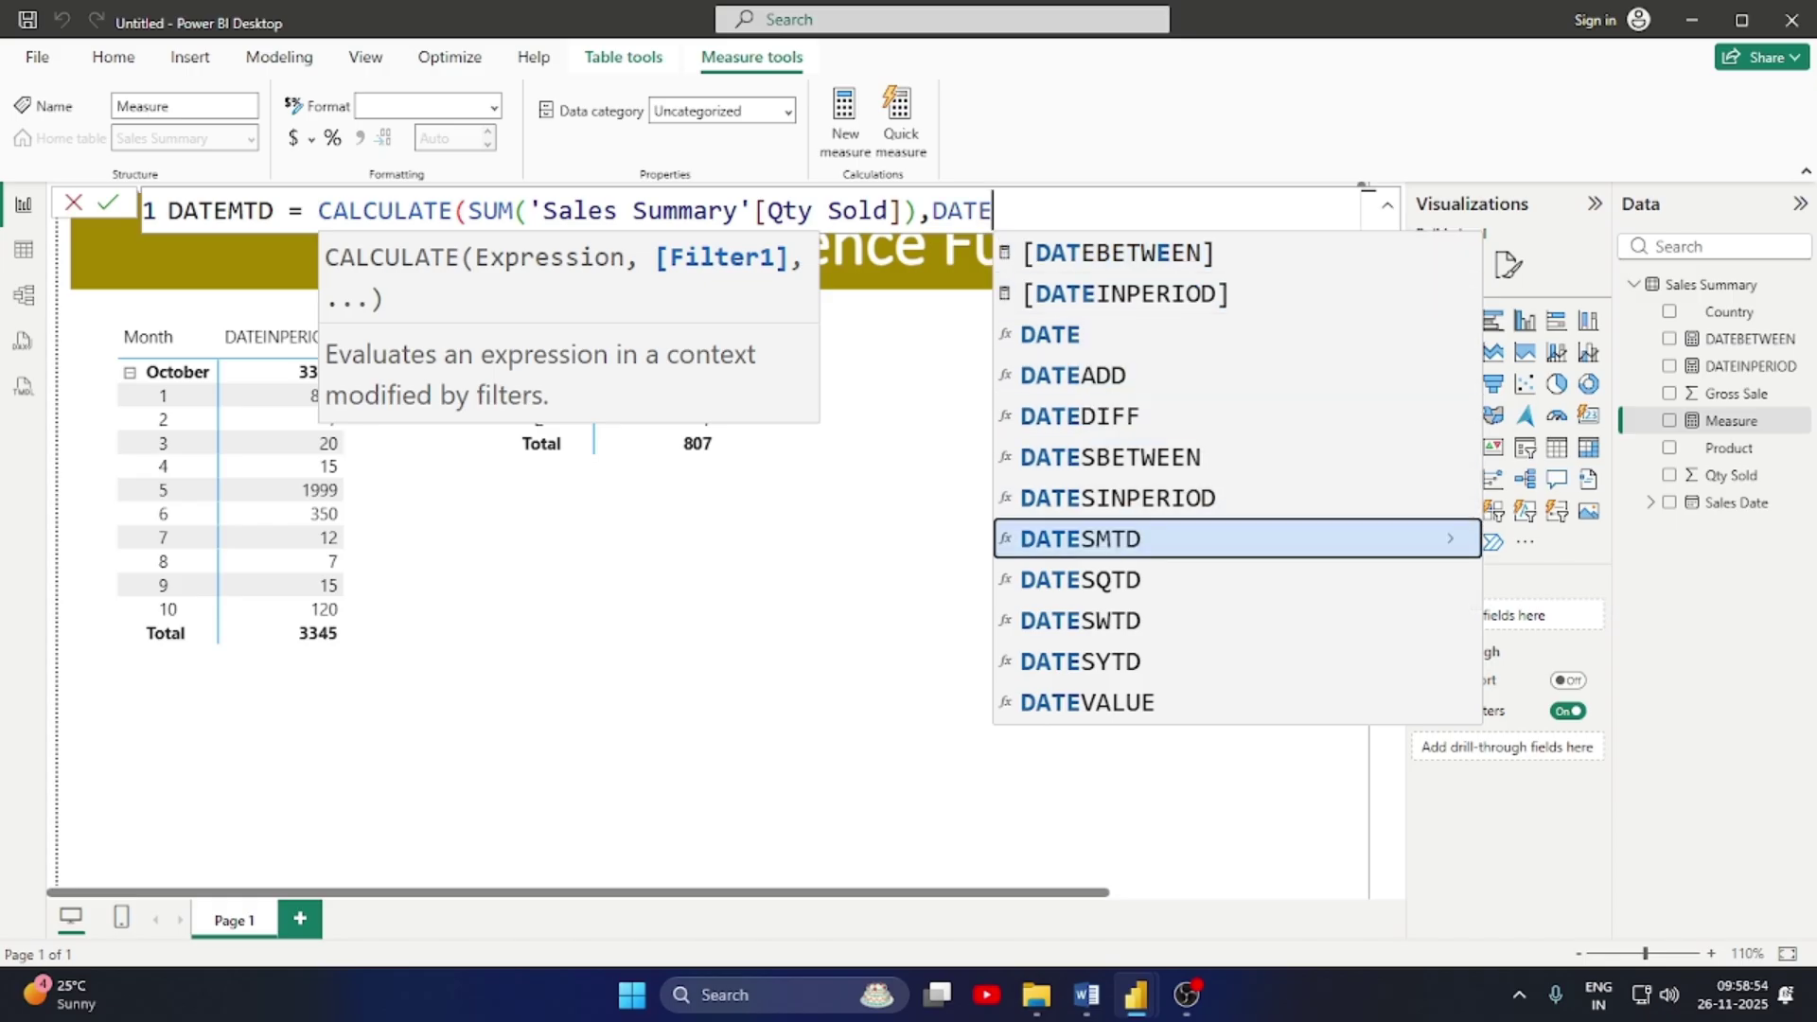
pyautogui.press('Tab')
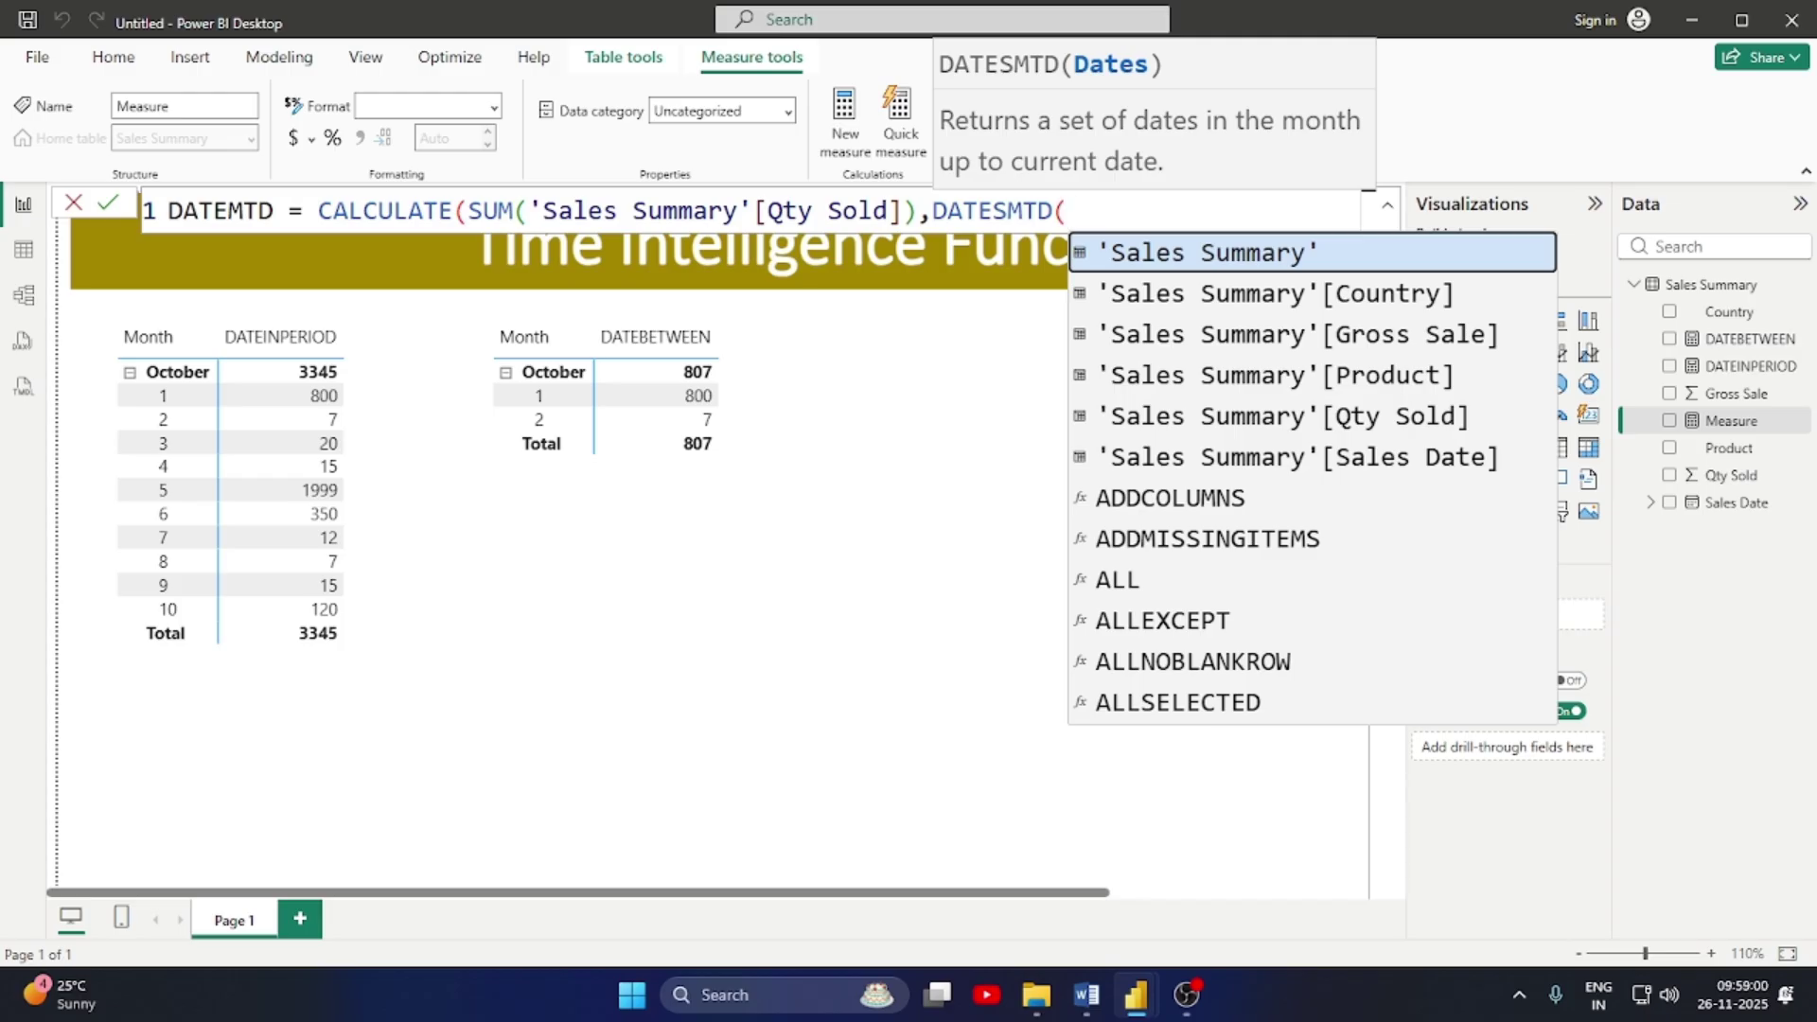
# Give DATESMTD the 'Sales Summary'[Sales Date] column, close both functions and commit the DATEMTD measure
pyautogui.press('Down')
pyautogui.press('Down')
pyautogui.press('Down')
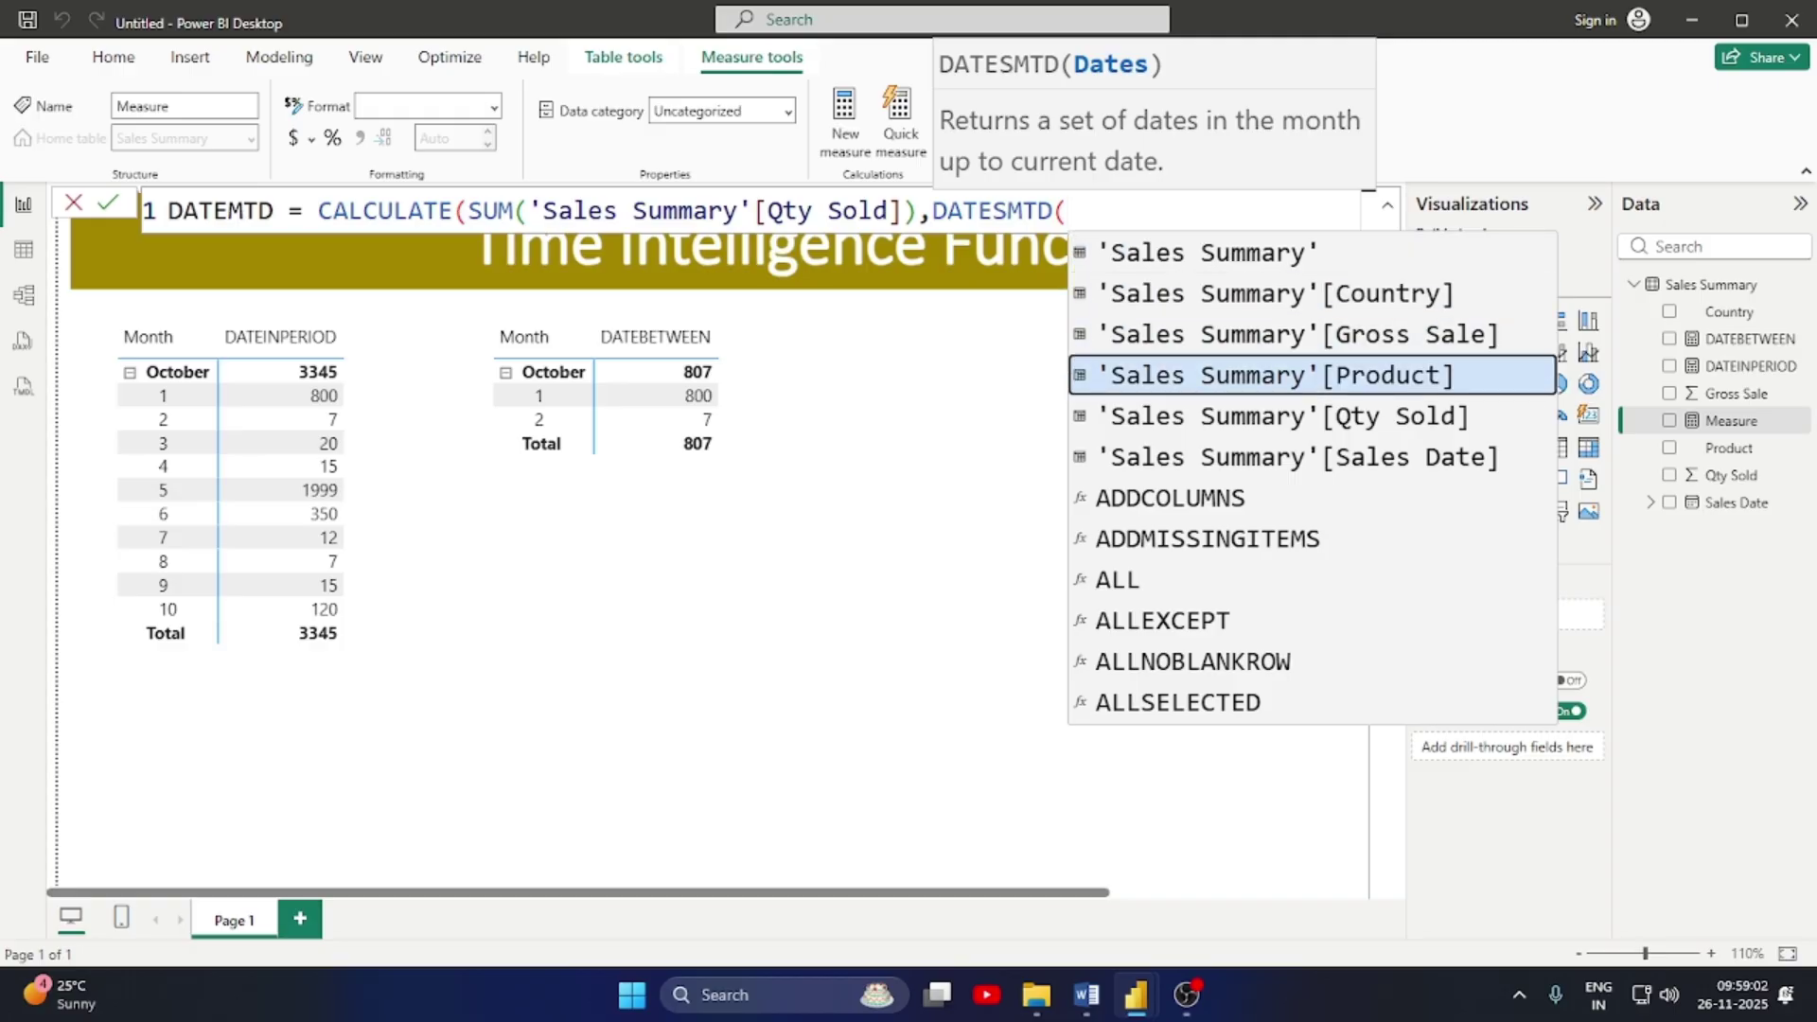
pyautogui.press('Down')
pyautogui.press('Down')
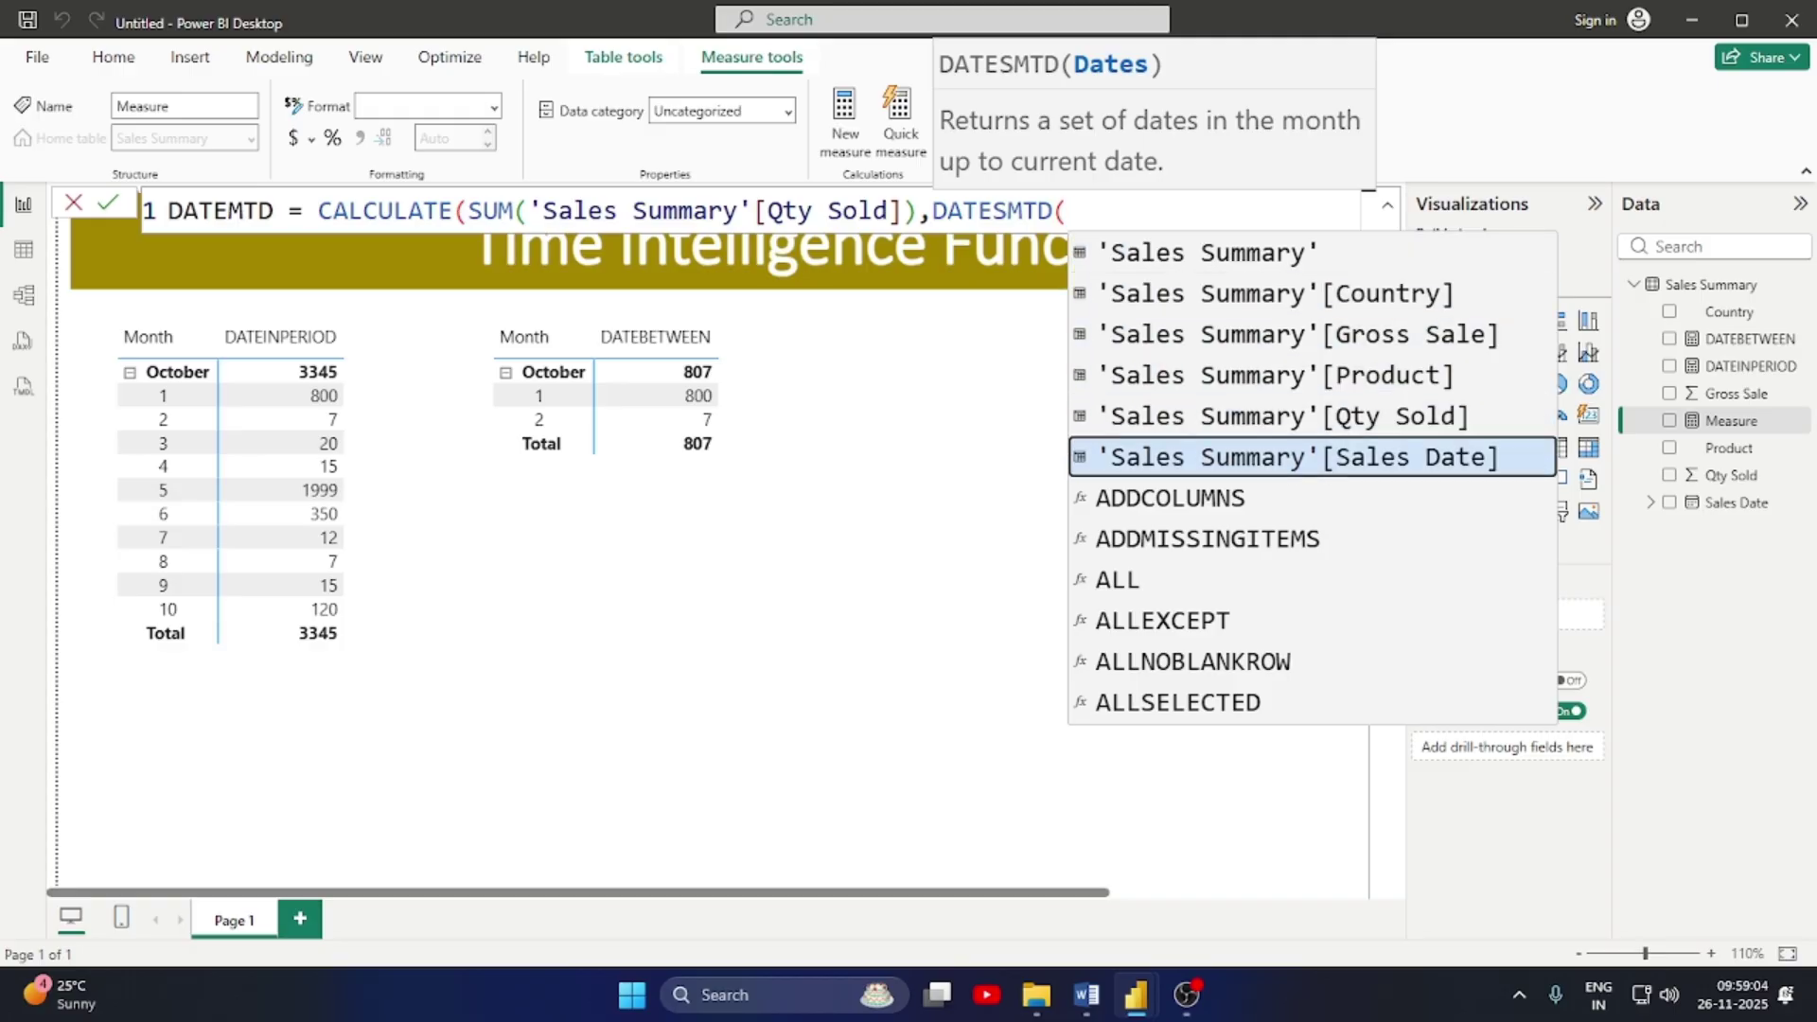
pyautogui.press('Tab')
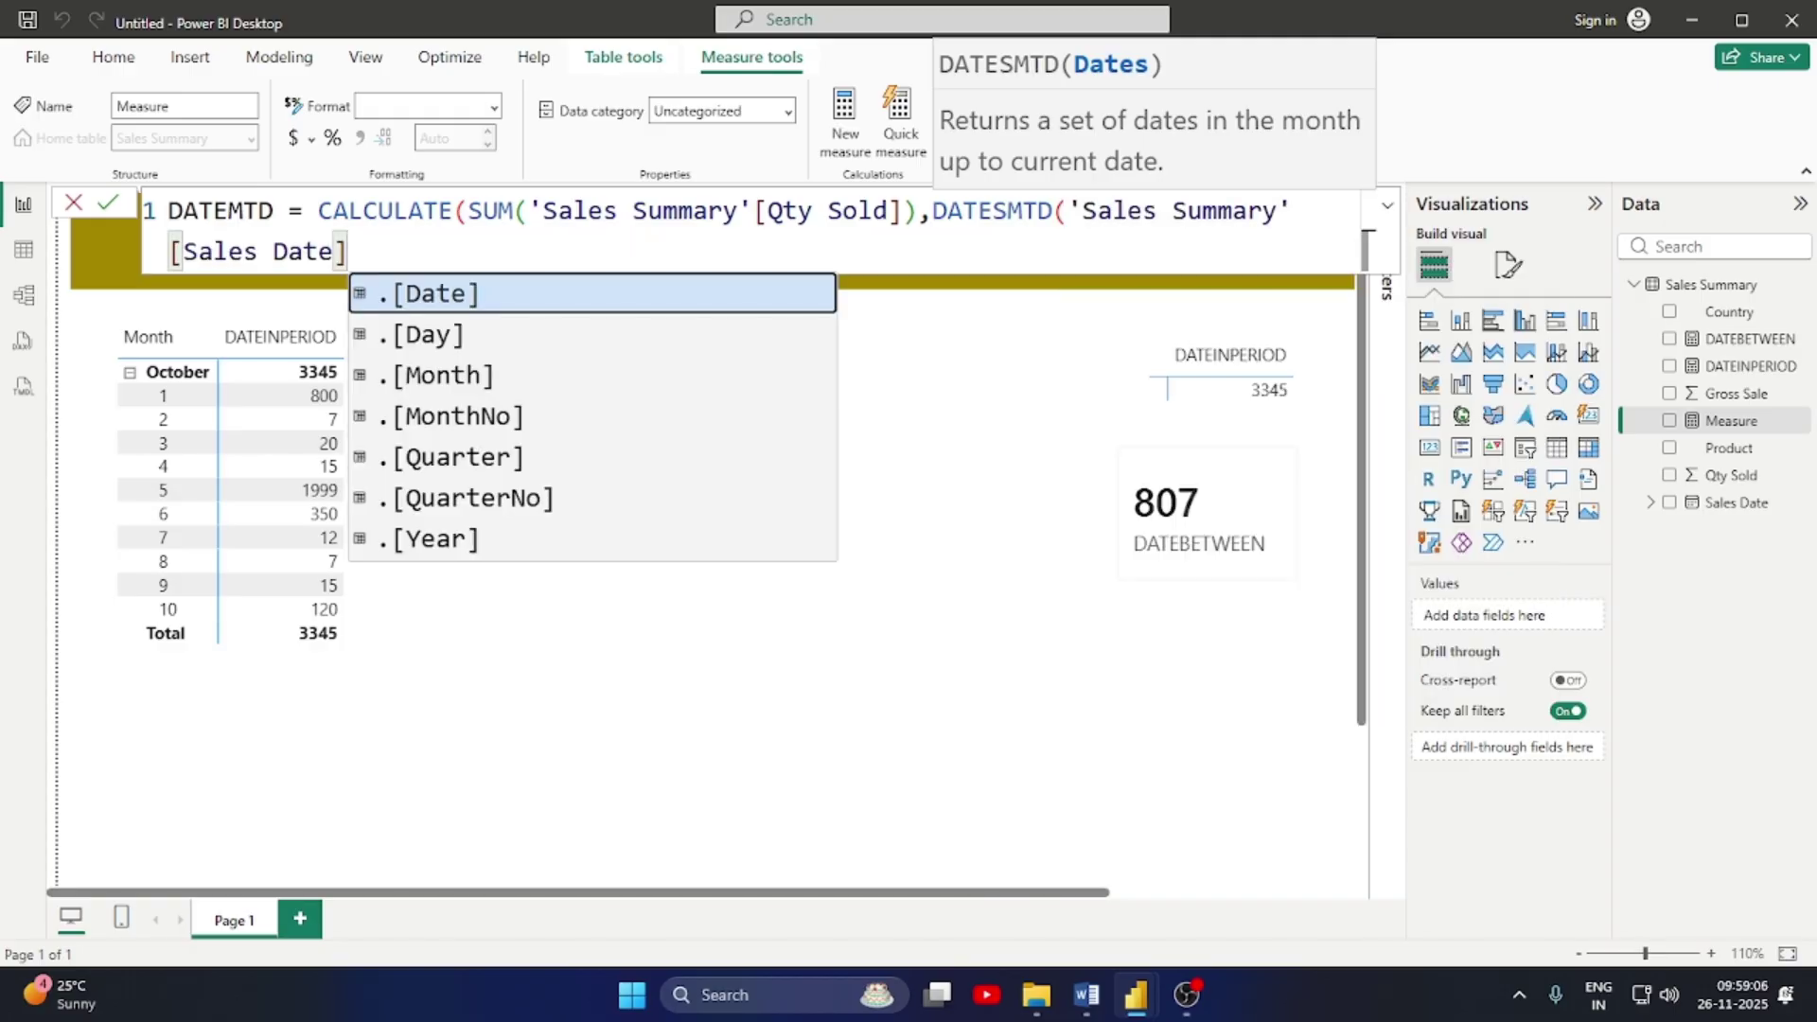
pyautogui.write('))')
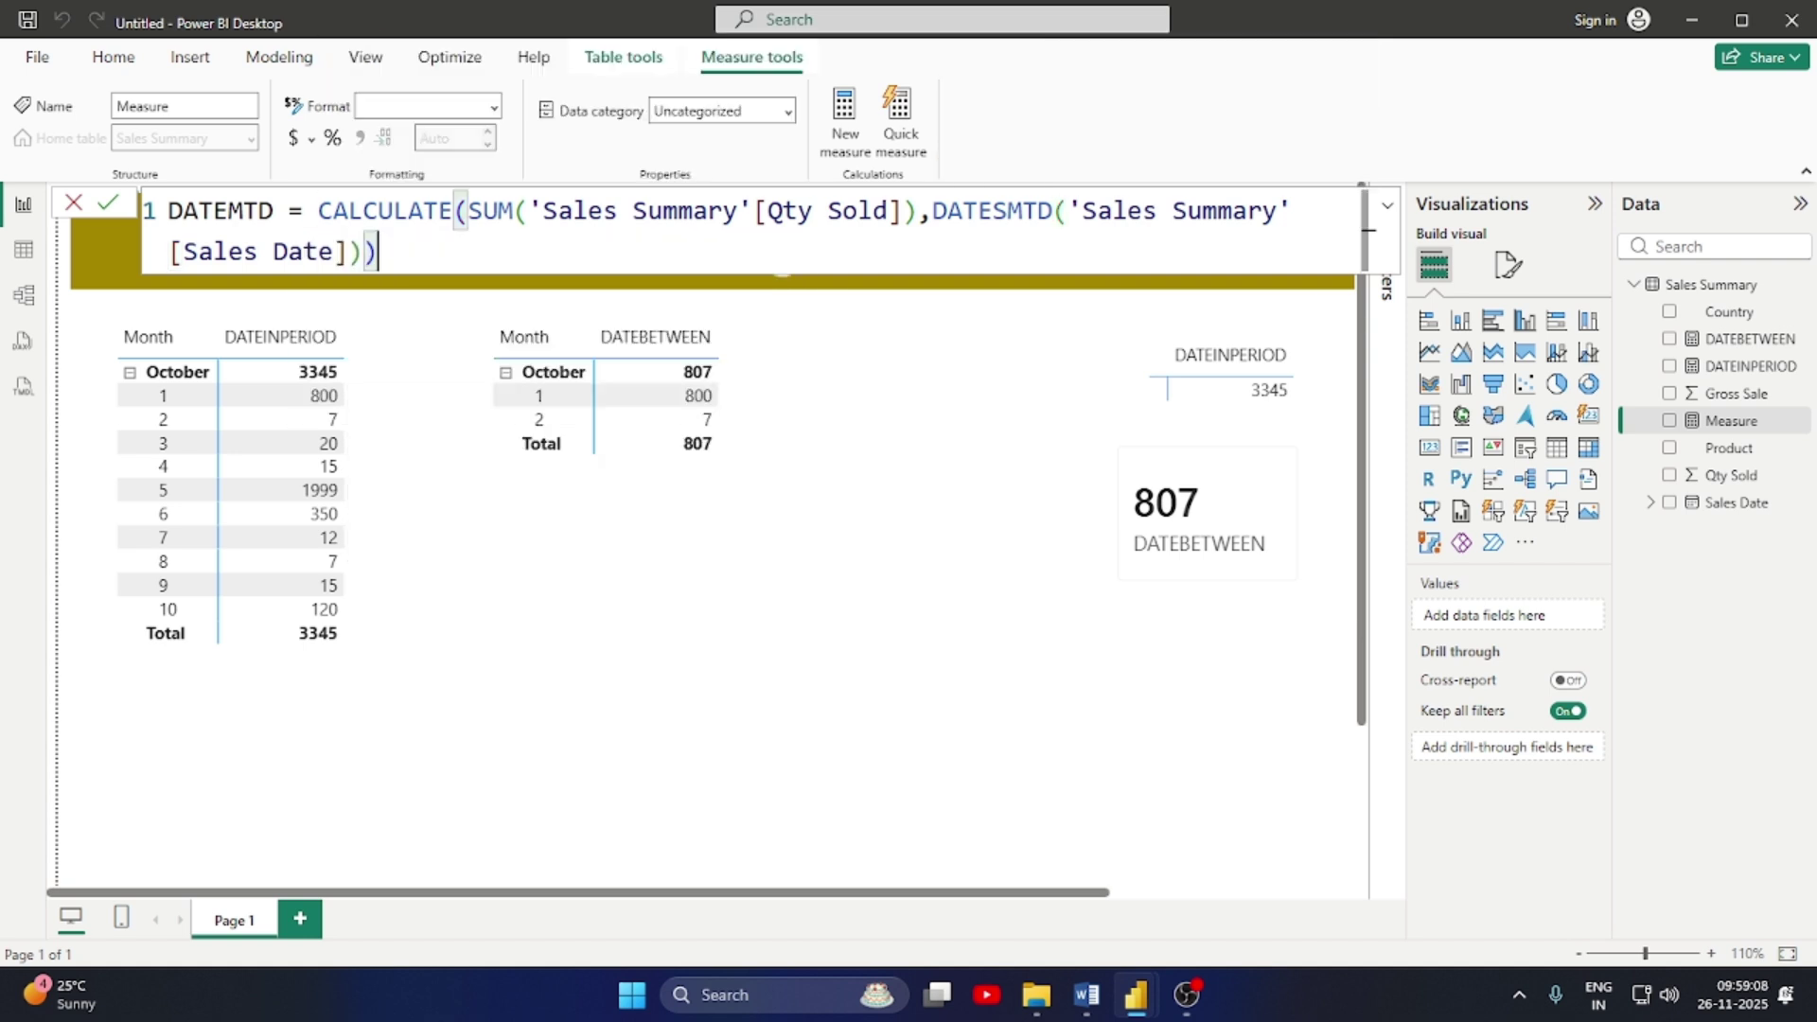
pyautogui.press('Return')
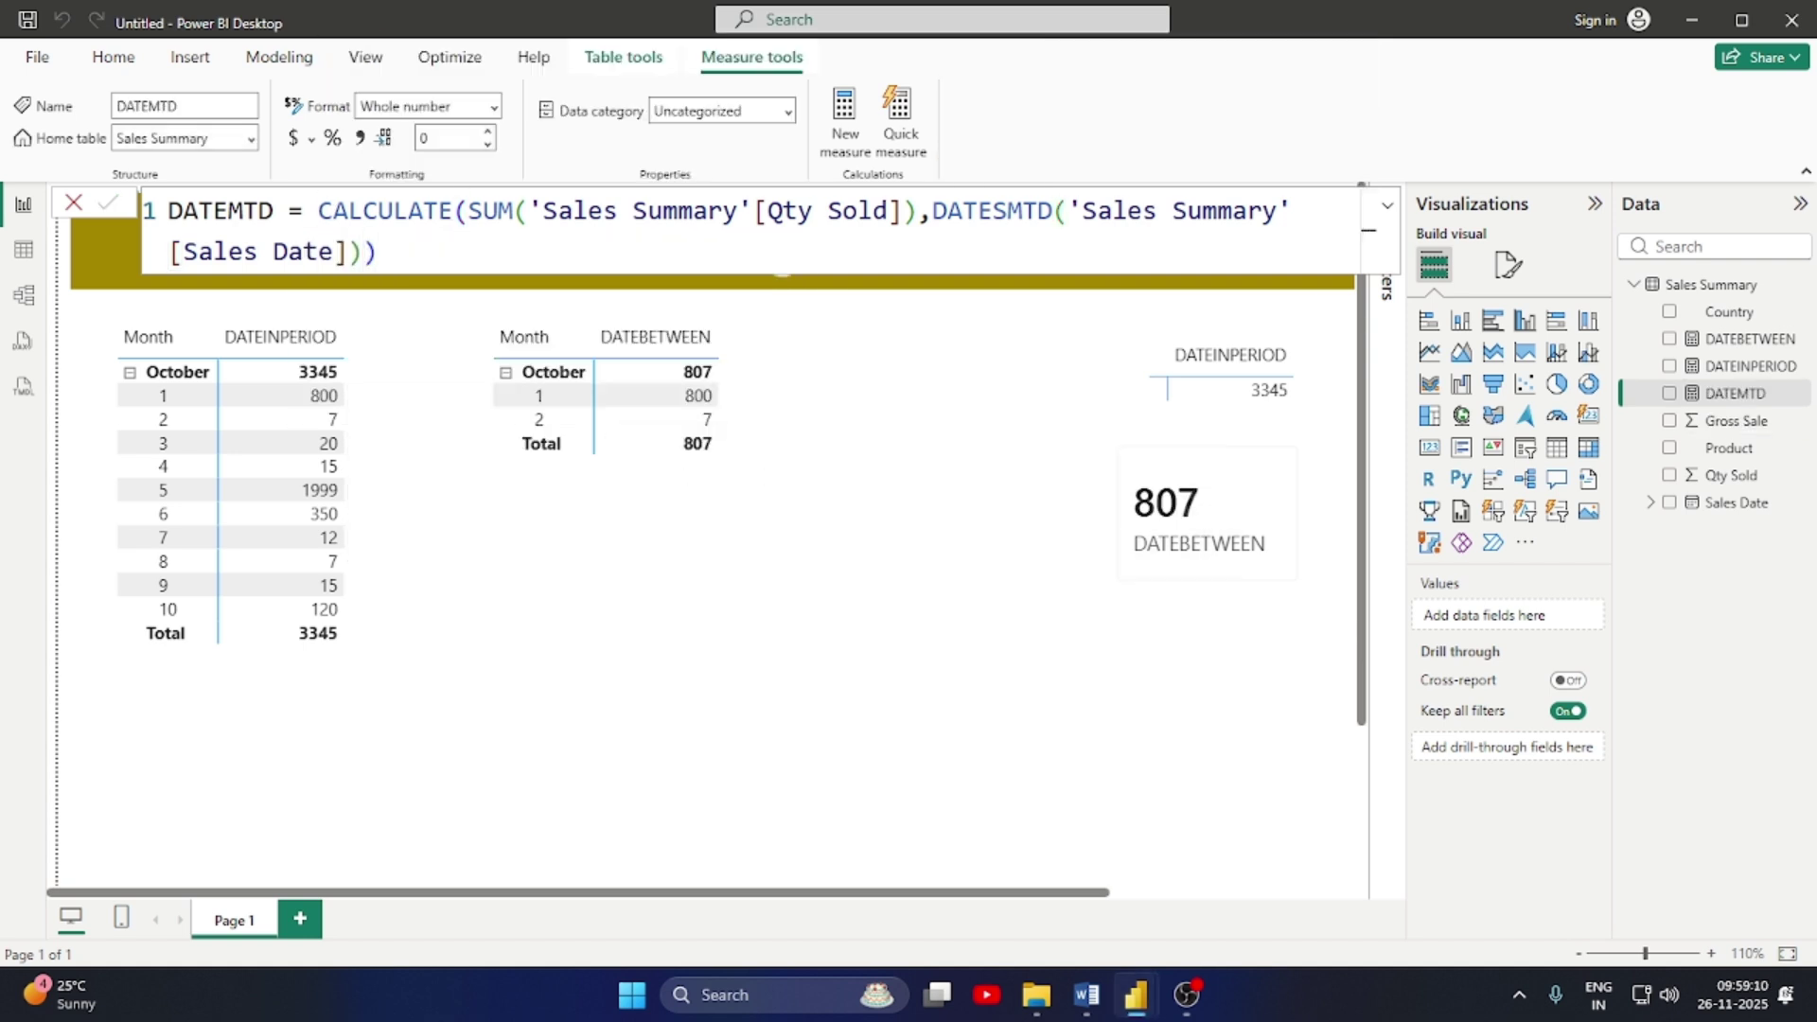
pyautogui.click(786, 674)
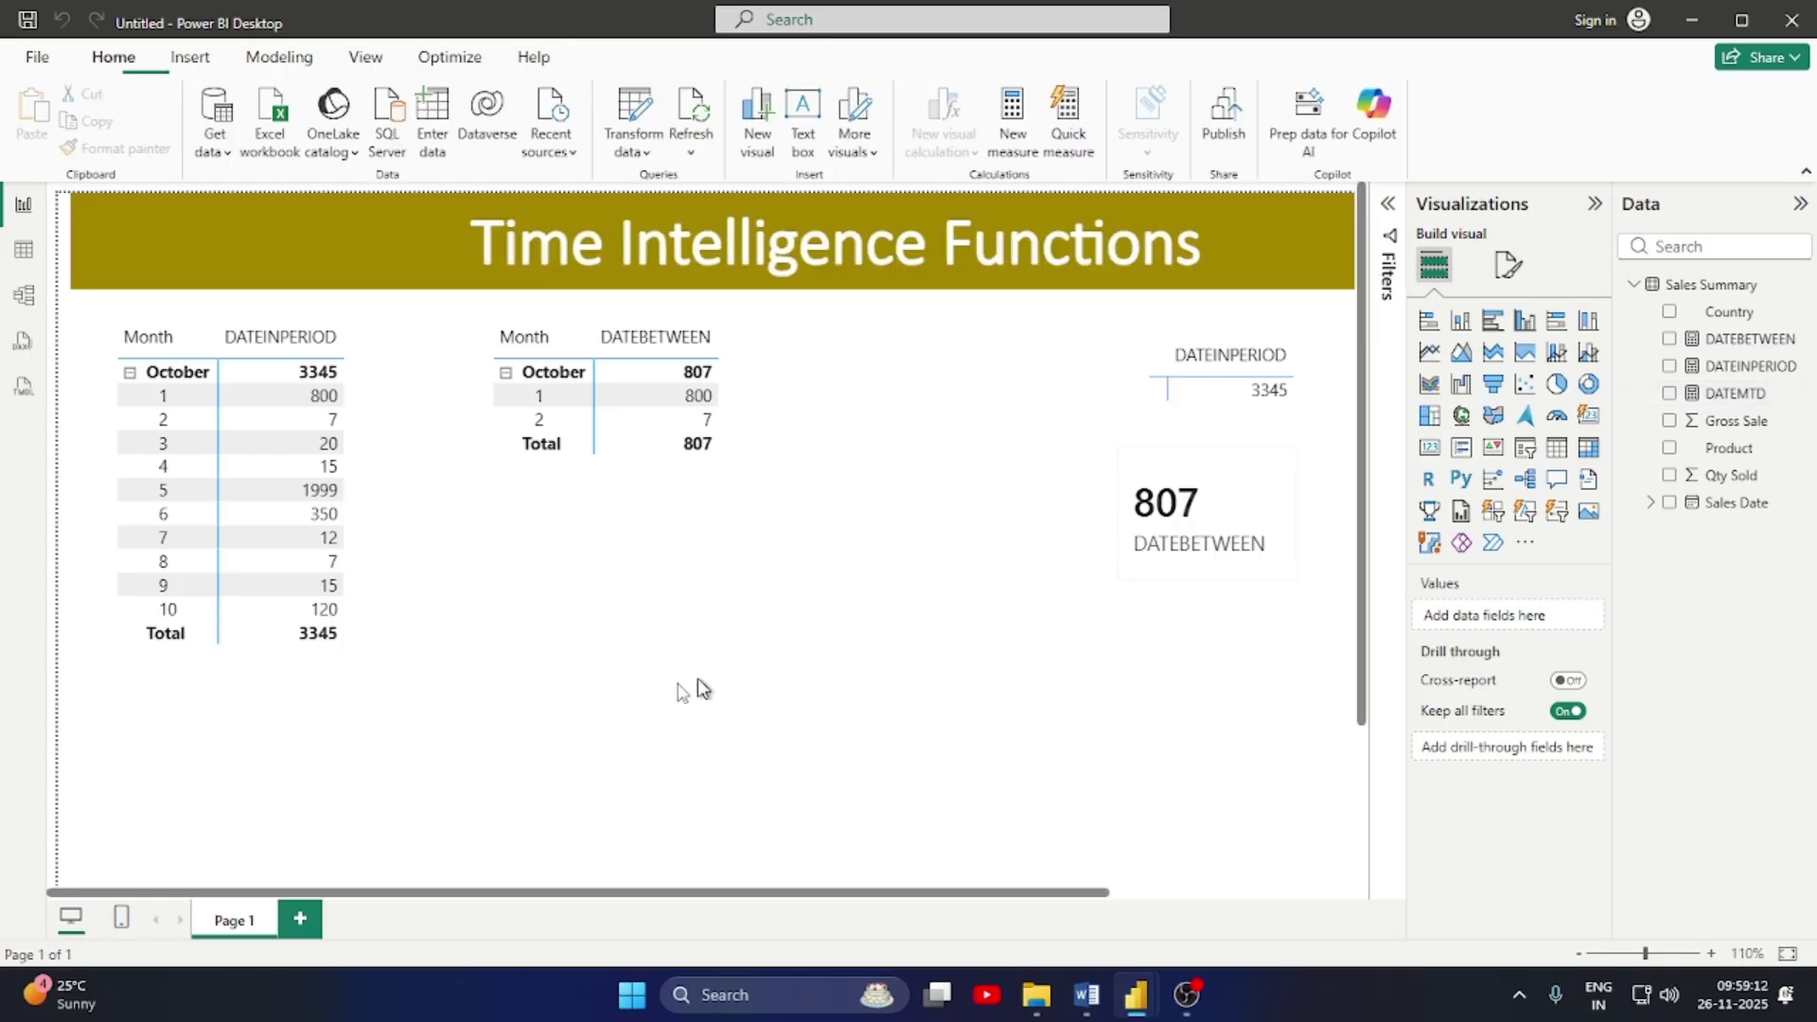
# Add an empty card visual, reduce its height and place it below the DATEBETWEEN matrix
pyautogui.click(1589, 416)
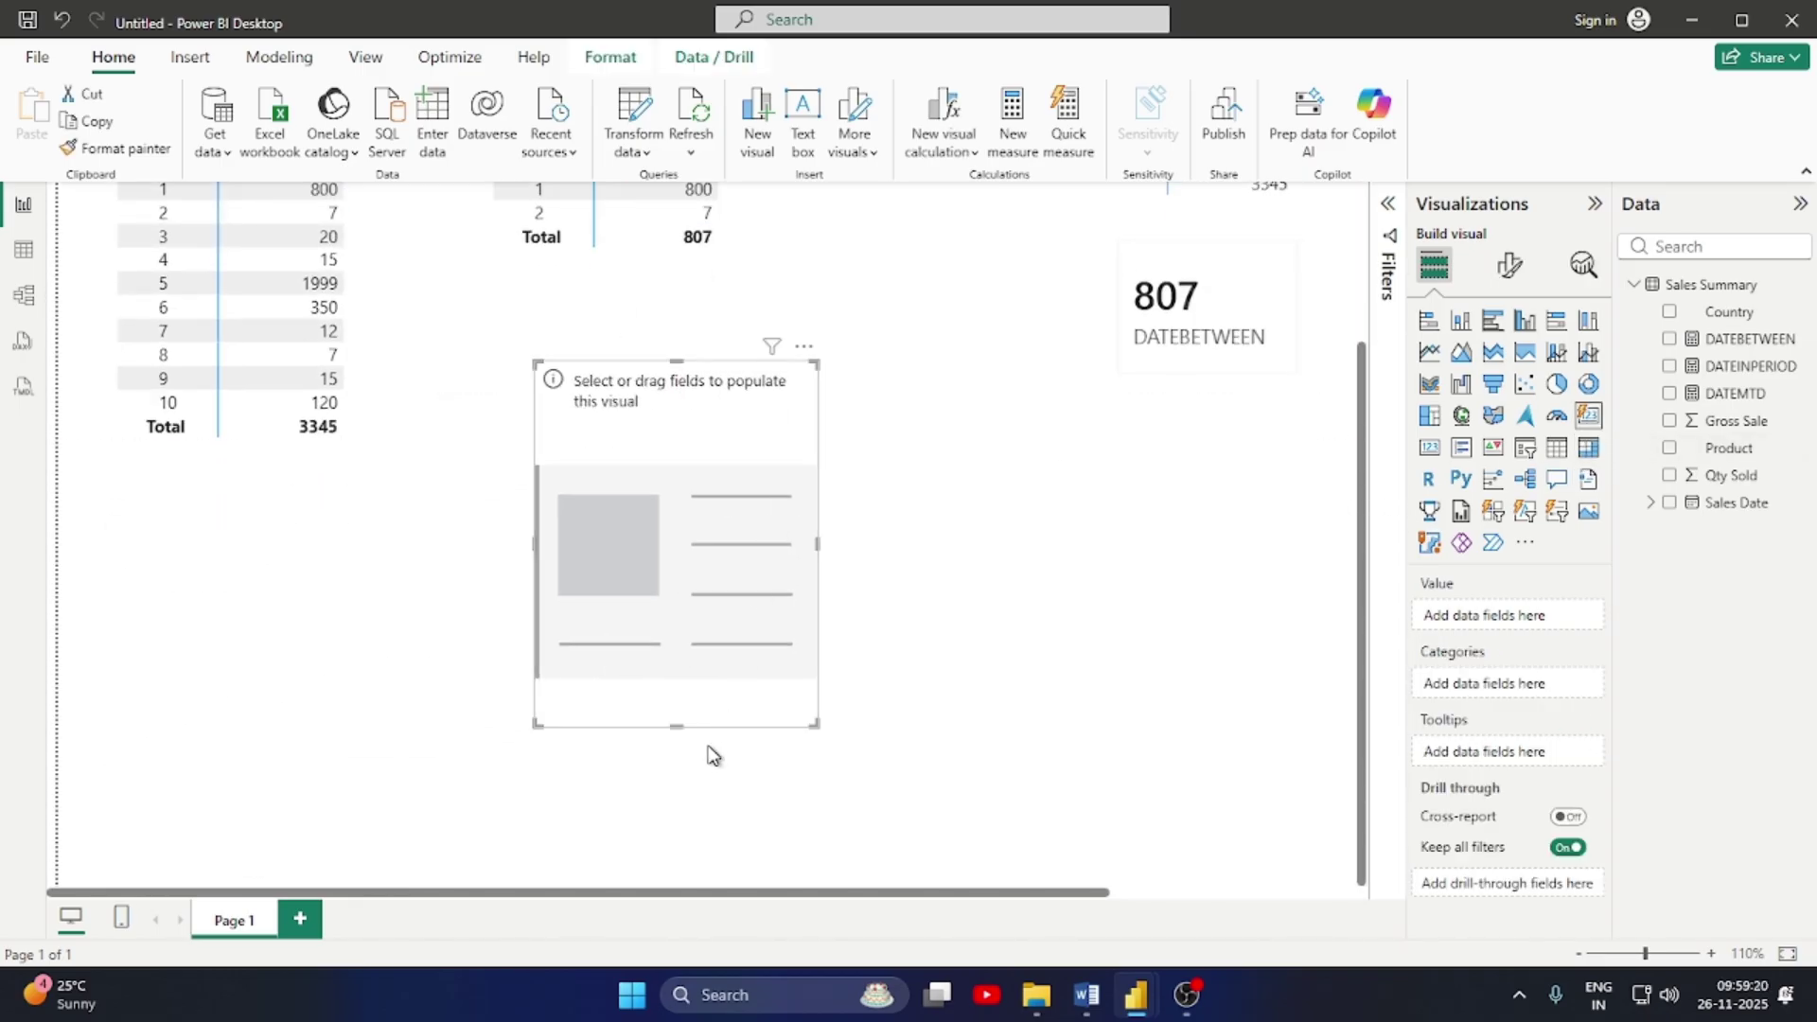
pyautogui.moveTo(694, 735); pyautogui.dragTo(716, 541)
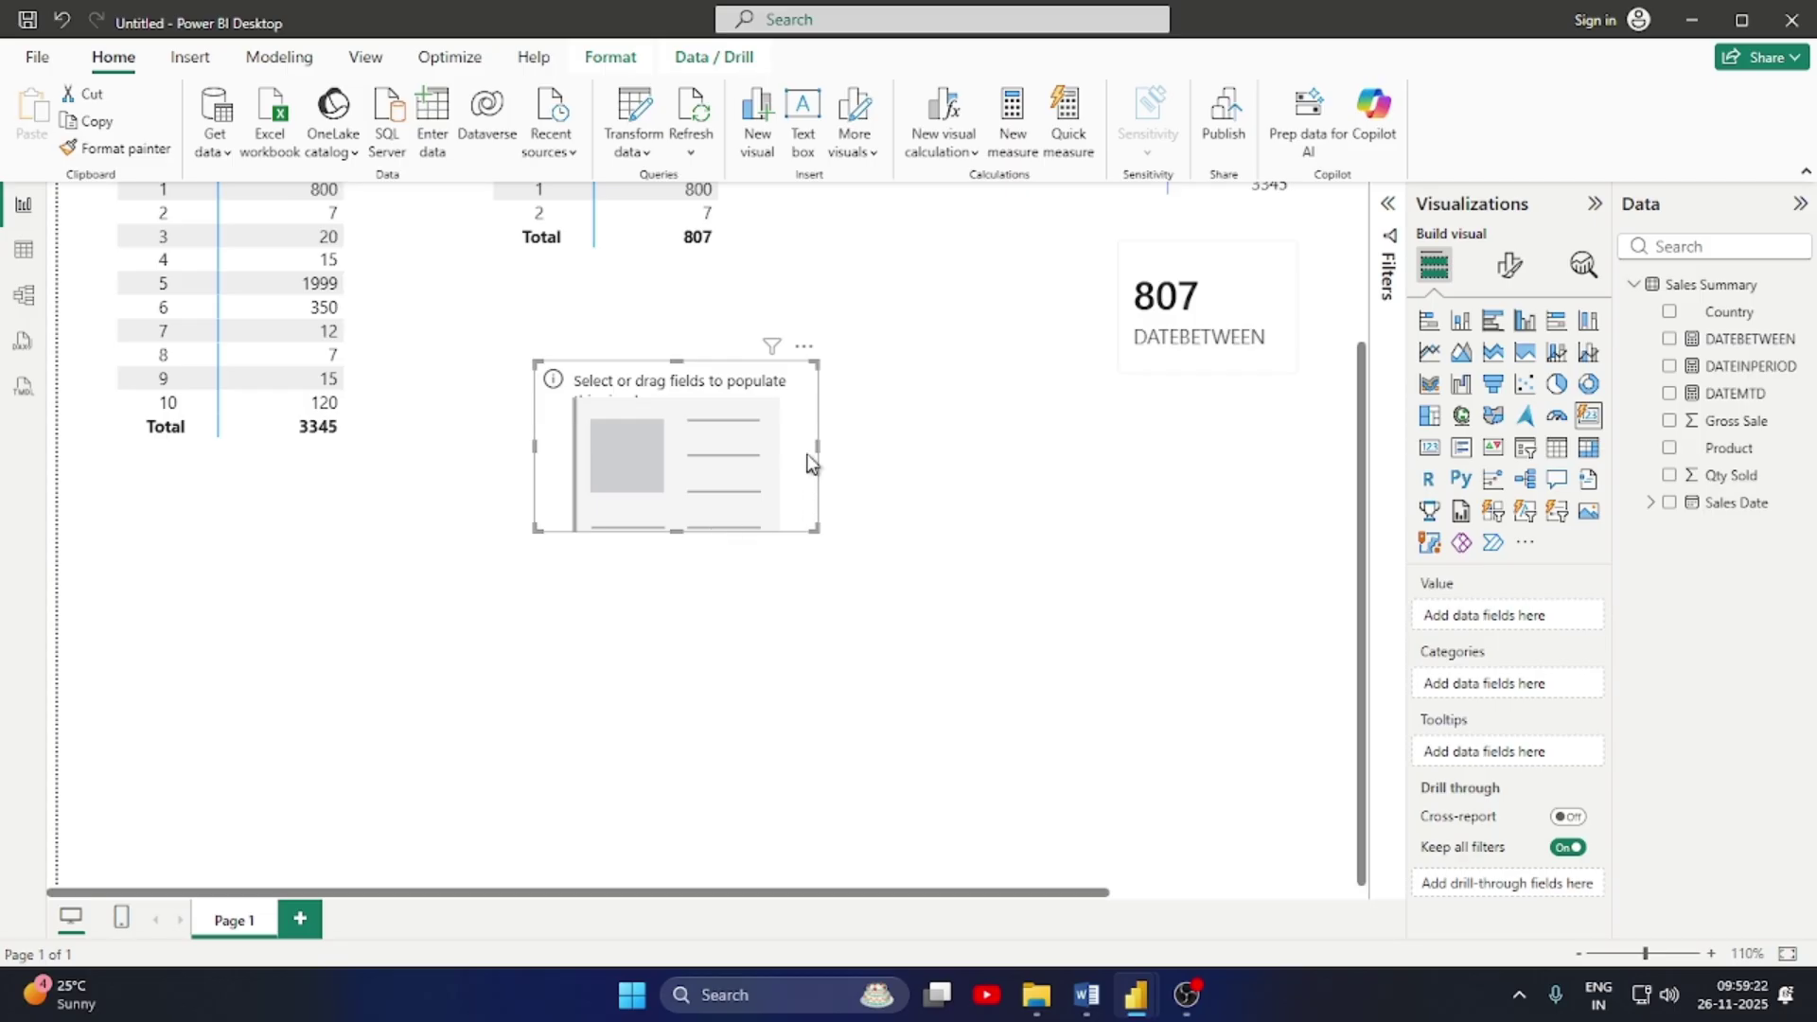
pyautogui.moveTo(808, 463); pyautogui.dragTo(757, 397)
pyautogui.scroll(3, 799, 511)
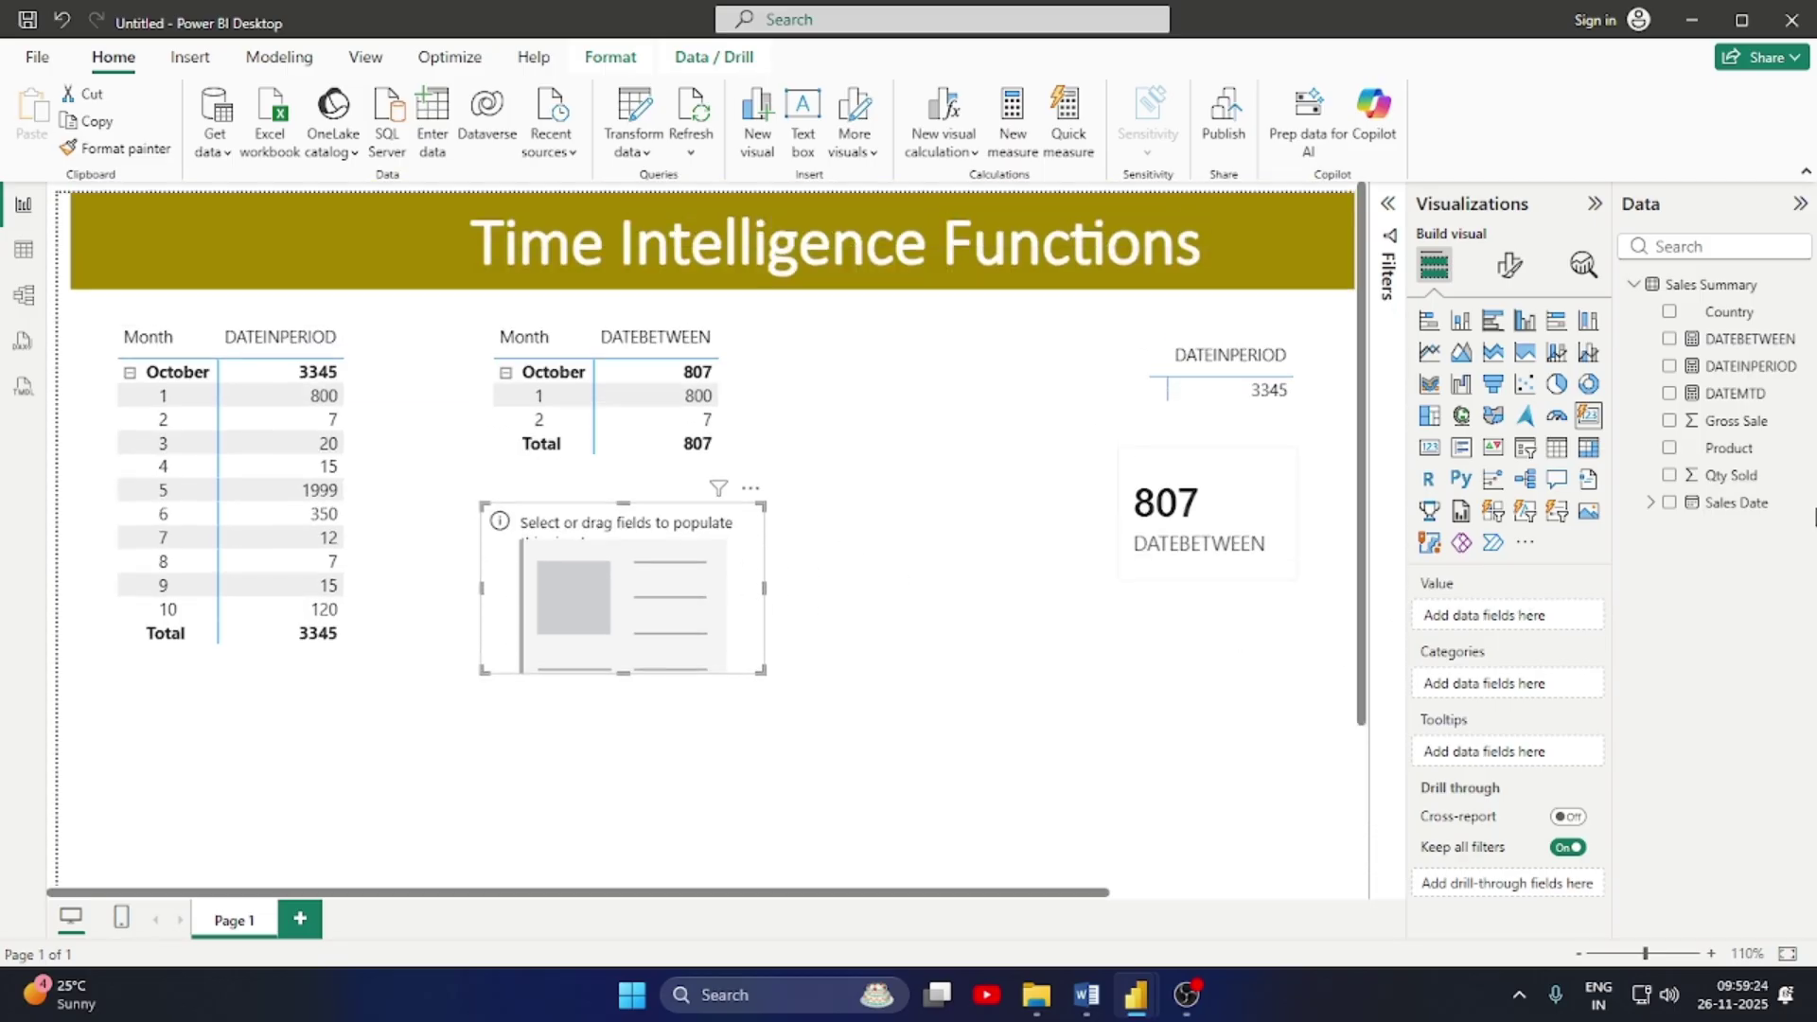
# Show the DATEMTD measure in the new card, then resize it and move it beside the DATEBETWEEN card
pyautogui.click(1670, 395)
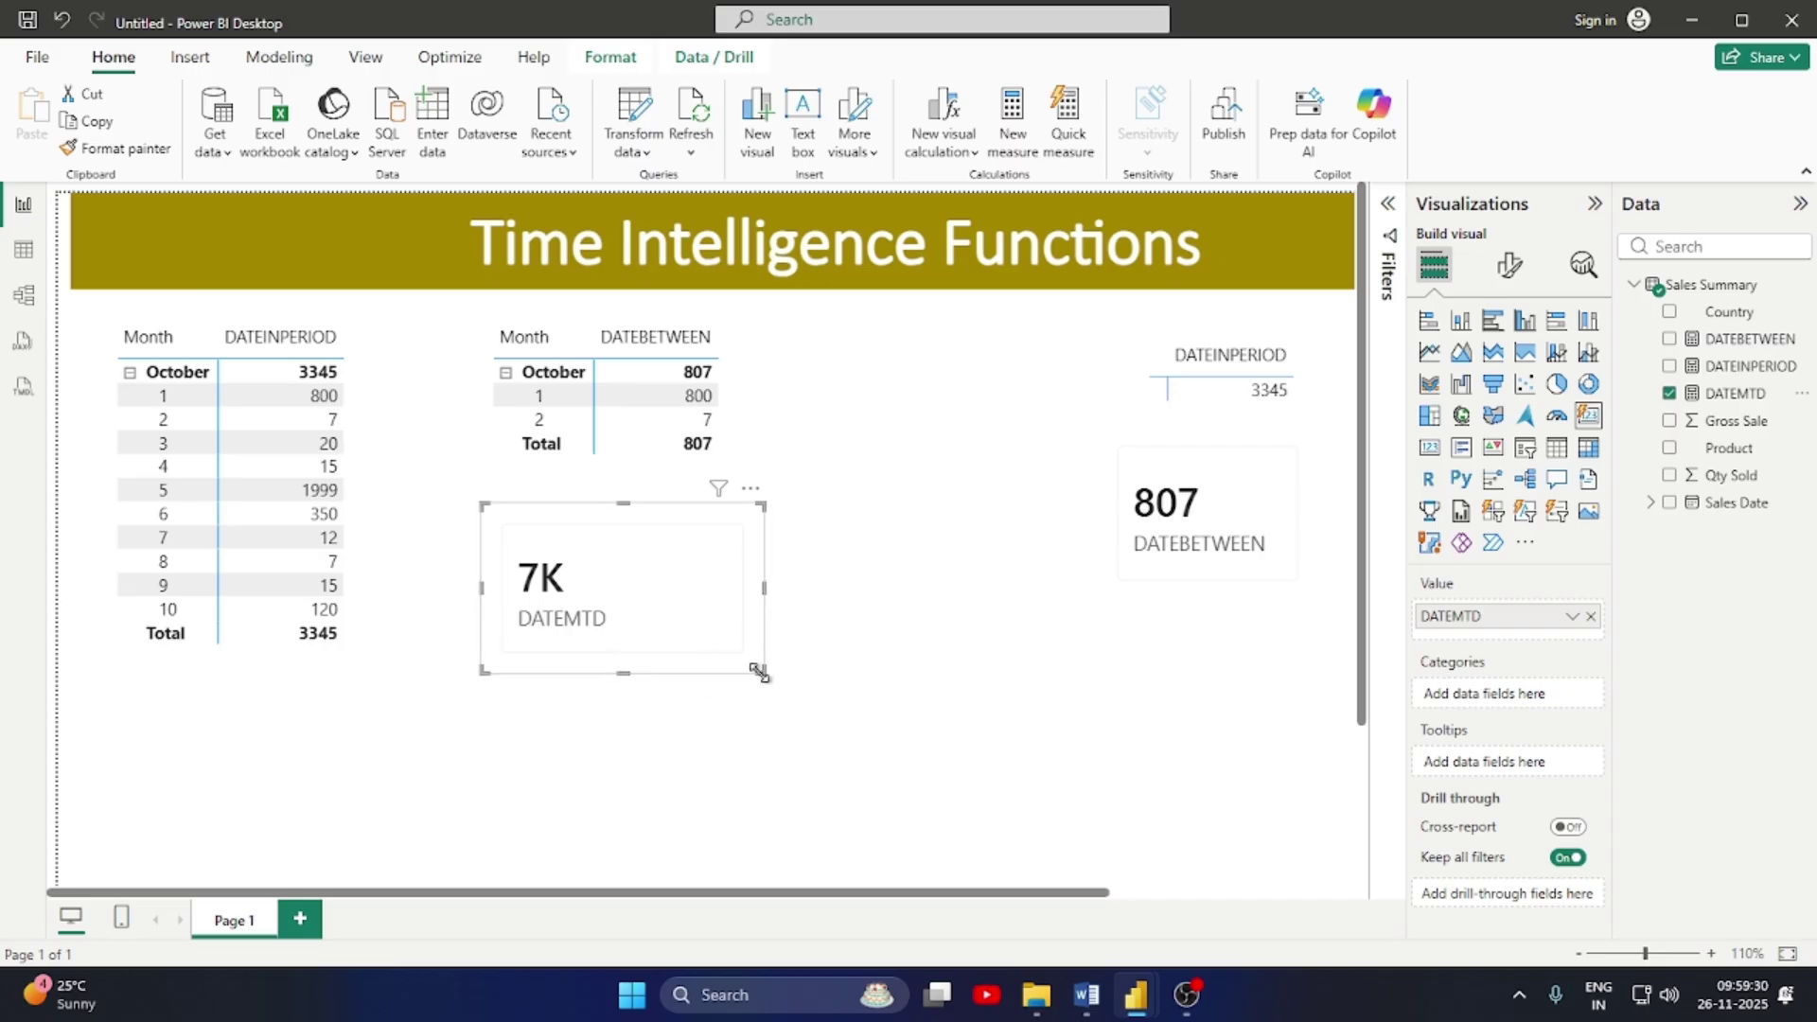
pyautogui.moveTo(758, 672)
pyautogui.mouseDown()
pyautogui.moveTo(852, 717)
pyautogui.moveTo(739, 702)
pyautogui.mouseUp()
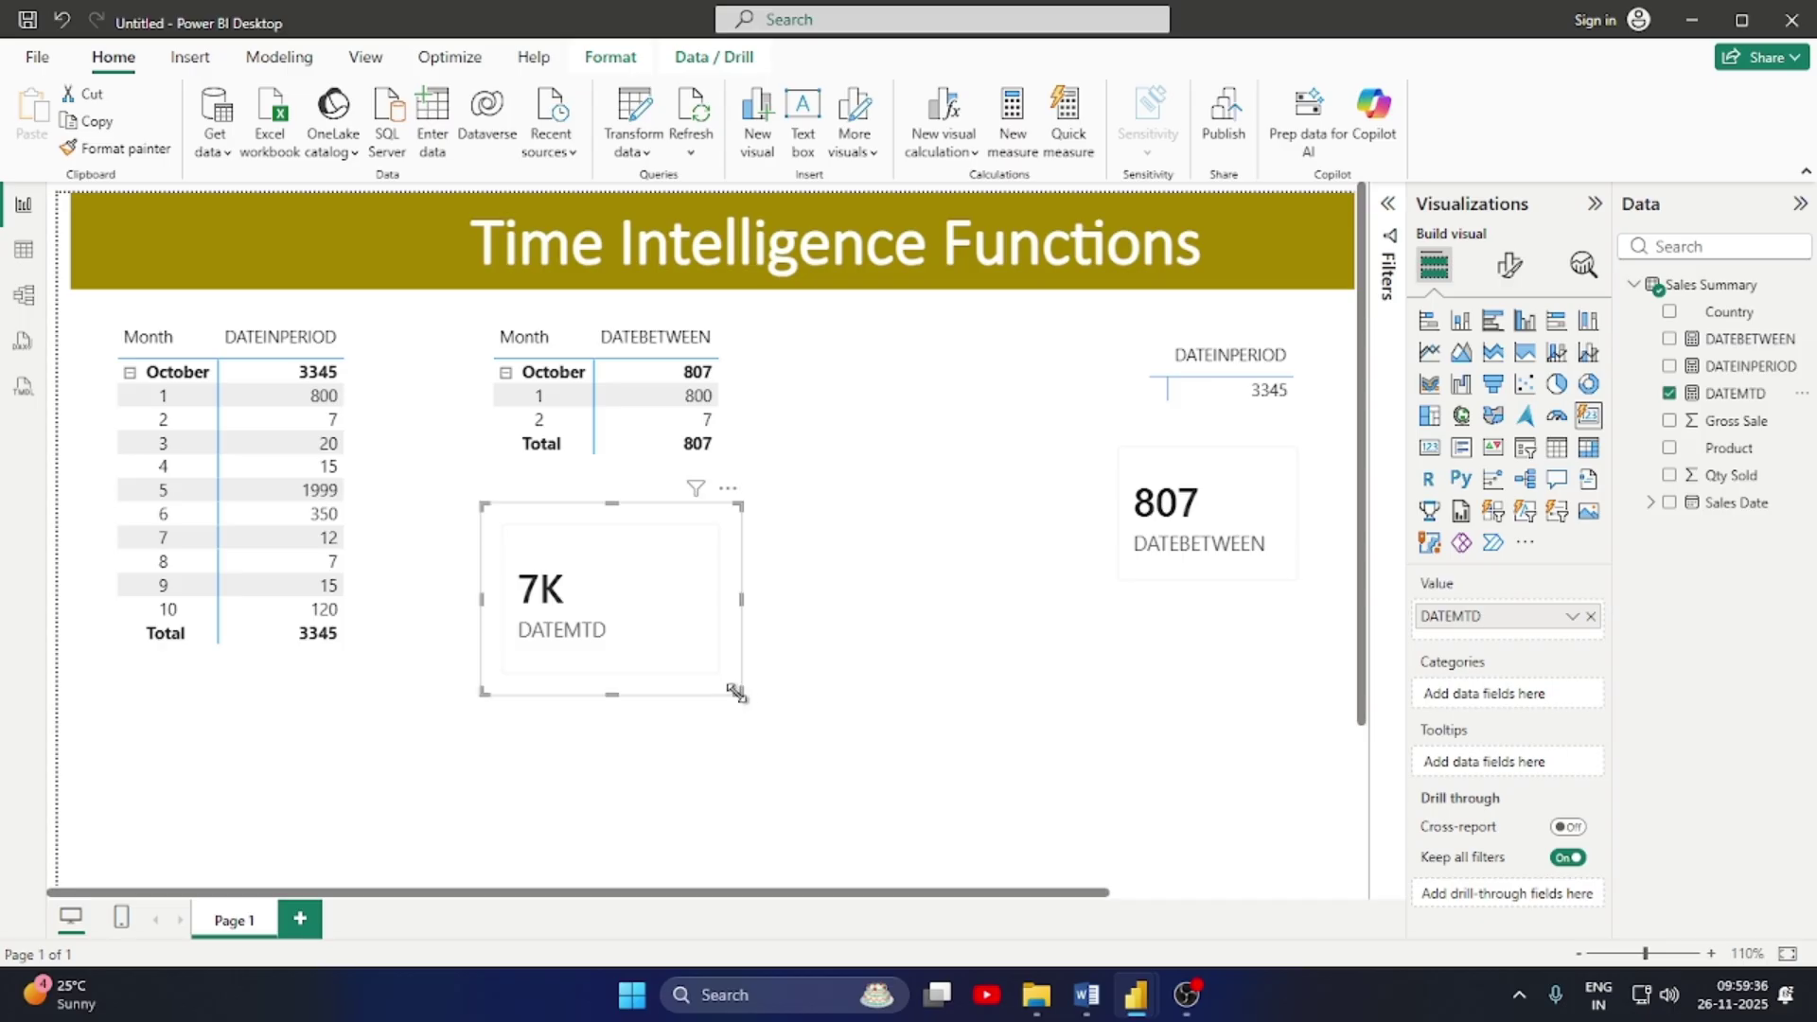
pyautogui.moveTo(731, 625); pyautogui.dragTo(982, 606)
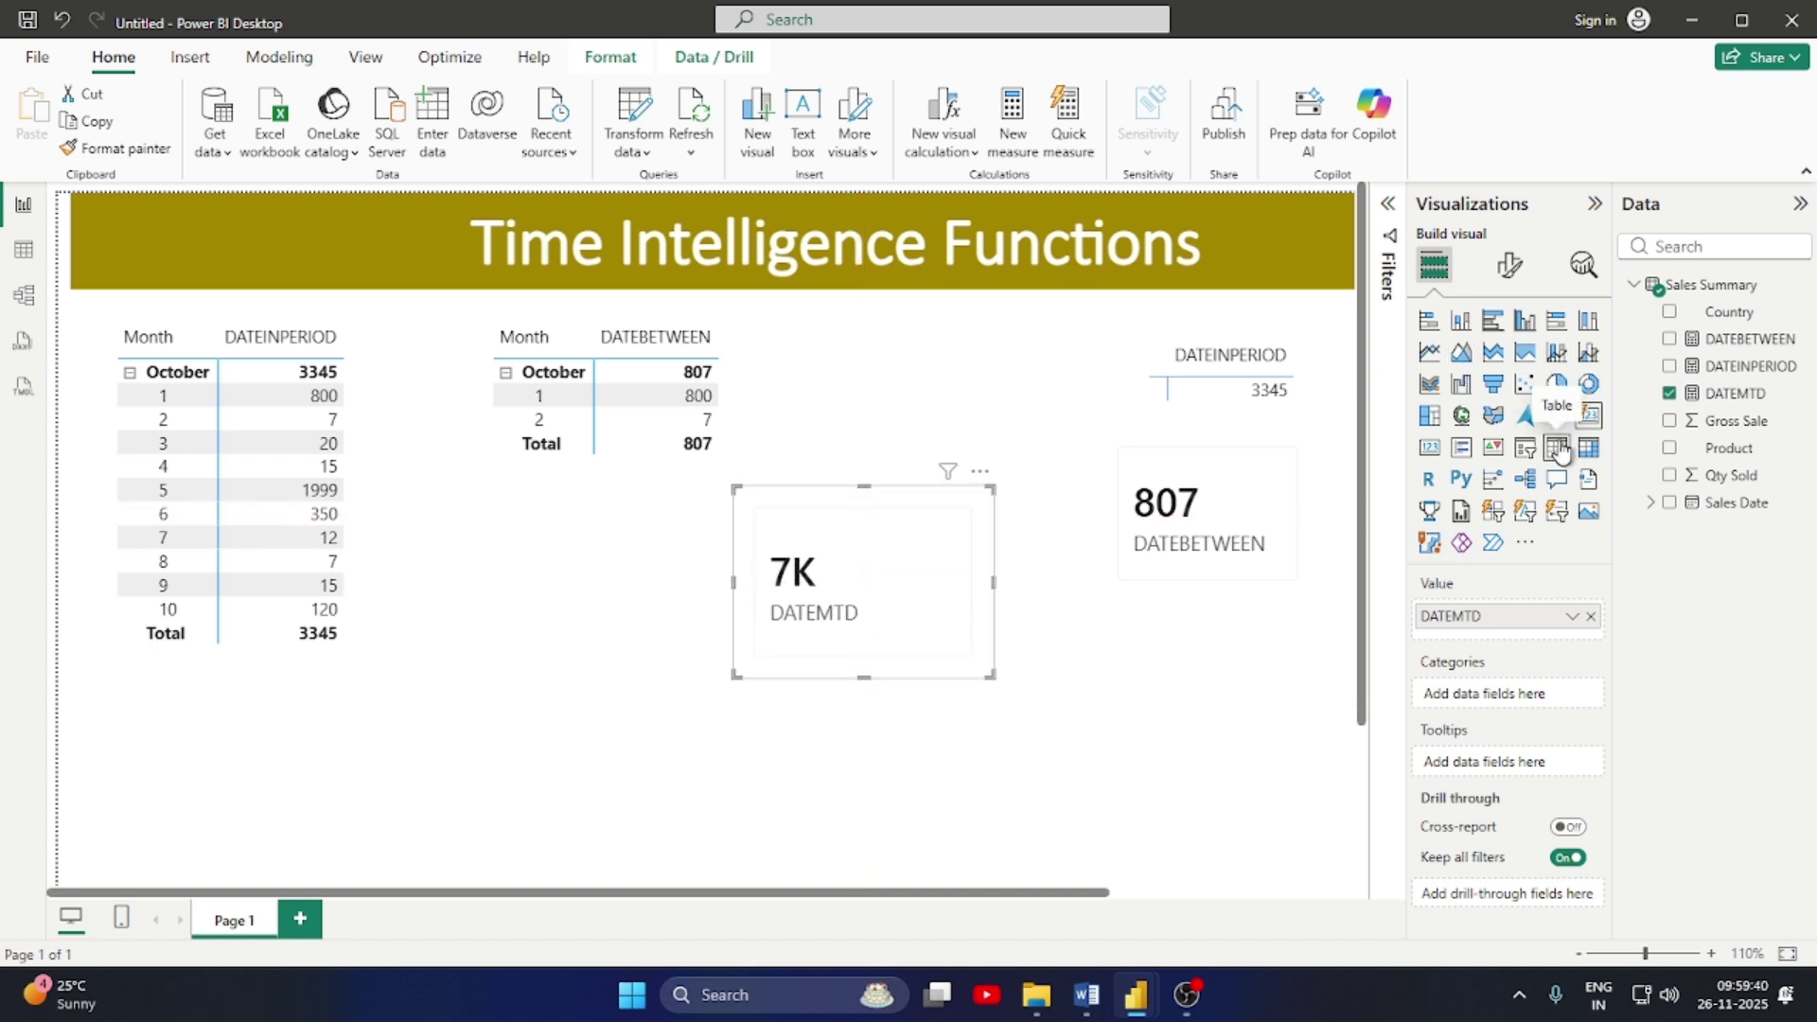
# Convert the DATEMTD card to a matrix with Sales Date rows, keeping only the Month and Day levels
pyautogui.click(1588, 450)
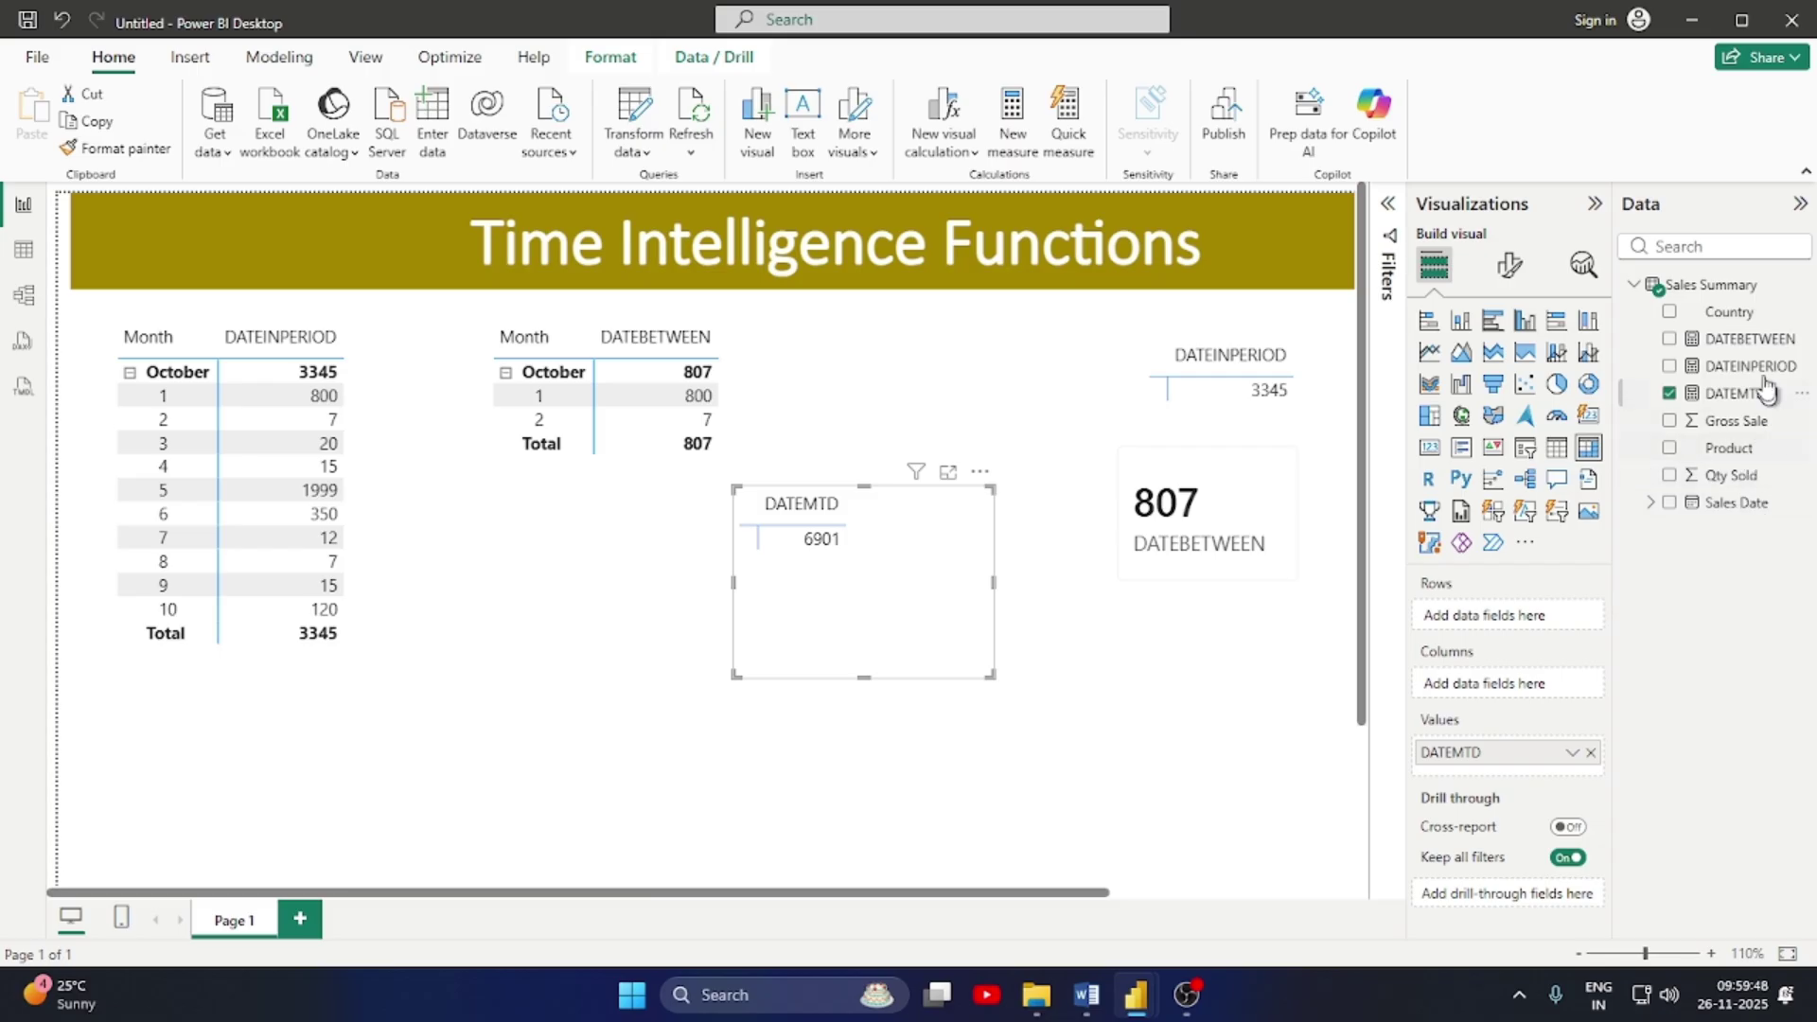
pyautogui.moveTo(1728, 515); pyautogui.dragTo(1526, 620)
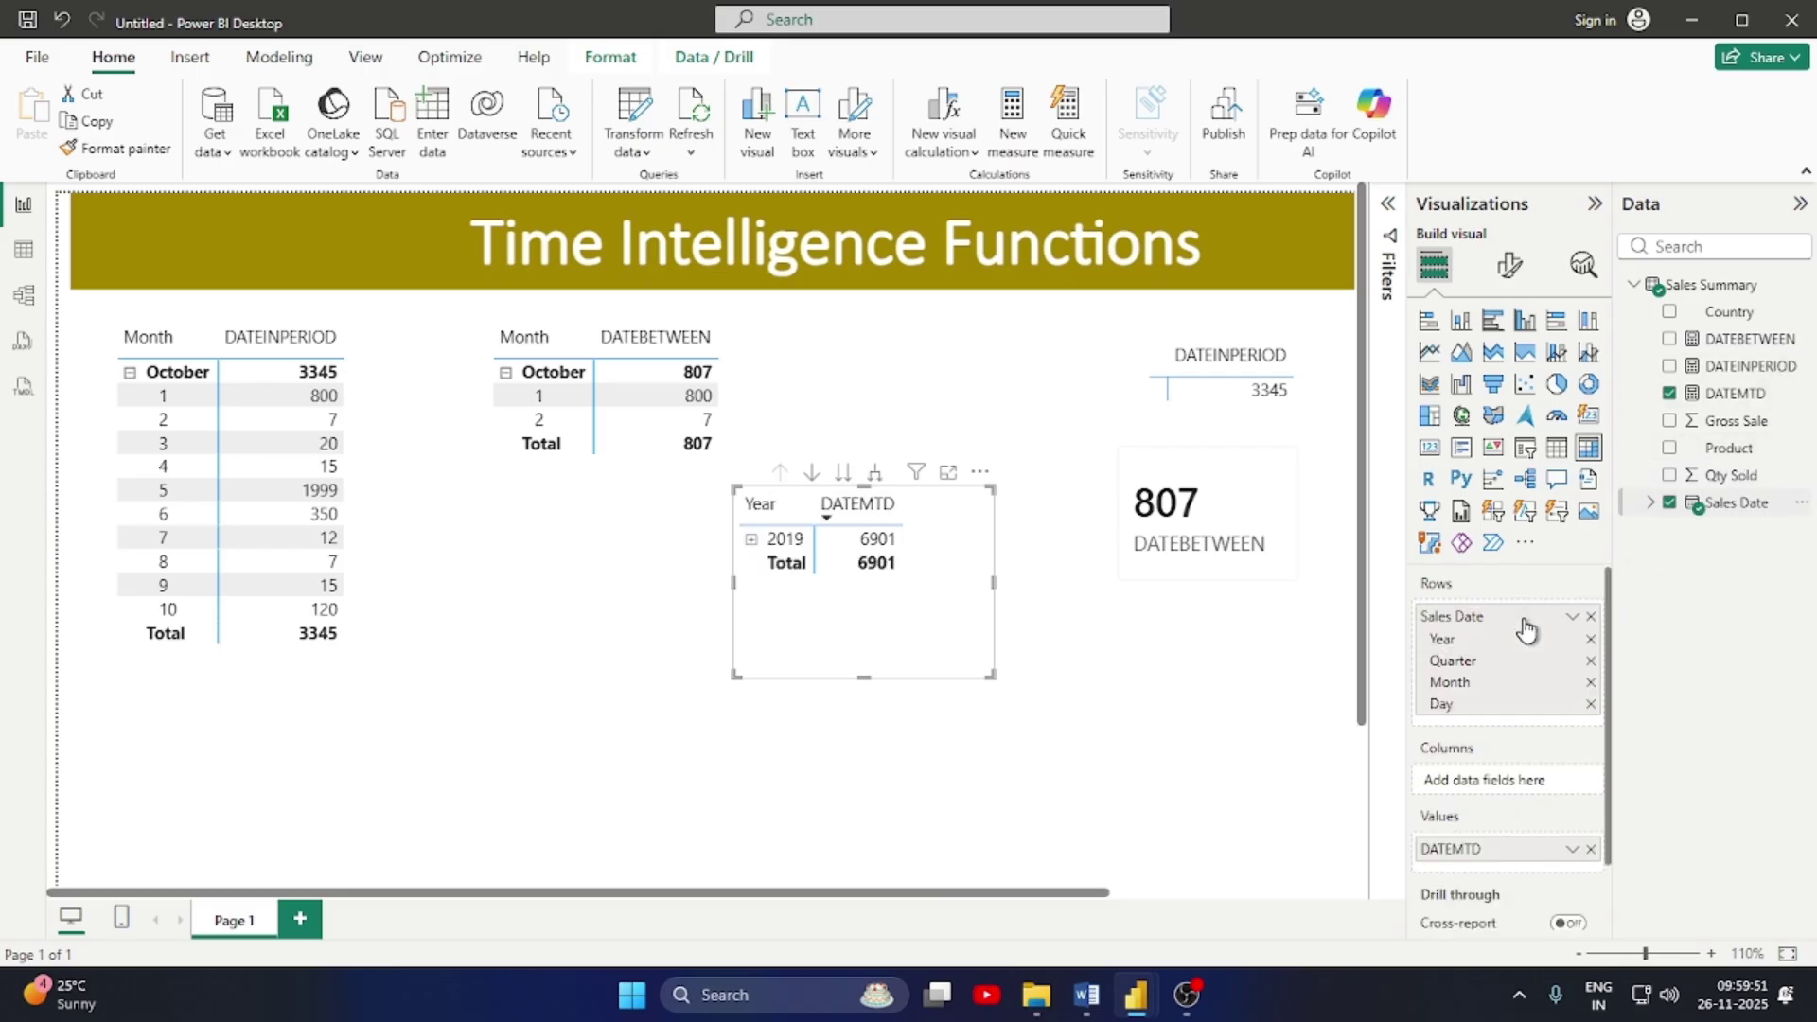
pyautogui.click(752, 541)
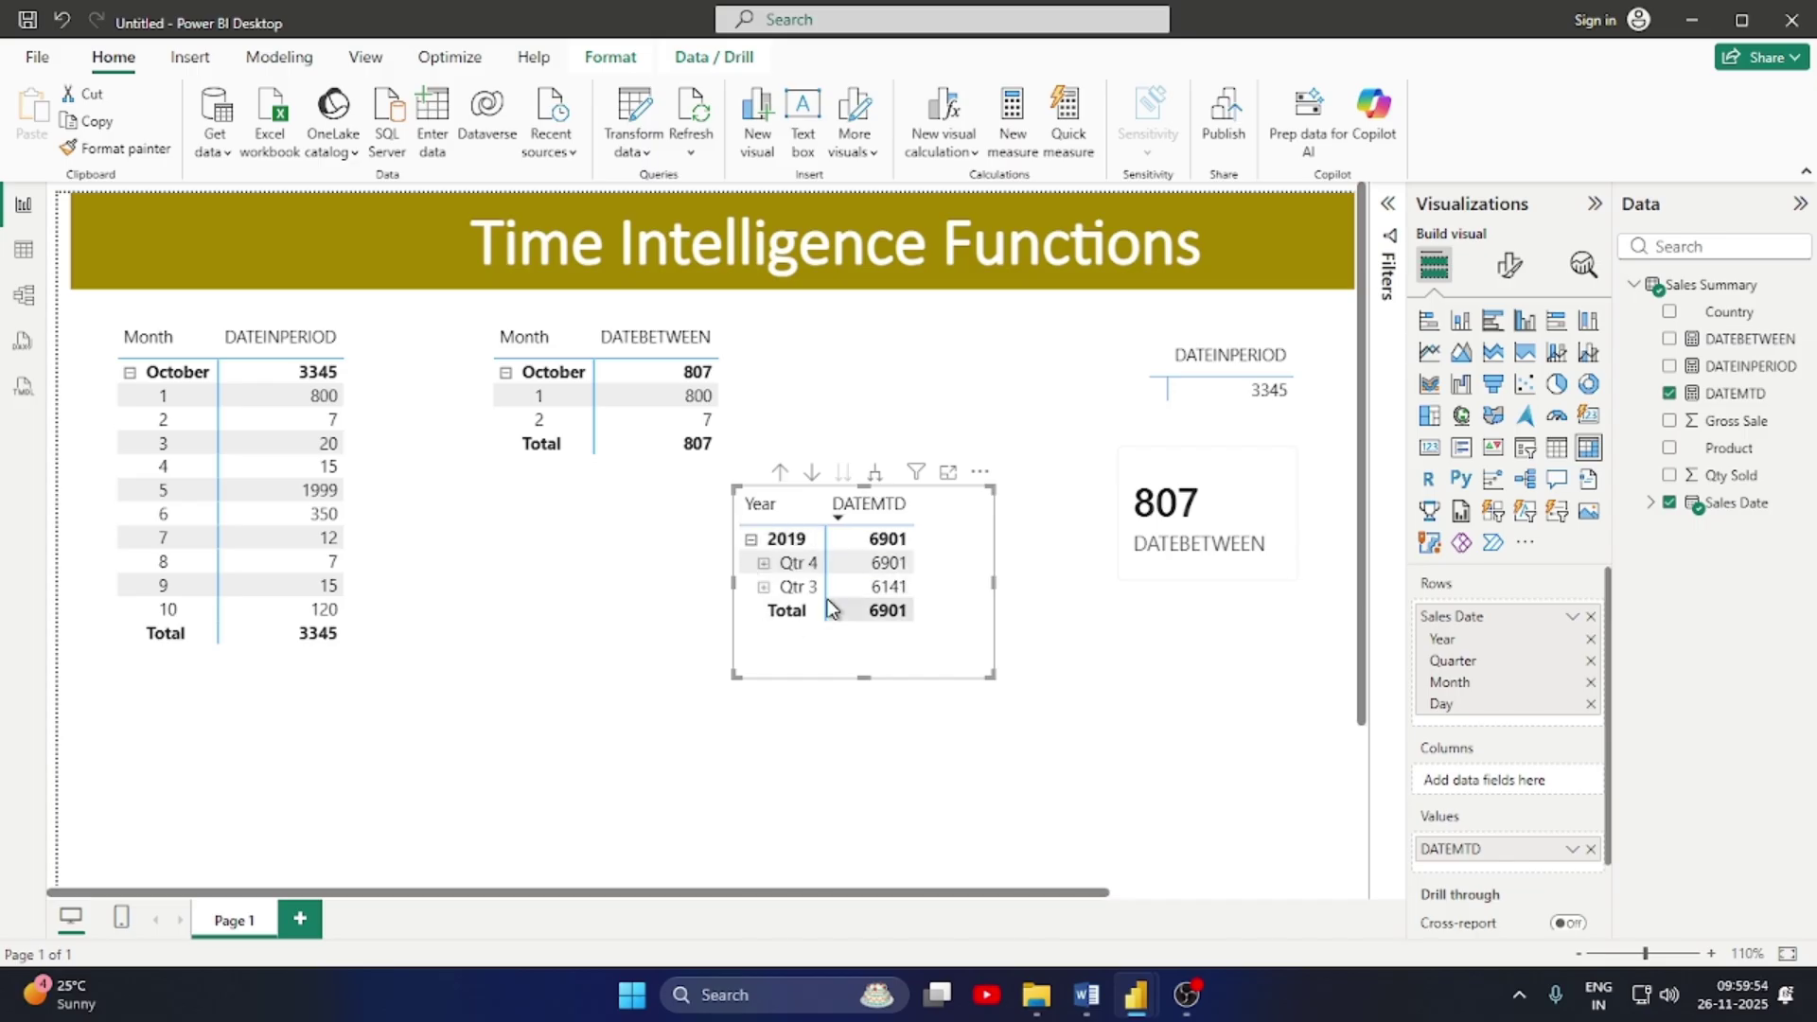
pyautogui.click(1591, 640)
pyautogui.click(1591, 640)
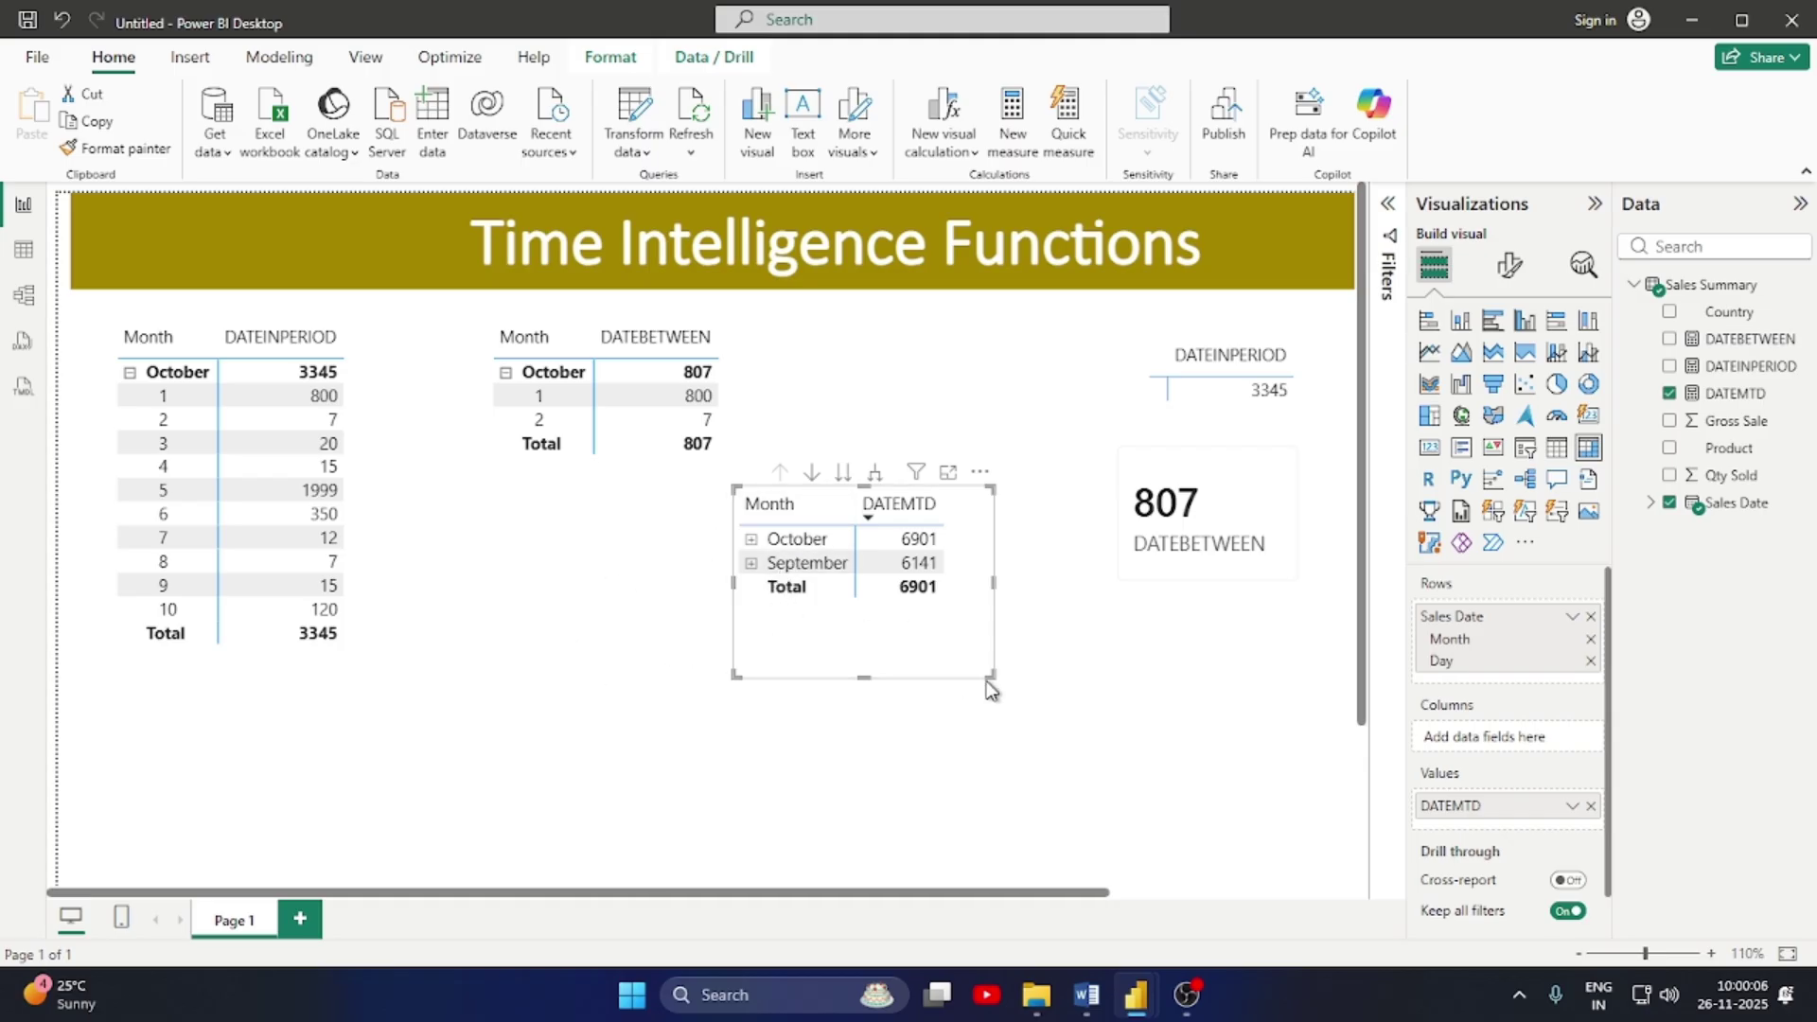
# Reduce the DATEMTD matrix's height, then expand October to check its days and collapse it again
pyautogui.moveTo(990, 677); pyautogui.dragTo(984, 621)
pyautogui.click(958, 510)
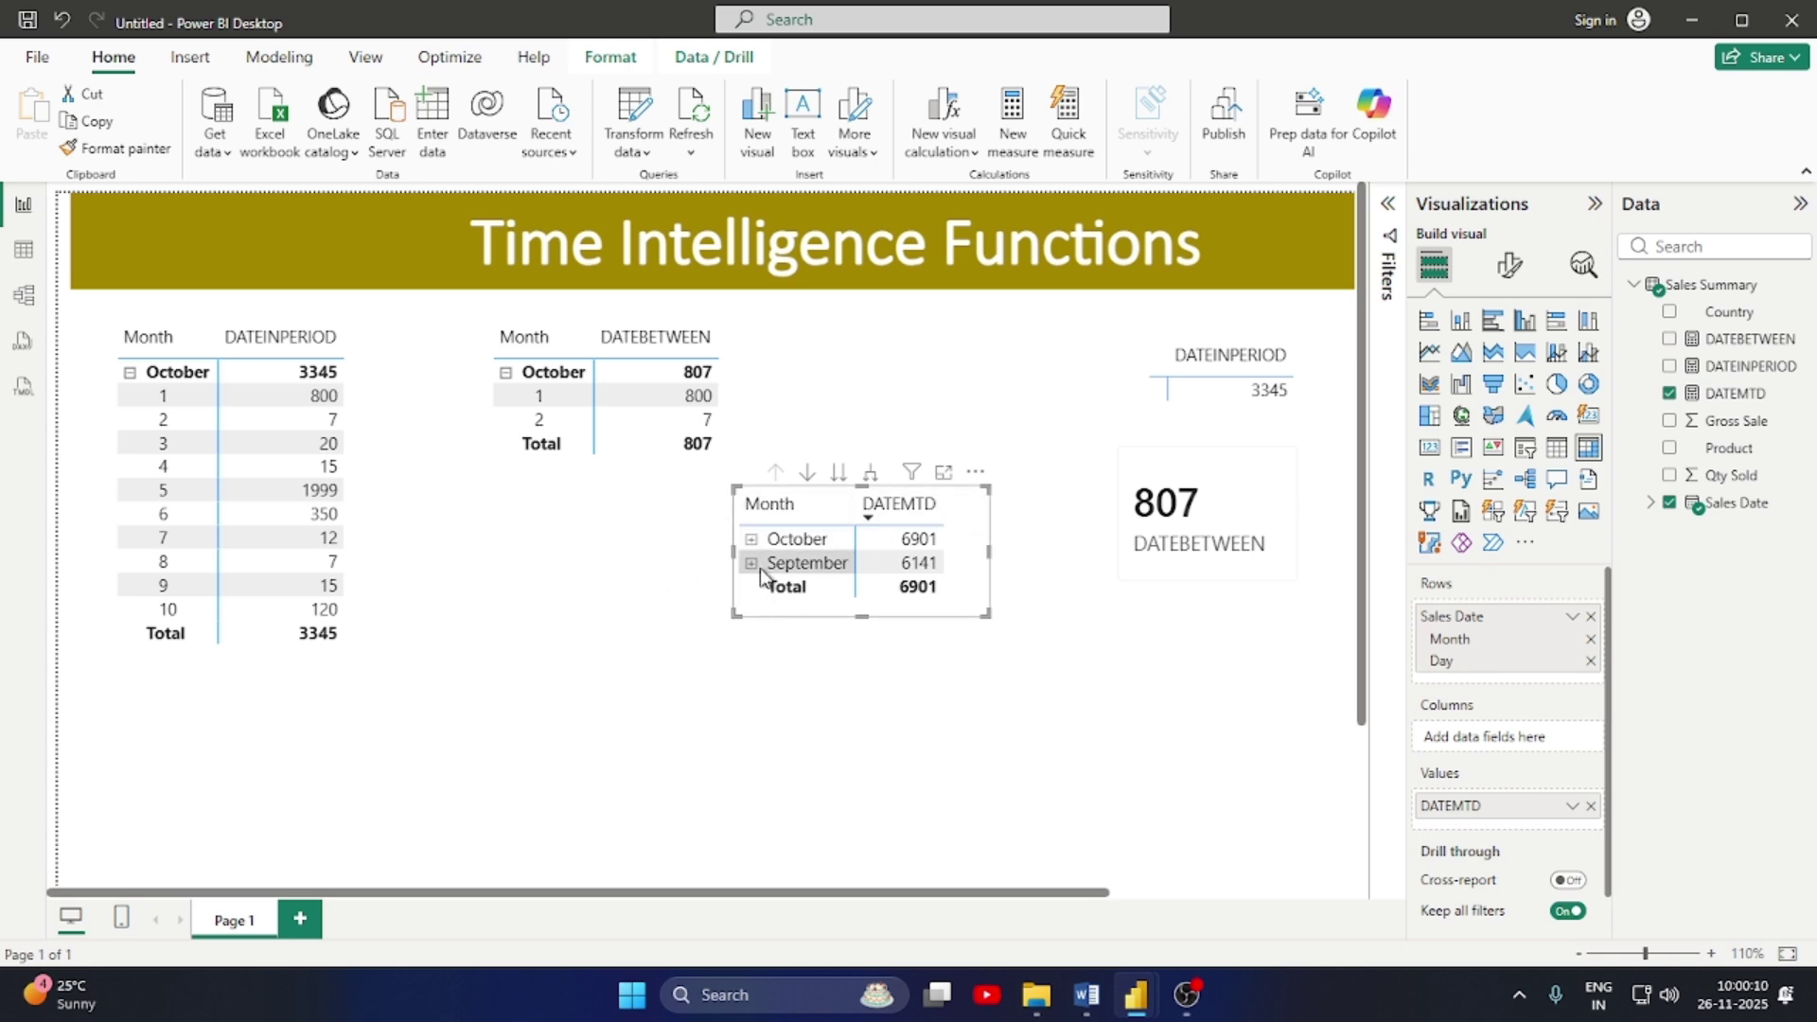
pyautogui.click(752, 540)
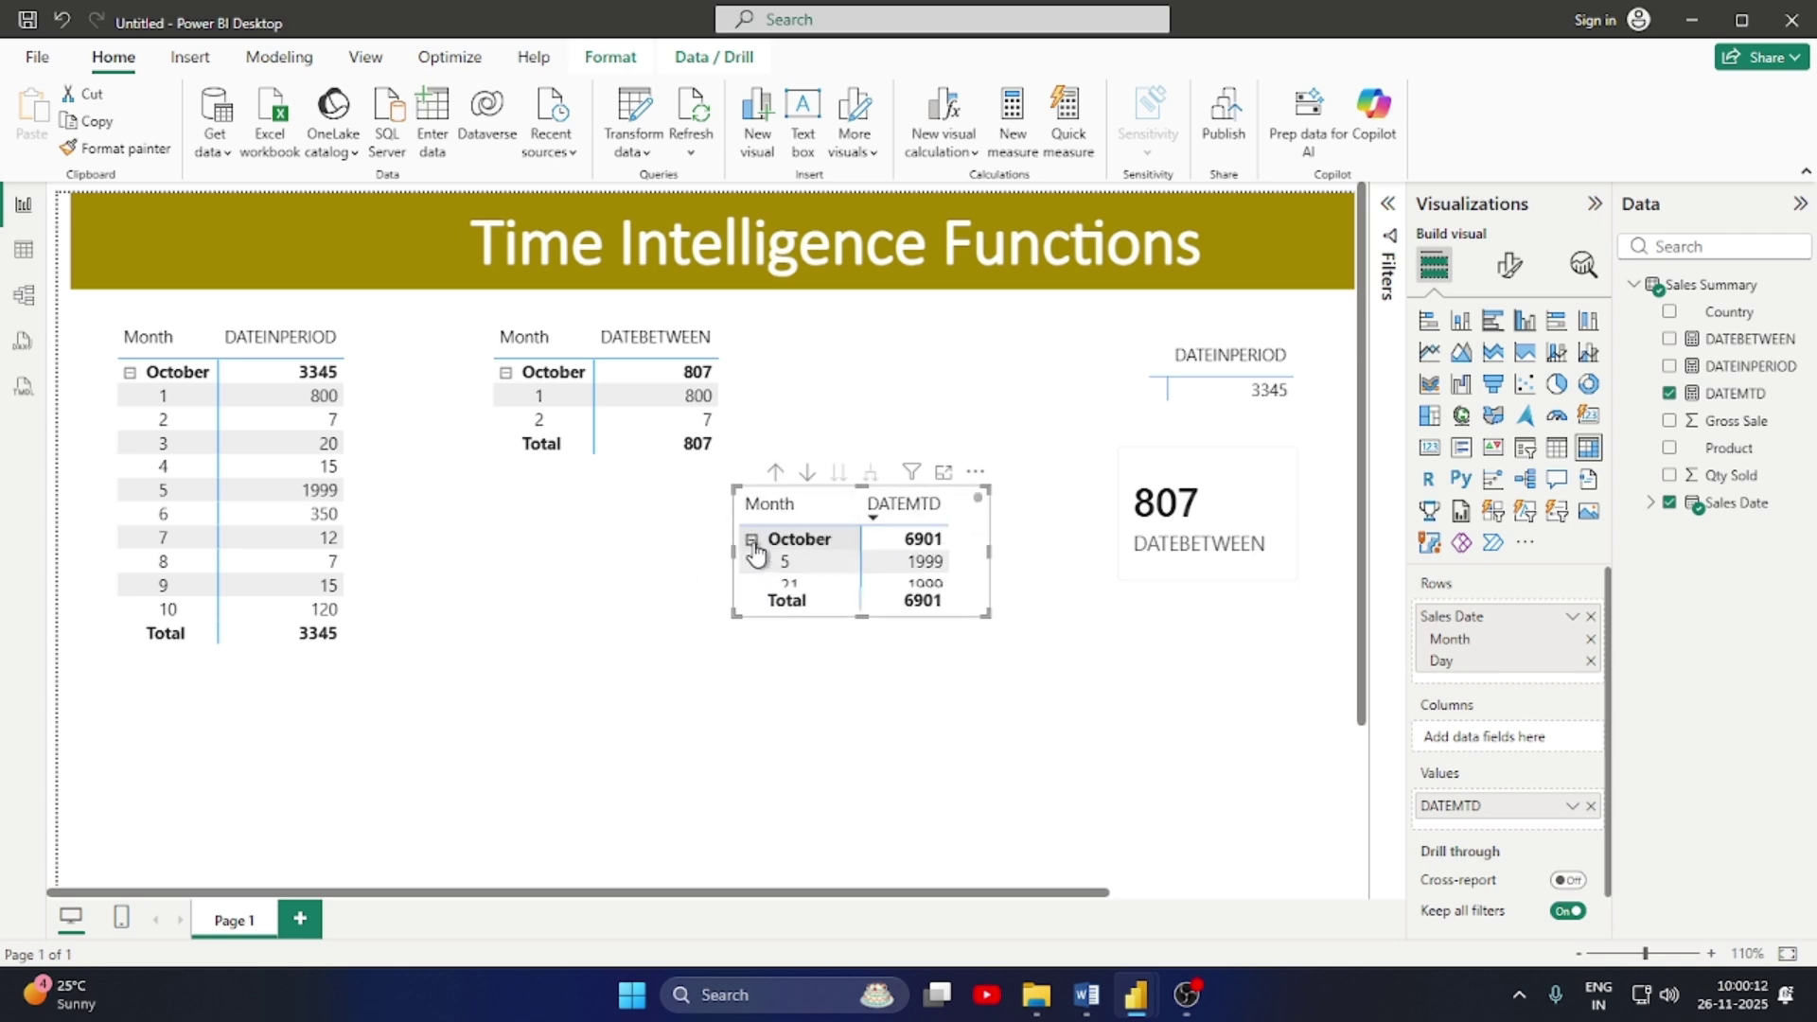
pyautogui.click(752, 541)
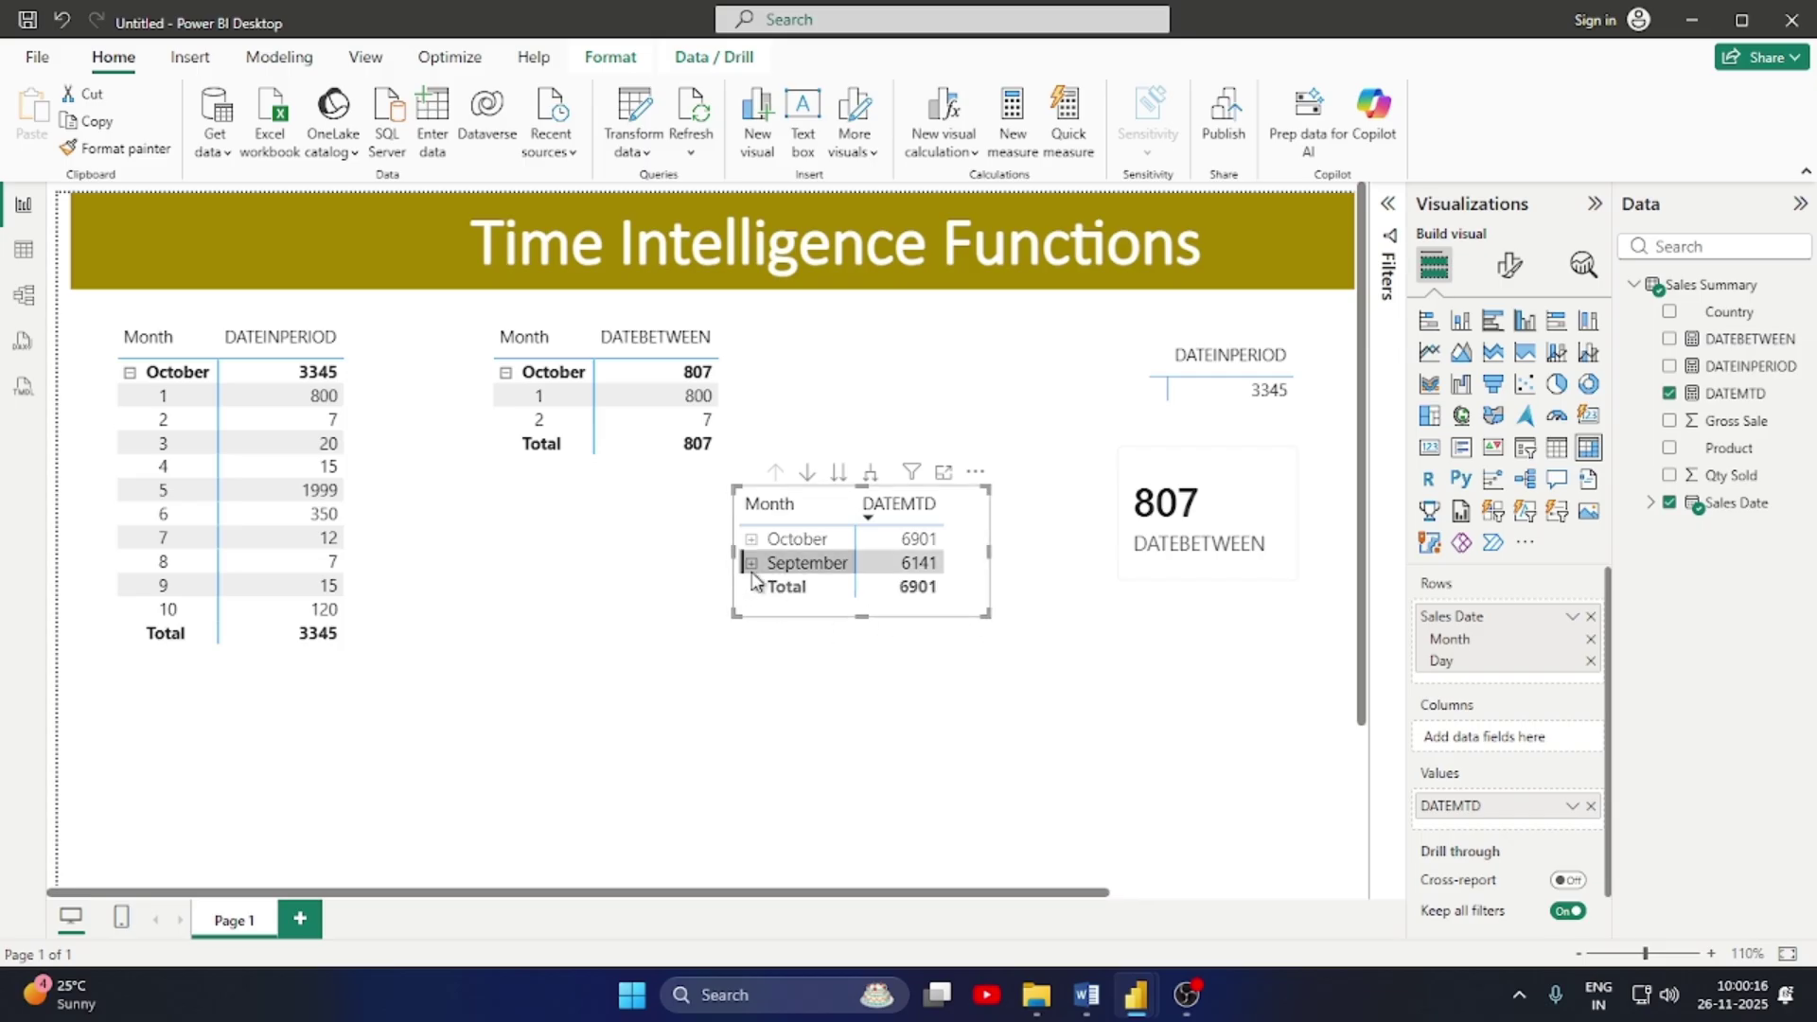
# Expand September in the DATEMTD matrix, make the visual wider and slightly shorter, and deselect it
pyautogui.click(752, 565)
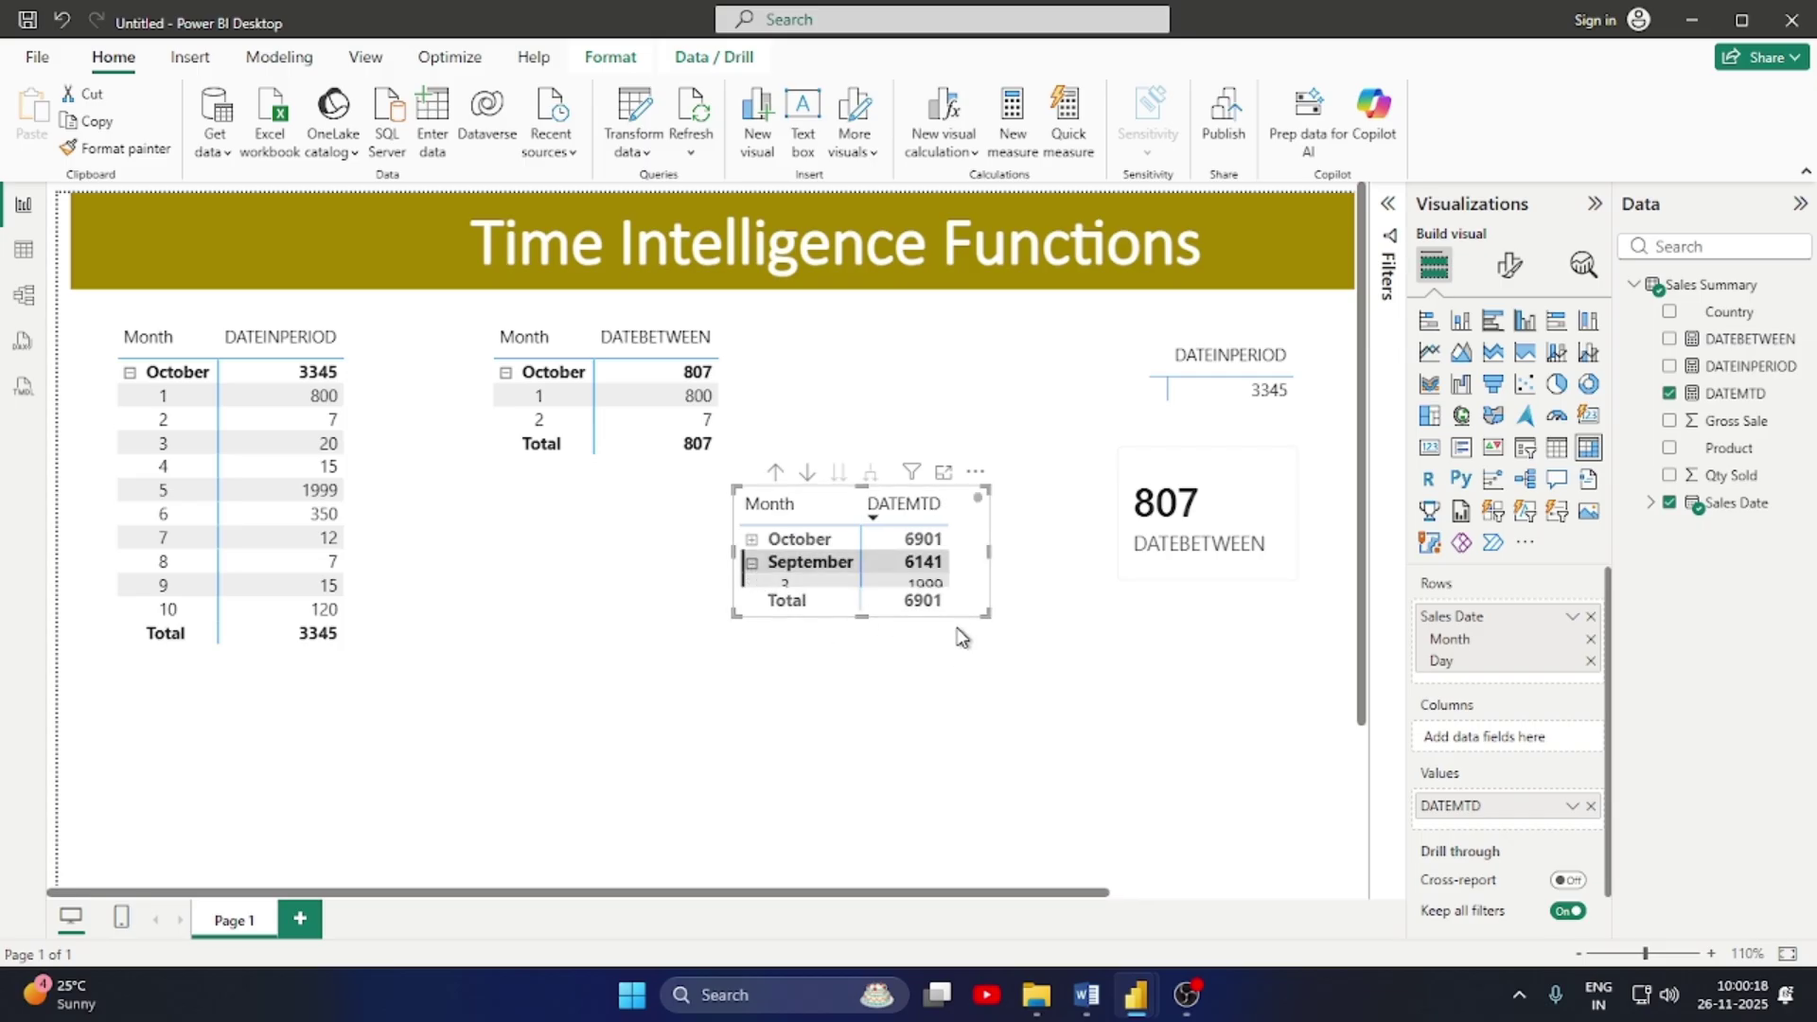
pyautogui.moveTo(985, 615); pyautogui.dragTo(1038, 596)
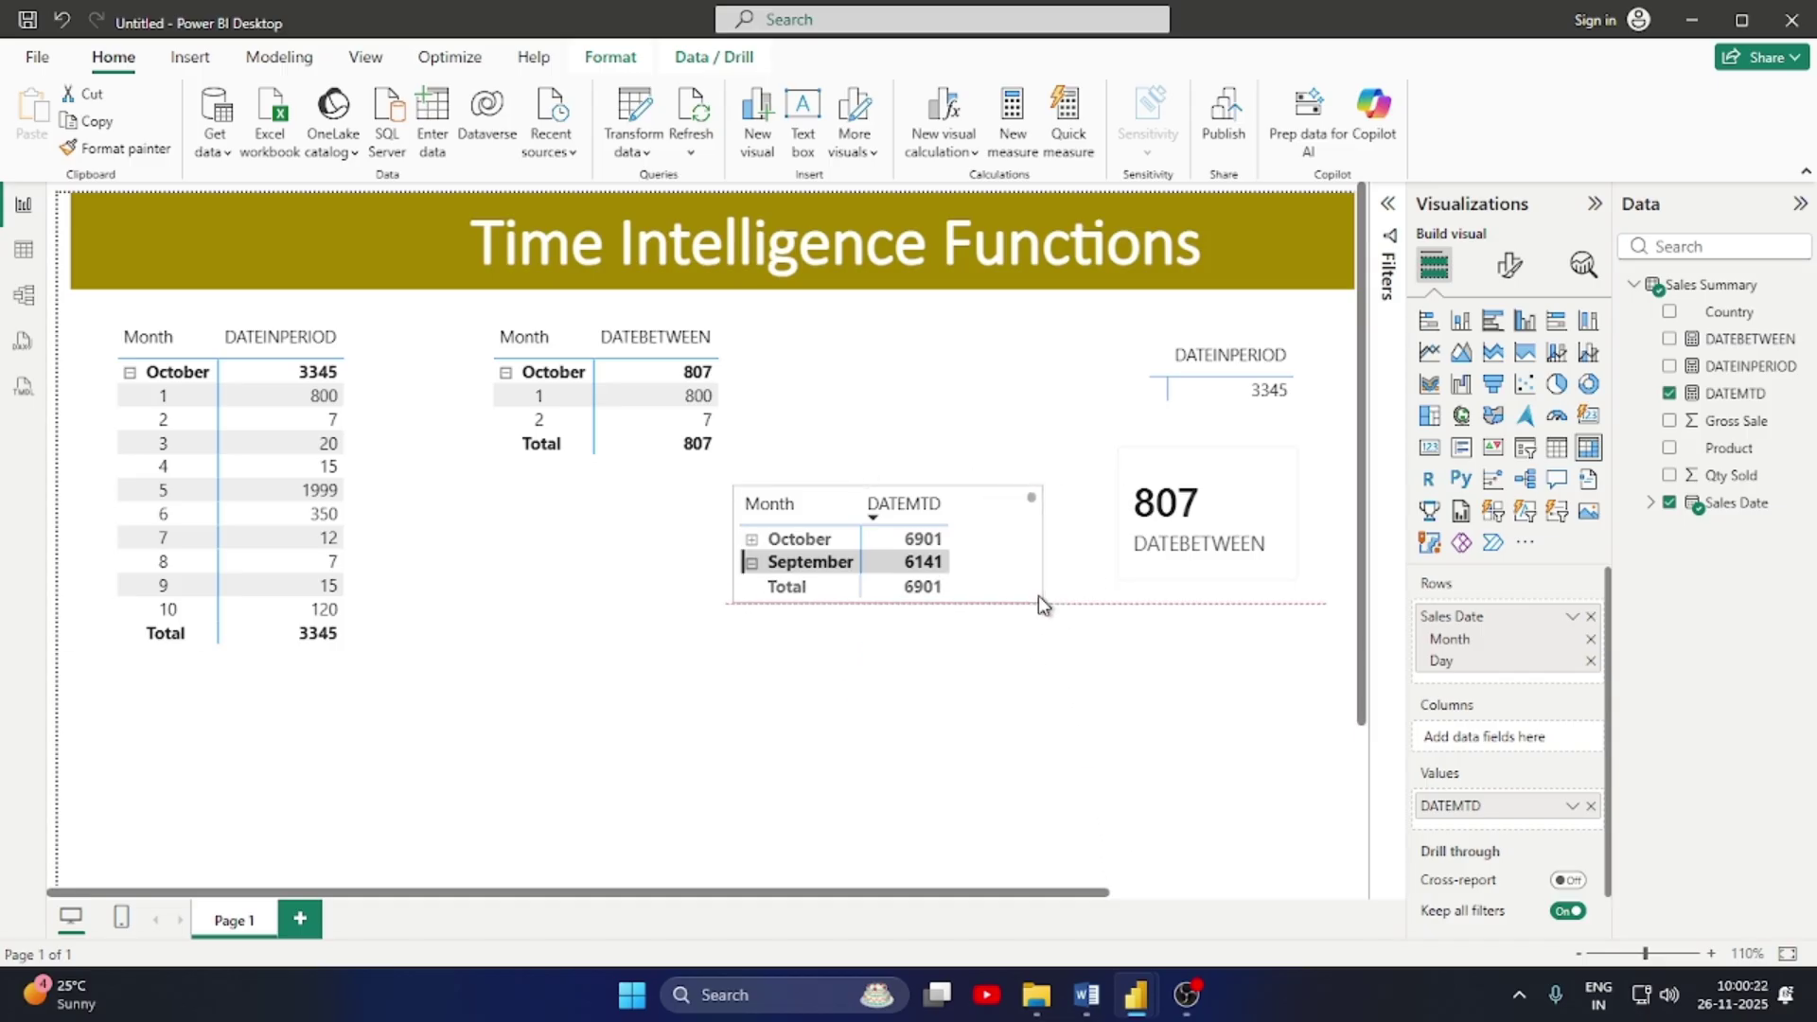
pyautogui.click(948, 676)
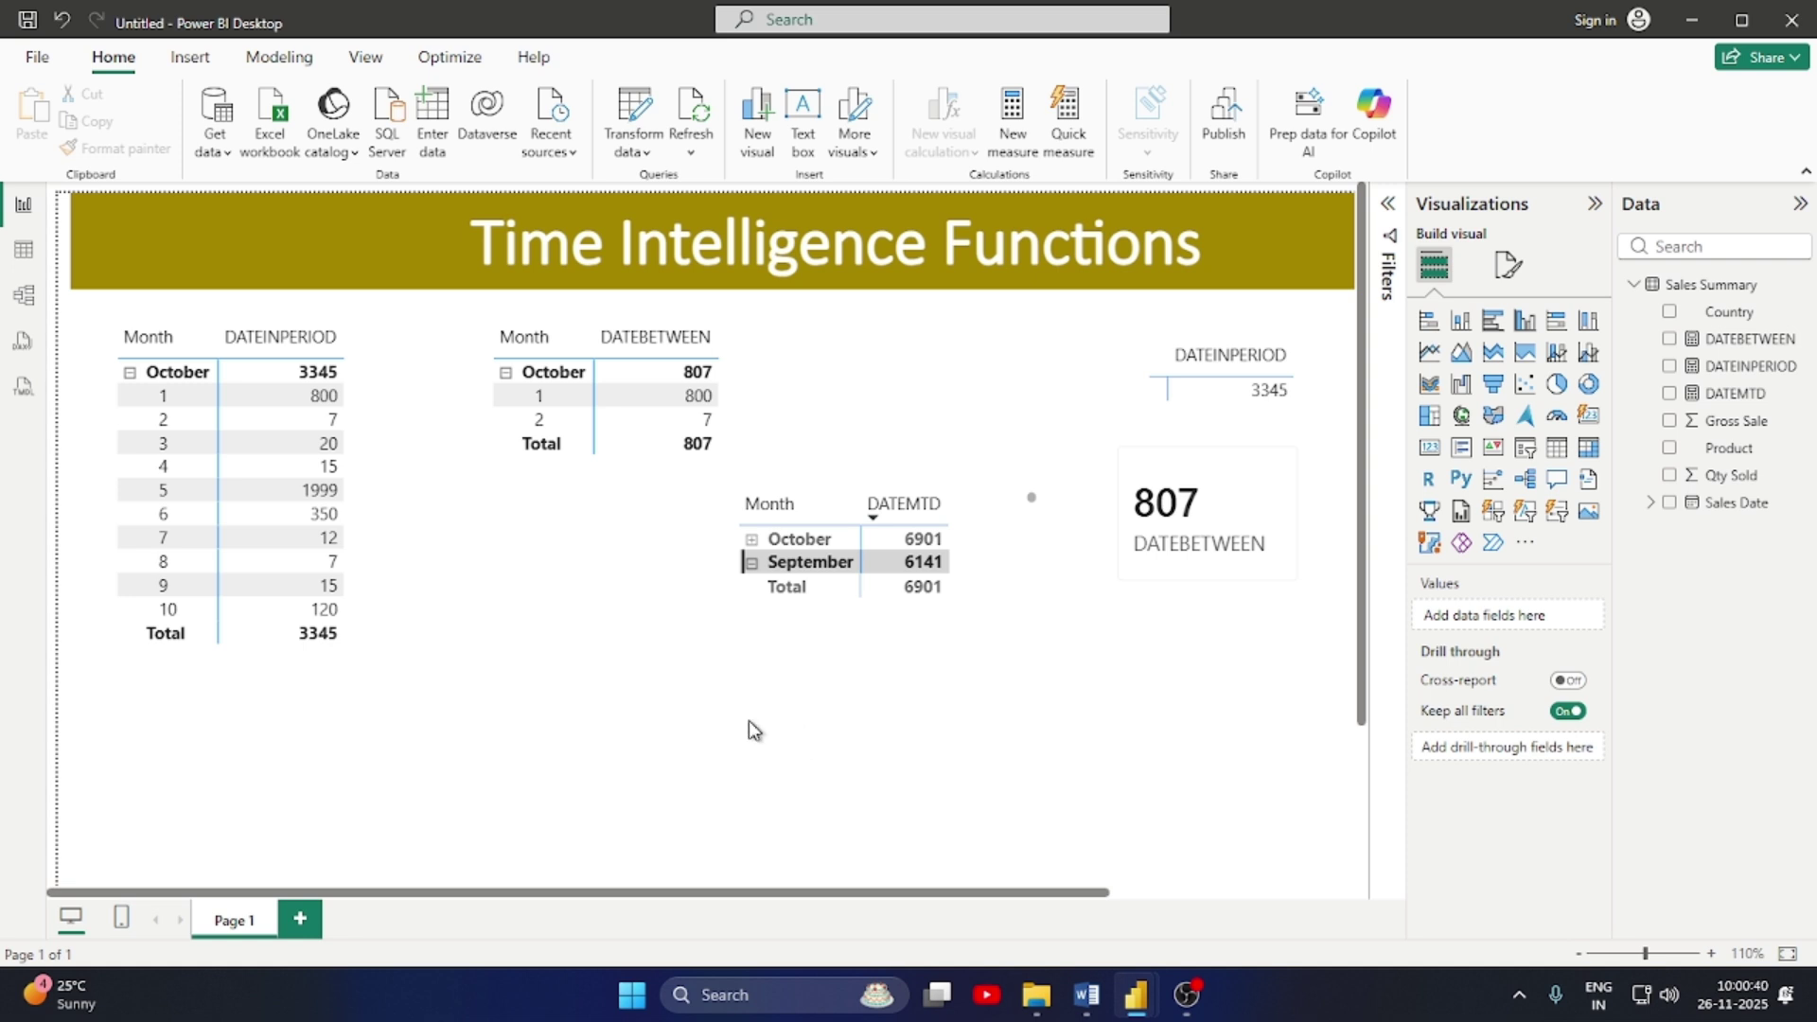
# Create a new measure and name it DATEQTD in place of the default name
pyautogui.click(1022, 121)
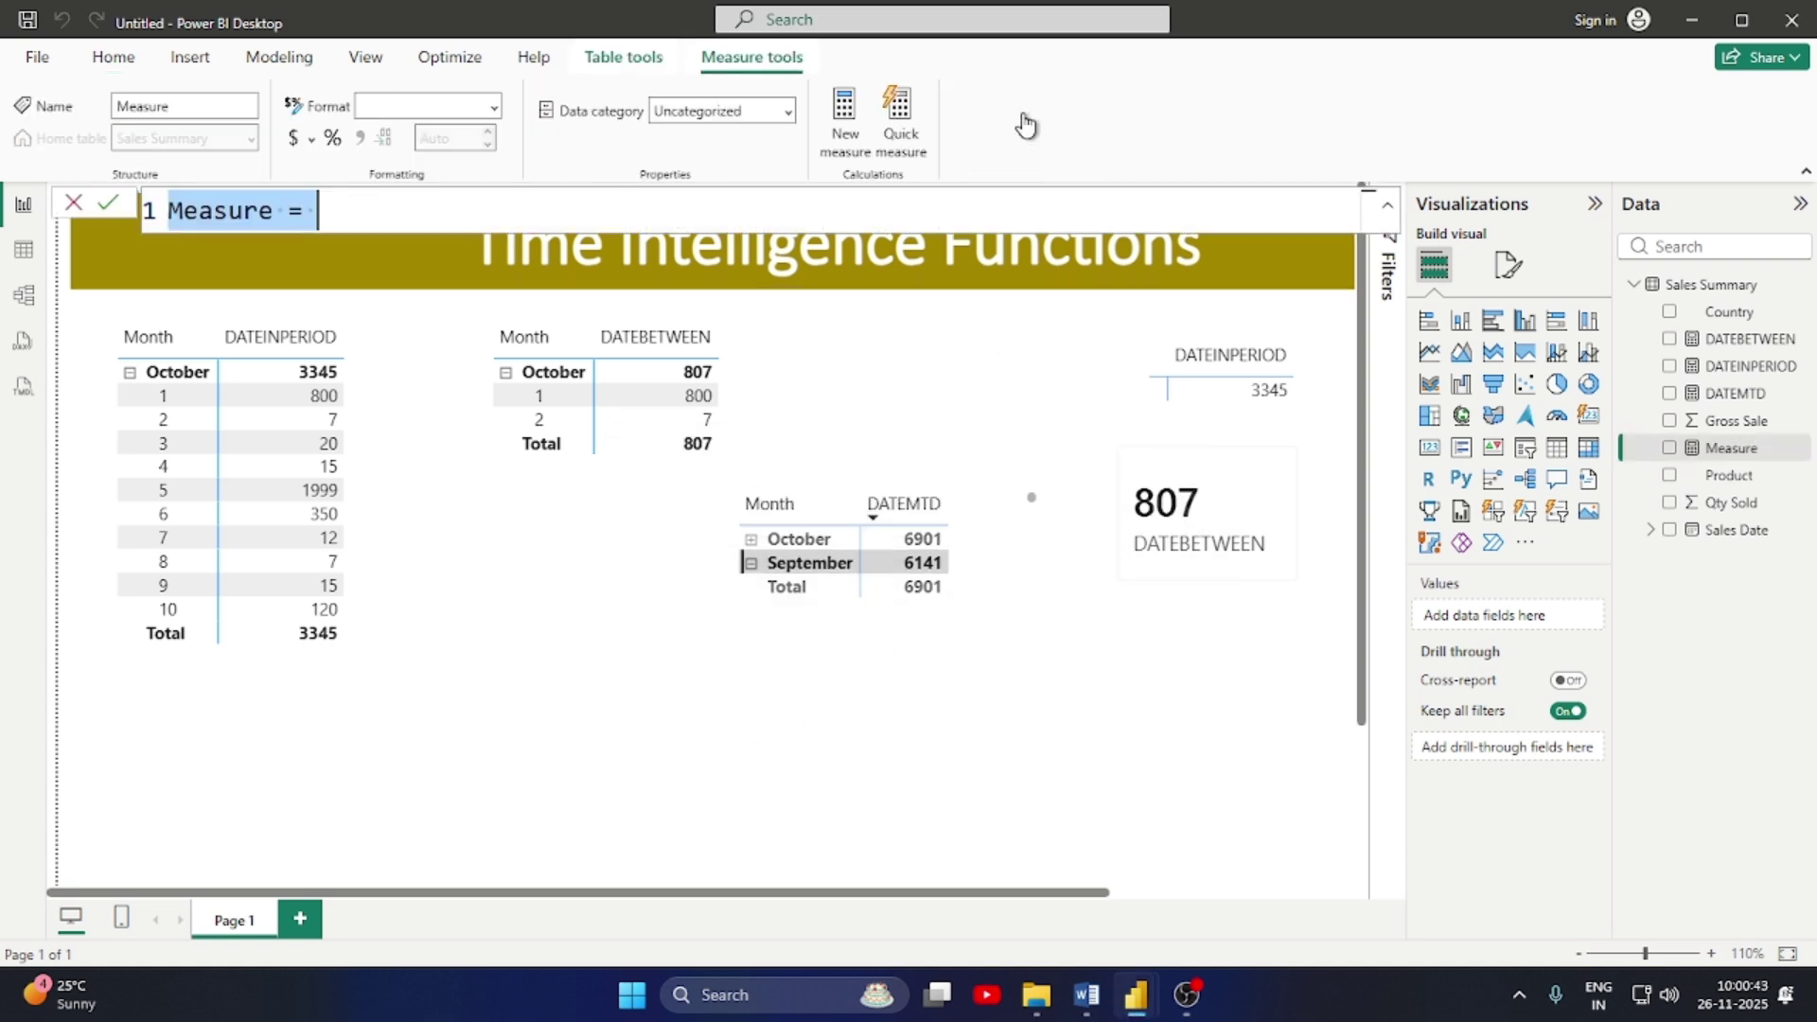
pyautogui.click(272, 210)
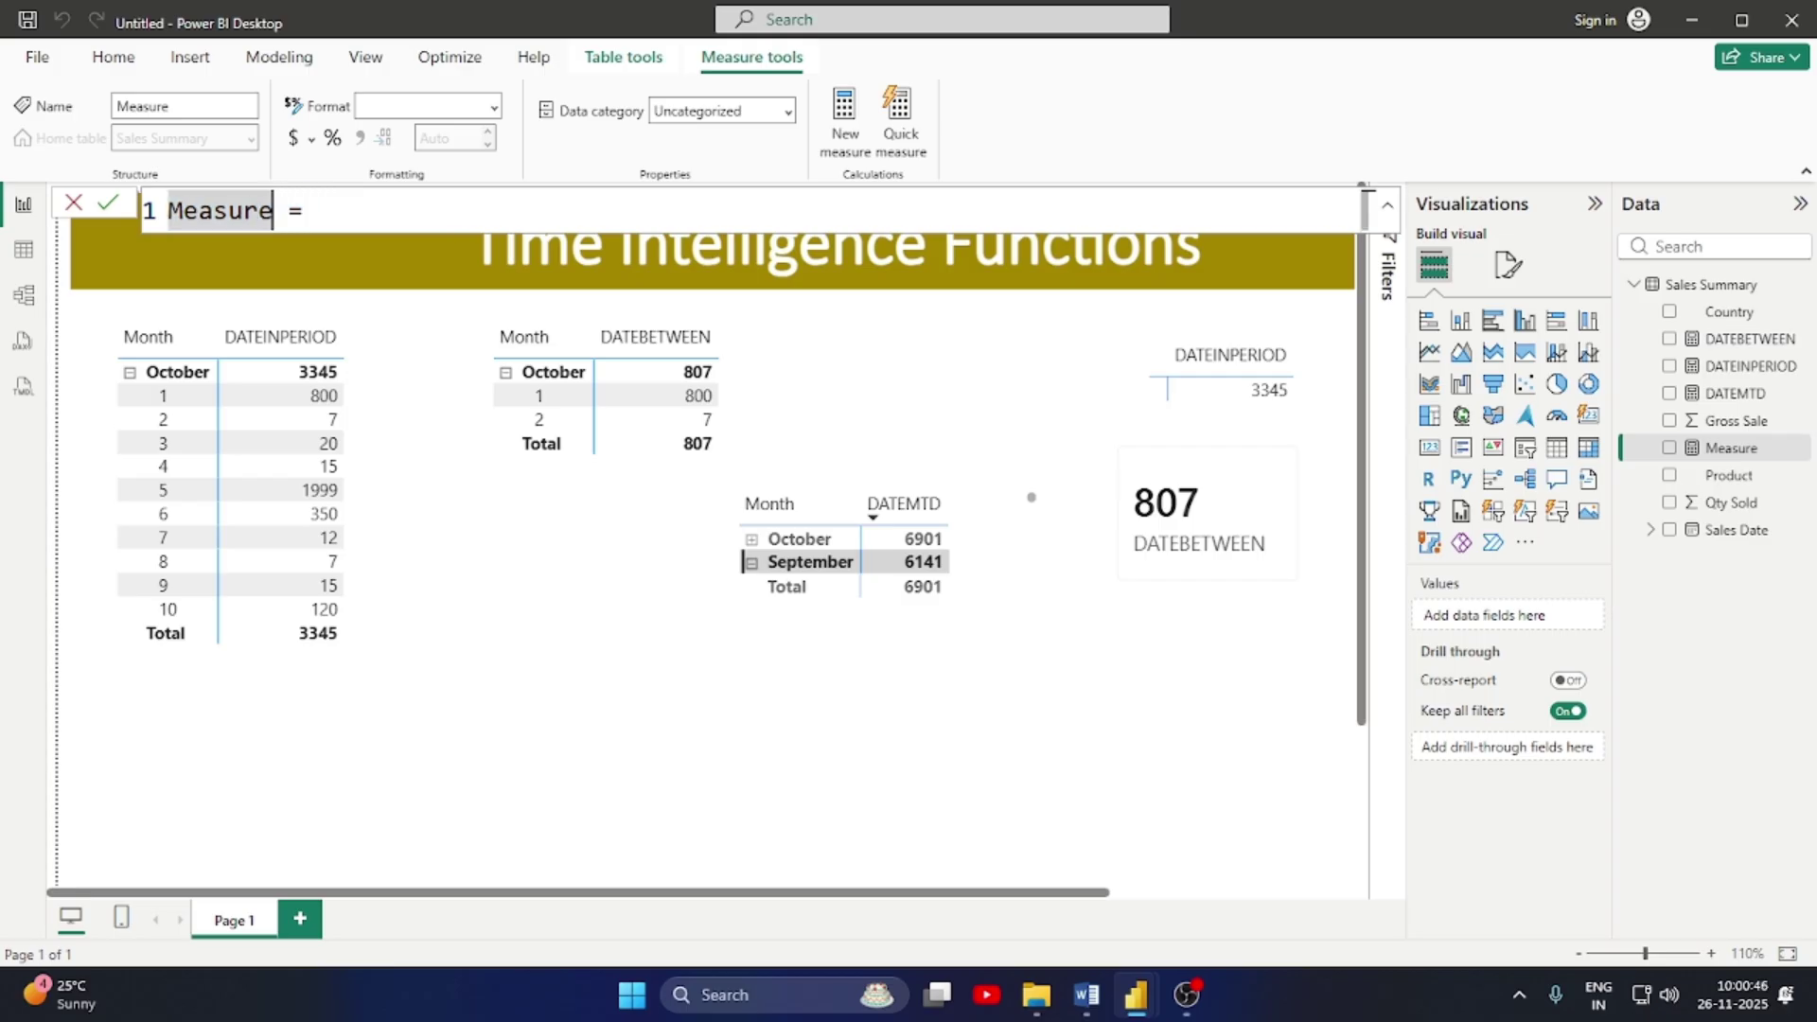
pyautogui.press('BackSpace')
pyautogui.press('BackSpace')
pyautogui.press('BackSpace')
pyautogui.press('BackSpace')
pyautogui.press('BackSpace')
pyautogui.press('BackSpace')
pyautogui.press('BackSpace')
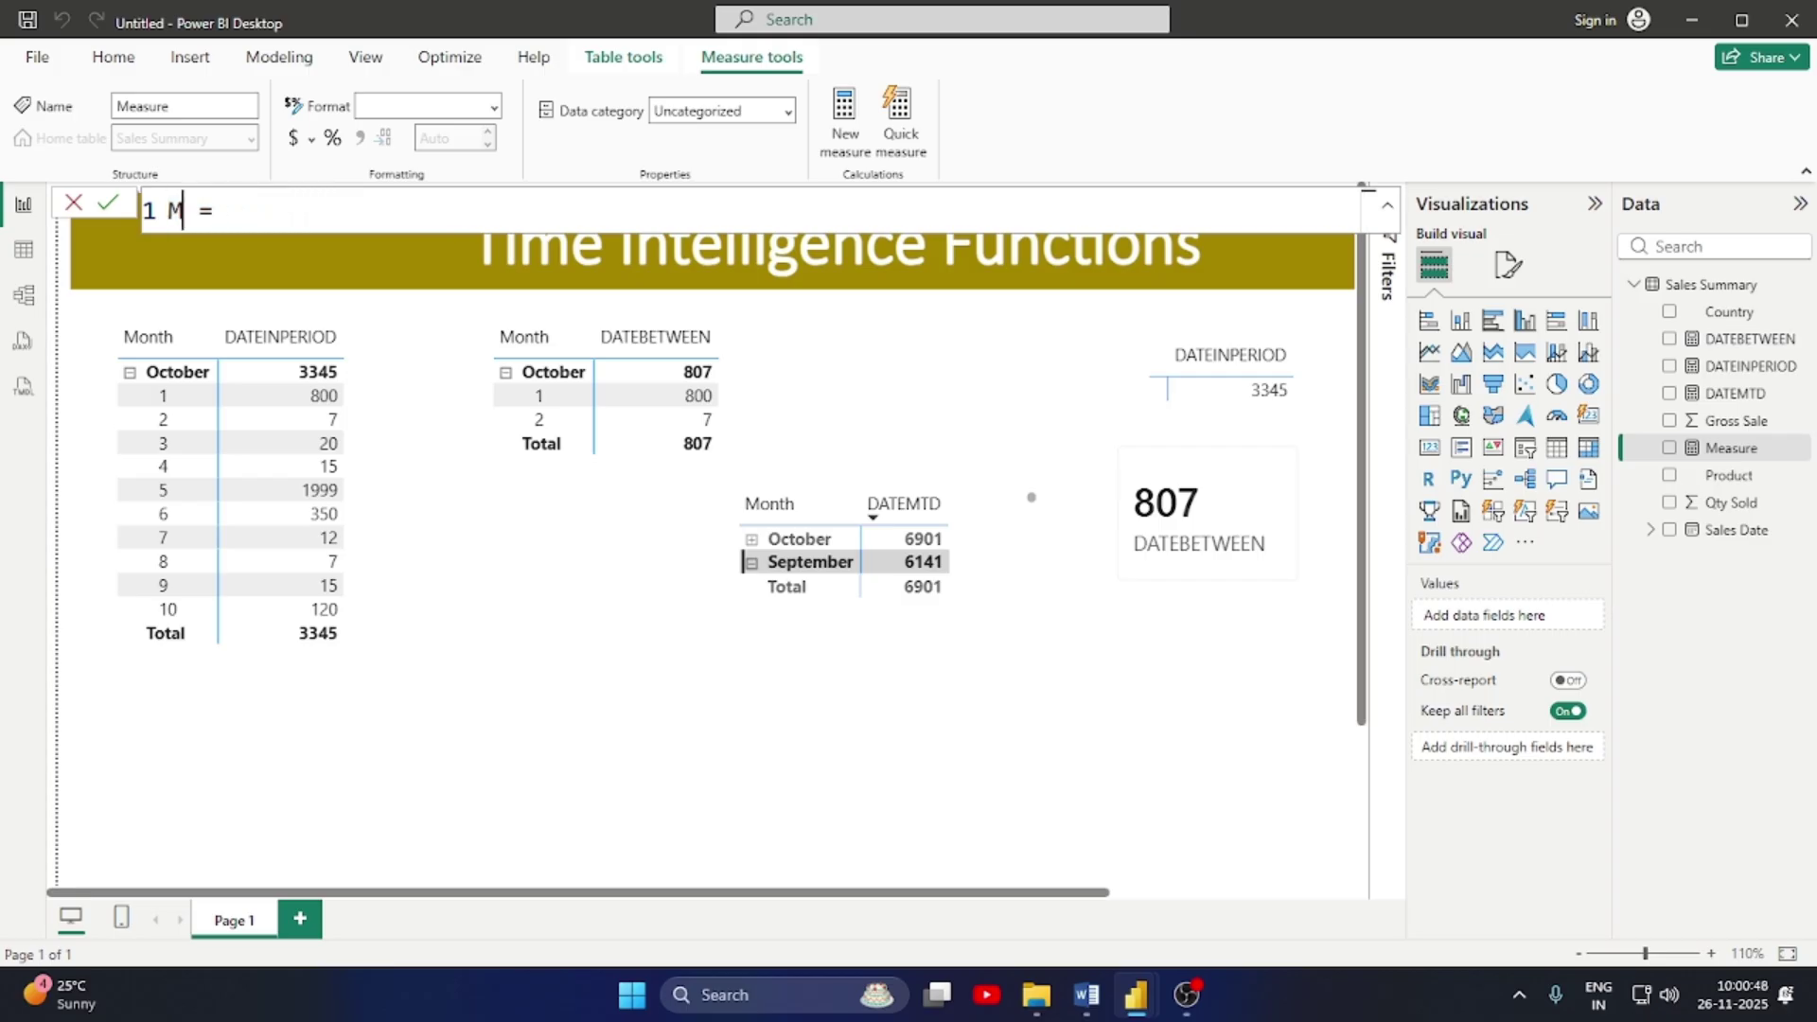
pyautogui.write('DATEQT')
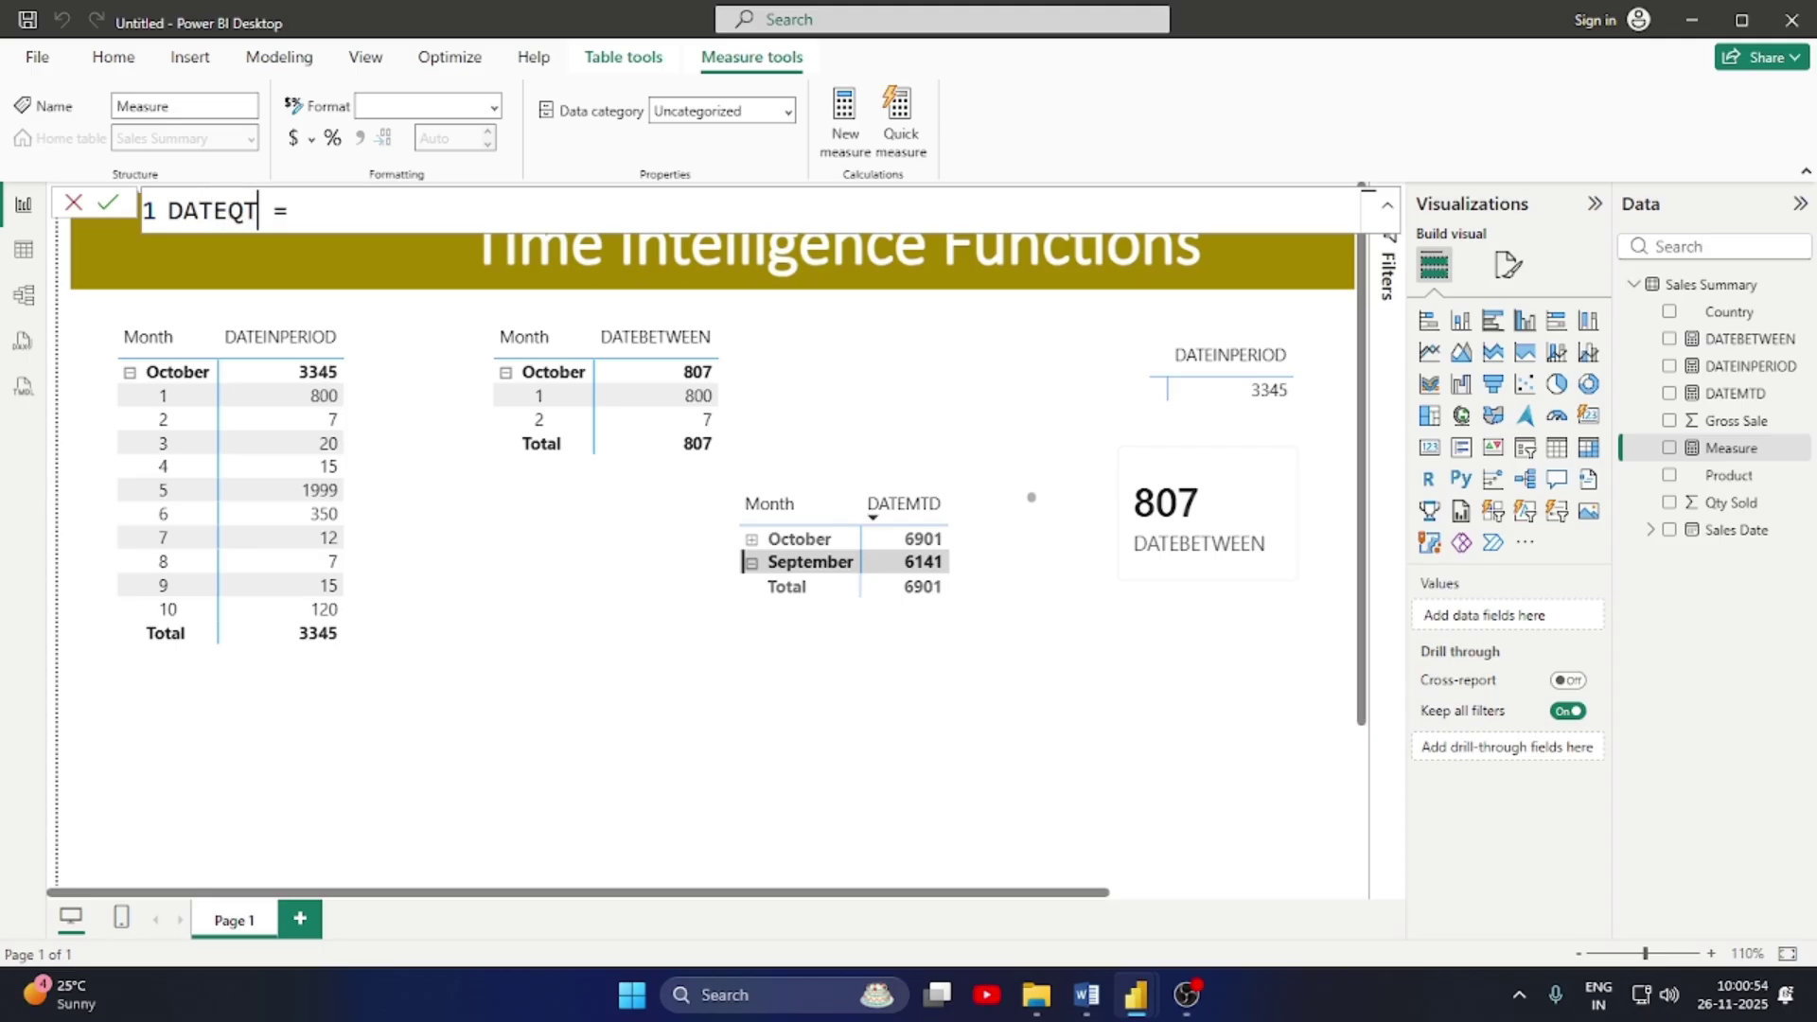
pyautogui.write('D')
pyautogui.click(305, 212)
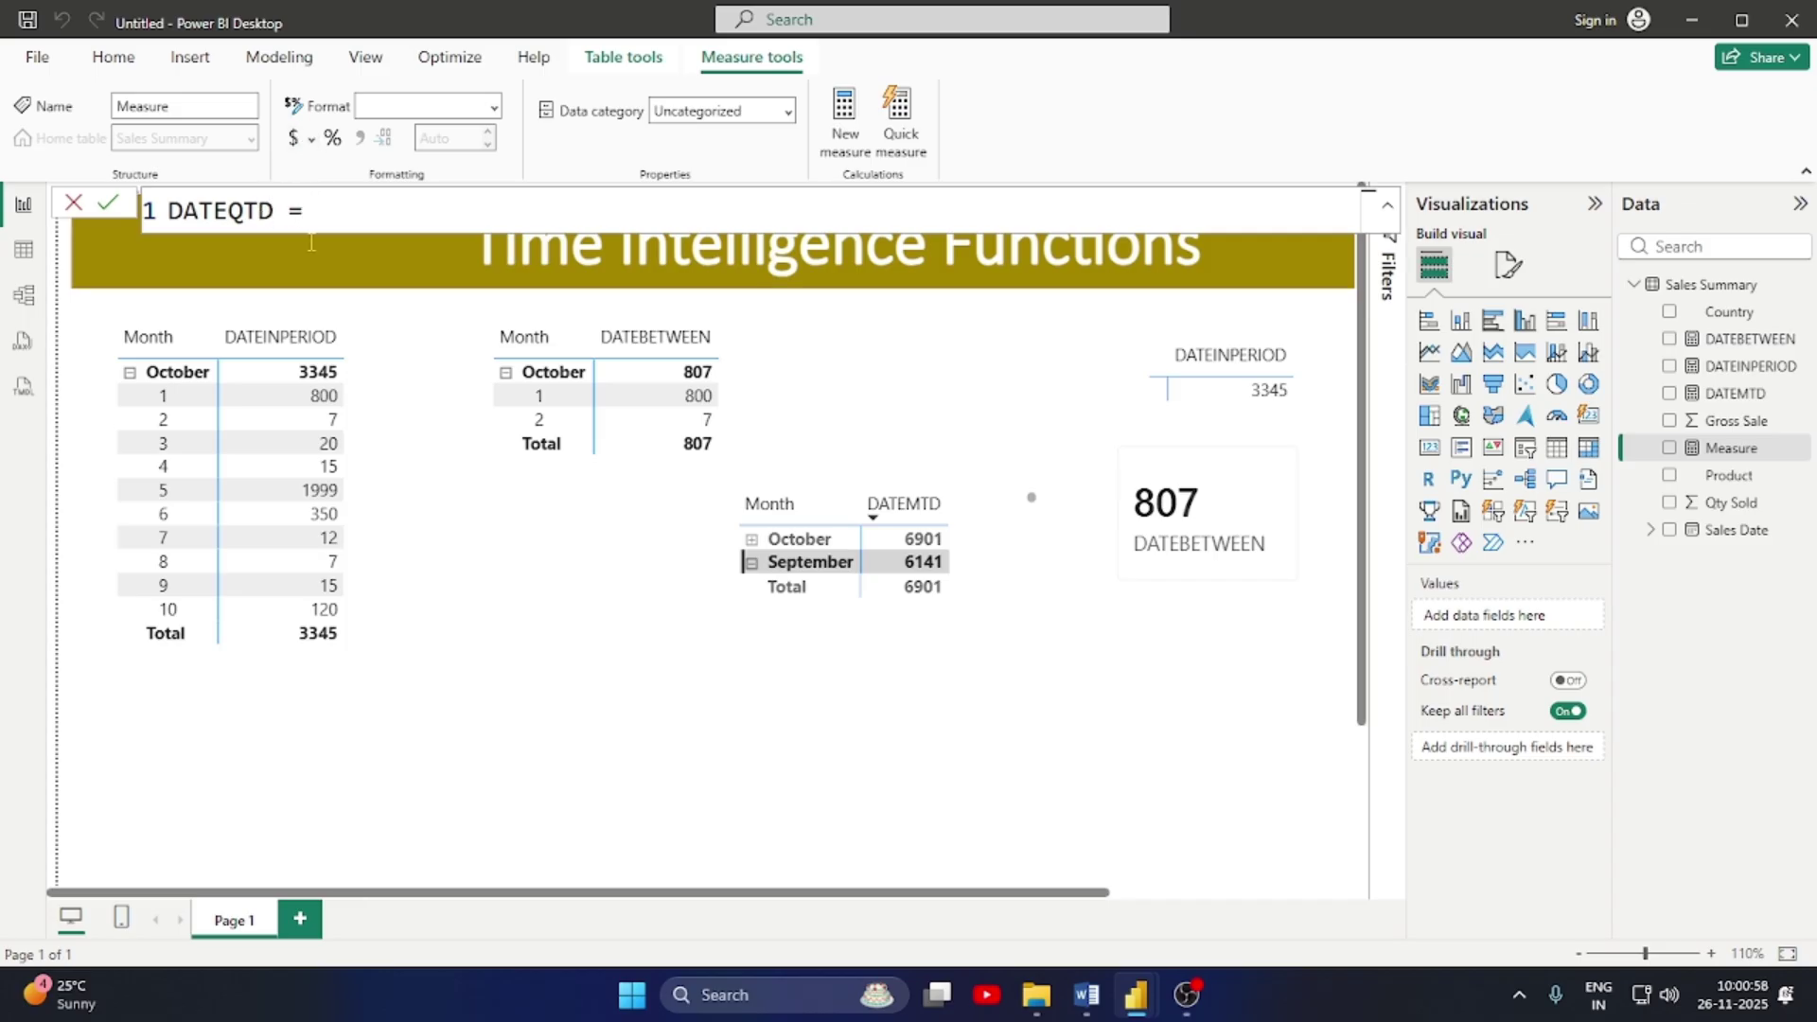
# Begin the DATEQTD formula with CALCULATE over the SUM of 'Sales Summary'[Qty Sold]
pyautogui.write('CAL')
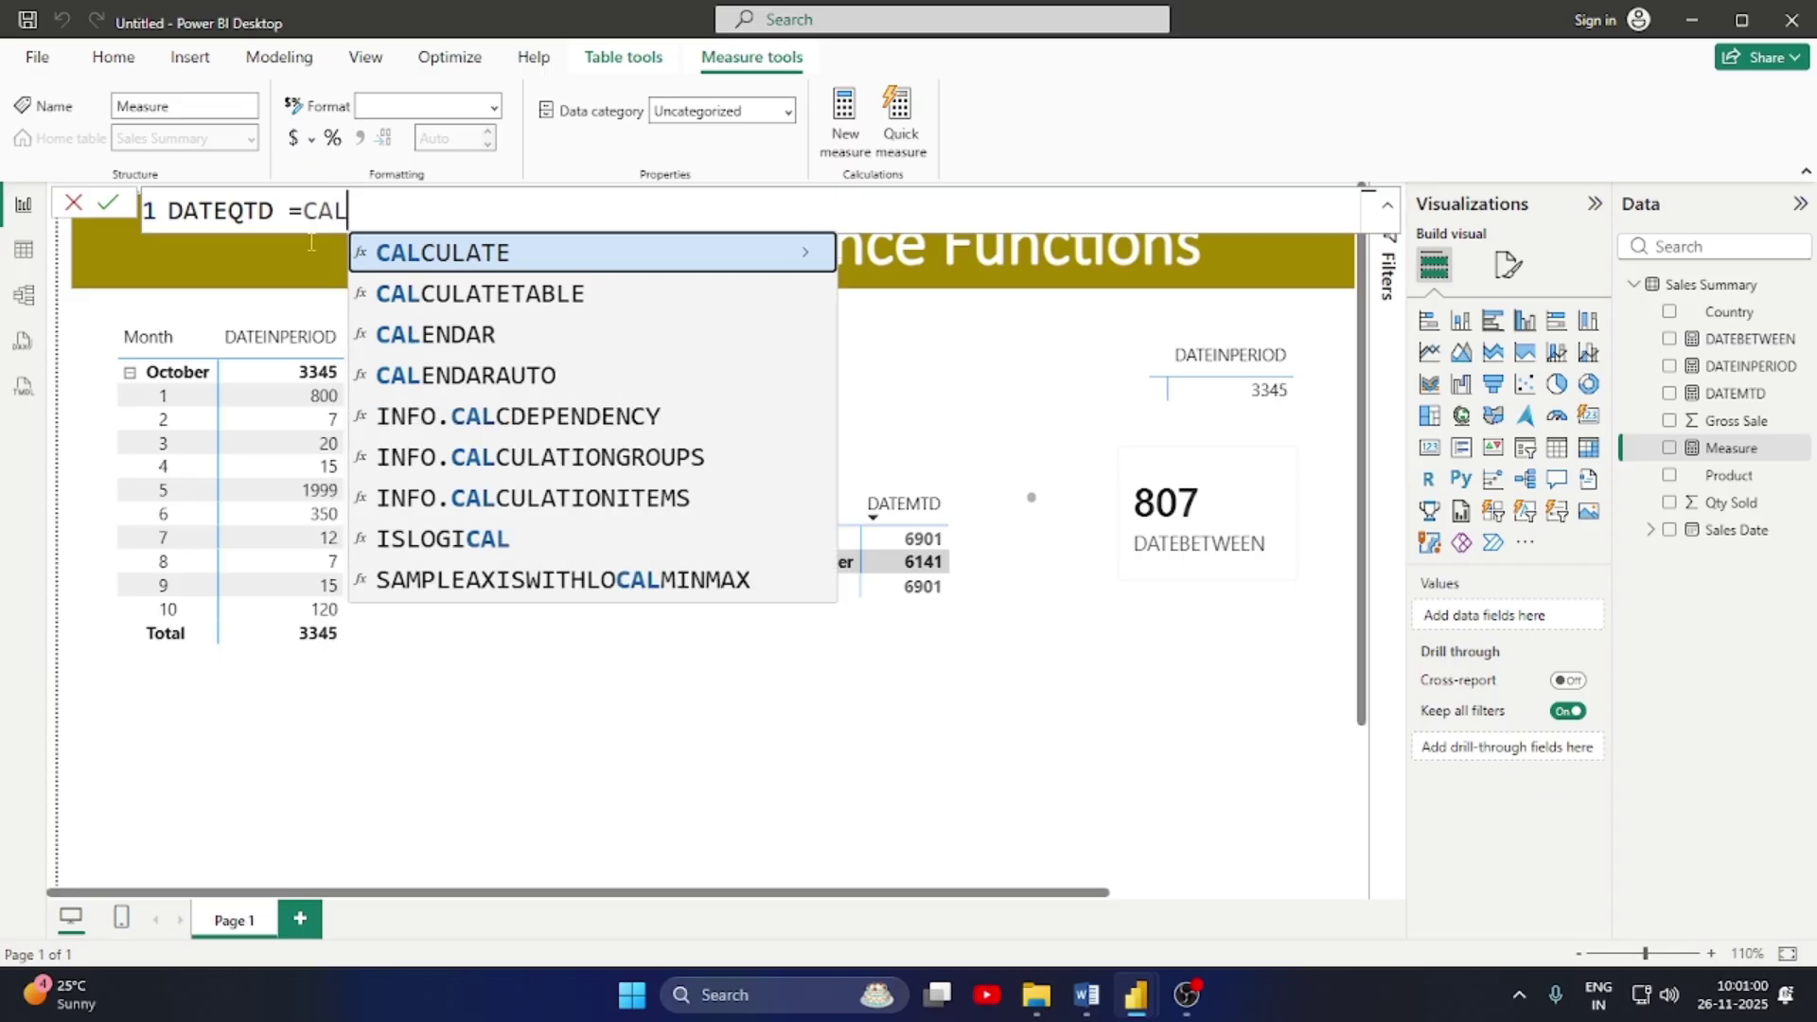
pyautogui.press('Tab')
pyautogui.write('SU')
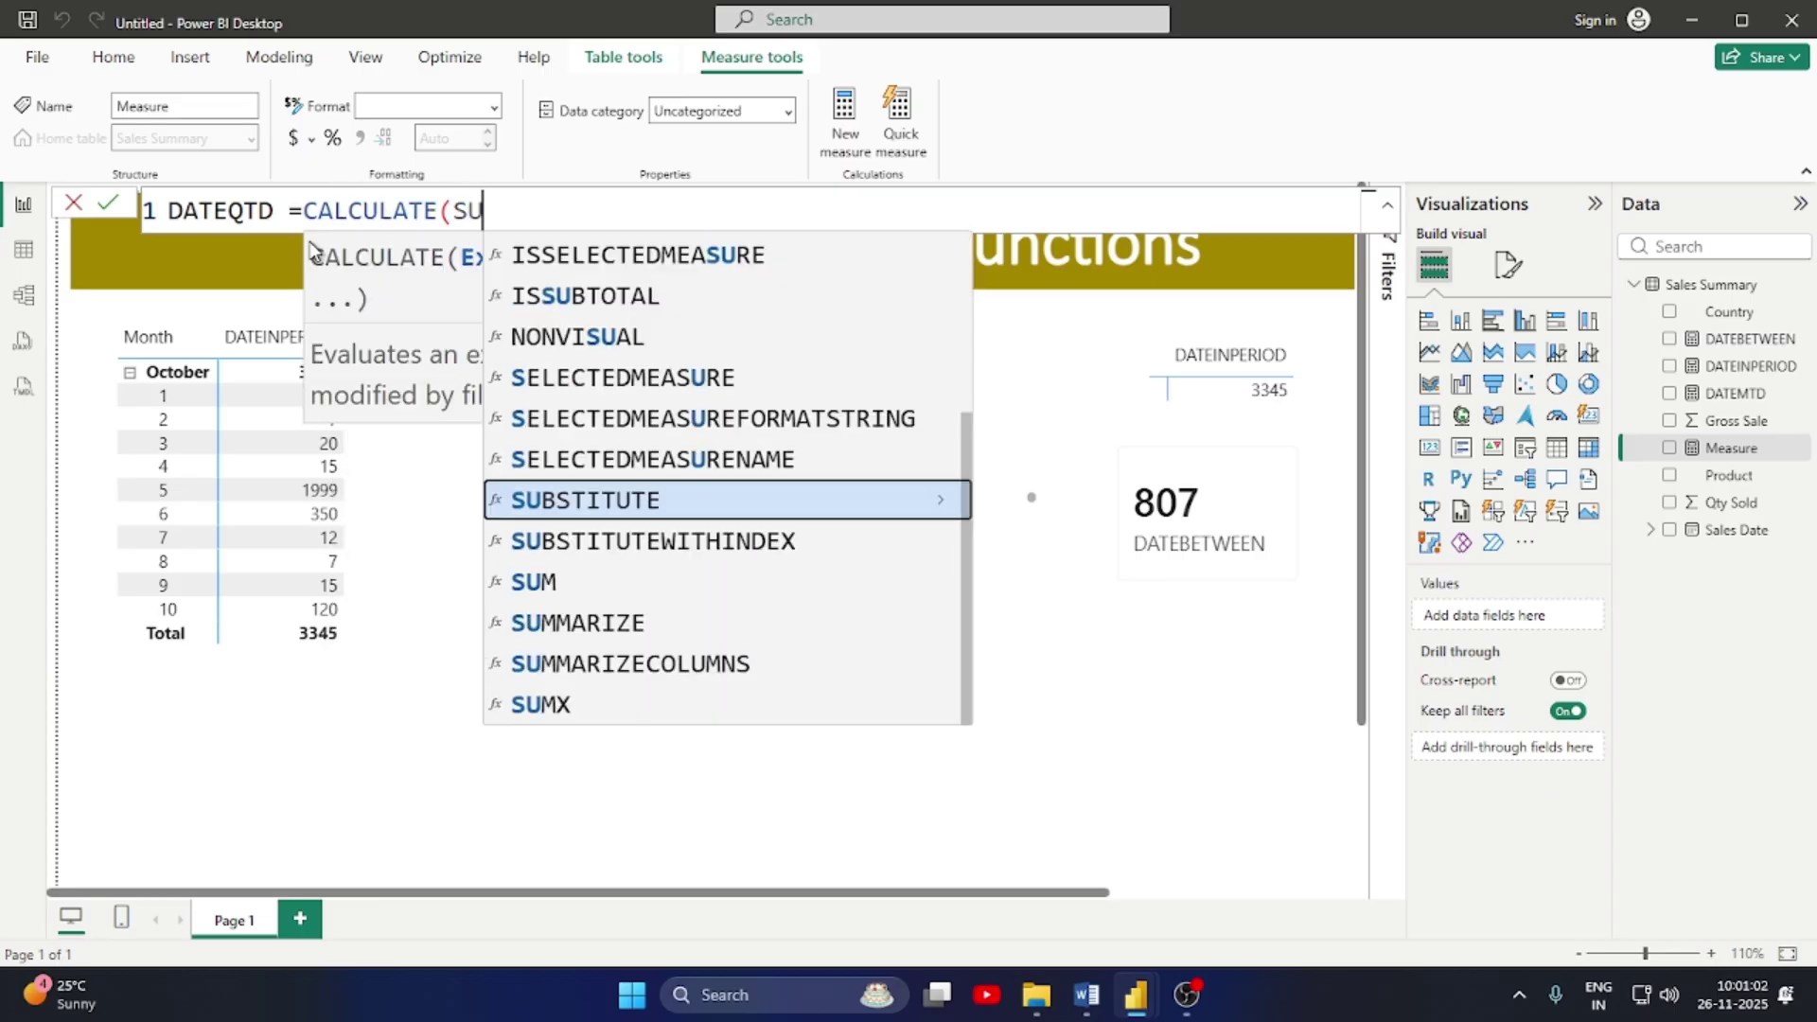
pyautogui.write('M(')
pyautogui.press('Tab')
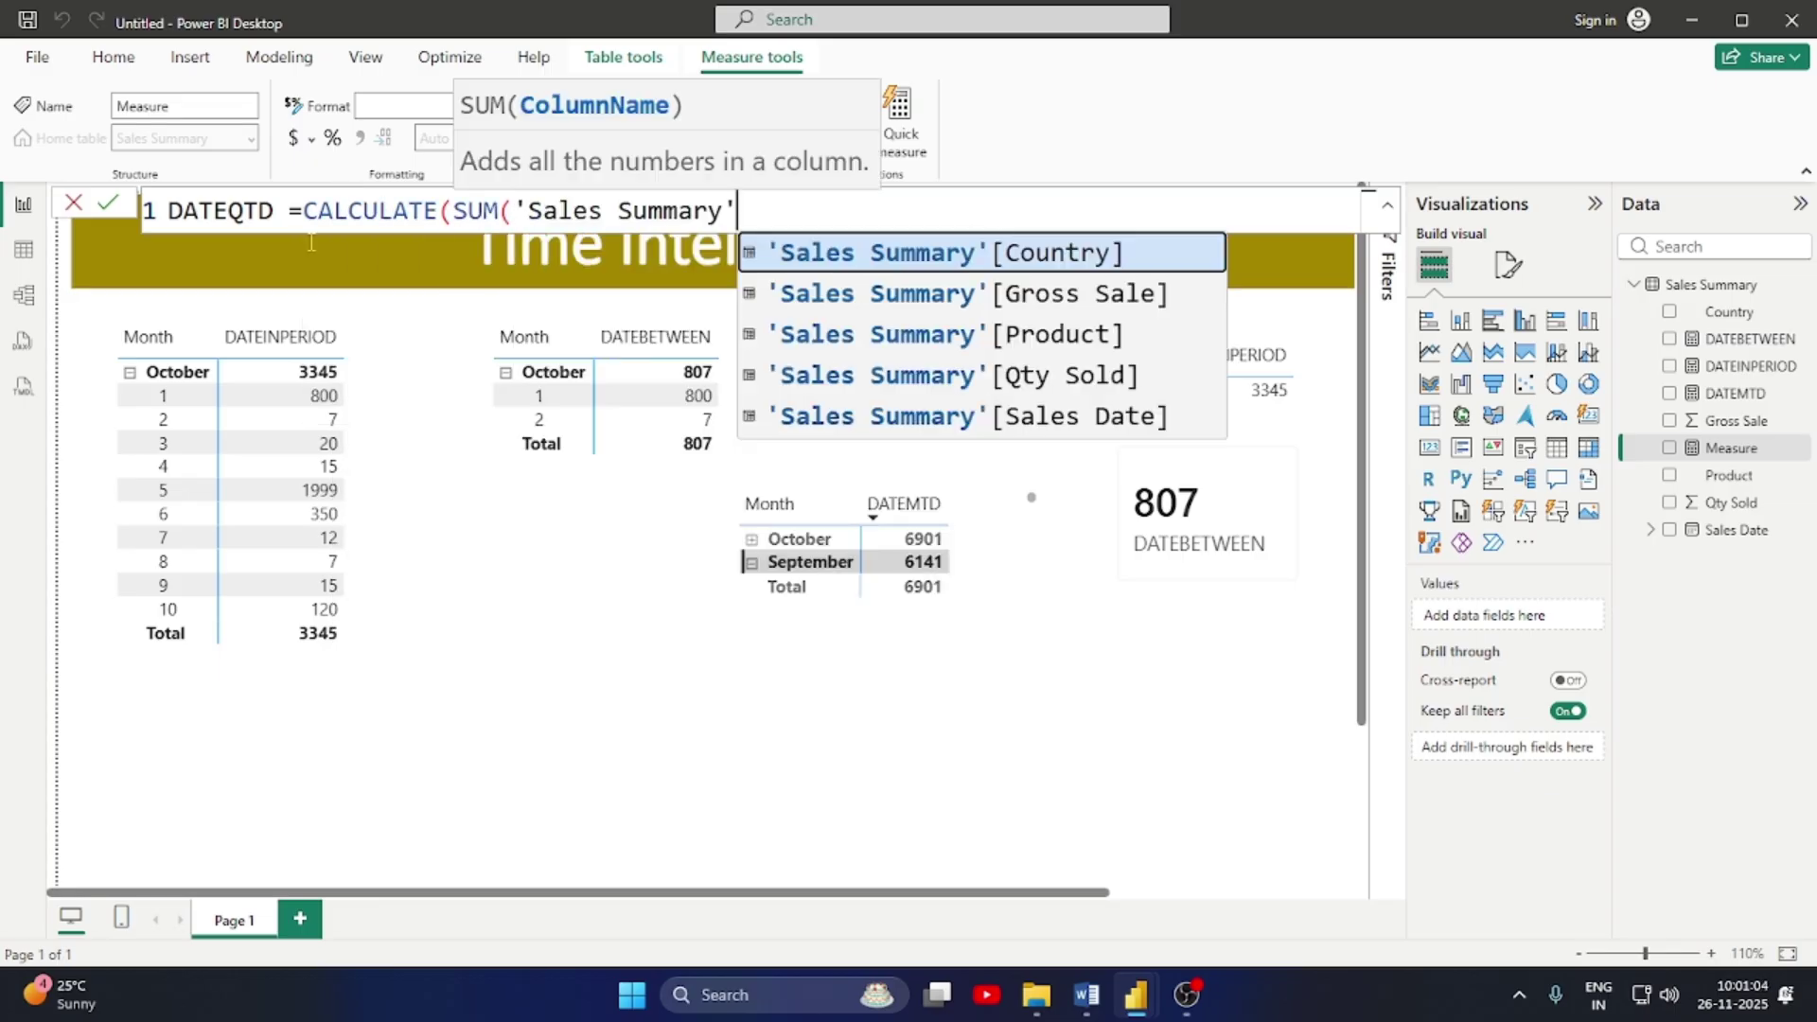
pyautogui.press('Down')
pyautogui.press('Down')
pyautogui.press('Down')
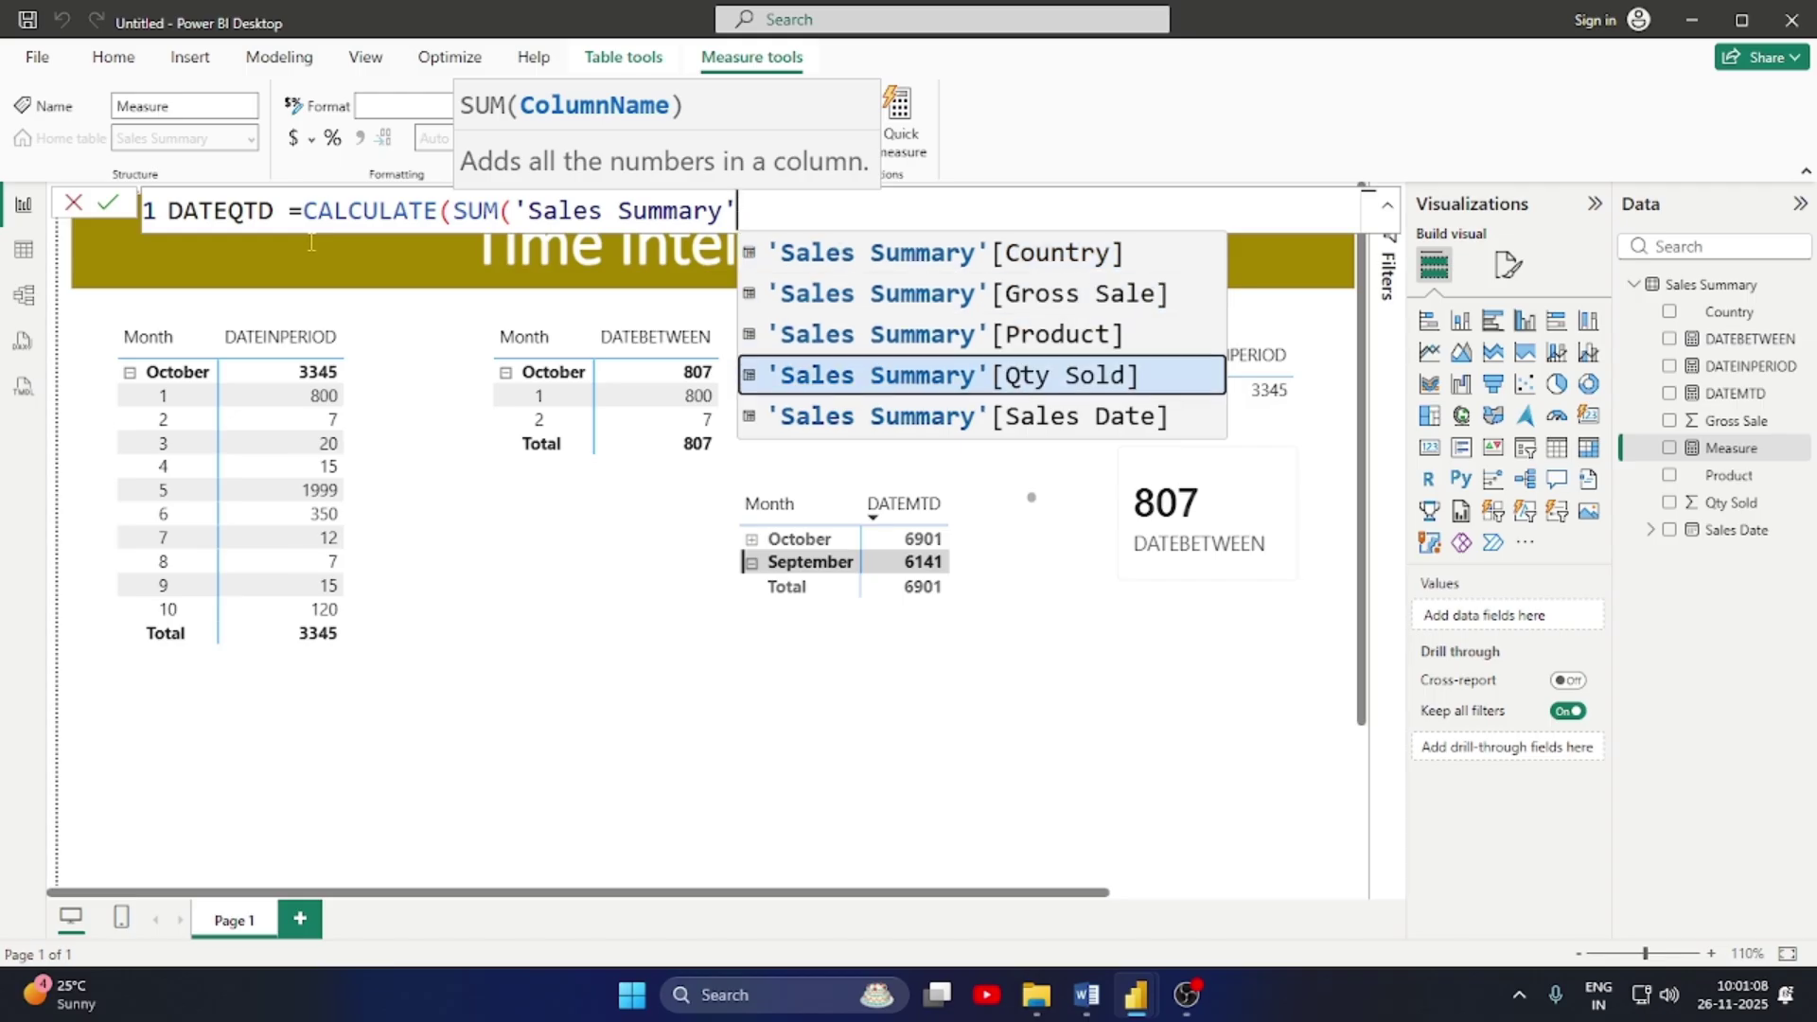
pyautogui.press('Tab')
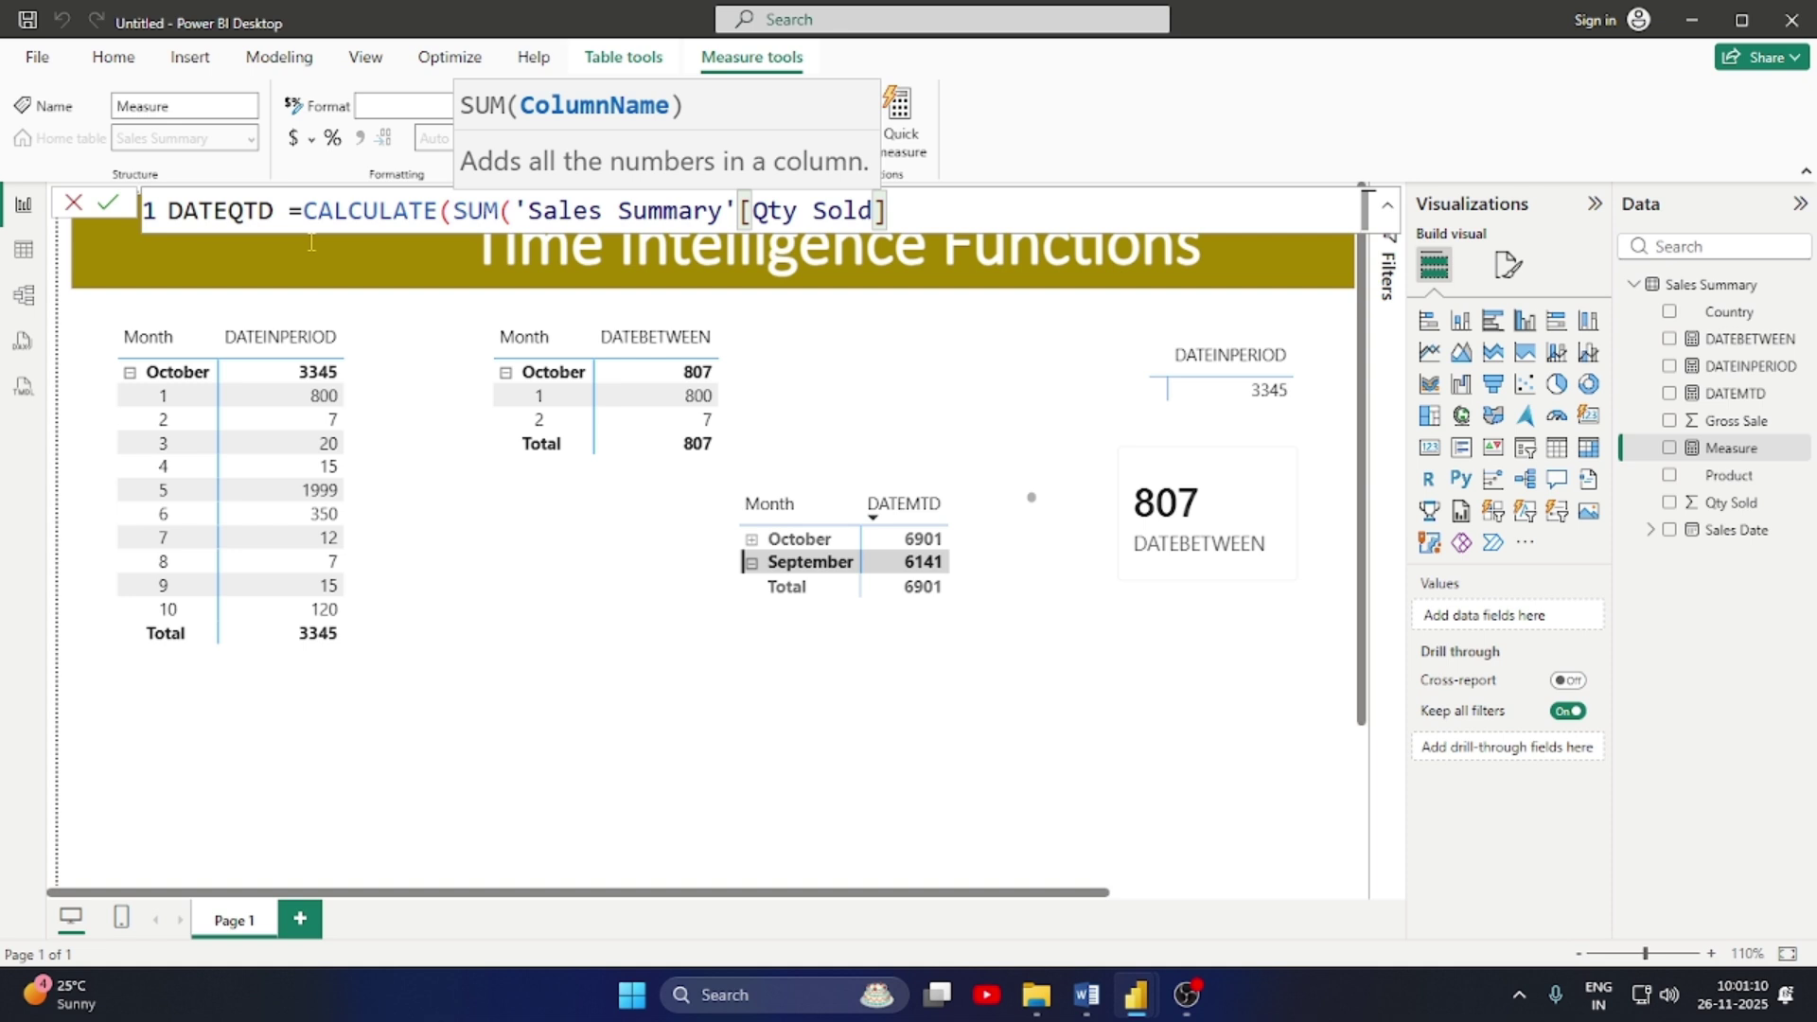
pyautogui.write(')')
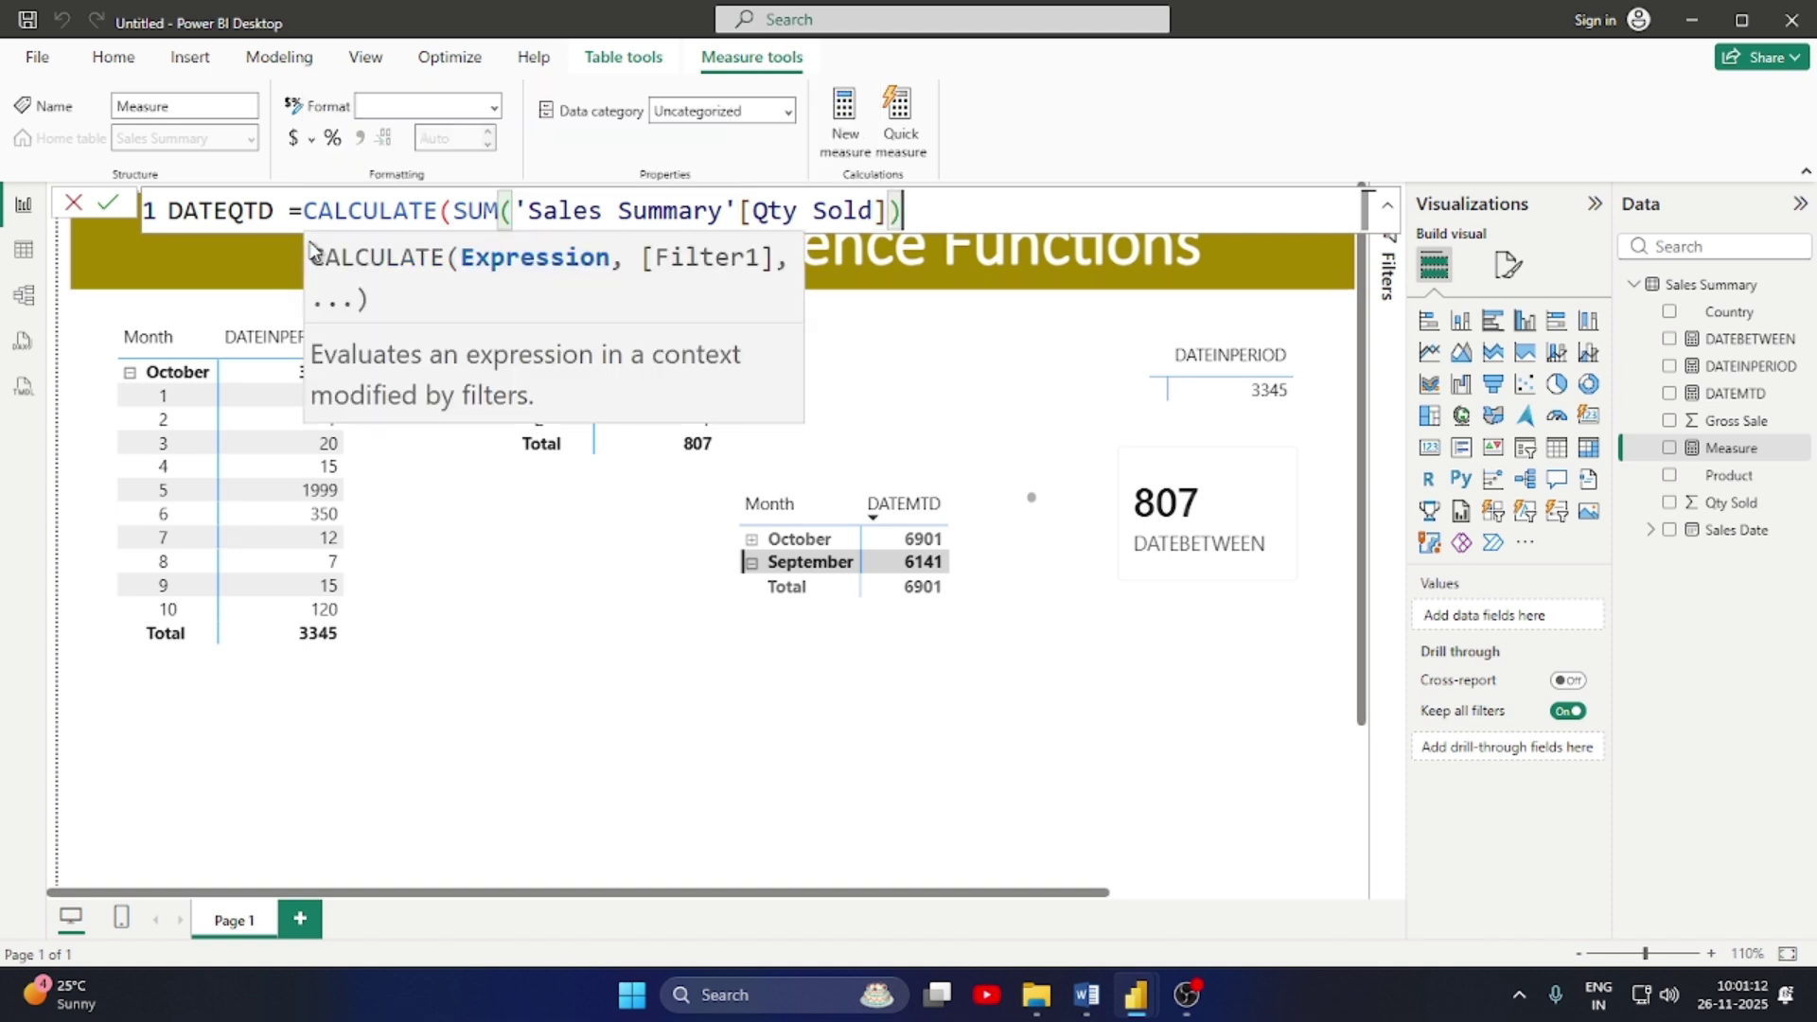
pyautogui.write(',')
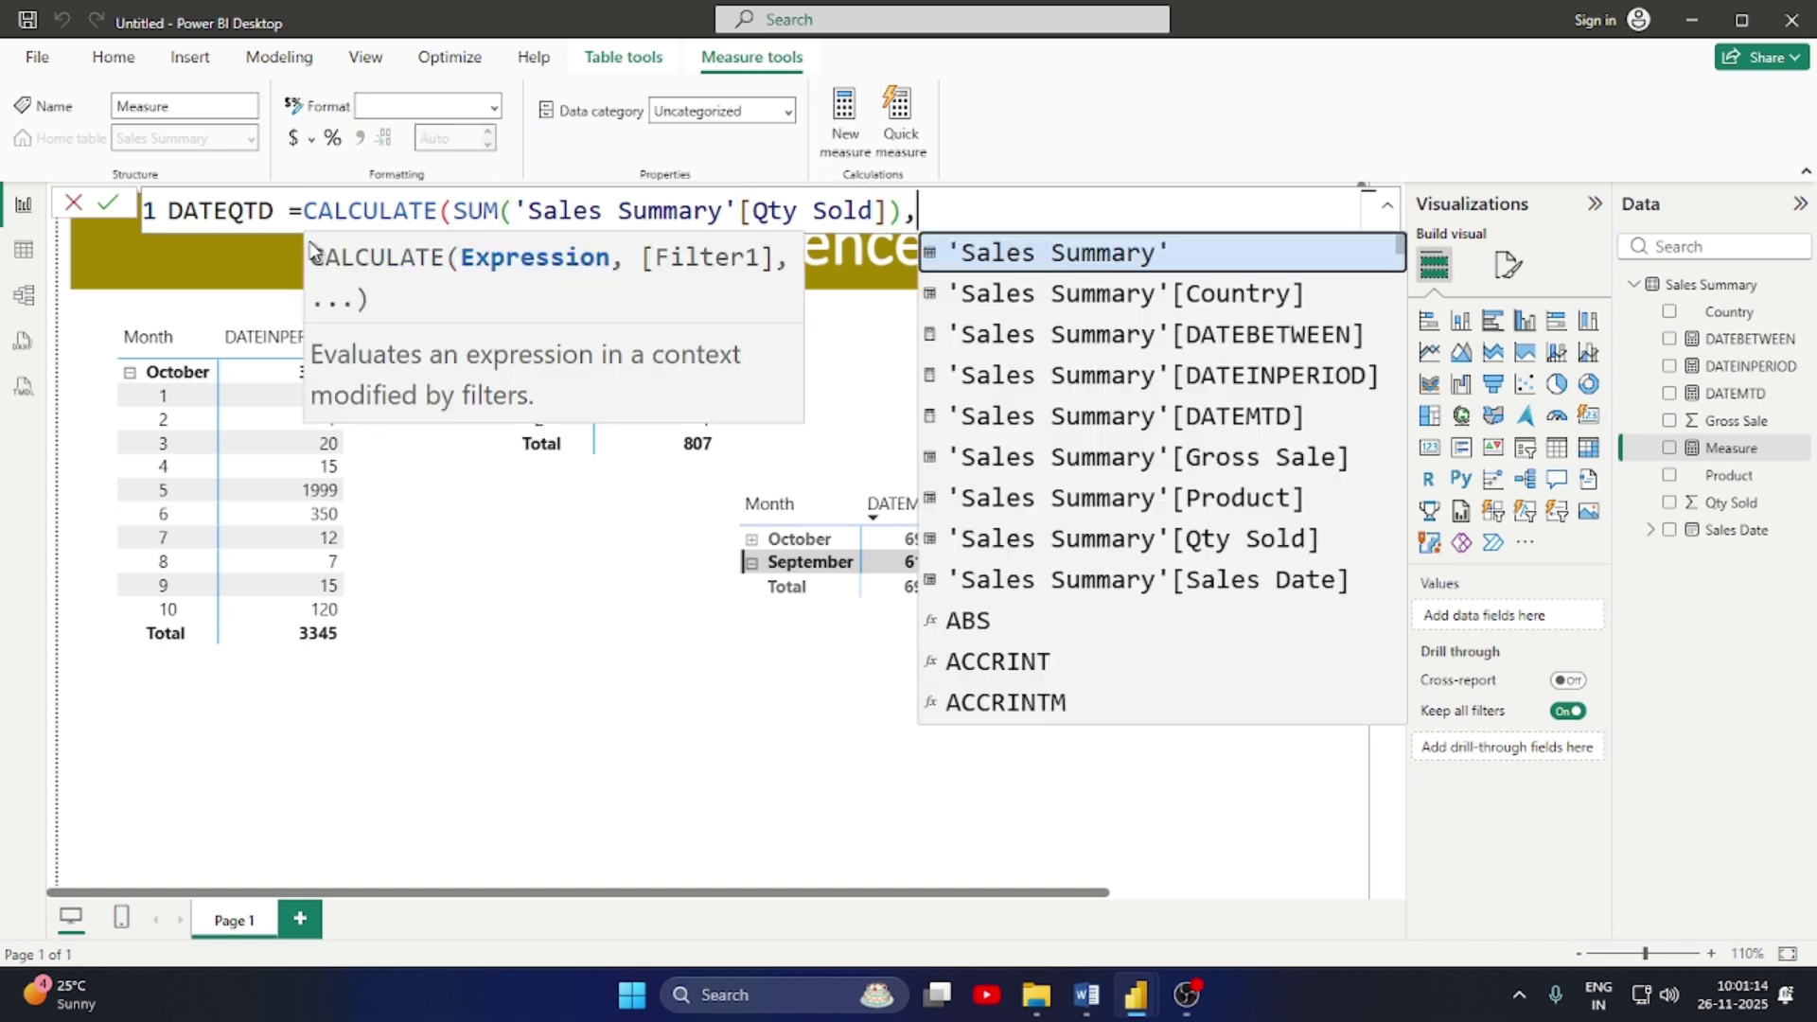
# Add DATESQTD on 'Sales Summary'[Sales Date] as the filter of the DATEQTD formula and commit the measure
pyautogui.write('DATE')
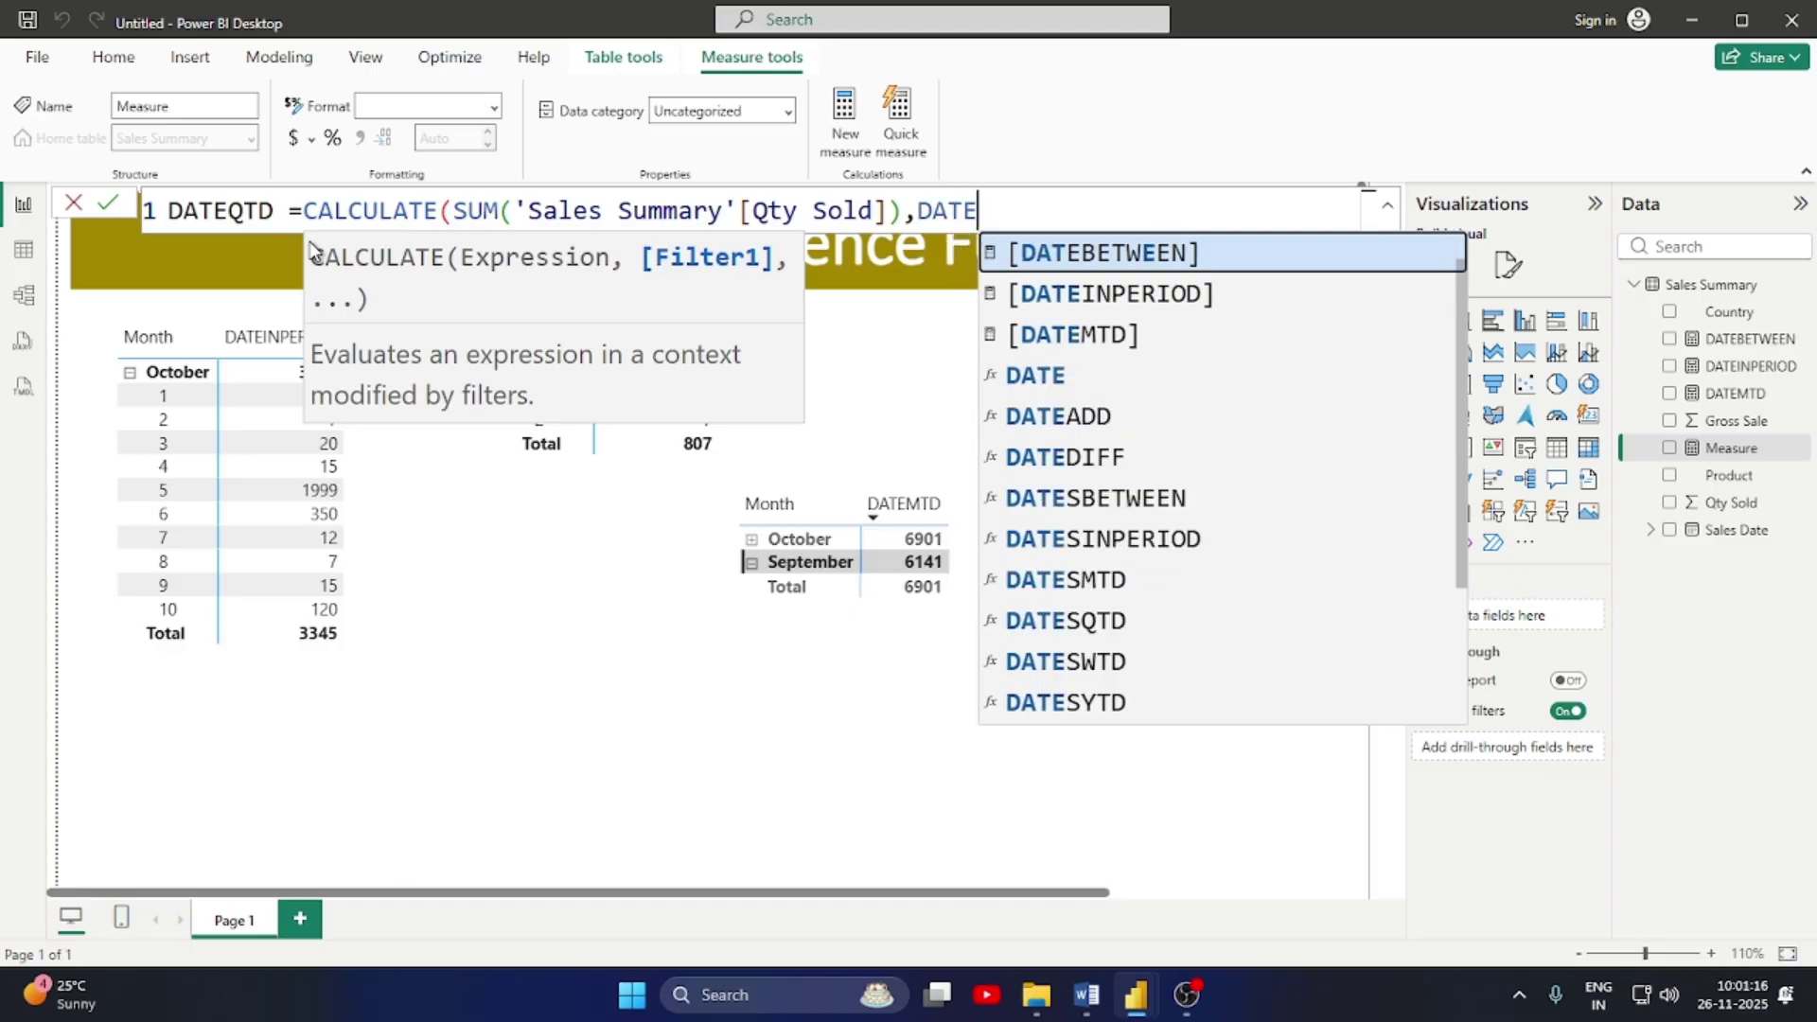
pyautogui.press('Down')
pyautogui.press('Down')
pyautogui.press('Down')
pyautogui.press('Down')
pyautogui.press('Down')
pyautogui.press('Down')
pyautogui.press('Down')
pyautogui.press('Down')
pyautogui.press('Down')
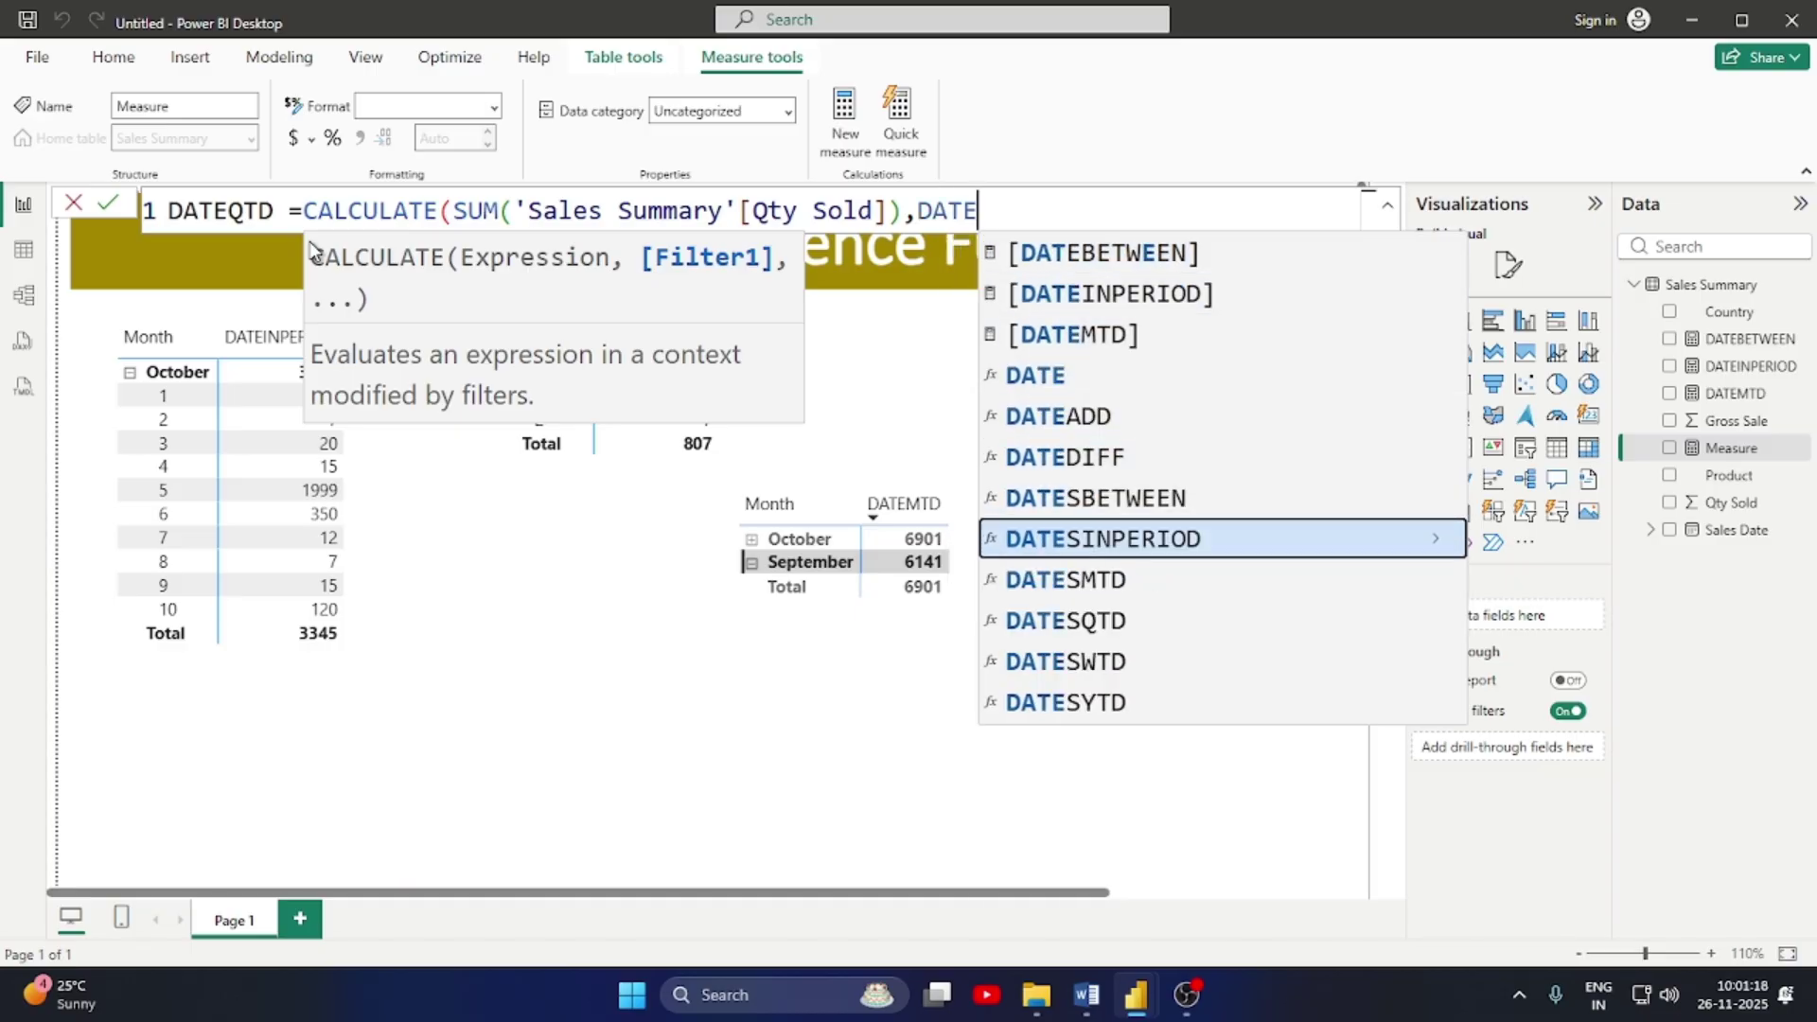
pyautogui.press('Tab')
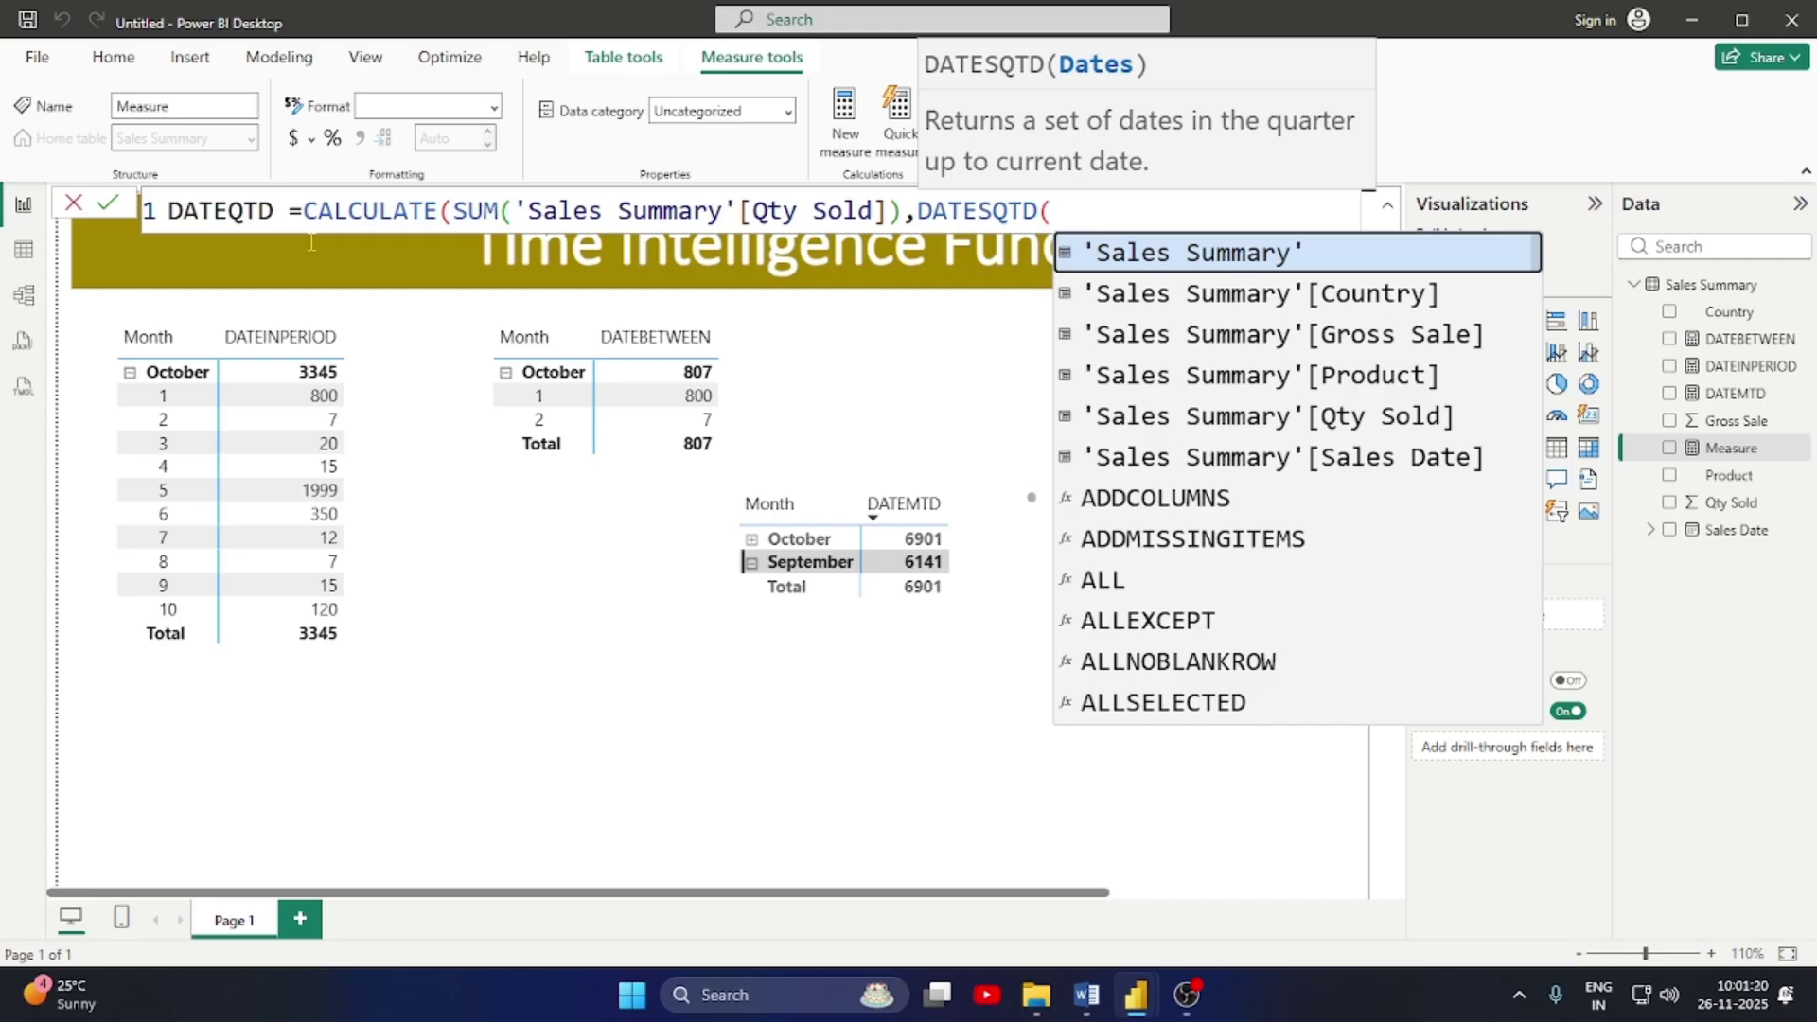
pyautogui.write('SA')
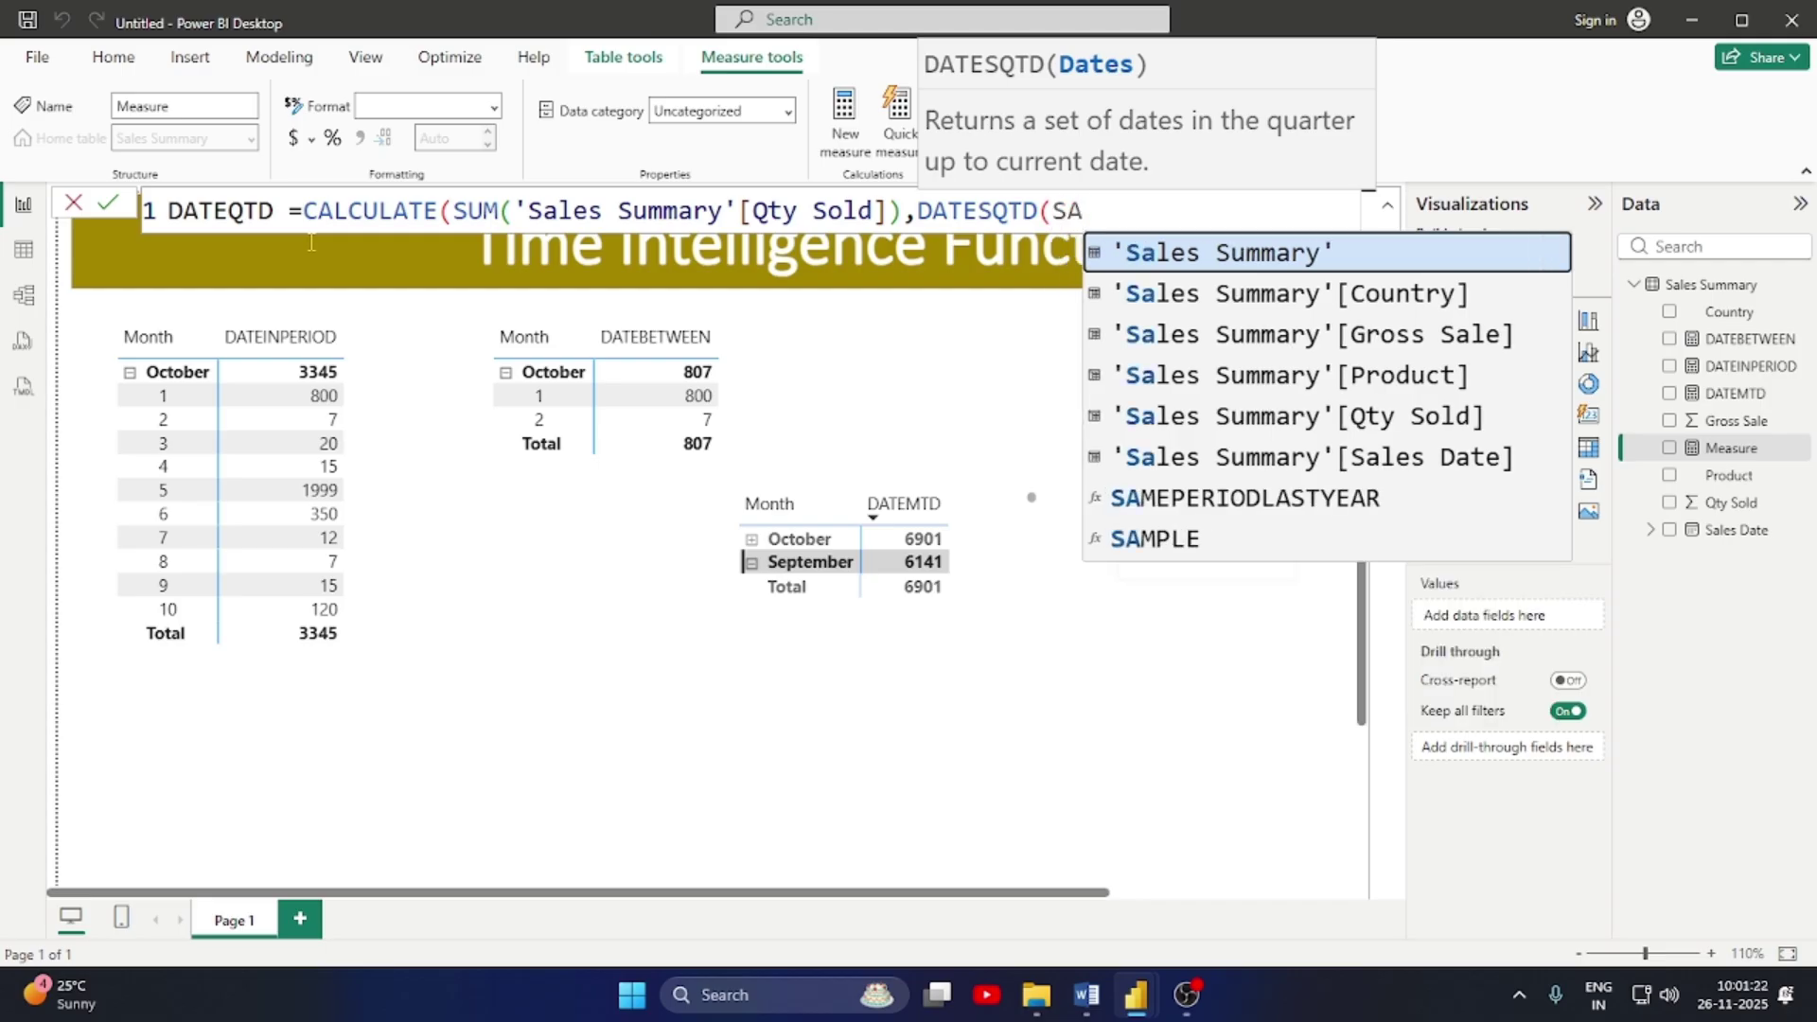
pyautogui.press('Down')
pyautogui.press('Down')
pyautogui.press('Down')
pyautogui.press('Down')
pyautogui.press('Down')
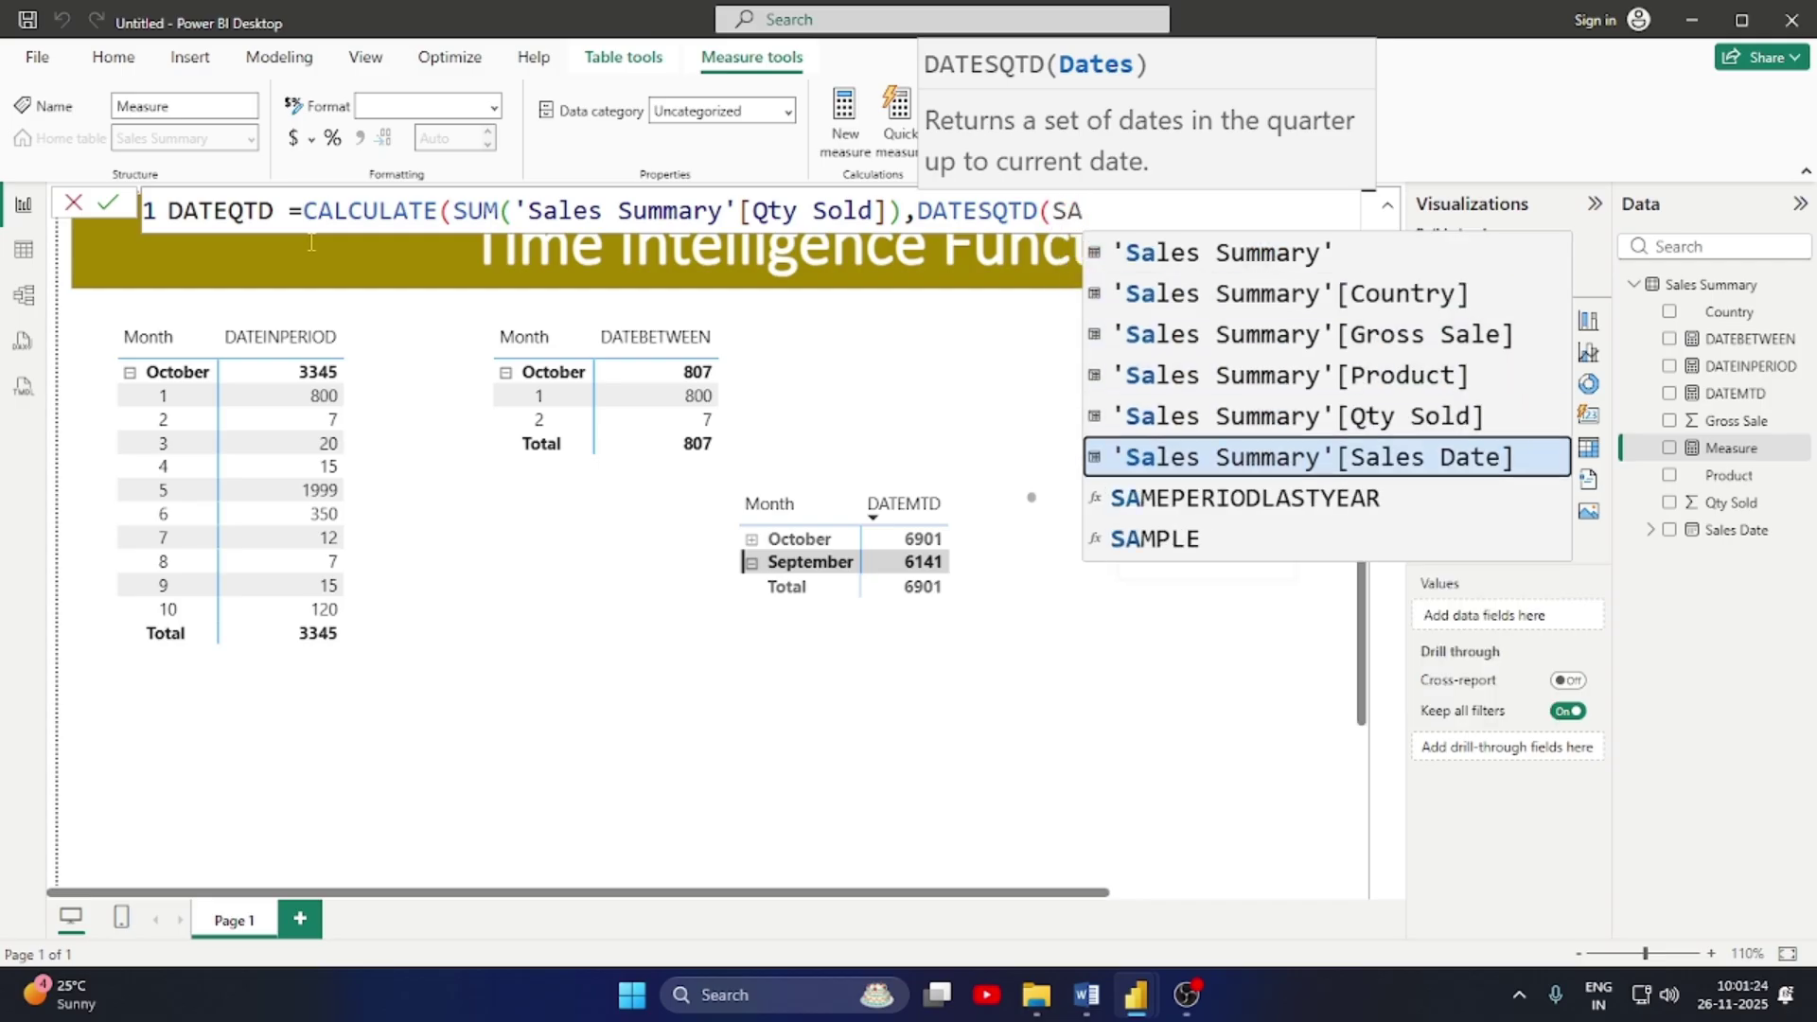
pyautogui.press('Tab')
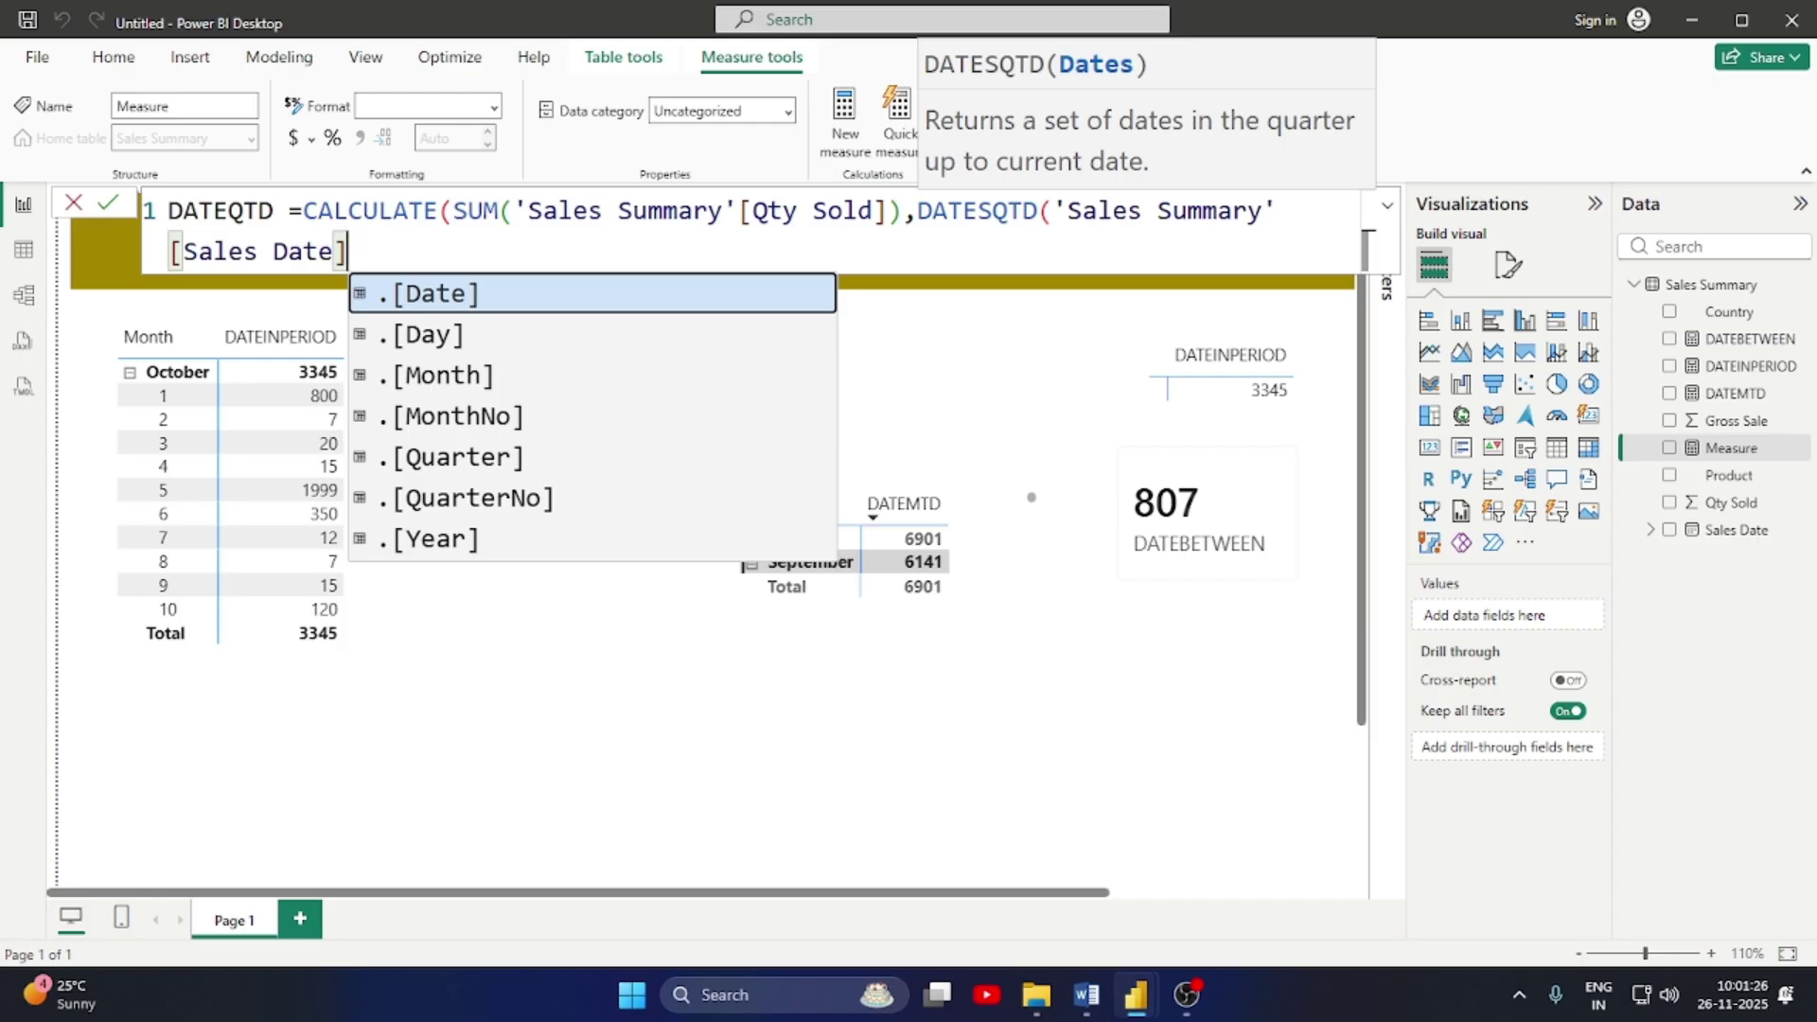
pyautogui.write('))')
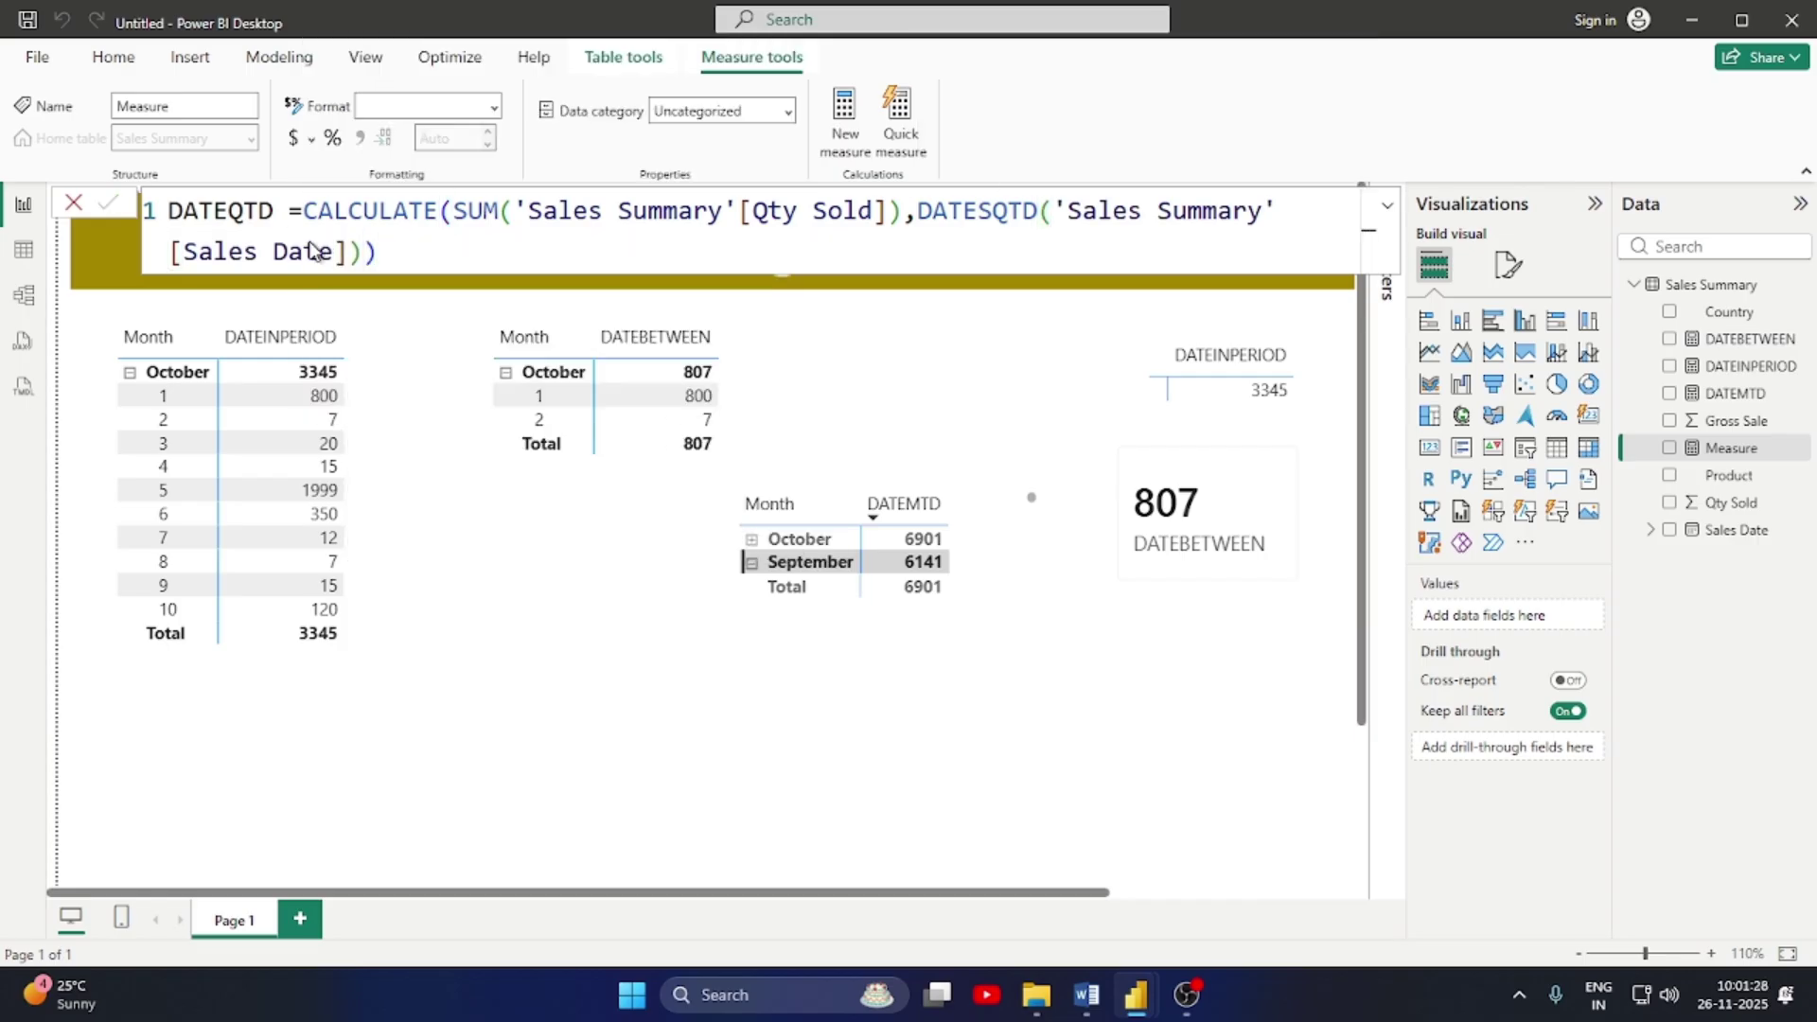
pyautogui.press('Return')
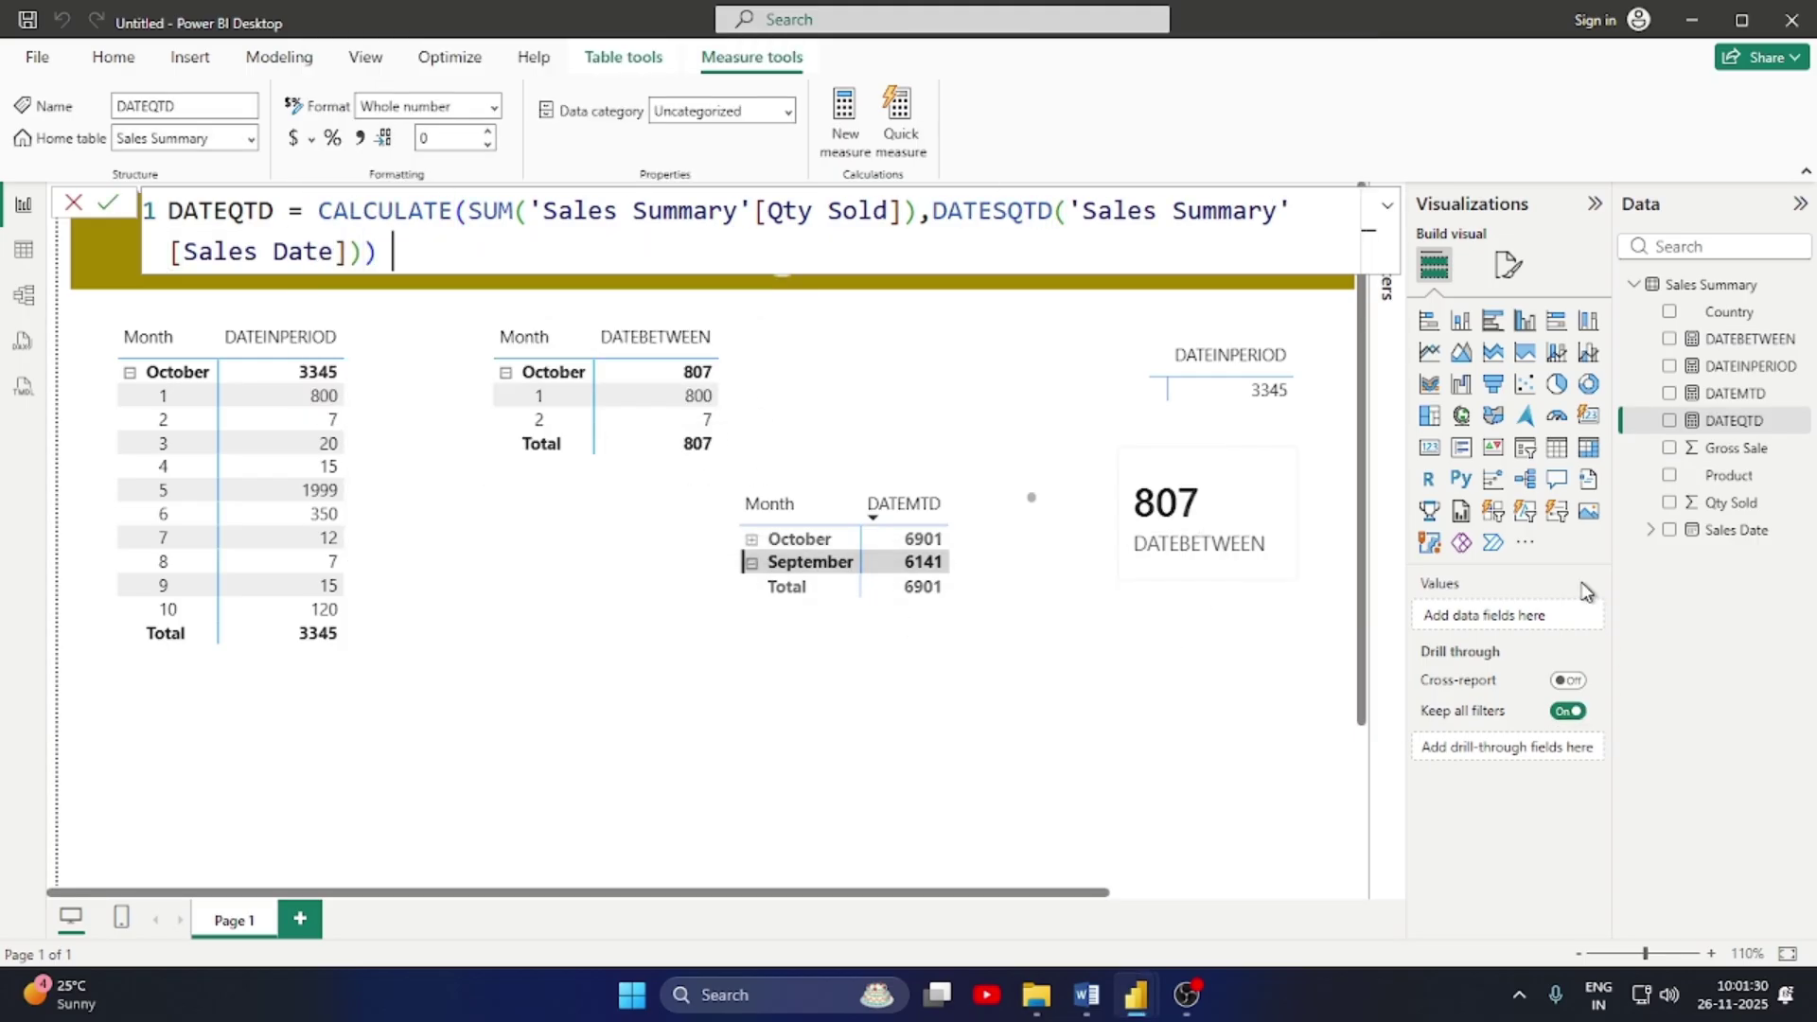
# Enlarge the DATEMTD matrix with its value replaced by DATEQTD, and collapse the September rows
pyautogui.moveTo(1732, 422); pyautogui.dragTo(983, 541)
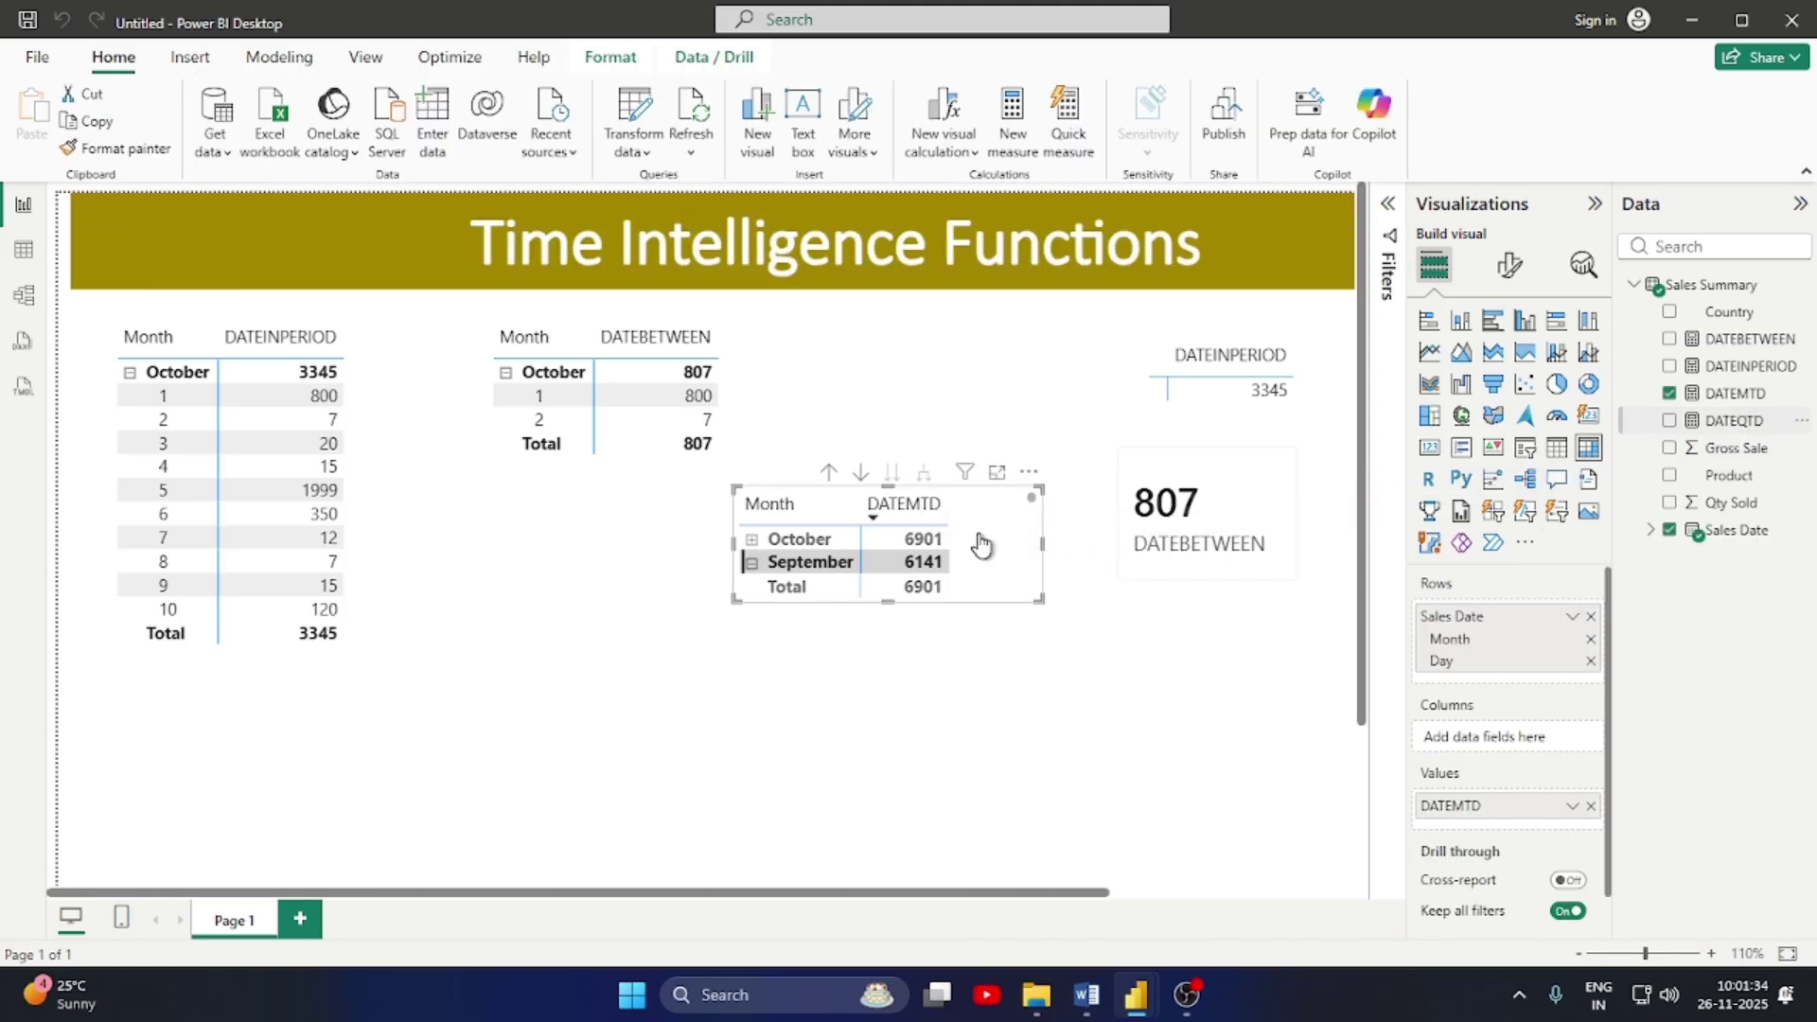
pyautogui.moveTo(1041, 600); pyautogui.dragTo(1120, 821)
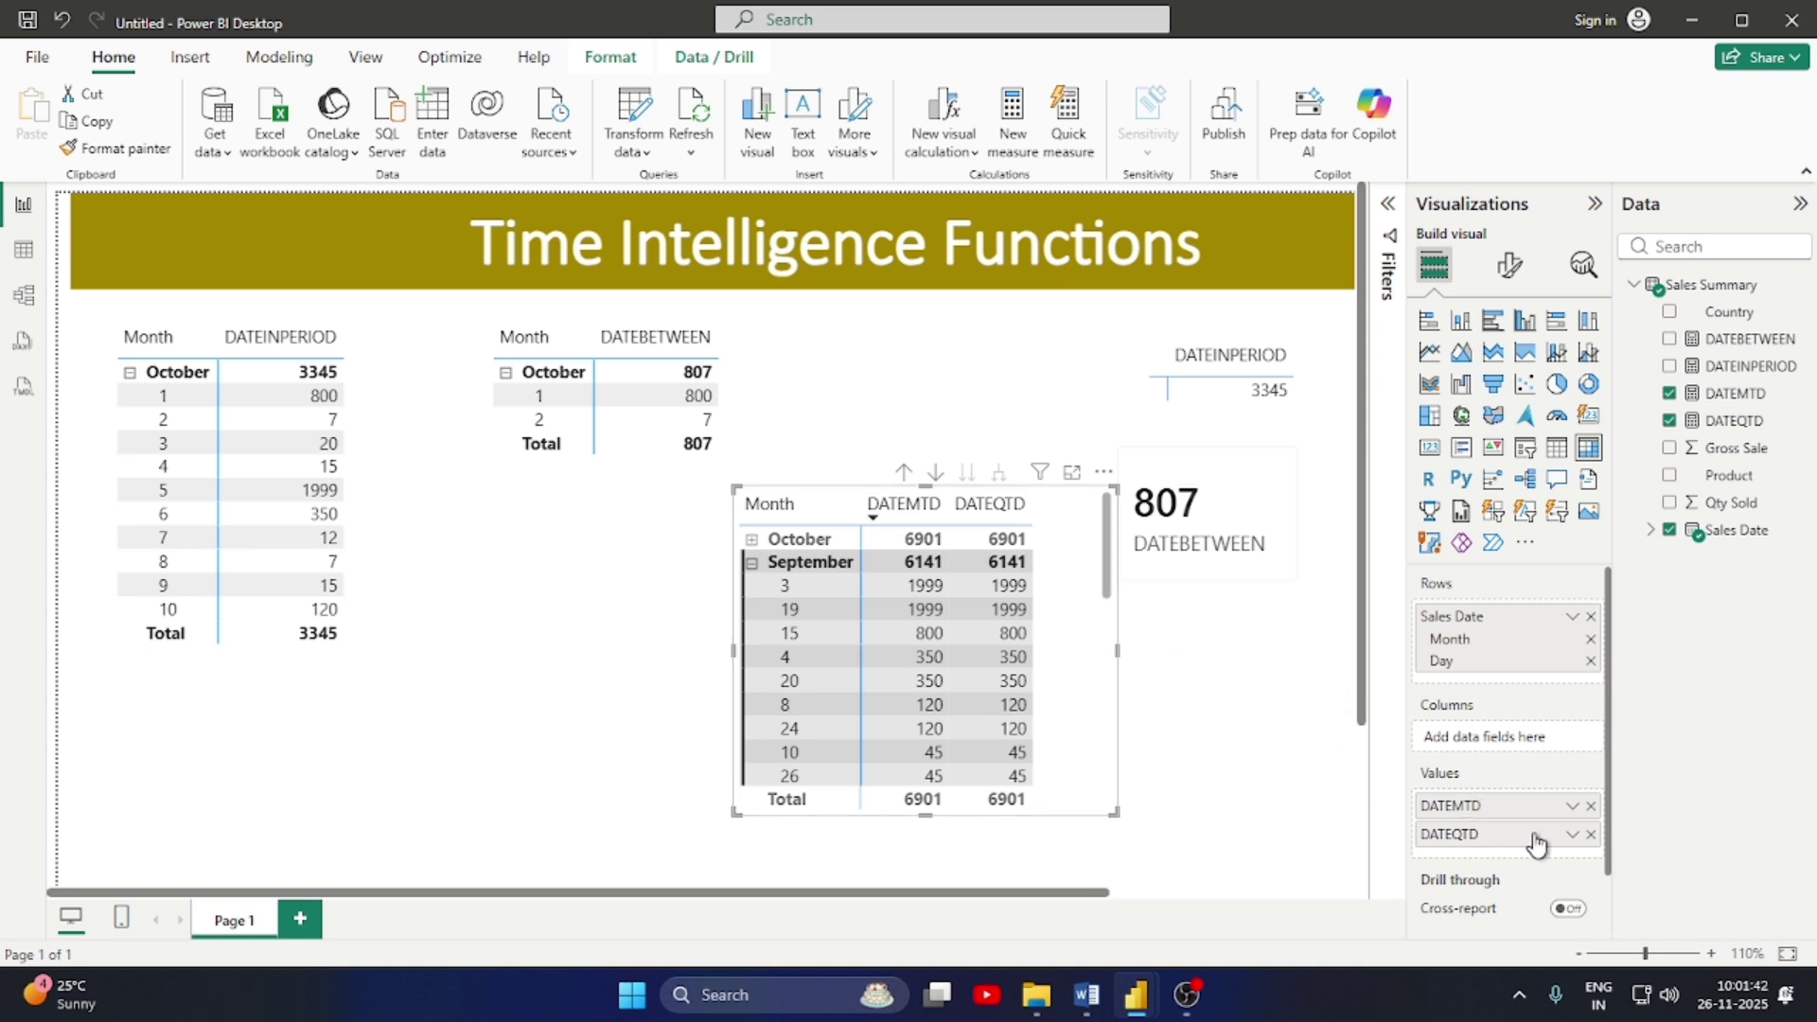
pyautogui.click(1591, 805)
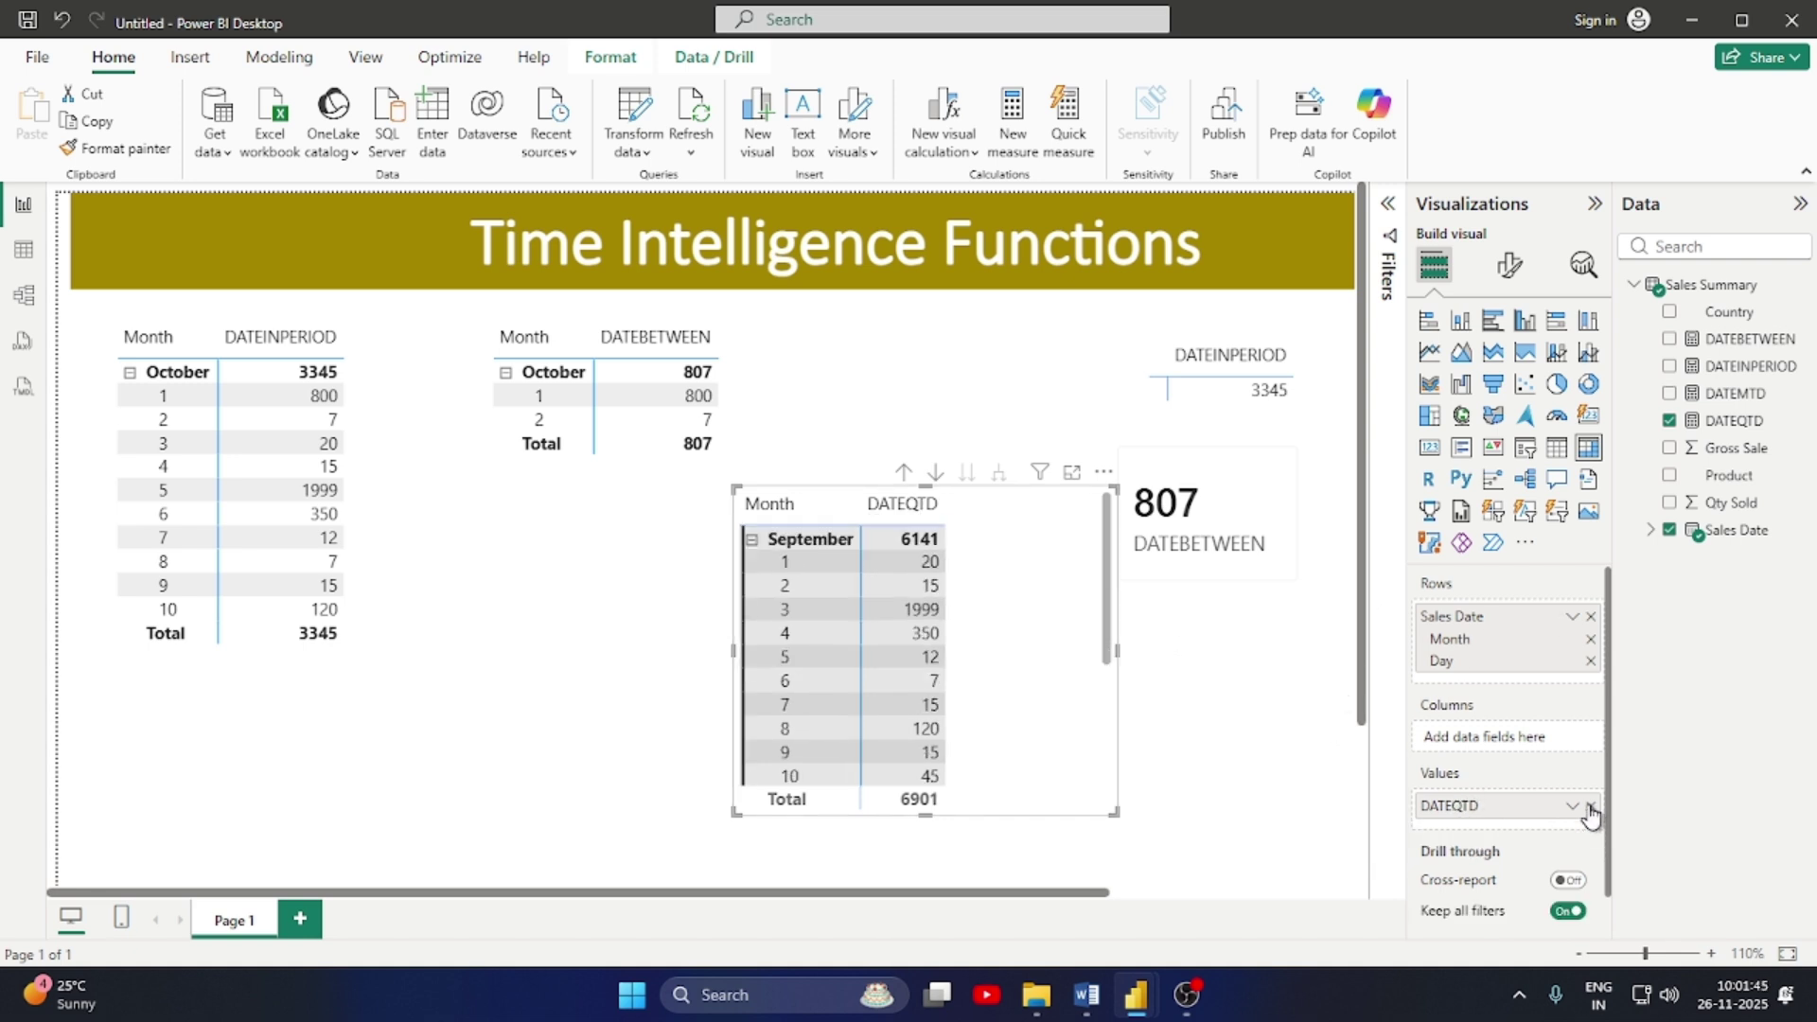
pyautogui.click(751, 539)
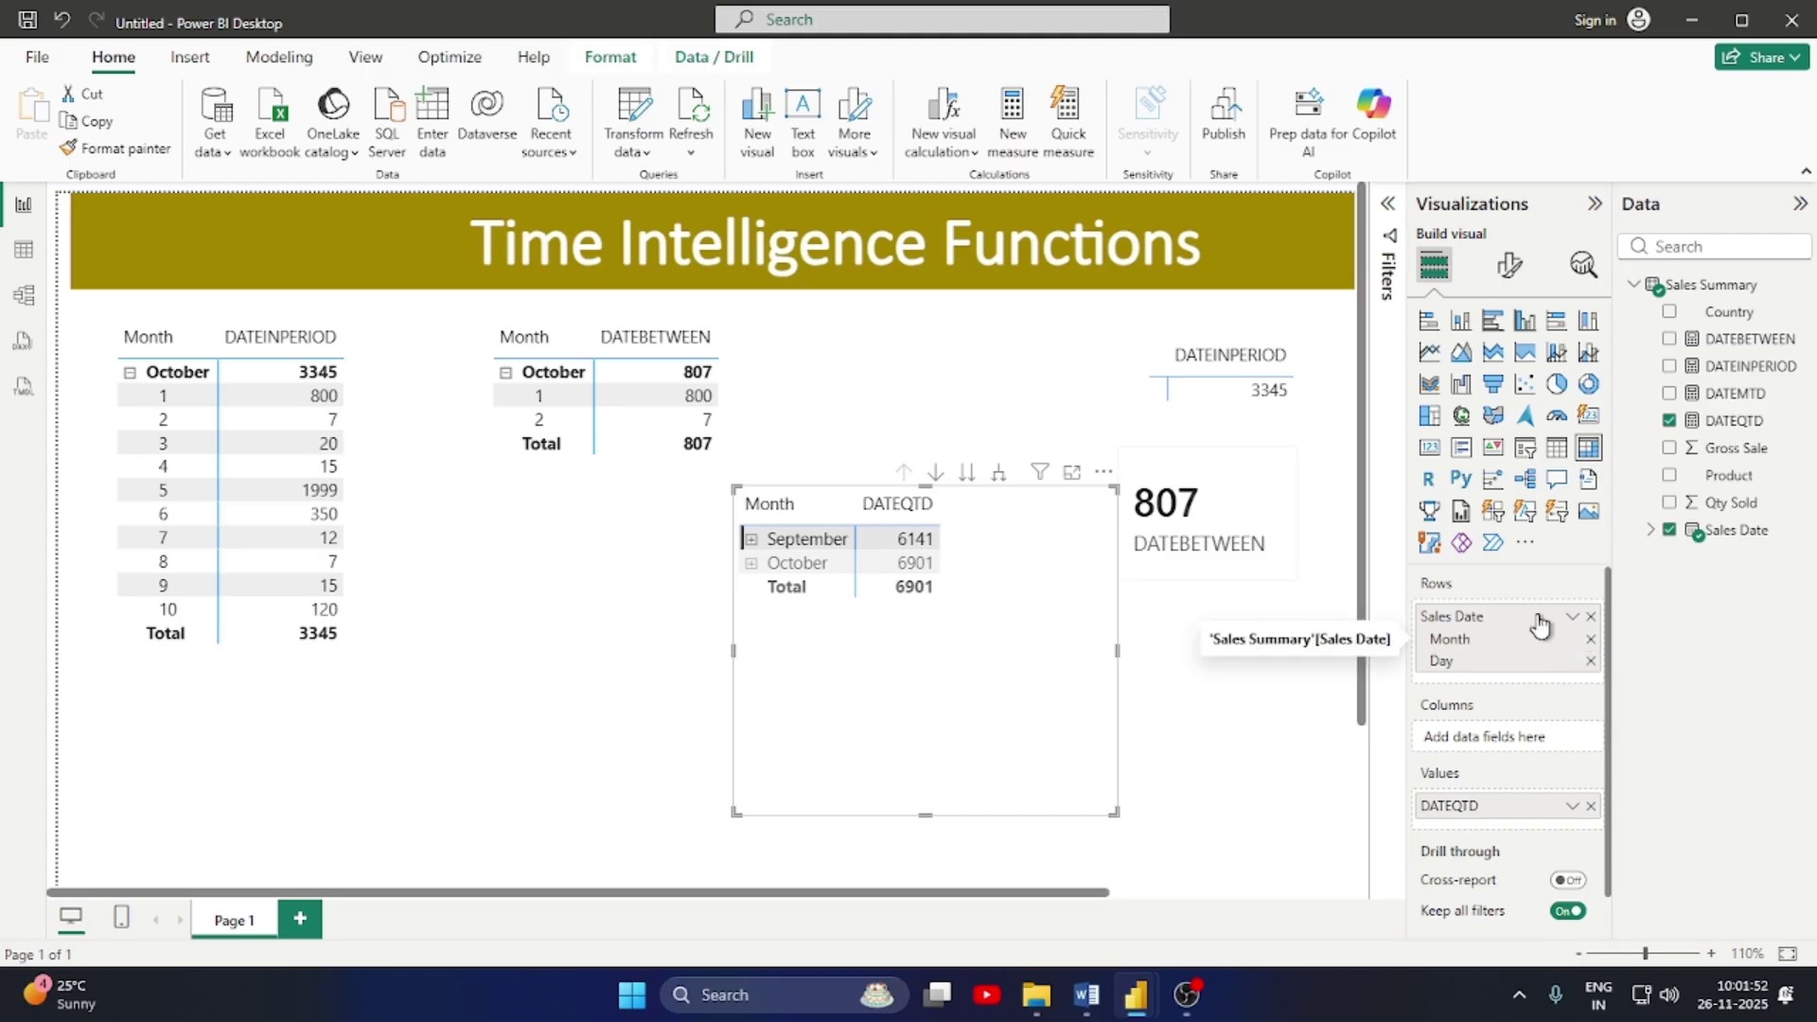
# Switch the DATEQTD matrix rows from the date hierarchy to plain Sales Date and look through the daily values
pyautogui.click(1571, 616)
pyautogui.click(1658, 759)
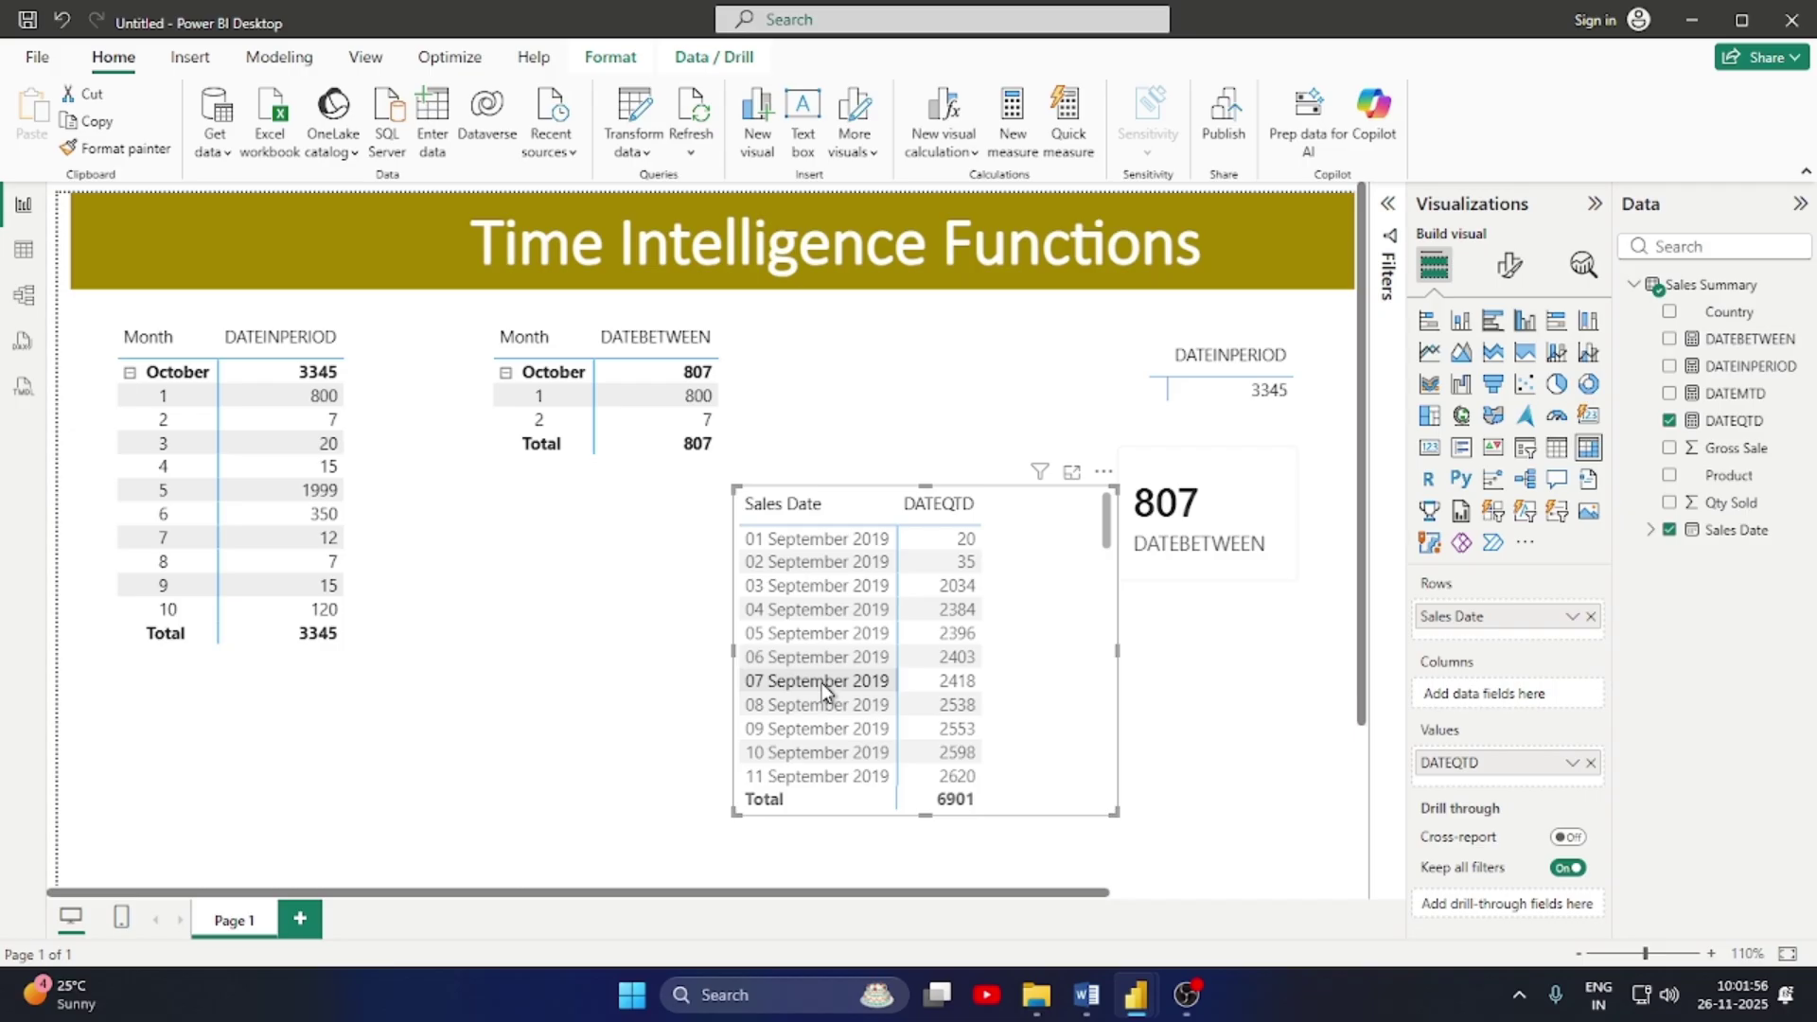
pyautogui.scroll(-6, 823, 686)
pyautogui.scroll(6, 831, 628)
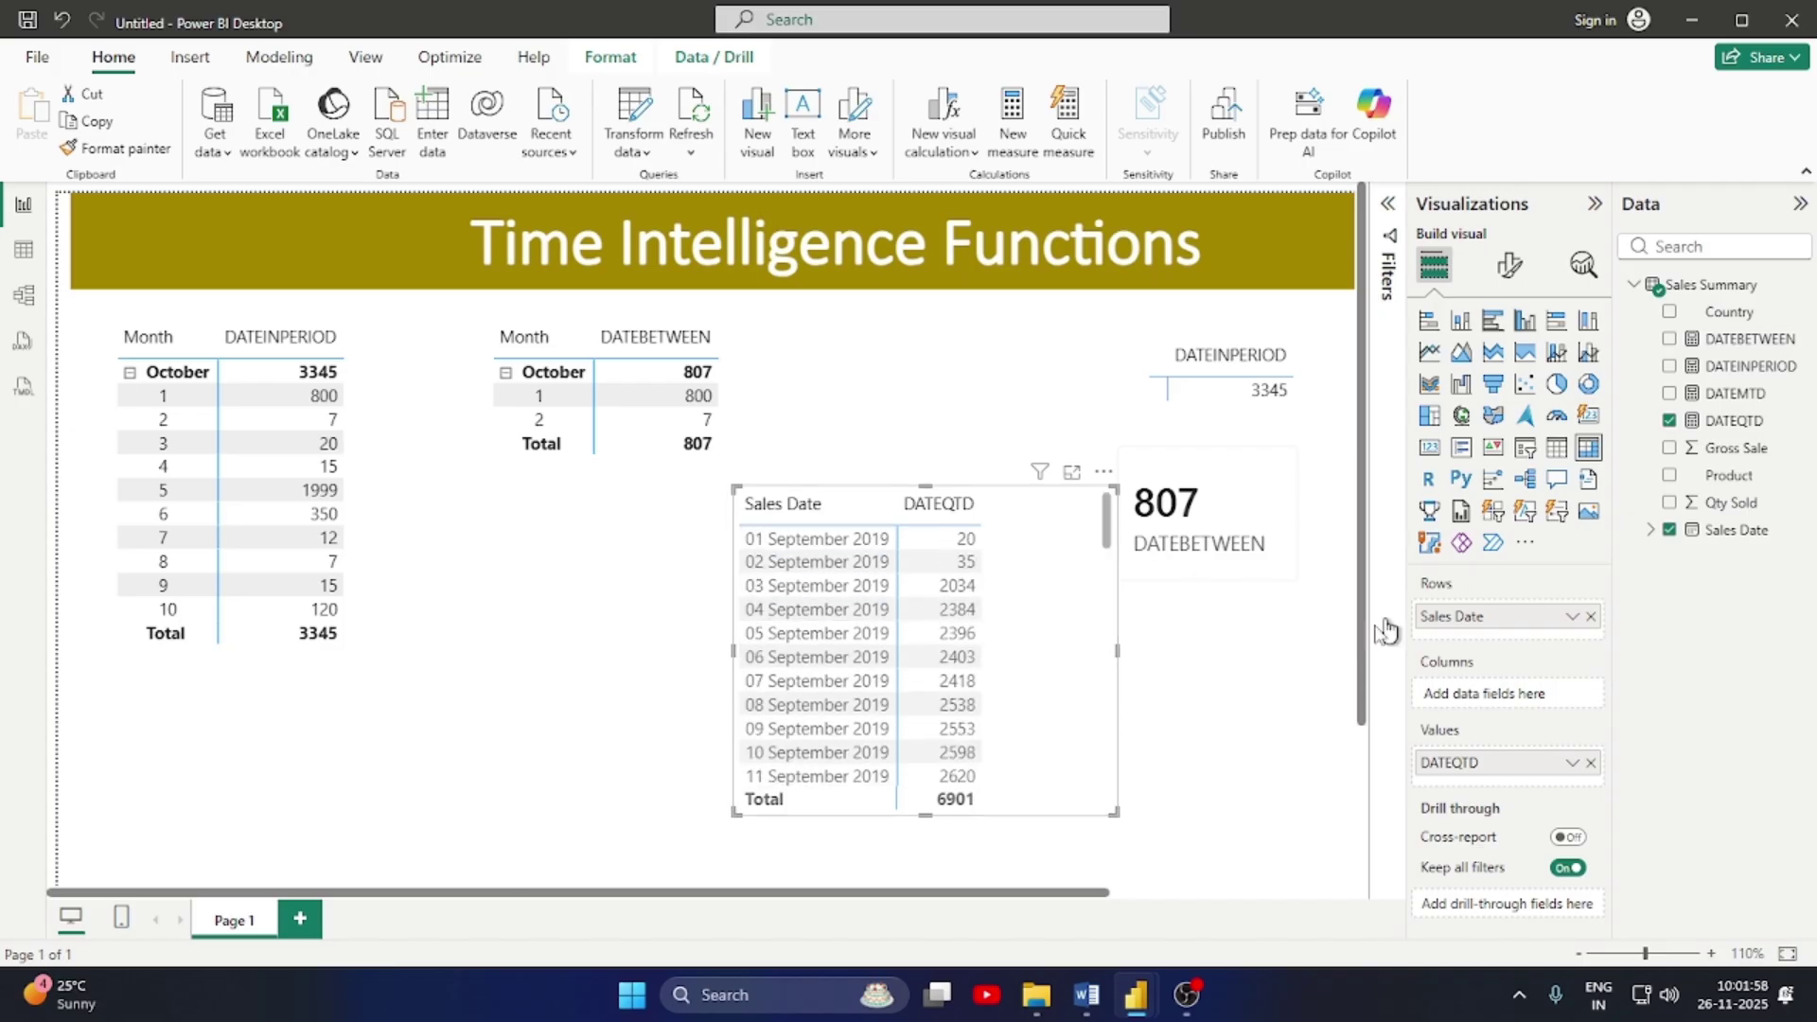
# Set the DATEQTD matrix rows to the date hierarchy with only Quarter, Month and Day levels, and reduce the visual's height
pyautogui.click(1571, 617)
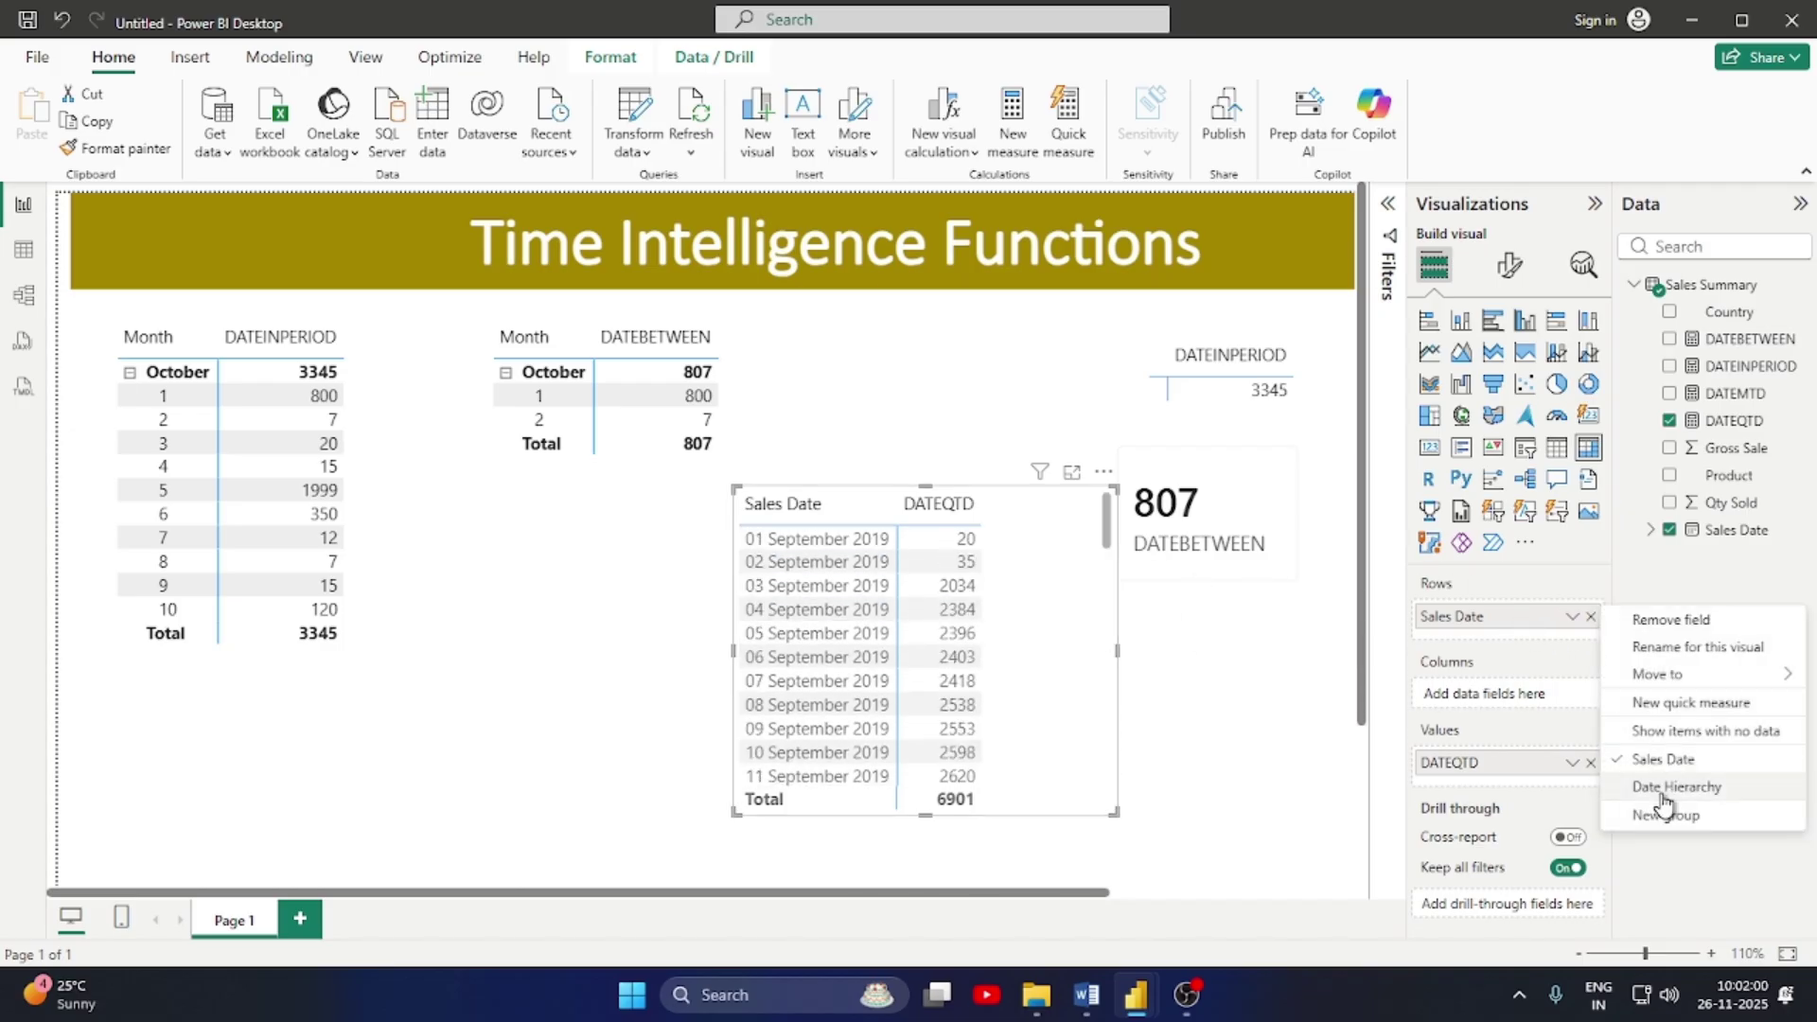
pyautogui.click(1677, 787)
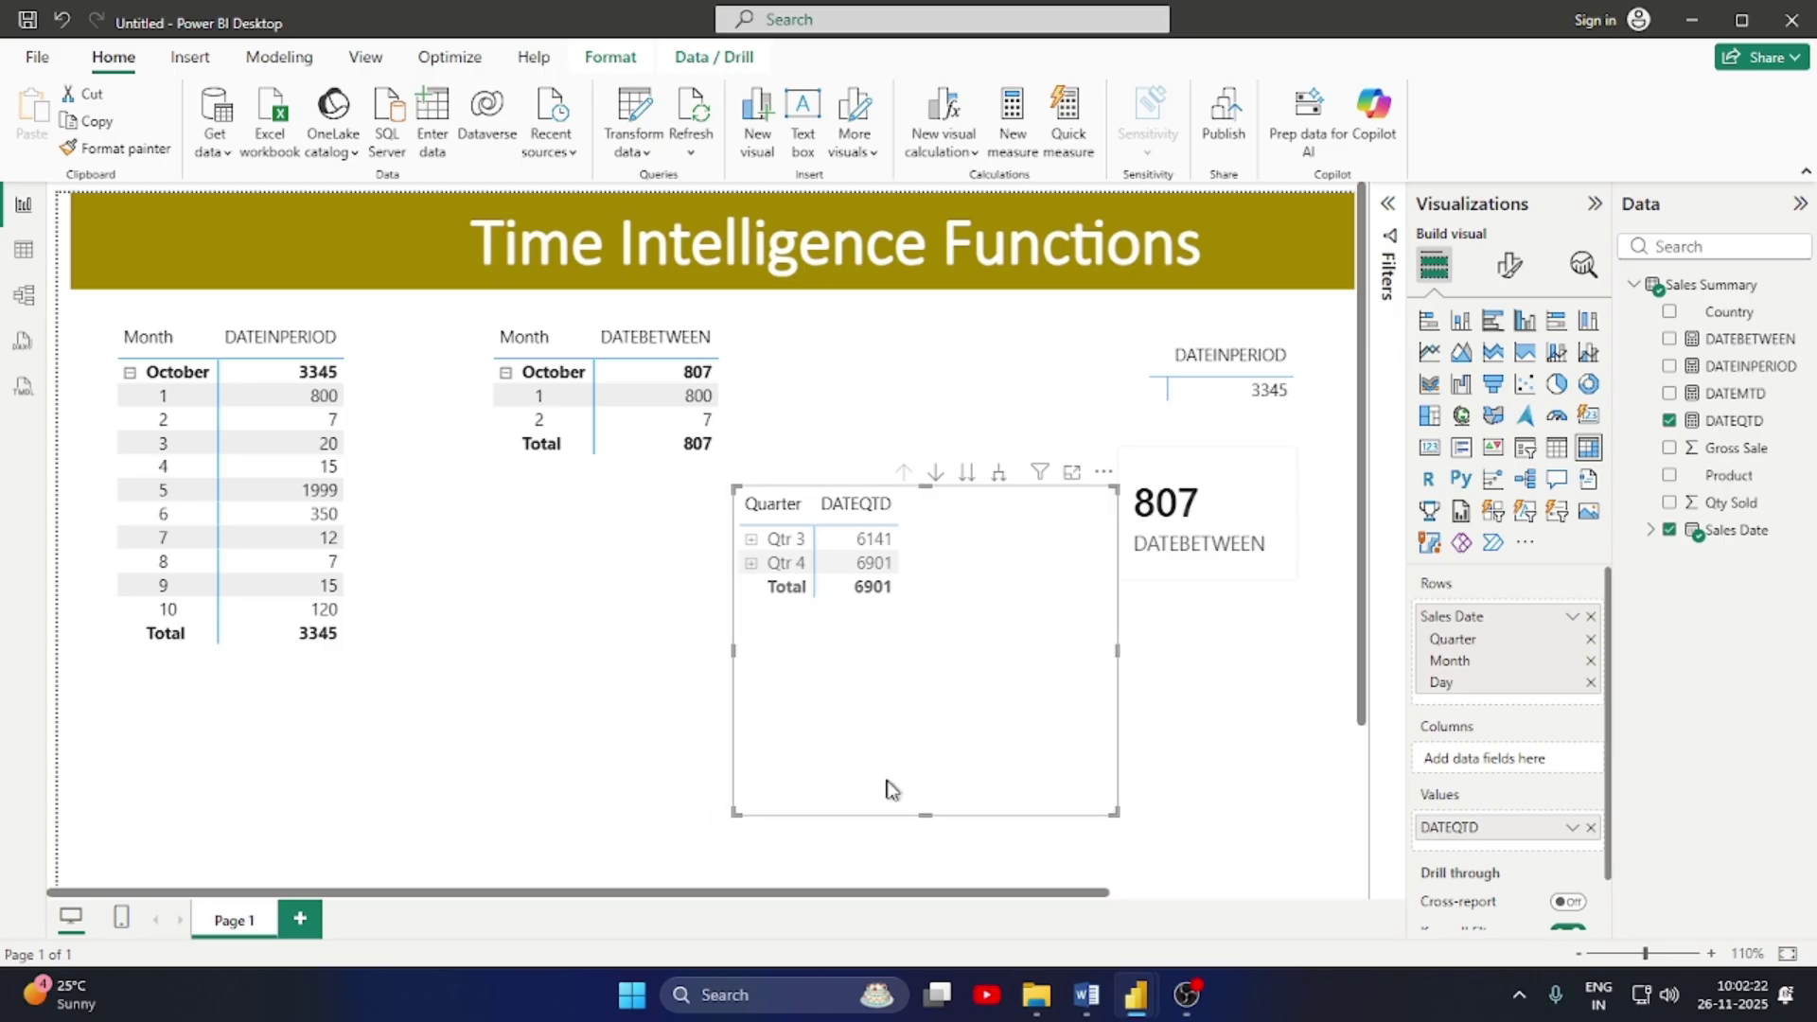
pyautogui.moveTo(928, 813); pyautogui.dragTo(926, 632)
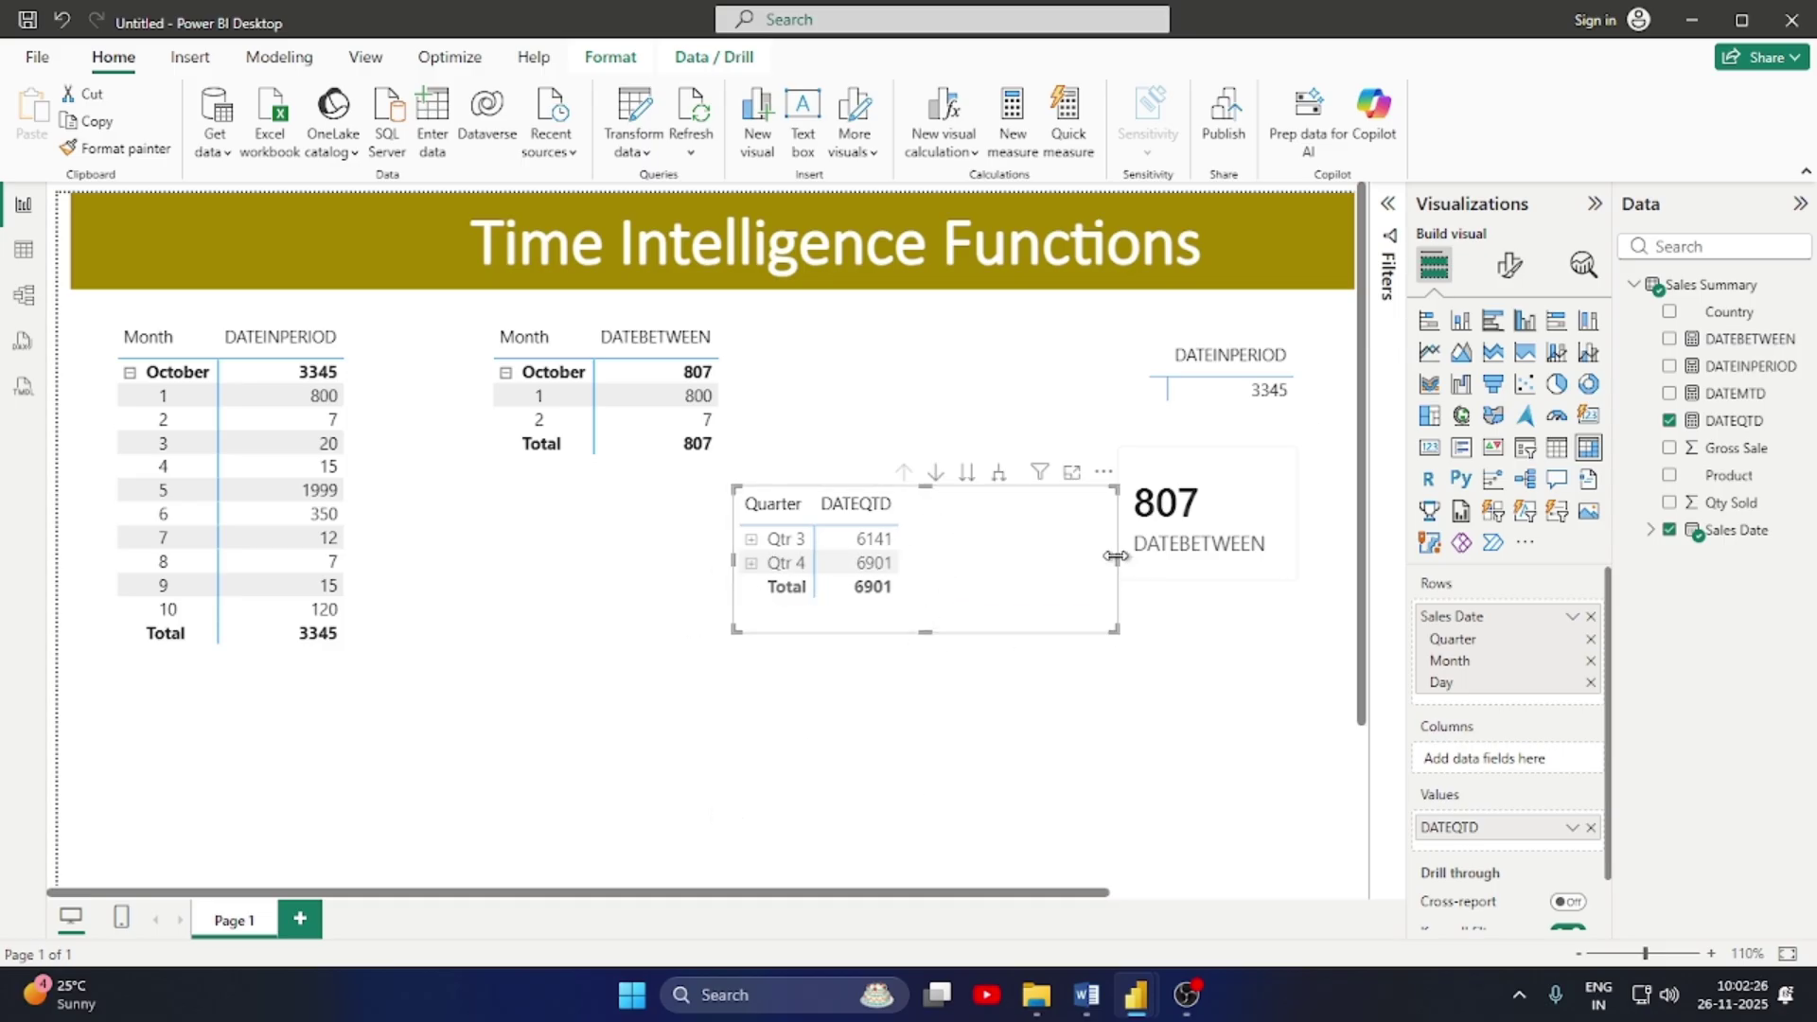
pyautogui.click(751, 700)
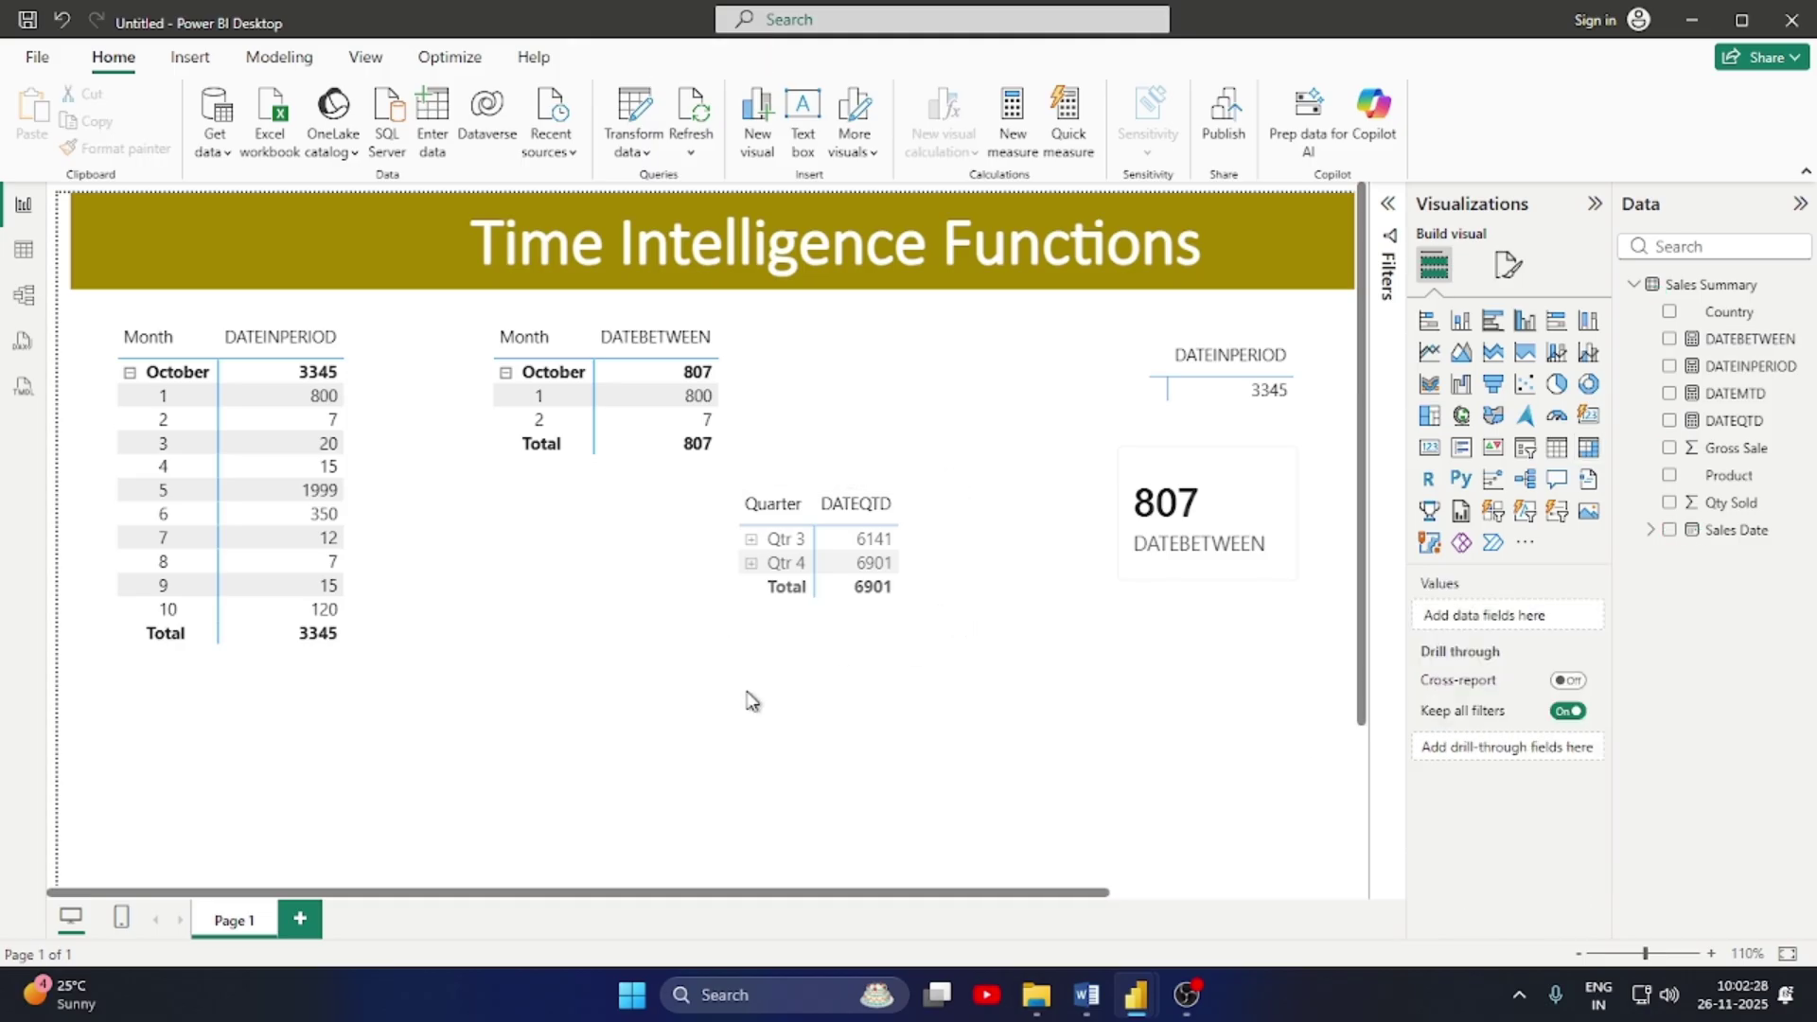
# Create a new measure in Sales Summary and name it DATEYTD
pyautogui.click(1003, 112)
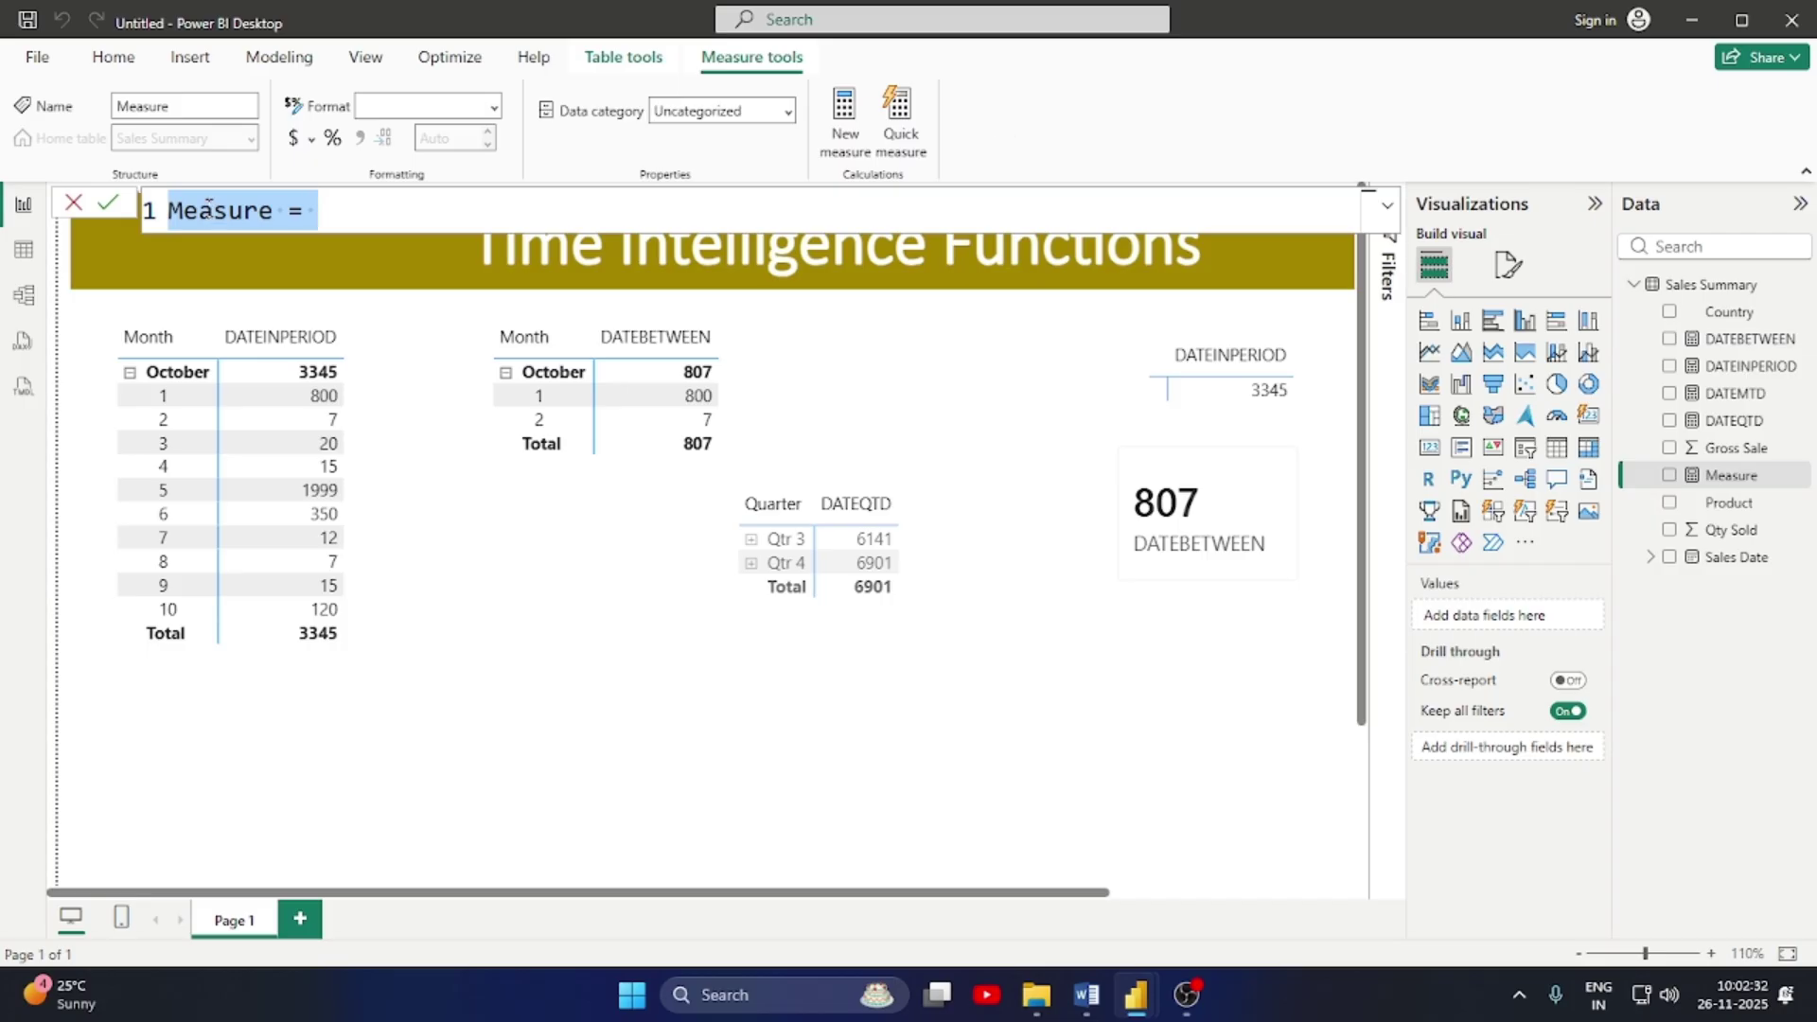
pyautogui.press('BackSpace')
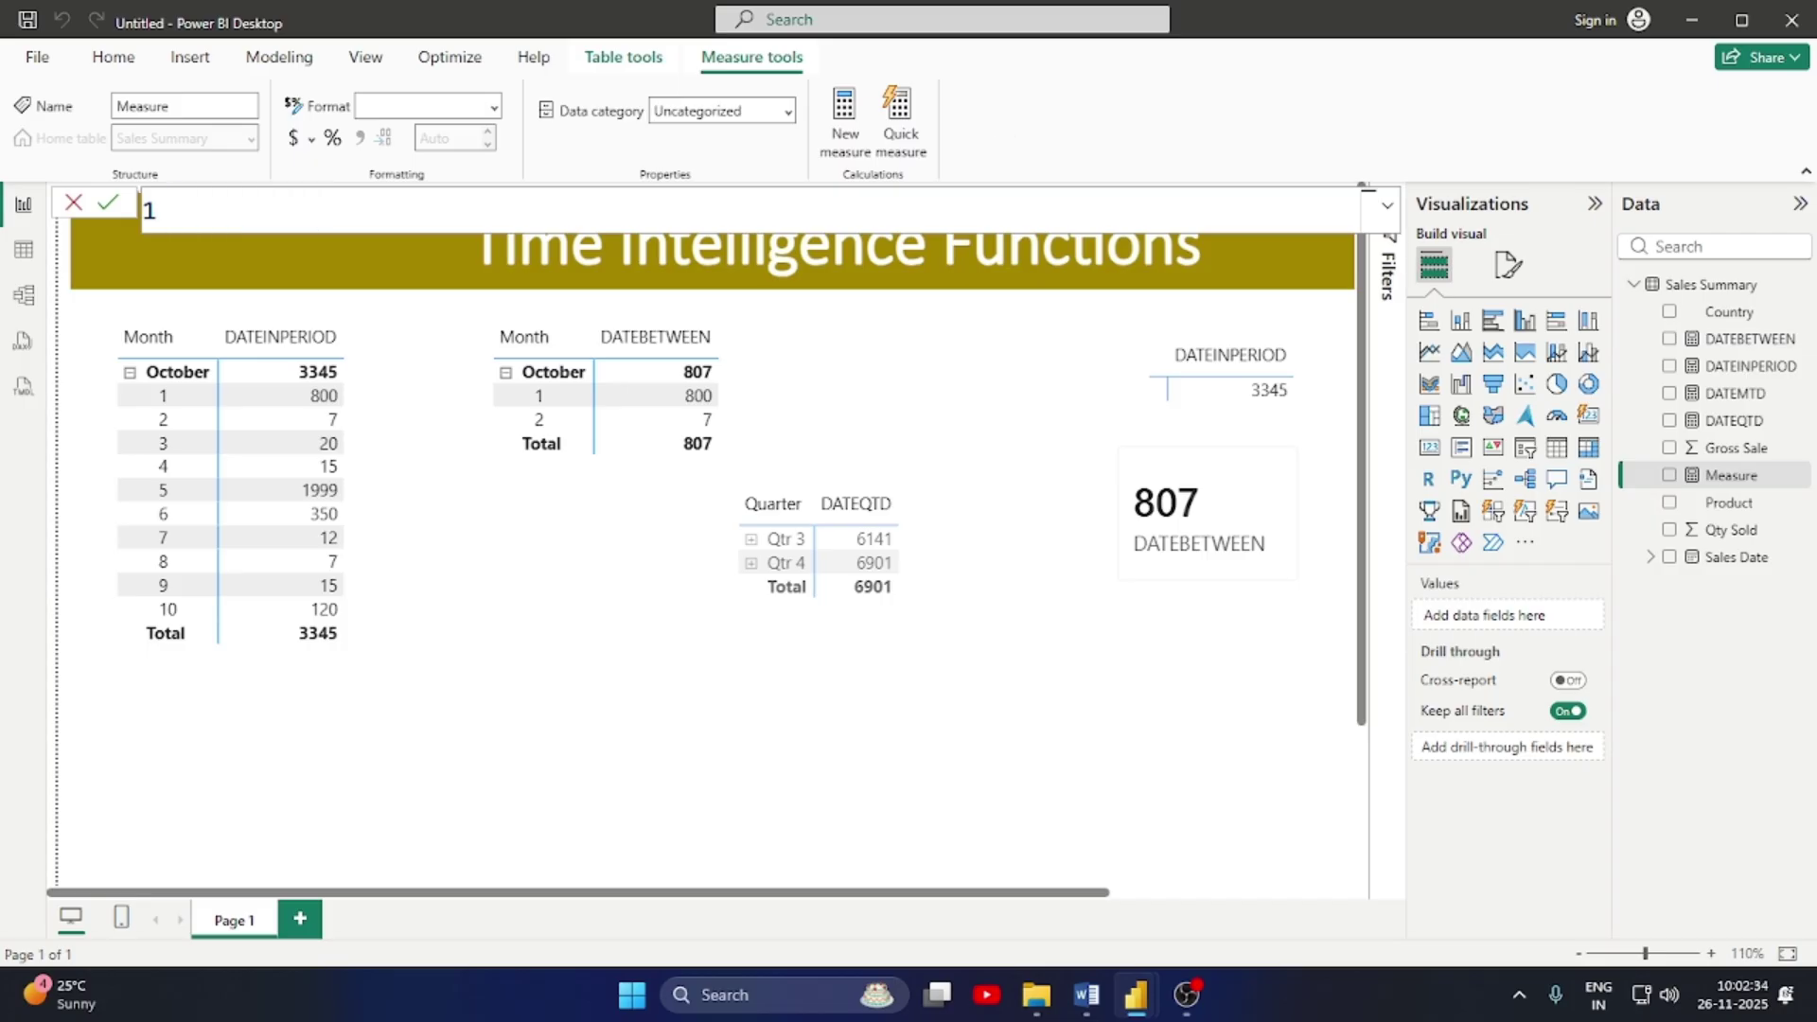
pyautogui.write('DATE')
pyautogui.write('YTD')
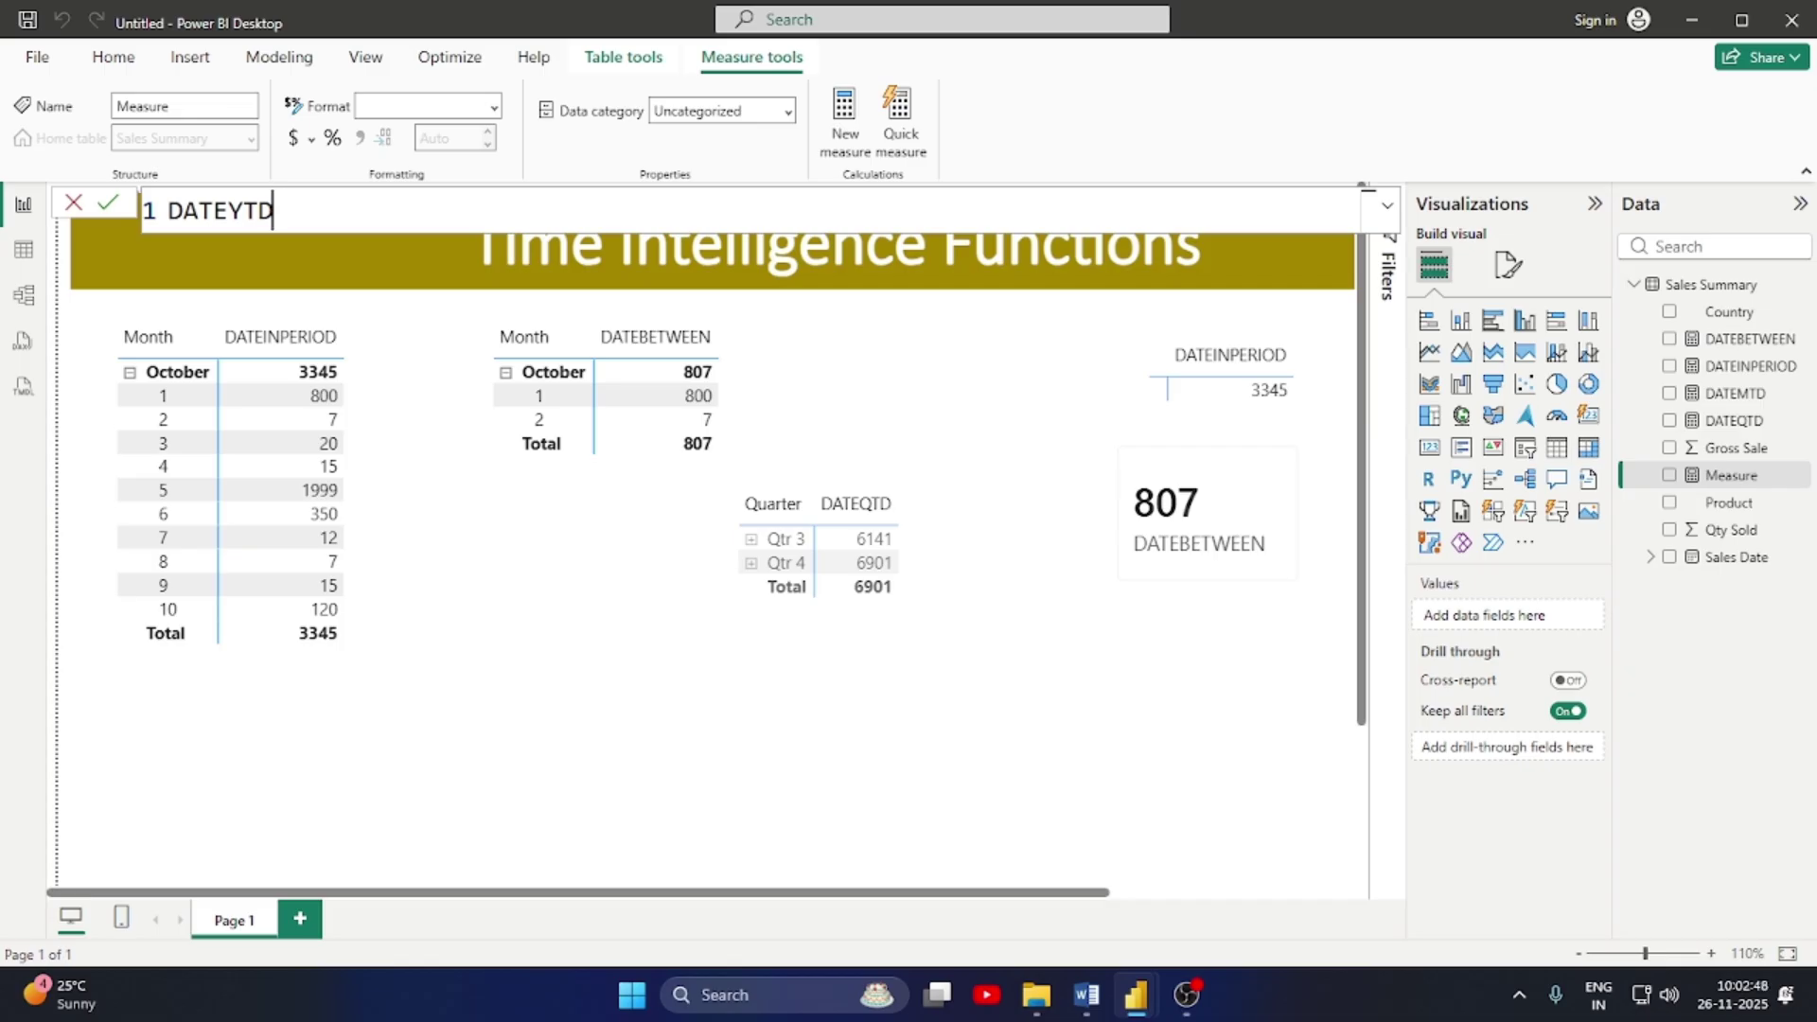
# Start the DATEYTD formula with CALCULATE around the SUM of 'Sales Summary'[Qty Sold]
pyautogui.write('=CA')
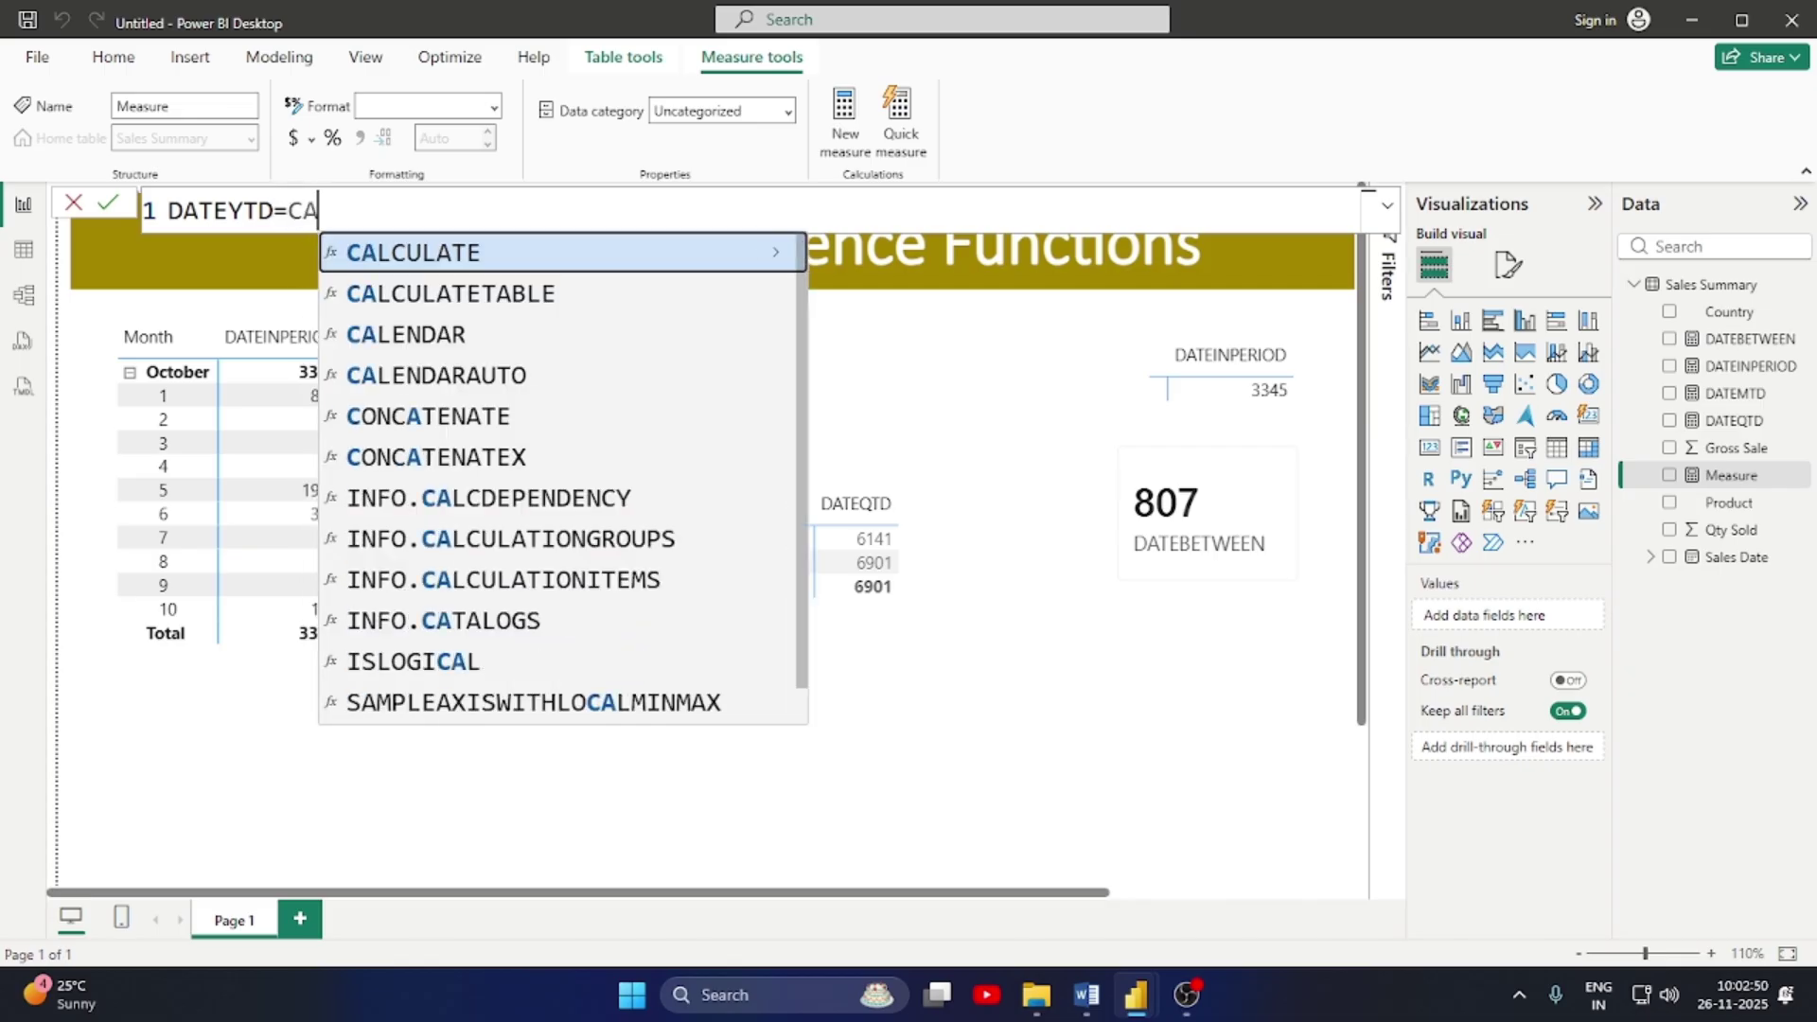
pyautogui.press('Tab')
pyautogui.write('SU')
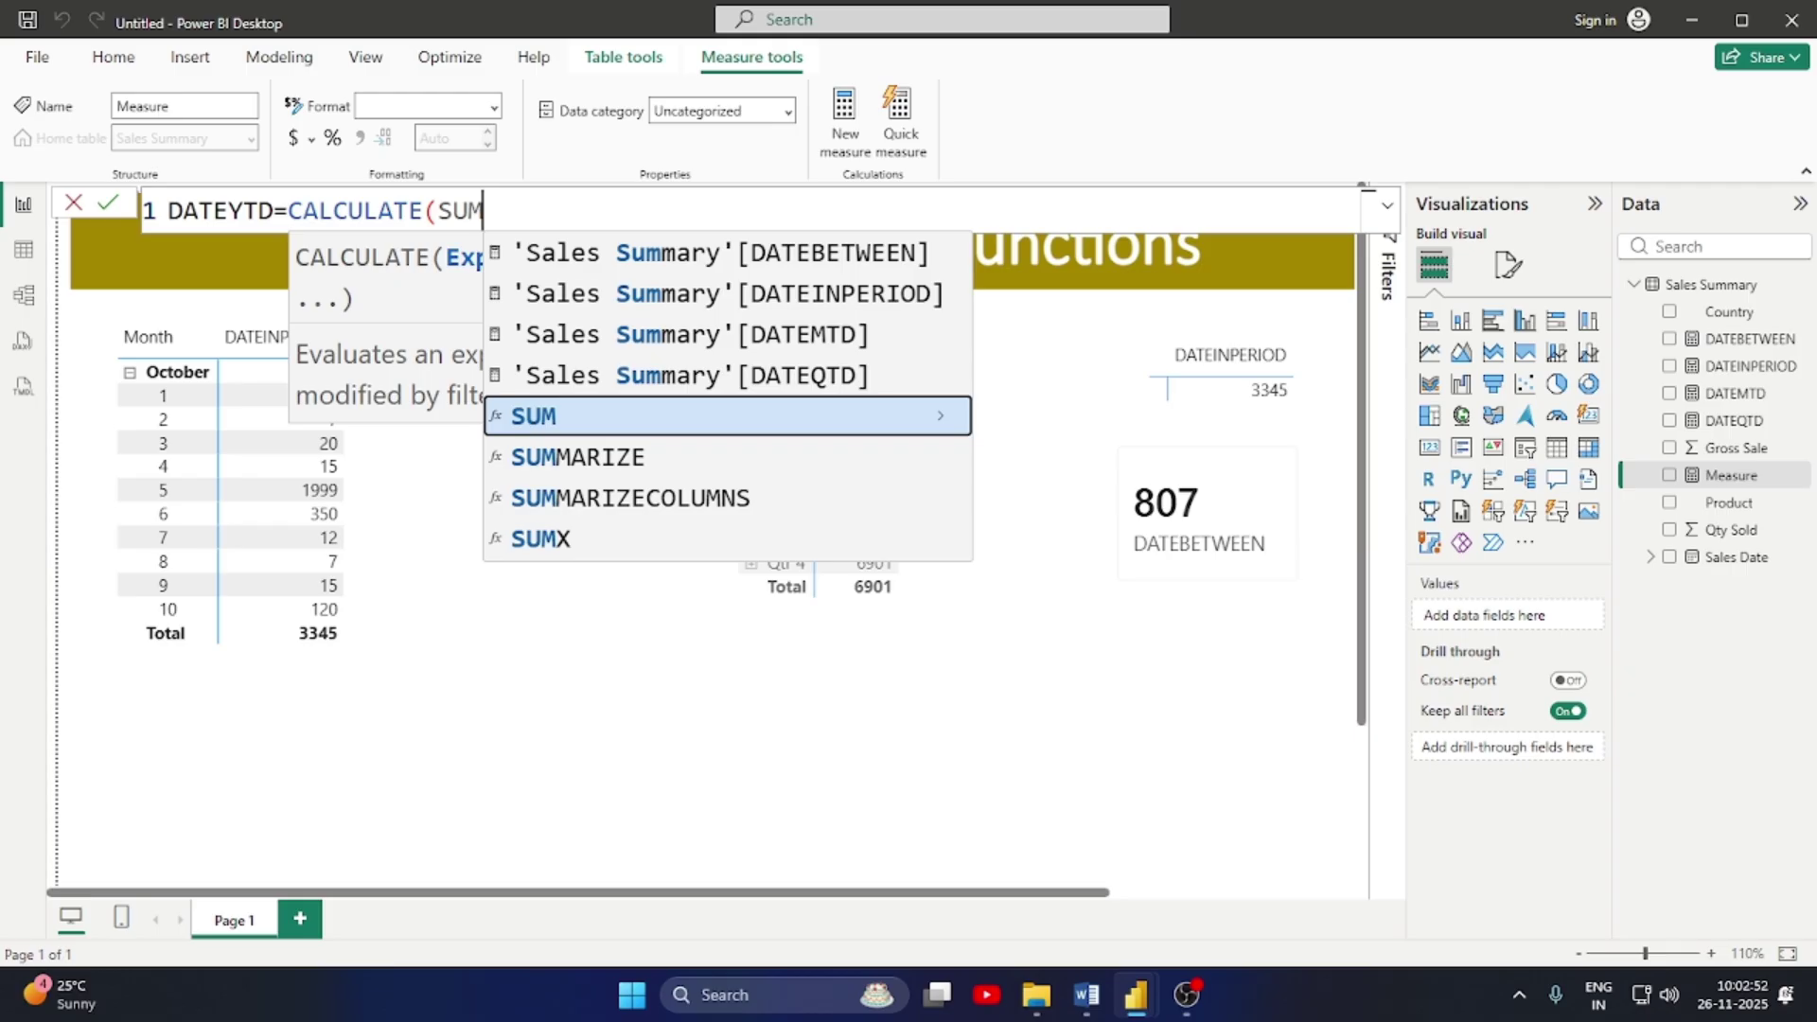
pyautogui.press('Tab')
pyautogui.press('Tab')
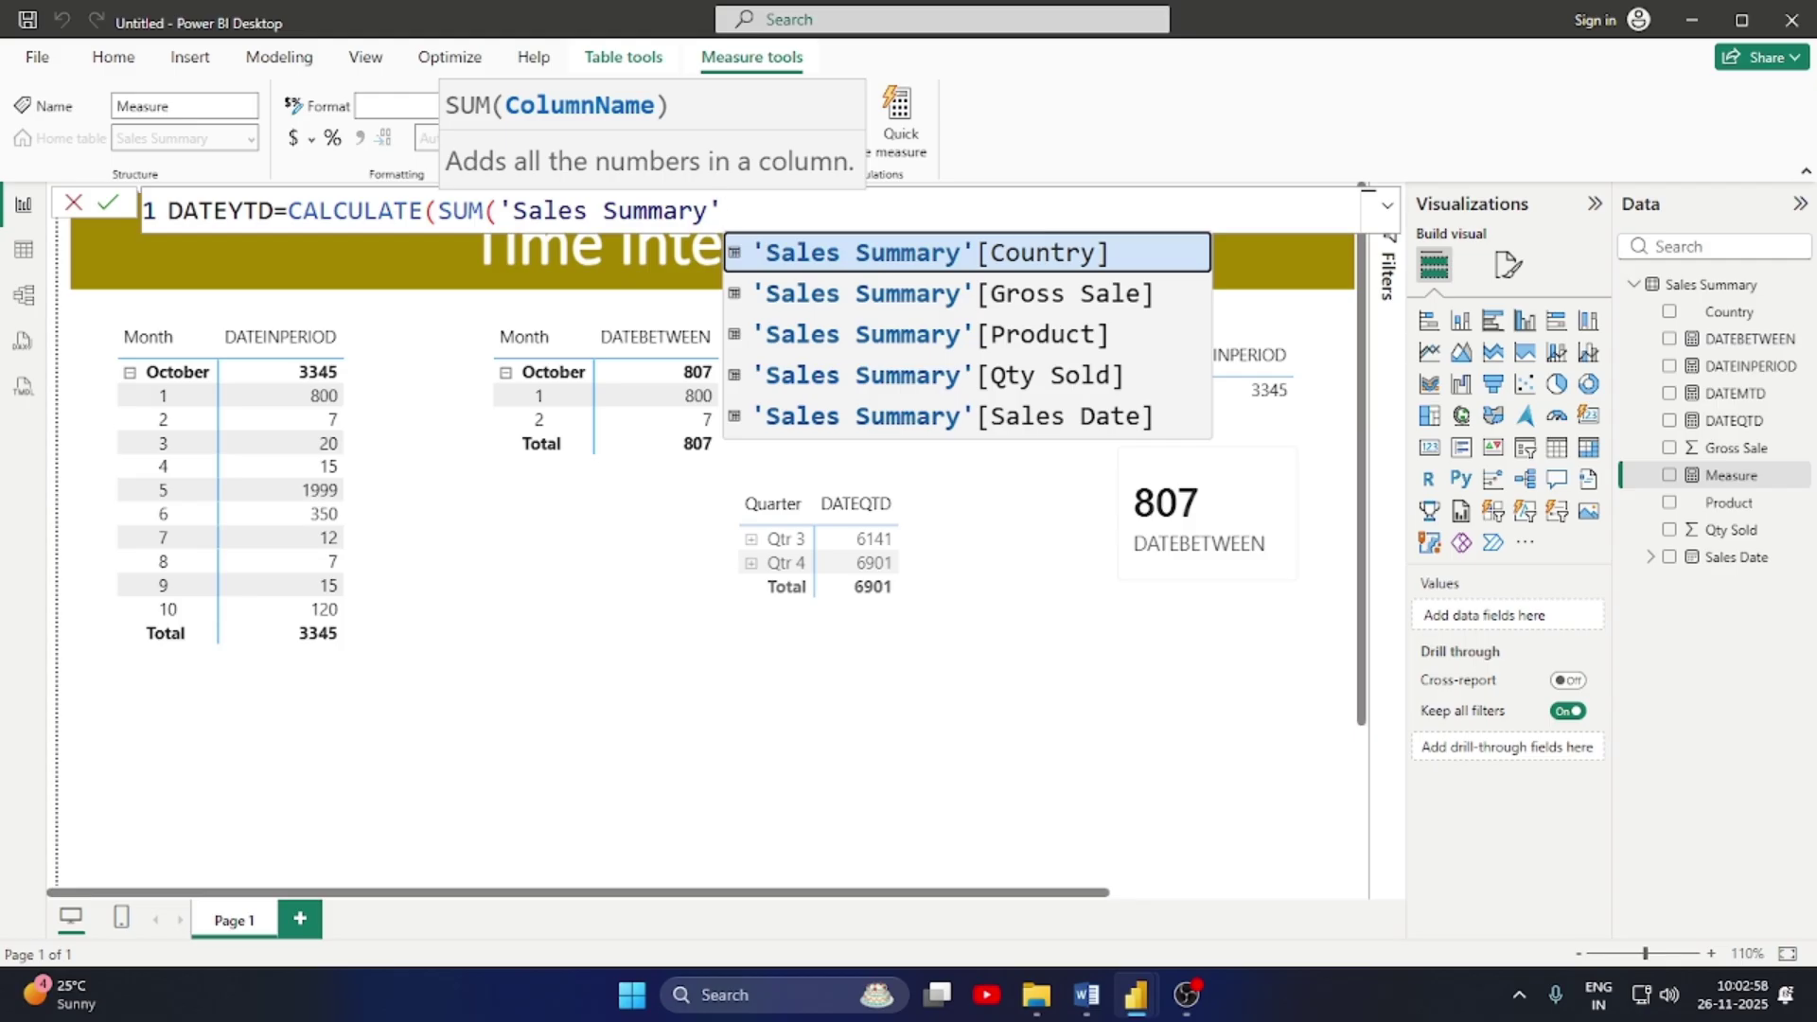
pyautogui.press('Down')
pyautogui.press('Down')
pyautogui.press('Down')
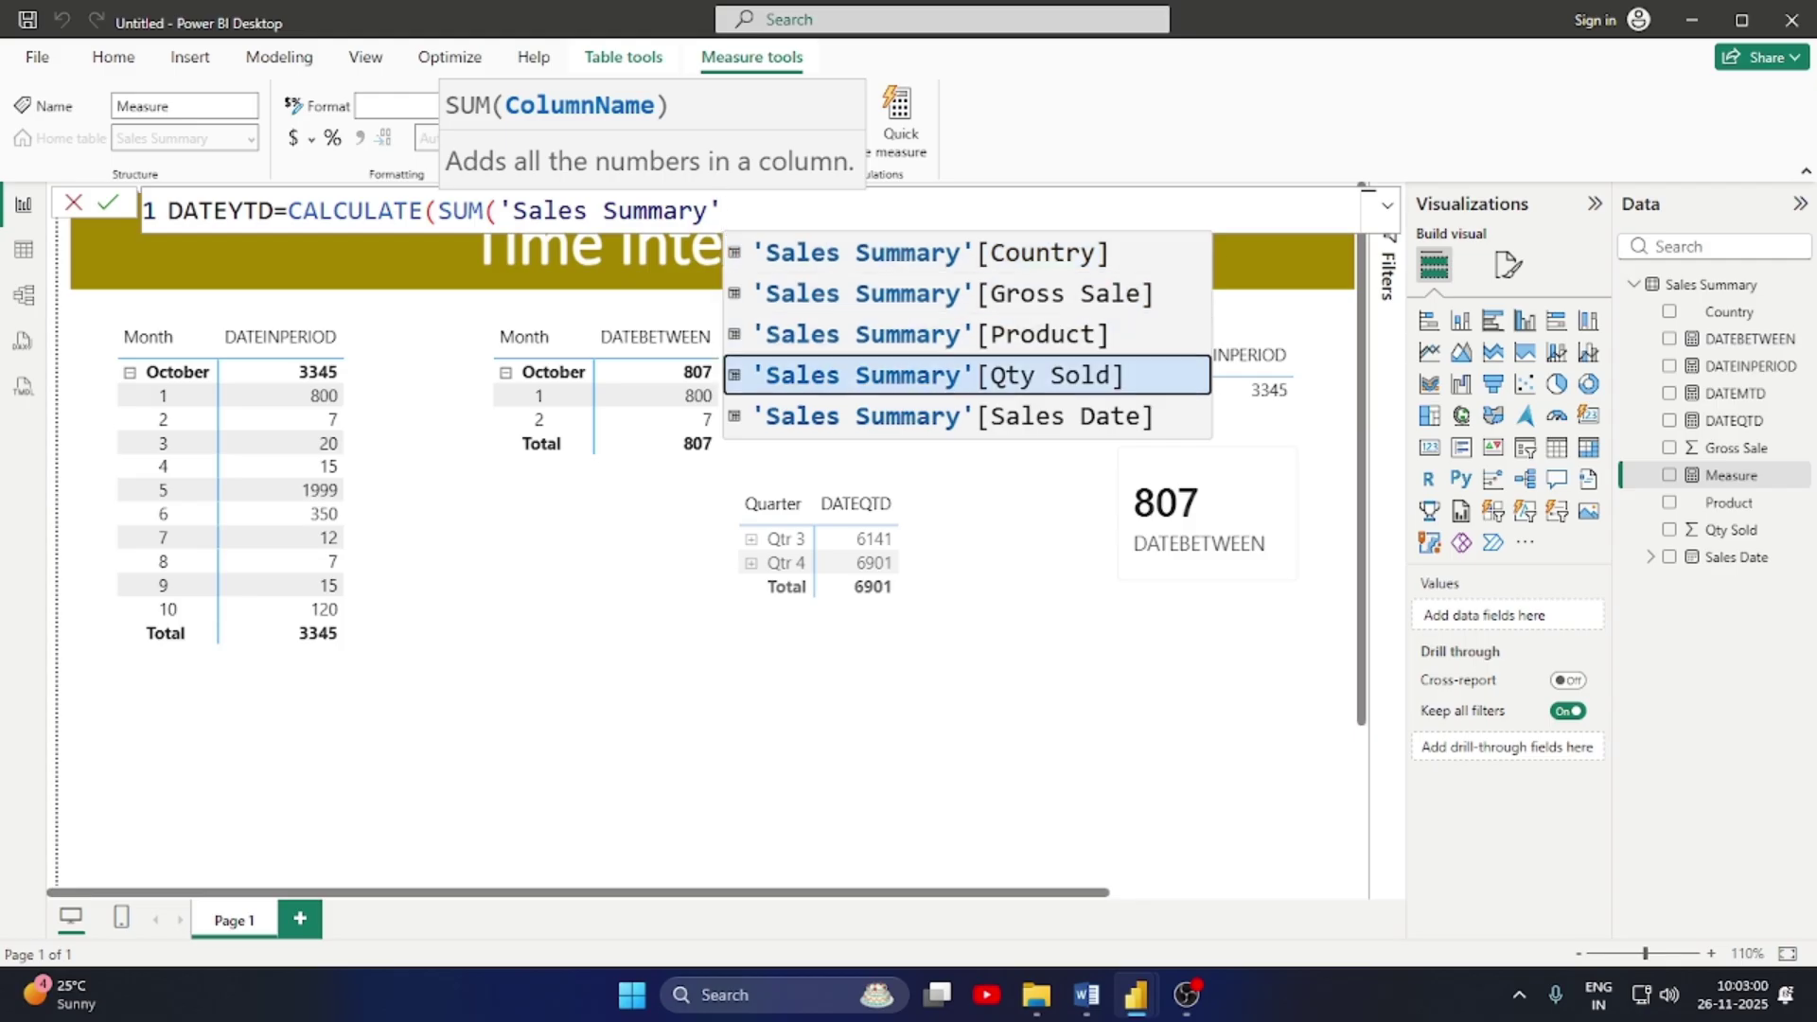
pyautogui.press('Tab')
pyautogui.write(')')
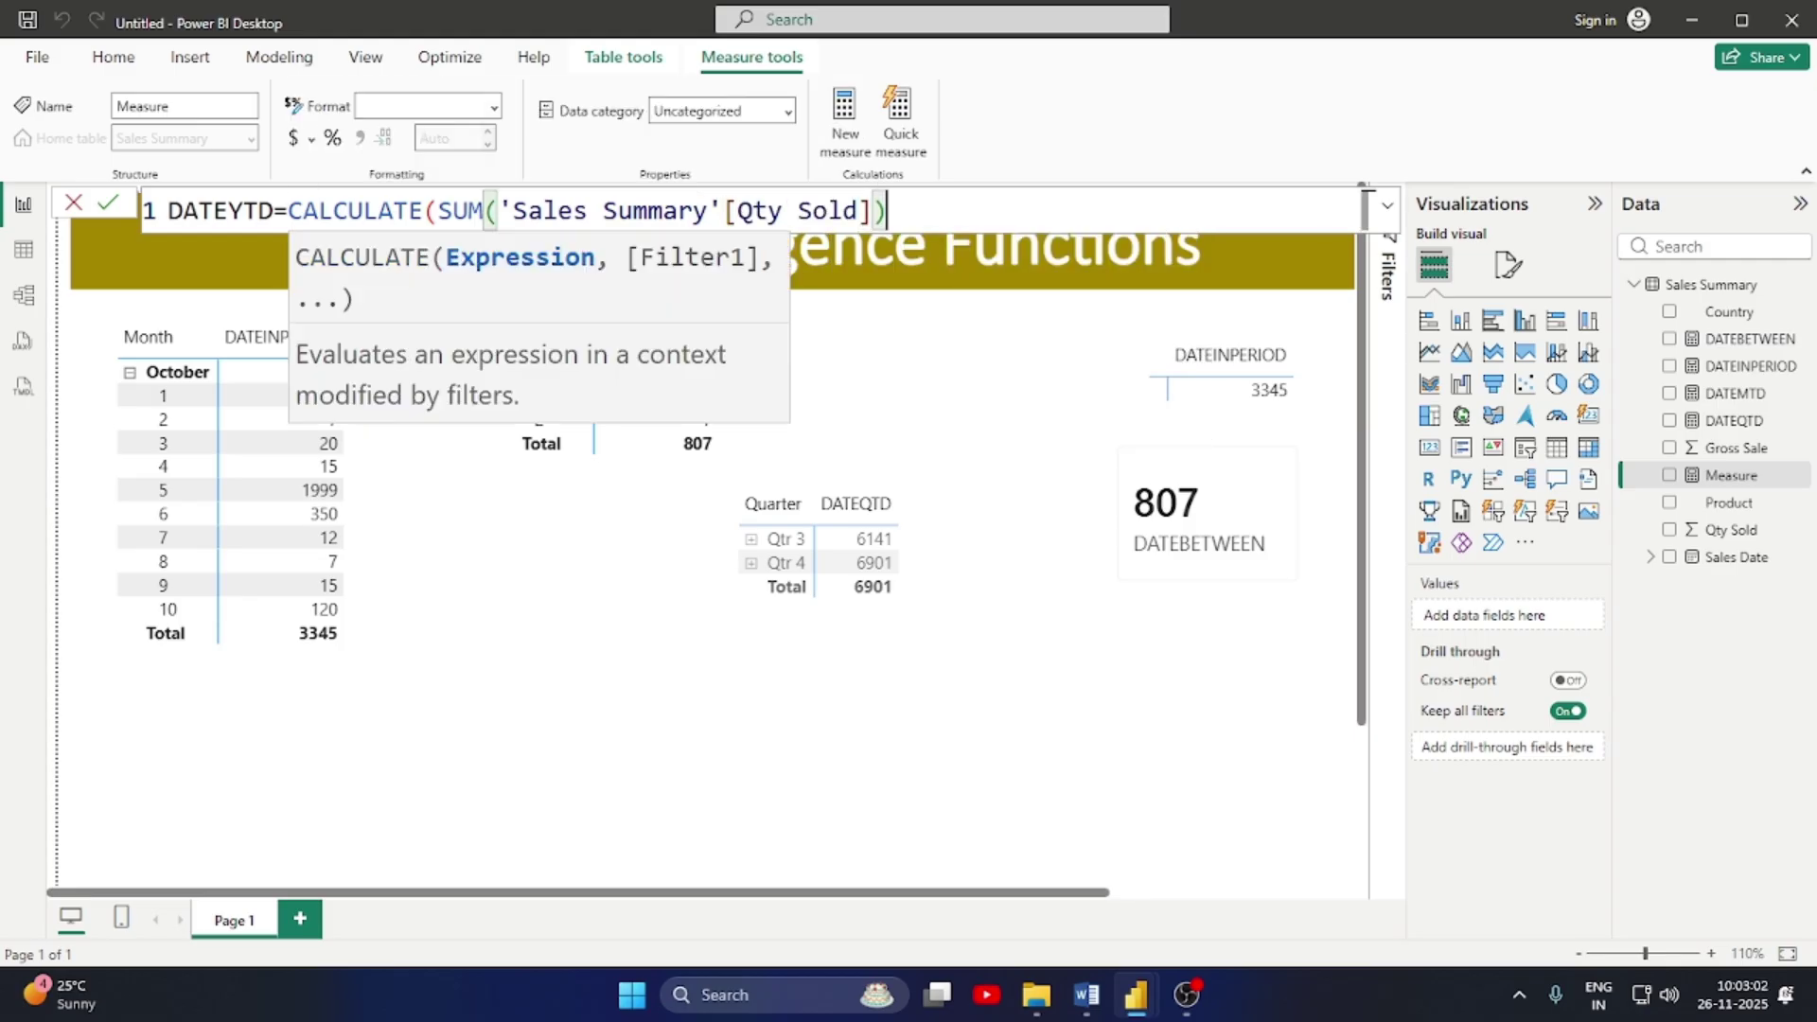
pyautogui.write(',')
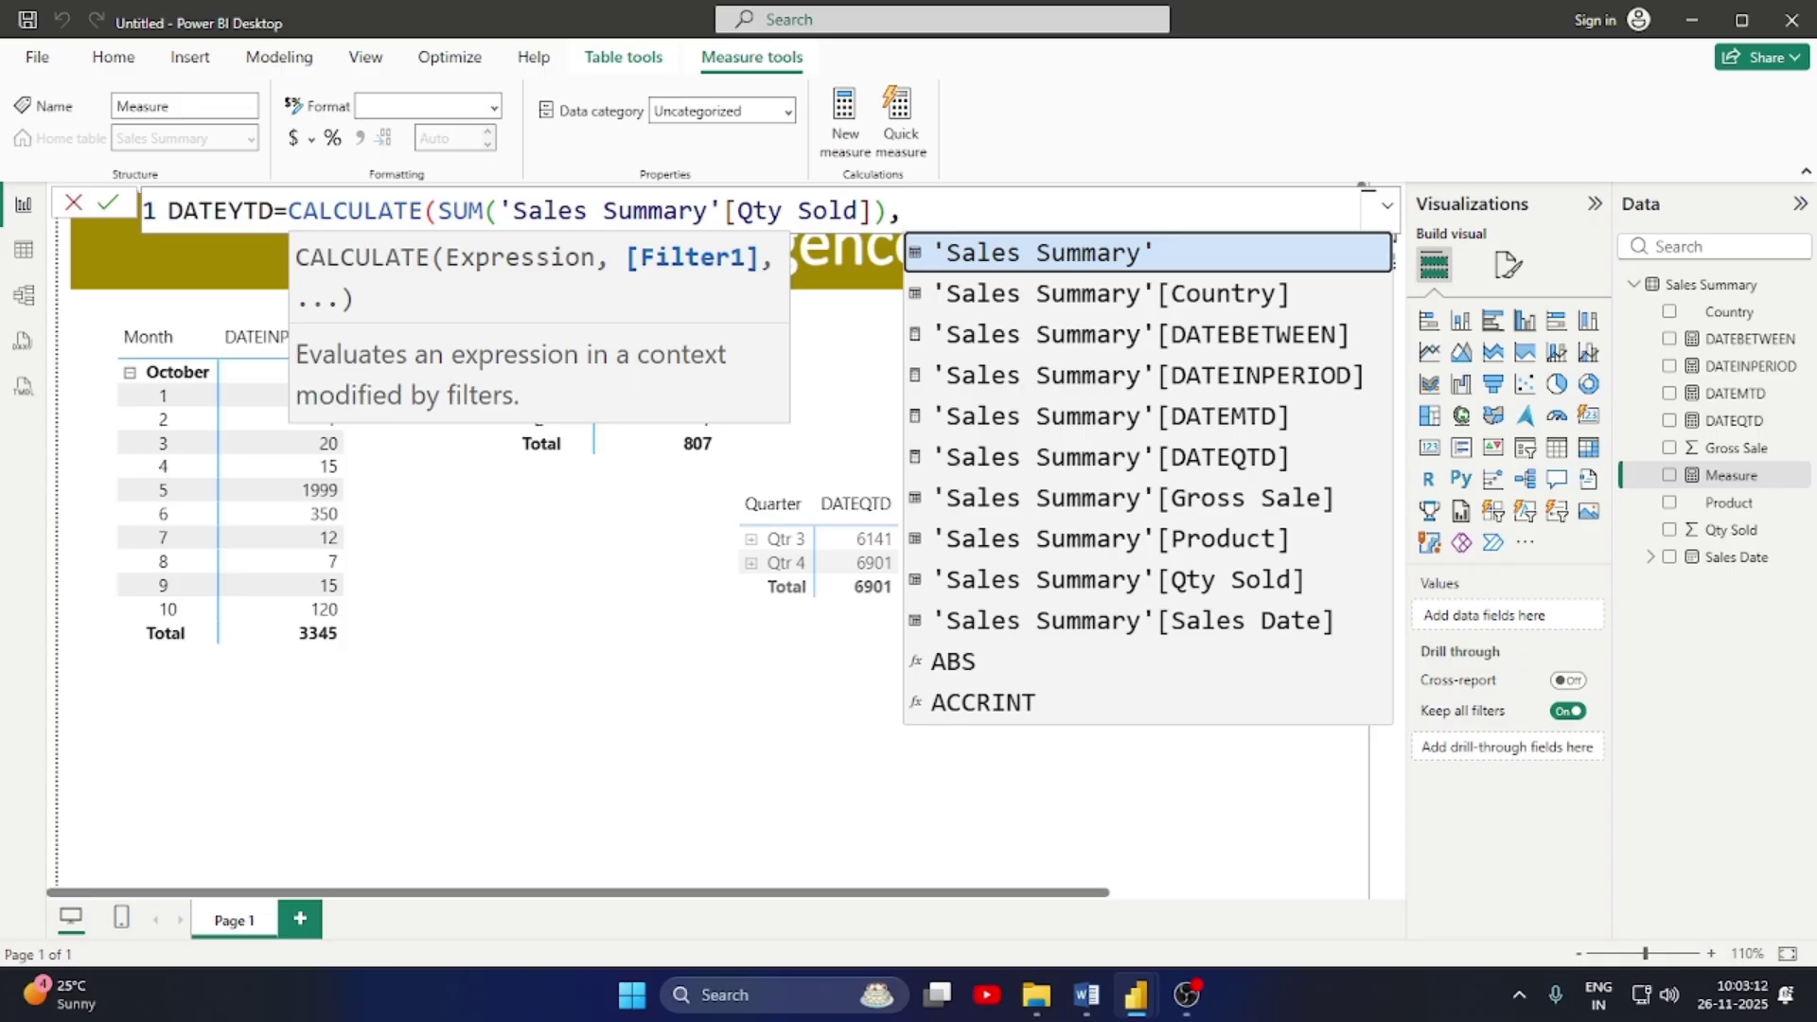
pyautogui.write('DATE')
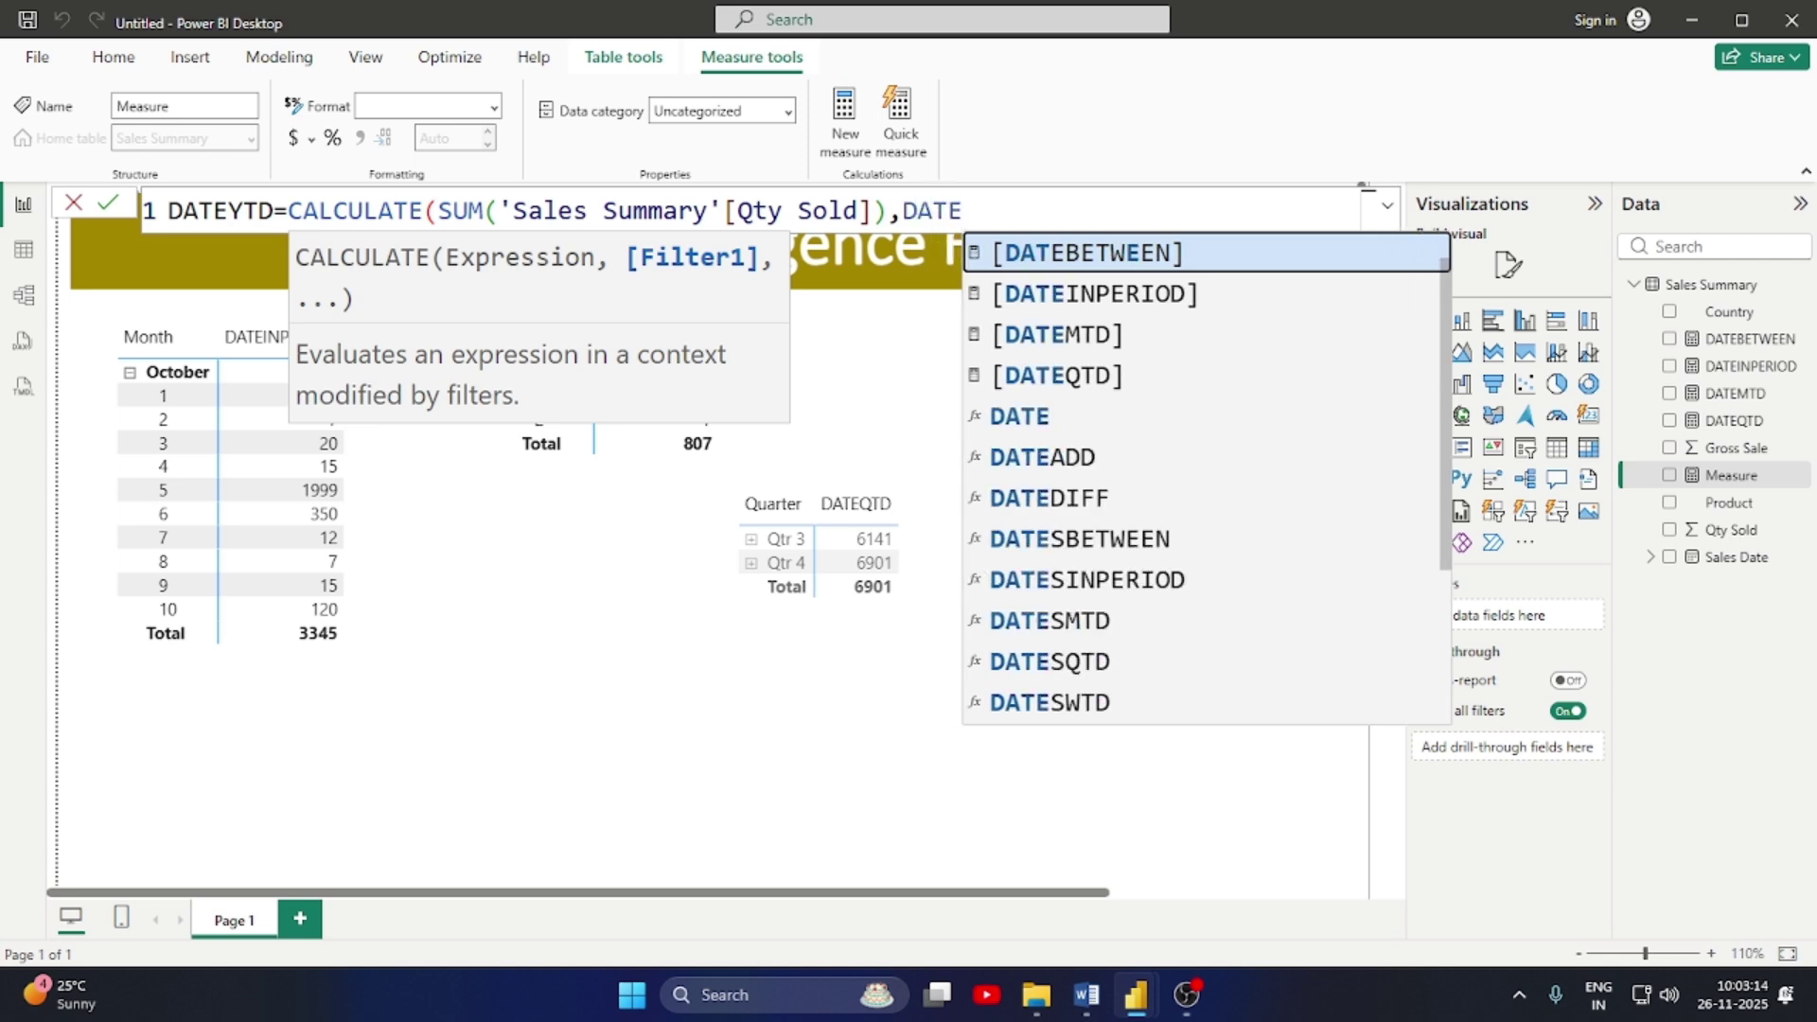
pyautogui.press('Down')
pyautogui.press('Down')
pyautogui.press('Down')
pyautogui.press('Down')
pyautogui.press('Down')
pyautogui.press('Down')
pyautogui.press('Down')
pyautogui.press('Down')
pyautogui.press('Down')
pyautogui.press('Down')
pyautogui.press('Down')
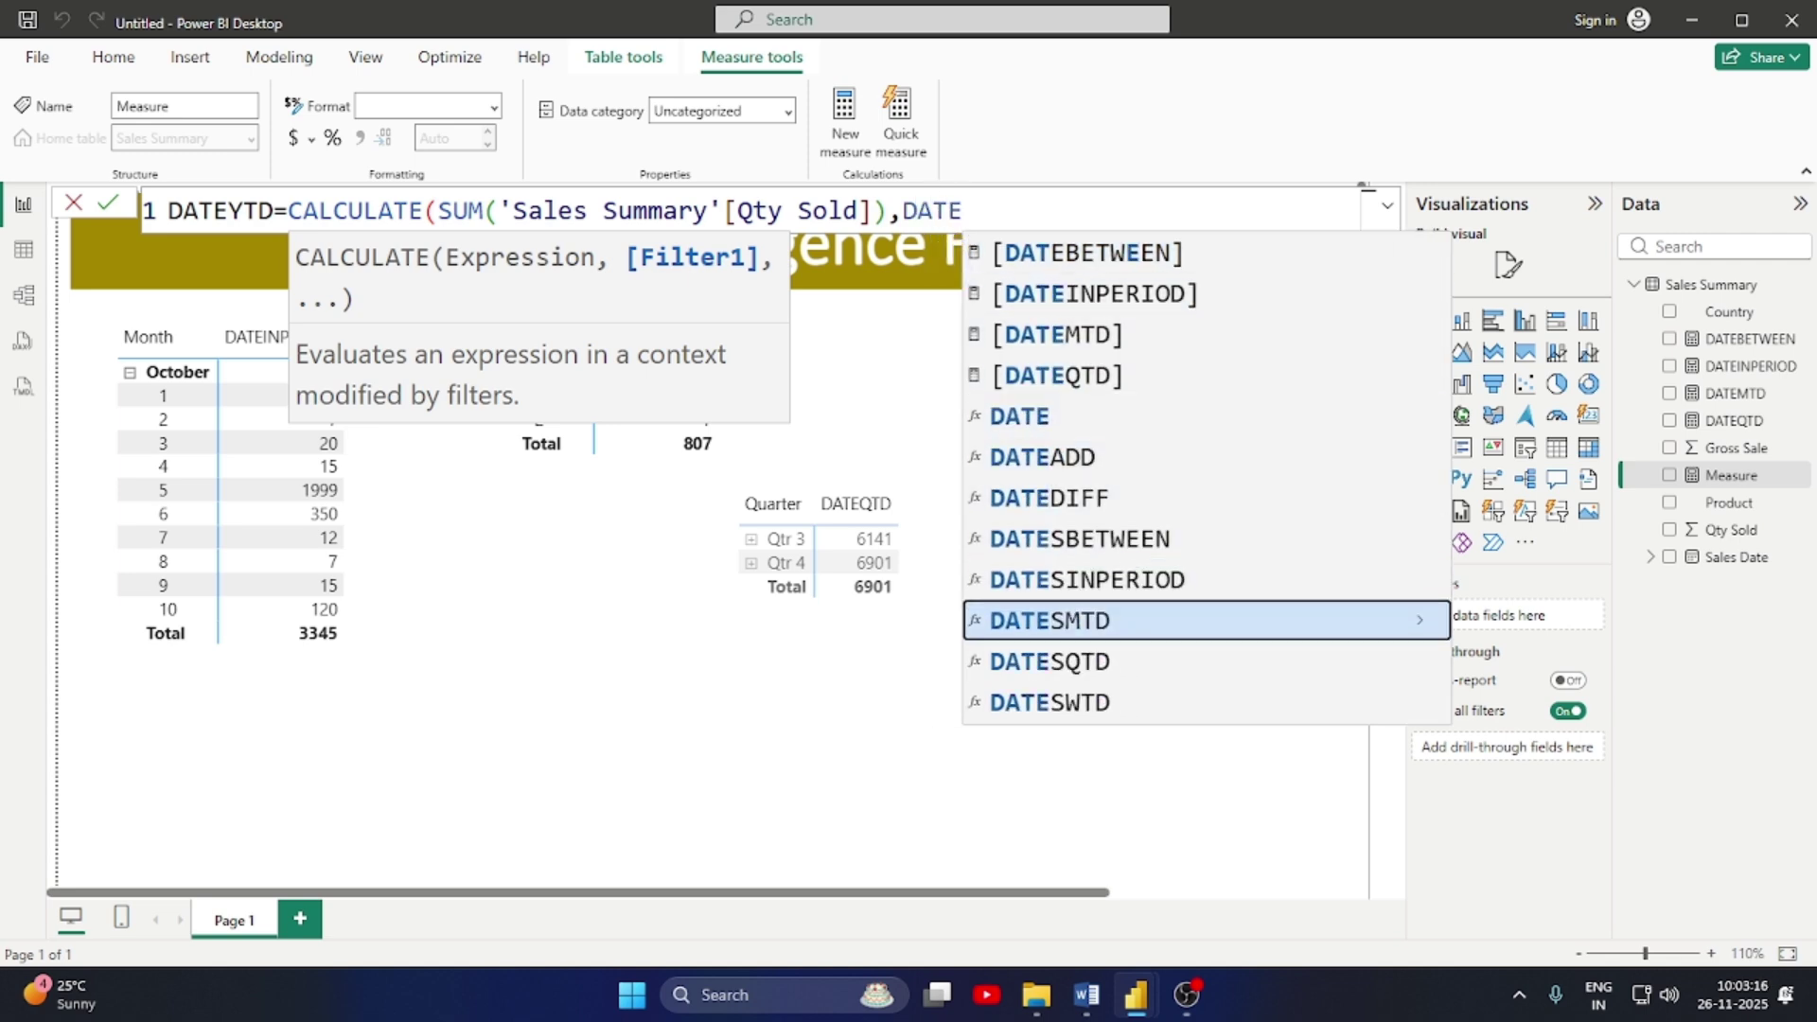
pyautogui.press('Up')
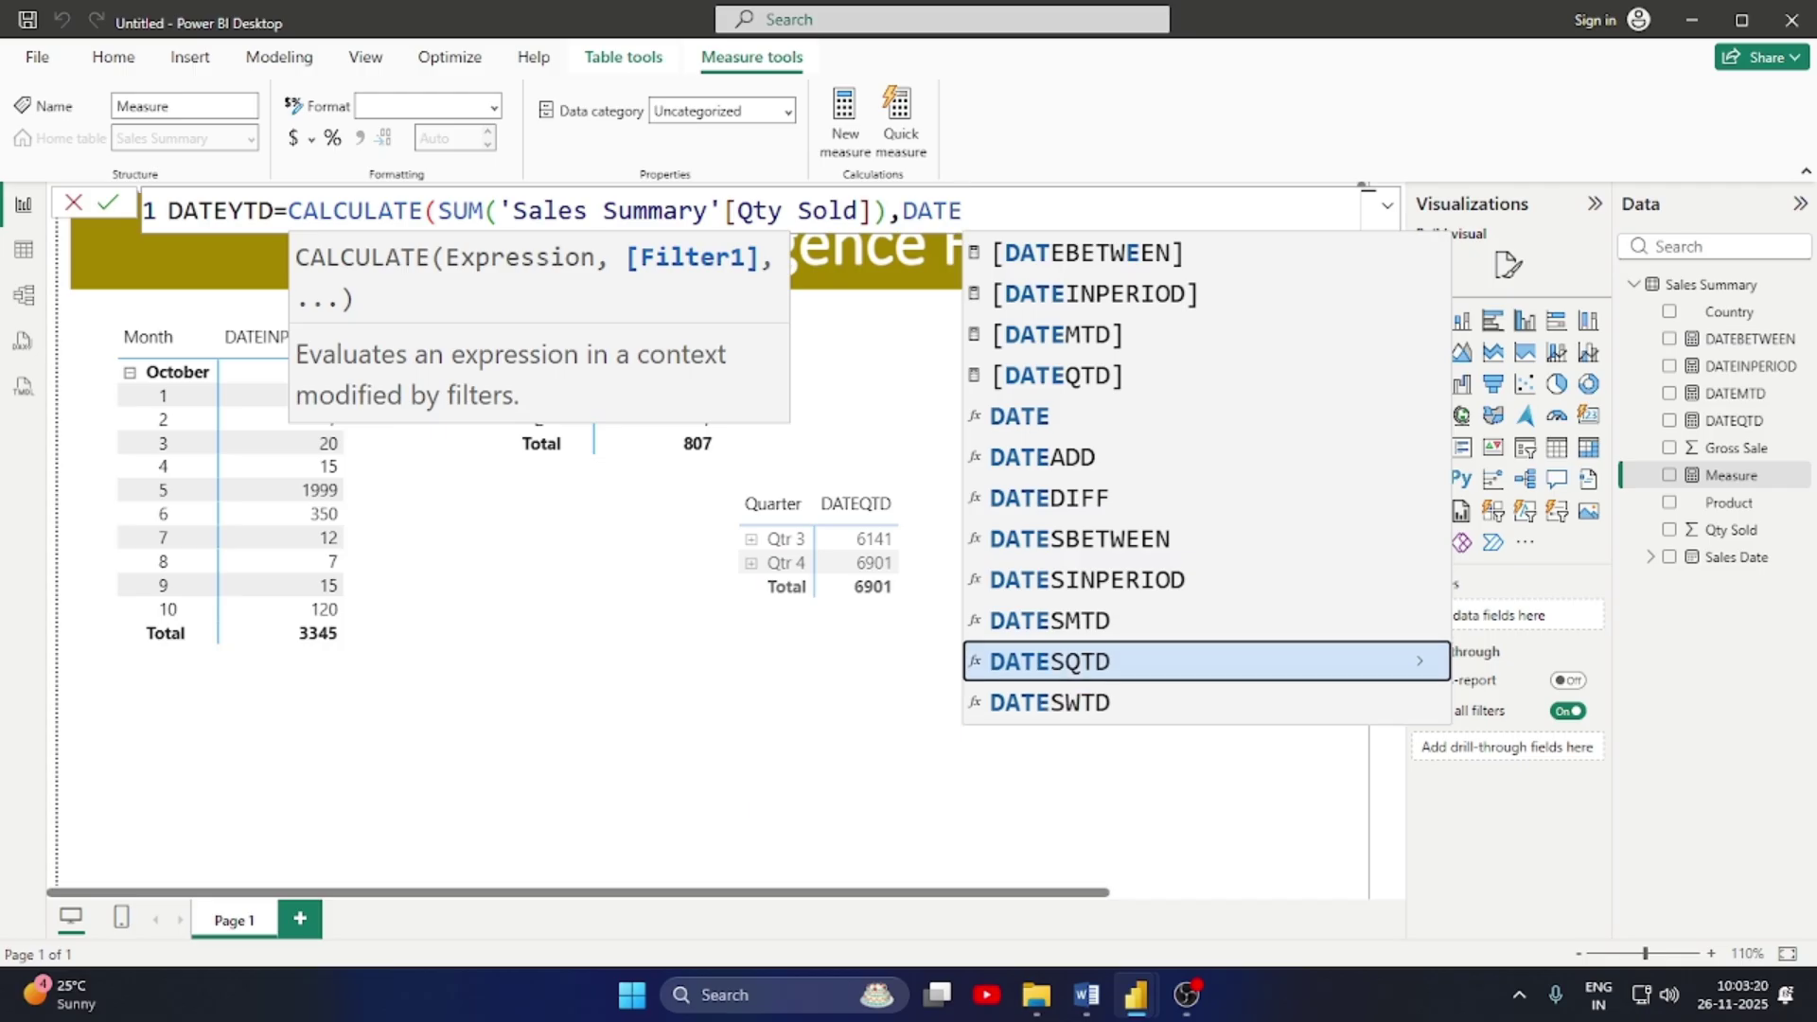
pyautogui.press('Up')
pyautogui.press('Up')
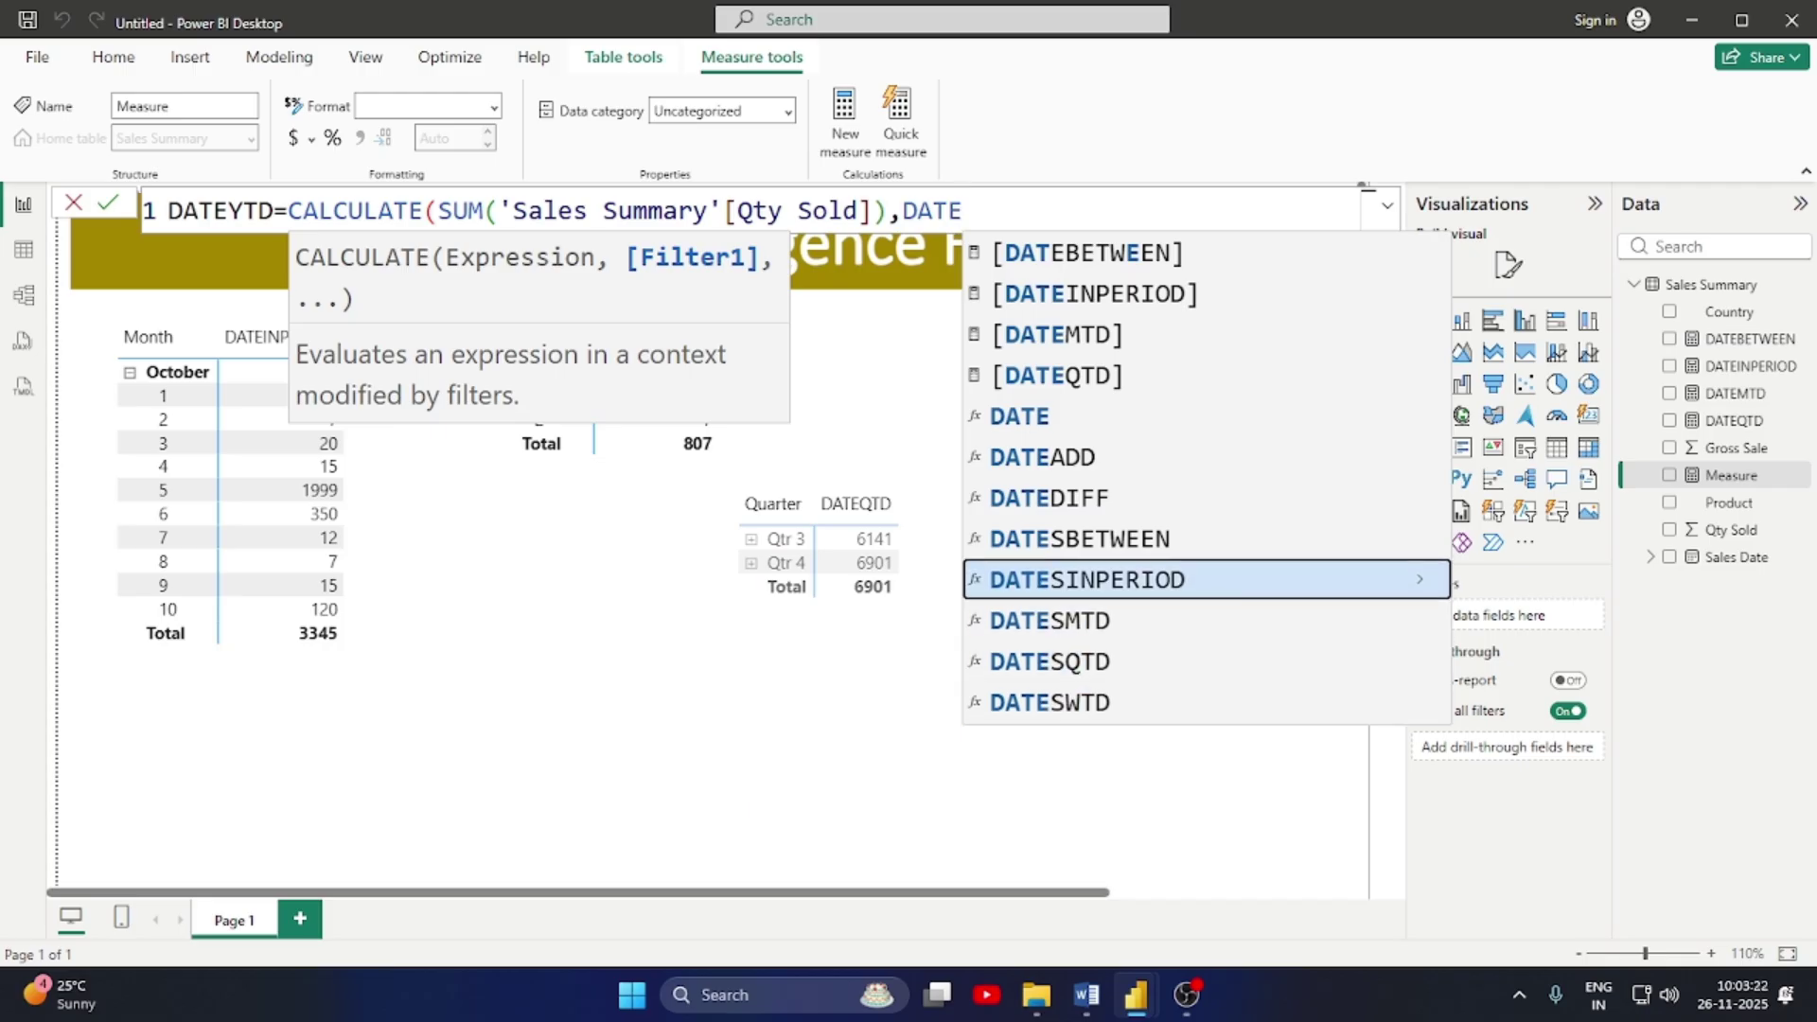
pyautogui.write('Y')
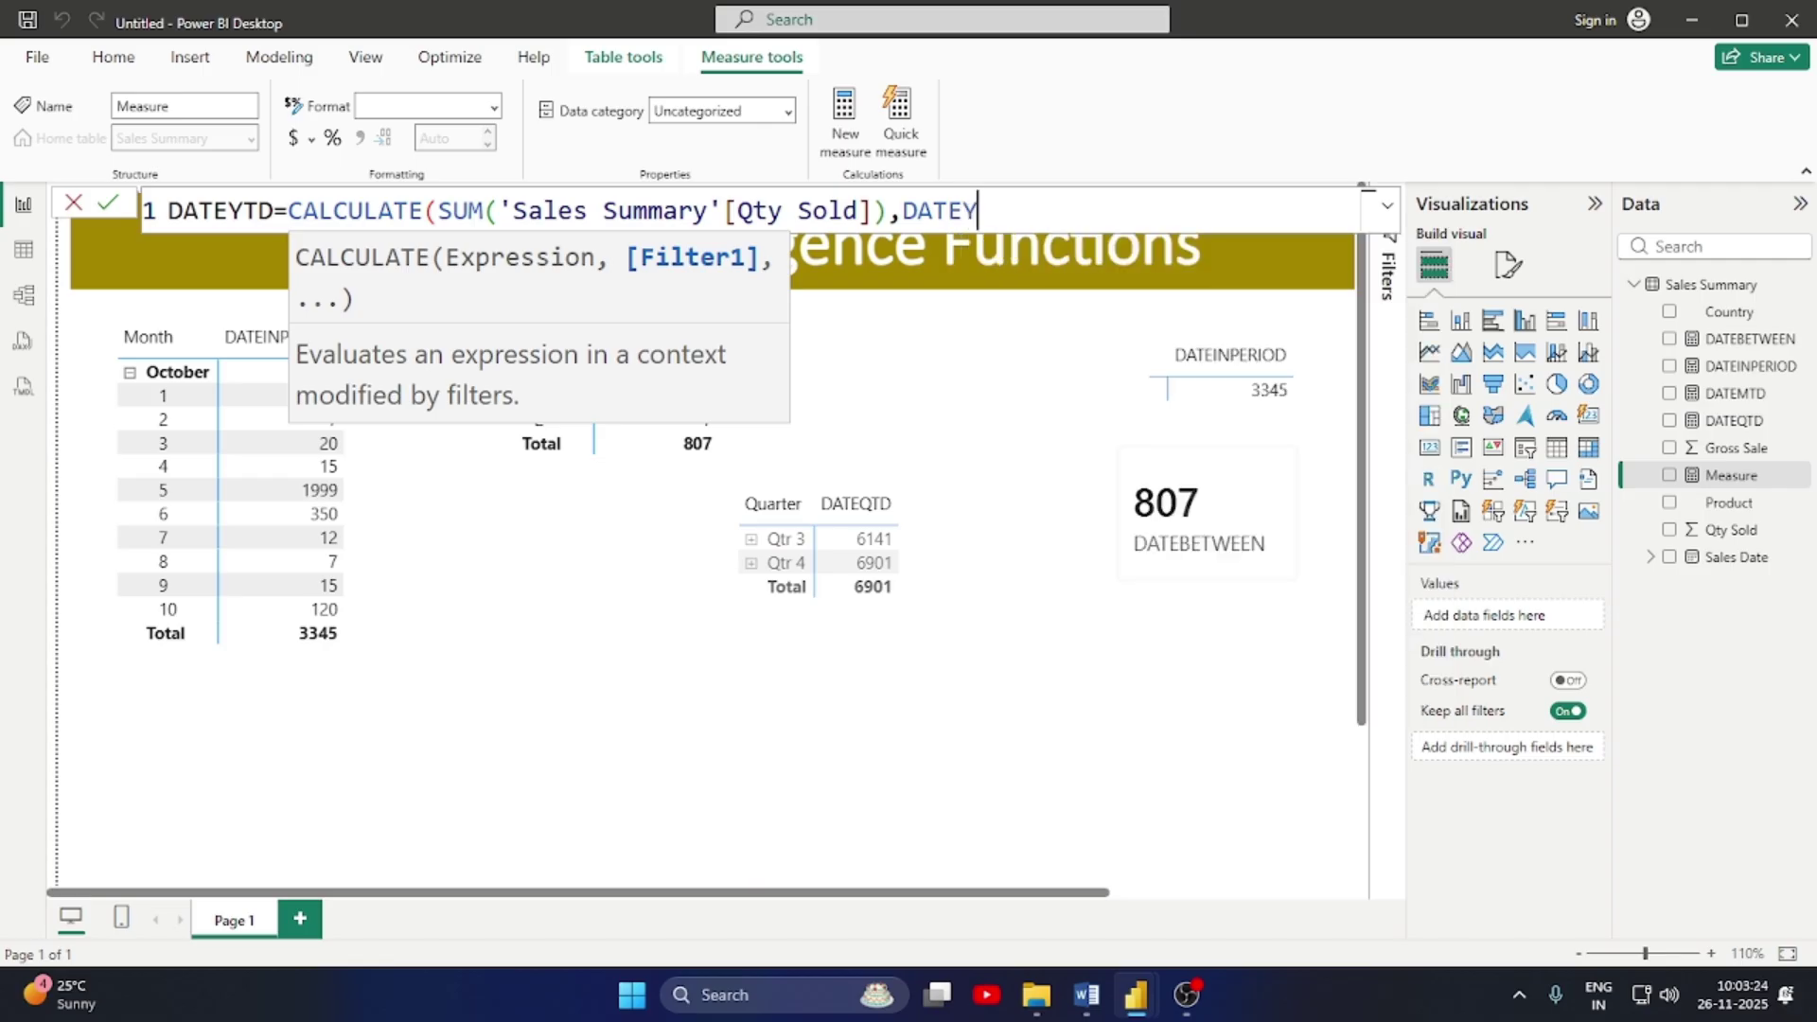
pyautogui.press('BackSpace')
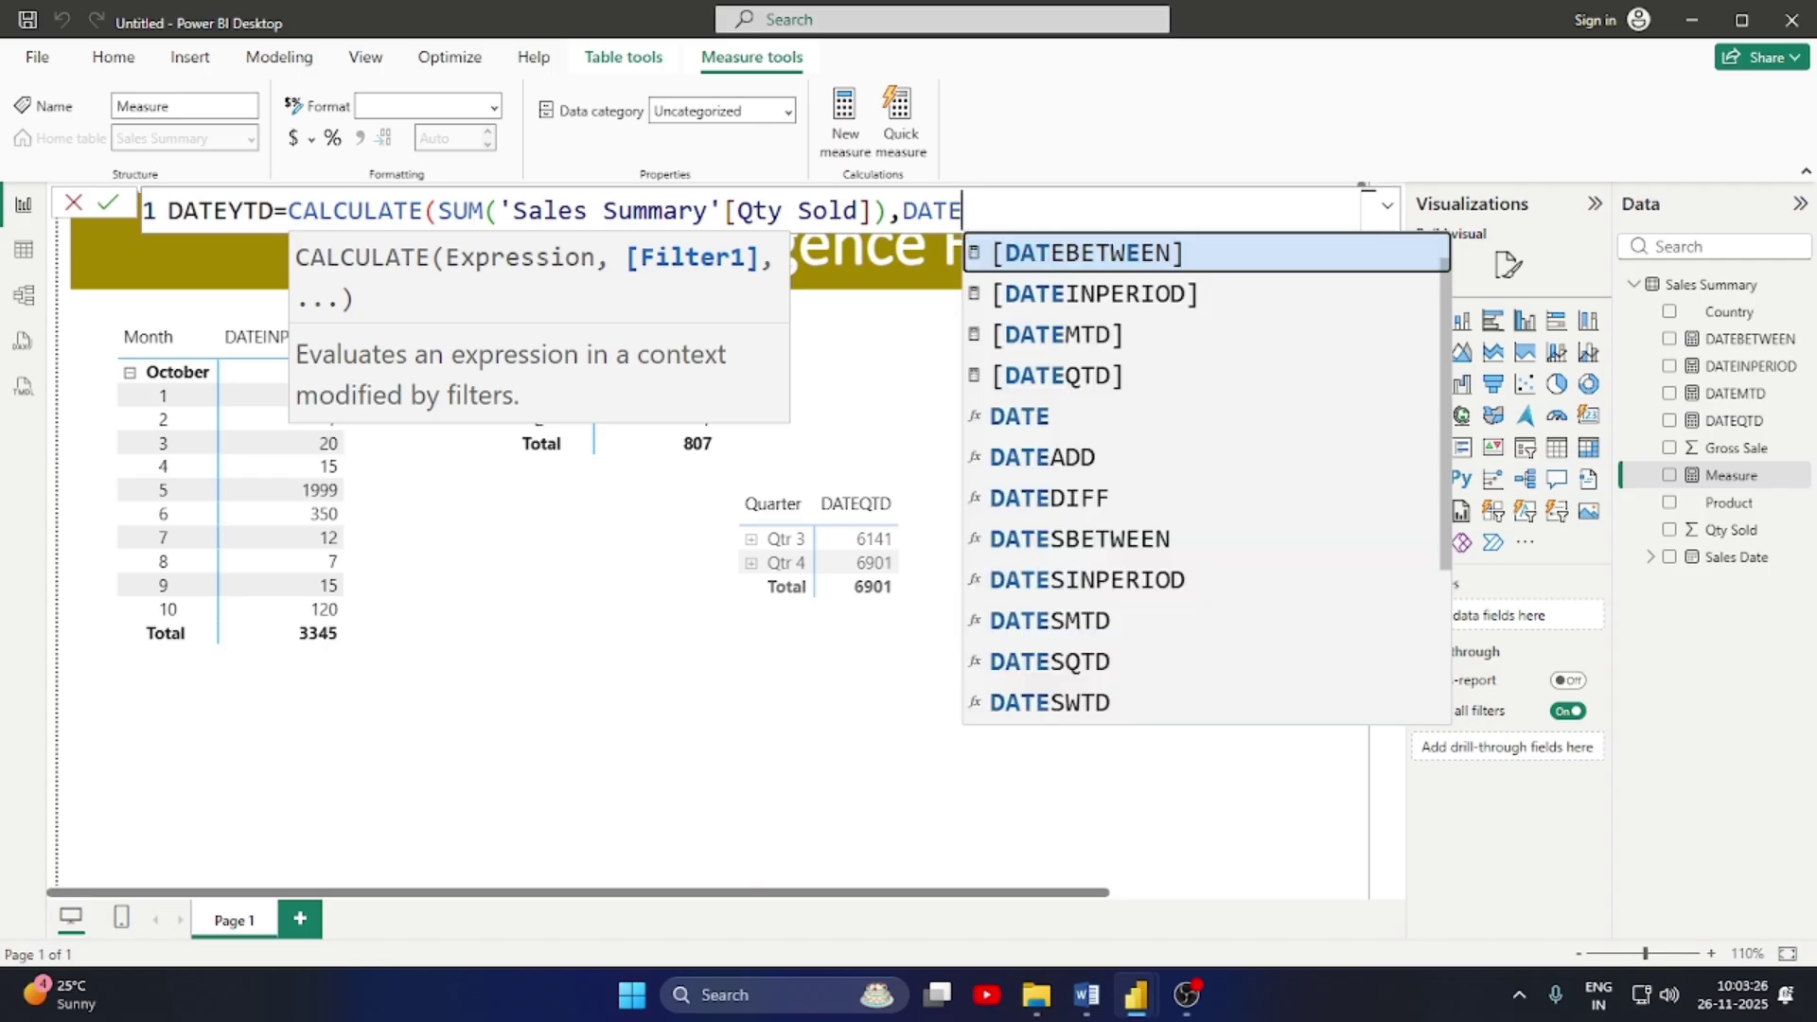
pyautogui.press('Down')
pyautogui.press('Down')
pyautogui.press('Down')
pyautogui.press('Down')
pyautogui.press('Down')
pyautogui.press('Down')
pyautogui.press('Down')
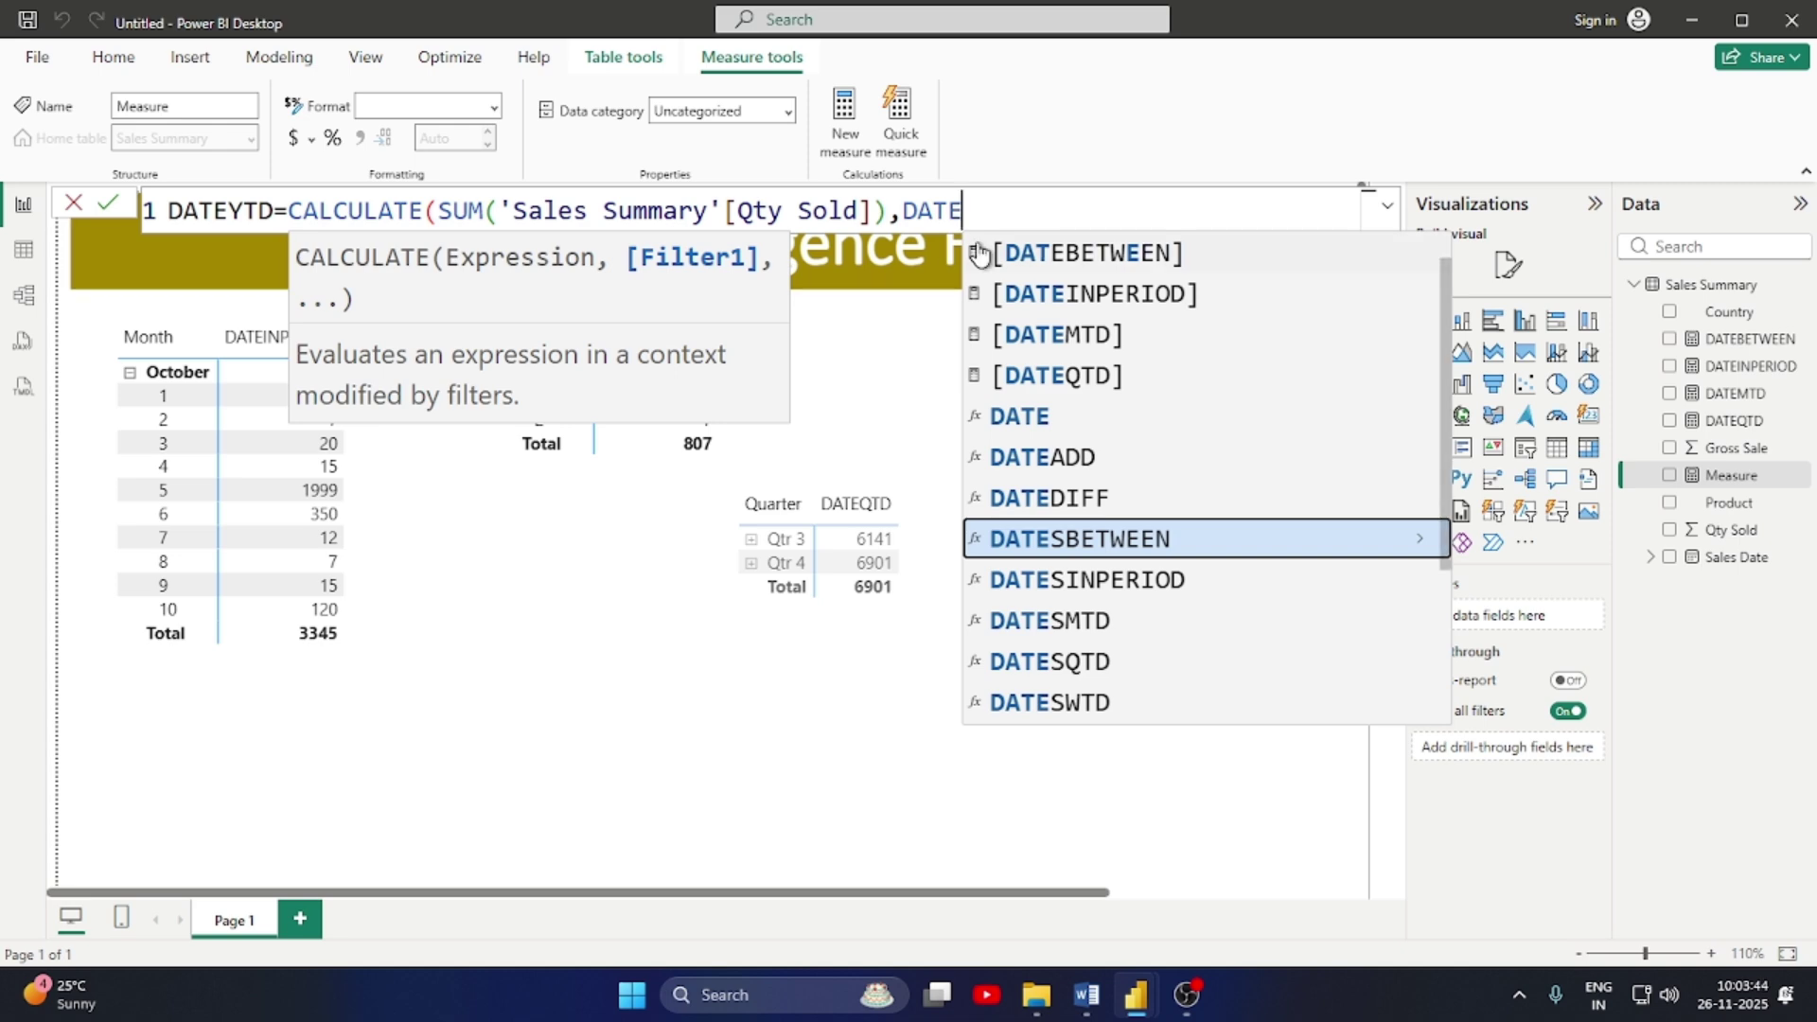
pyautogui.press('BackSpace')
pyautogui.press('BackSpace')
pyautogui.press('BackSpace')
pyautogui.press('BackSpace')
pyautogui.press('BackSpace')
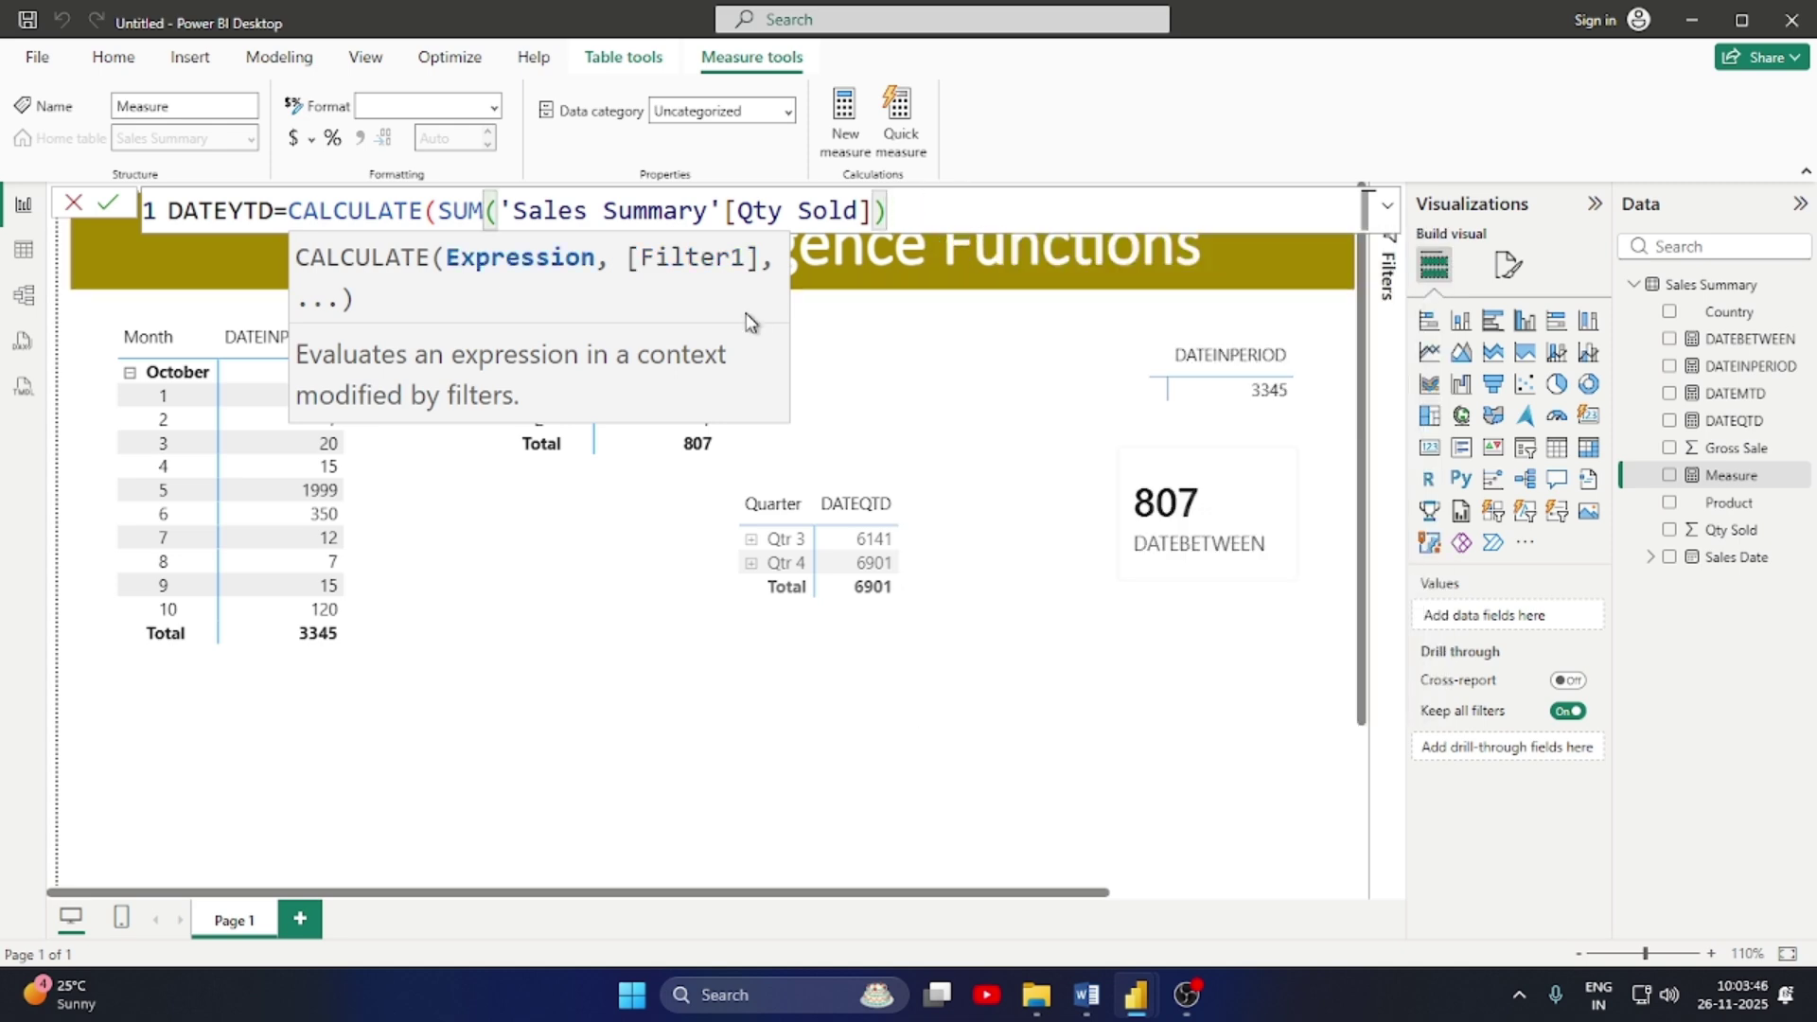
# Replace CALCULATE with TOTALYTD as the outer function of the DATEYTD formula, keeping the SUM expression
pyautogui.doubleClick(382, 212)
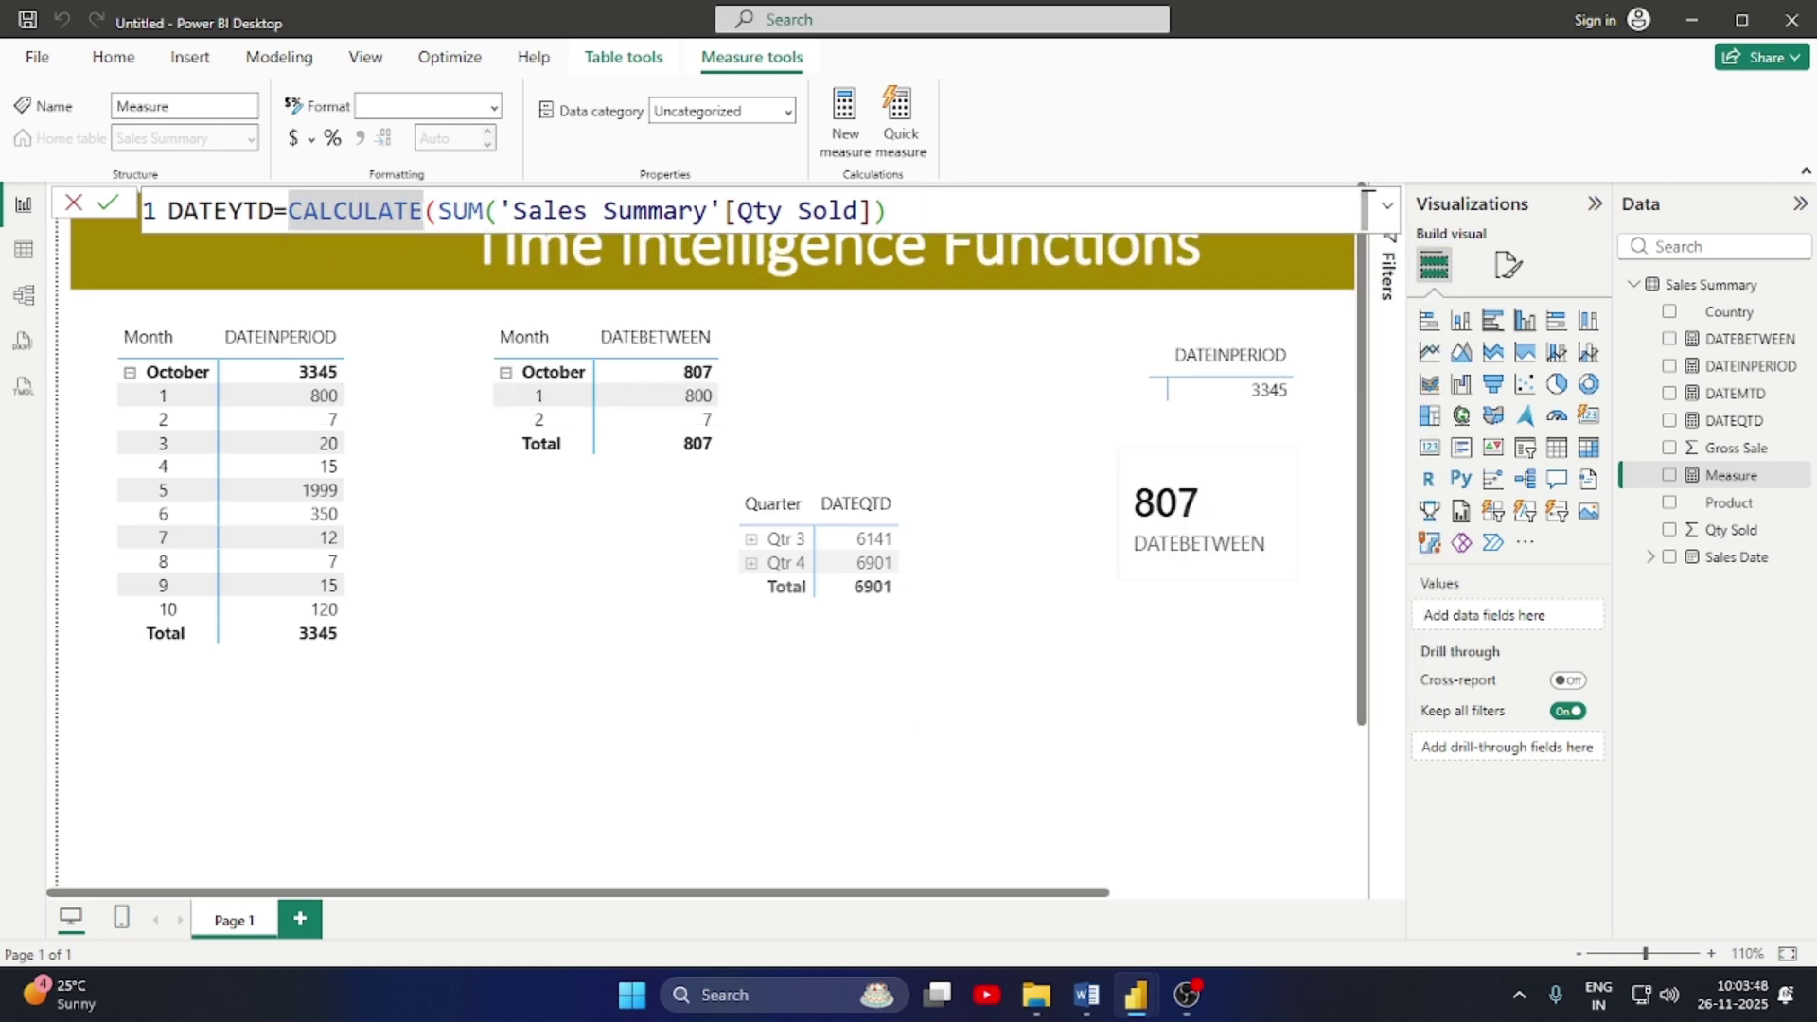
pyautogui.press('BackSpace')
pyautogui.press('BackSpace')
pyautogui.press('BackSpace')
pyautogui.press('BackSpace')
pyautogui.press('BackSpace')
pyautogui.press('BackSpace')
pyautogui.press('BackSpace')
pyautogui.press('BackSpace')
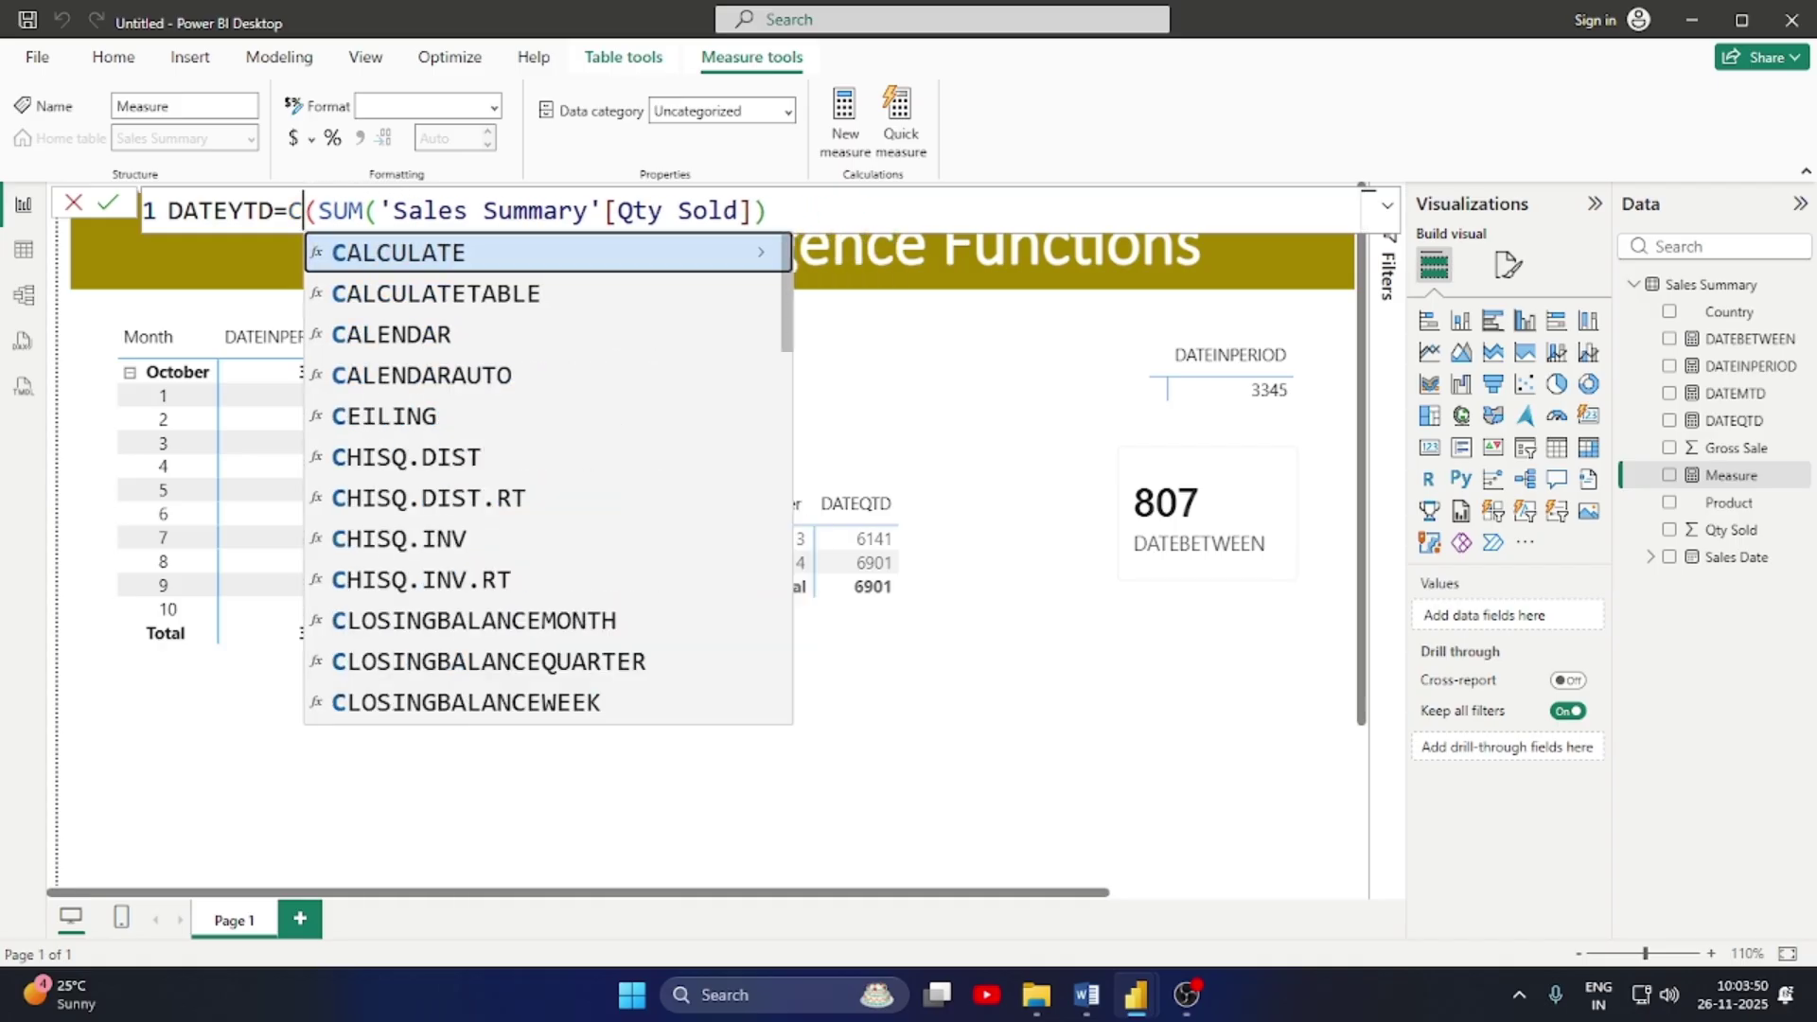
pyautogui.press('BackSpace')
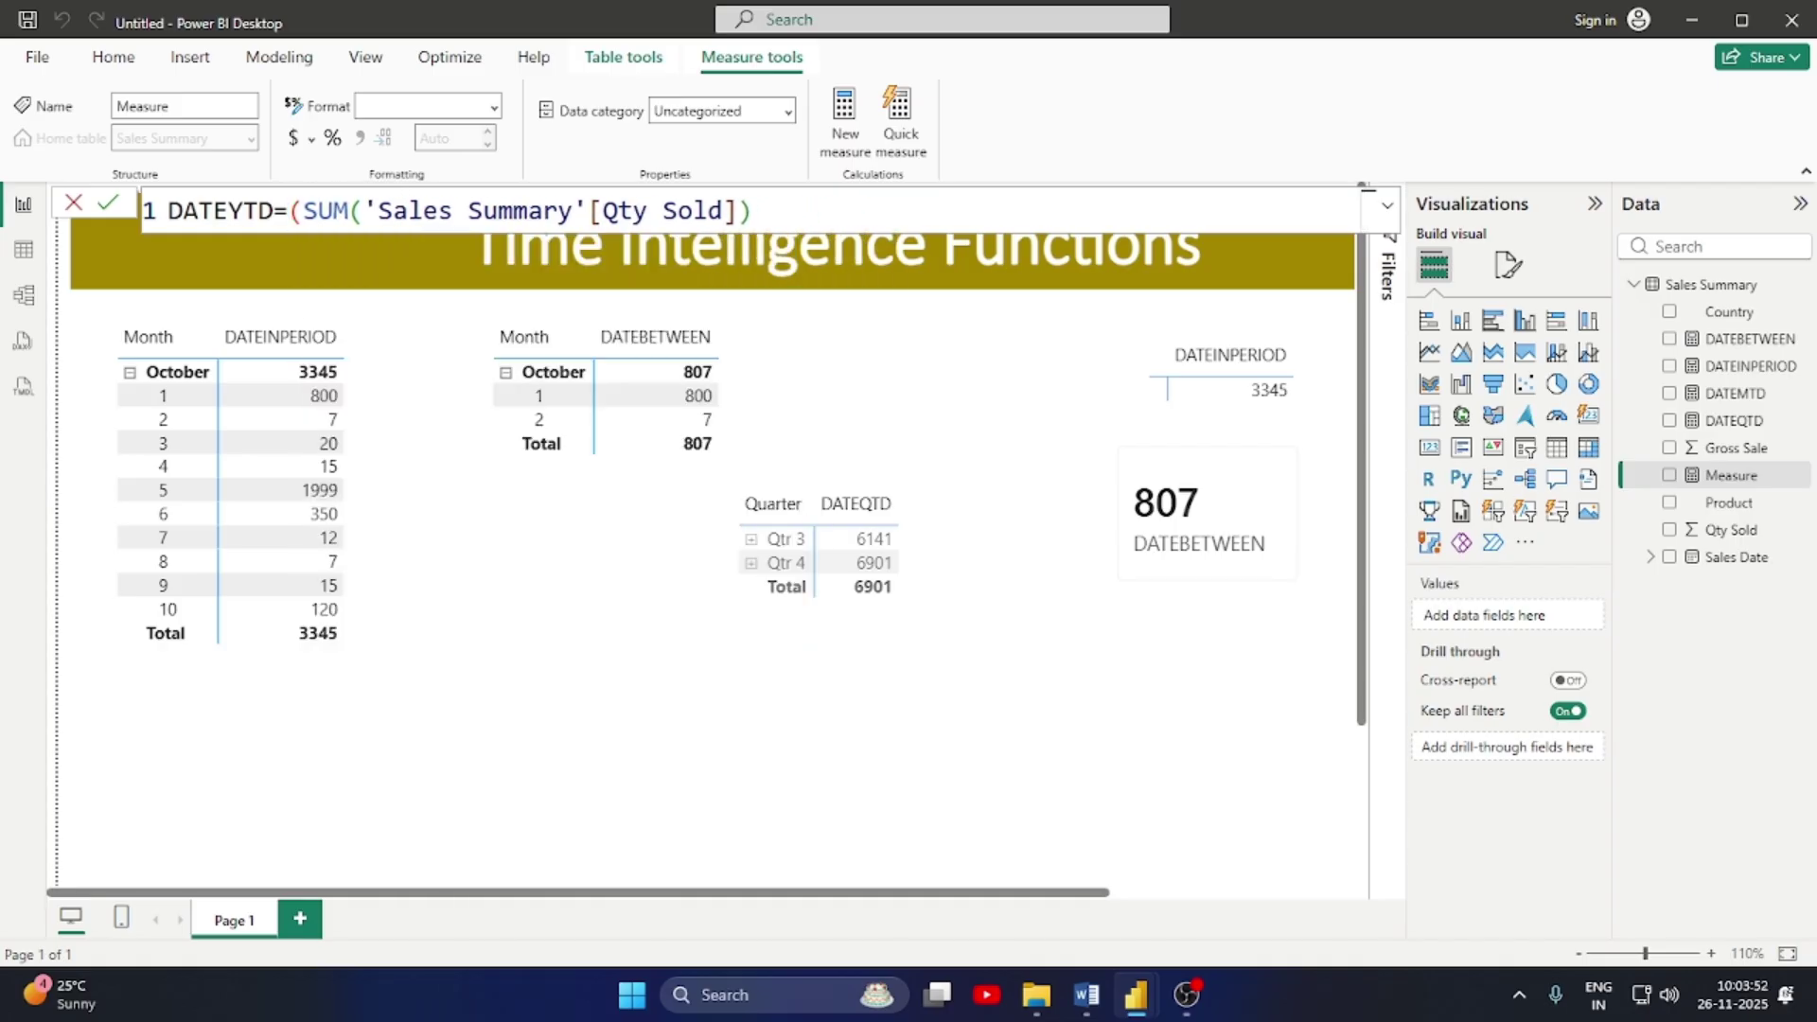
pyautogui.write('TOT')
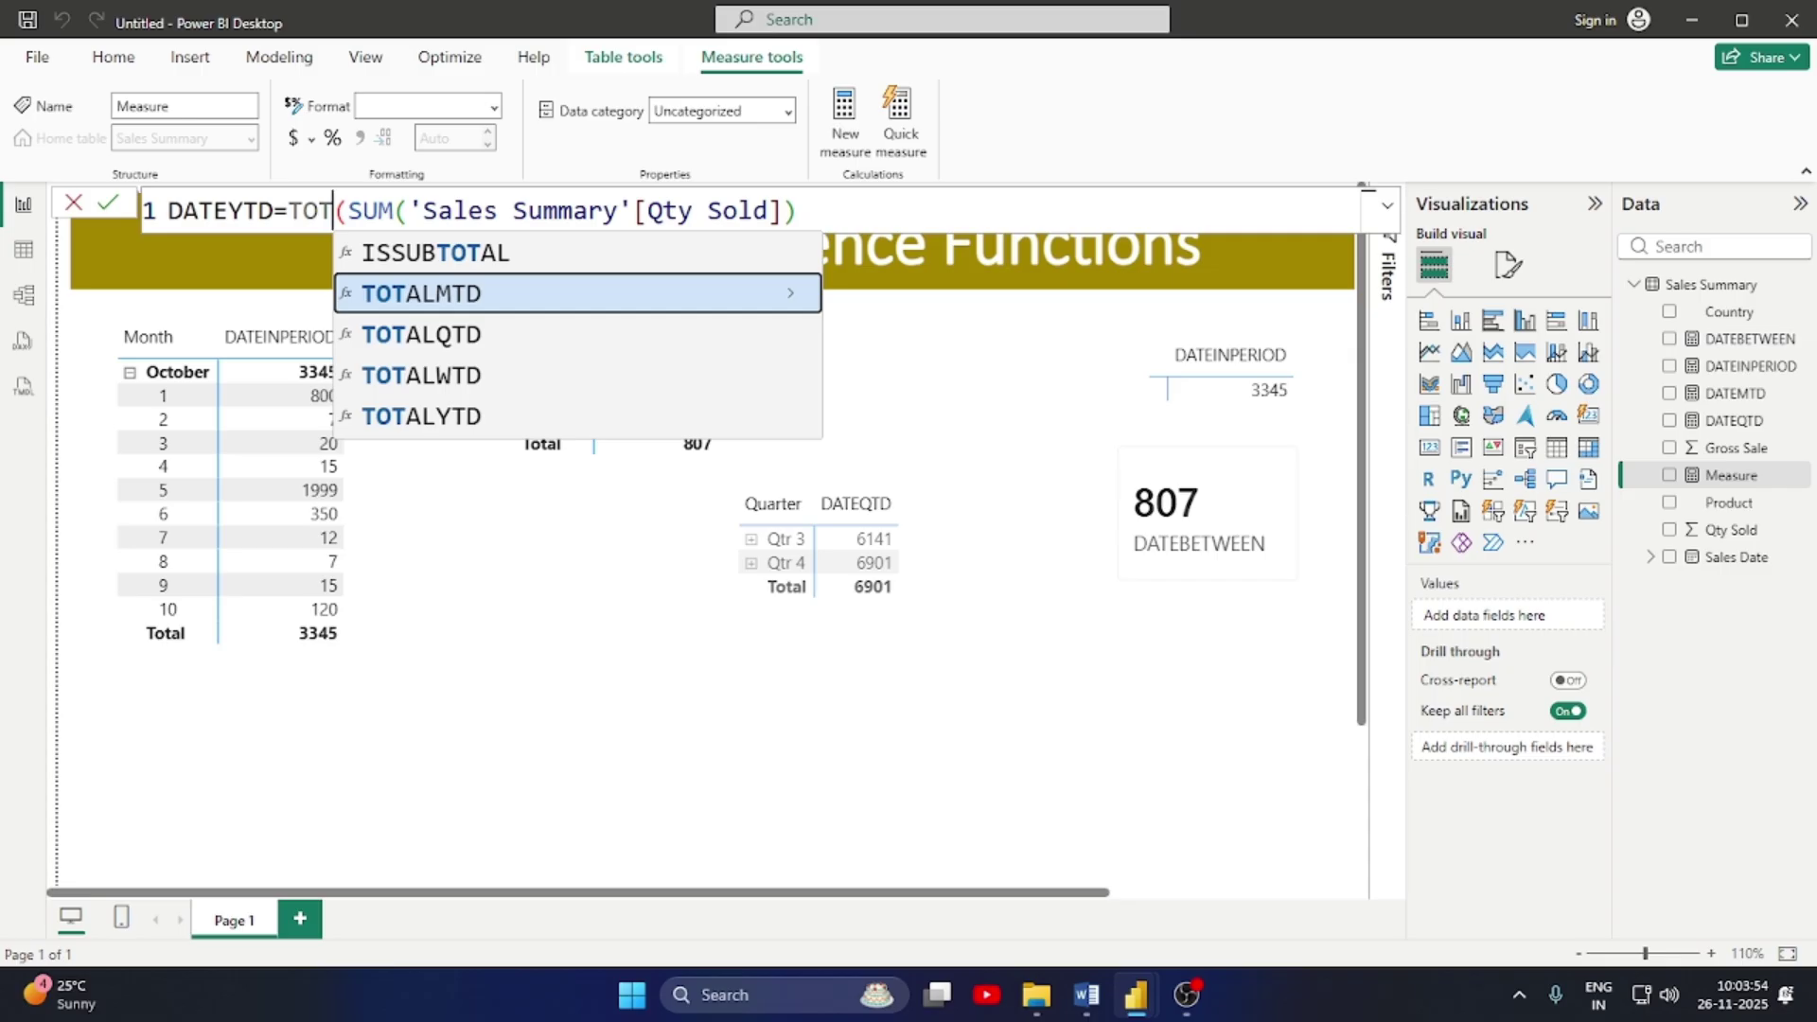
pyautogui.press('Down')
pyautogui.press('Down')
pyautogui.press('Down')
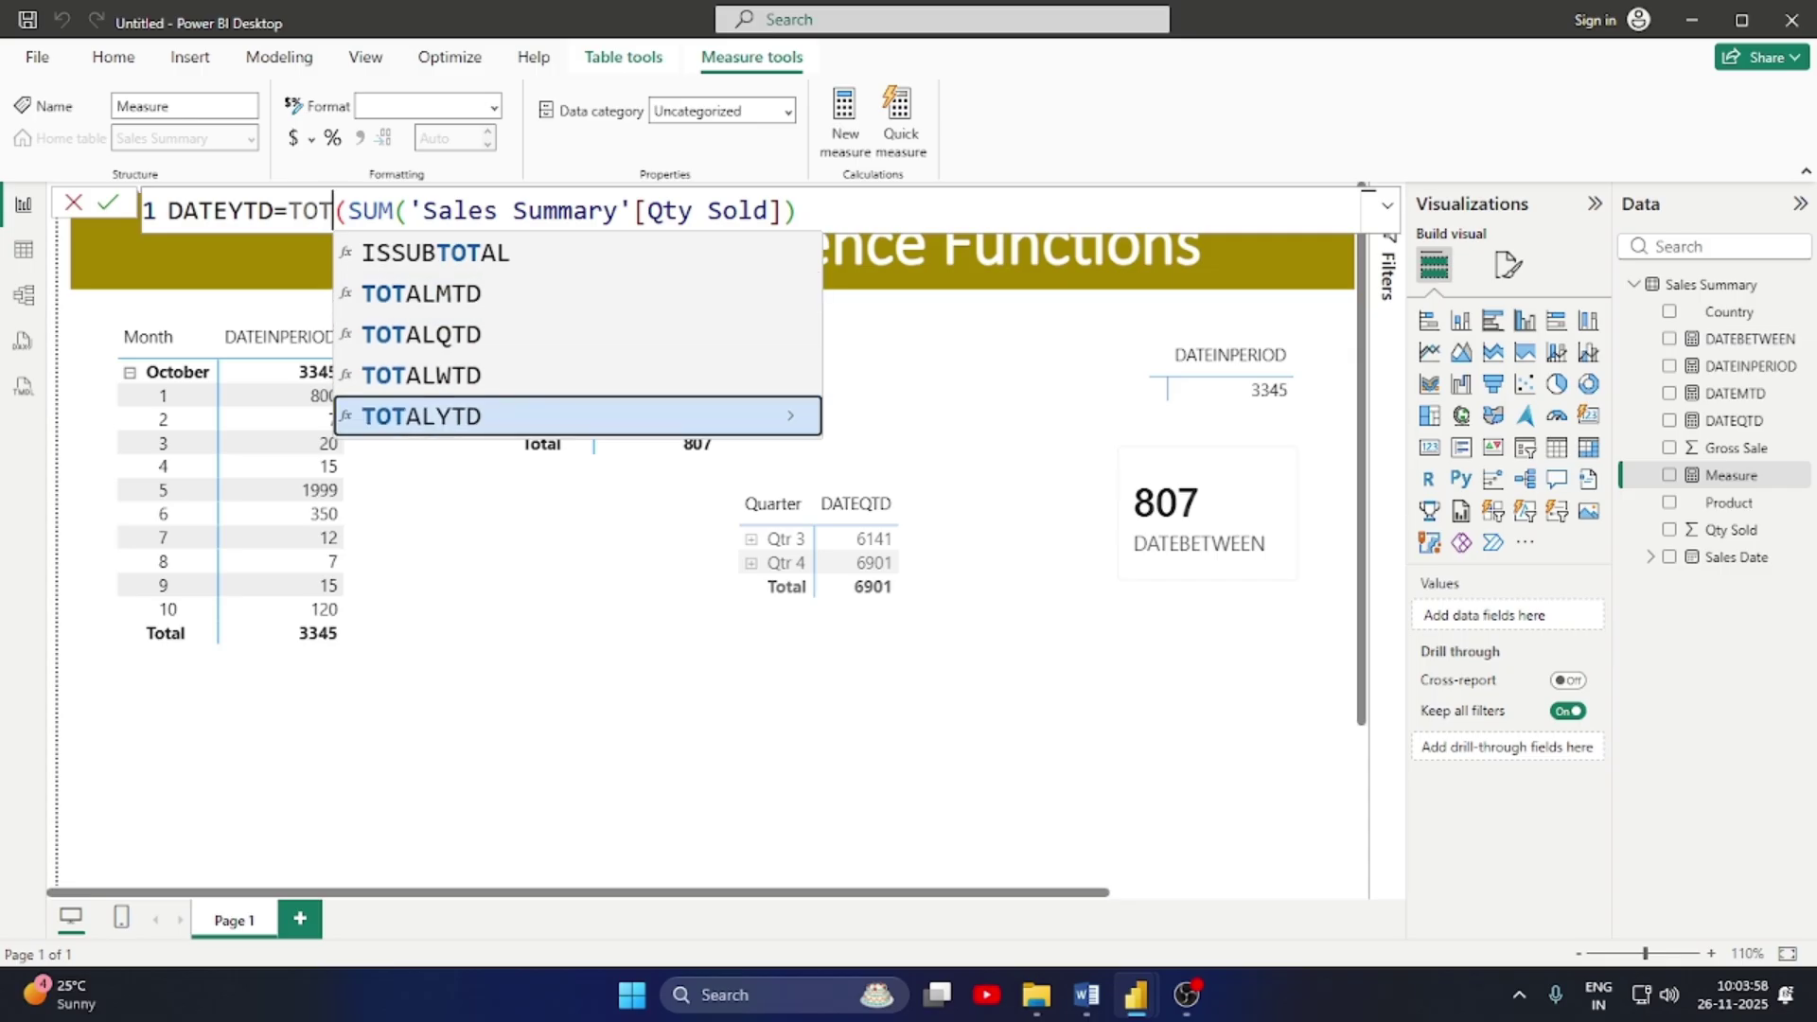
pyautogui.press('Tab')
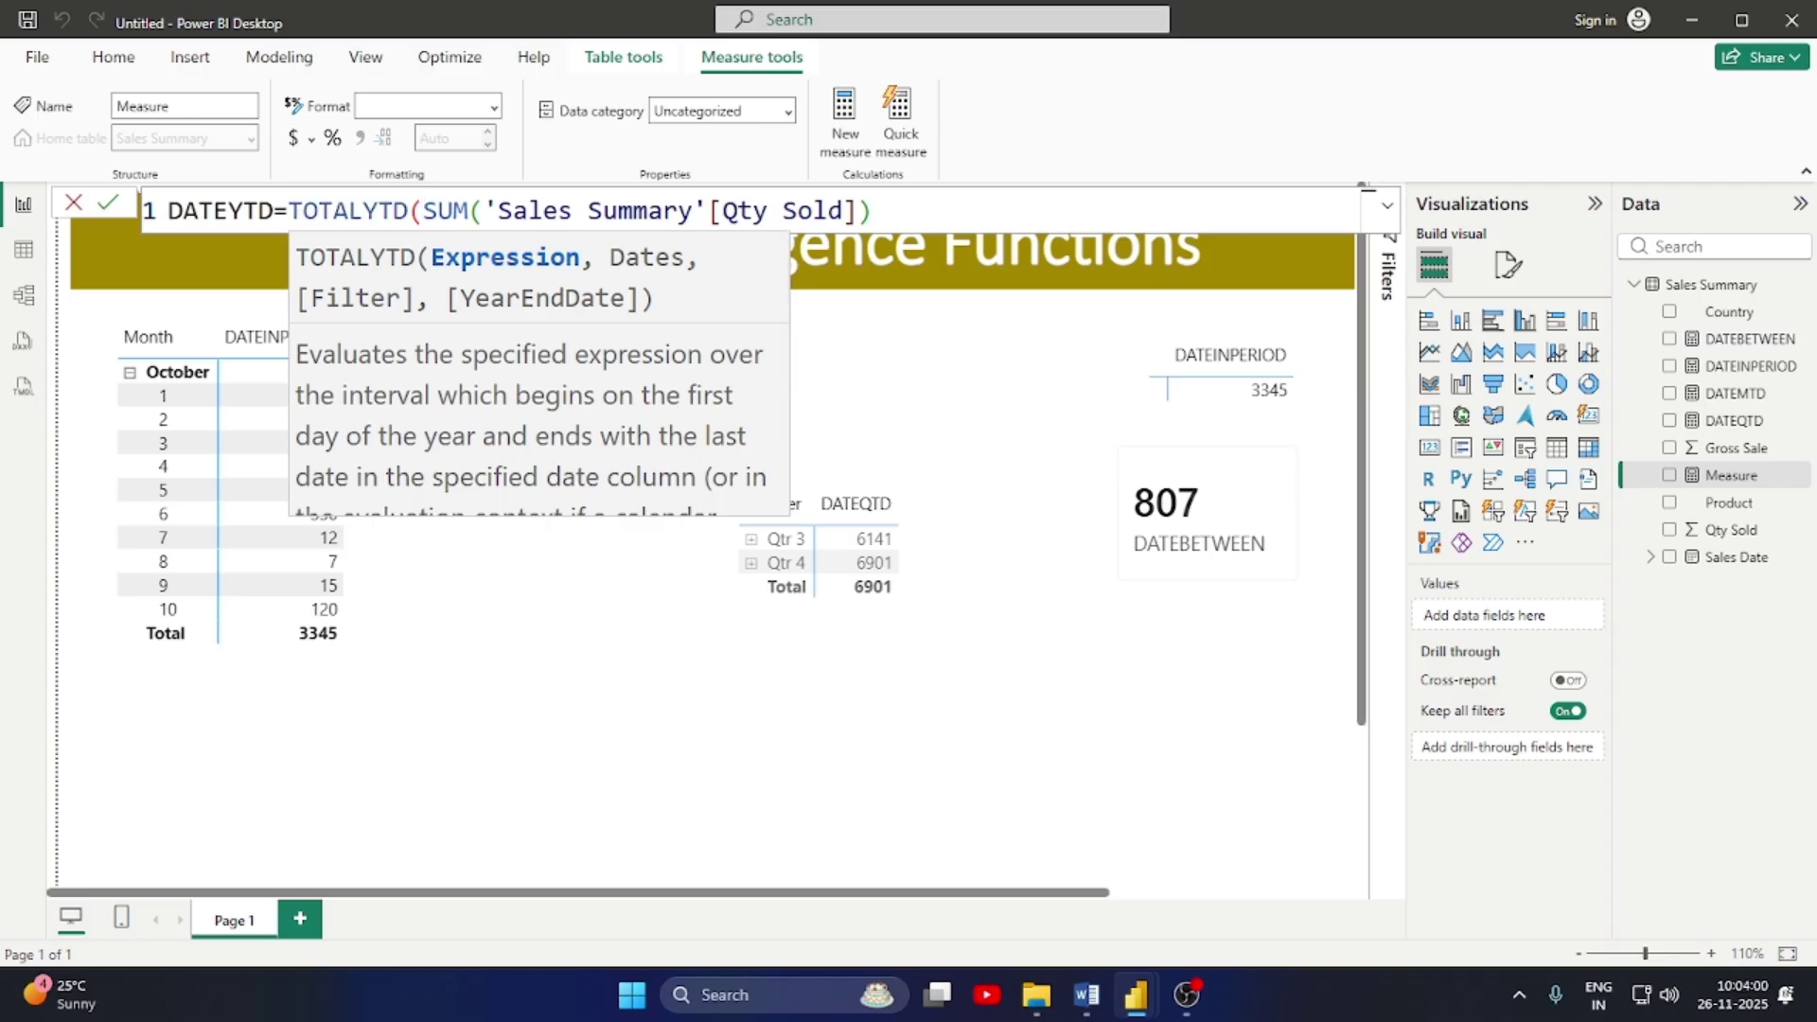
# Add 'Sales Summary'[Sales Date] as the dates argument of TOTALYTD
pyautogui.click(872, 210)
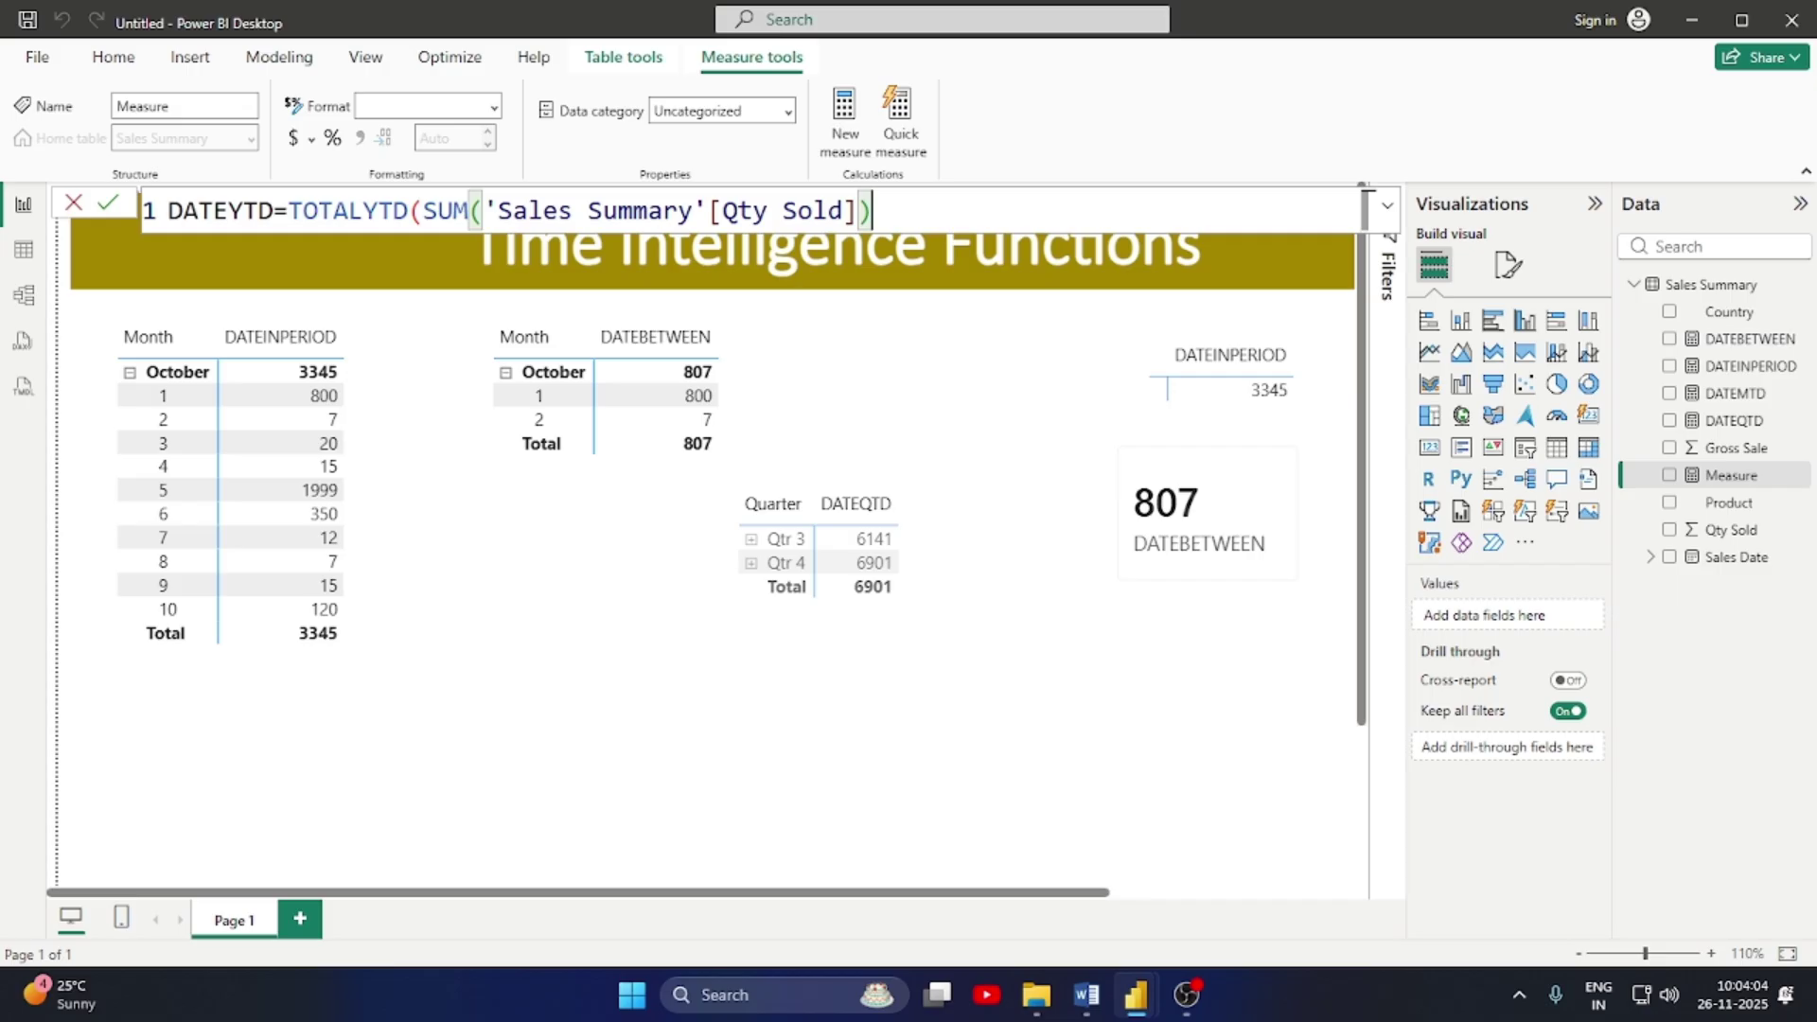
pyautogui.write(',SA')
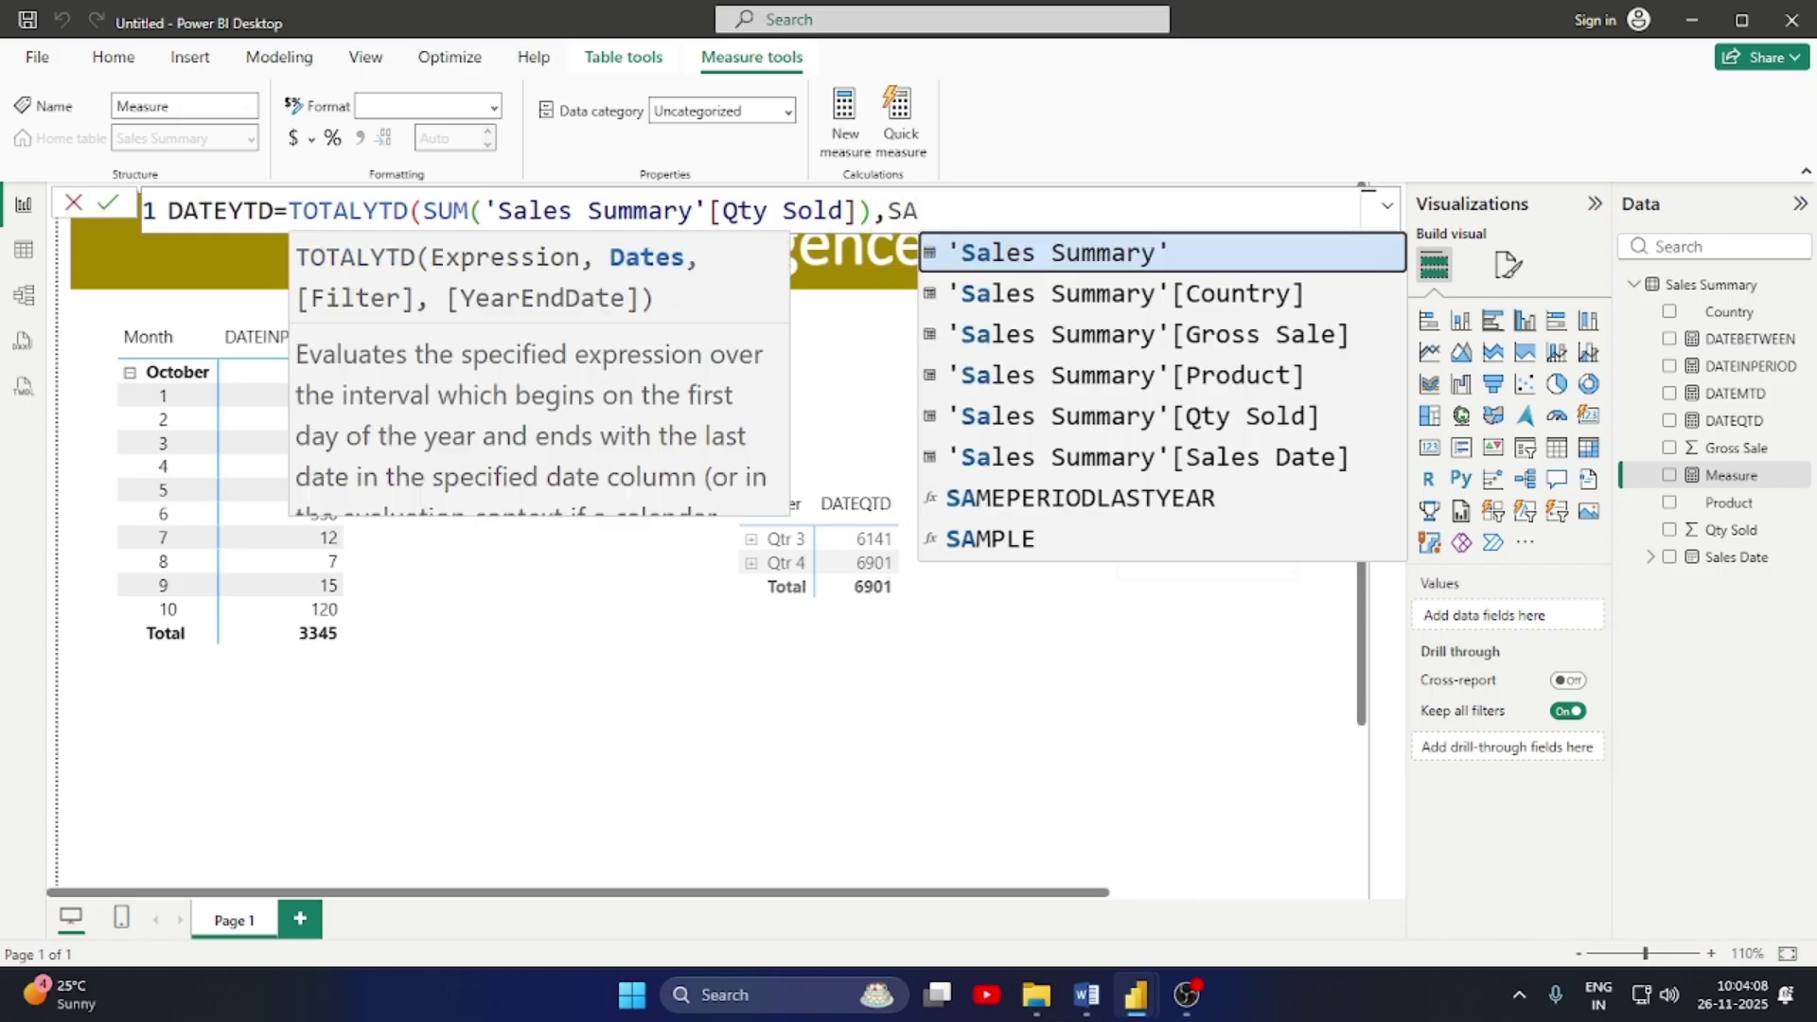
pyautogui.press('Down')
pyautogui.press('Down')
pyautogui.press('Down')
pyautogui.press('Down')
pyautogui.press('Down')
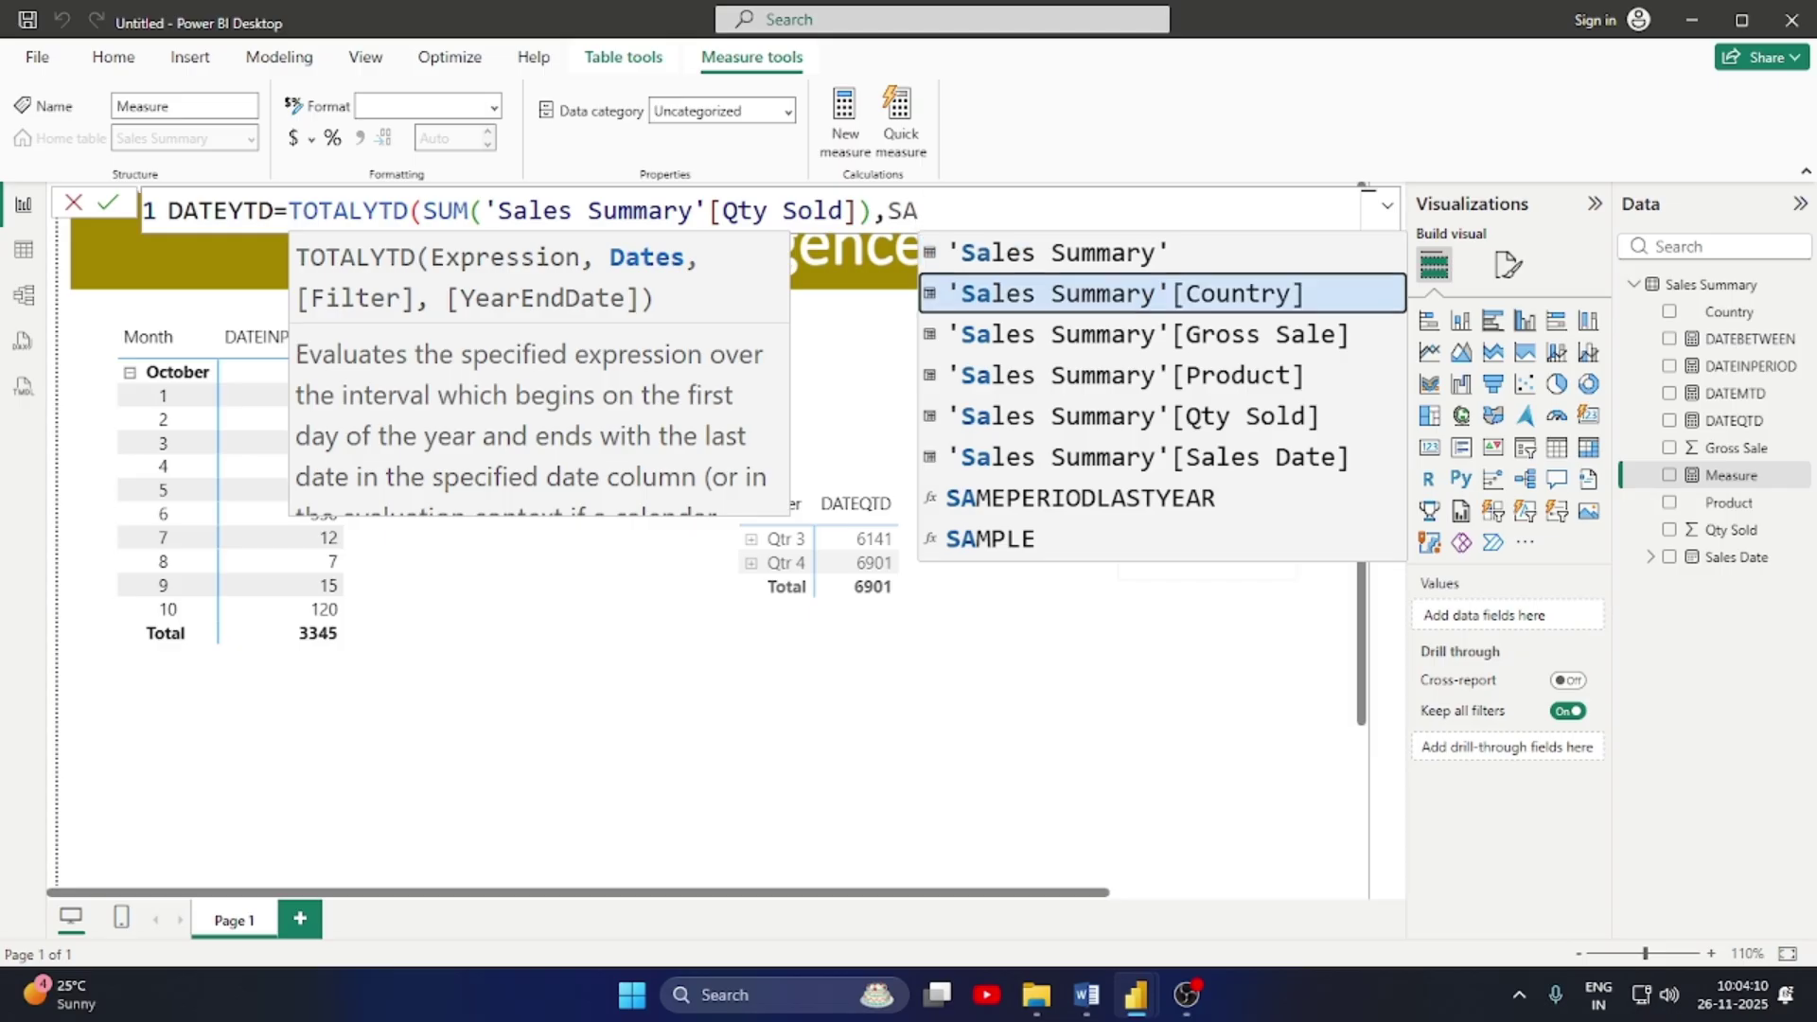
pyautogui.press('Tab')
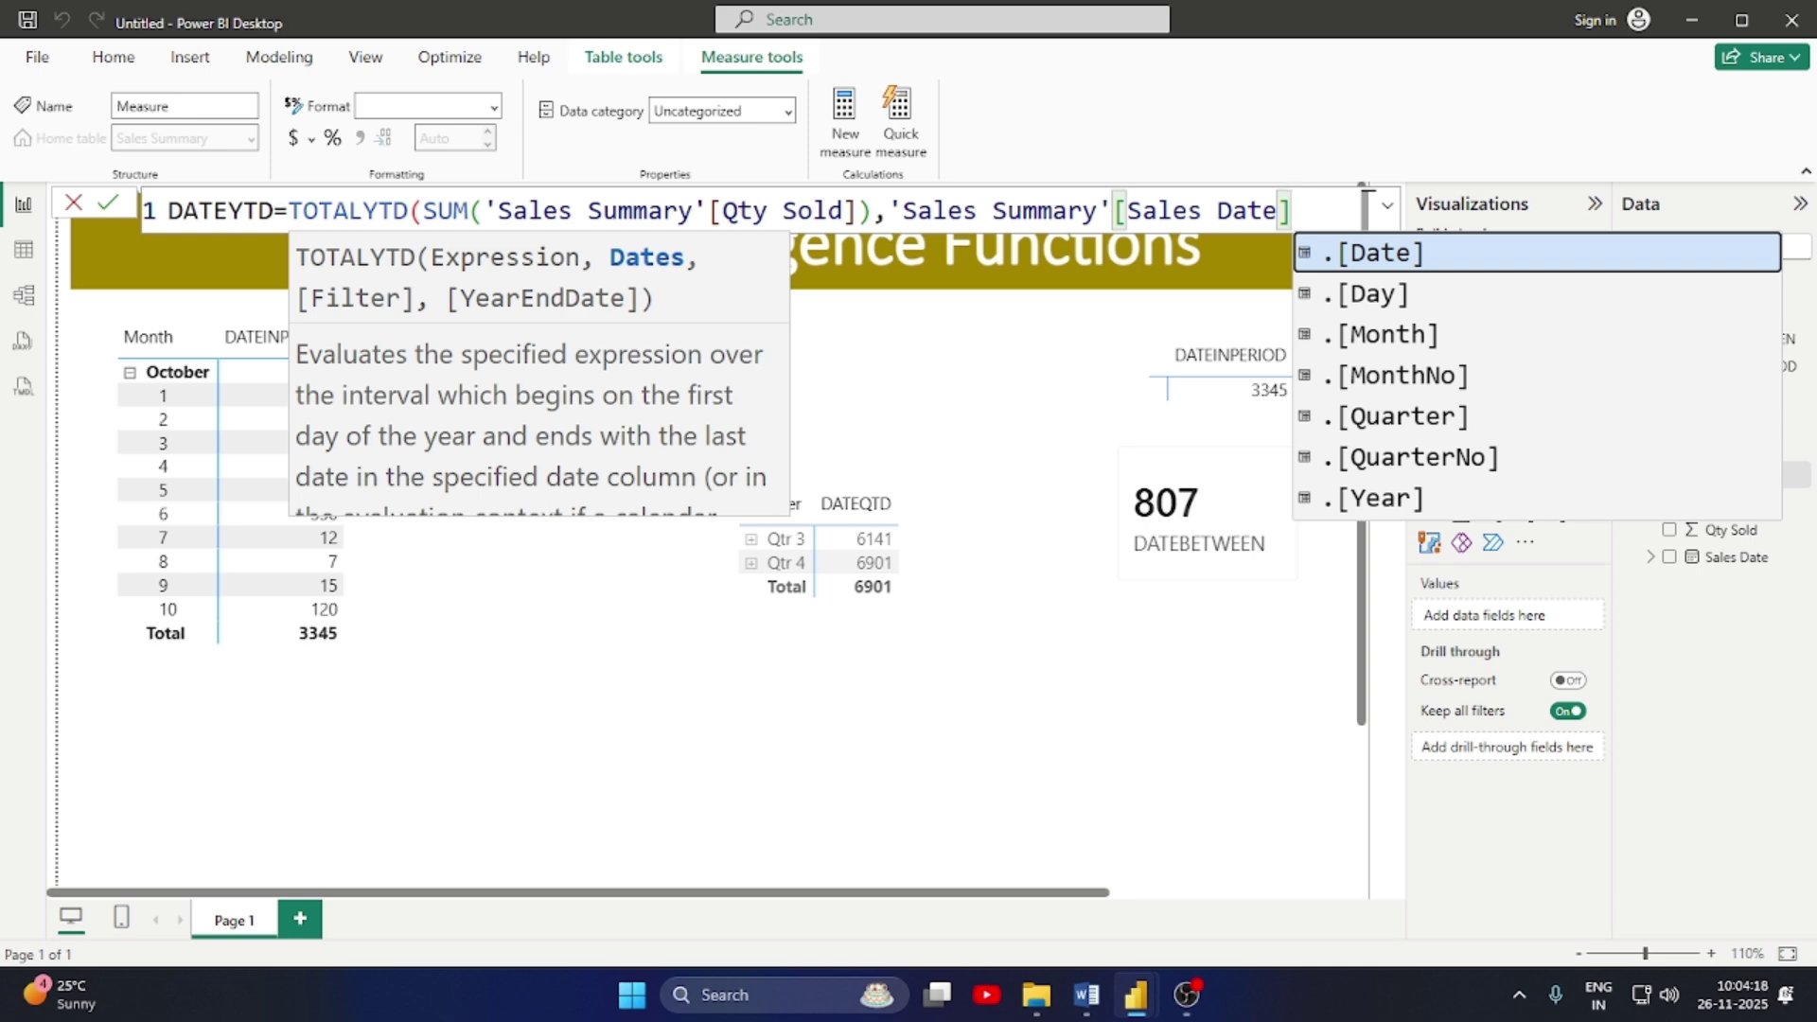
# Add a filter on 'Sales Summary'[Product] for CPU as the third TOTALYTD argument and commit the measure
pyautogui.write(',')
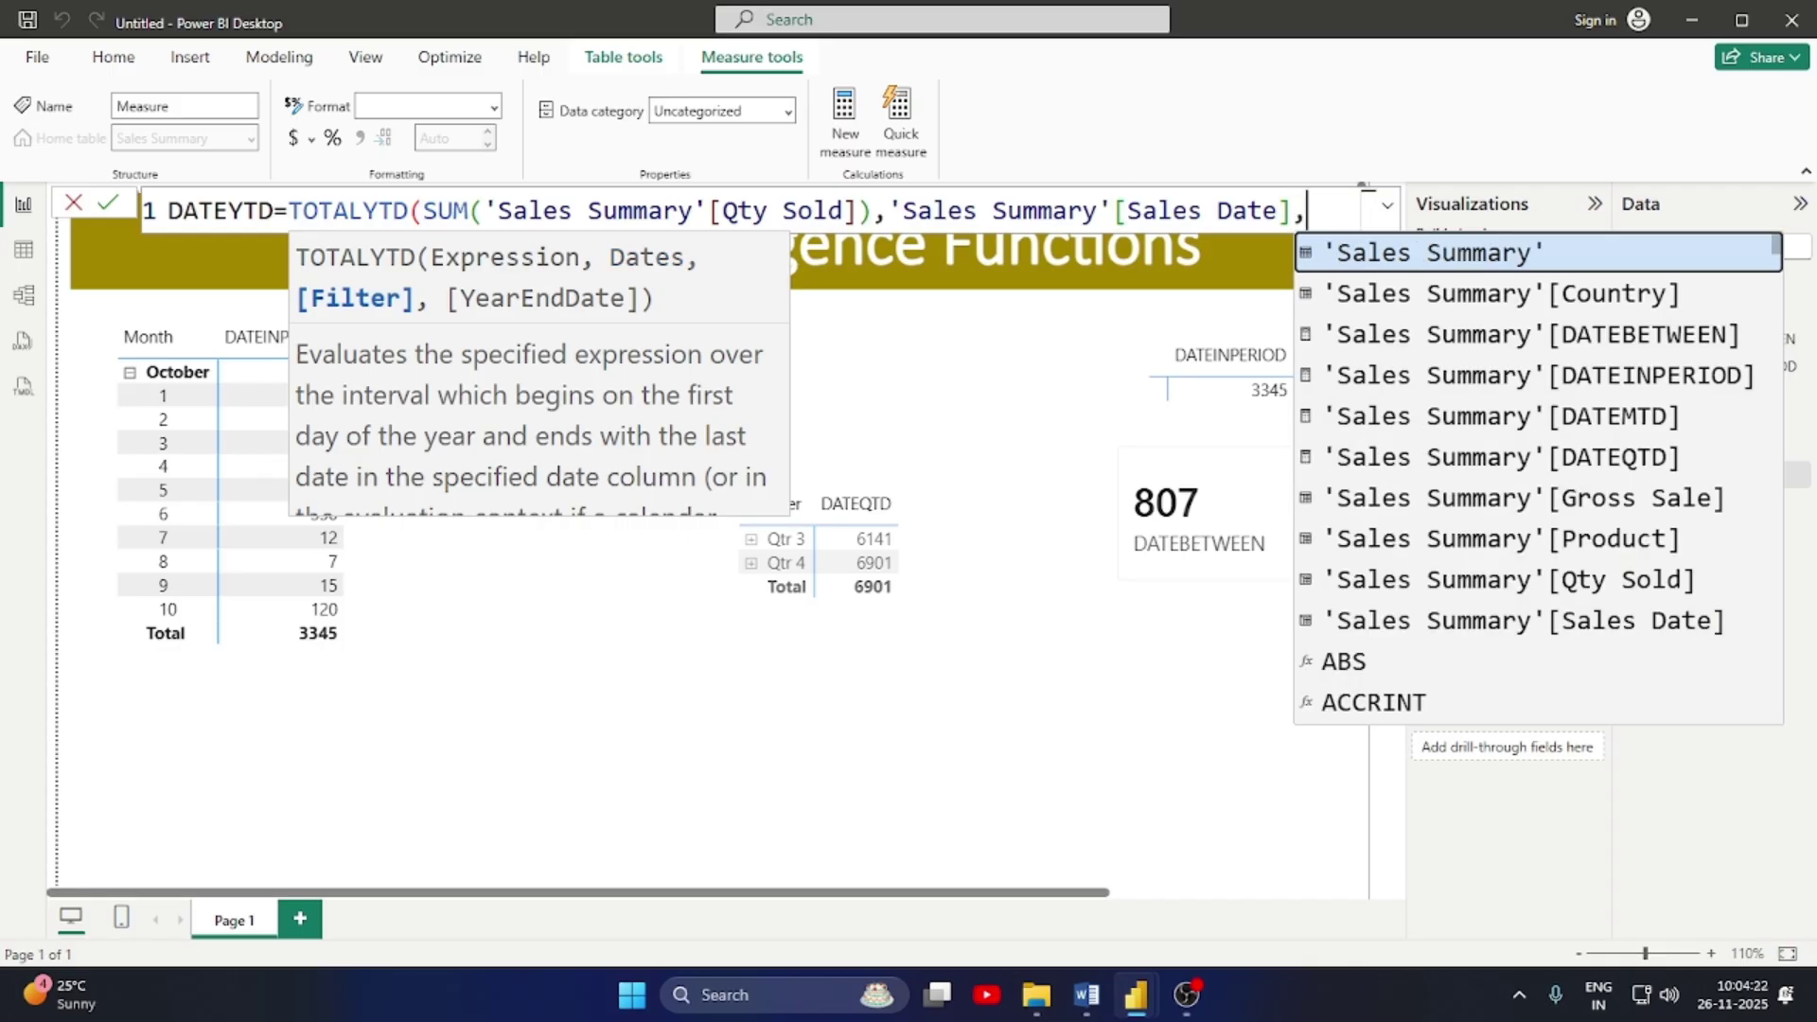
pyautogui.press('Down')
pyautogui.press('Down')
pyautogui.press('Down')
pyautogui.press('Down')
pyautogui.press('Down')
pyautogui.press('Down')
pyautogui.press('Down')
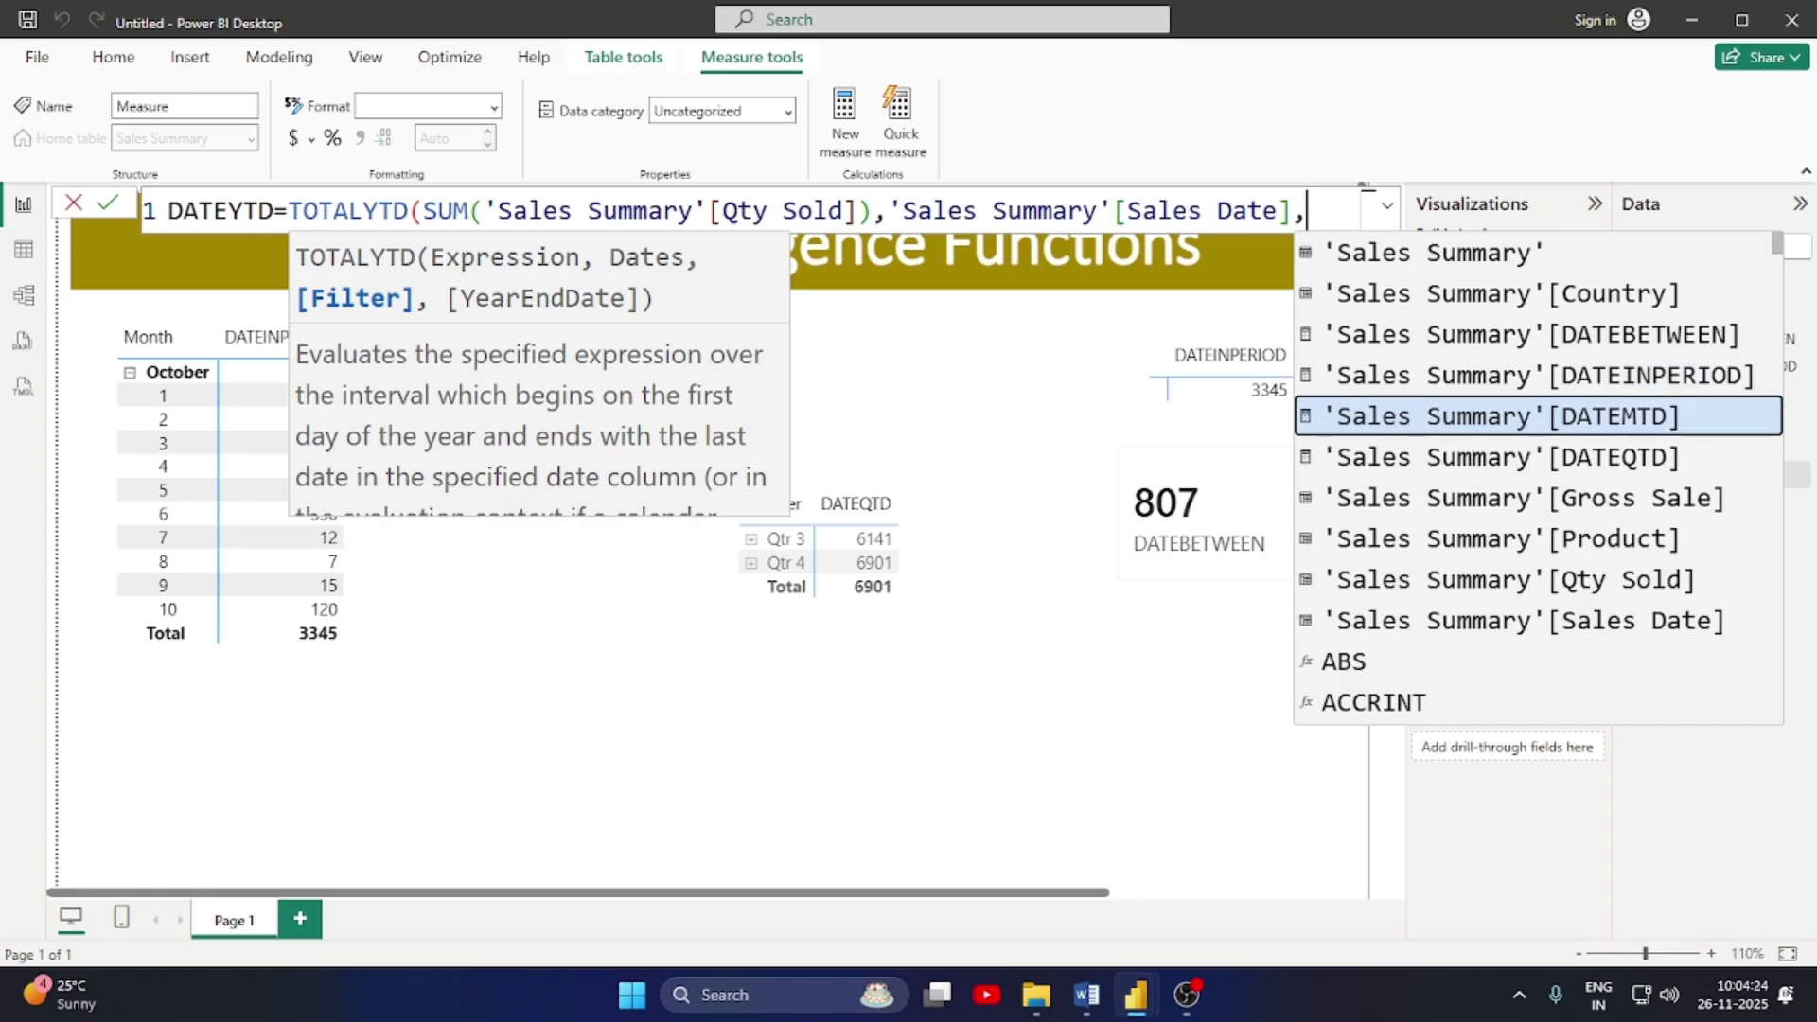
pyautogui.press('Tab')
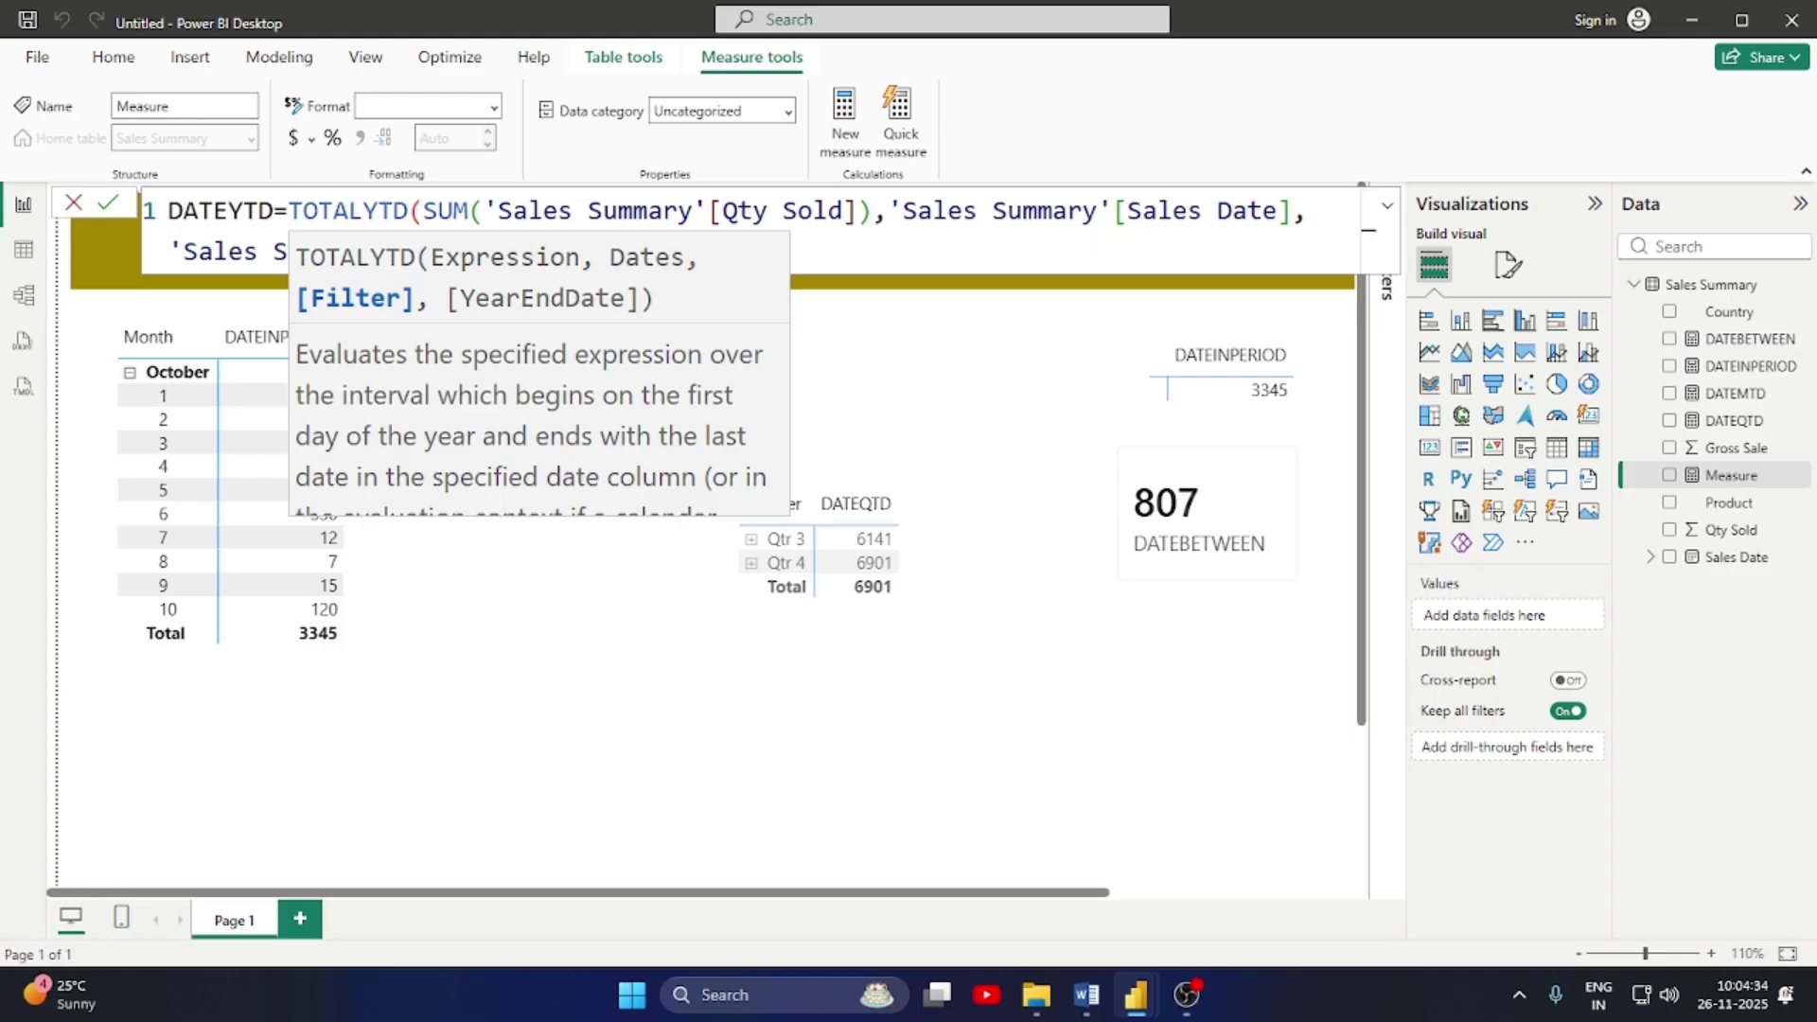
pyautogui.press('Return')
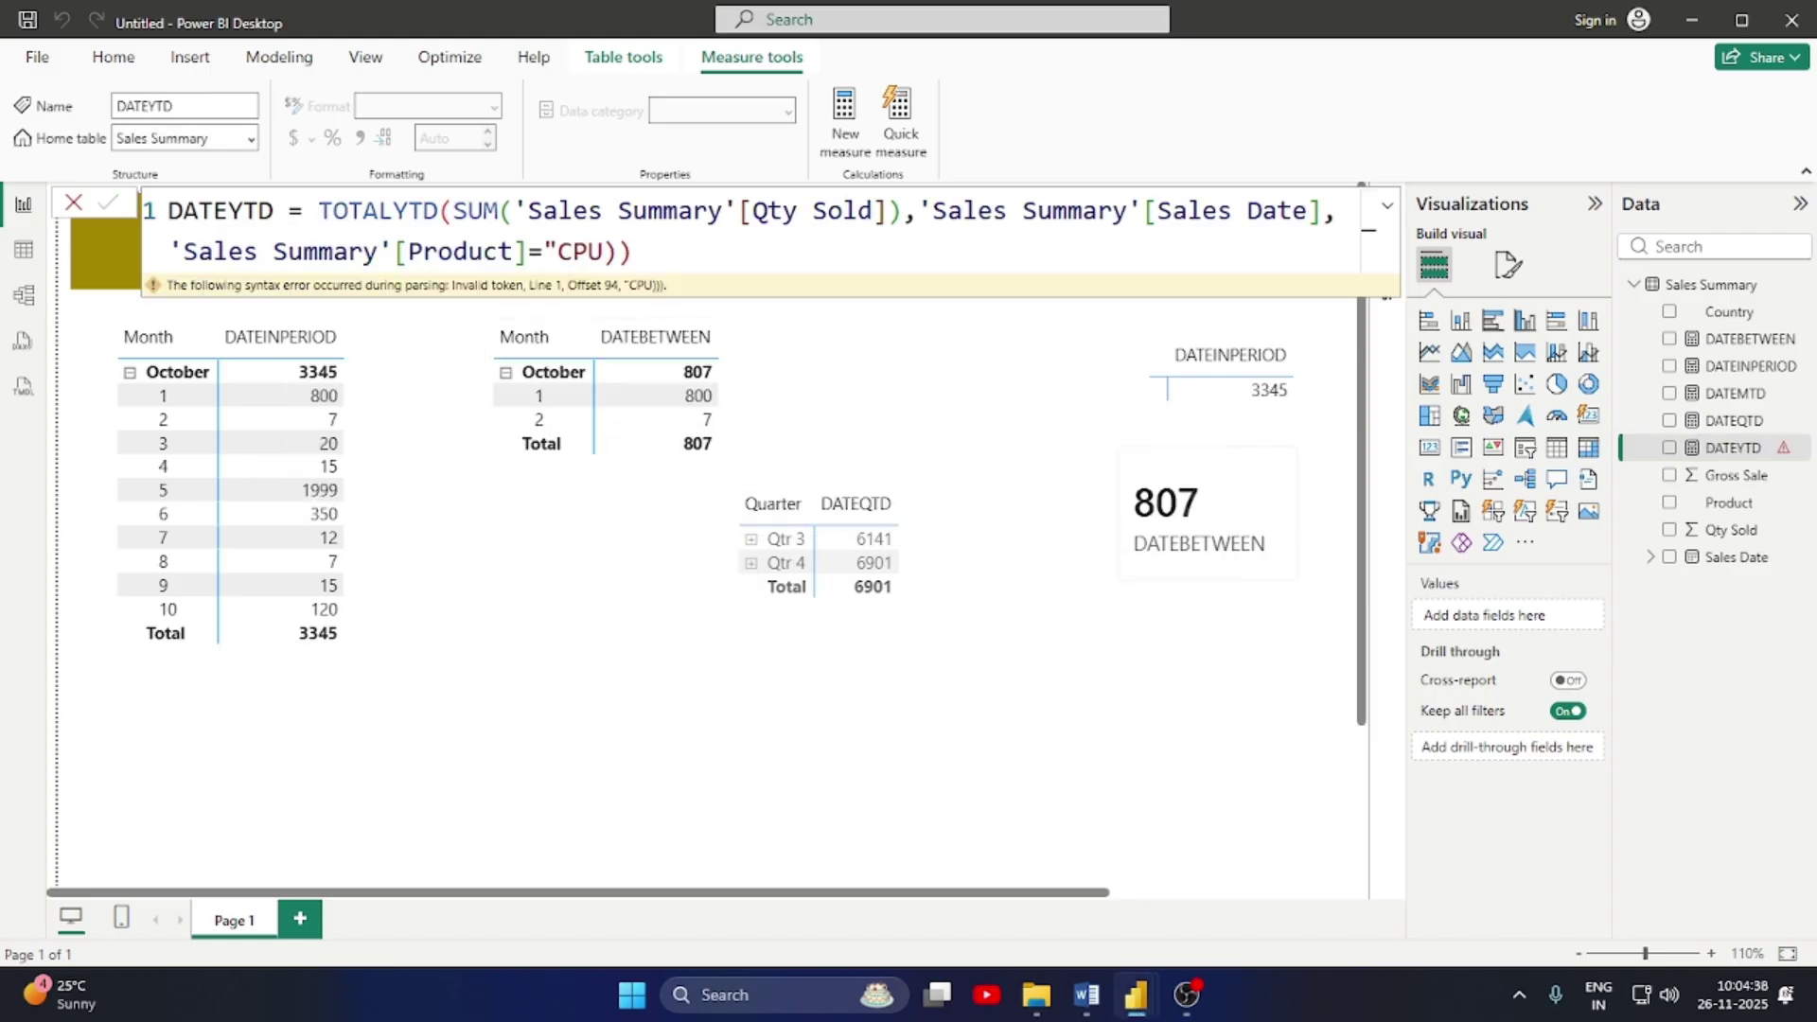
# Reopen the DATEYTD measure in table view and add the missing closing quotation mark after CPU in its formula
pyautogui.click(679, 800)
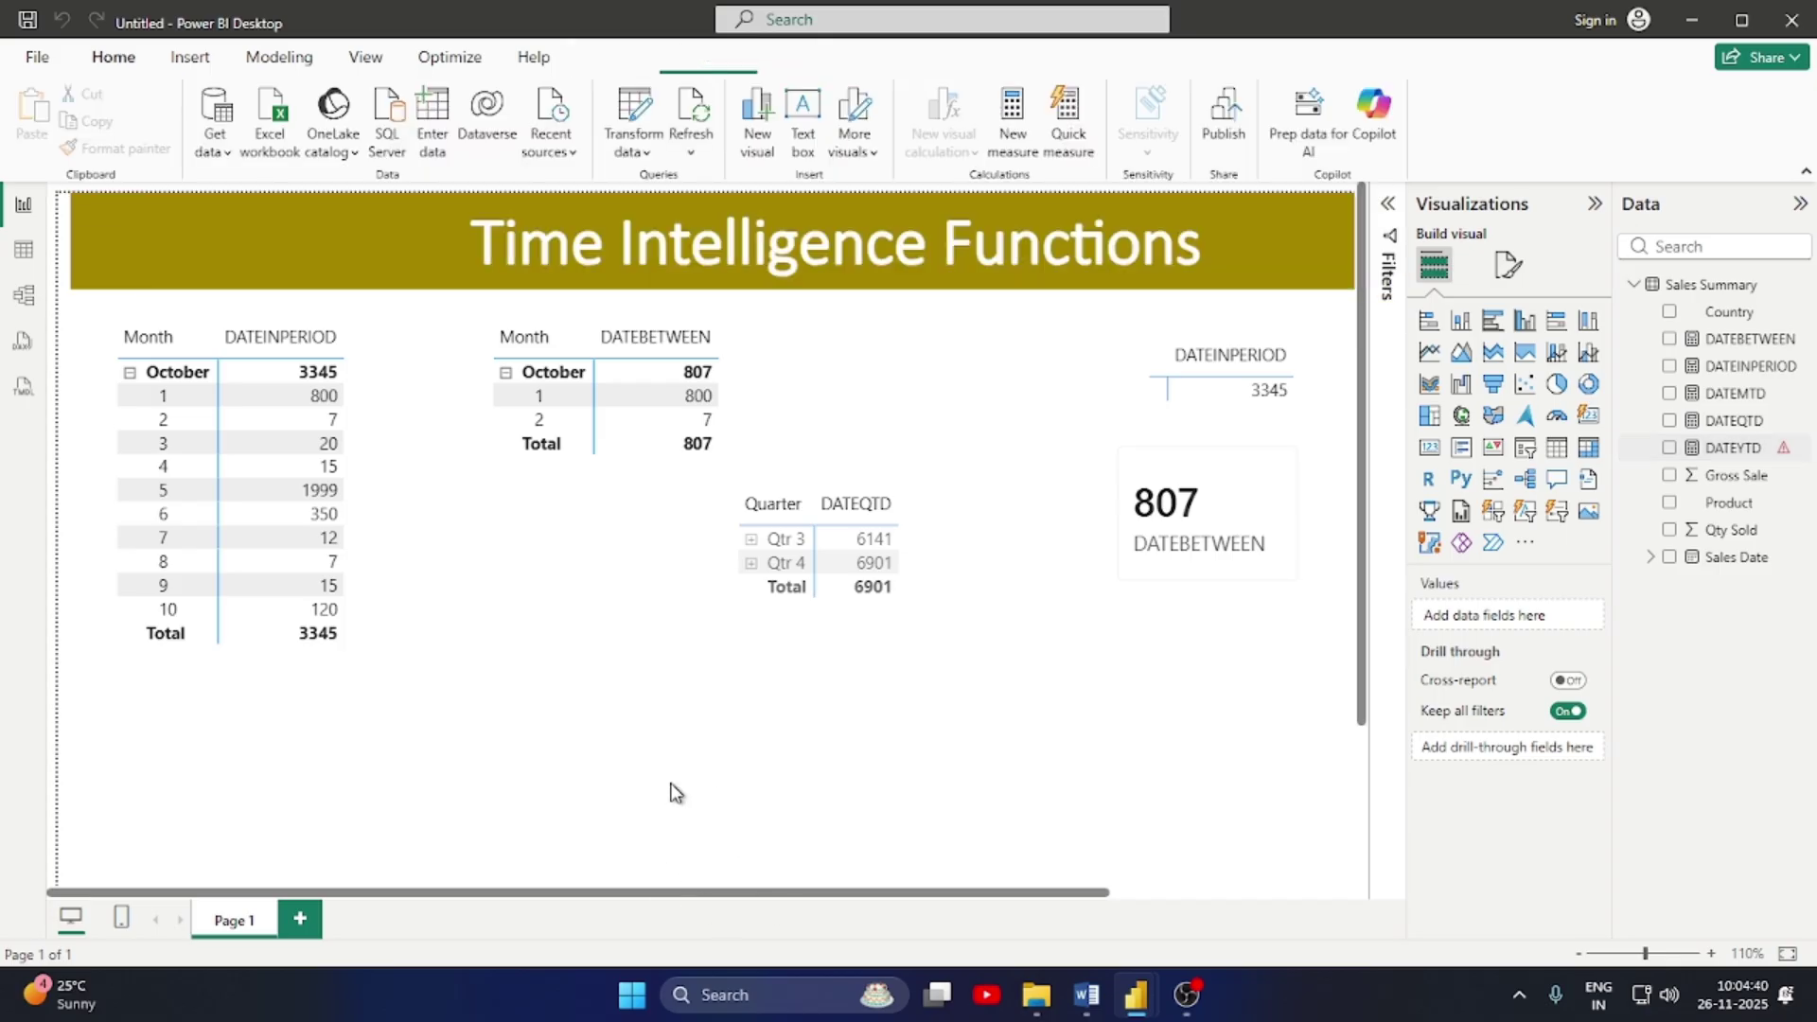
pyautogui.click(1745, 452)
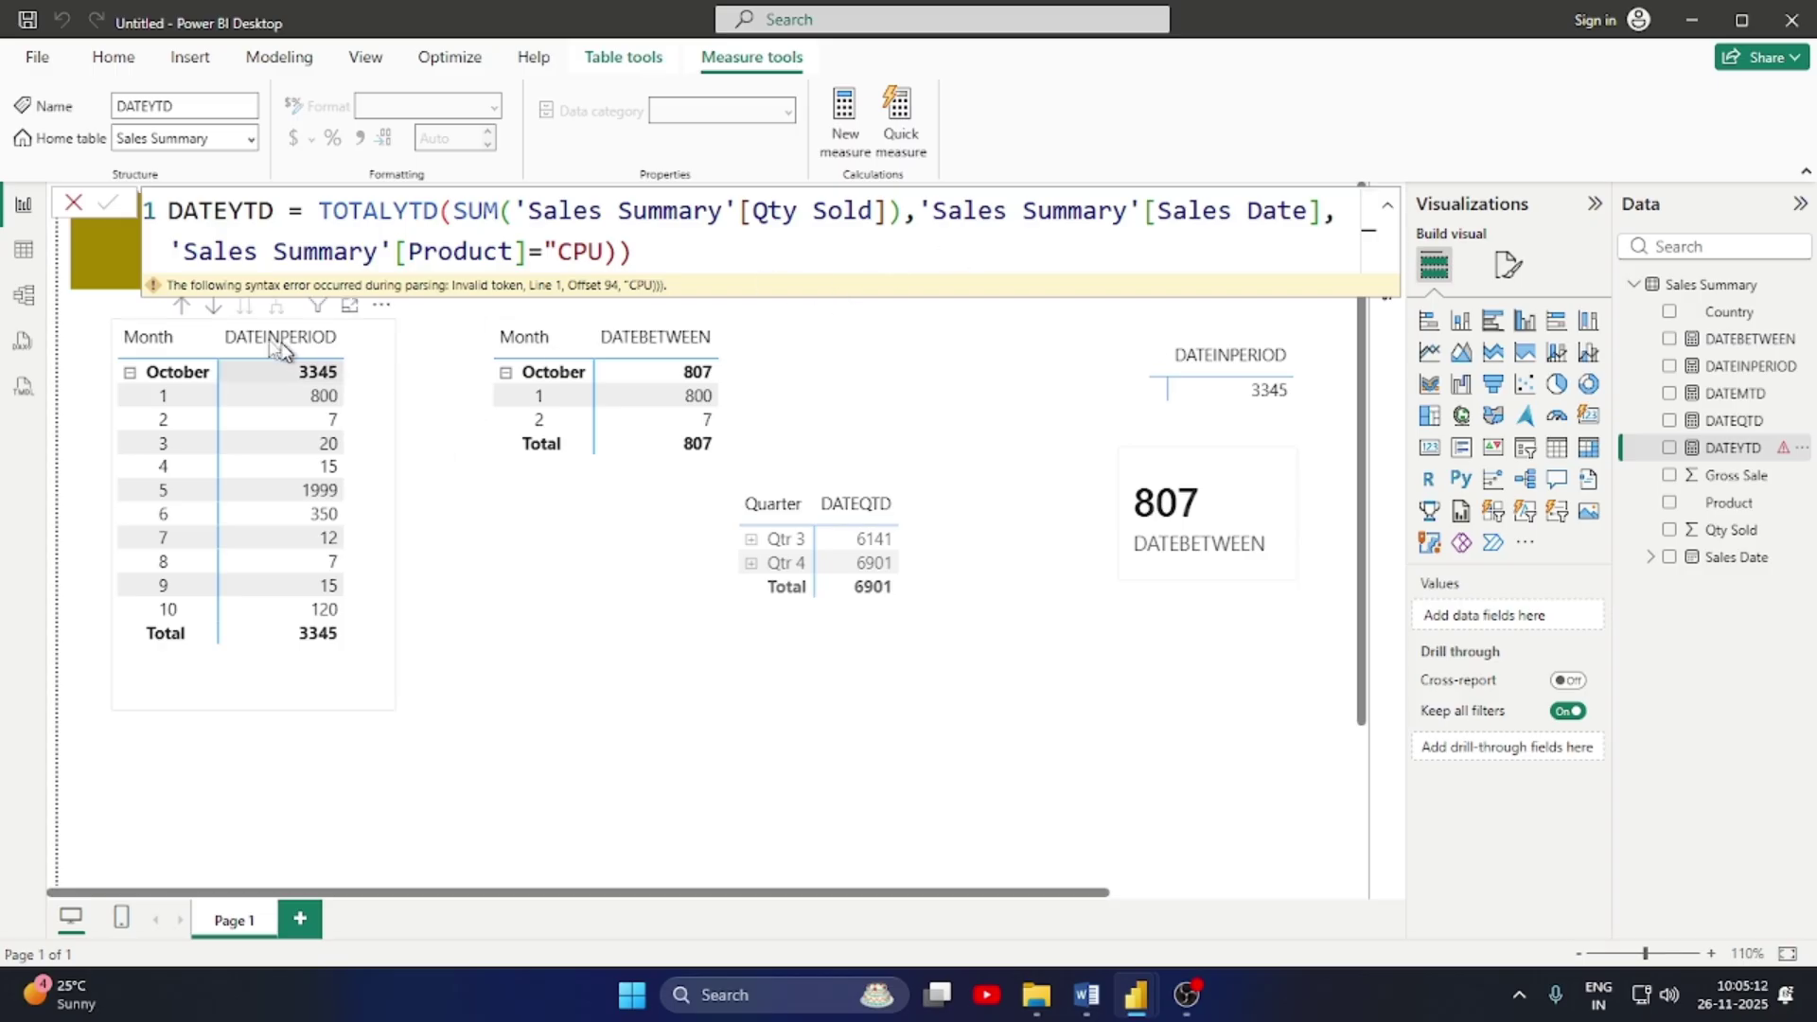
pyautogui.click(24, 263)
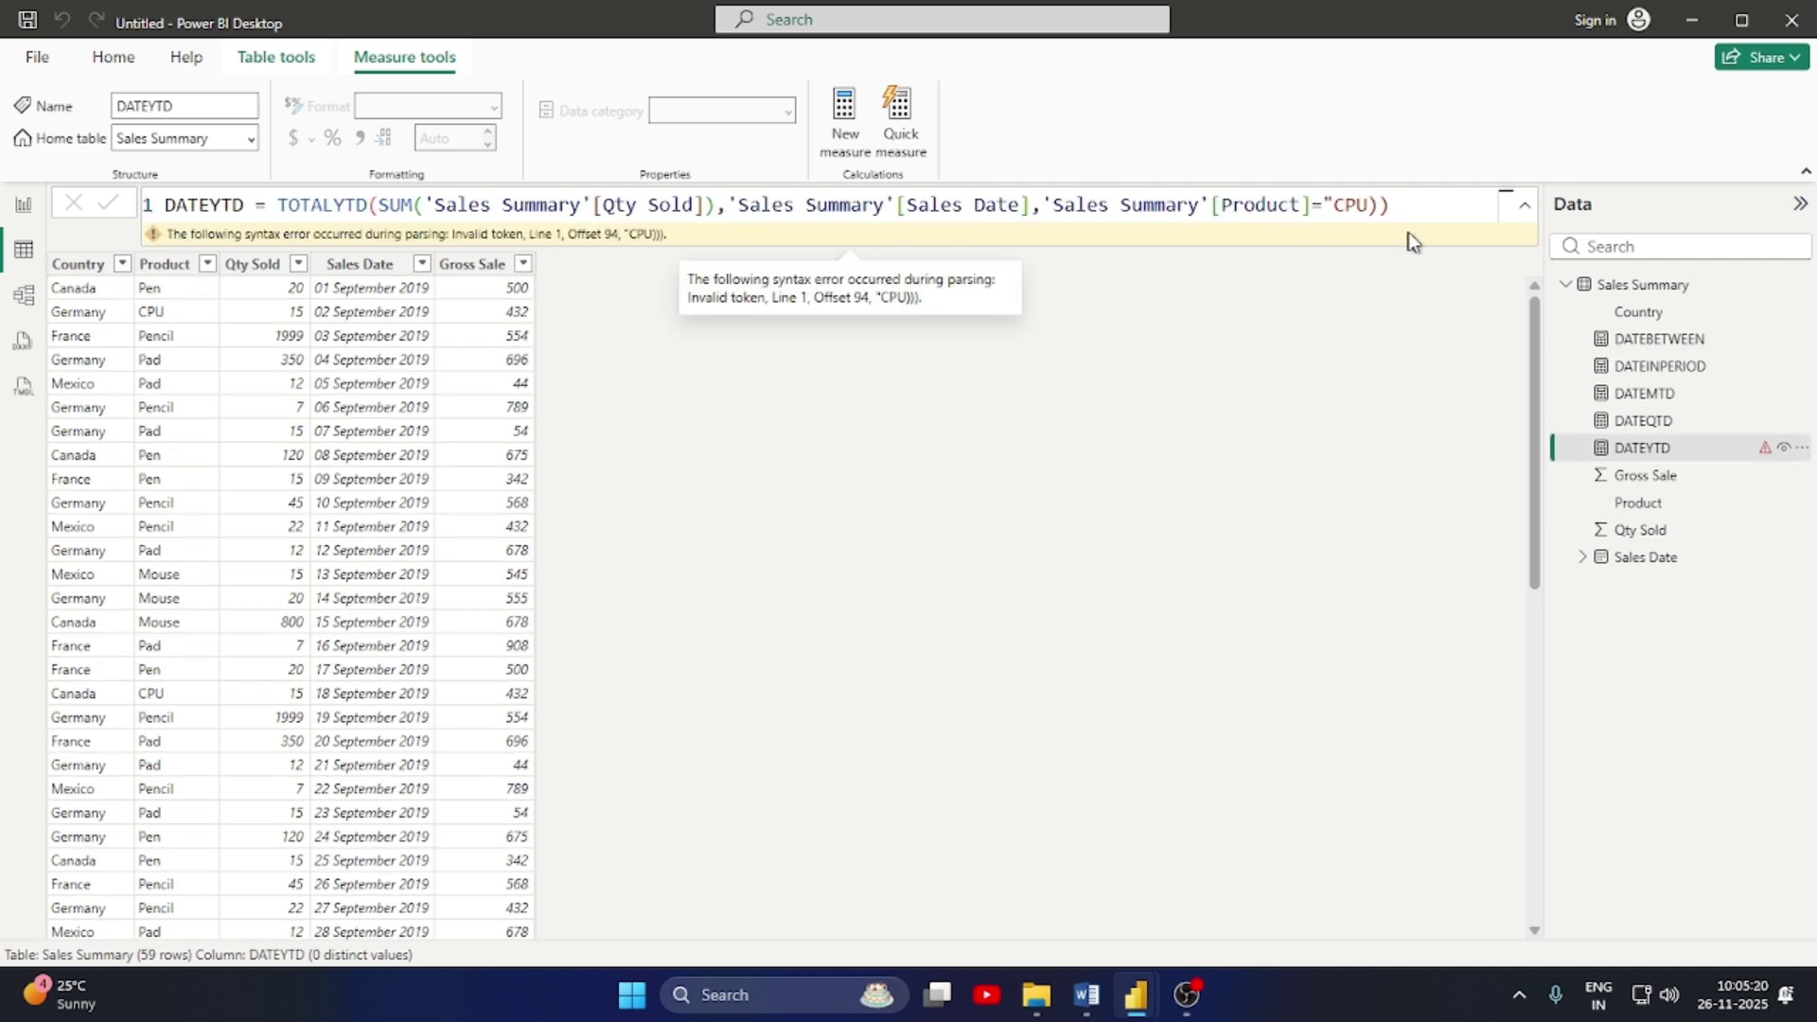
pyautogui.click(1401, 204)
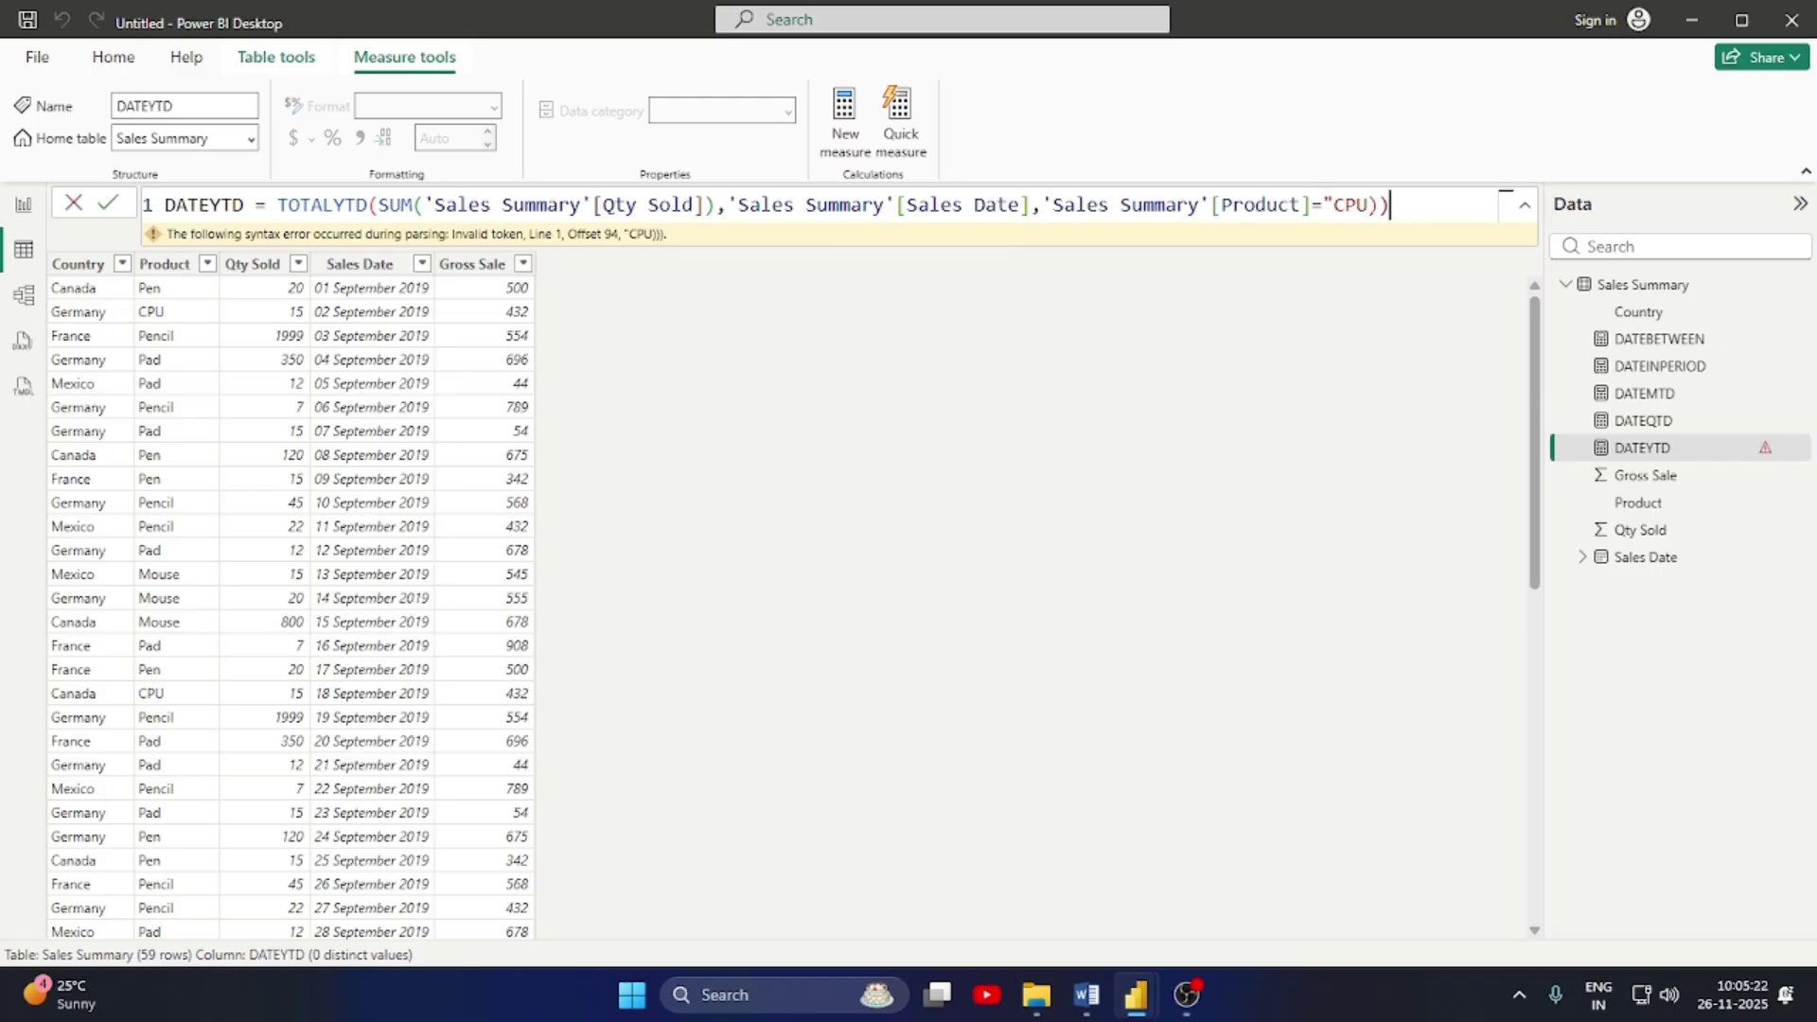
pyautogui.press('Left')
pyautogui.press('Left')
pyautogui.hotkey('ctrl', 'shift', 'Left')
pyautogui.press('Right')
pyautogui.write('"')
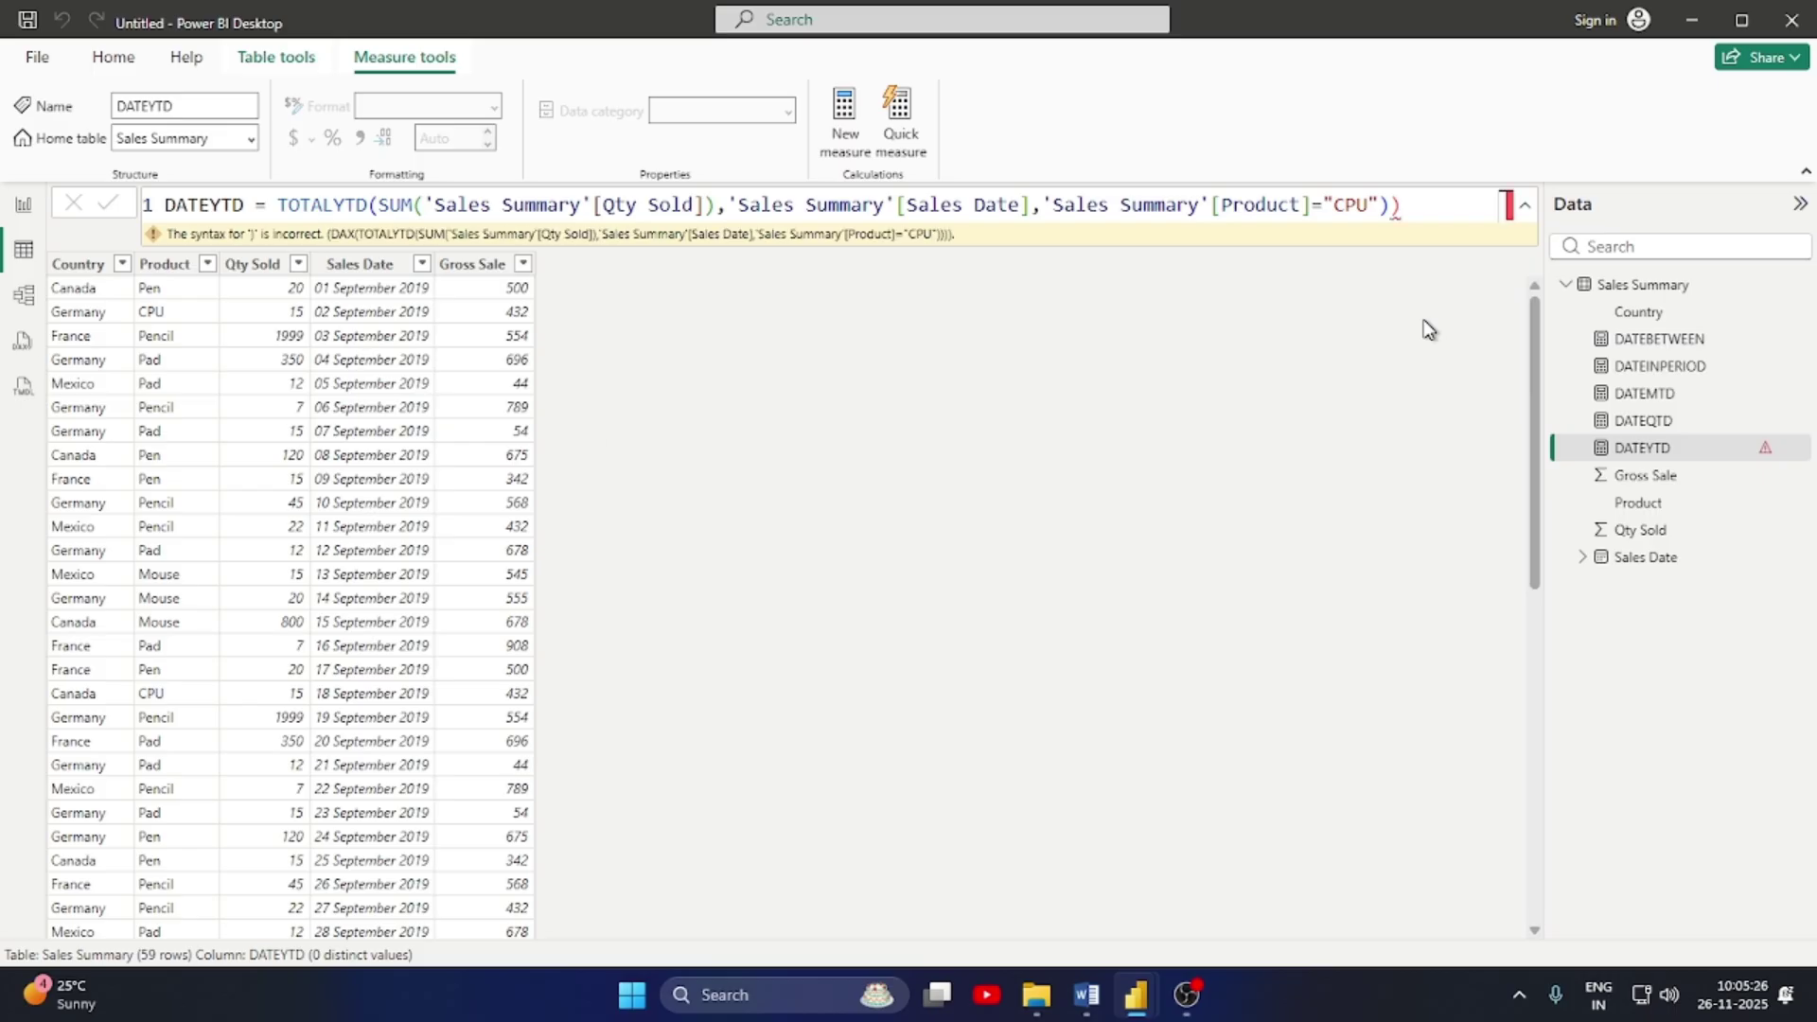
# Remove the extra closing parenthesis at the end of the DATEYTD formula and commit the measure
pyautogui.click(1415, 206)
pyautogui.press('BackSpace')
pyautogui.press('Return')
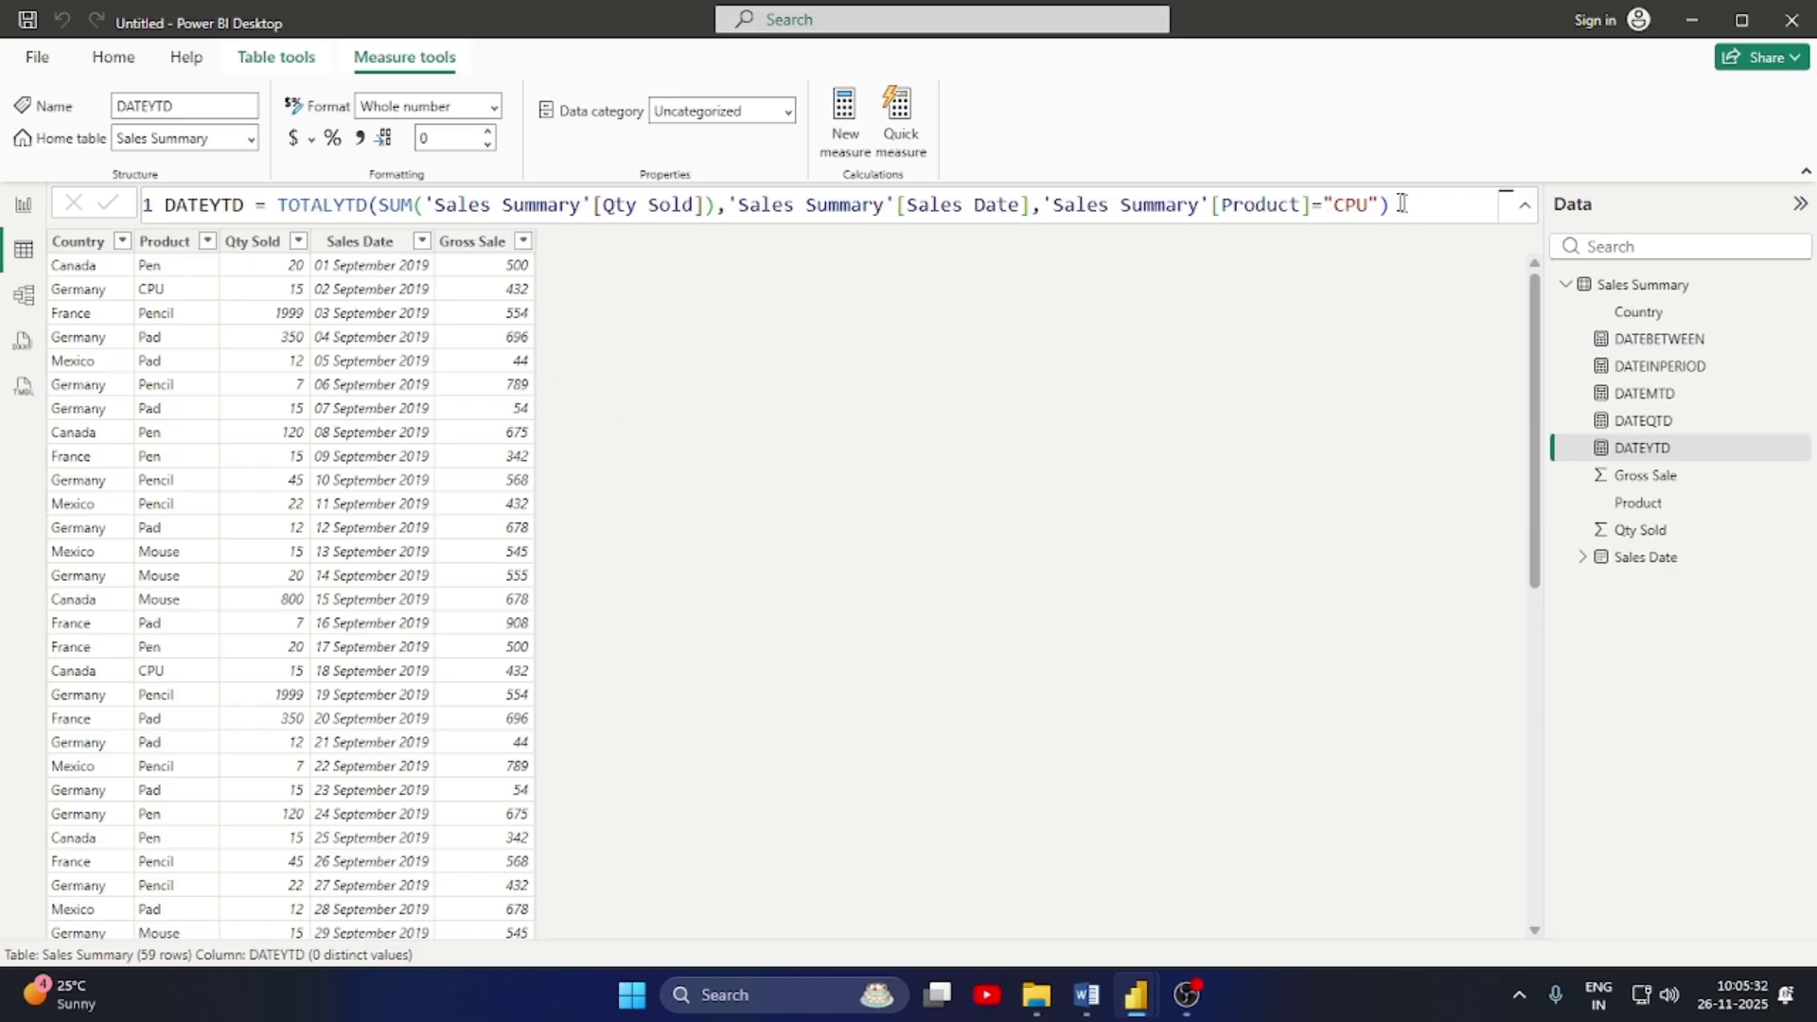
# Add a card visual showing DATEYTD to the report page, shorten it, and place it below the DATEBETWEEN card
pyautogui.click(24, 210)
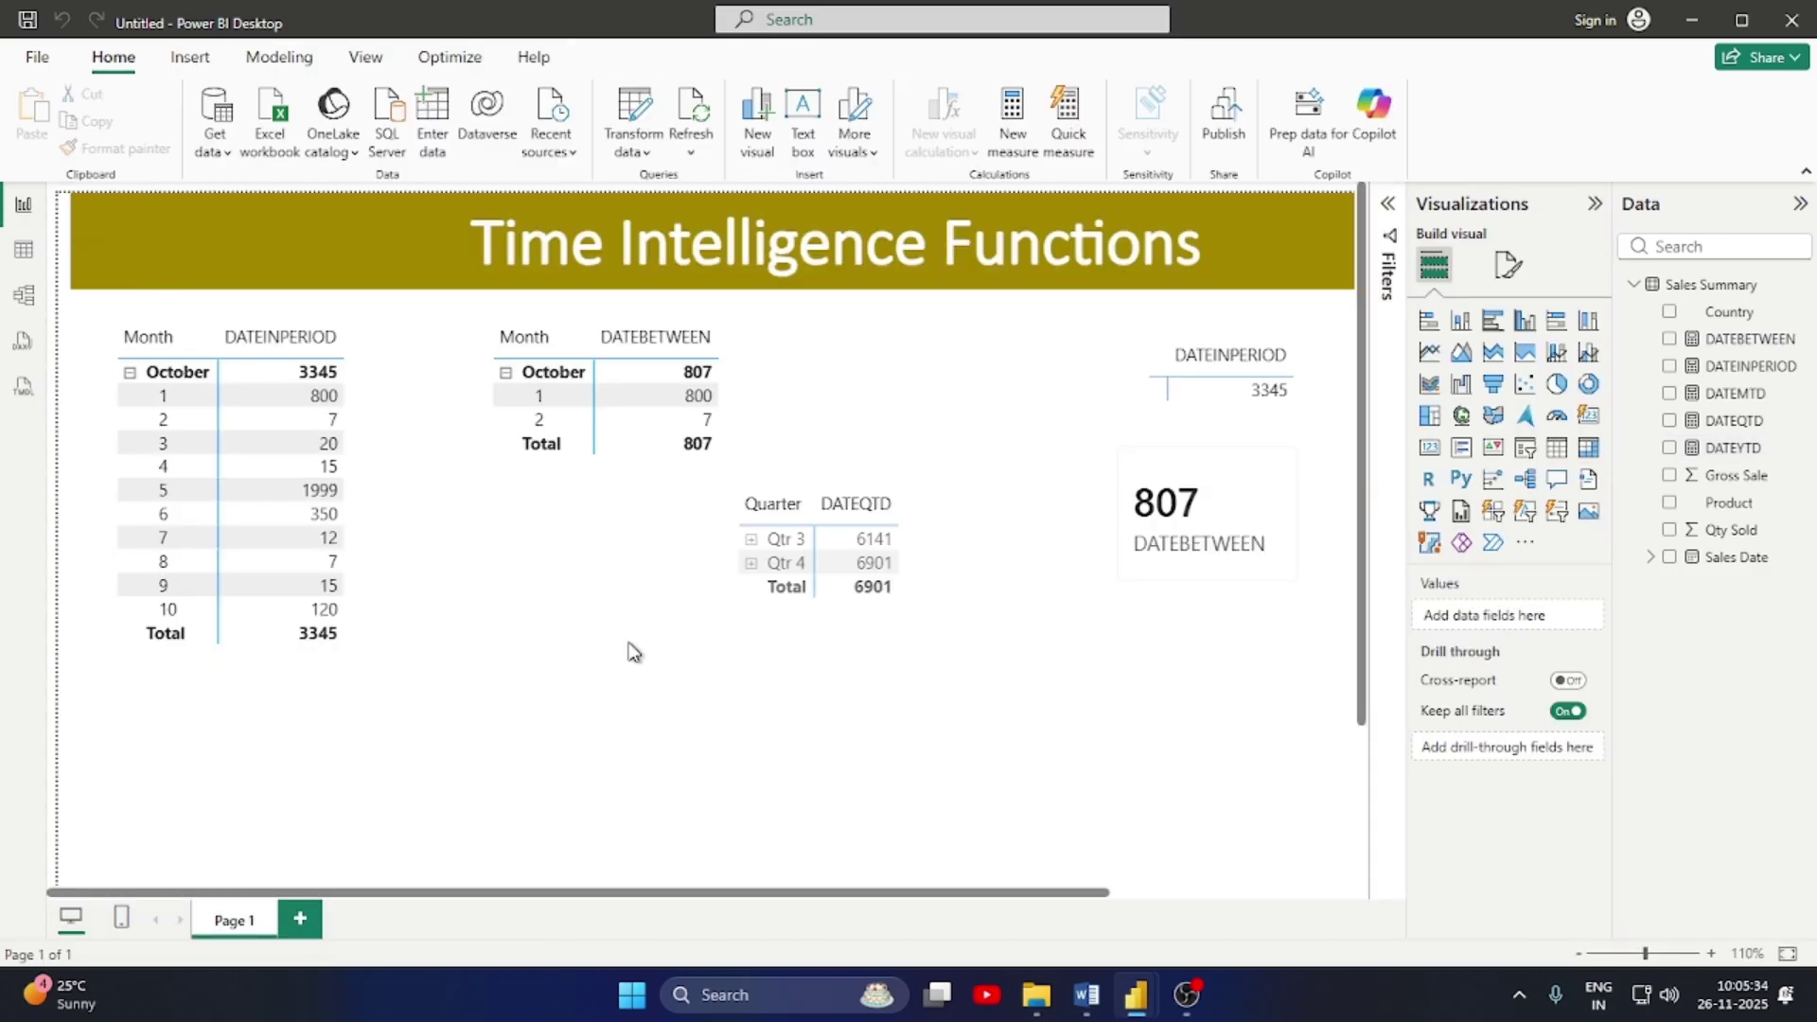
pyautogui.click(1594, 423)
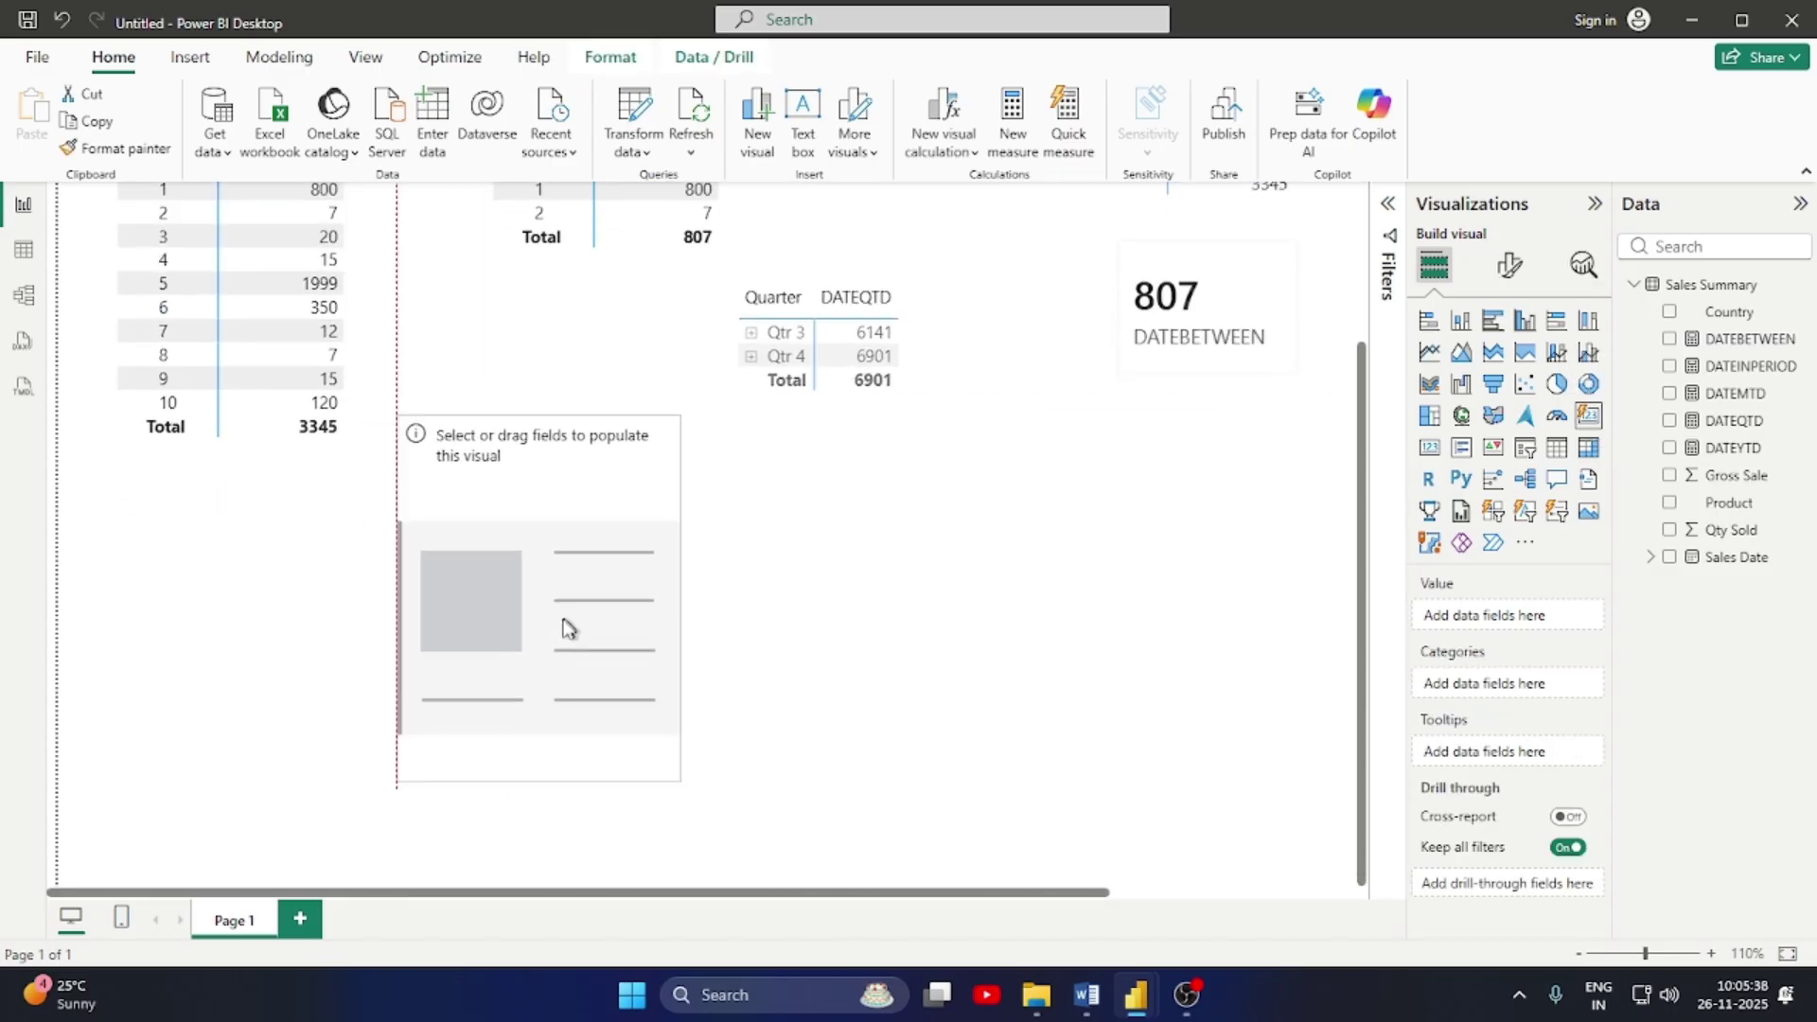
pyautogui.moveTo(541, 782); pyautogui.dragTo(857, 630)
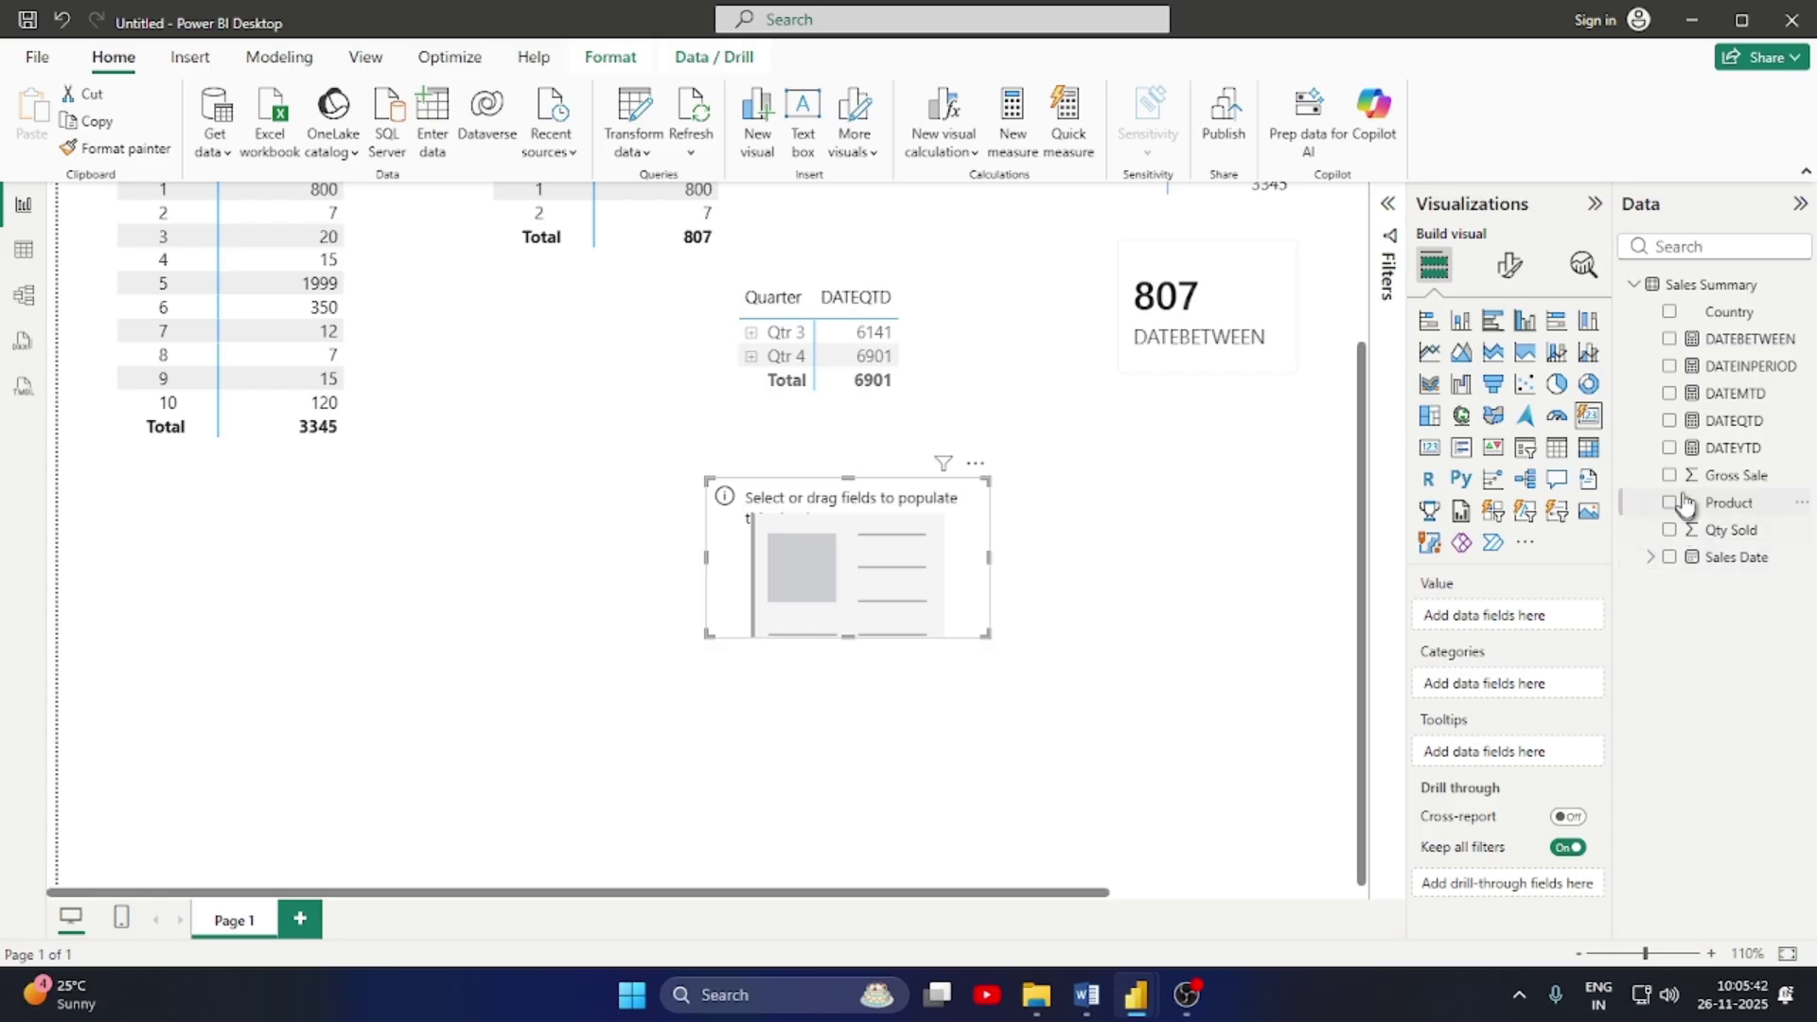
pyautogui.click(1670, 447)
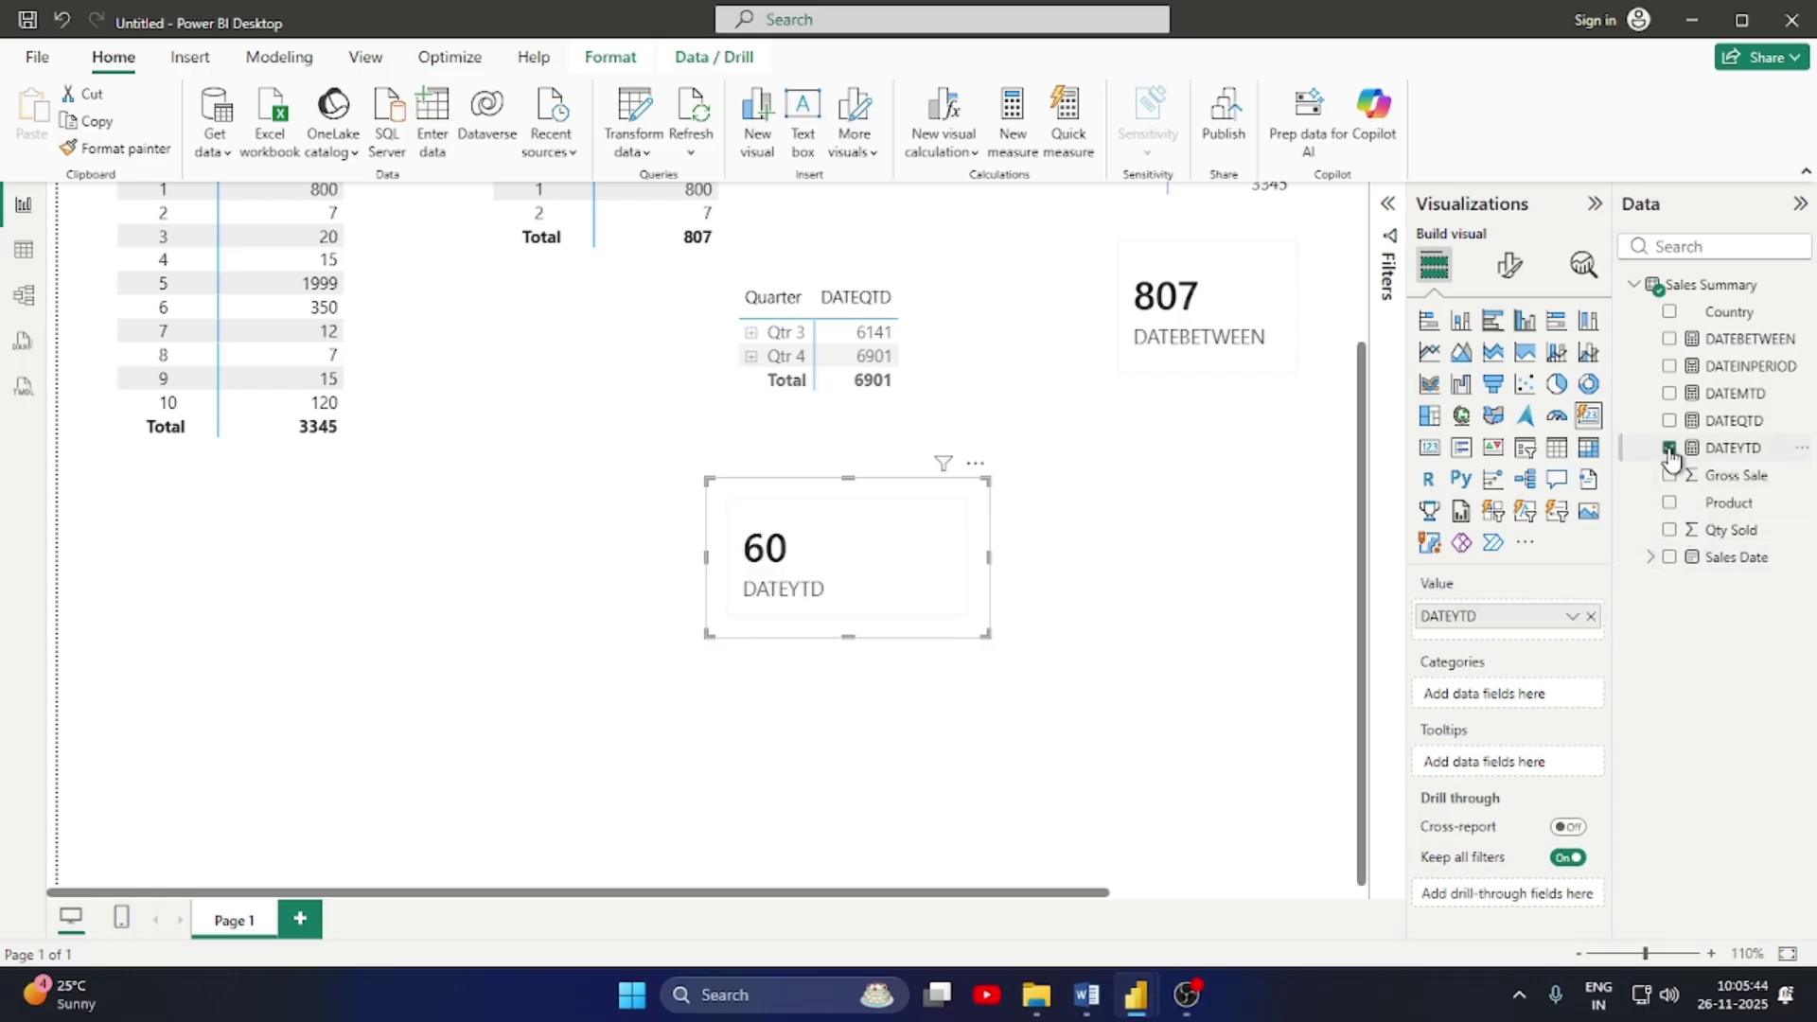
pyautogui.moveTo(889, 570); pyautogui.dragTo(1147, 610)
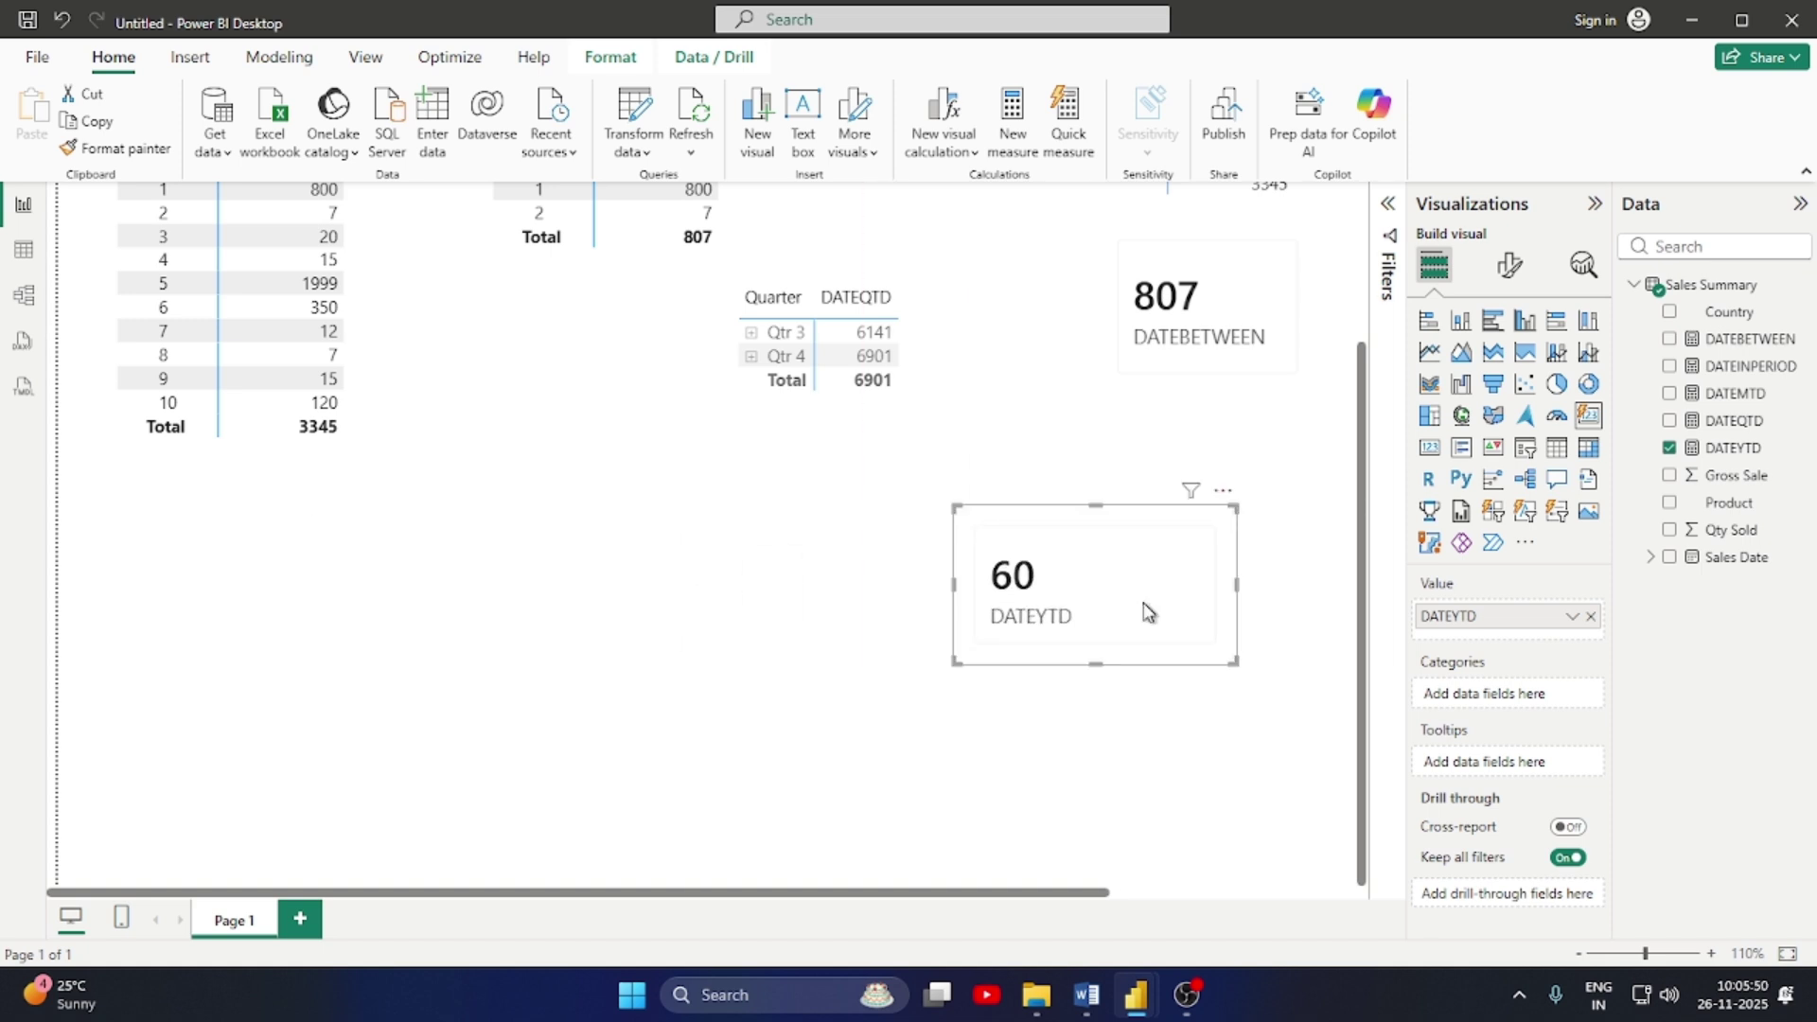